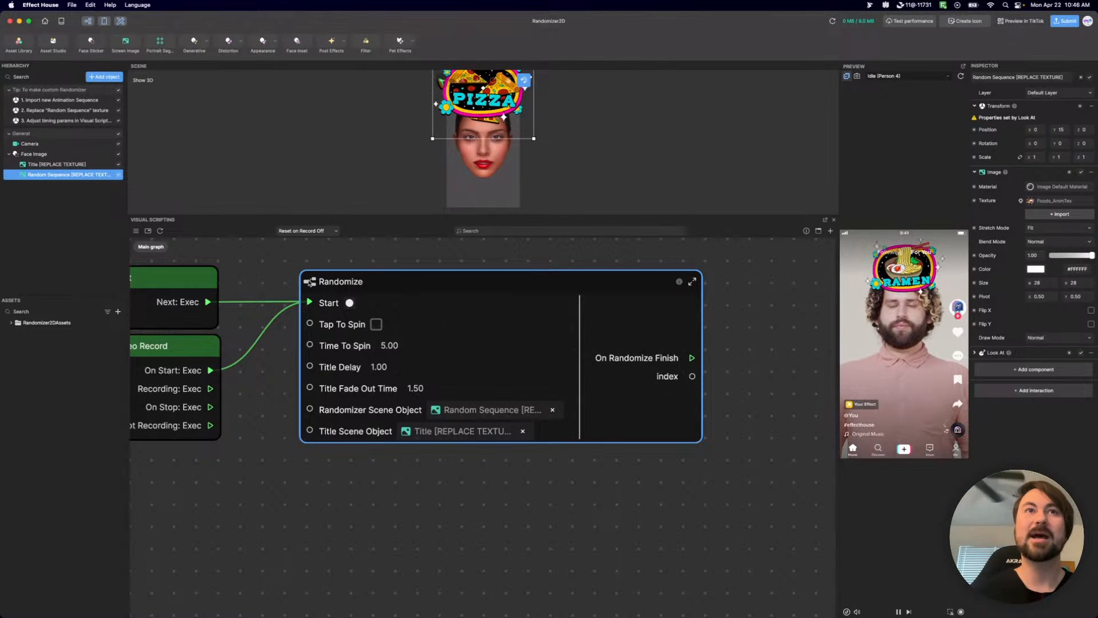
Open the Randomize subgraph and examine its node chain from the input parameters through the tap-or-recording trigger group and onward.
double_click(309, 282)
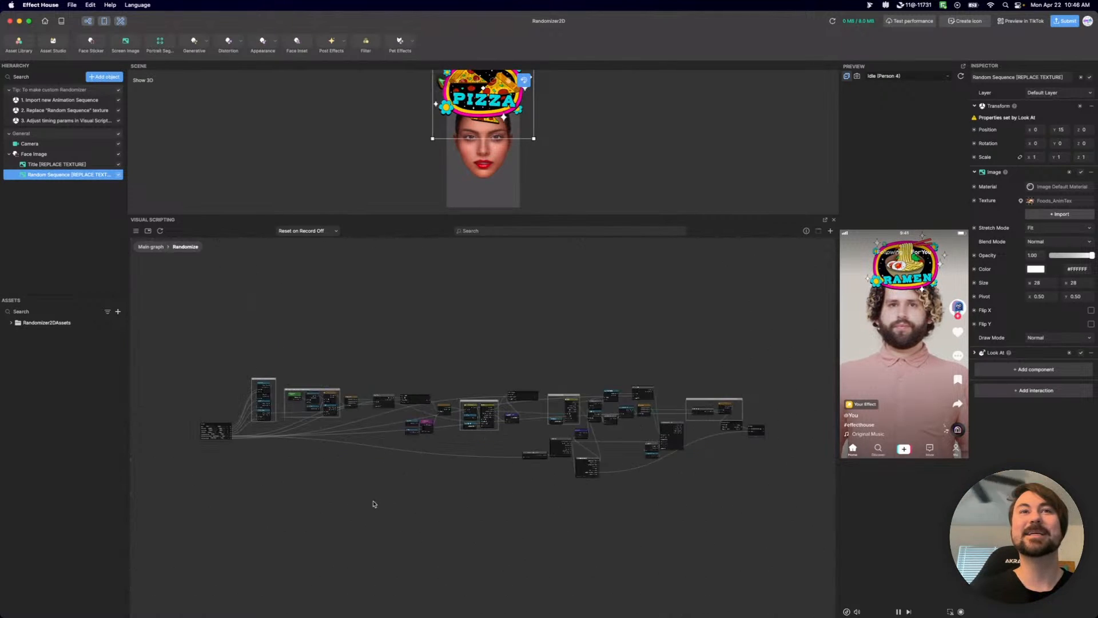
scroll(535, 520, "down", 3)
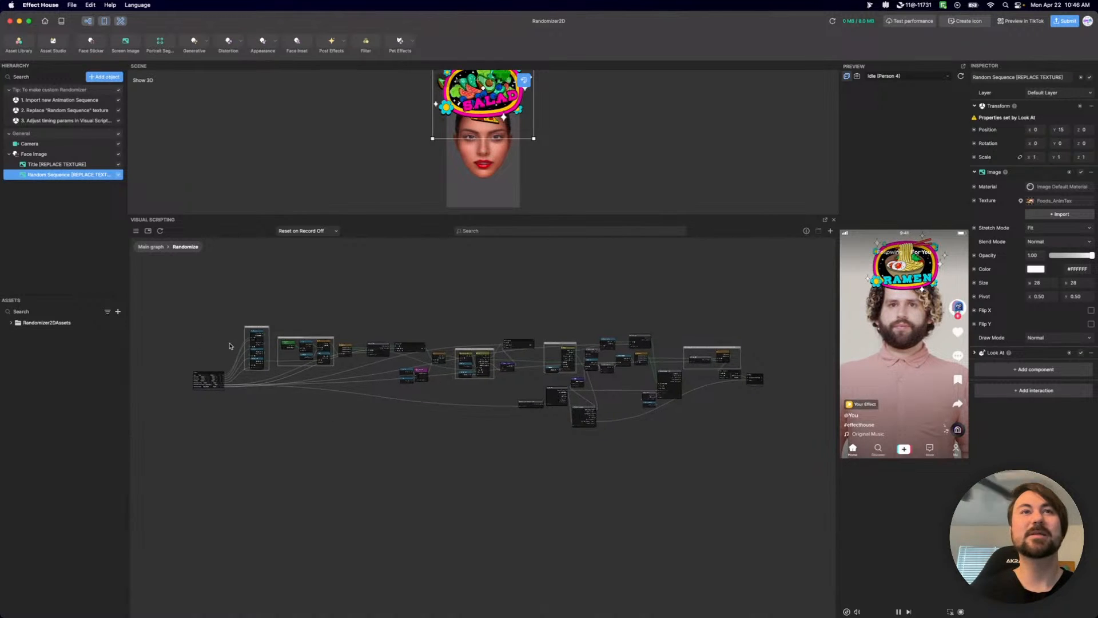
scroll(474, 491, "up", 5)
middle_click_drag(499, 495, 299, 458)
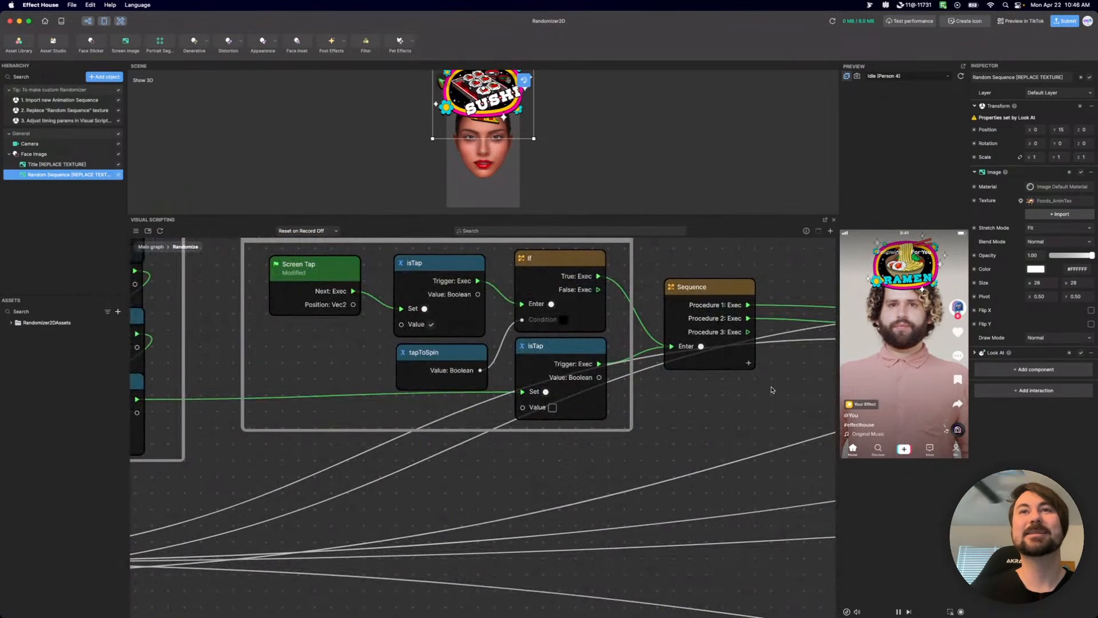
mouse_move(773, 407)
middle_mouse_down()
mouse_move(709, 398)
mouse_move(694, 434)
mouse_move(422, 434)
mouse_move(379, 421)
middle_mouse_up()
middle_click_drag(713, 416, 509, 406)
scroll(624, 396, "down", 5)
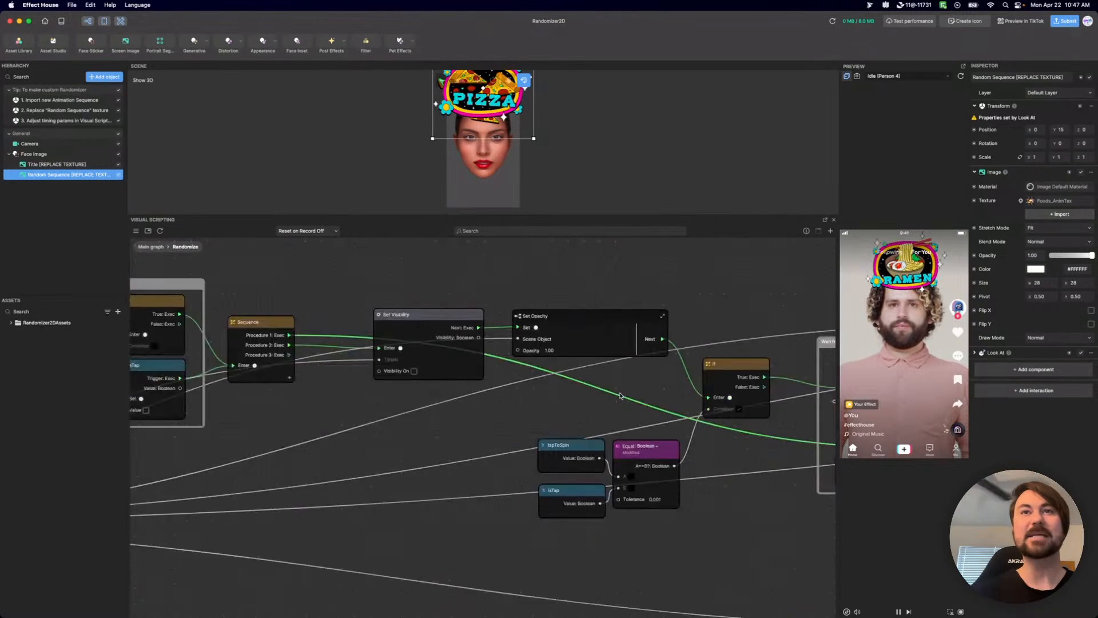
scroll(625, 396, "down", 2)
scroll(339, 350, "up", 10)
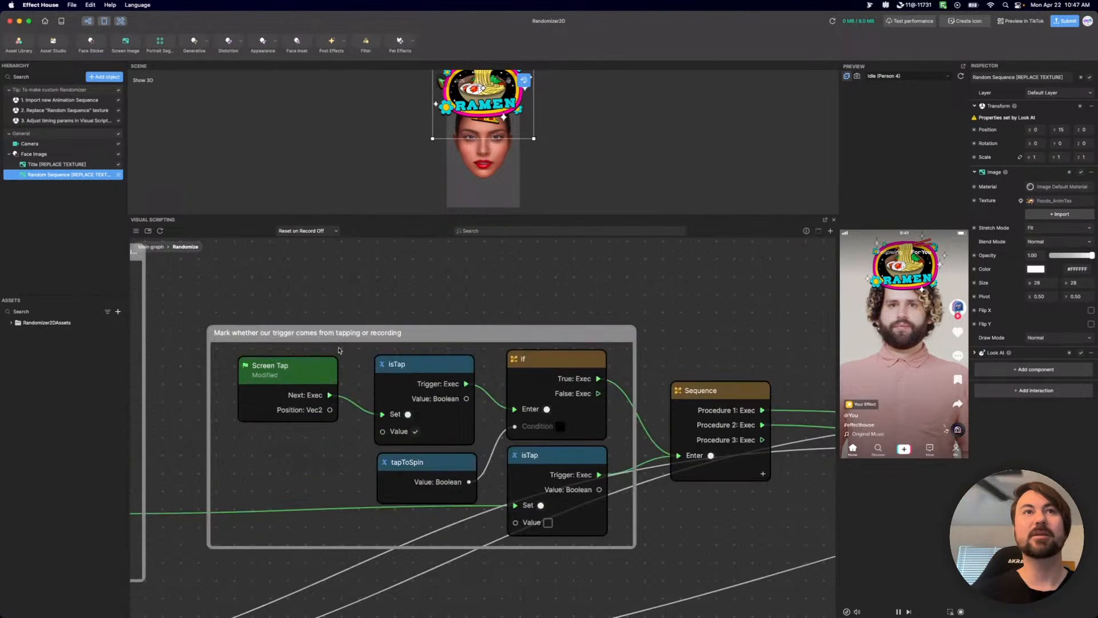
middle_click_drag(715, 536, 357, 390)
scroll(451, 387, "down", 10)
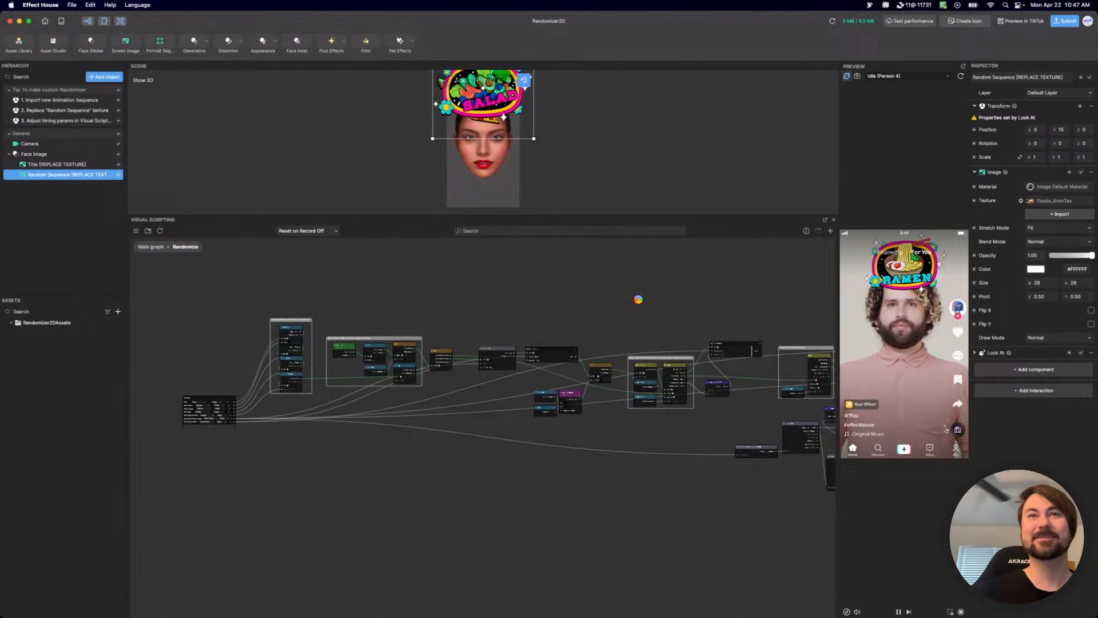
middle_click_drag(639, 299, 622, 356)
middle_click_drag(354, 322, 519, 301)
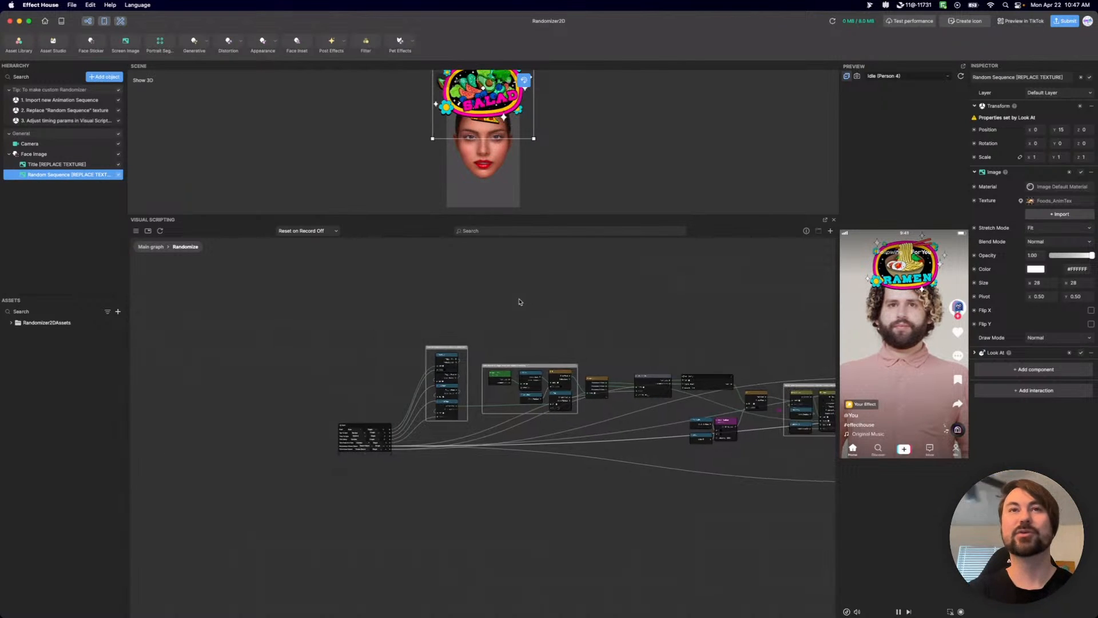
middle_click_drag(698, 539, 521, 512)
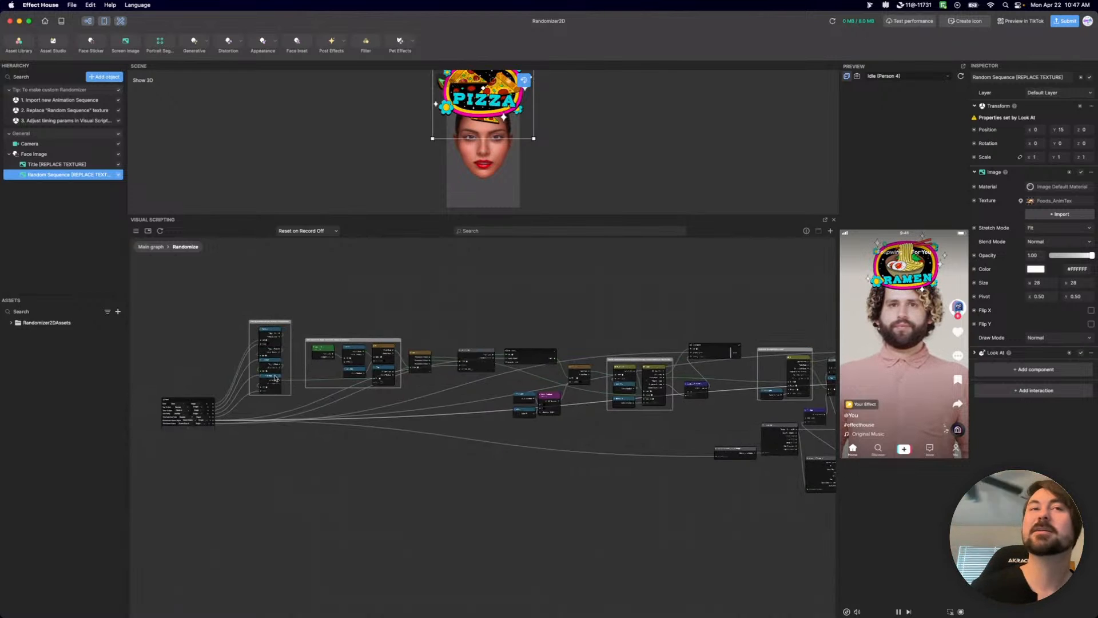
Move the tapToSpin and timeToSpin nodes up to spread out the variable stack, and raise its comment frame to match.
scroll(303, 336, "up", 10)
middle_click_drag(281, 302, 530, 297)
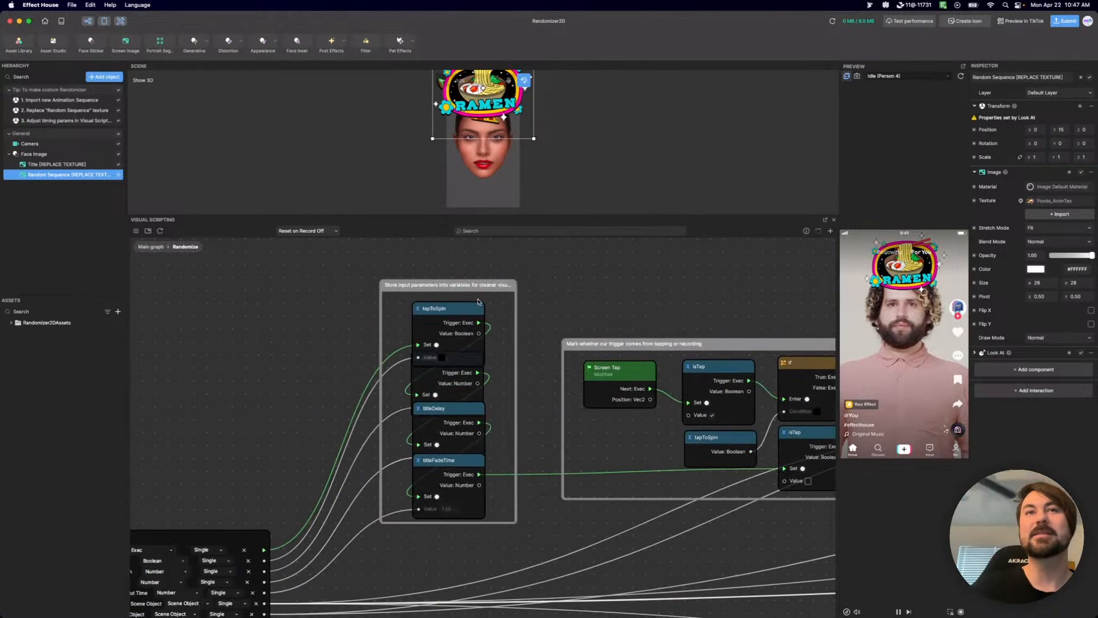
left_click_drag(448, 309, 448, 288)
left_click_drag(446, 365, 447, 360)
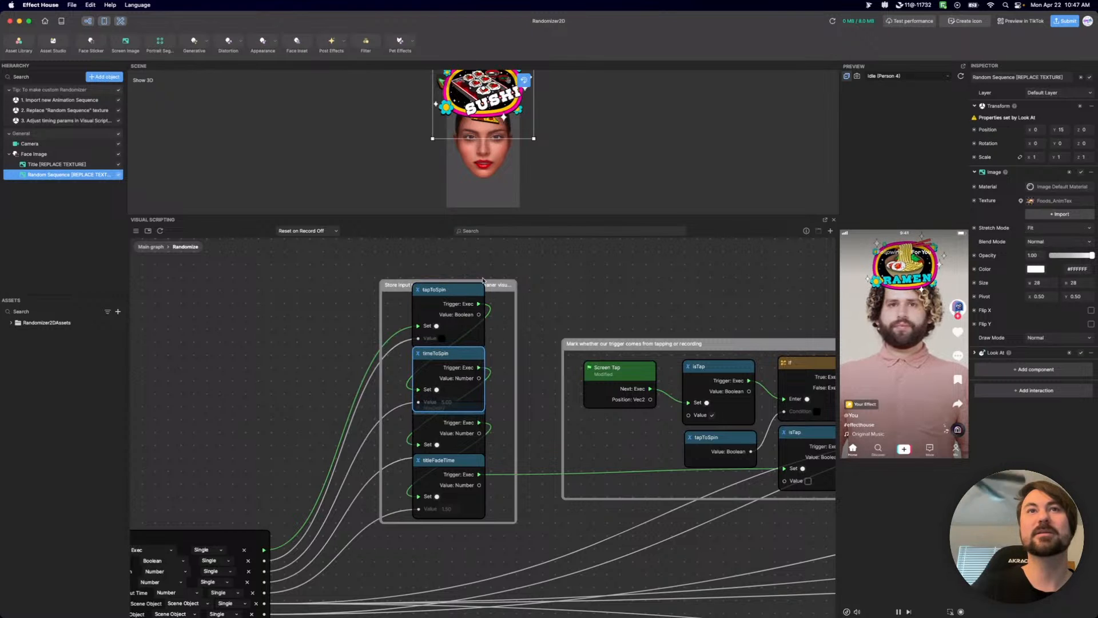
scroll(644, 522, "down", 5)
middle_click_drag(637, 571, 549, 529)
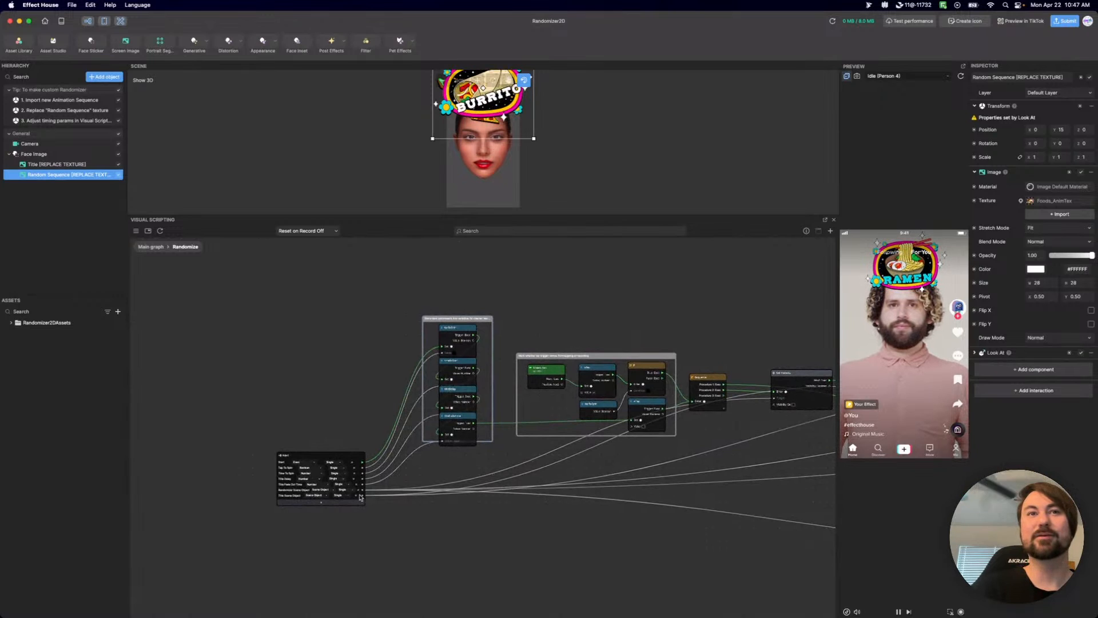
Examine how the Input node, the framed variable nodes and the tap-or-recording trigger group are connected.
scroll(696, 490, "right", 10)
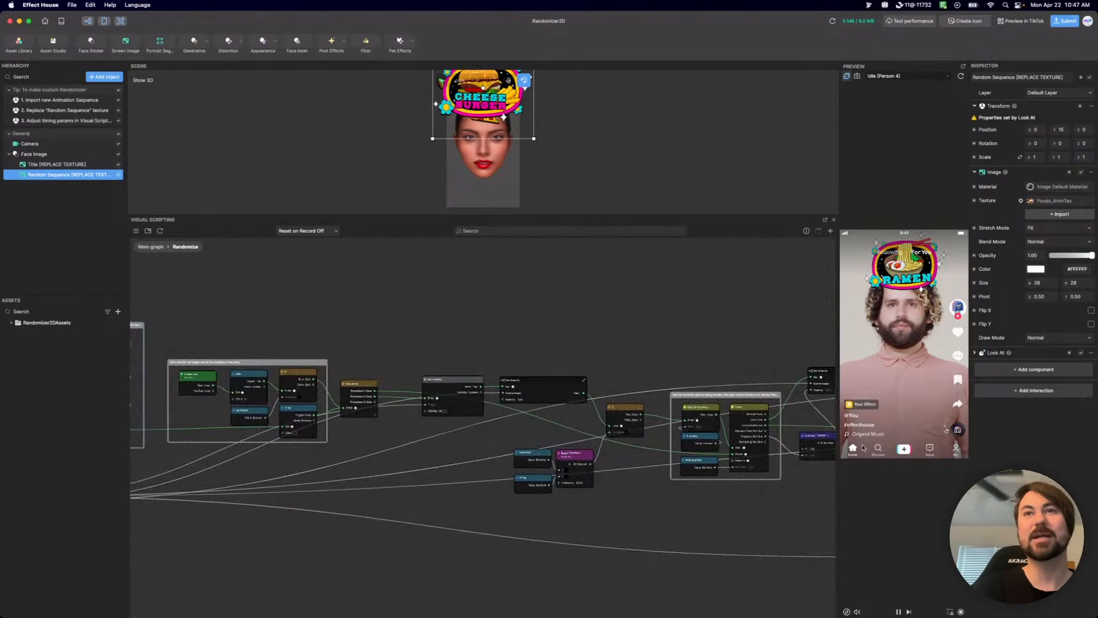
scroll(698, 524, "left", 10)
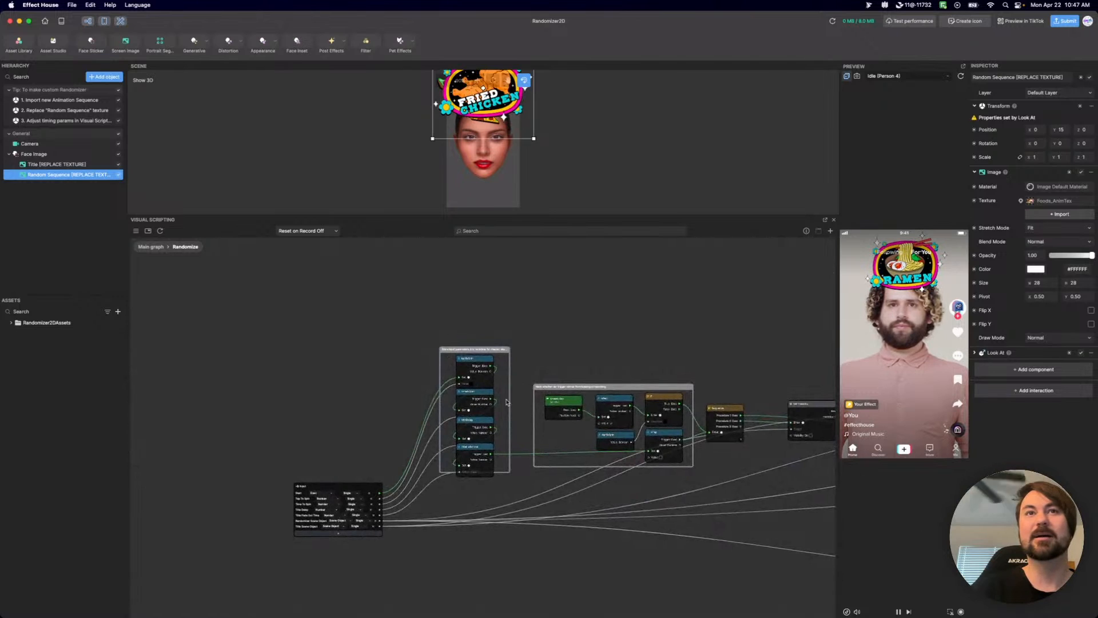
scroll(506, 402, "up", 5)
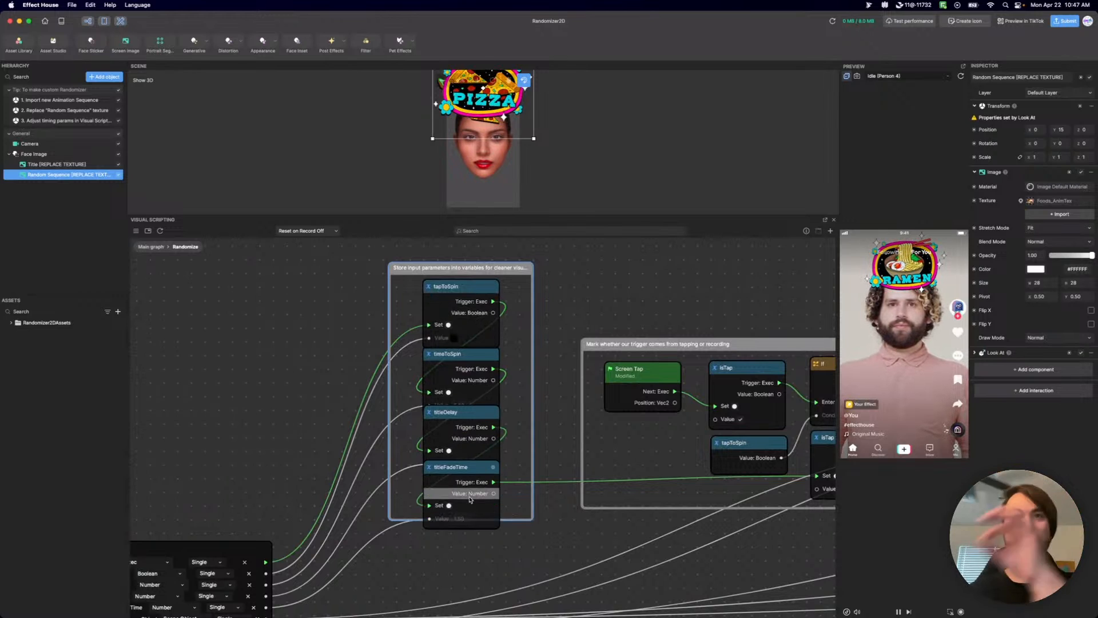
mouse_move(758, 444)
left_mouse_down()
mouse_move(680, 439)
mouse_move(528, 308)
mouse_move(543, 286)
mouse_move(360, 327)
mouse_move(719, 484)
mouse_move(778, 436)
mouse_move(773, 449)
left_mouse_up()
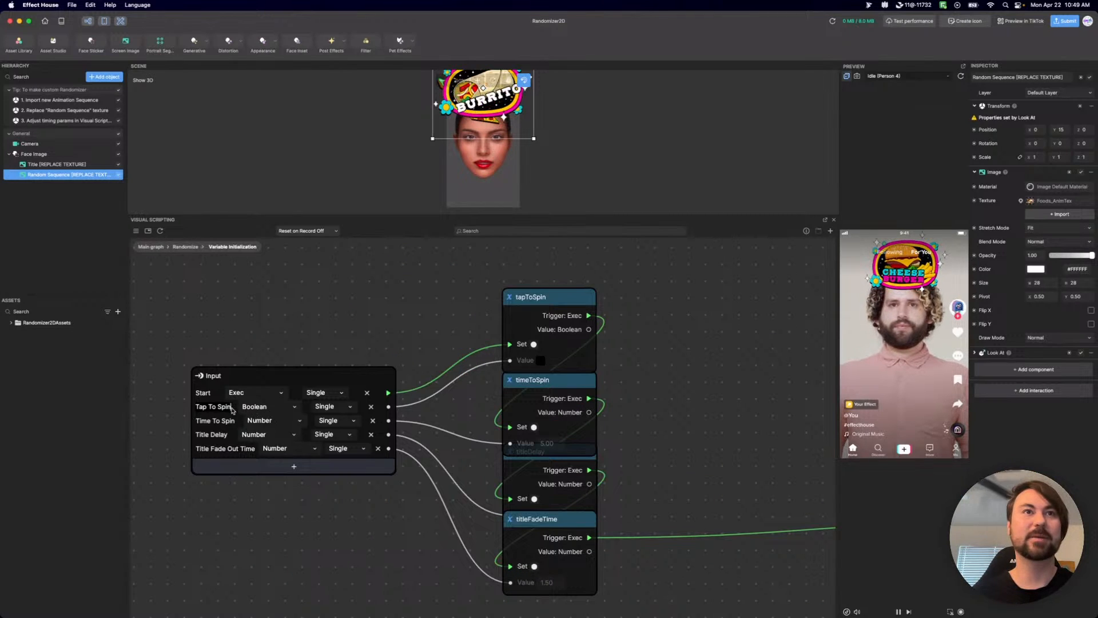
Check the Time To Spin, Title Delay and Title Fade Out Time input names in Variable Initialization, and rename the Start input to Set.
left_click(237, 427)
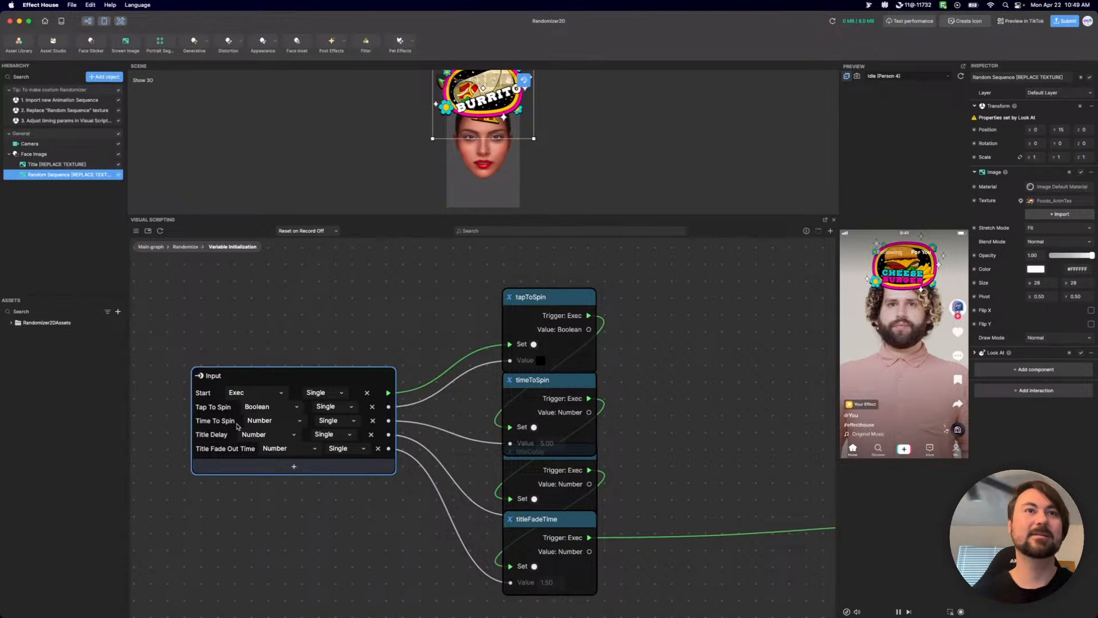
left_click(234, 422)
left_click(230, 434)
left_click(229, 436)
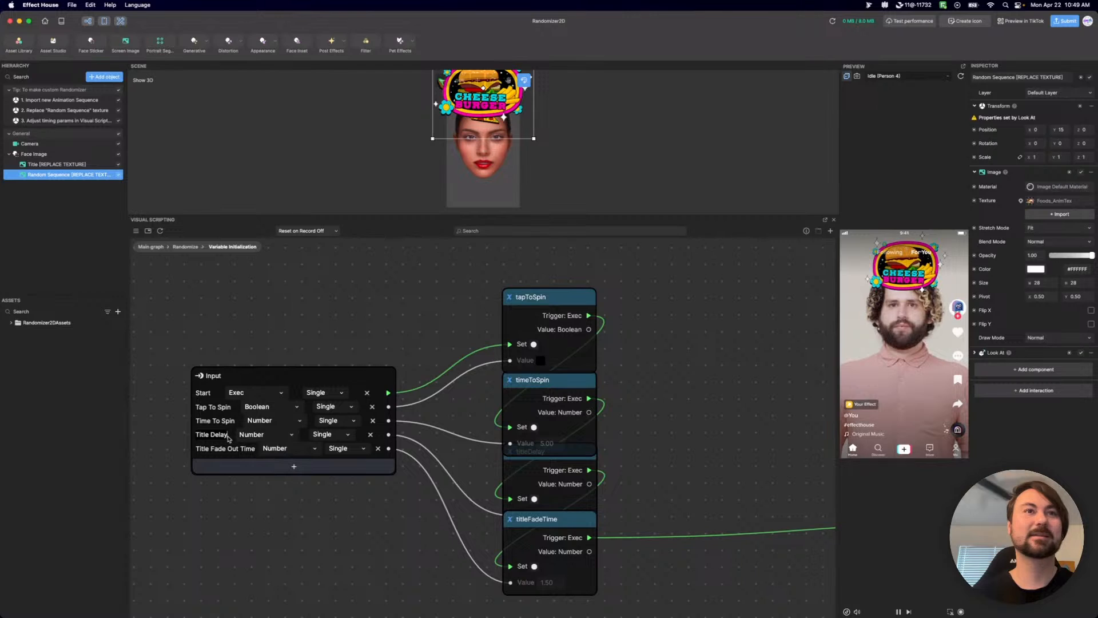
left_click(254, 451)
left_click(255, 451)
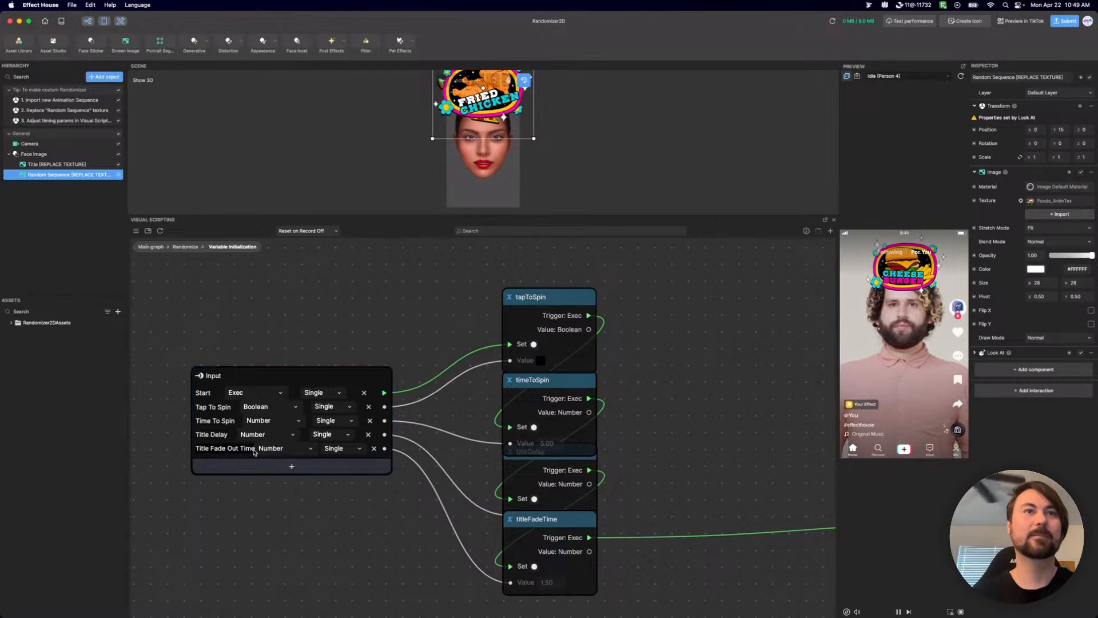
key("Return")
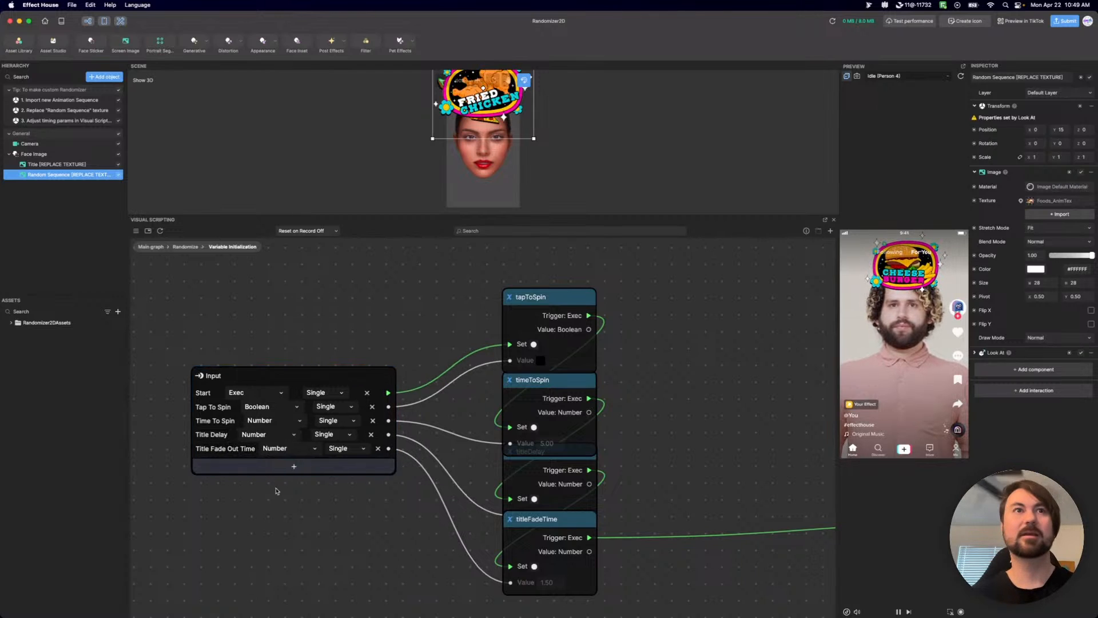
double_click(204, 393)
type("Set")
key("Return")
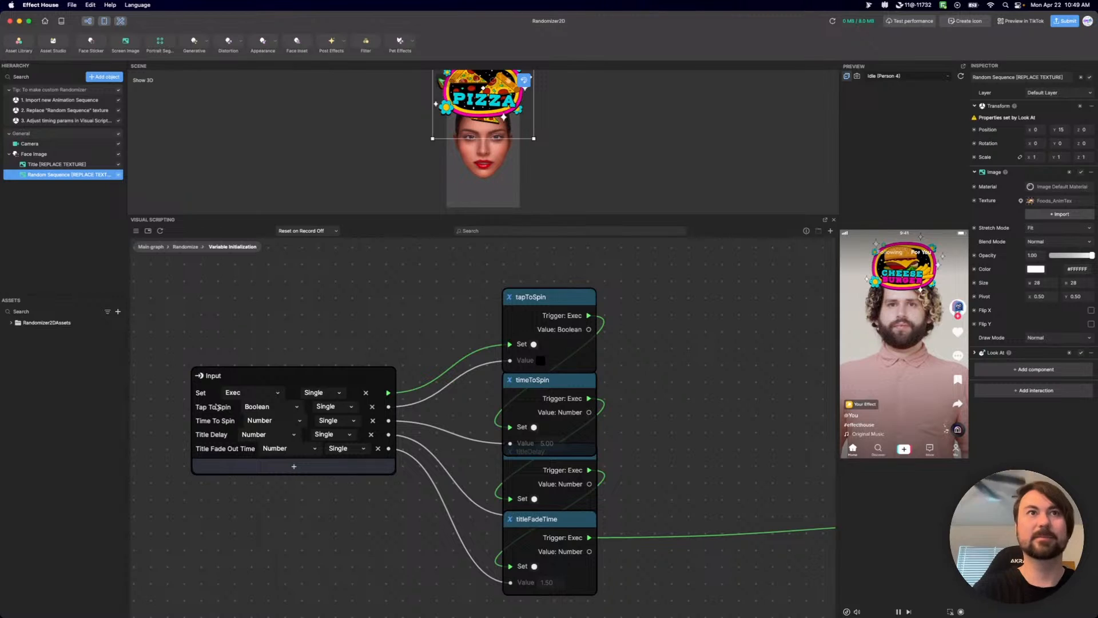
Return to the Randomize graph and fit the "Store input parameters" comment frame around the Variable Initialization node.
left_click(195, 247)
scroll(255, 429, "up", 10)
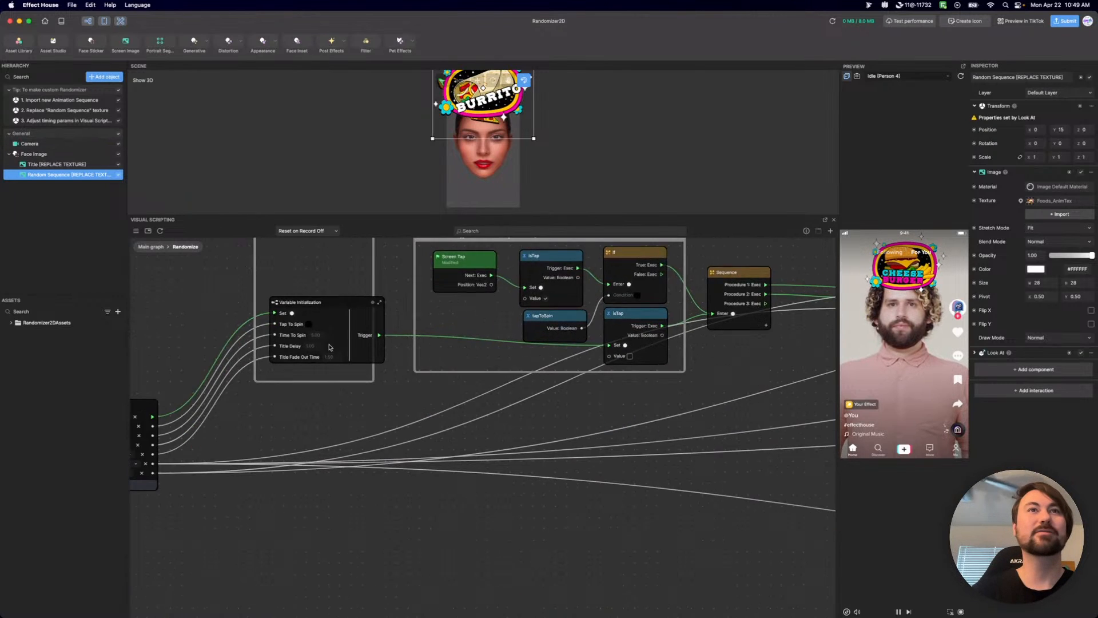
scroll(428, 400, "down", 8)
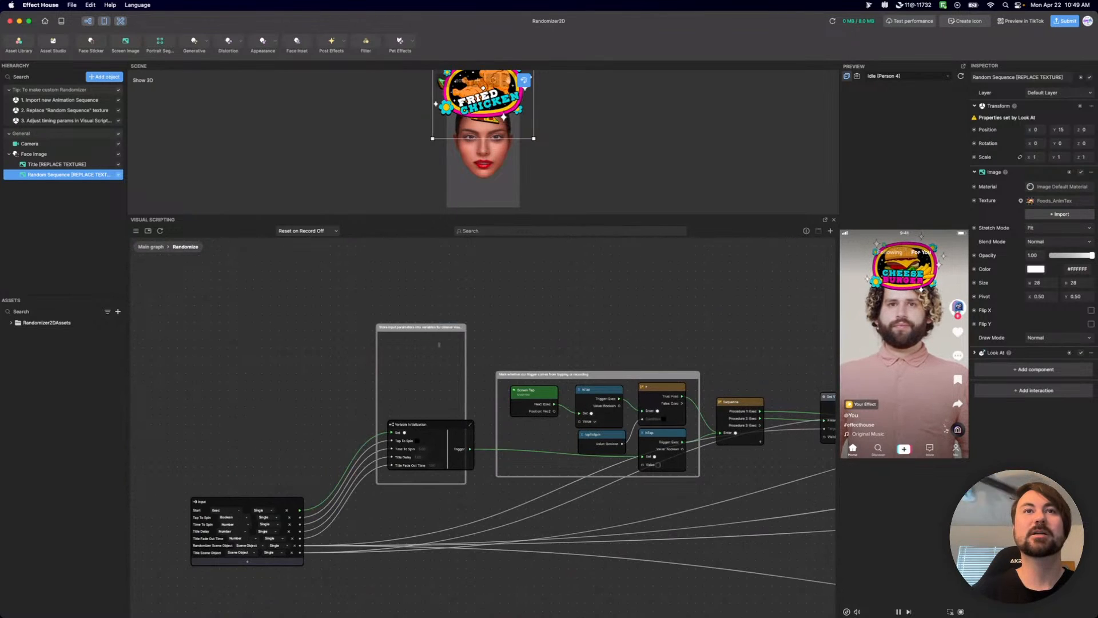
left_click_drag(439, 345, 444, 407)
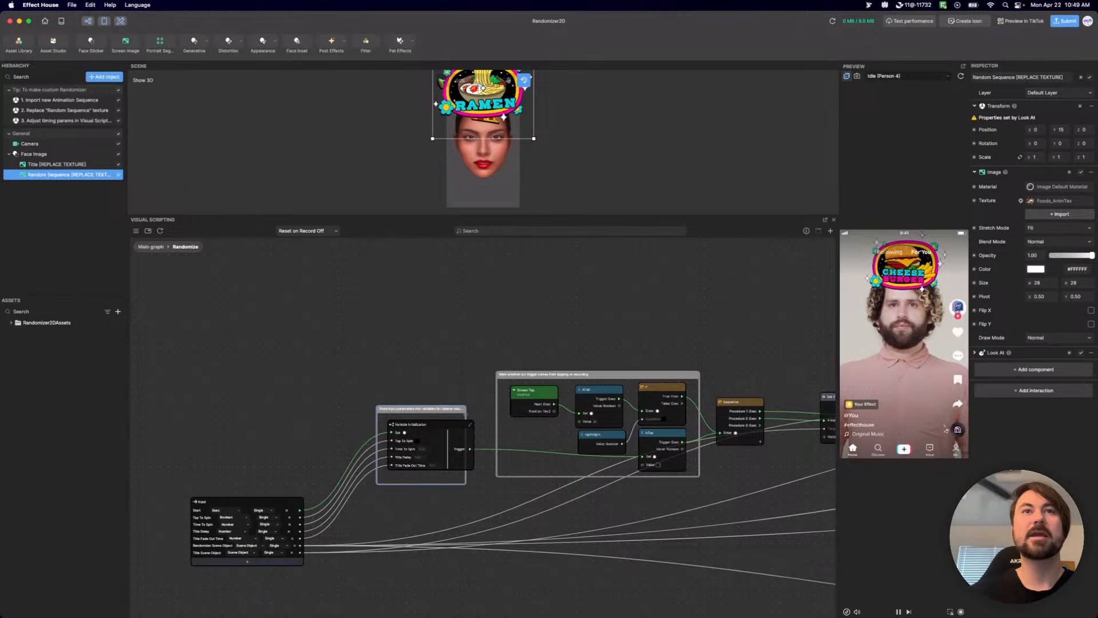
scroll(433, 457, "up", 3)
left_click_drag(441, 389, 424, 341)
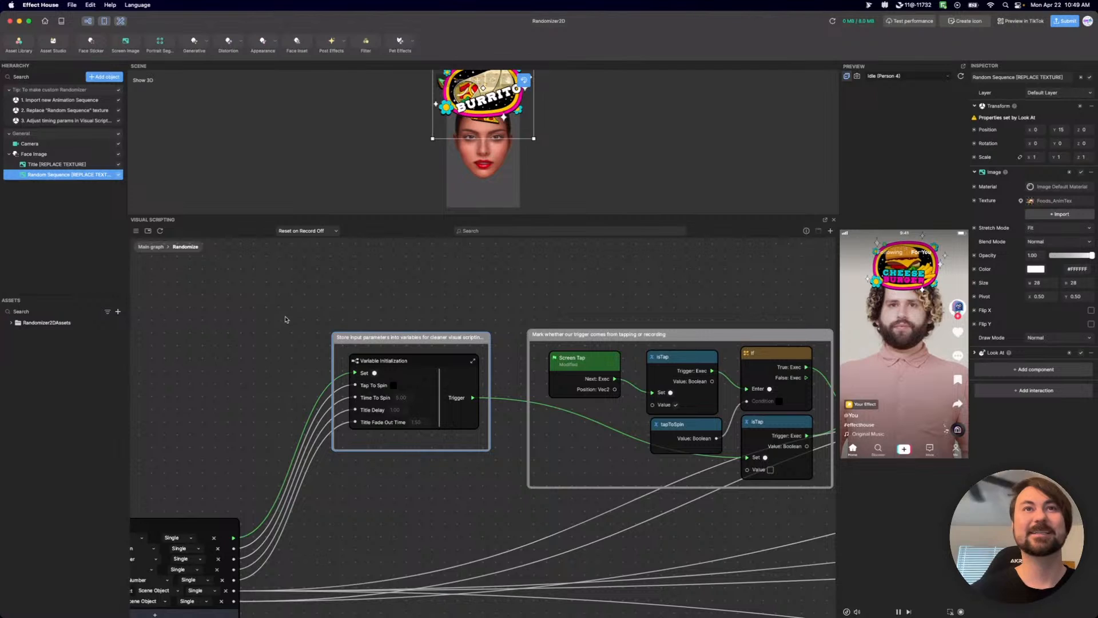
left_click_drag(434, 361, 431, 365)
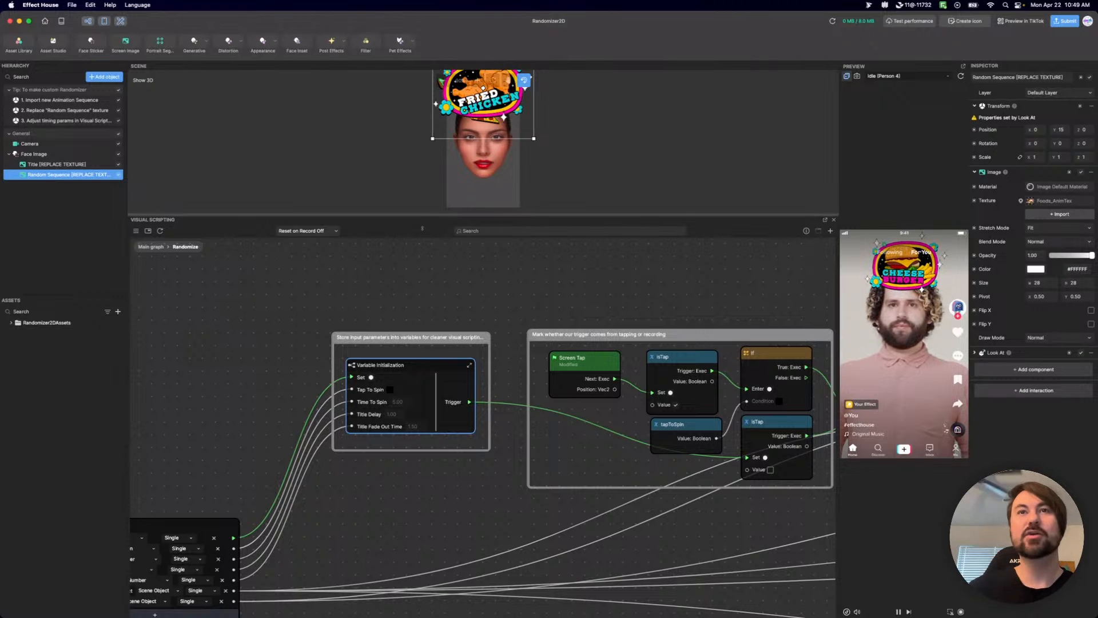
Examine the nodes from the tap-or-recording group through the title fade timer to the random frame and Animated Texture Info nodes.
middle_click_drag(468, 476, 223, 452)
mouse_move(344, 315)
left_mouse_down()
mouse_move(358, 310)
mouse_move(340, 309)
left_mouse_up()
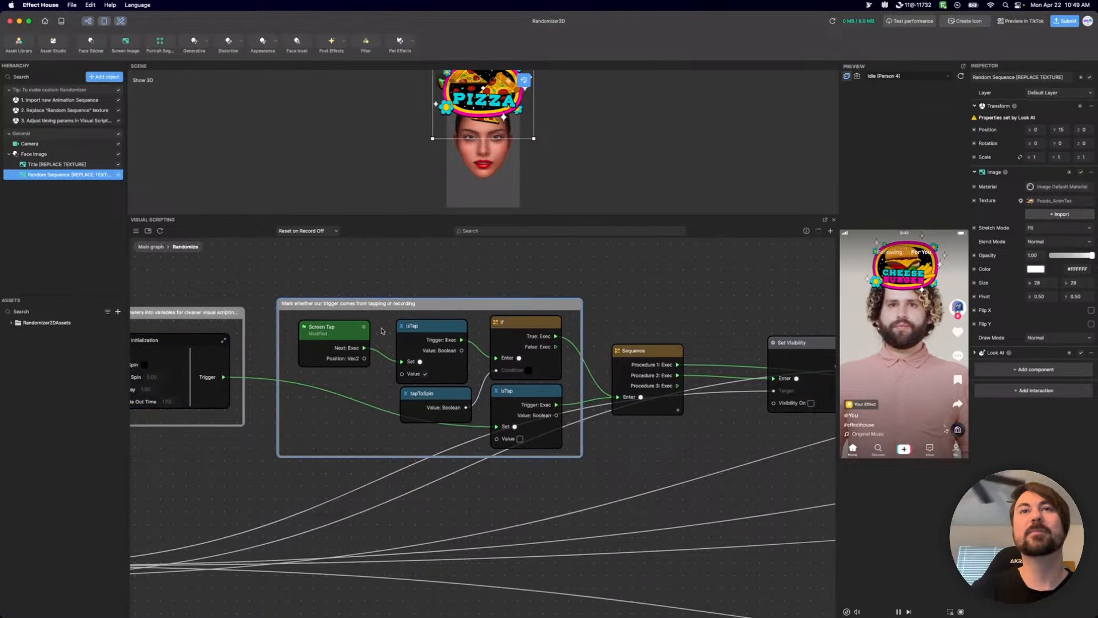
middle_click_drag(741, 457, 535, 449)
middle_click_drag(649, 434, 358, 369)
scroll(647, 495, "down", 5)
middle_click_drag(698, 516, 487, 508)
scroll(459, 432, "up", 5)
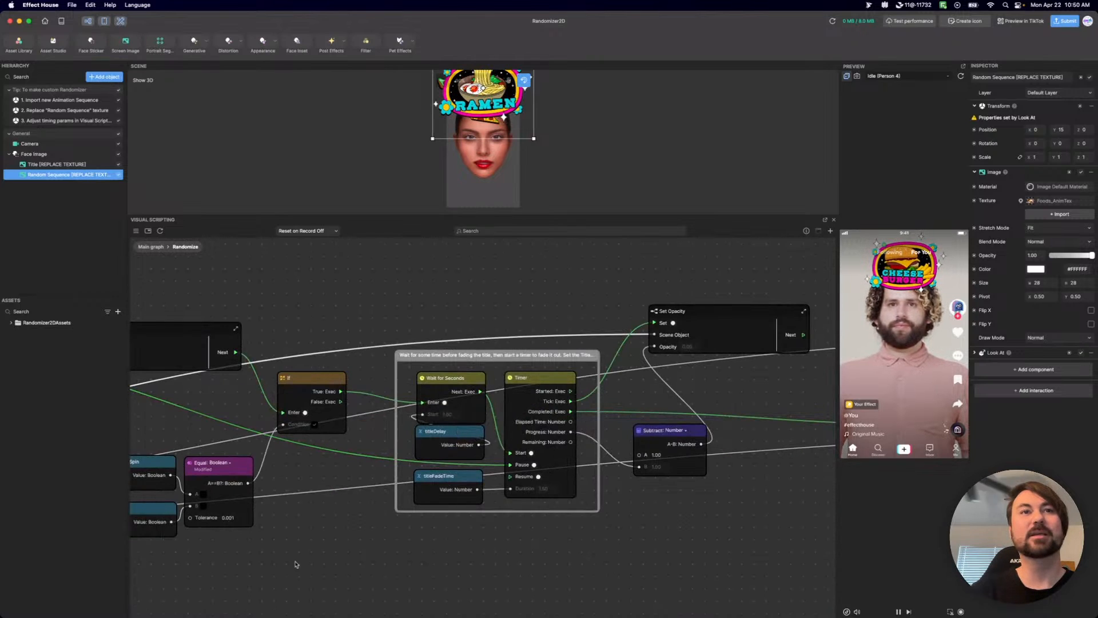
middle_click_drag(144, 478, 339, 477)
middle_click_drag(558, 563, 466, 534)
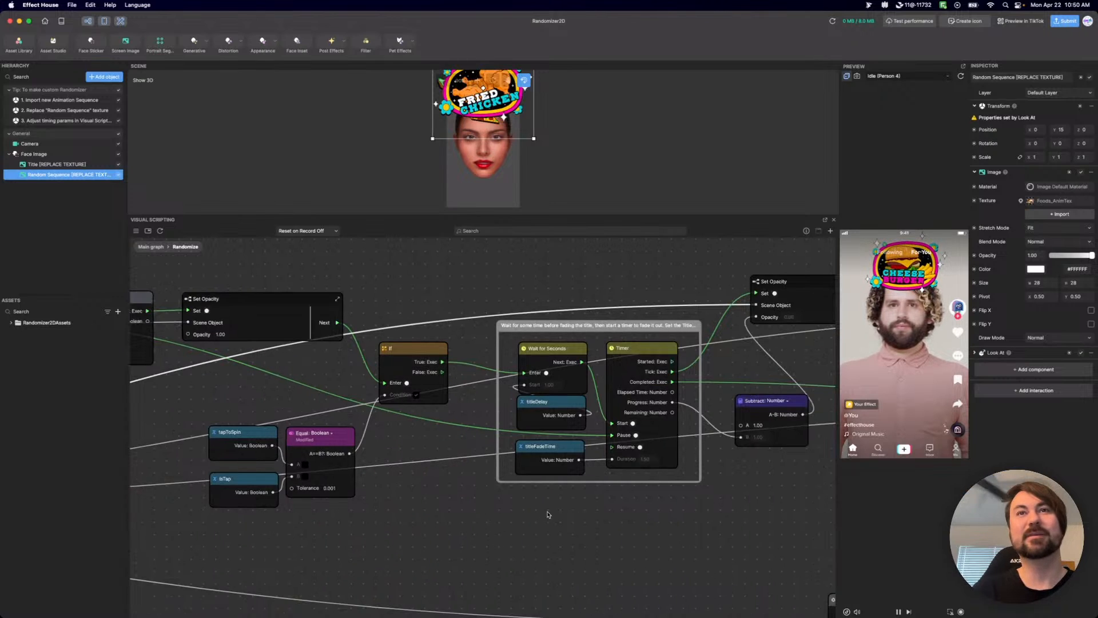
middle_click_drag(751, 511, 206, 398)
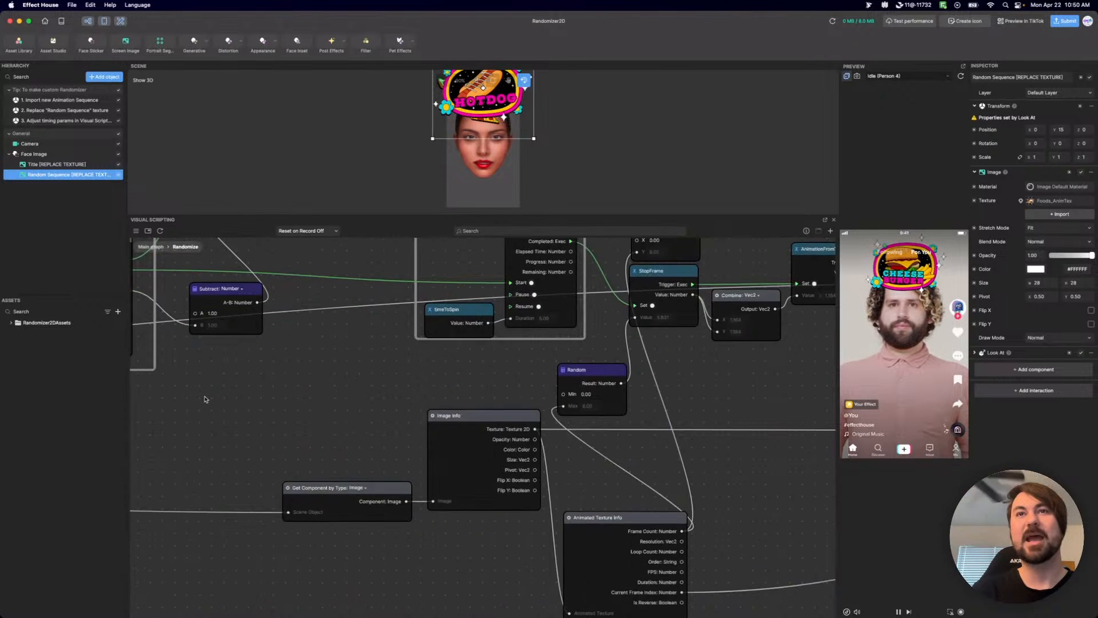
scroll(354, 395, "down", 6)
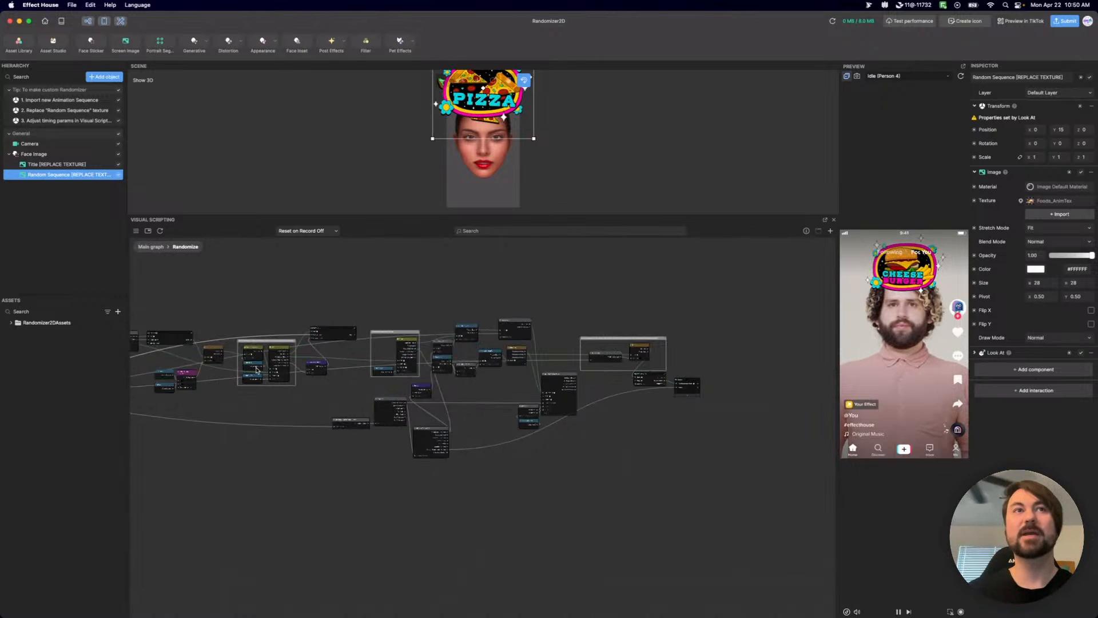
Survey the whole Randomize graph again and return to the Variable Initialization node, selecting it.
left_click_drag(250, 282, 762, 385)
scroll(518, 456, "up", 6)
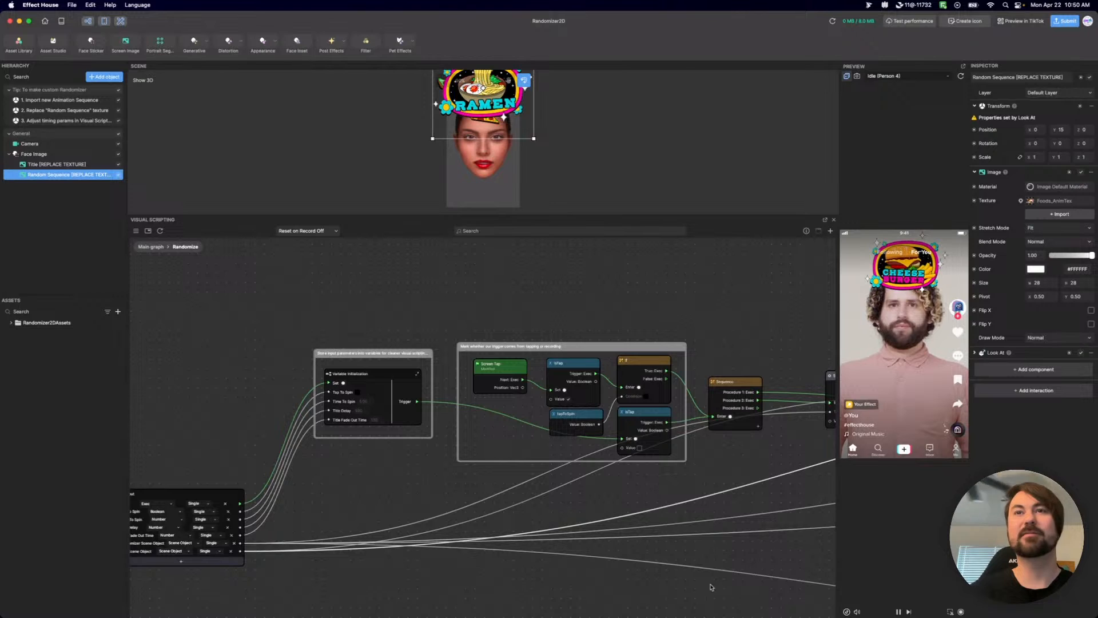
scroll(618, 458, "down", 8)
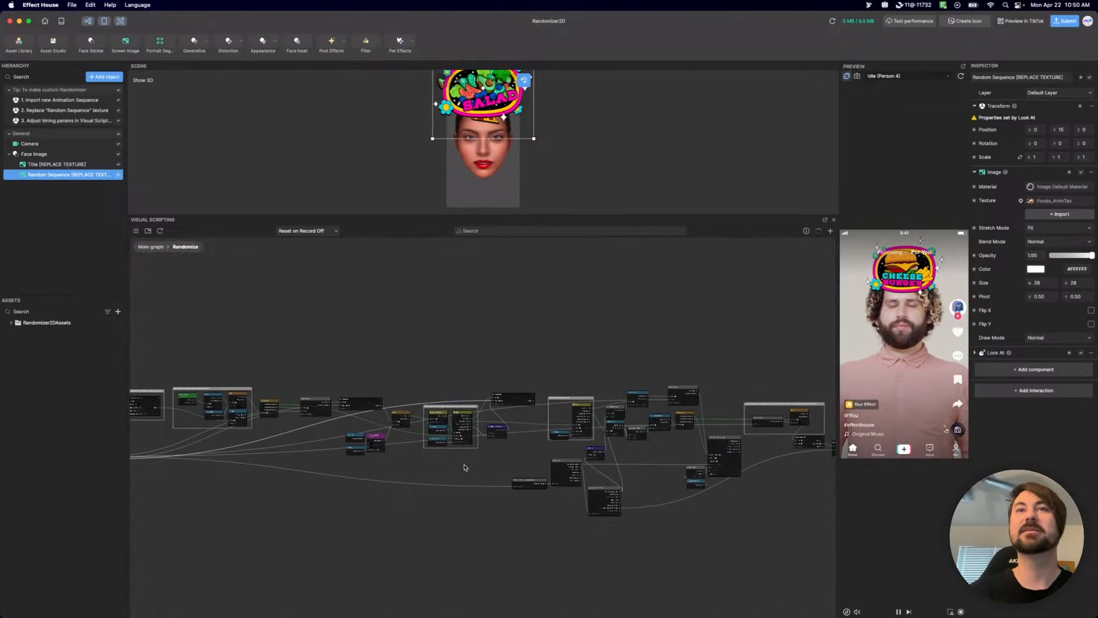
scroll(490, 459, "up", 4)
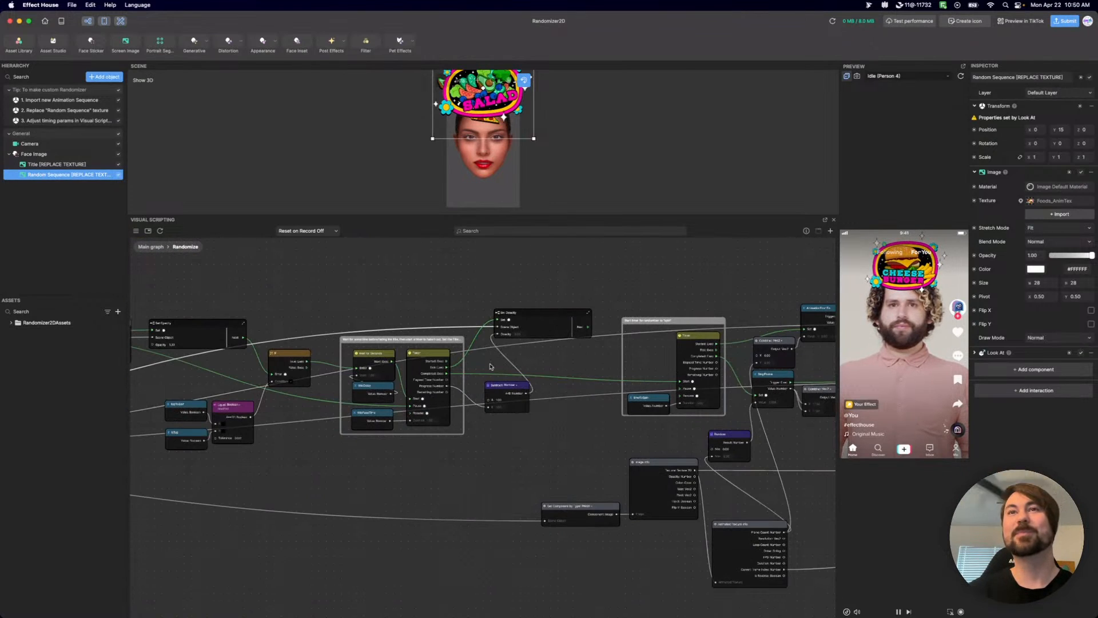
middle_click_drag(306, 452, 672, 511)
middle_click_drag(163, 335, 483, 367)
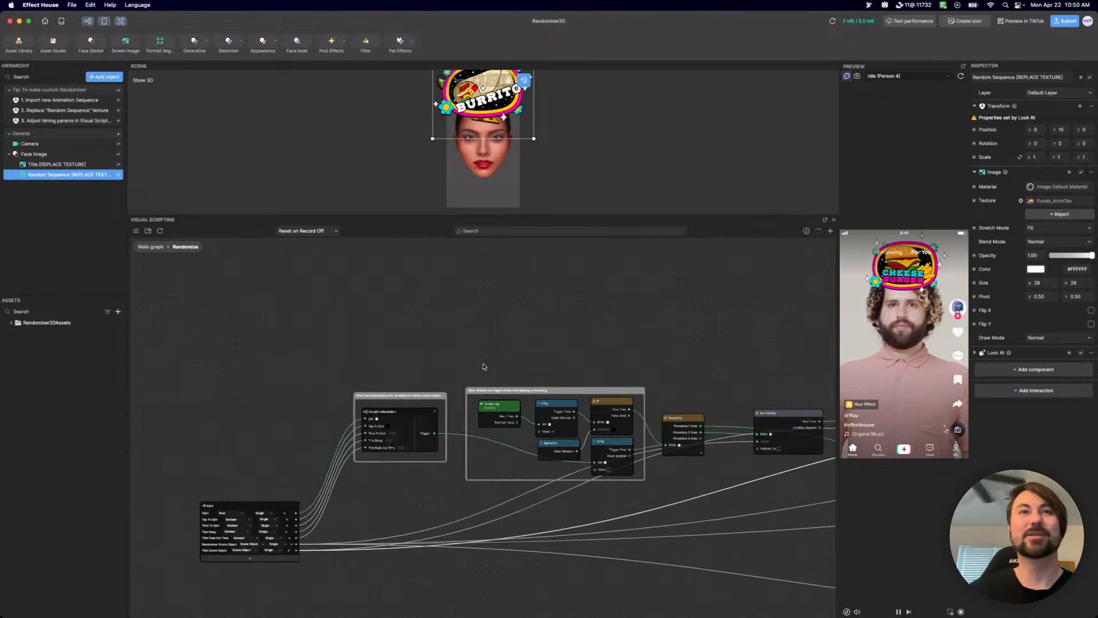
scroll(401, 369, "up", 4)
left_click(362, 433)
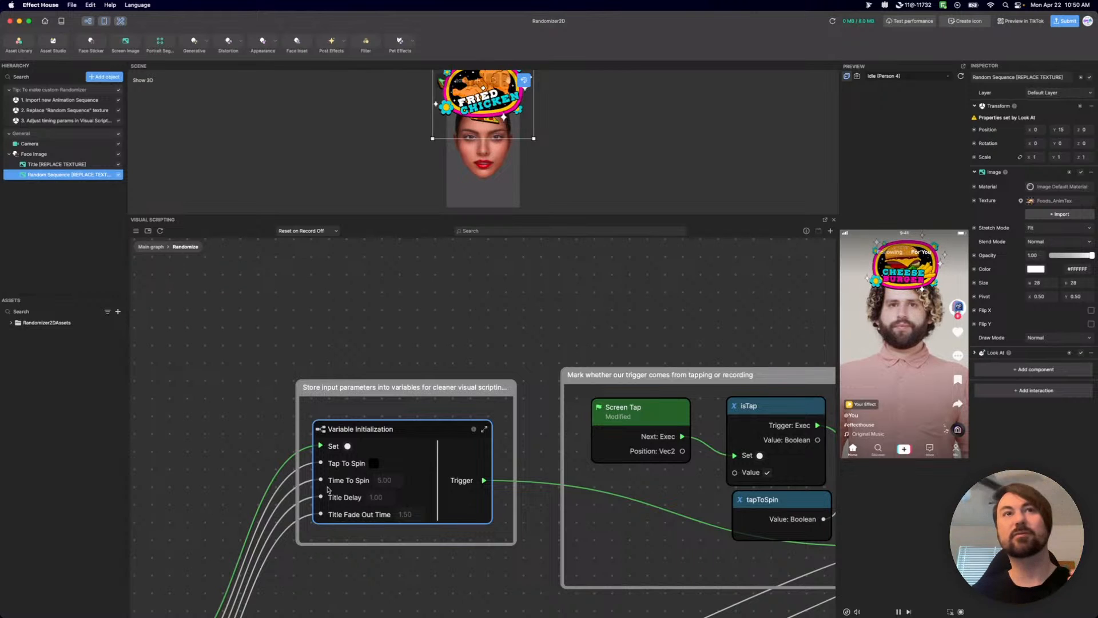
Examine the Randomize graph from Variable Initialization through the title fade timer and spin timer to the output, then back to Set Opacity.
scroll(660, 329, "down", 2)
middle_click_drag(660, 329, 304, 272)
scroll(539, 359, "down", 5)
middle_click_drag(681, 512, 289, 486)
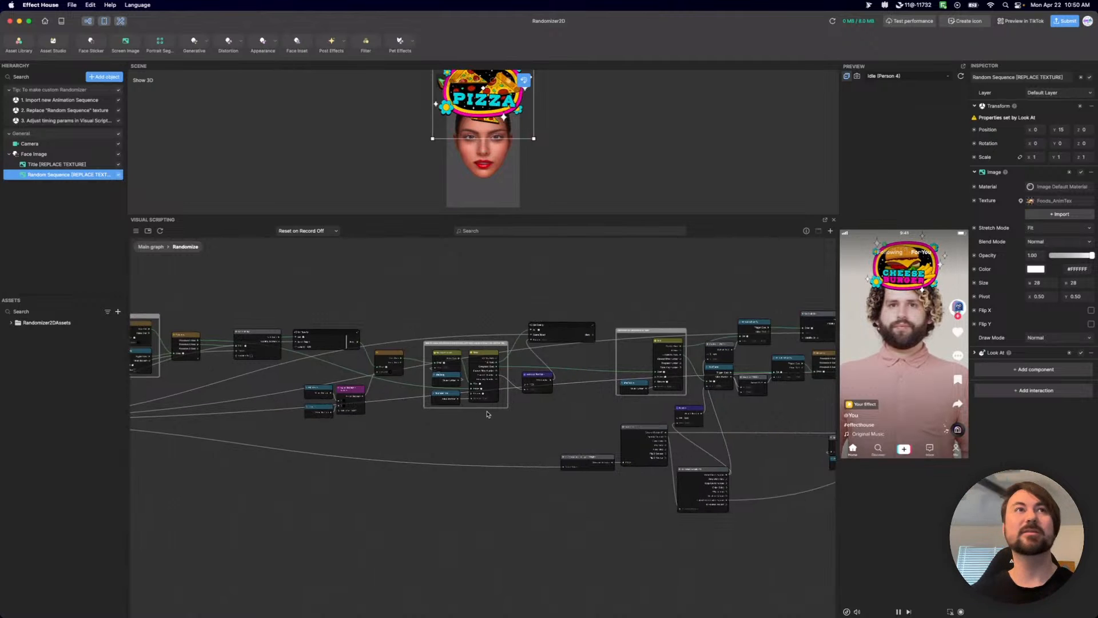
scroll(481, 343, "up", 5)
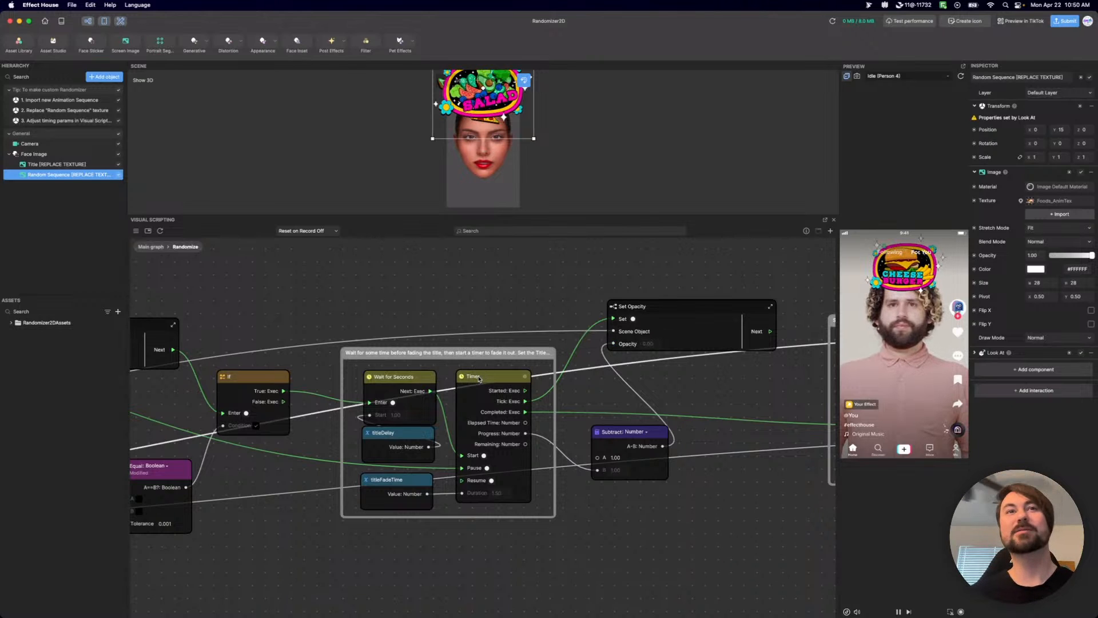
scroll(447, 476, "right", 10)
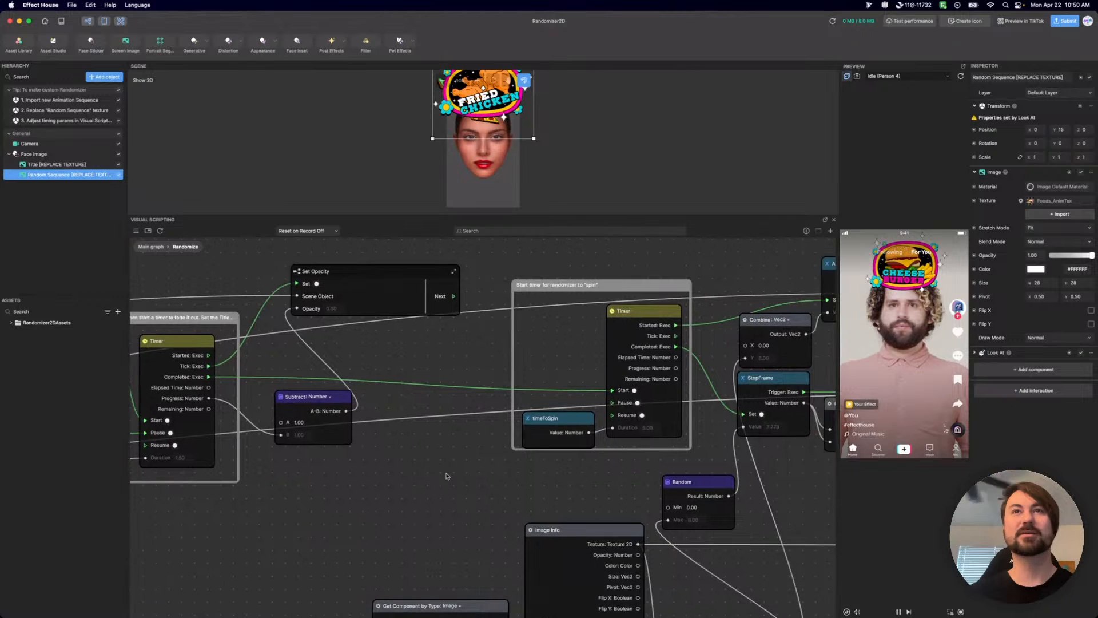
scroll(447, 476, "right", 3)
scroll(558, 487, "right", 8)
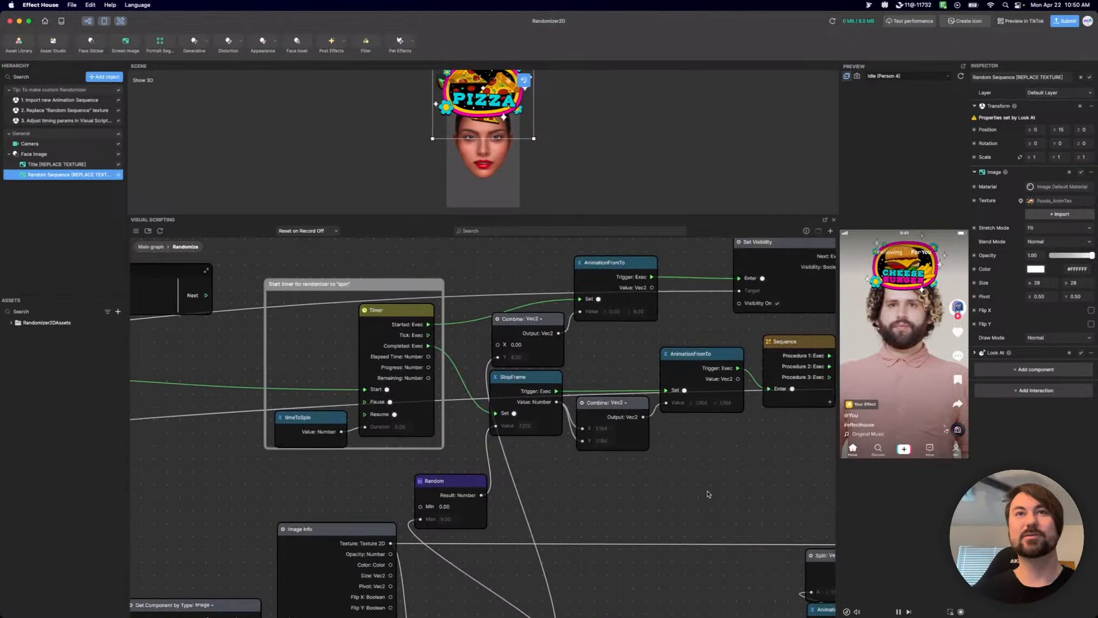
left_click_drag(266, 479, 497, 472)
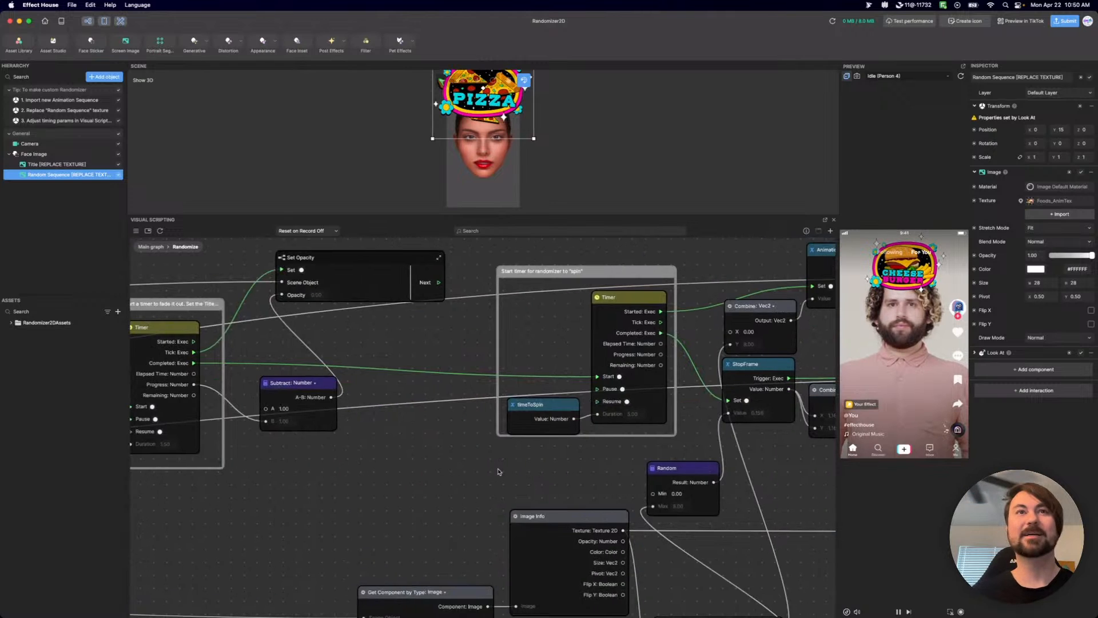
scroll(498, 471, "down", 5)
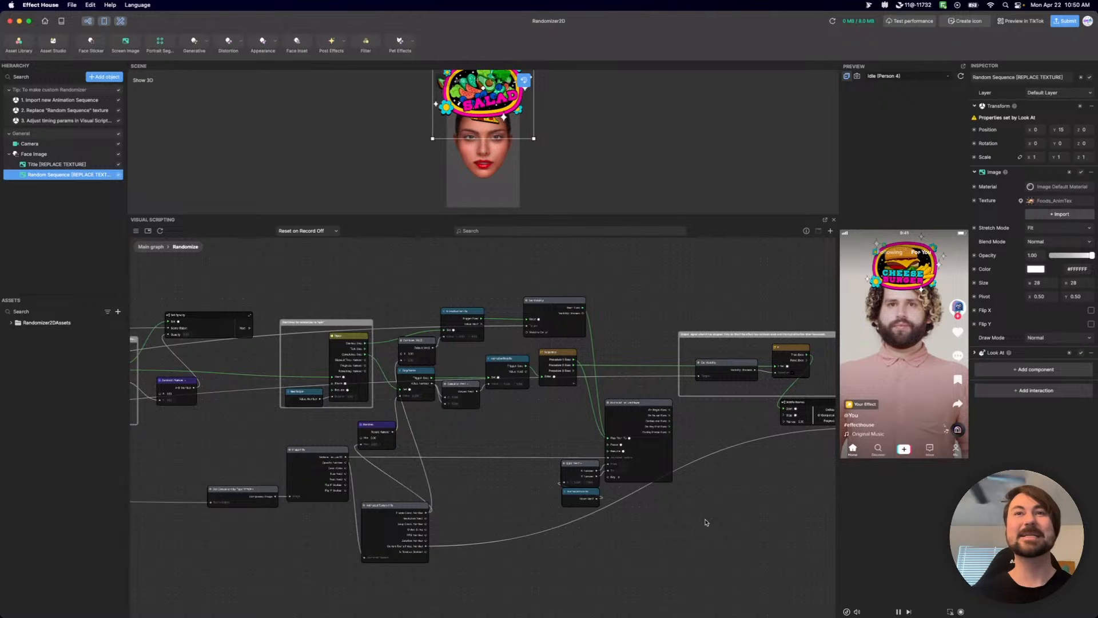
mouse_move(486, 492)
middle_mouse_down()
mouse_move(506, 497)
mouse_move(483, 494)
middle_mouse_up()
scroll(564, 522, "left", 5)
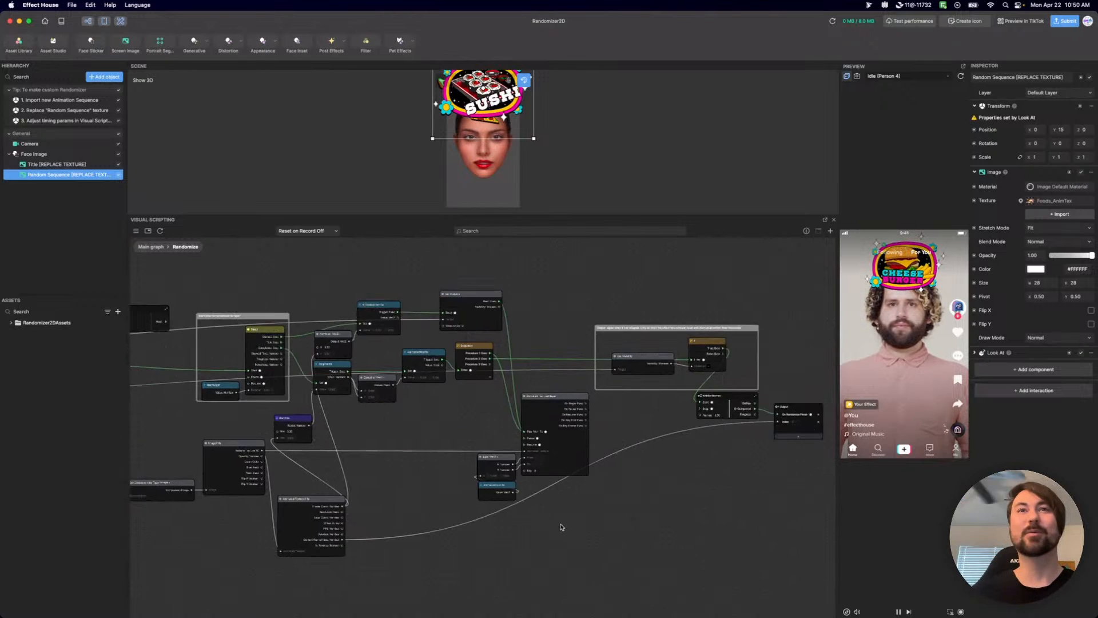
scroll(504, 496, "up", 5)
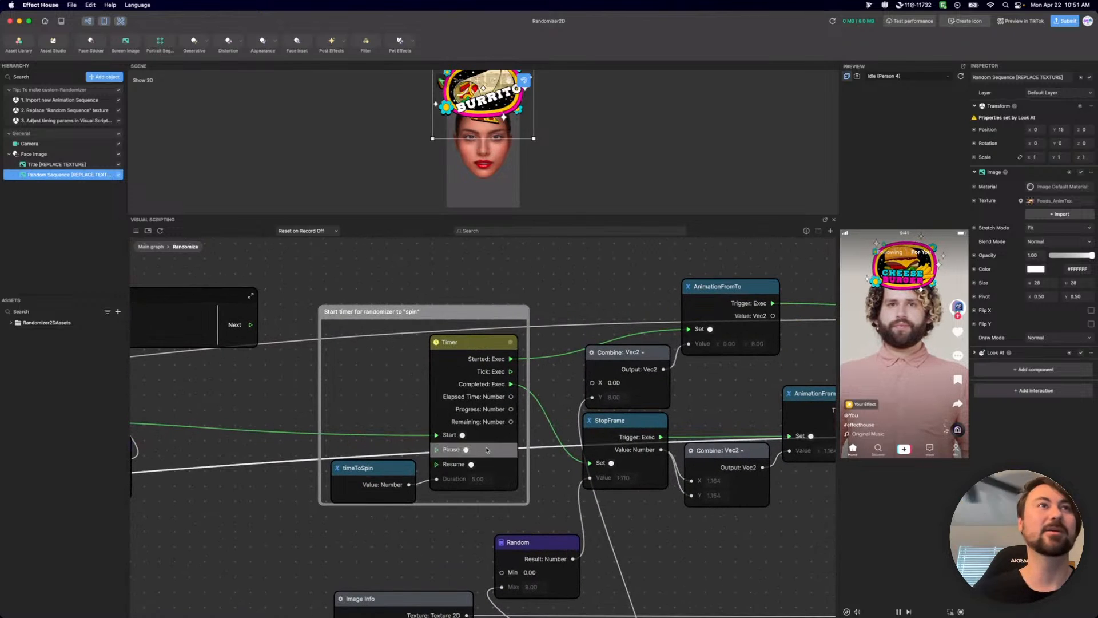
scroll(666, 310, "left", 10)
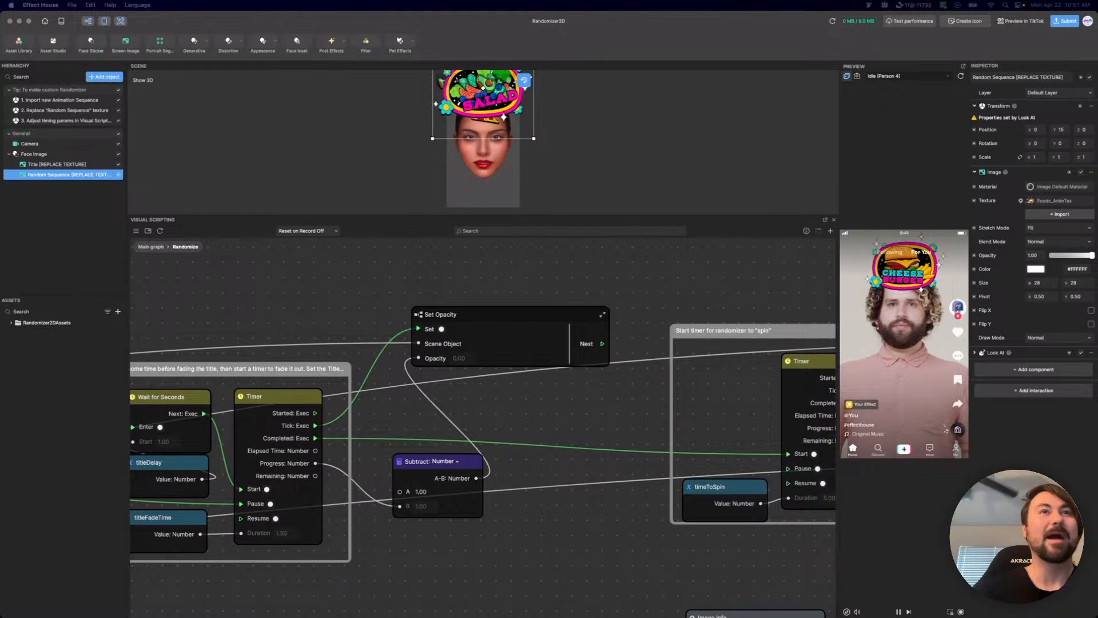
Check the list of variables and subgraphs, and return from the Randomize subgraph to the Main graph.
left_click(136, 231)
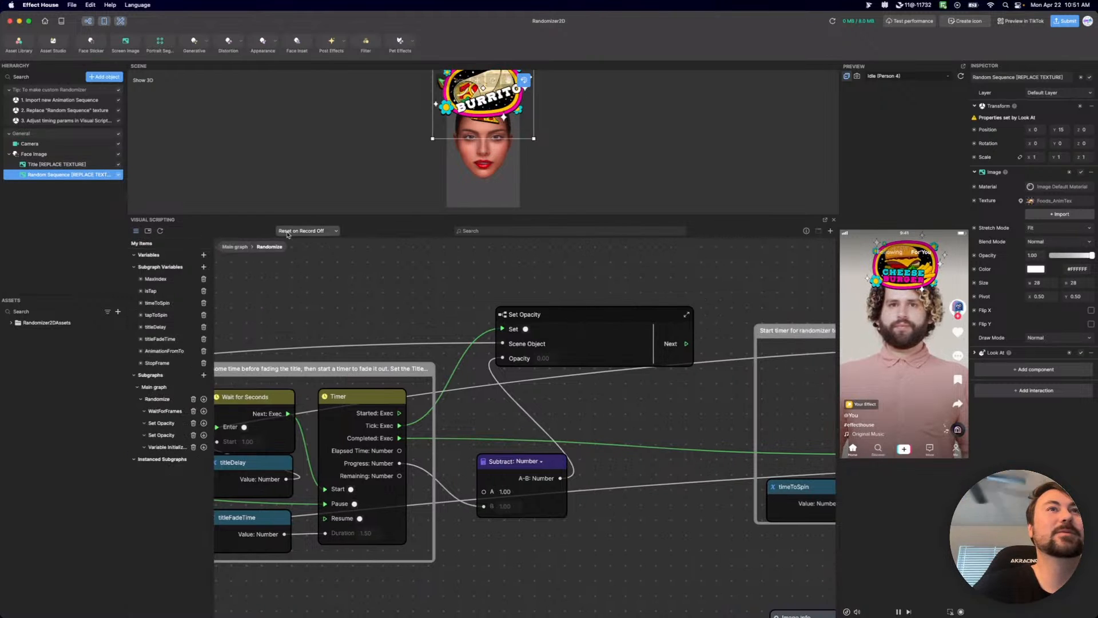
left_click(232, 248)
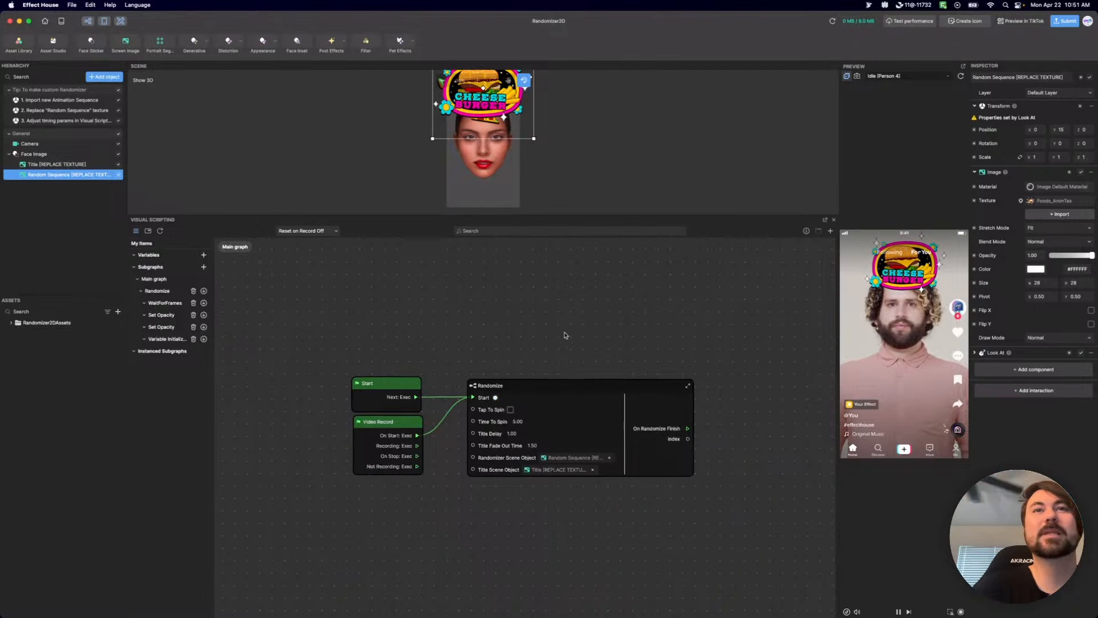
left_click_drag(564, 336, 497, 325)
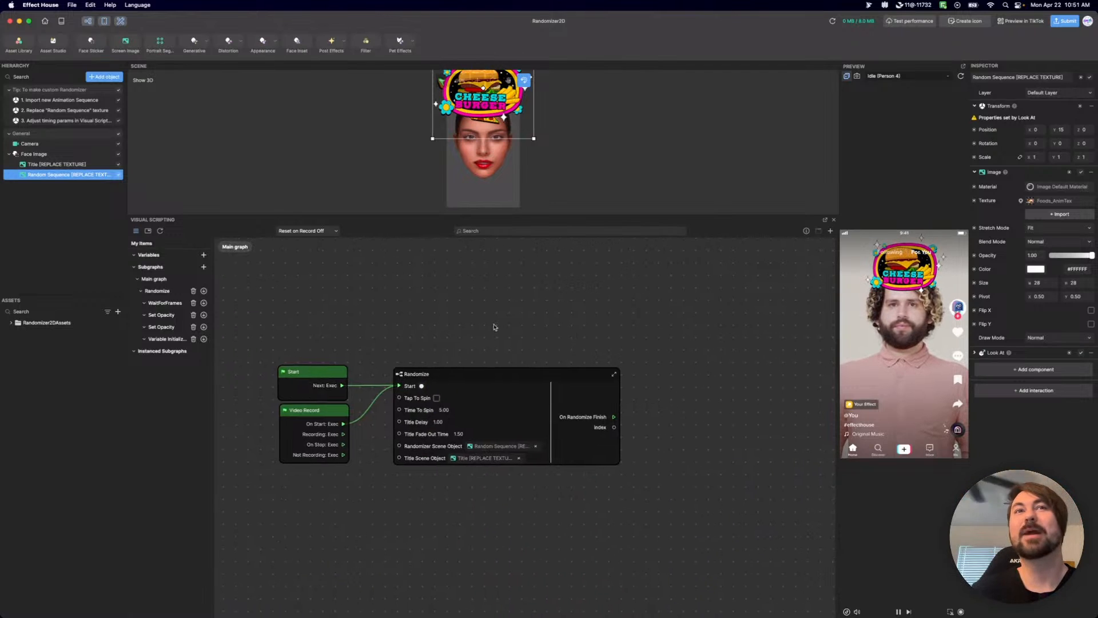
left_click(136, 230)
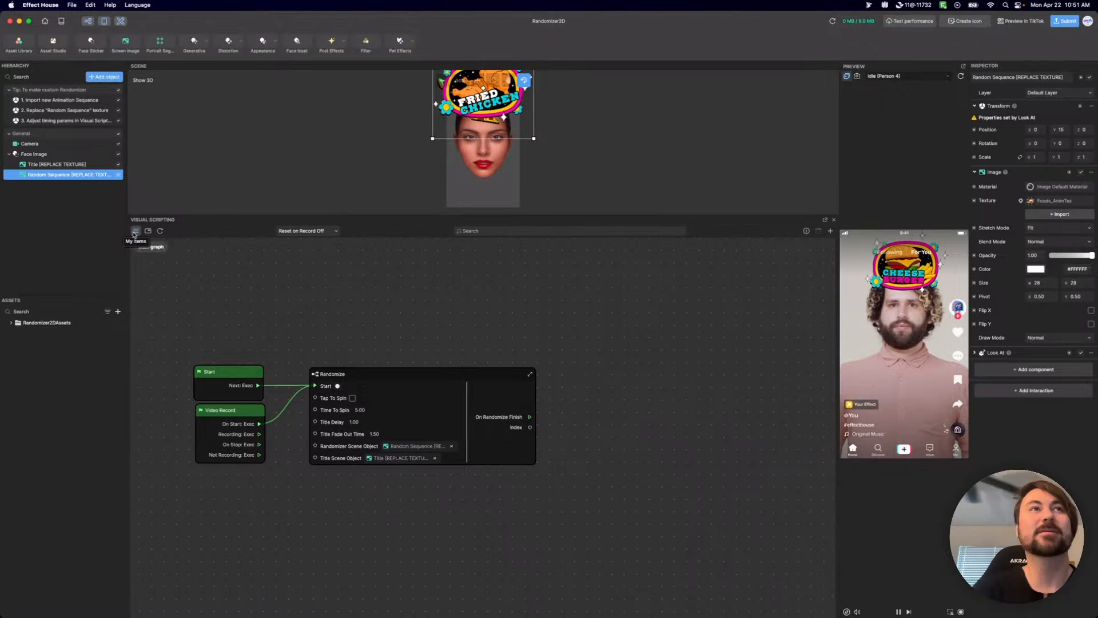
Disable the Look At component on both the Title and the Random Sequence images.
left_click(58, 165)
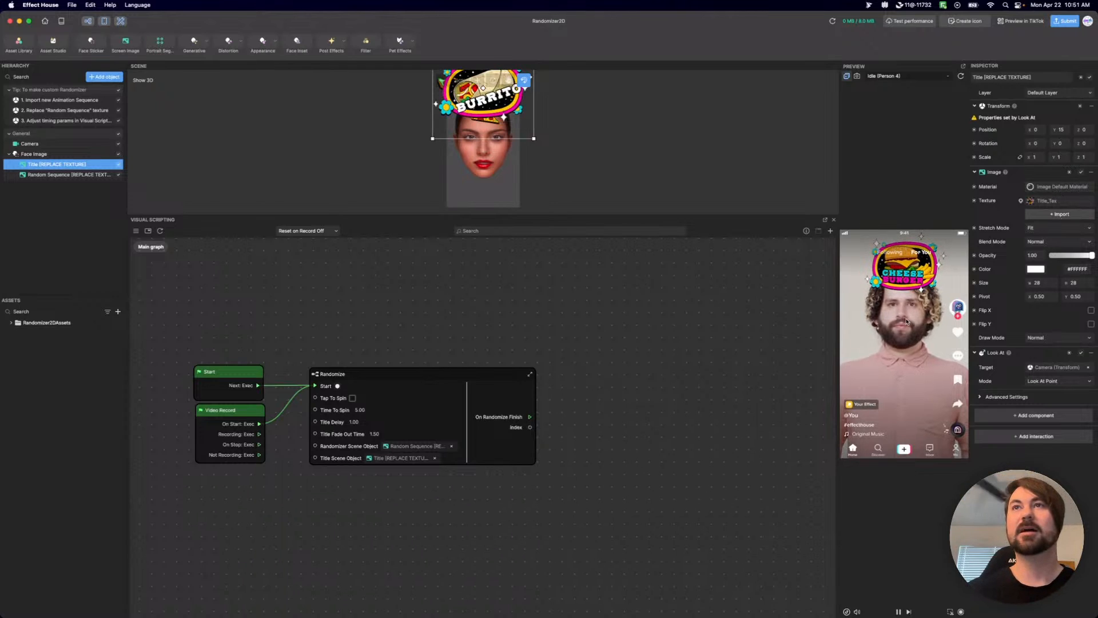
left_click(1081, 353)
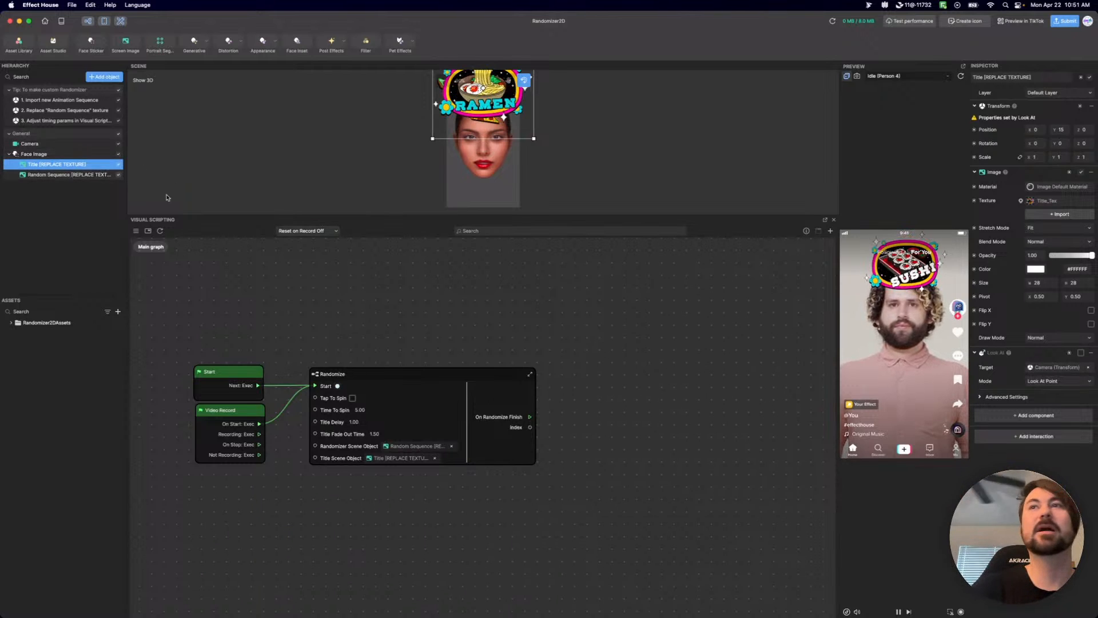
left_click(71, 176)
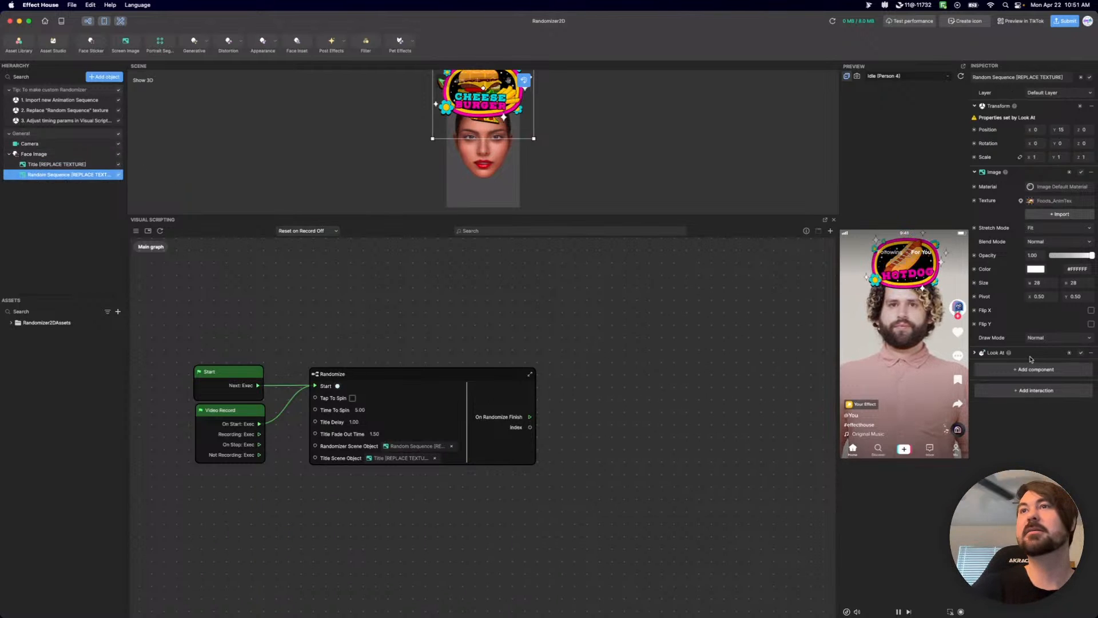
left_click(1081, 353)
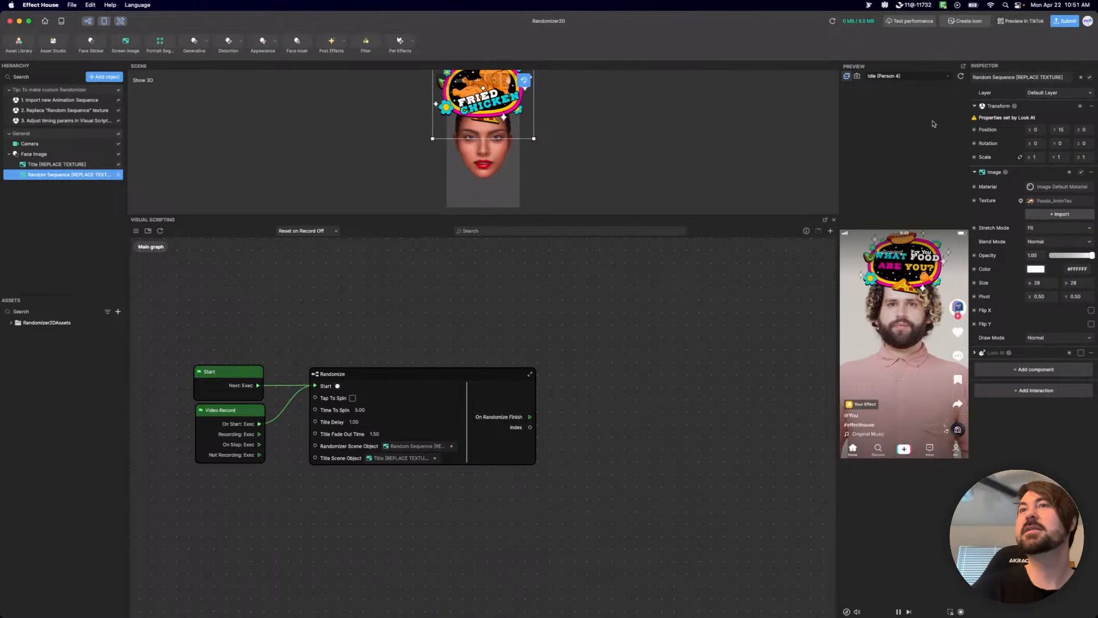
Compare the effect on the sample person and the live camera, leaving the preview on the FaceTime HD Camera.
left_click(857, 78)
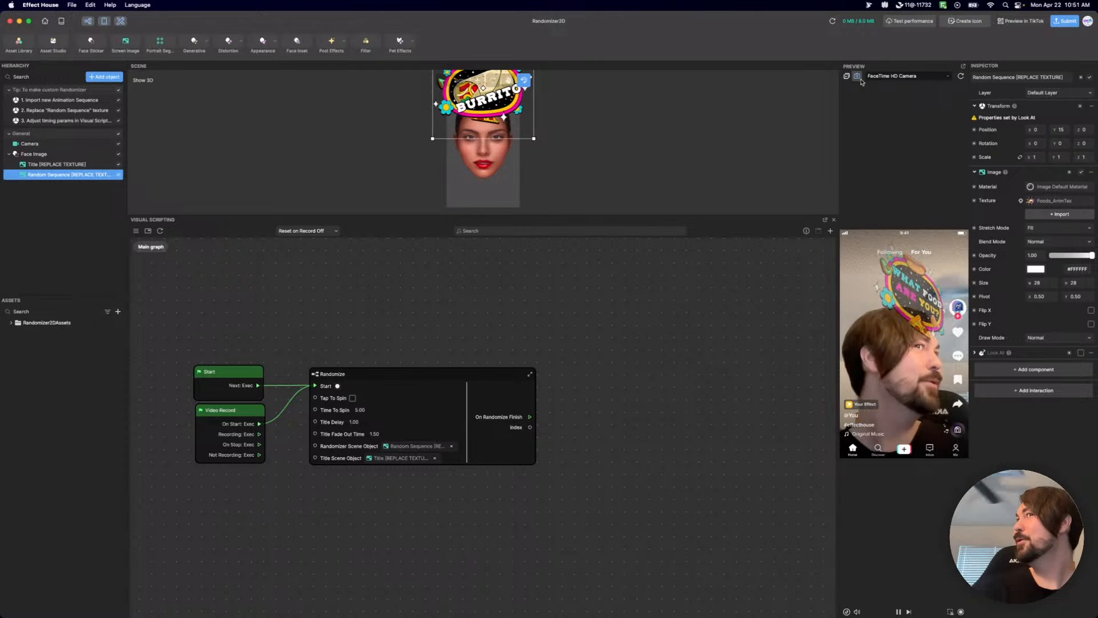
left_click(847, 76)
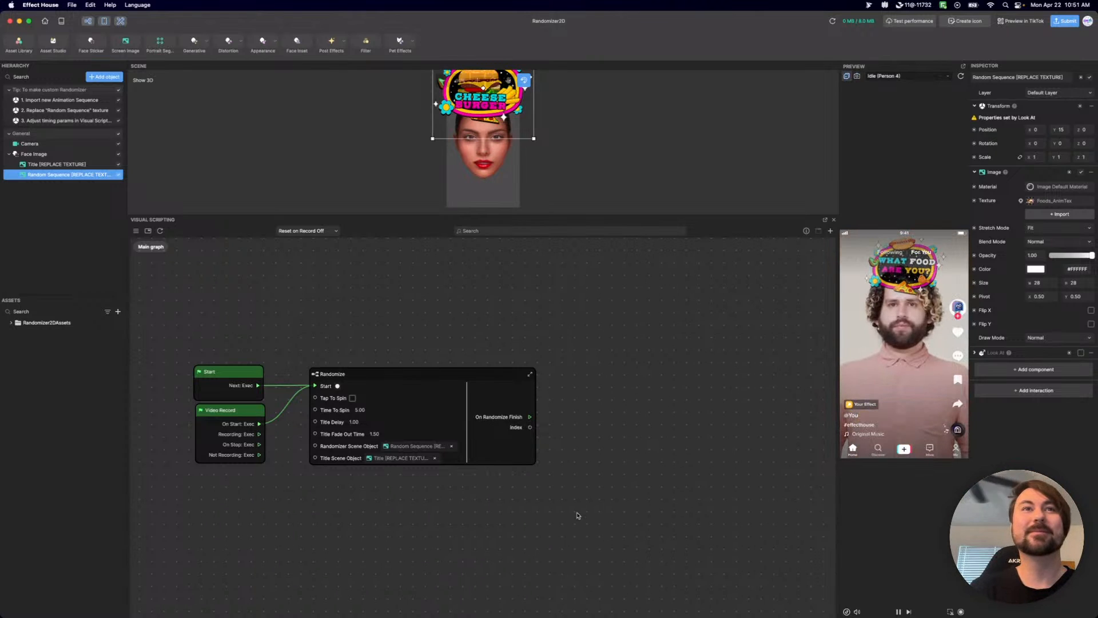
left_click(857, 76)
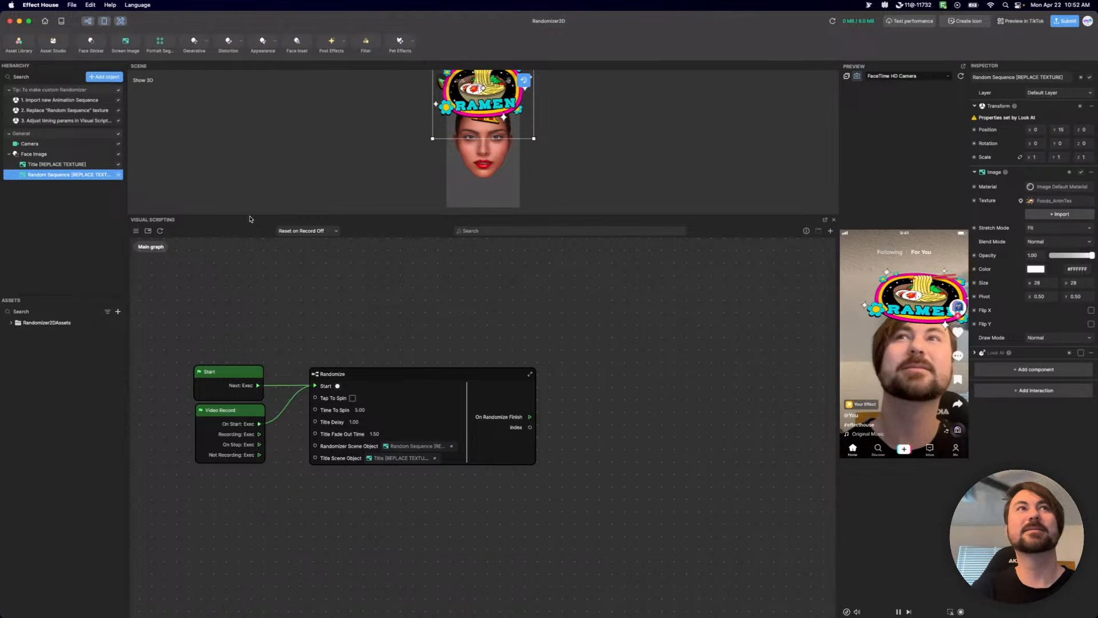
Add a 2D Scene Object and a Screen Image to the scene.
left_click(104, 77)
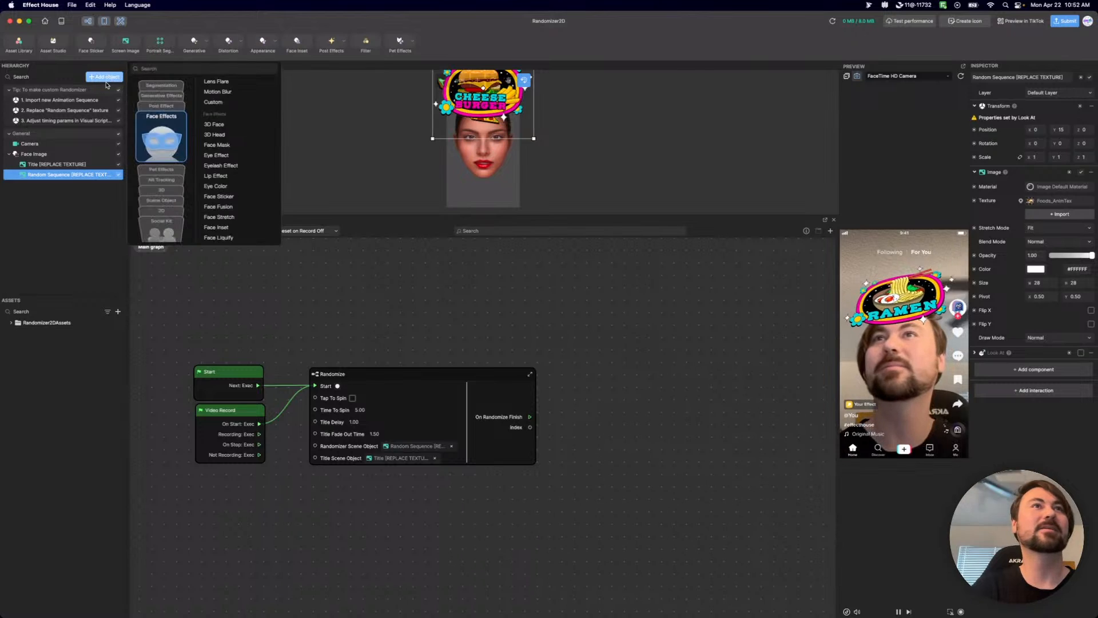
left_click(154, 213)
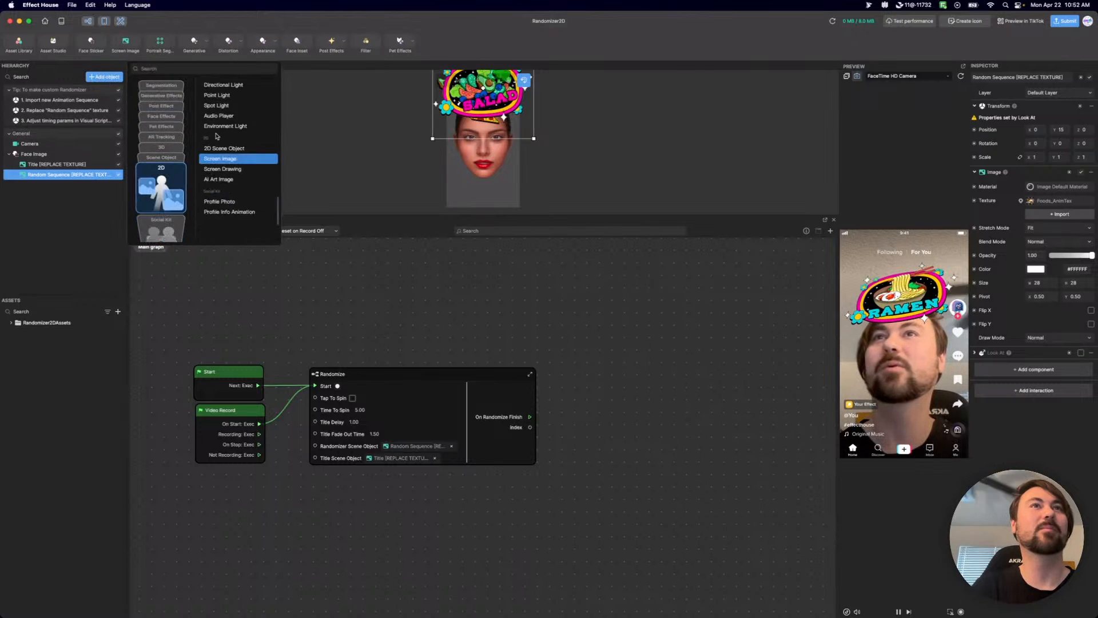
left_click(222, 148)
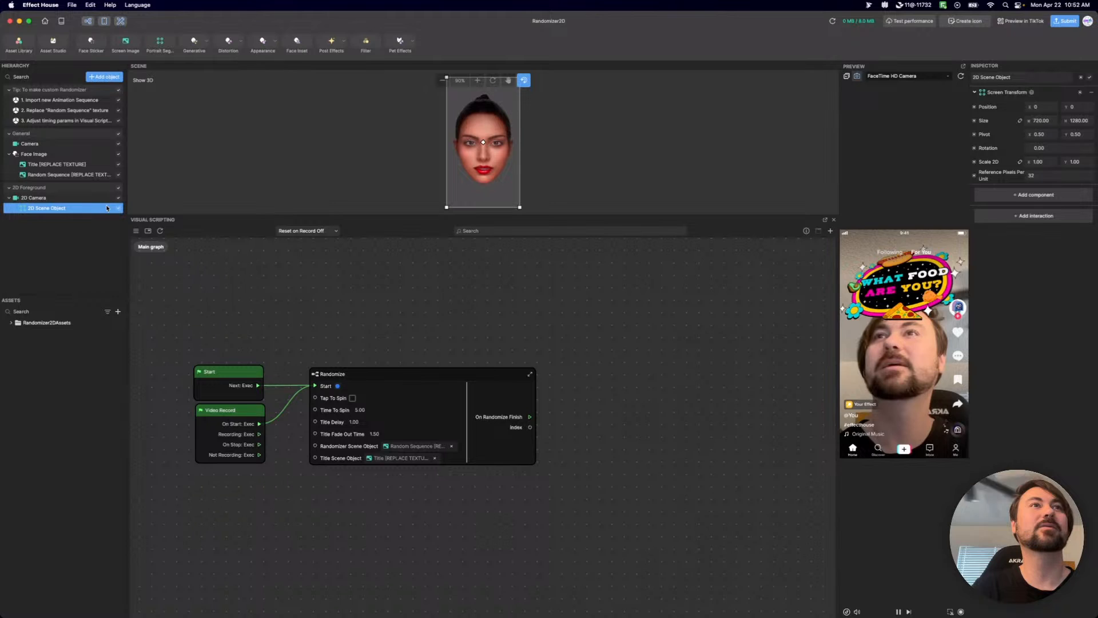
left_click(104, 77)
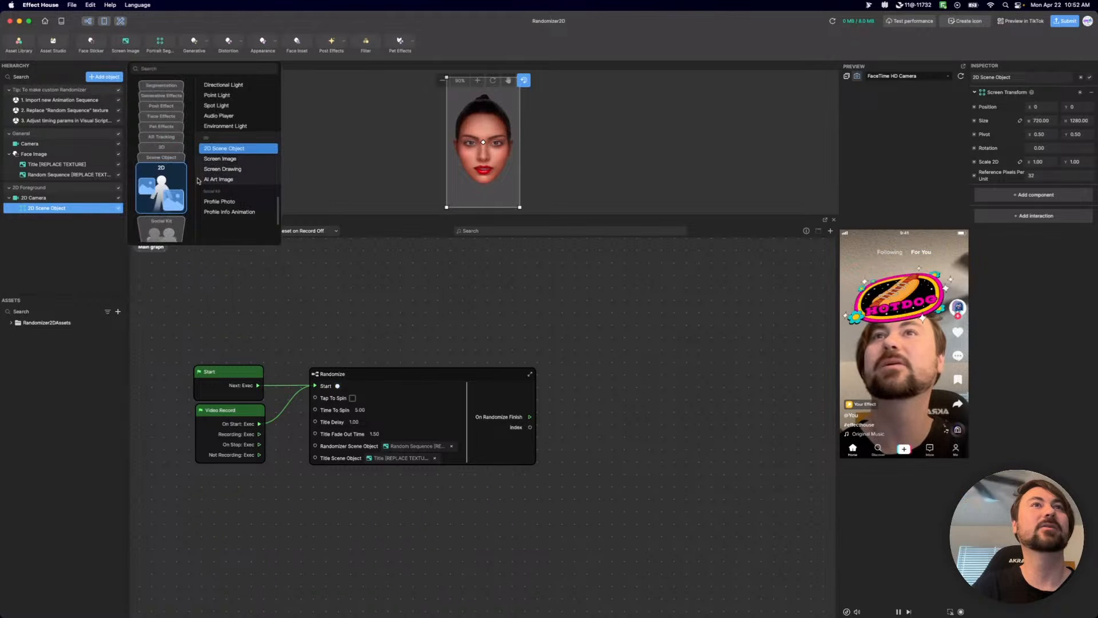
left_click(213, 163)
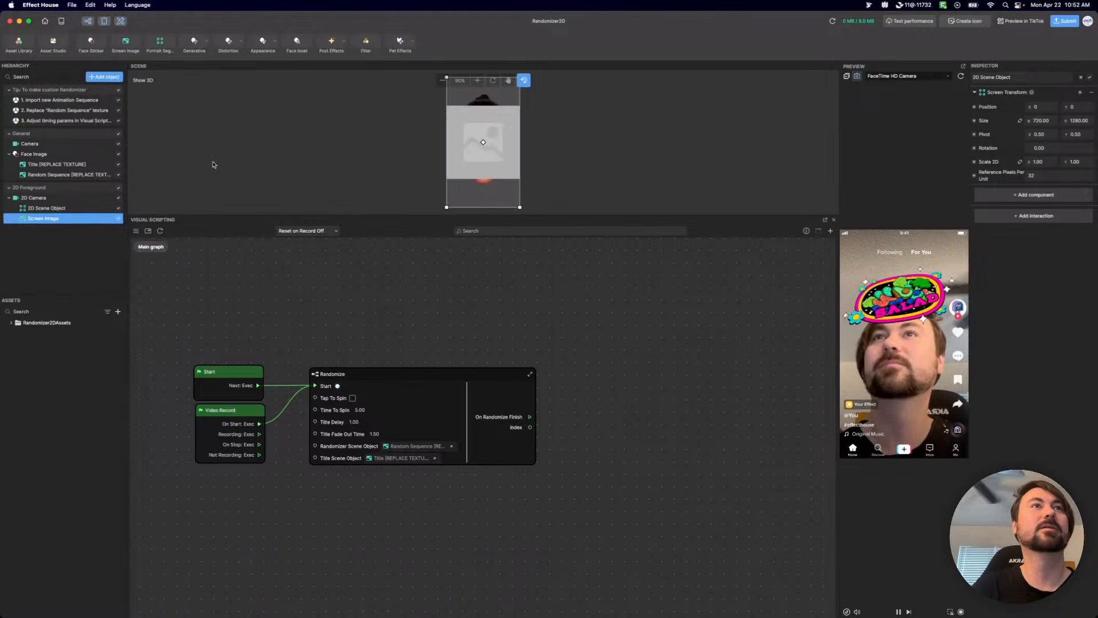
left_click(104, 77)
left_click(162, 137)
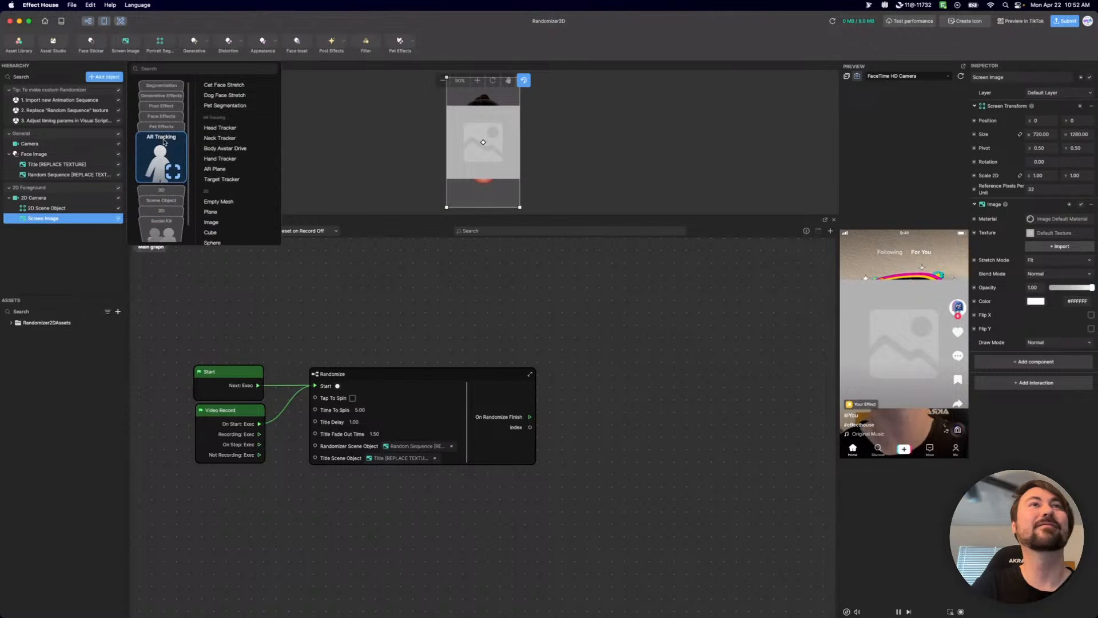
left_click(470, 315)
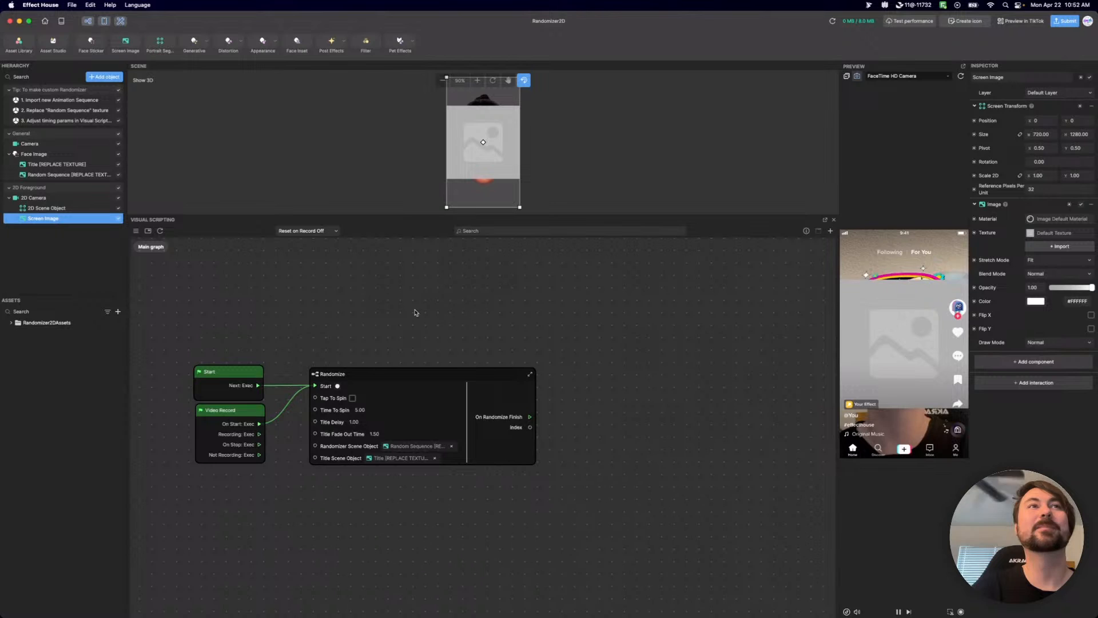
Create a Set Position node for the Screen Image's transform and place it beside the Randomize node in the Main graph.
left_click(975, 120)
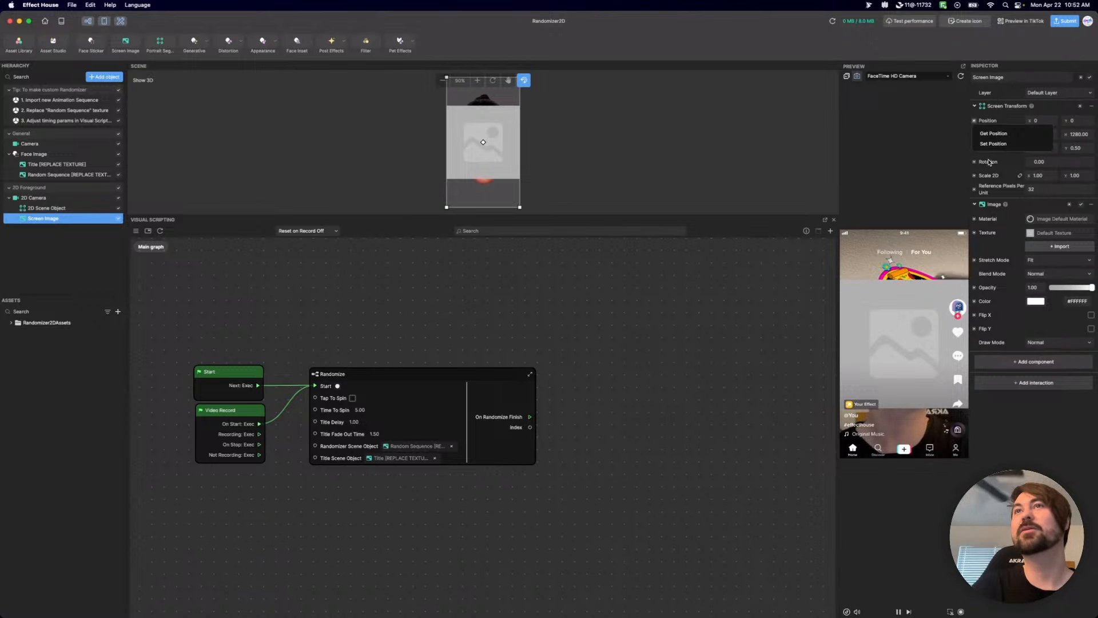
left_click(999, 147)
left_click_drag(506, 433, 637, 343)
Assign the Title_Tex texture to the Screen Image.
left_click(1054, 232)
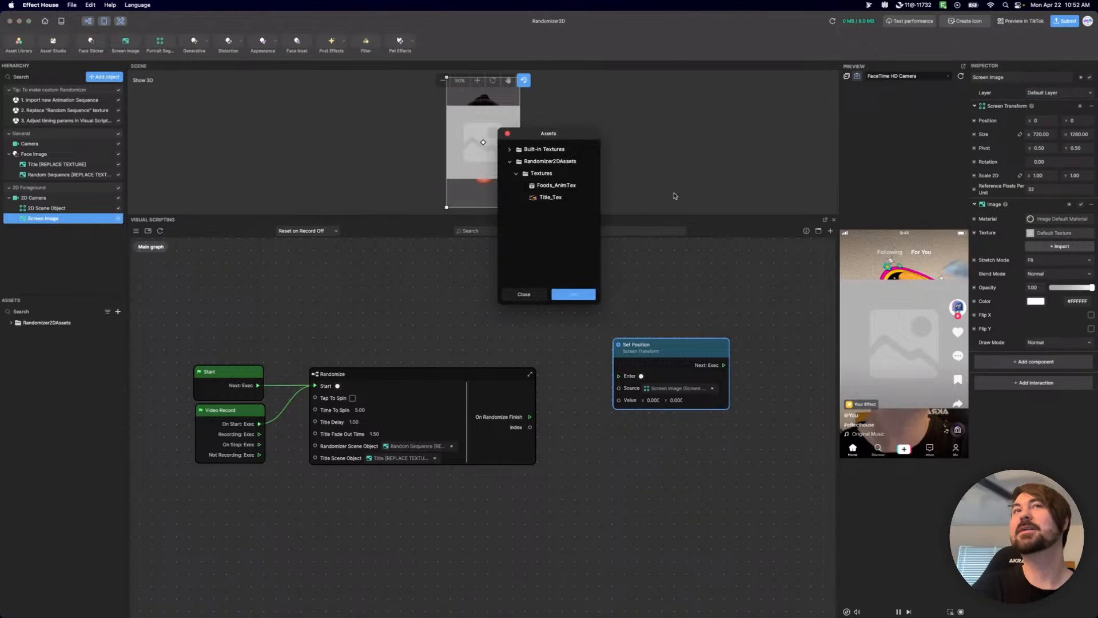
left_click(551, 197)
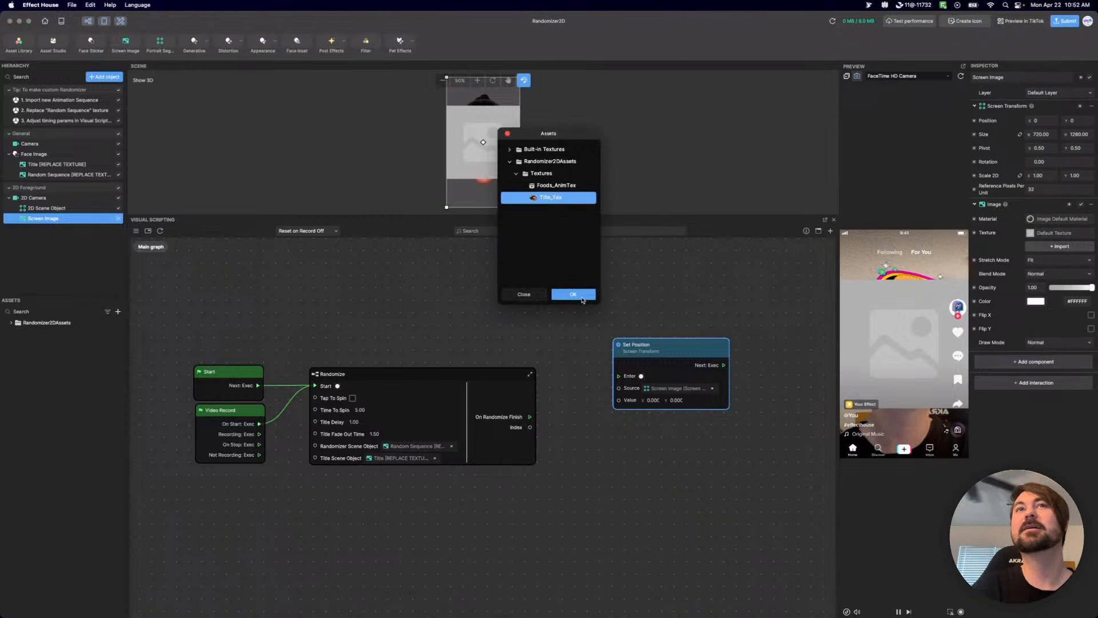
left_click(582, 296)
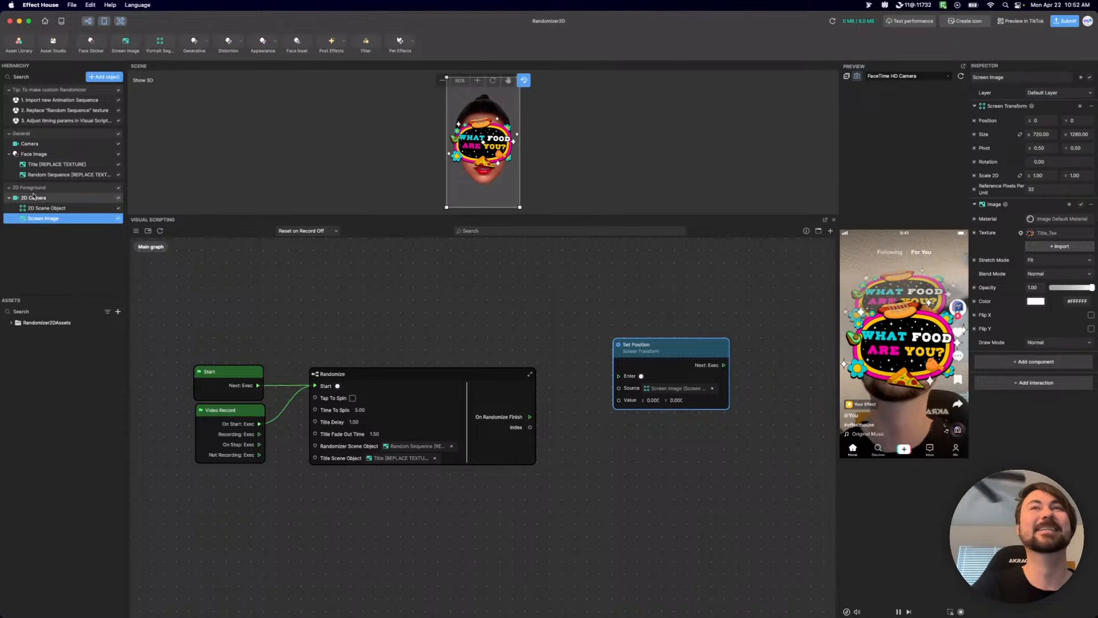
Hide the original Title [REPLACE TEXTURE] image and rename the Screen Image as Title.
left_click(119, 165)
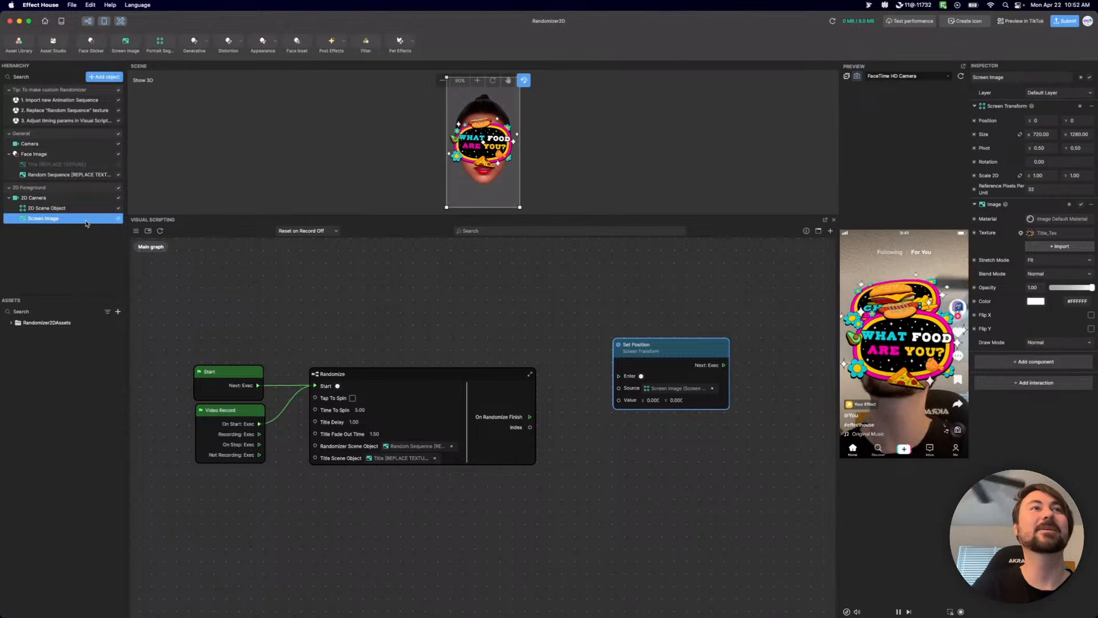
double_click(48, 218)
type("Ti")
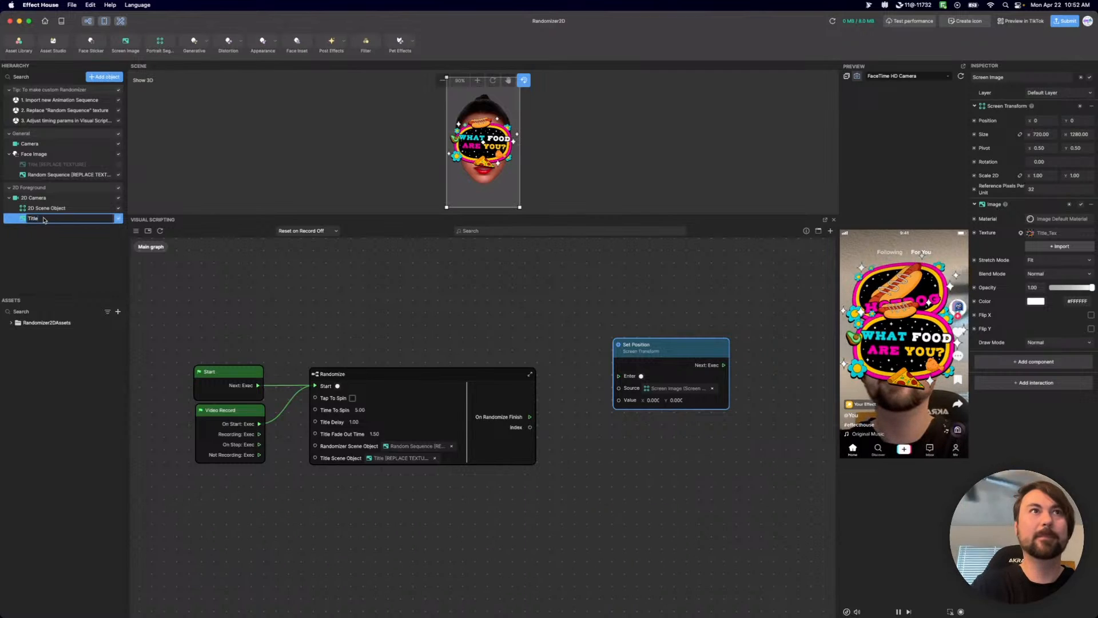
type("tle")
key("Return")
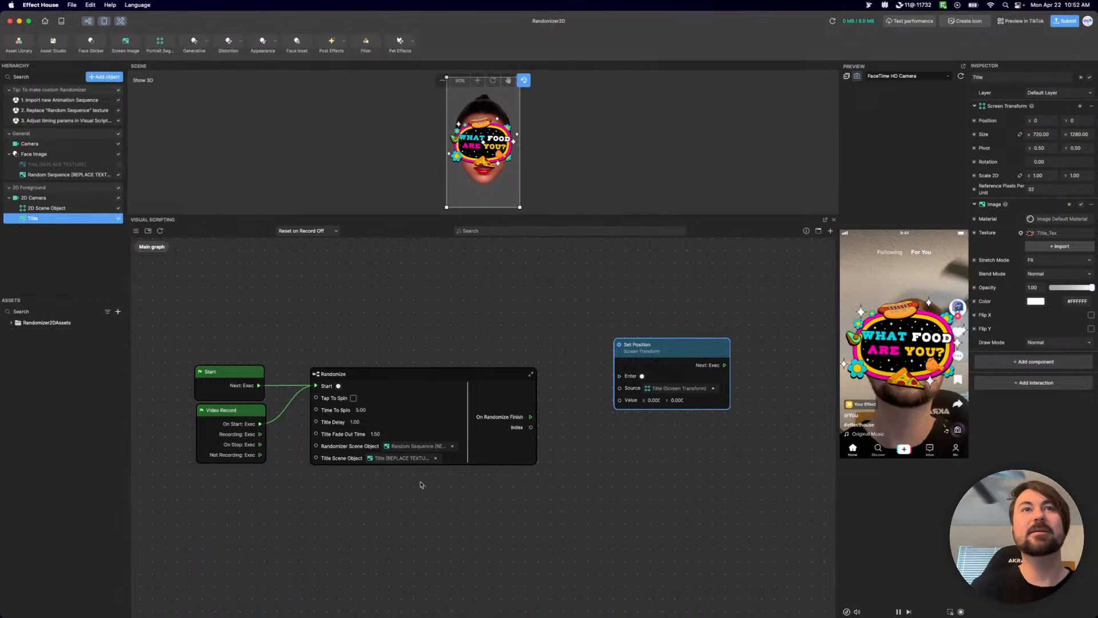
scroll(420, 484, "up", 3)
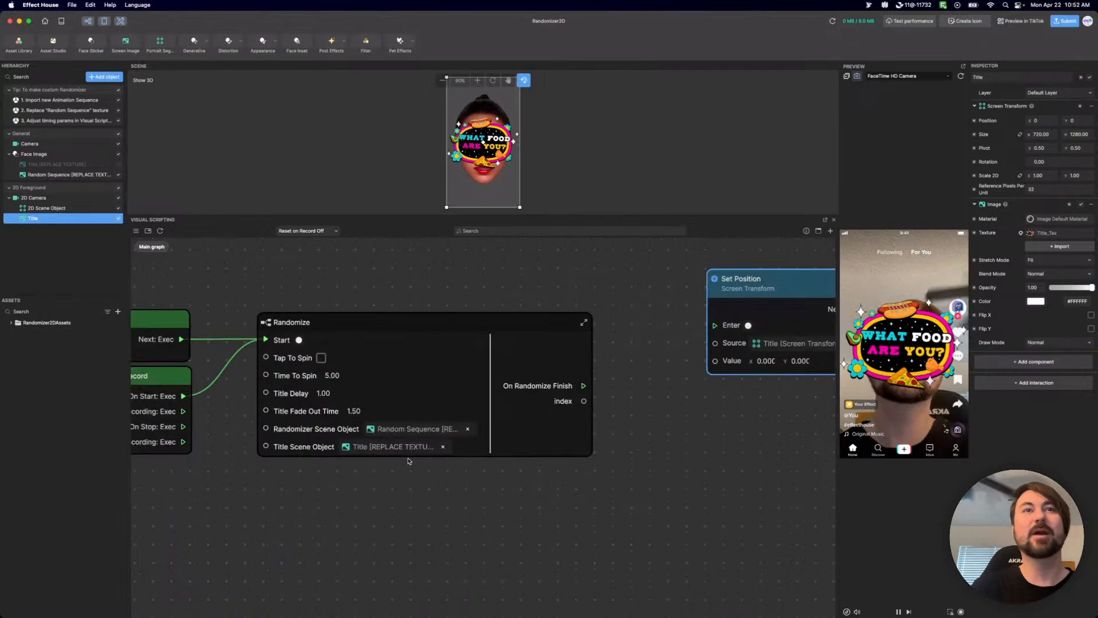
Set the Randomize node's Title Scene Object to the 2D Title image and restart the preview.
left_click(381, 449)
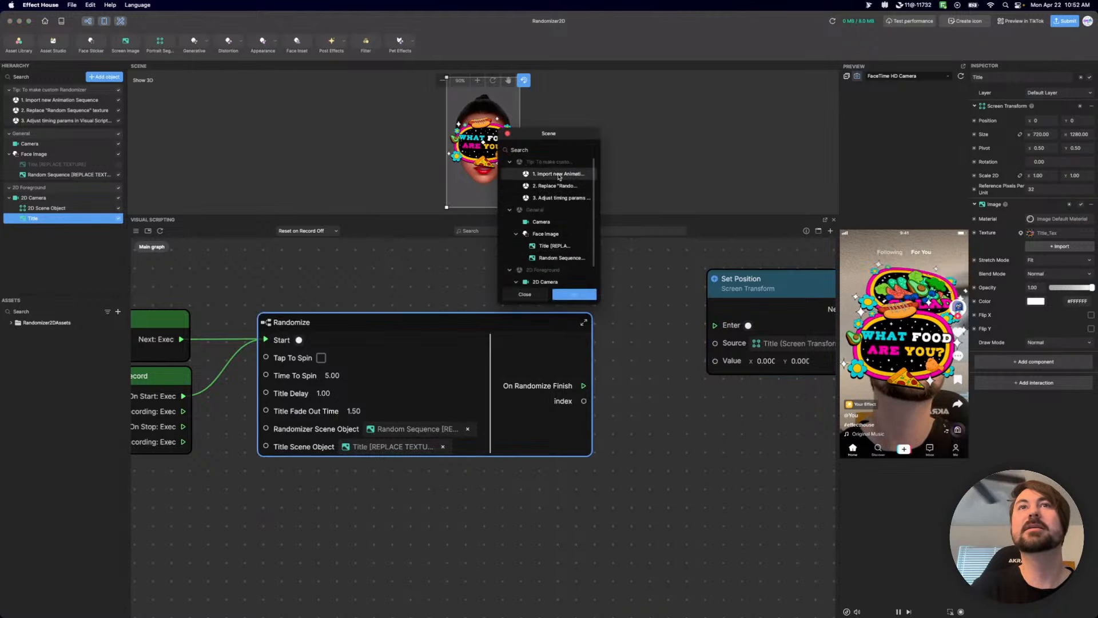
scroll(563, 223, "down", 1)
scroll(563, 223, "down", 1)
left_click(564, 283)
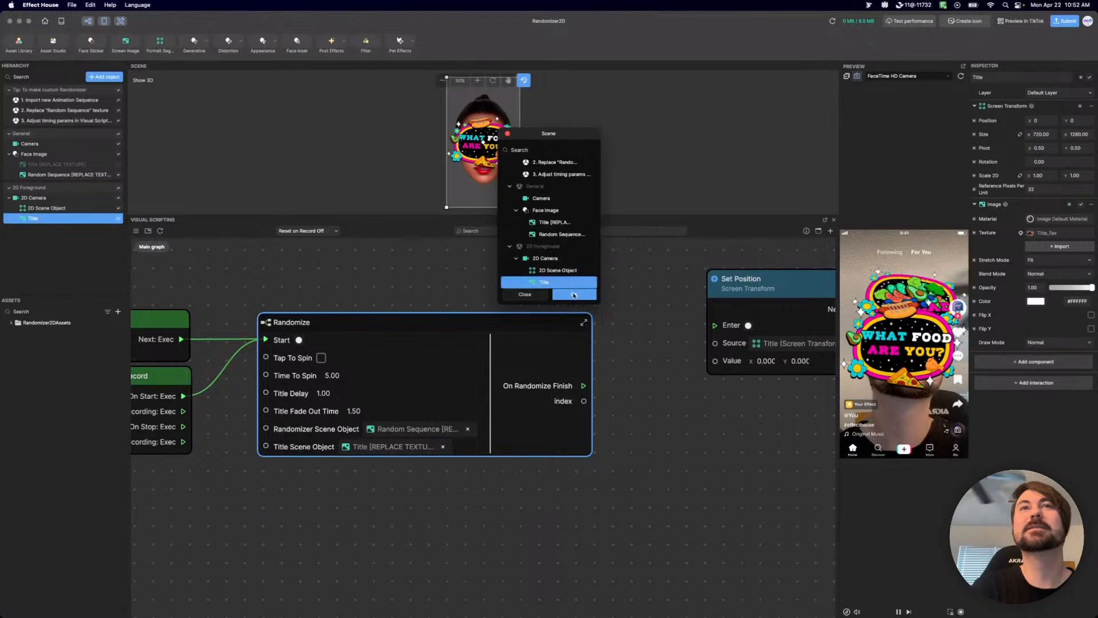
left_click(574, 294)
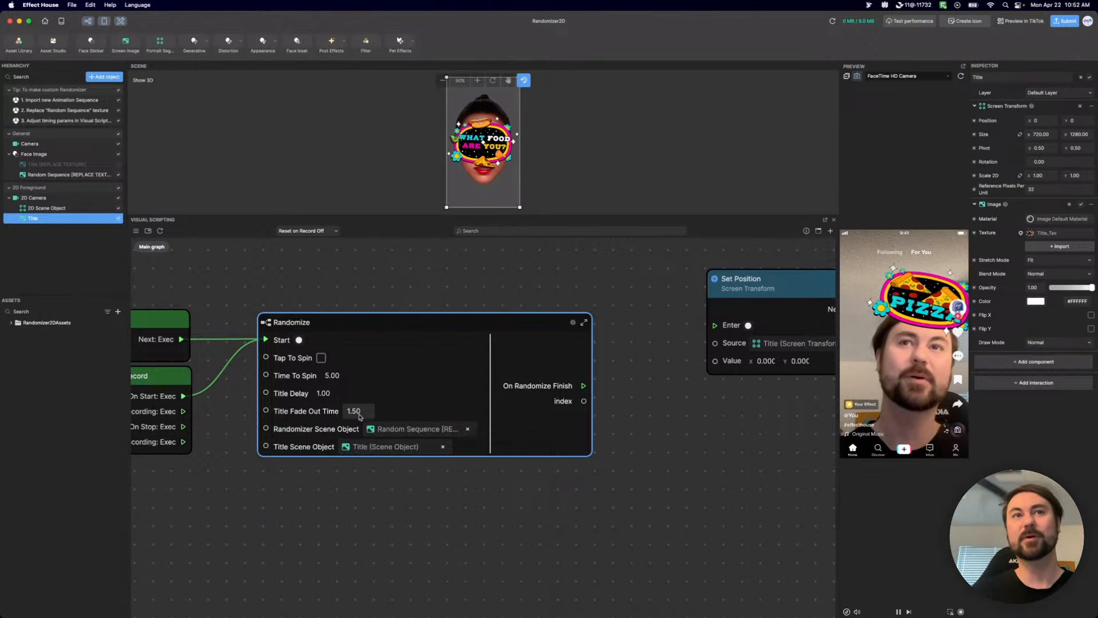
mouse_move(405, 318)
left_mouse_down()
mouse_move(408, 268)
mouse_move(387, 317)
left_mouse_up()
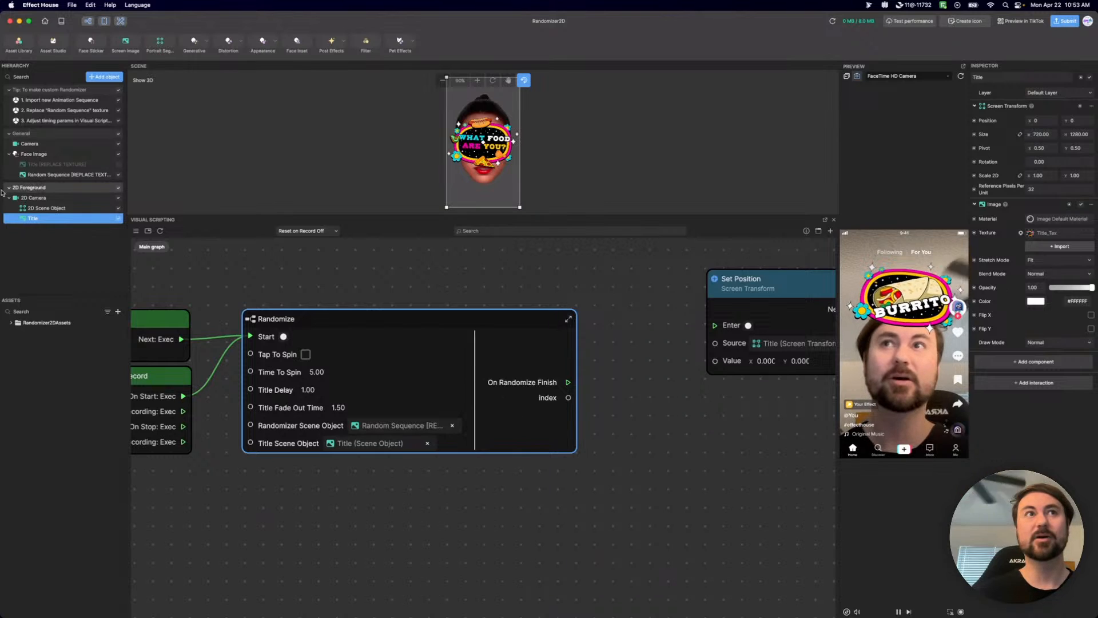
left_click(961, 76)
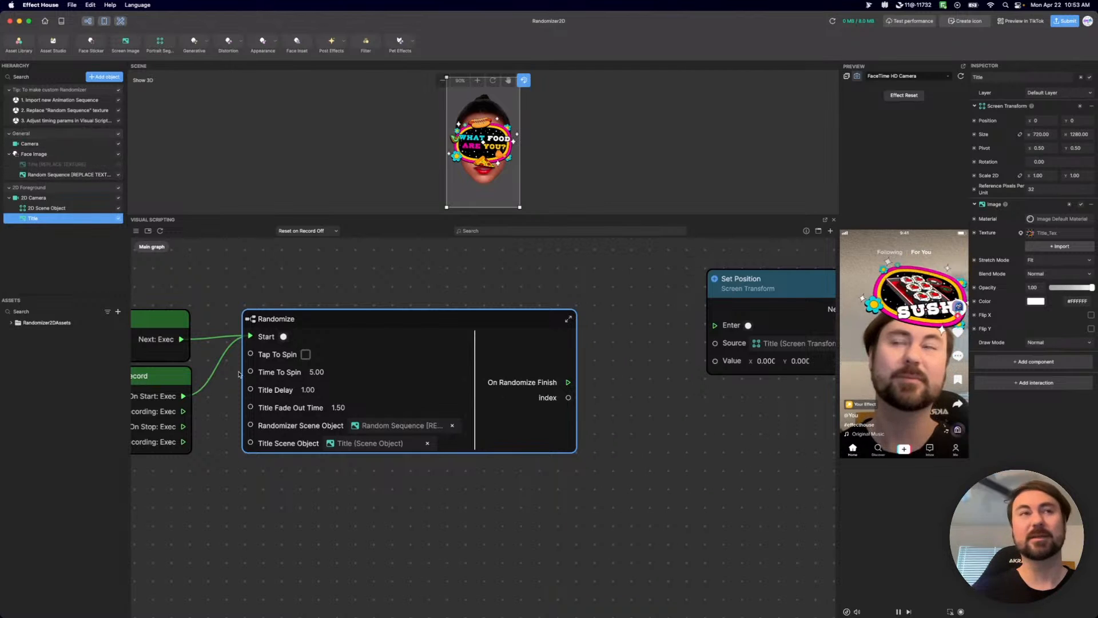
left_click_drag(379, 321, 400, 324)
Add a Face Info node below the Video Record node in the Main graph.
middle_click_drag(409, 517, 525, 488)
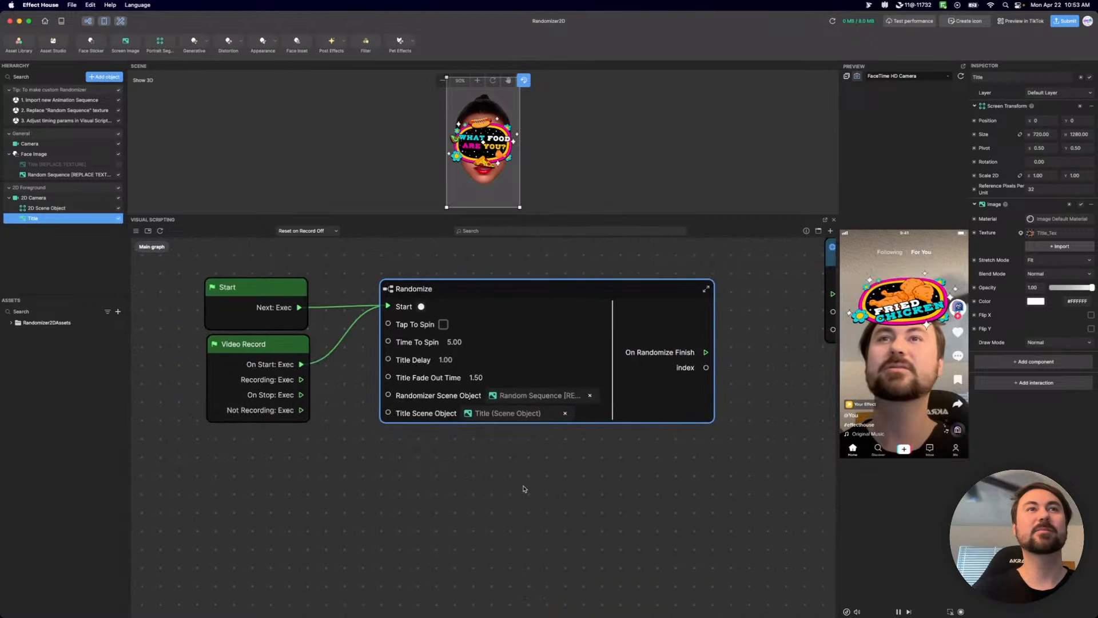
scroll(525, 488, "down", 3)
right_click(299, 473)
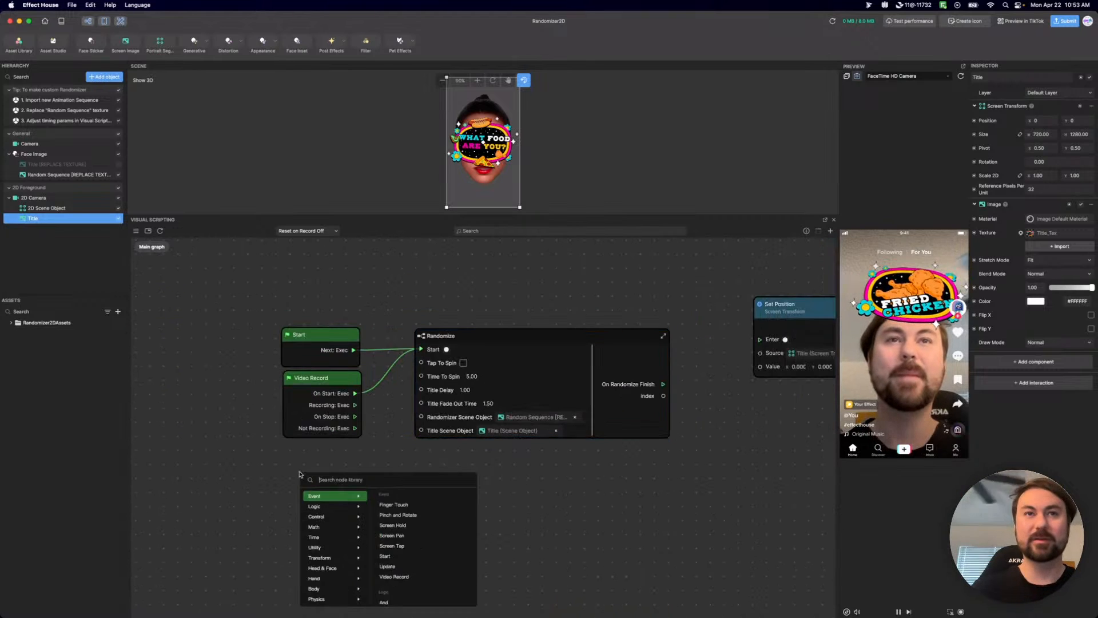
type("face")
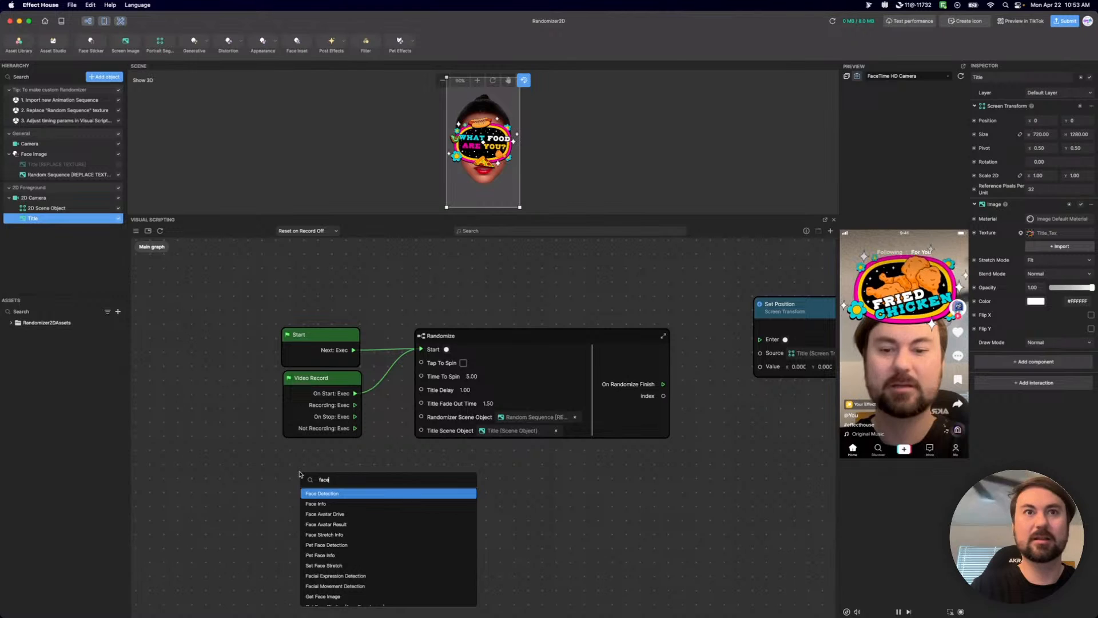
key("Down")
key("Return")
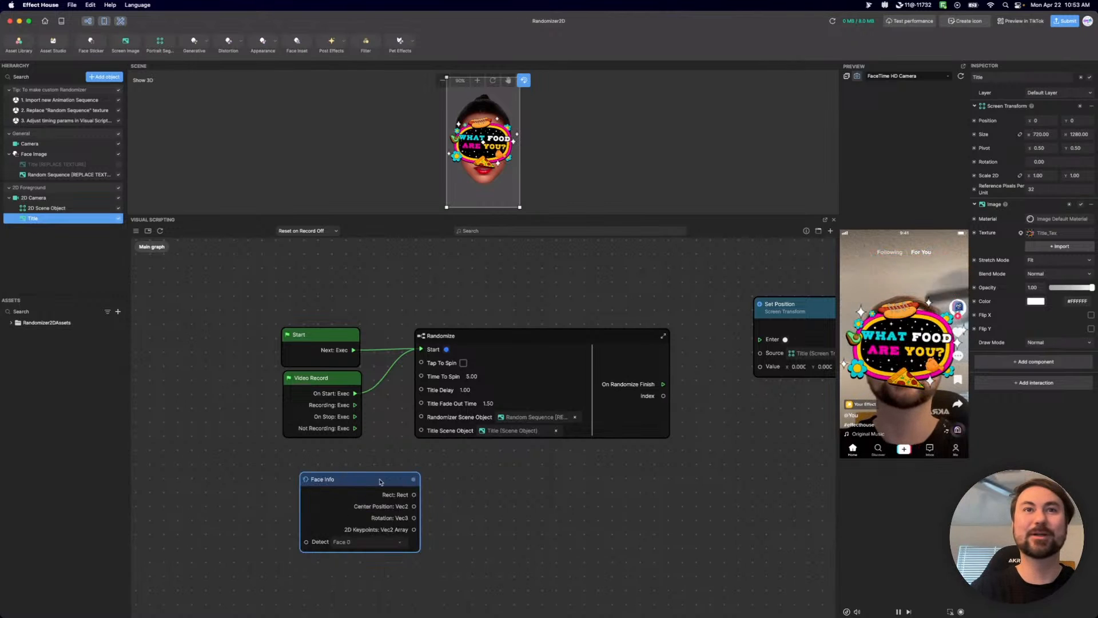
left_click_drag(345, 479, 271, 462)
Move the Set Position node below the Randomize node and connect Face Info's Center Position to its Value input.
scroll(504, 523, "right", 3)
scroll(503, 523, "down", 2)
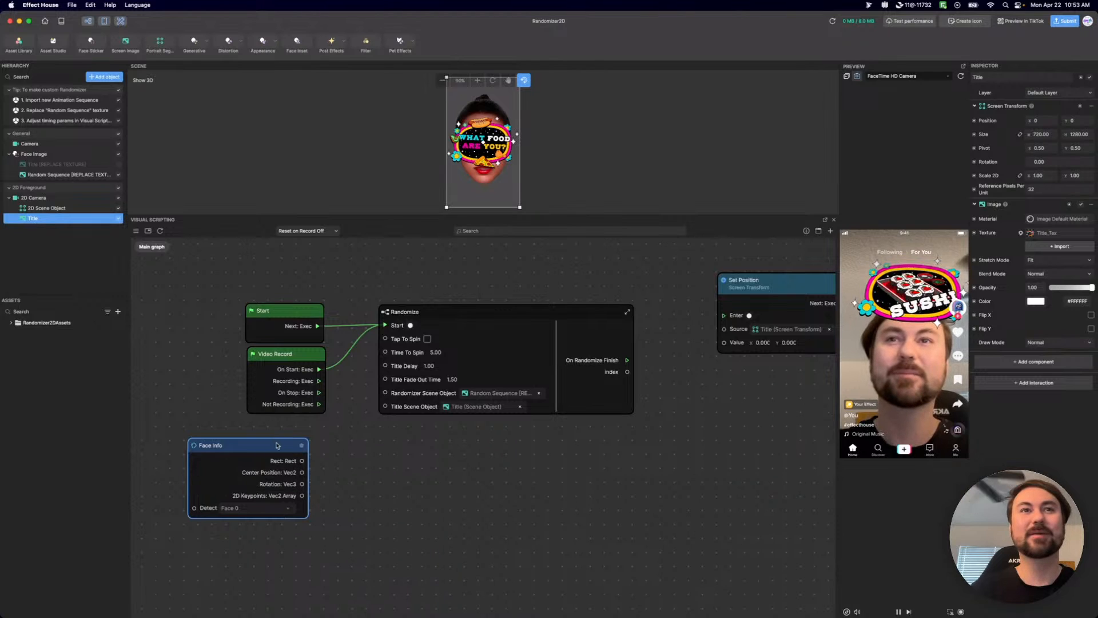
left_click_drag(790, 281, 554, 445)
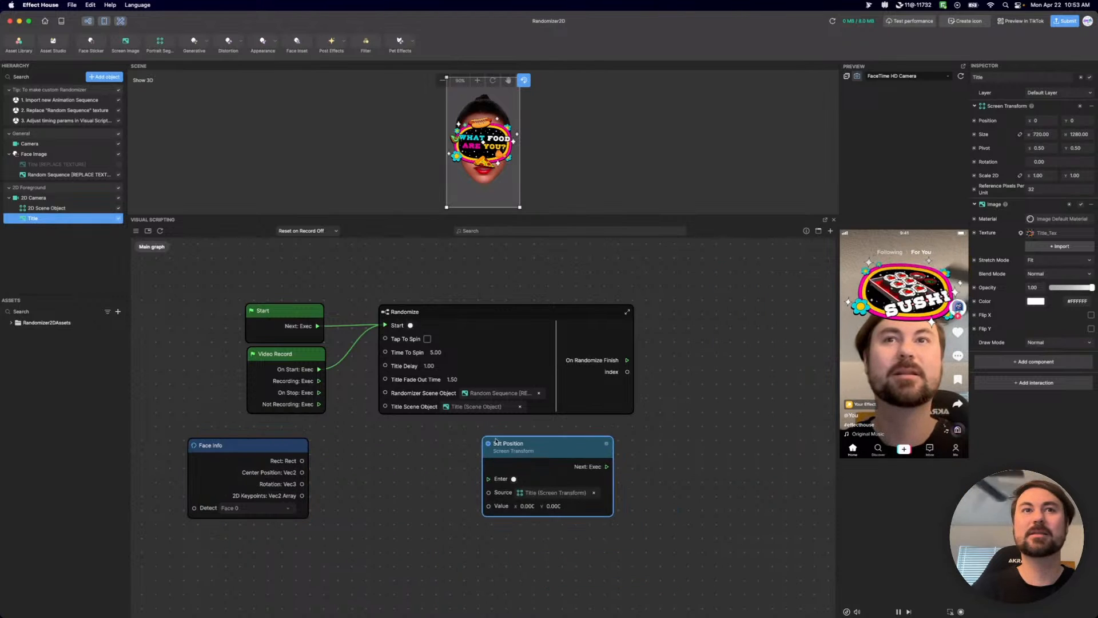
left_click_drag(301, 474, 488, 506)
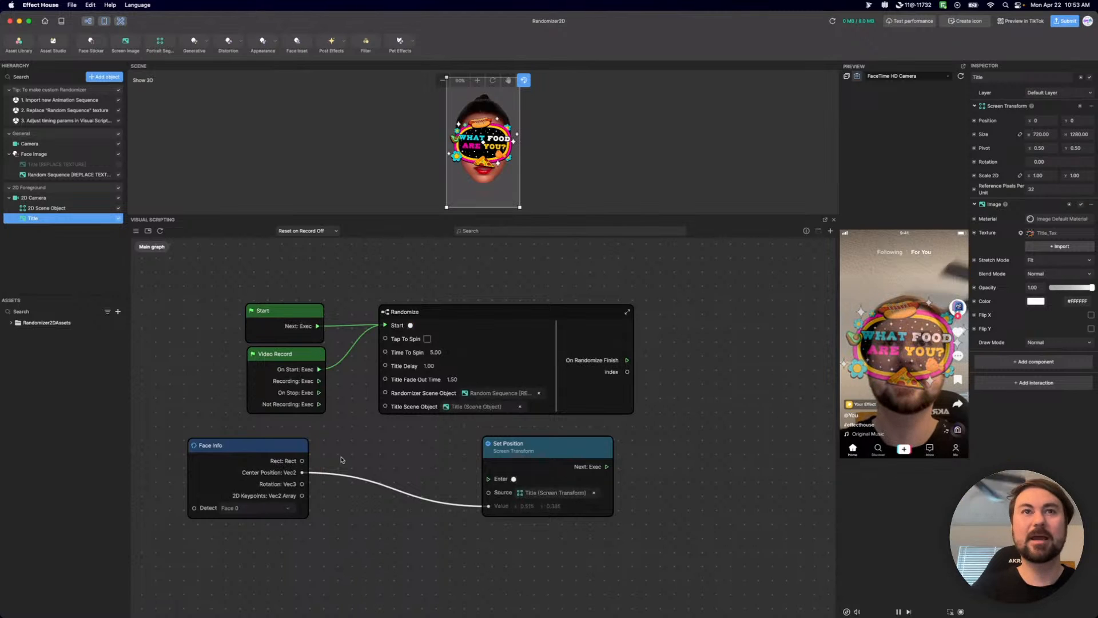
Add an Update node above Face Info and connect its Next output to Set Position's Enter input.
left_click_drag(283, 448, 289, 523)
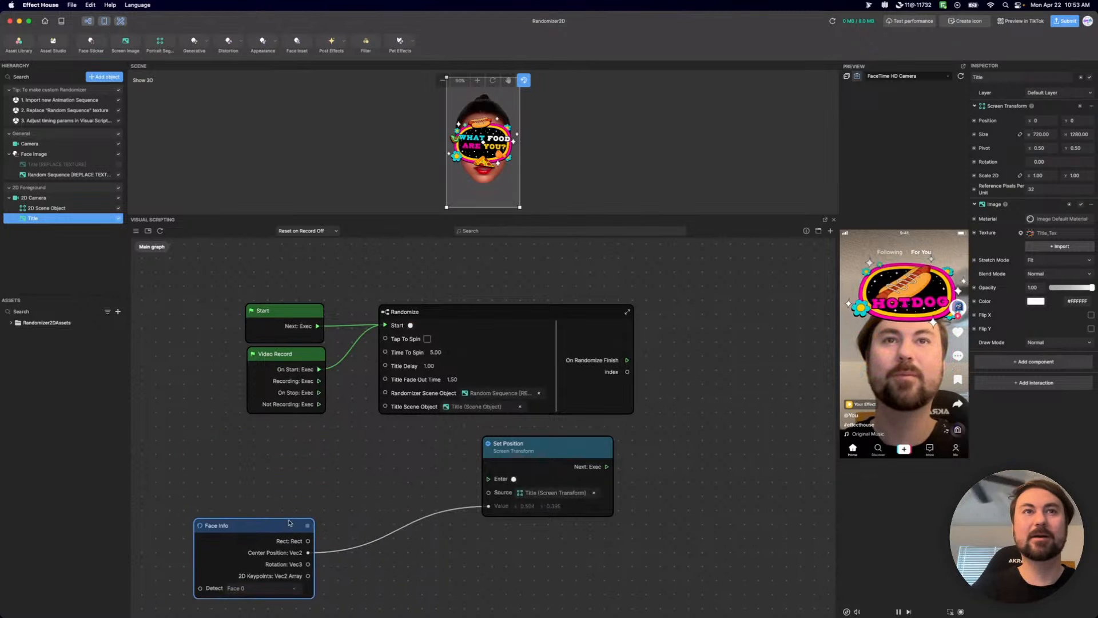
right_click(248, 467)
type("update")
key("Return")
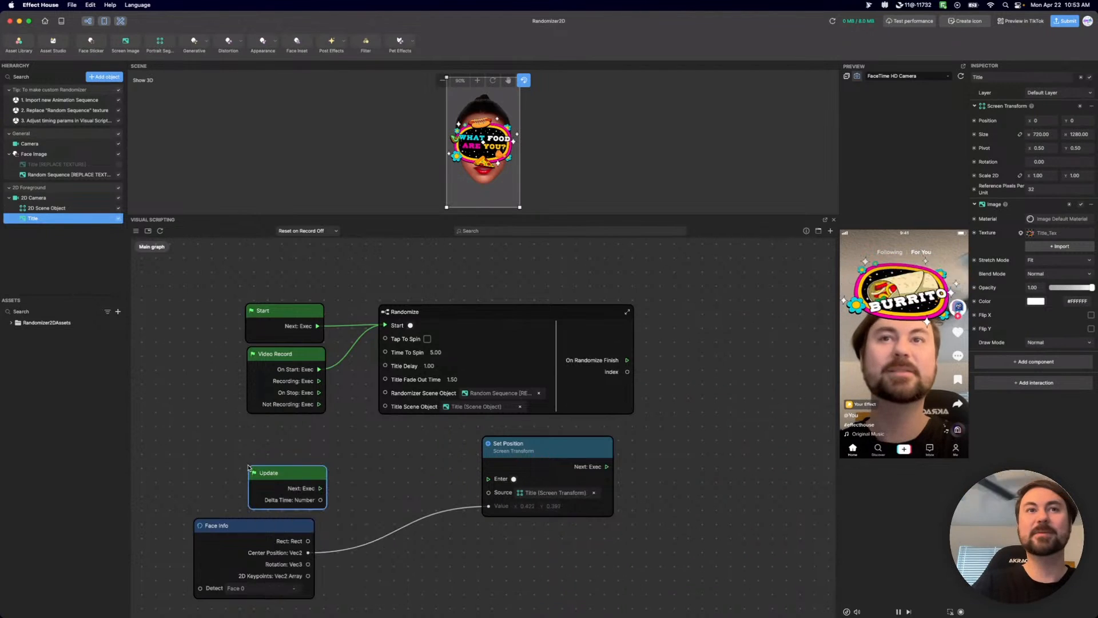
left_click_drag(280, 473, 265, 447)
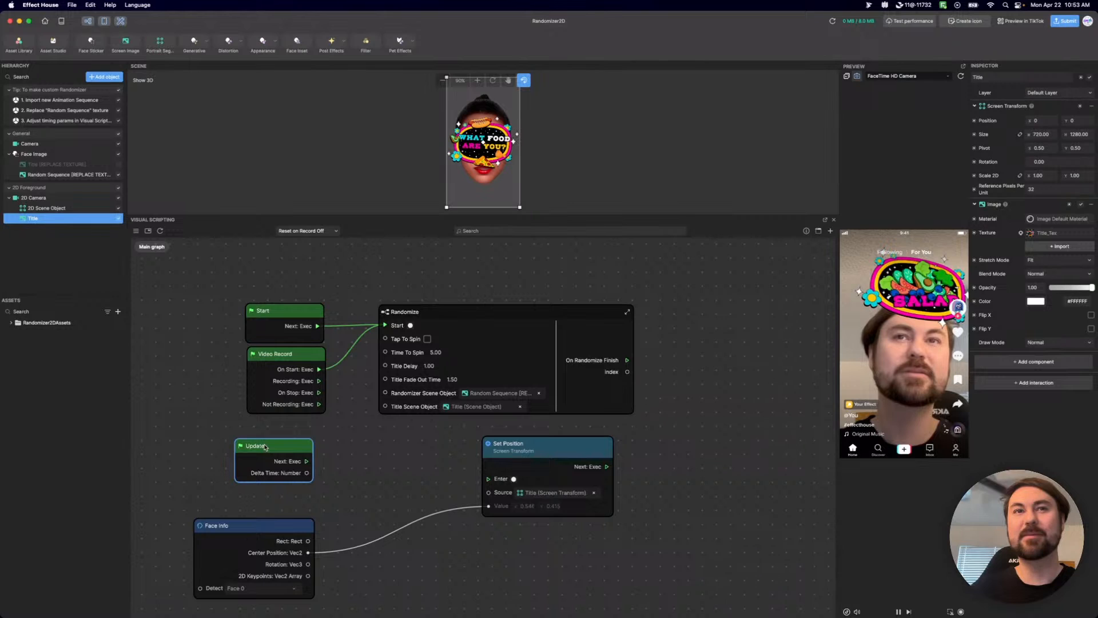
left_click_drag(257, 529, 257, 497)
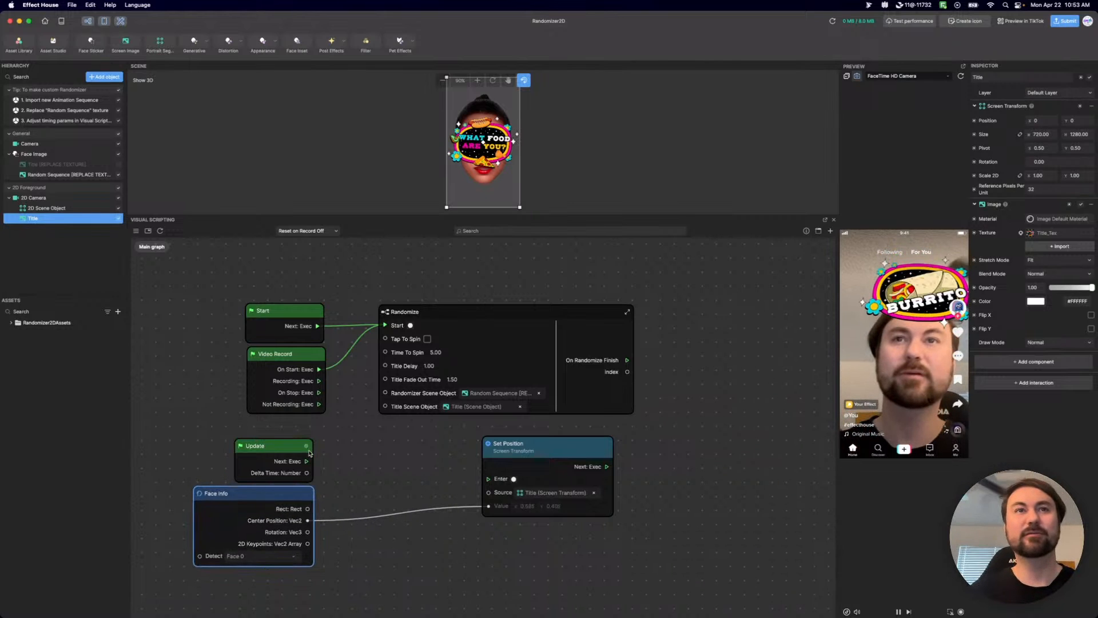
left_click_drag(306, 461, 493, 481)
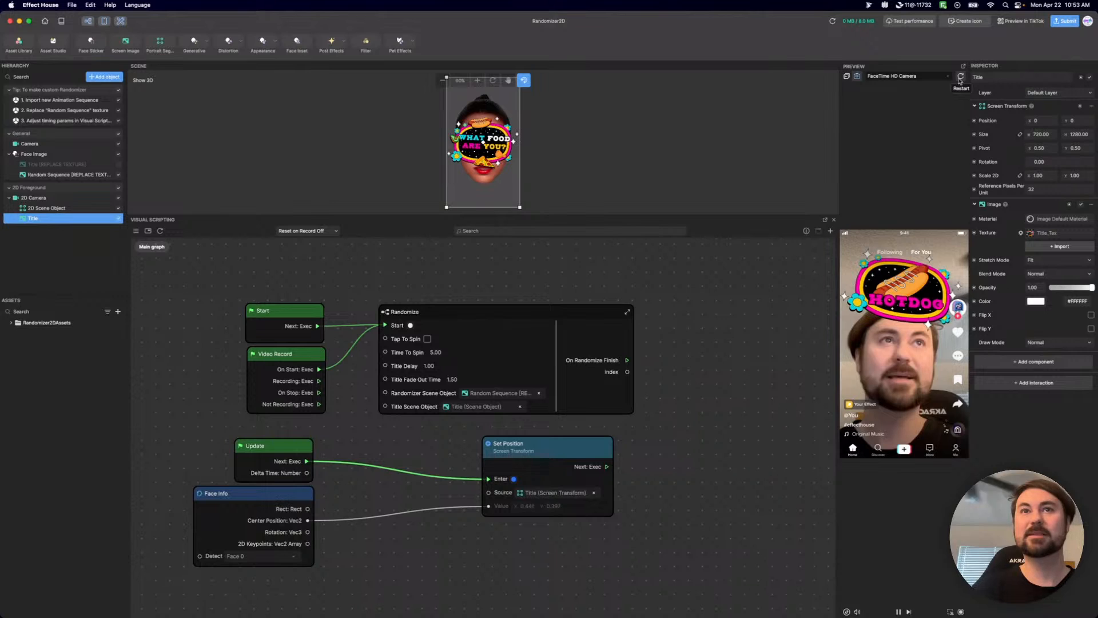
scroll(617, 551, "left", 5)
scroll(618, 550, "down", 3)
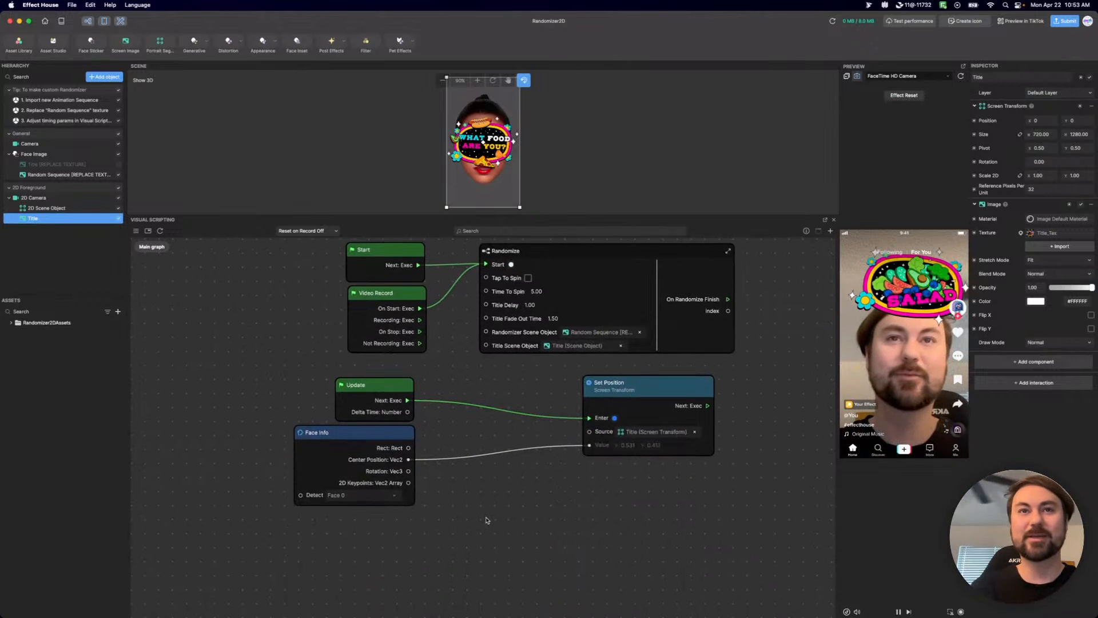
right_click(483, 483)
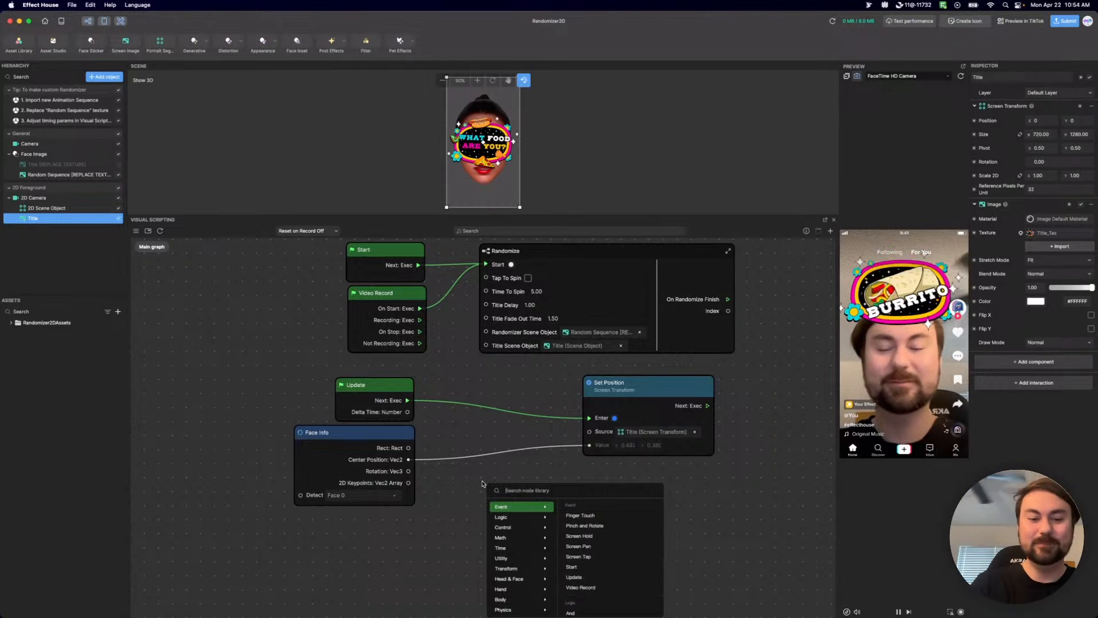
type("s")
type("c")
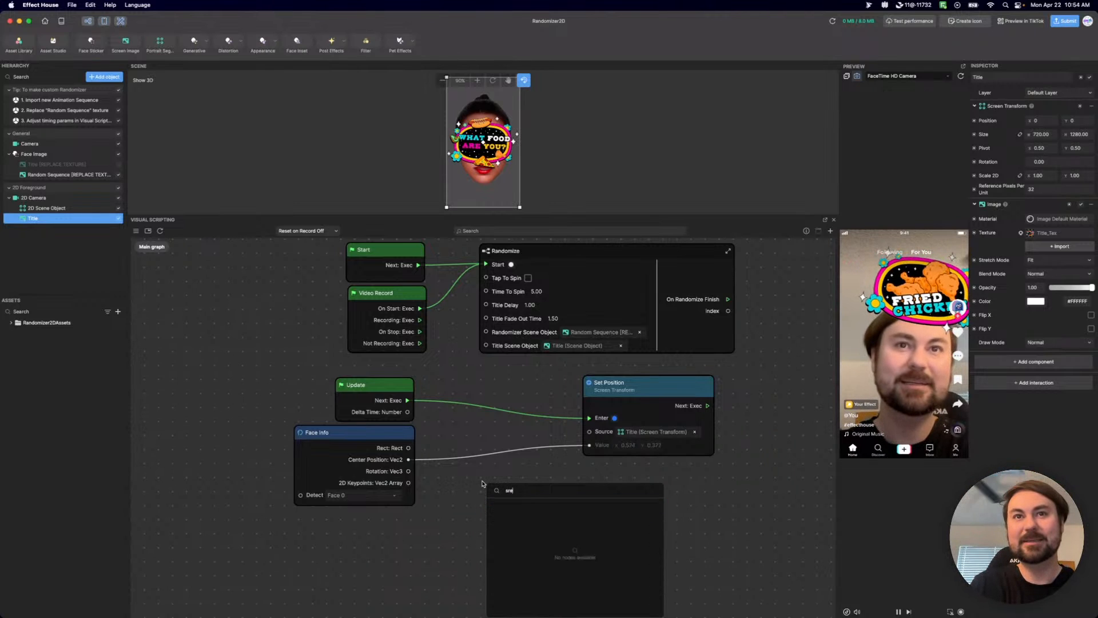
type("ree")
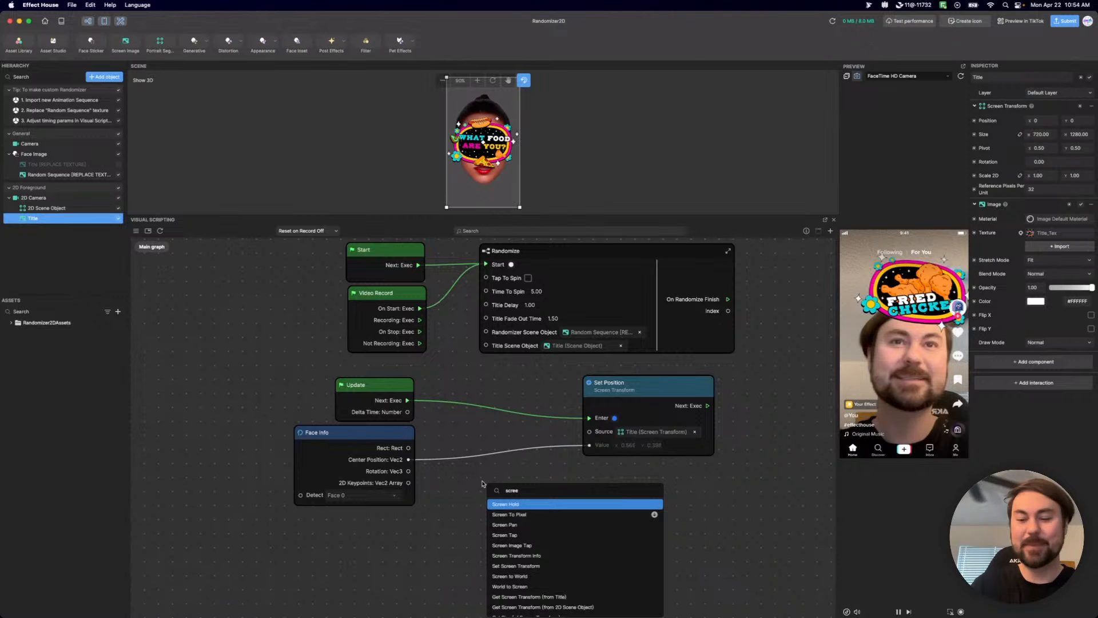
key("Down")
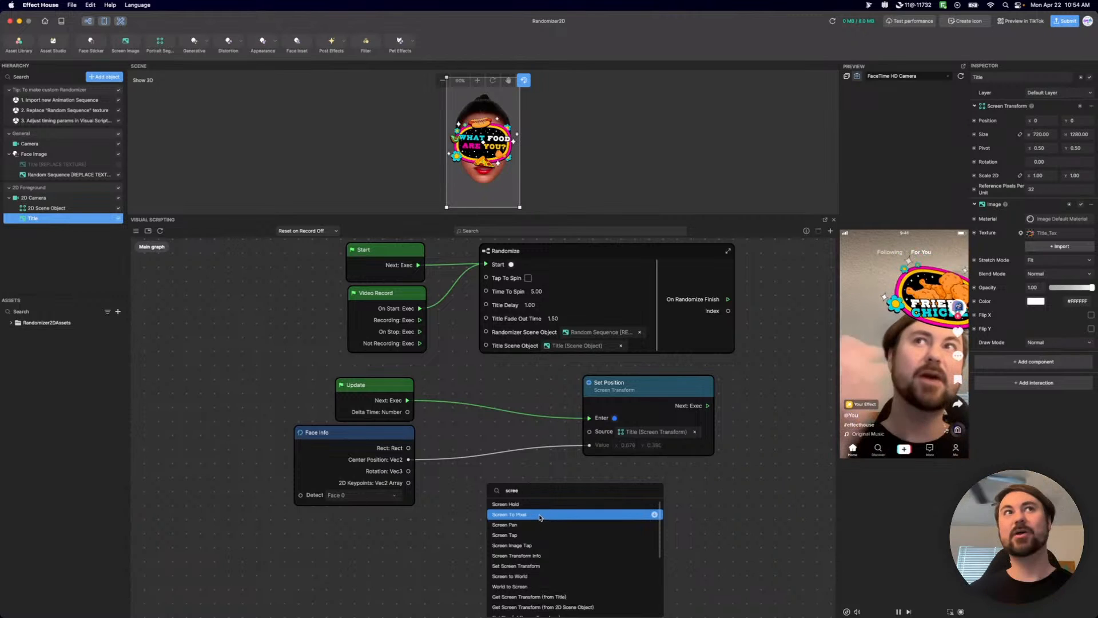
left_click(441, 549)
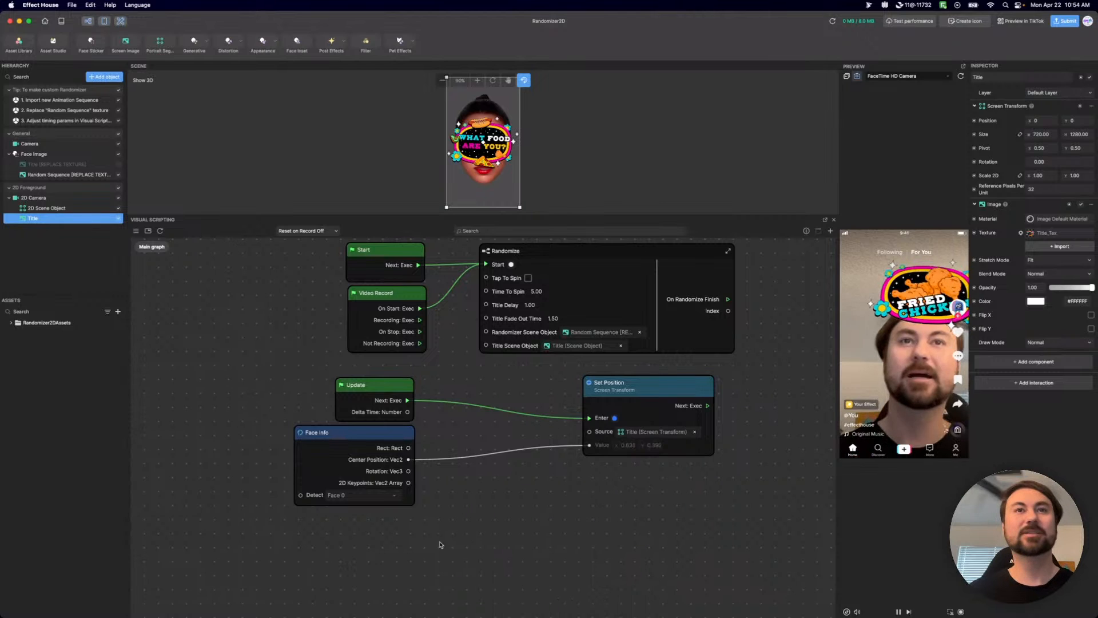
Import the Screen To Pixel asset from the Asset Library's Visual Scripting category.
left_click(19, 44)
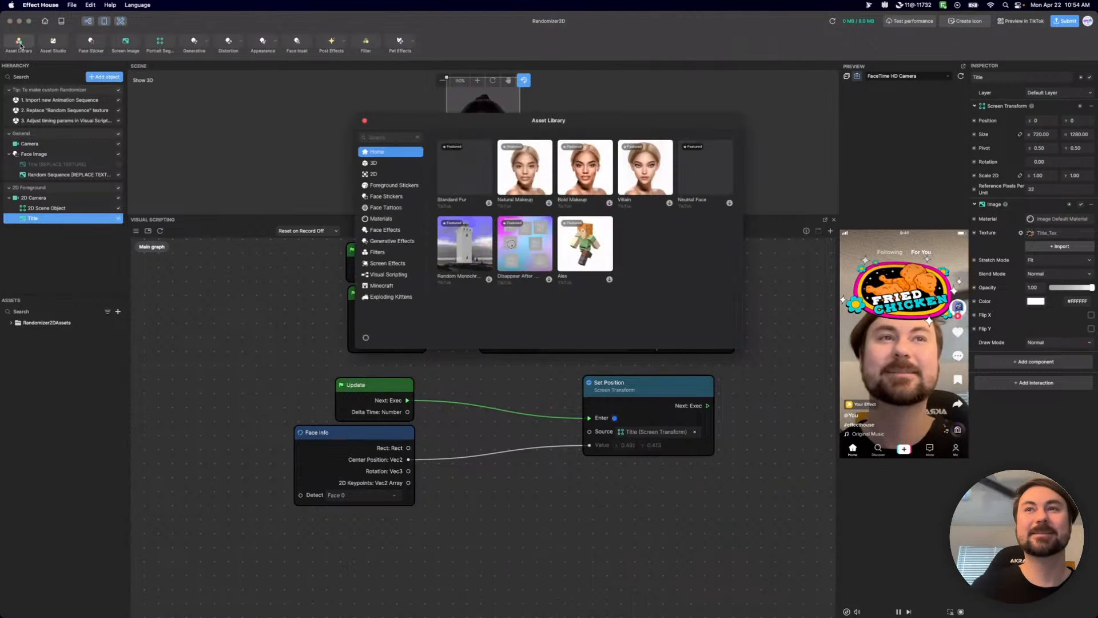
left_click(383, 137)
type("screen")
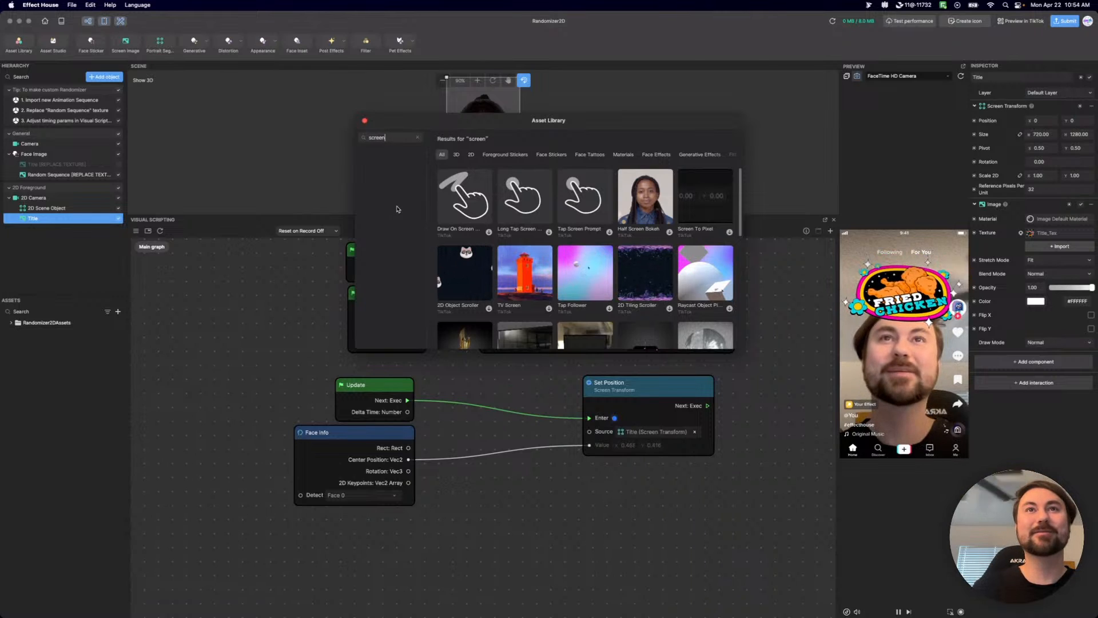
left_click(418, 138)
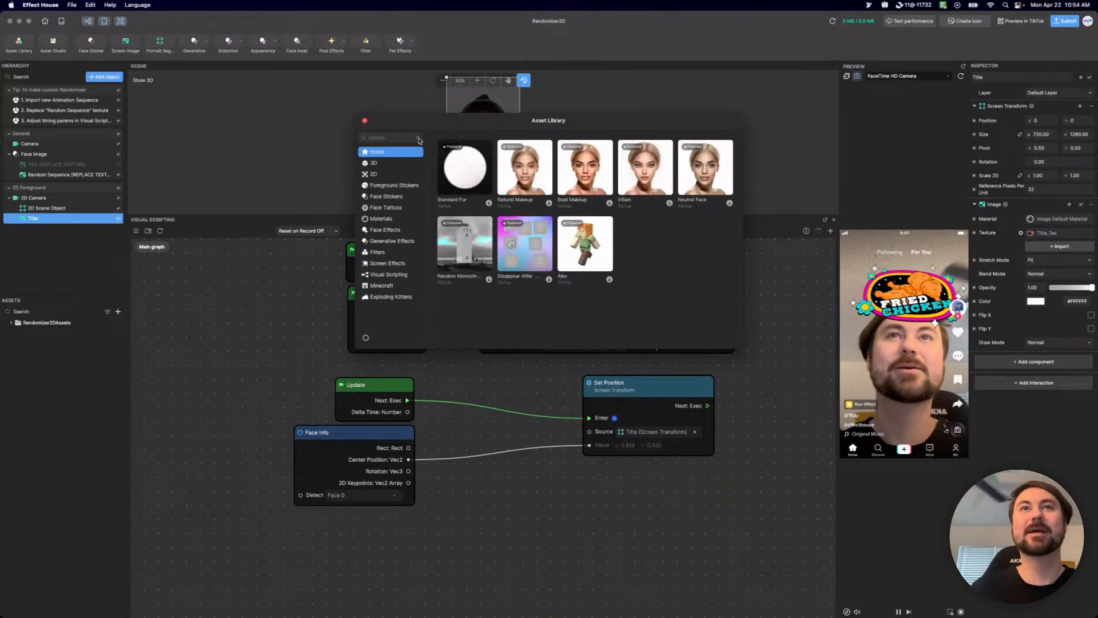
left_click(388, 274)
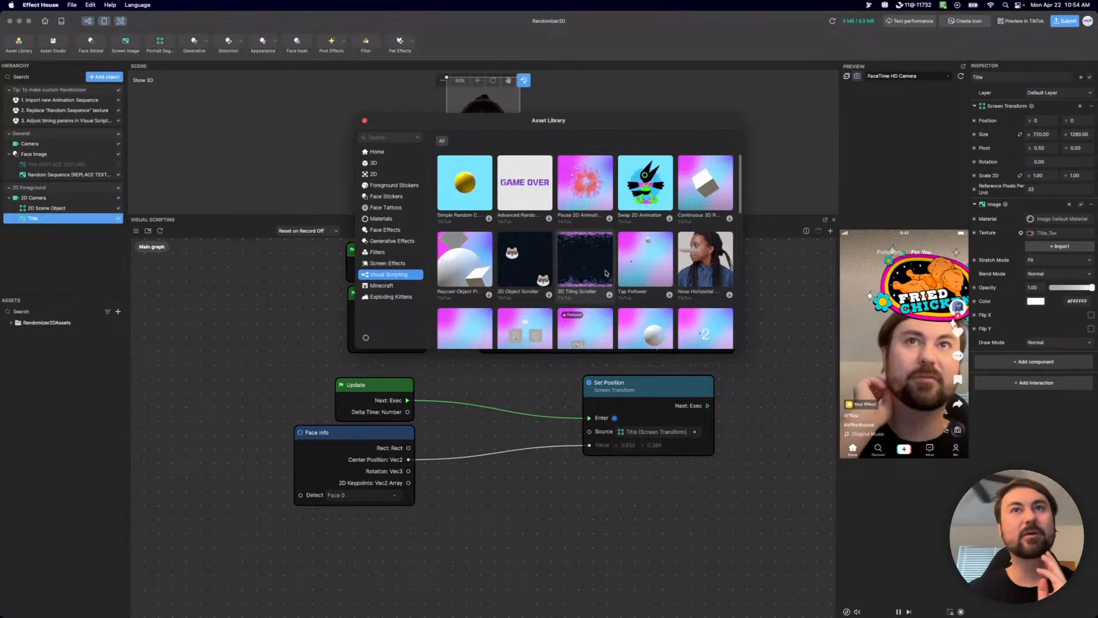
scroll(605, 286, "down", 3)
scroll(606, 305, "down", 5)
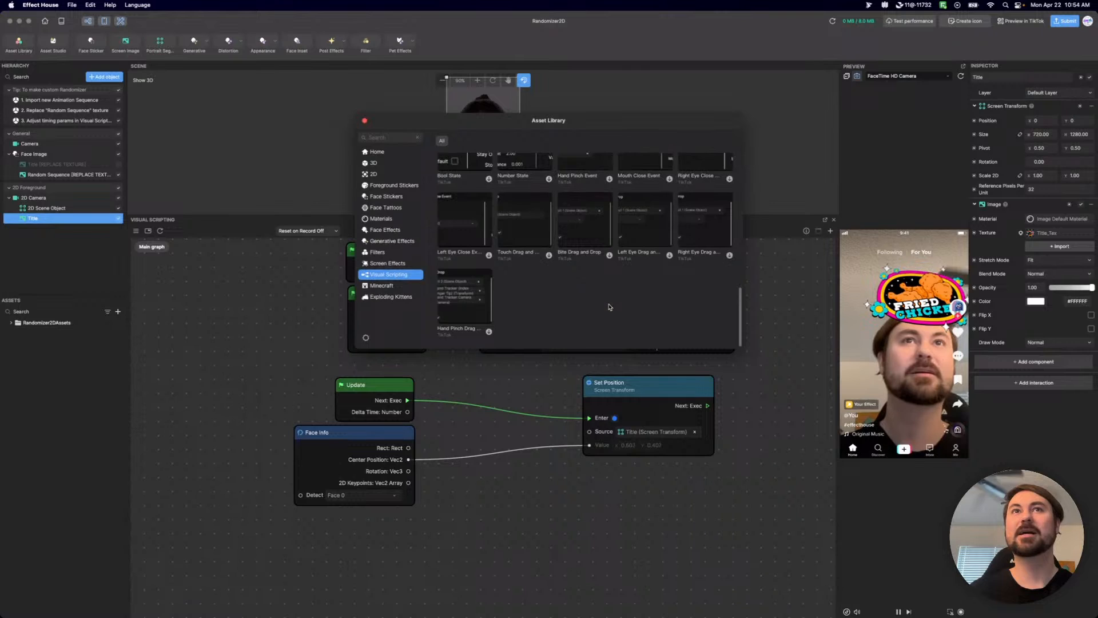
scroll(611, 307, "up", 5)
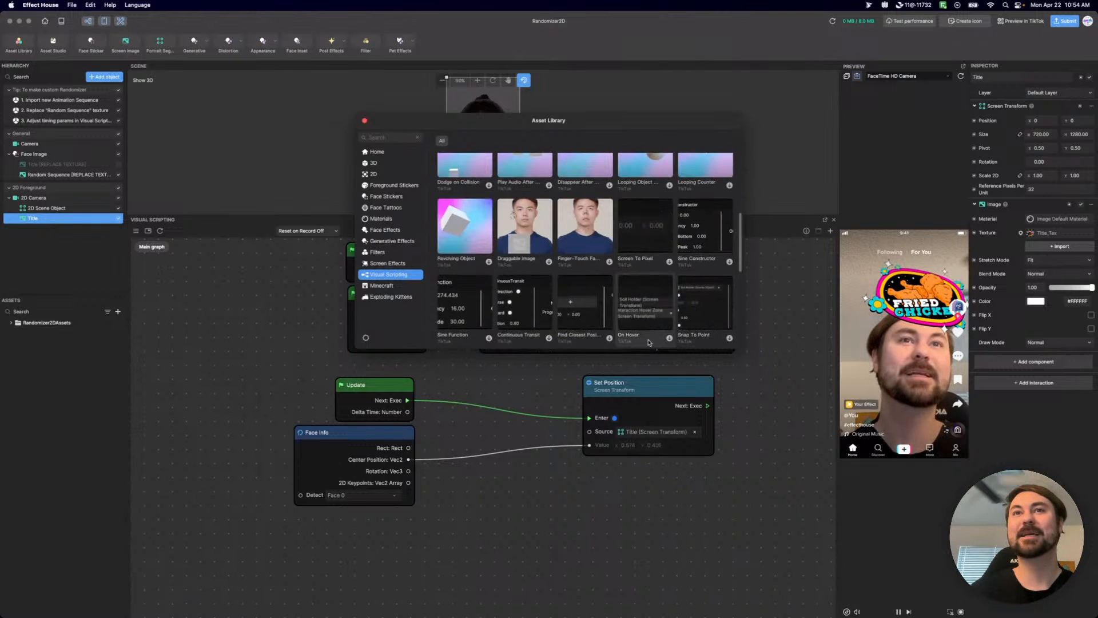
scroll(640, 228, "down", 2)
left_click(655, 192)
scroll(656, 192, "up", 2)
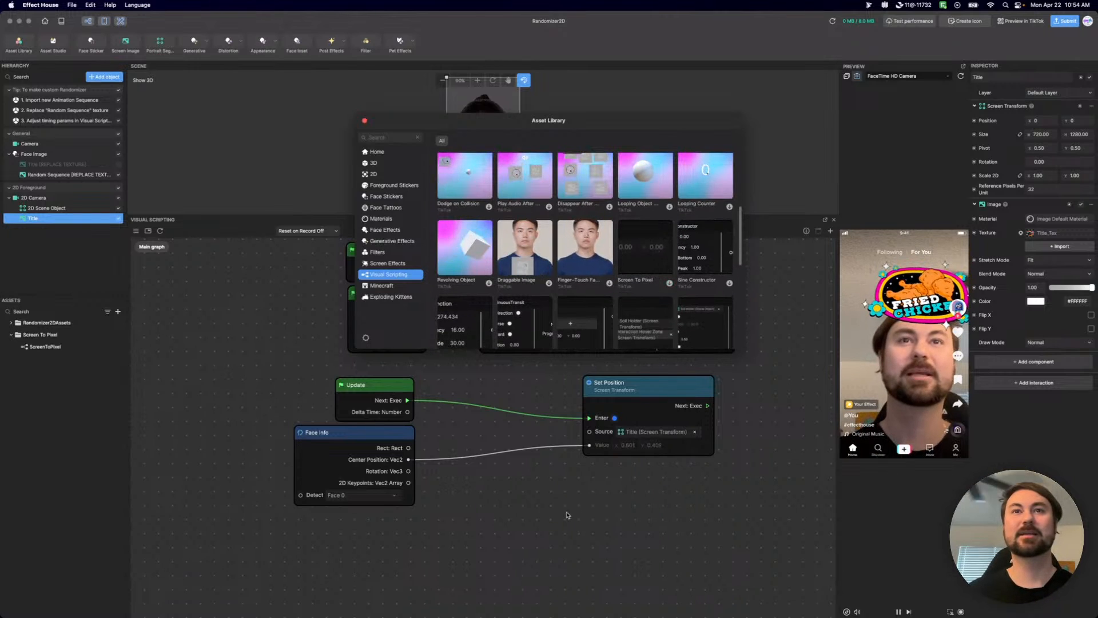
left_click(365, 120)
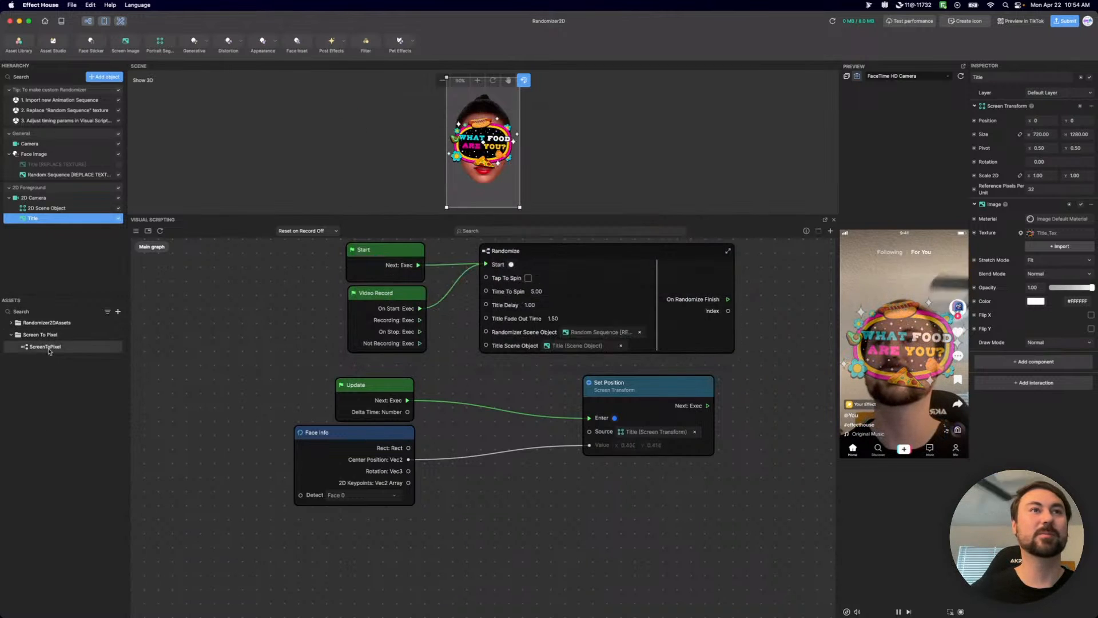
Add the ScreenToPixel subgraph to the Main graph, placing it between the Face Info and Set Position nodes.
left_click_drag(52, 344, 514, 482)
left_click_drag(586, 485, 496, 480)
left_click_drag(675, 388, 727, 372)
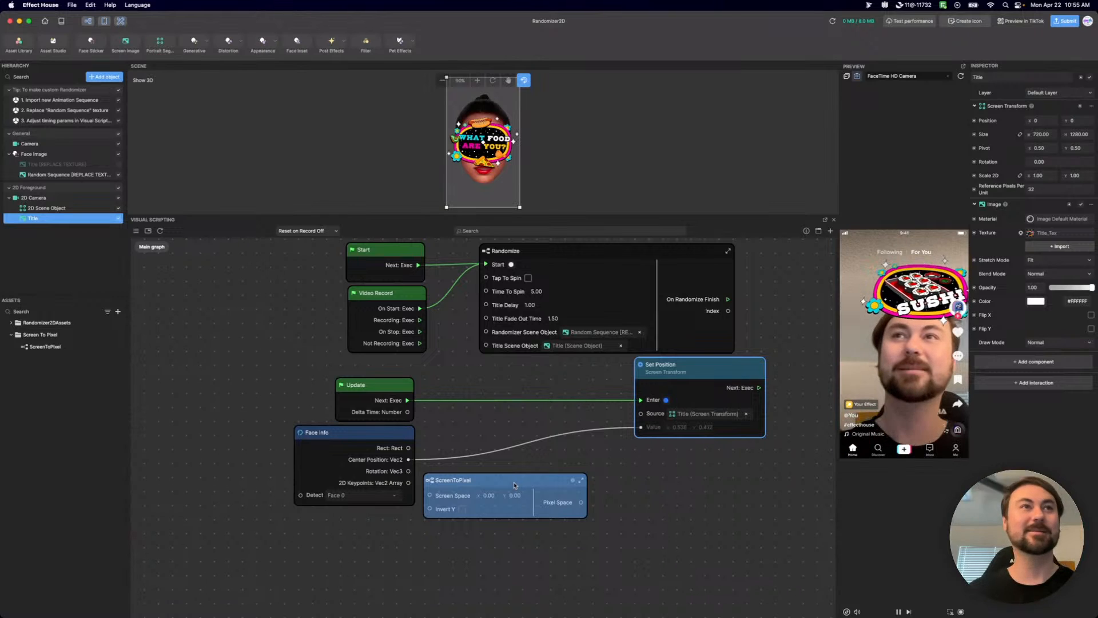
left_click_drag(513, 485, 530, 441)
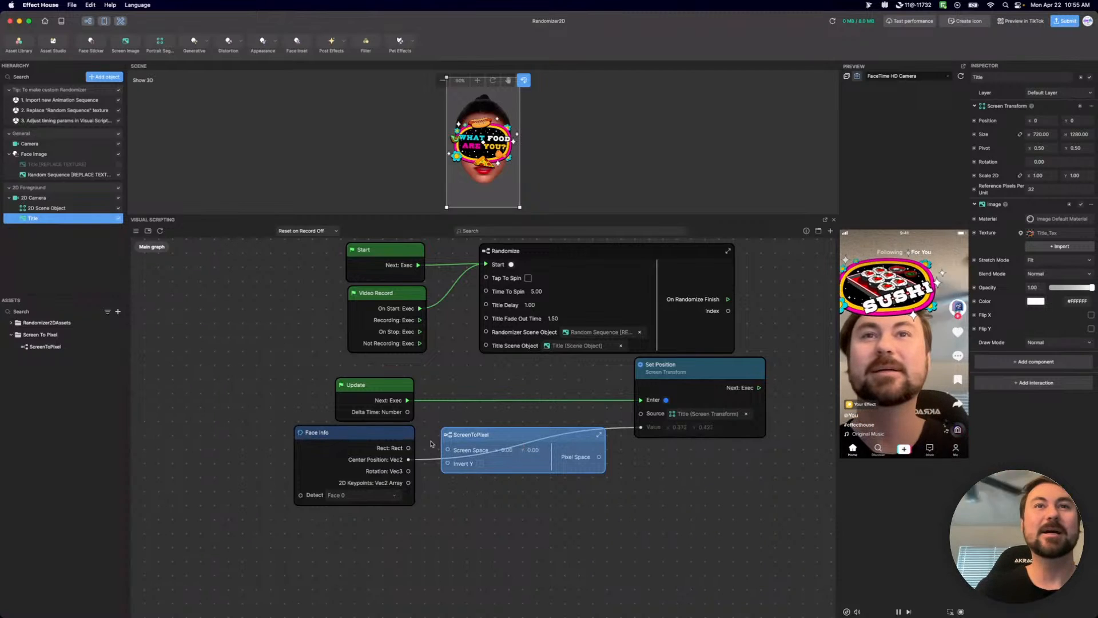
Route Face Info's Center Position into ScreenToPixel's Screen Space input and its Pixel Space output into Set Position's Value.
left_click_drag(411, 462, 450, 452)
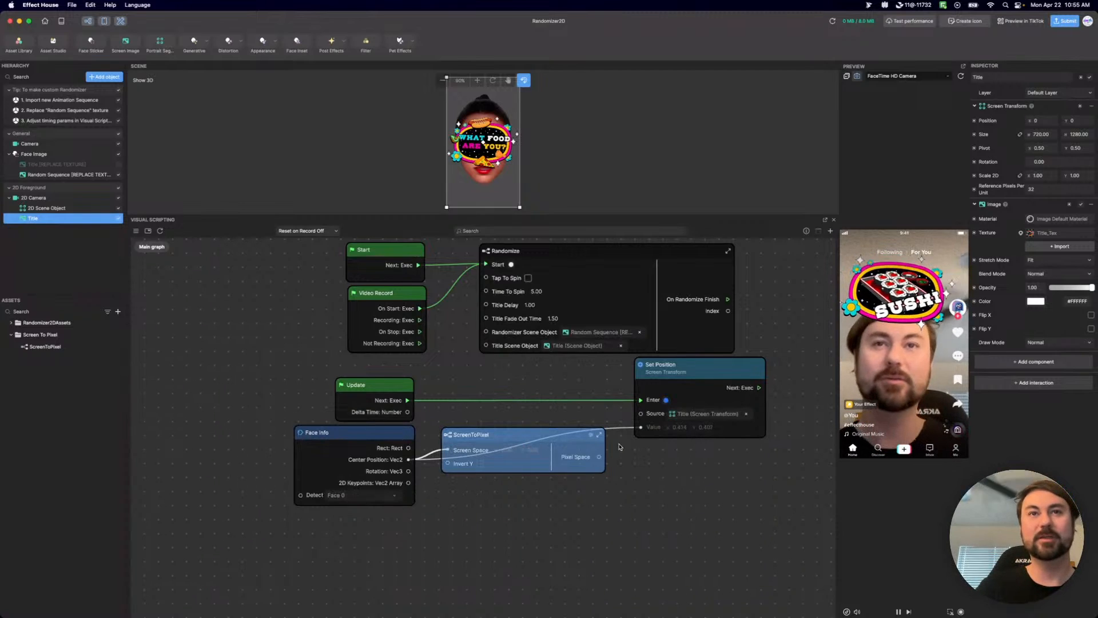
left_click_drag(599, 457, 640, 428)
left_click_drag(535, 440, 541, 441)
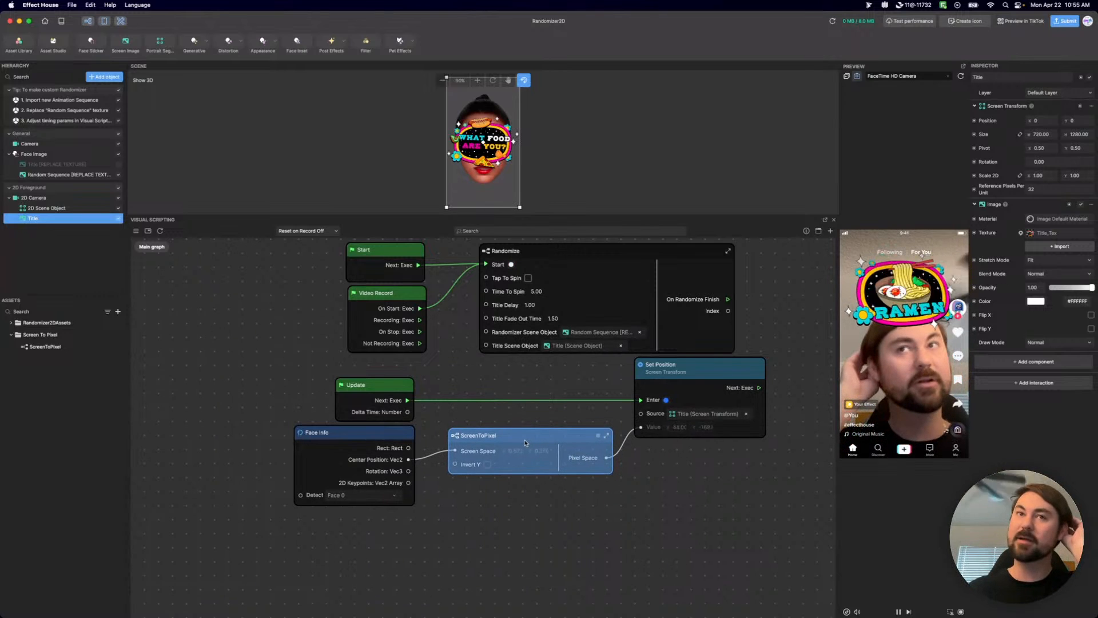
Add a Finger Touch node to the Main graph and place it directly below the Face Info node.
left_click_drag(515, 443, 507, 447)
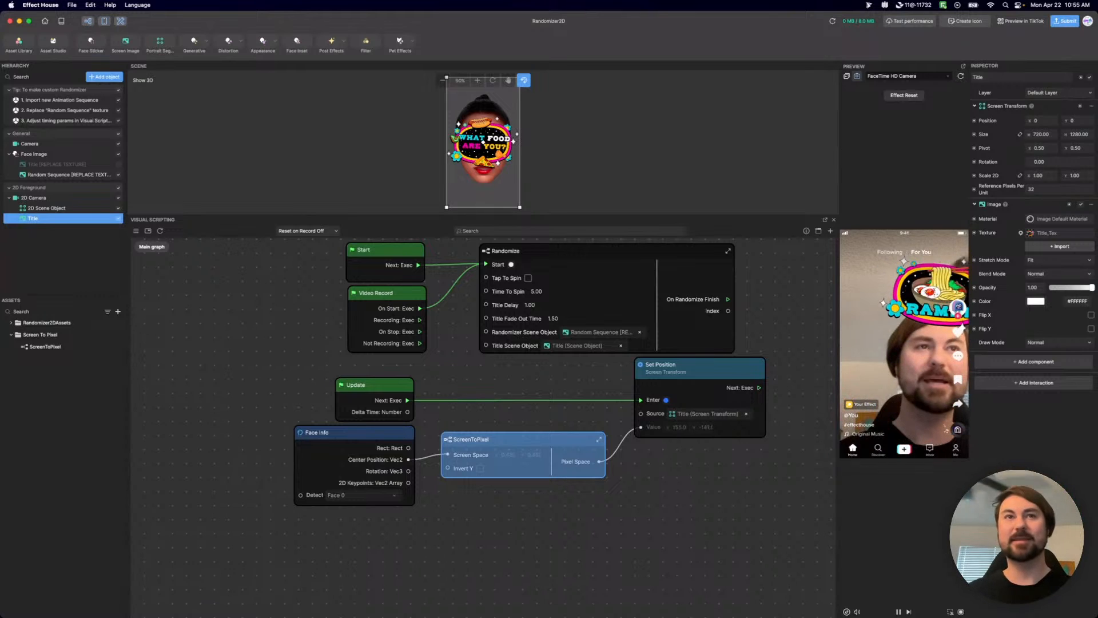
scroll(378, 461, "up", 5)
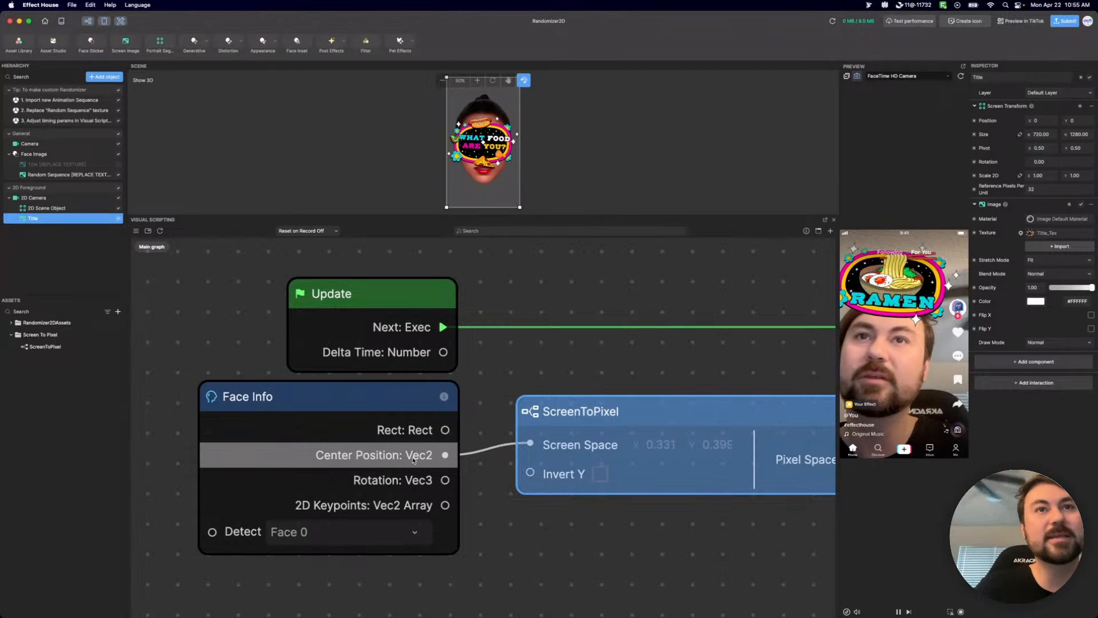
middle_click_drag(545, 545, 539, 352)
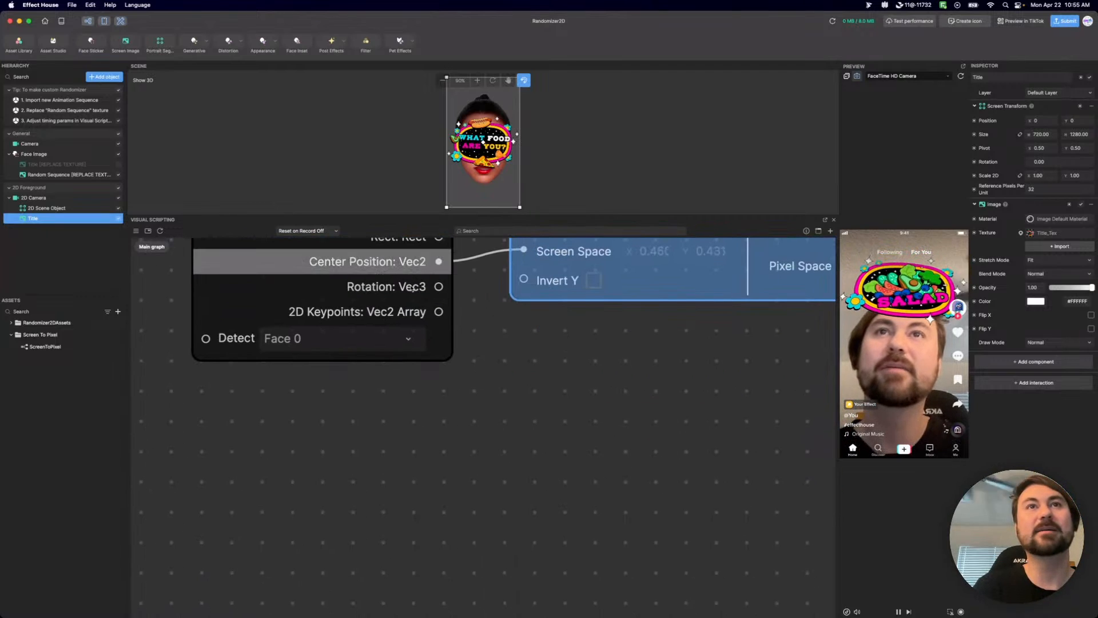
right_click(286, 431)
type("f")
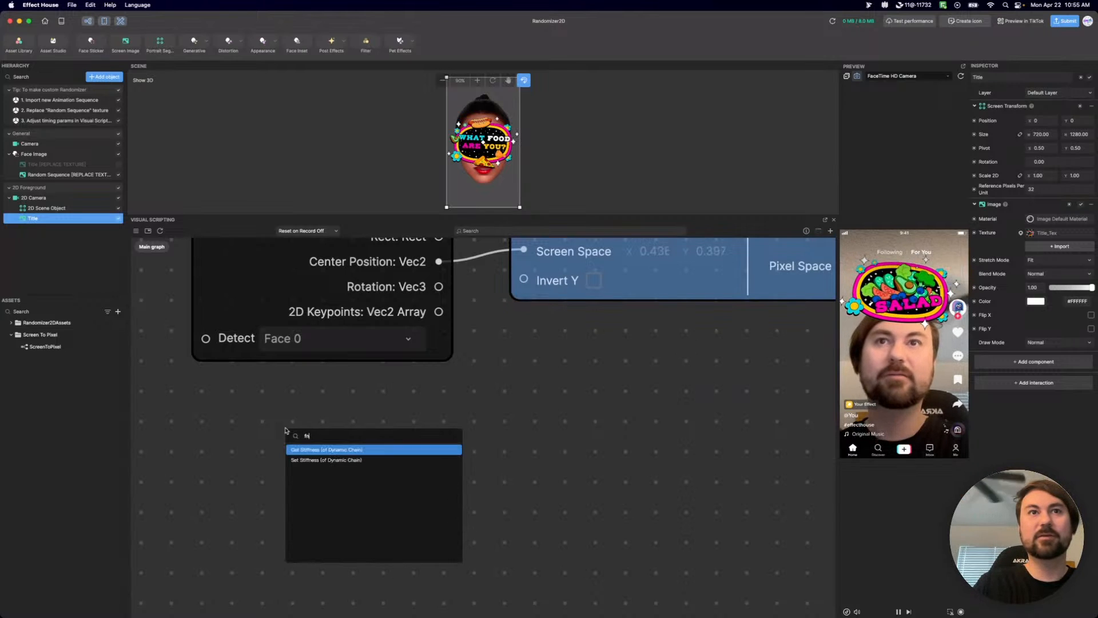
type("inger")
key("Return")
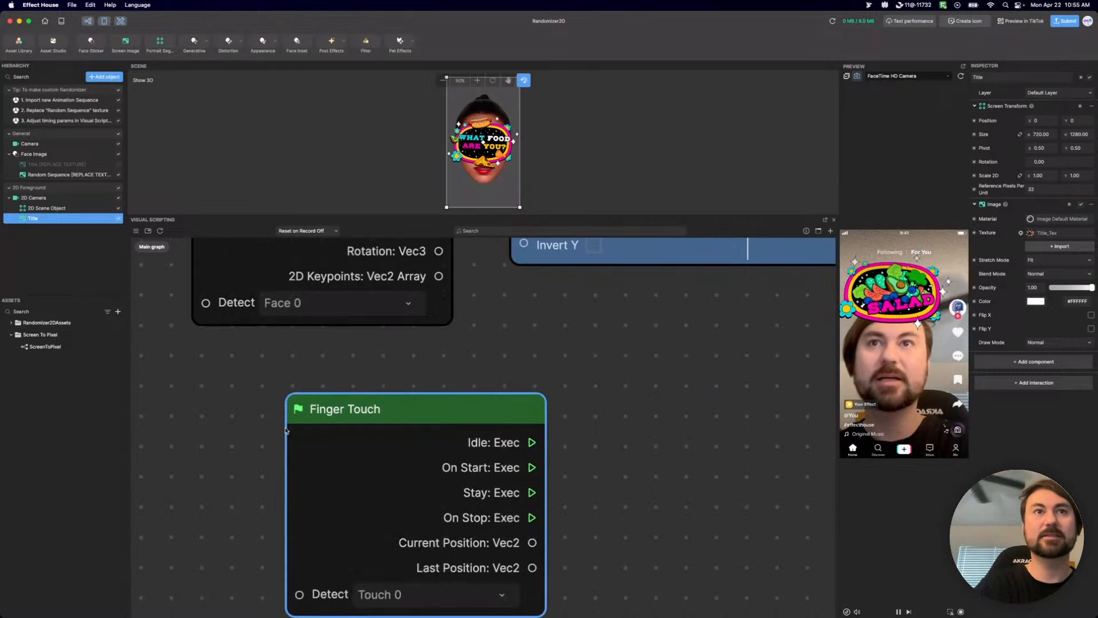
left_click_drag(498, 416, 419, 351)
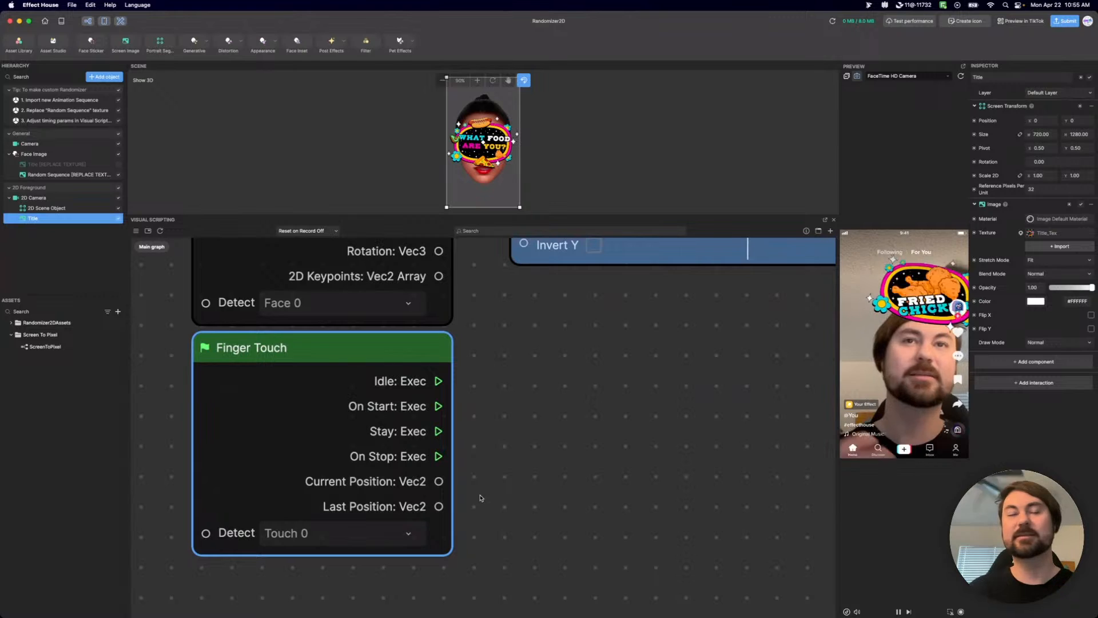
scroll(577, 435, "down", 5)
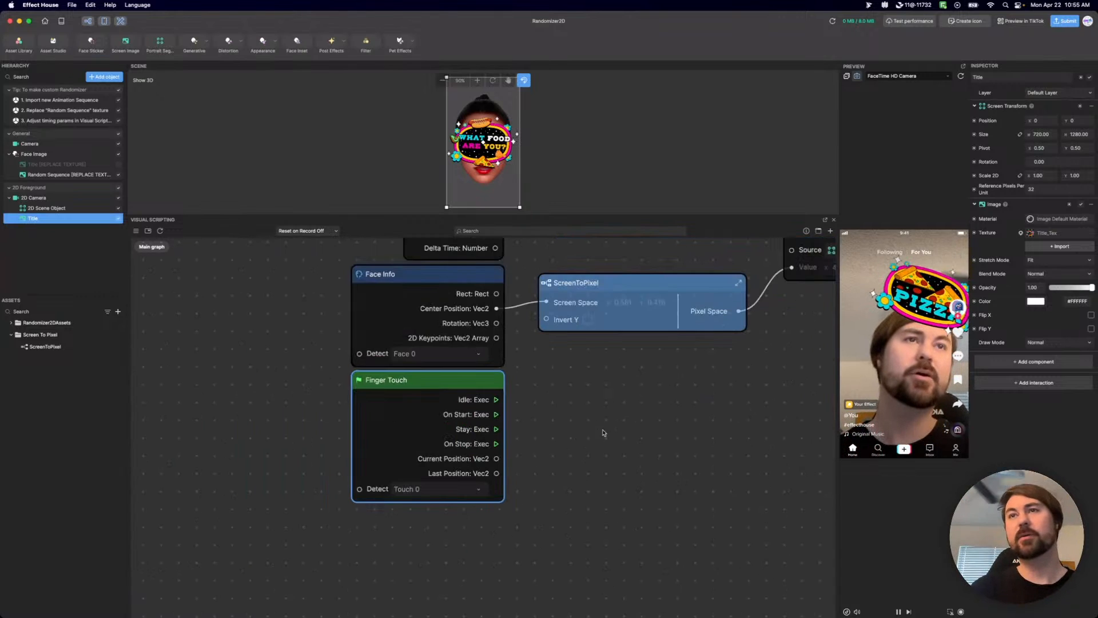
left_click_drag(647, 417, 644, 458)
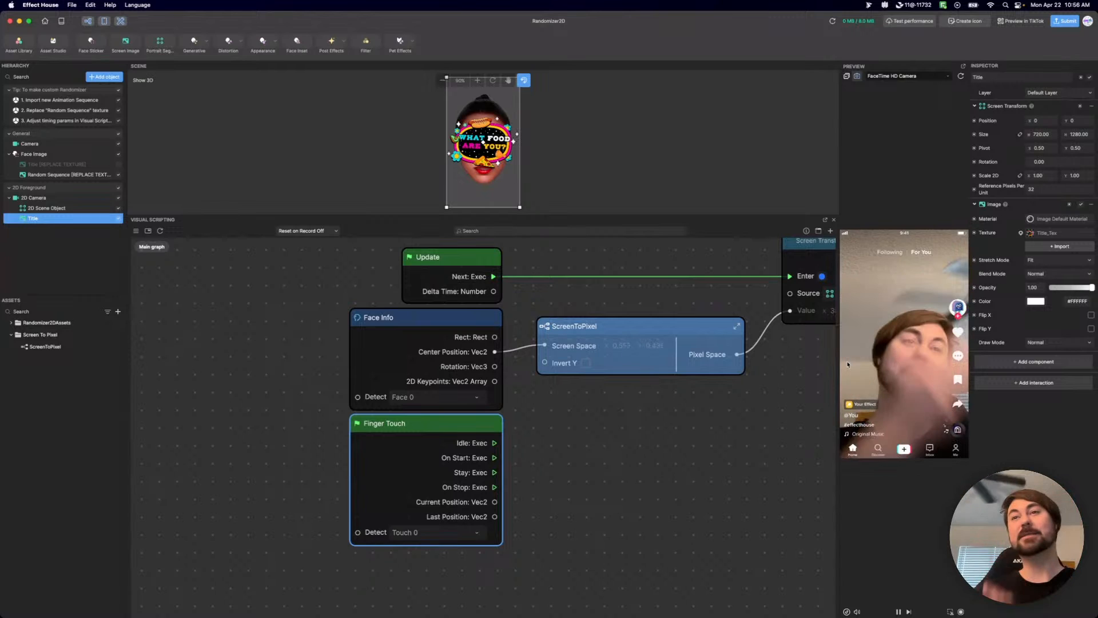
Examine the nodes inside the ScreenToPixel subgraph fed by Face Info and return to the Main graph.
left_click_drag(698, 407, 498, 497)
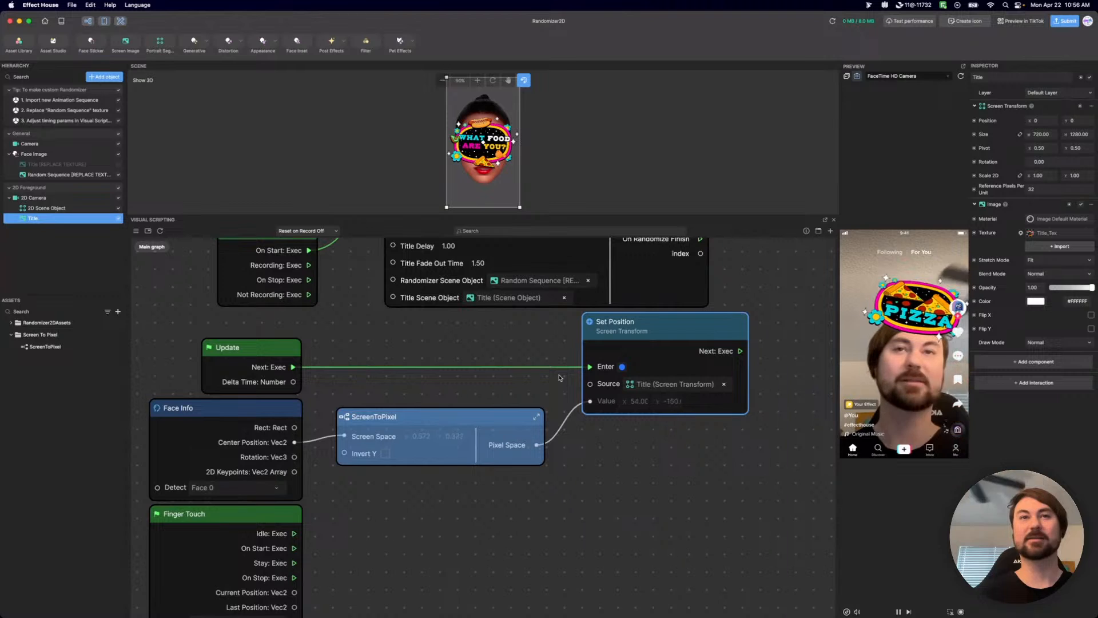
scroll(505, 541, "down", 2)
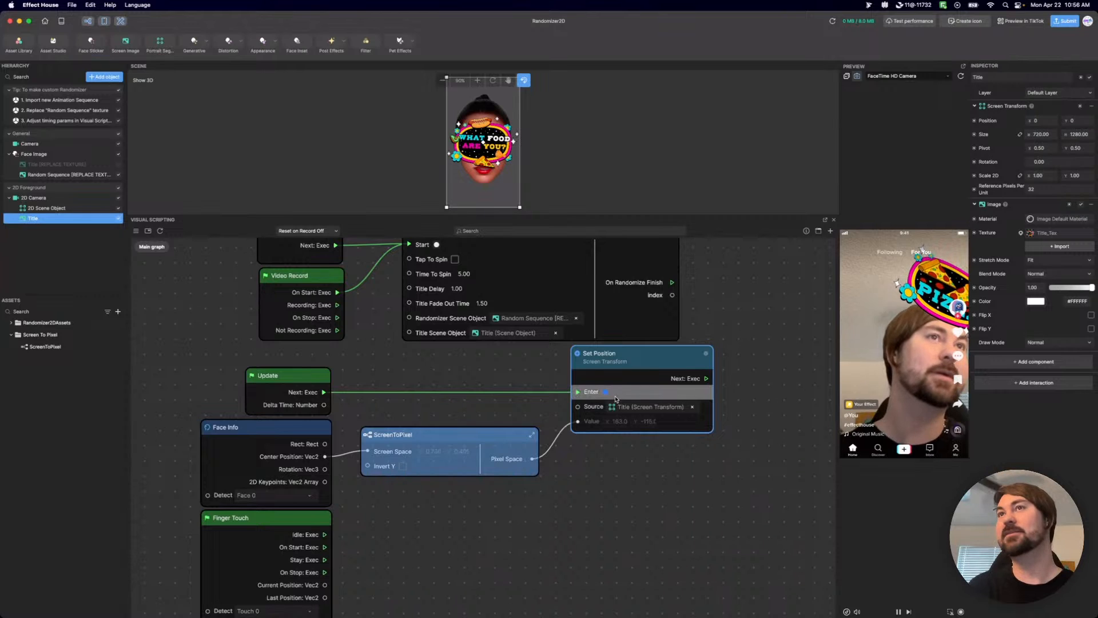
mouse_move(425, 439)
left_mouse_down()
mouse_move(440, 431)
mouse_move(424, 433)
left_mouse_up()
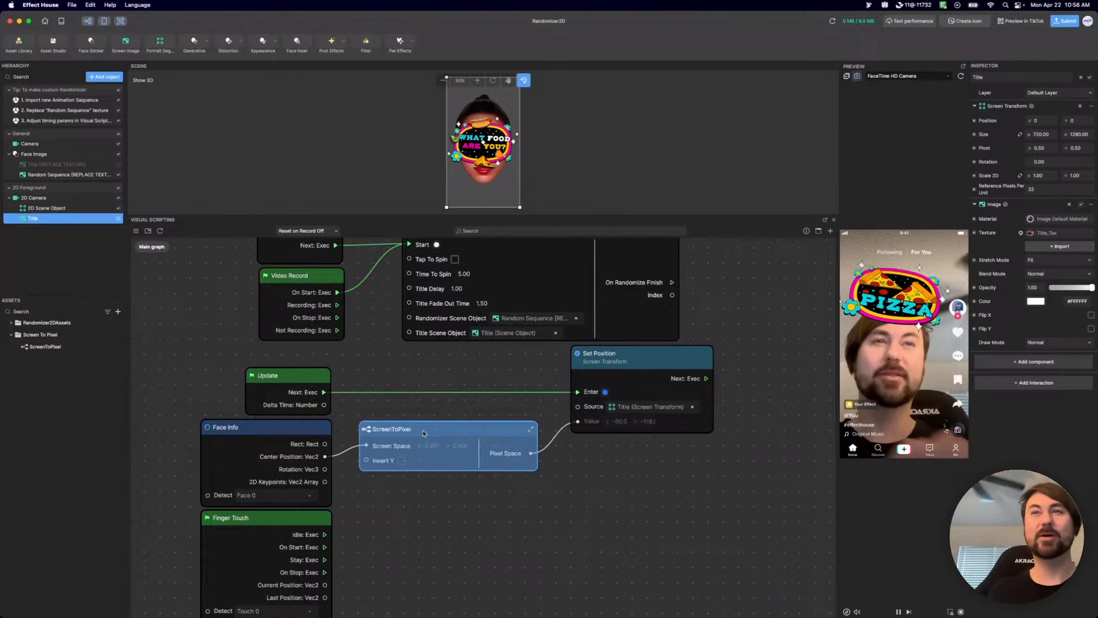
left_click_drag(428, 434, 427, 434)
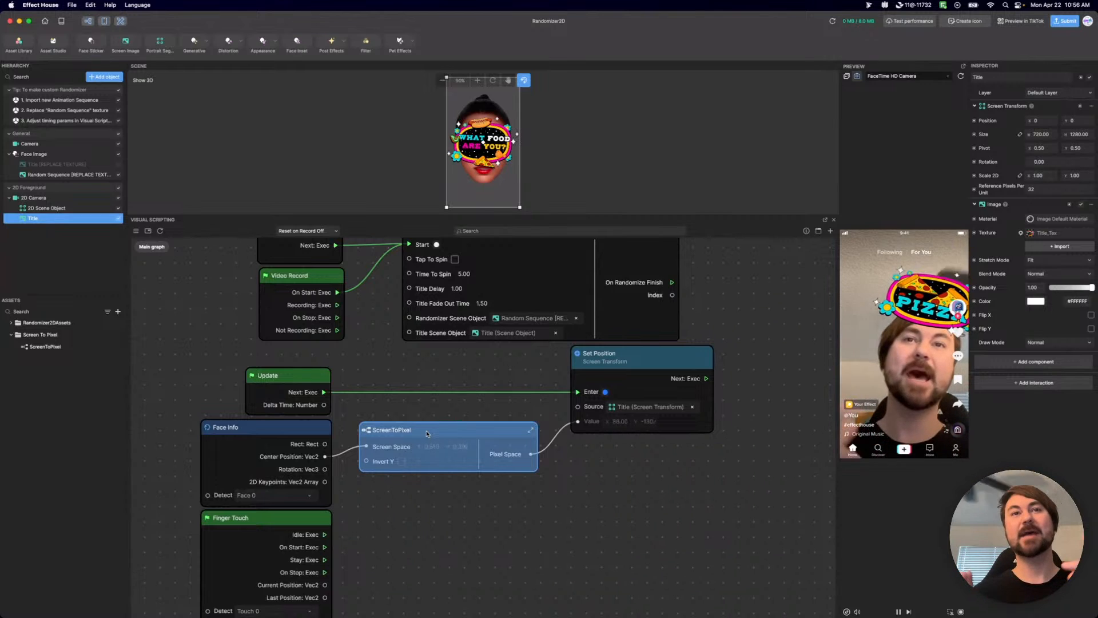
double_click(369, 434)
left_click_drag(296, 416, 289, 419)
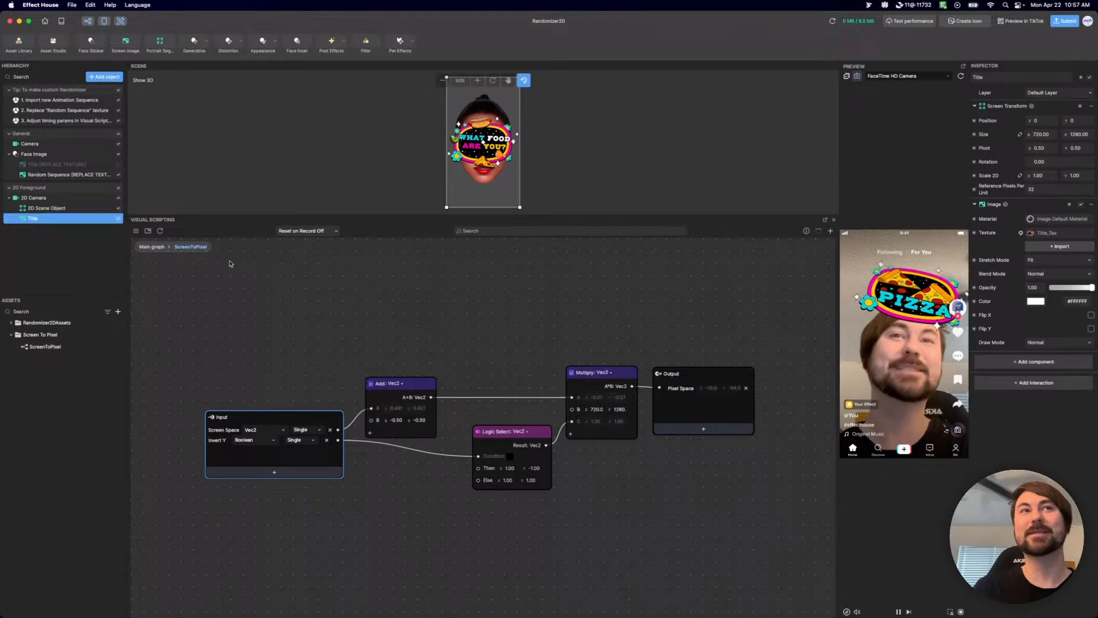
left_click(144, 247)
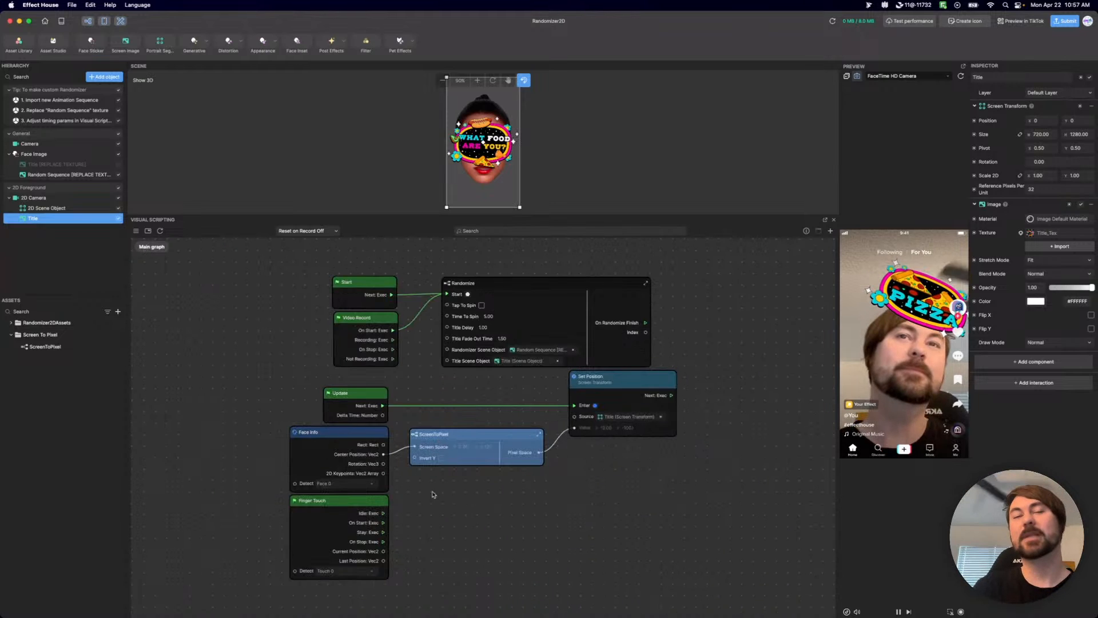
Paste a copy of ScreenToPixel beside Finger Touch and connect Finger Touch's Current Position to its Screen Space input.
scroll(592, 511, "up", 3)
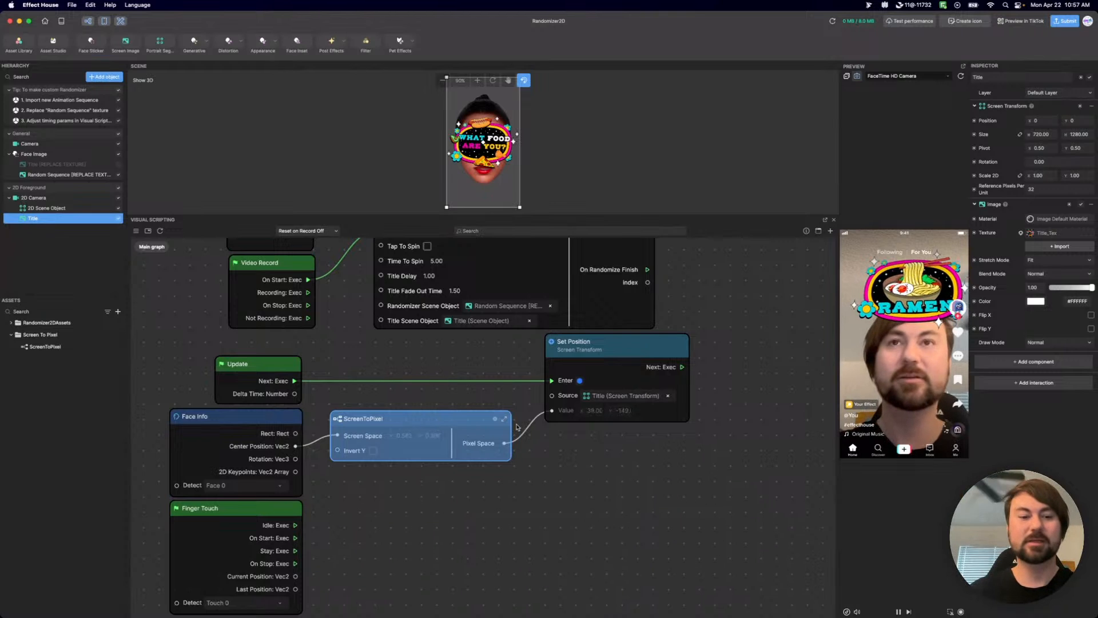
key("super+v")
left_click_drag(577, 434, 391, 510)
left_click_drag(295, 576, 339, 527)
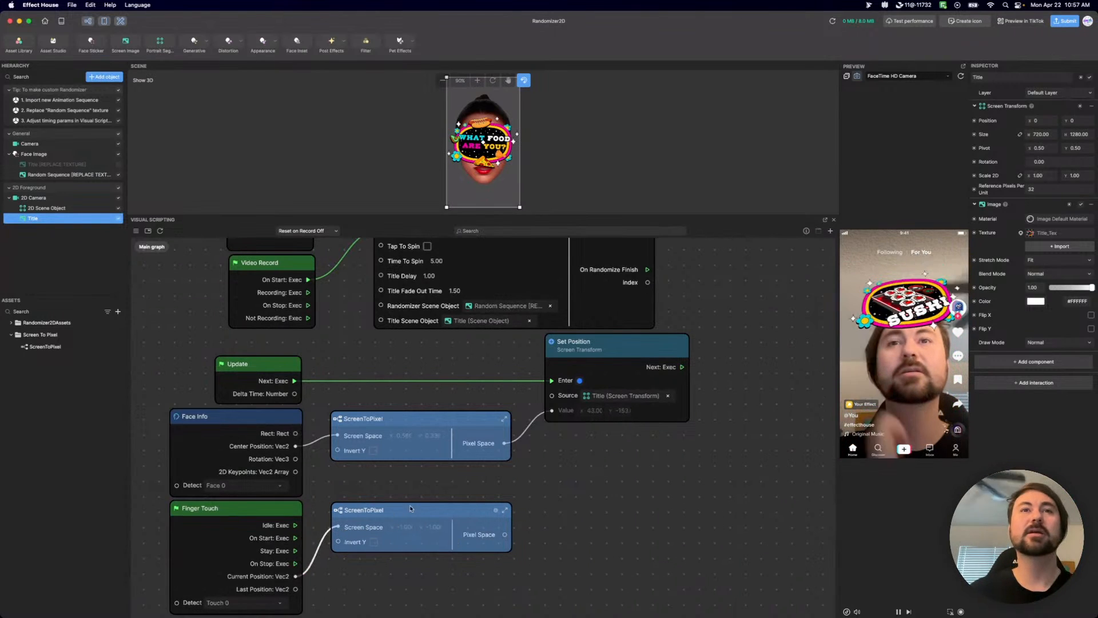
Inspect the contents of the copied ScreenToPixel subgraph and return to the Main graph.
double_click(338, 511)
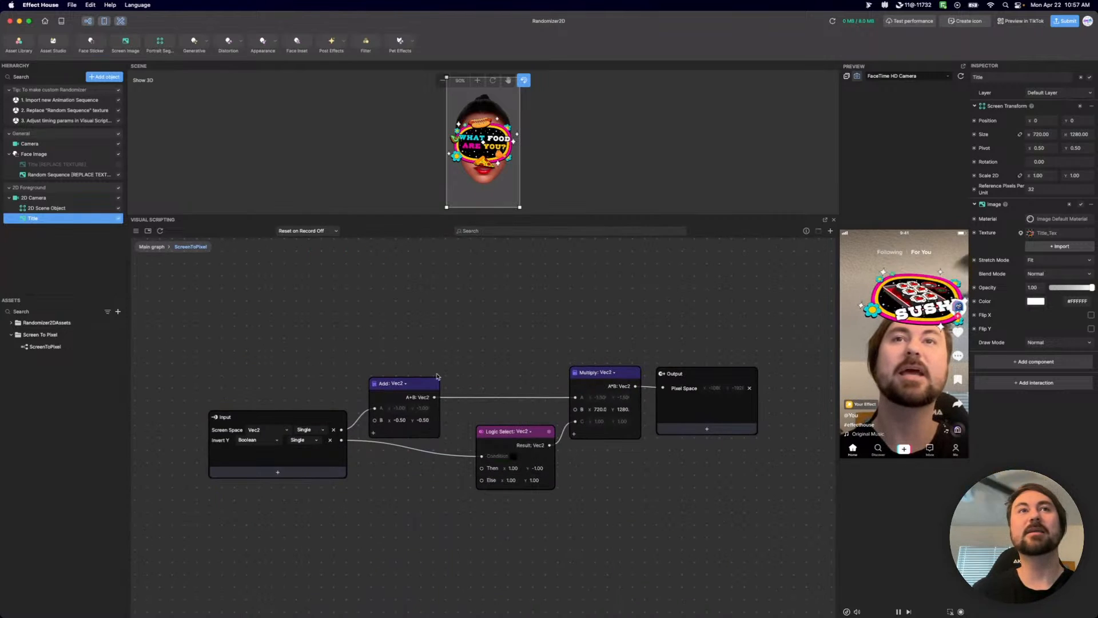
left_click(156, 247)
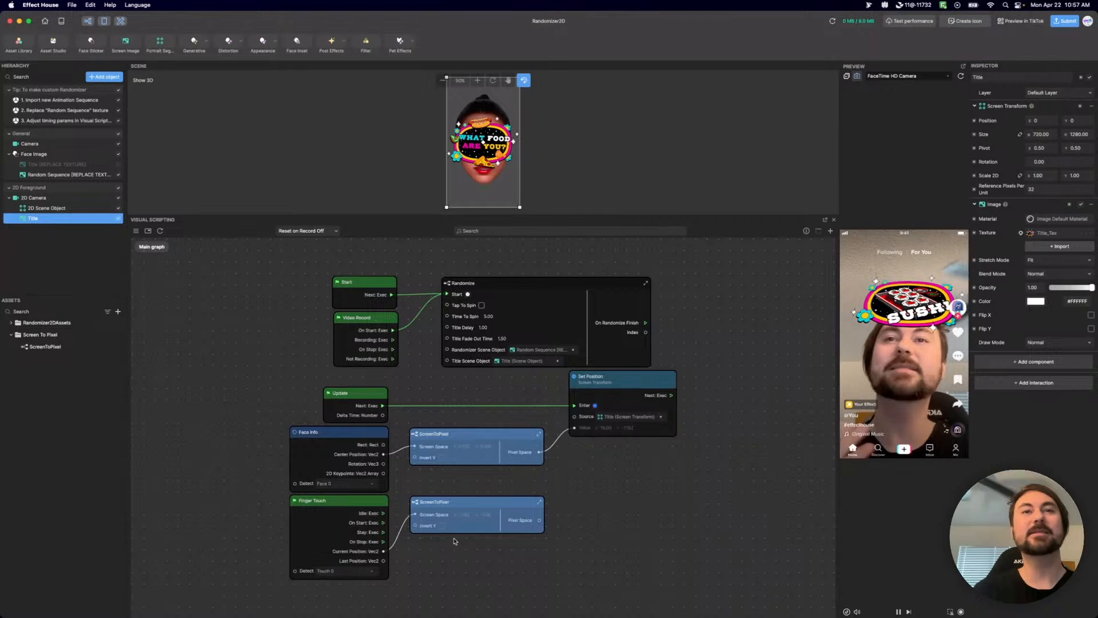
left_click_drag(474, 444, 475, 442)
Move the Input node slightly up and left inside the copied ScreenToPixel subgraph, and return to the Main graph.
double_click(414, 503)
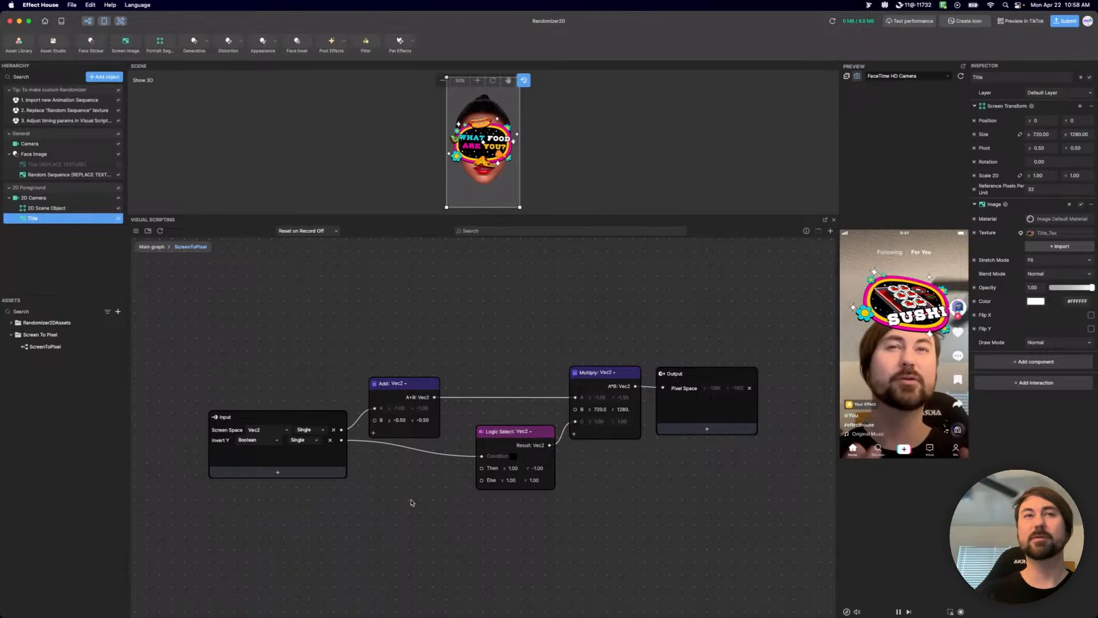
left_click(302, 417)
left_click_drag(302, 418, 286, 396)
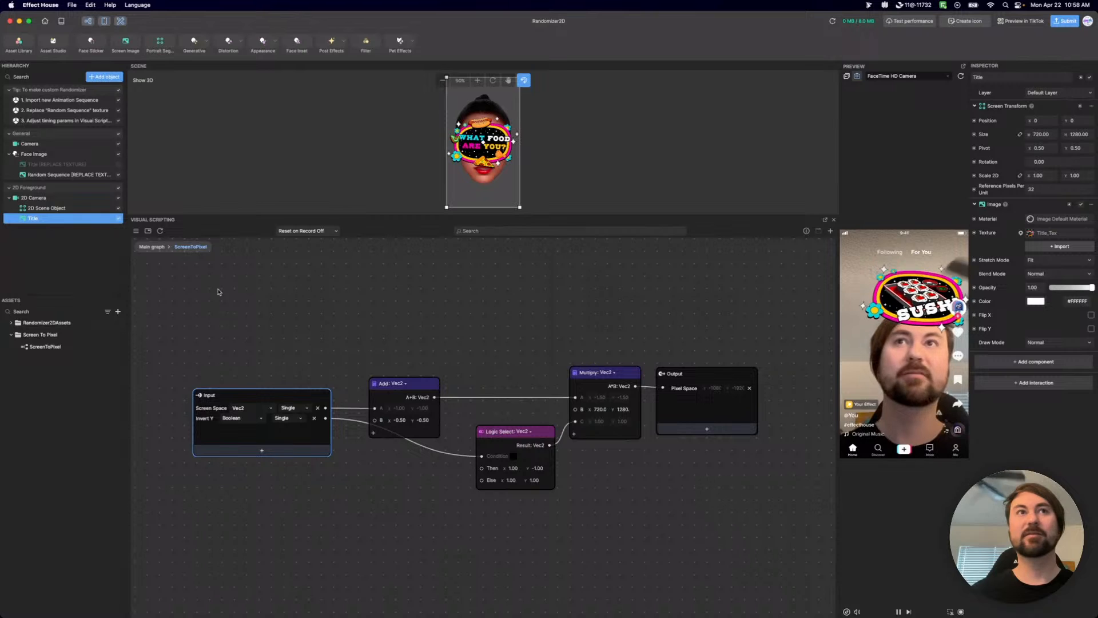
double_click(151, 248)
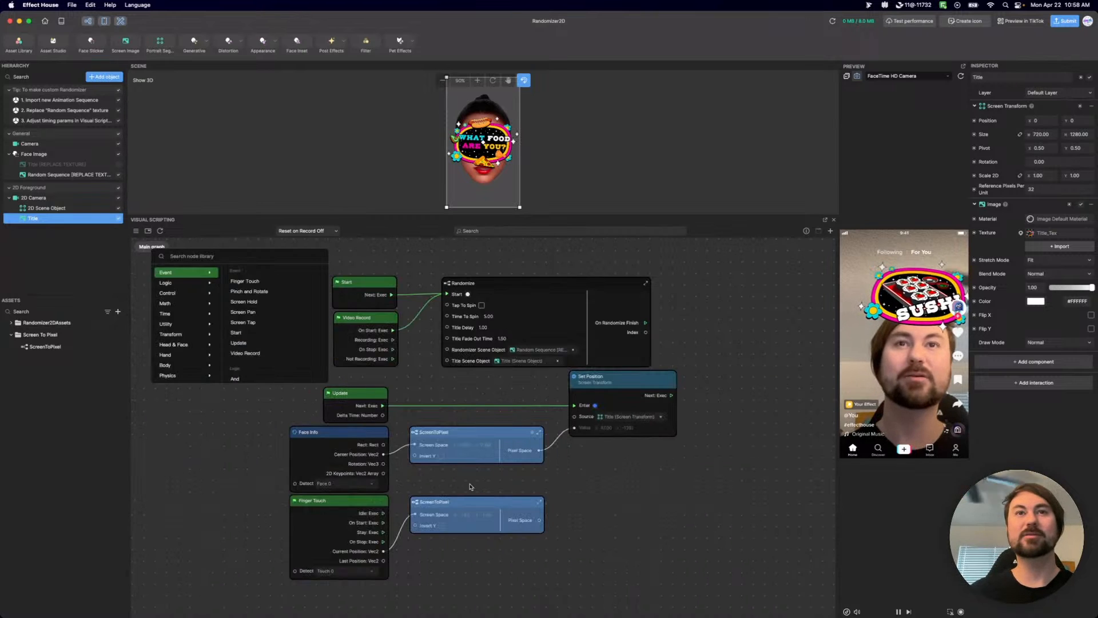
left_click(551, 469)
mouse_move(484, 511)
left_mouse_down()
mouse_move(483, 523)
mouse_move(483, 510)
left_mouse_up()
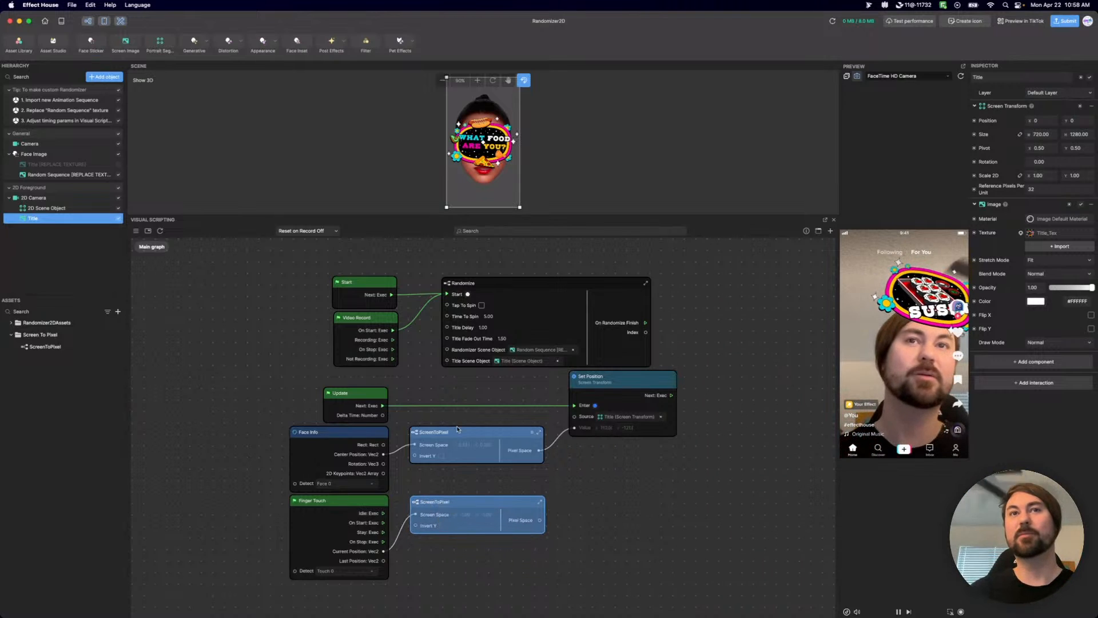
Reopen the copied ScreenToPixel subgraph and spread its nodes, lowering Logic Select and raising Add and Multiply.
double_click(417, 504)
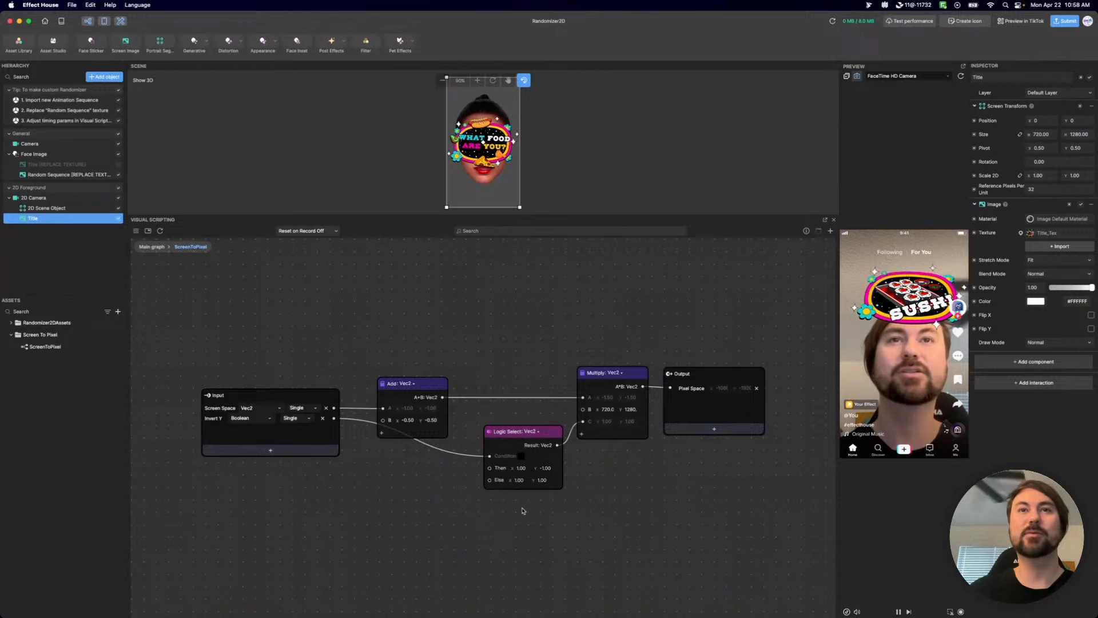
left_click_drag(548, 436, 549, 451)
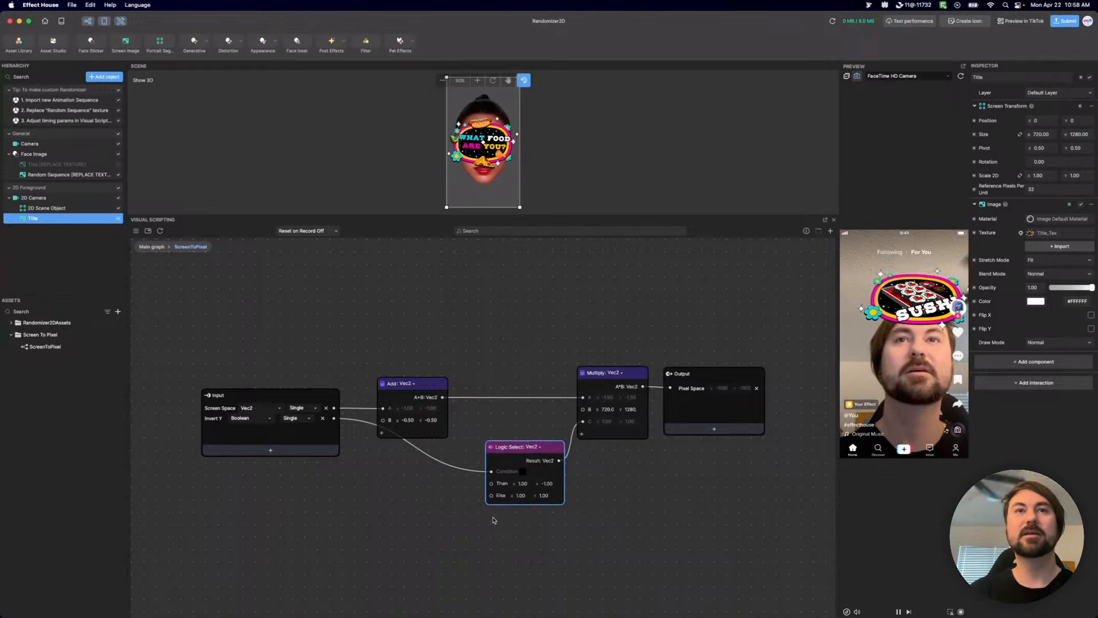
left_click_drag(432, 387, 418, 348)
left_click_drag(634, 376, 635, 336)
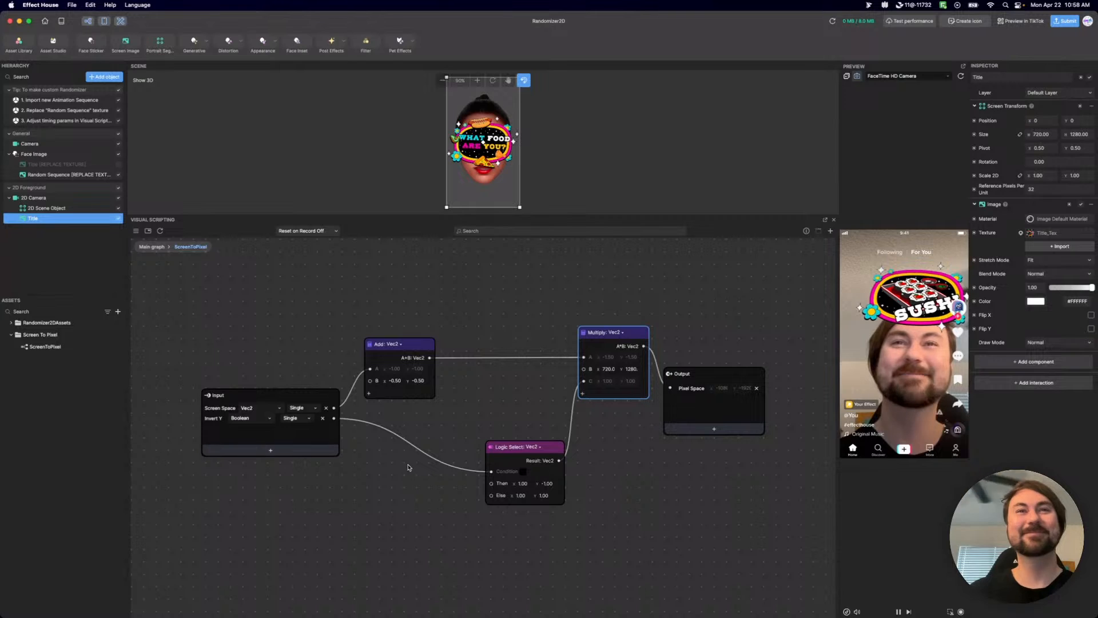
Frame the Add, Multiply and Logic Select nodes in a comment titled "Look! It's in both!".
left_click_drag(665, 533, 394, 245)
left_click_drag(634, 521, 377, 296)
right_click(412, 346)
left_click(426, 359)
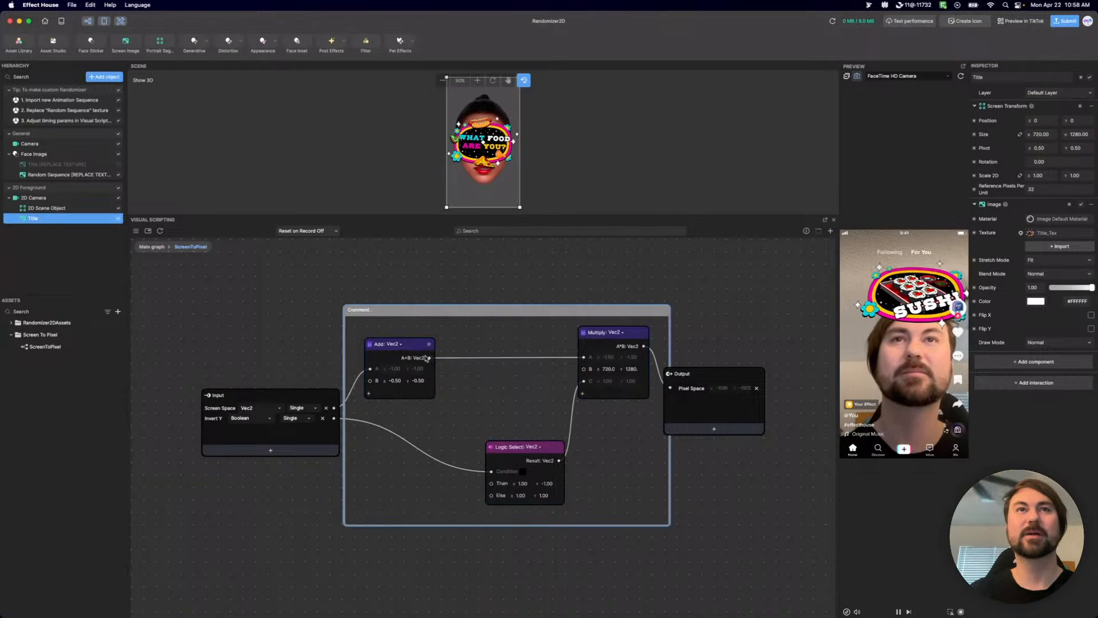
double_click(364, 312)
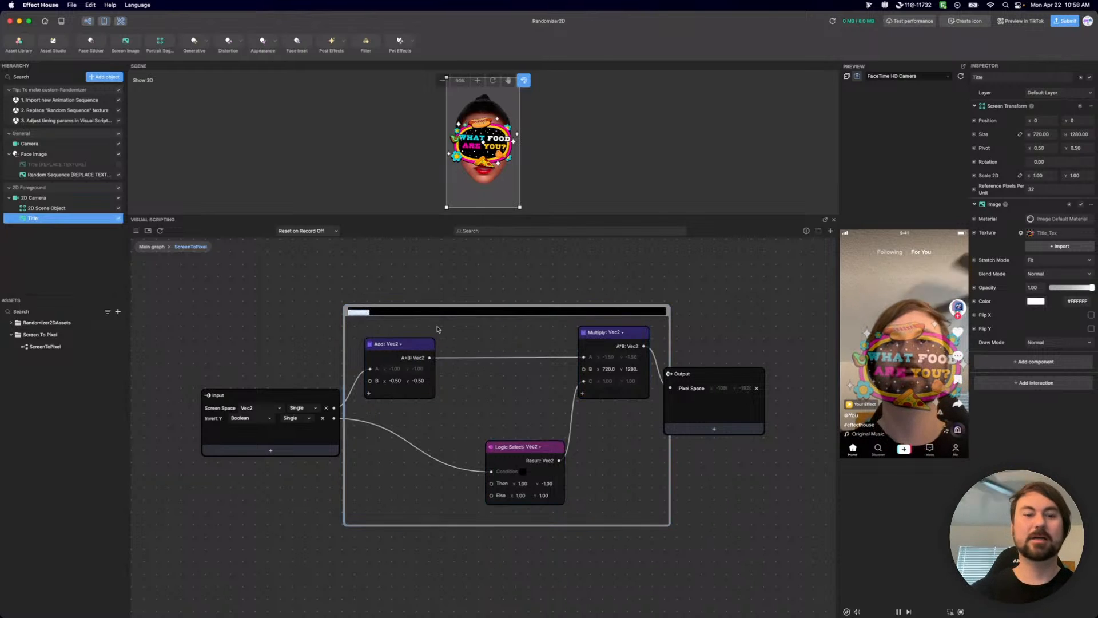
type("Look")
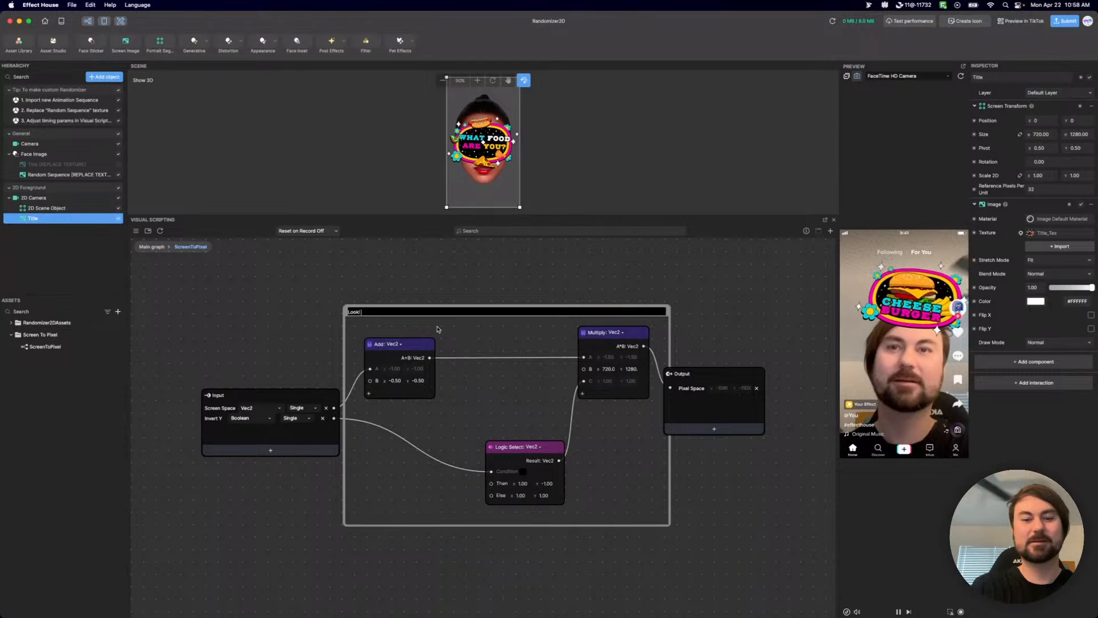
type("! It's in both")
key("Return")
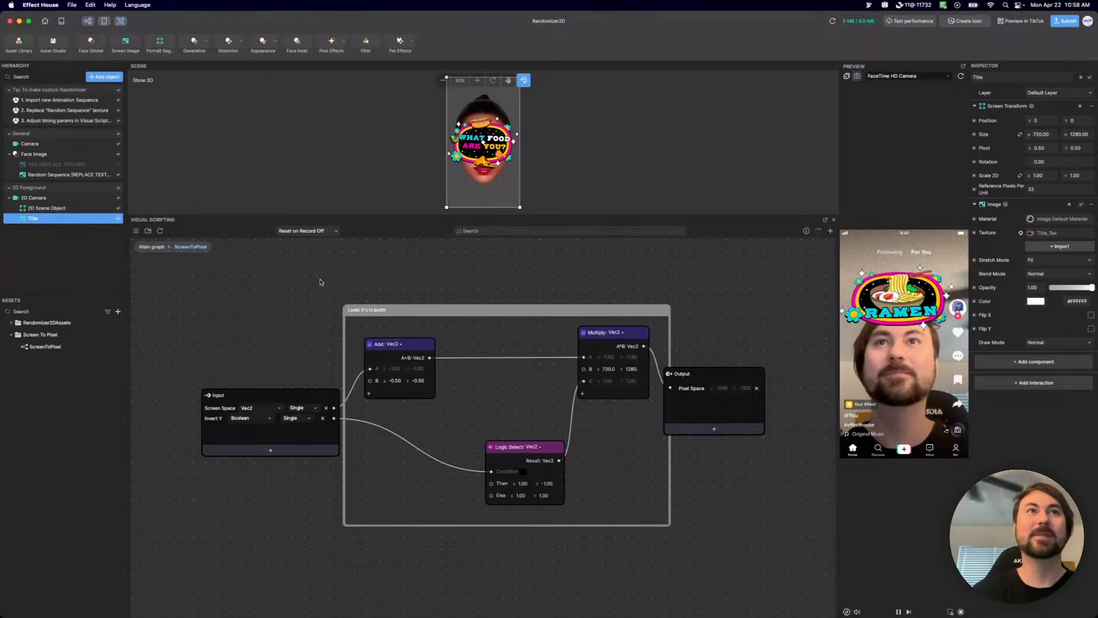
Check the ScreenToPixel subgraph connected to Face Info for the same comment and return to the Main graph.
left_click(153, 247)
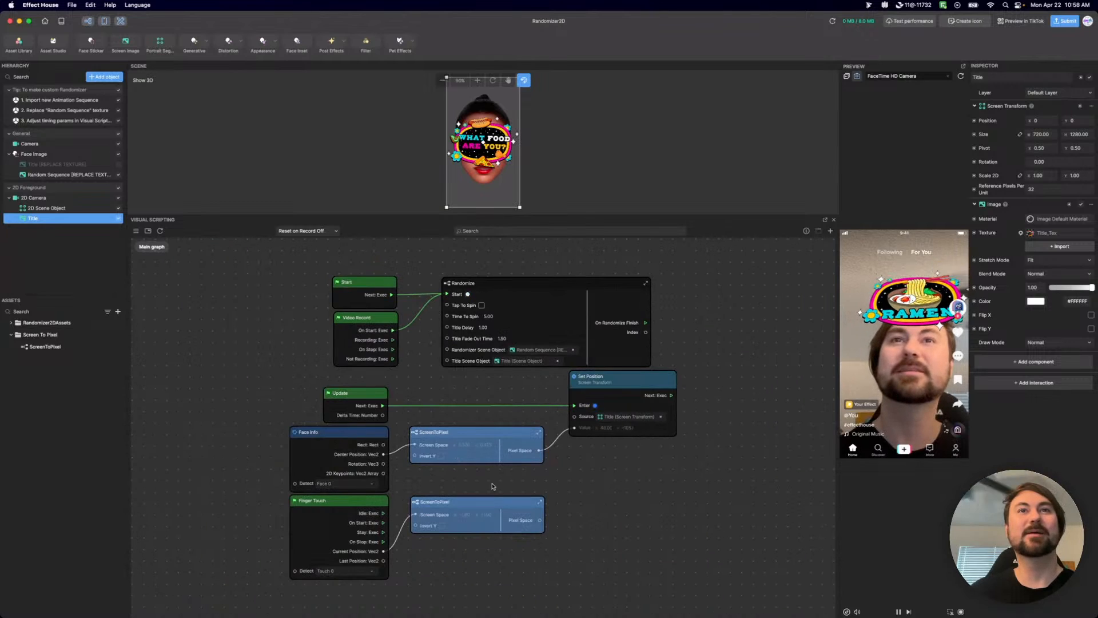
double_click(419, 435)
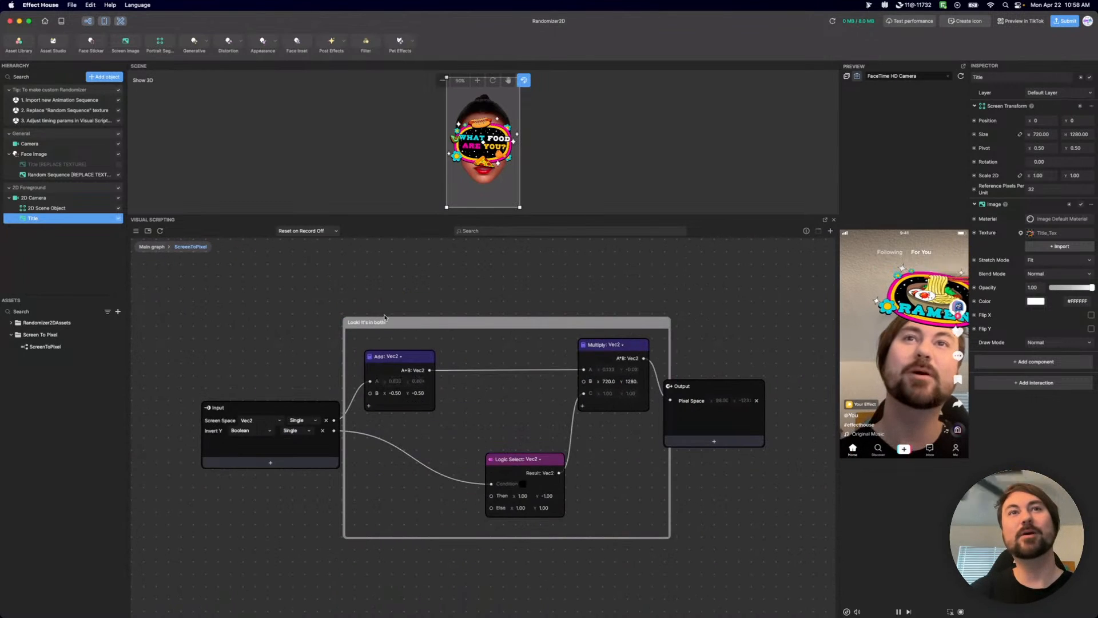
left_click(152, 246)
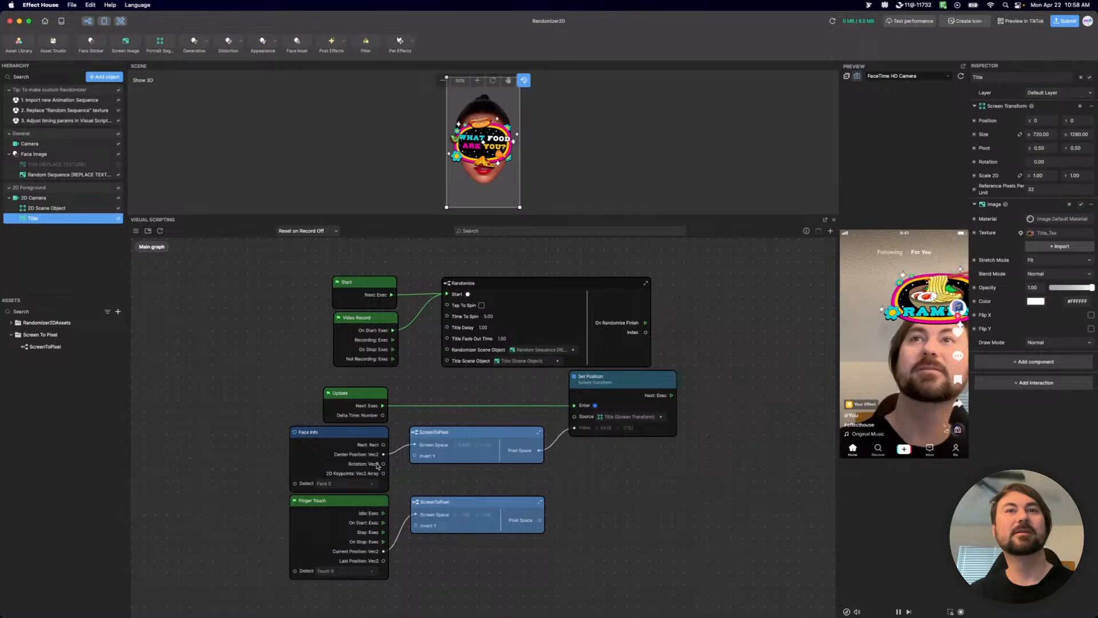
In the Finger Touch ScreenToPixel subgraph, move the Output node clear of the comment frame, and return to the Main graph.
double_click(424, 507)
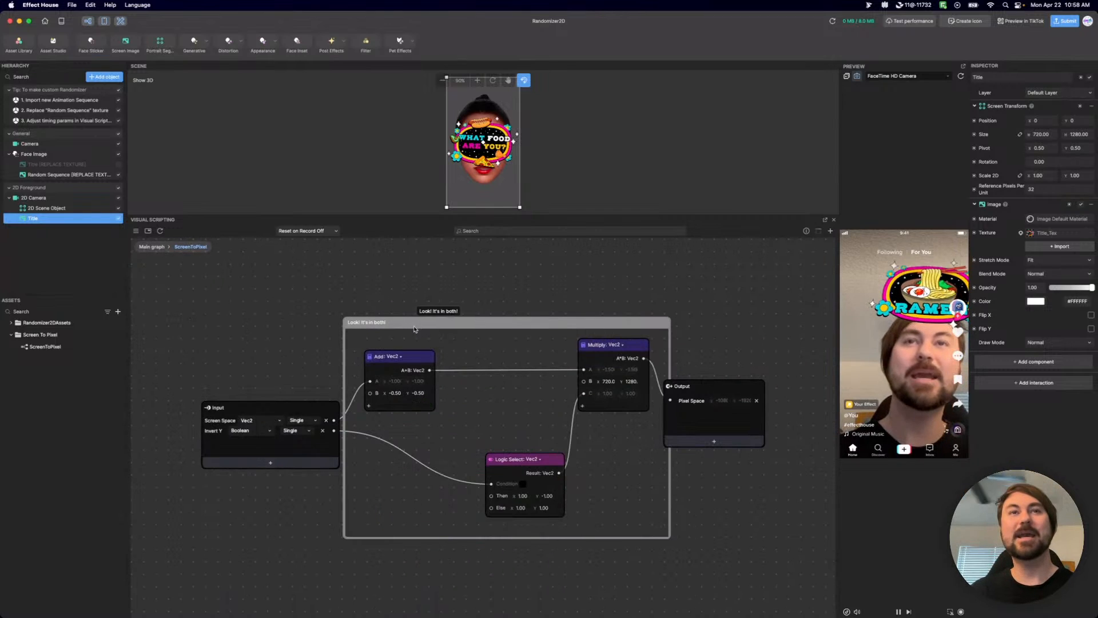
left_click_drag(683, 386, 718, 406)
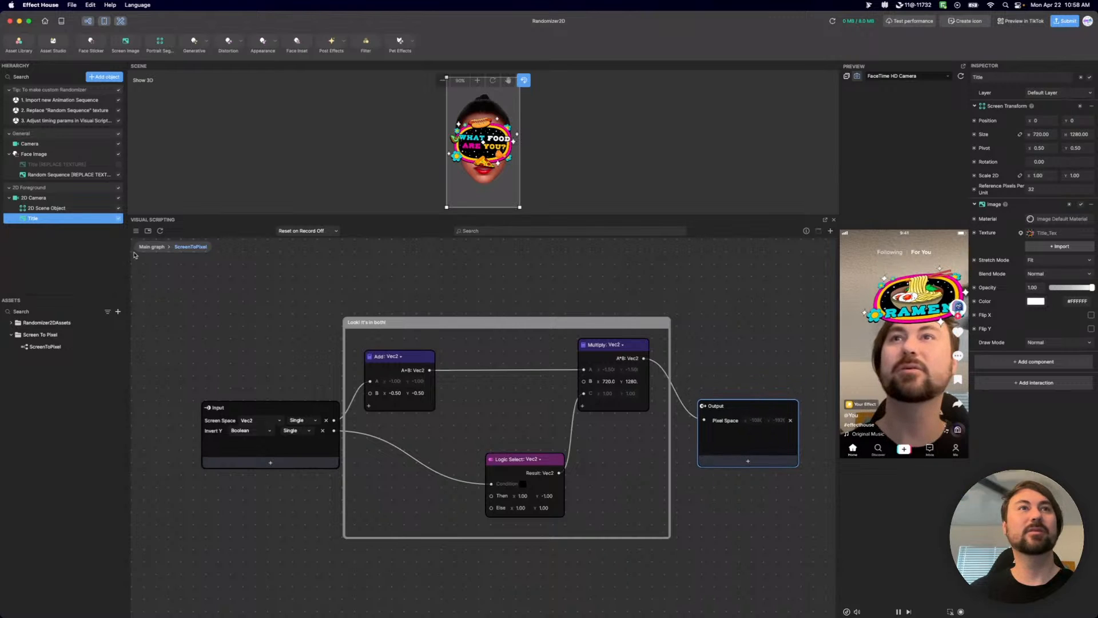
left_click(151, 246)
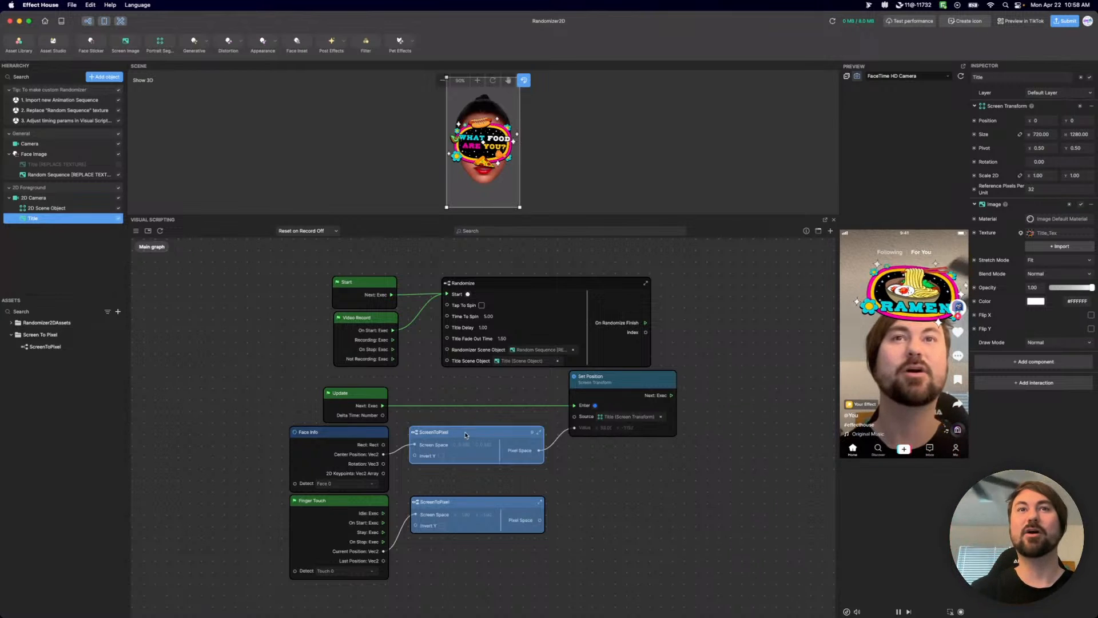
Move the ScreenToPixel node beside Face Info slightly lower, raise the Output node inside its subgraph, and return to the Main graph.
left_click_drag(467, 434, 468, 463)
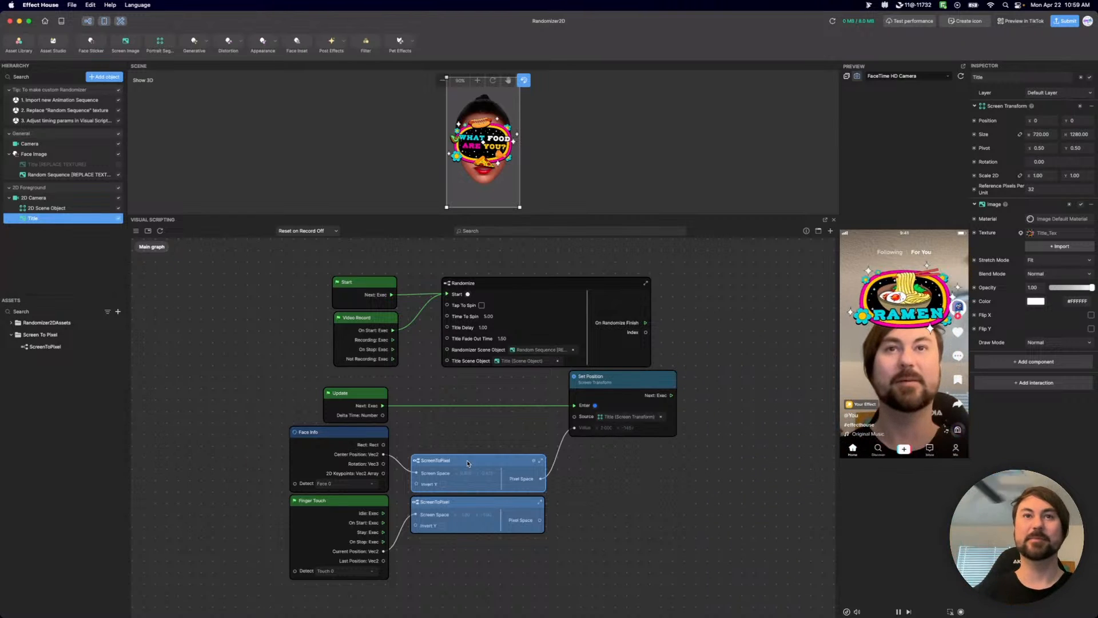
left_click_drag(468, 464, 469, 445)
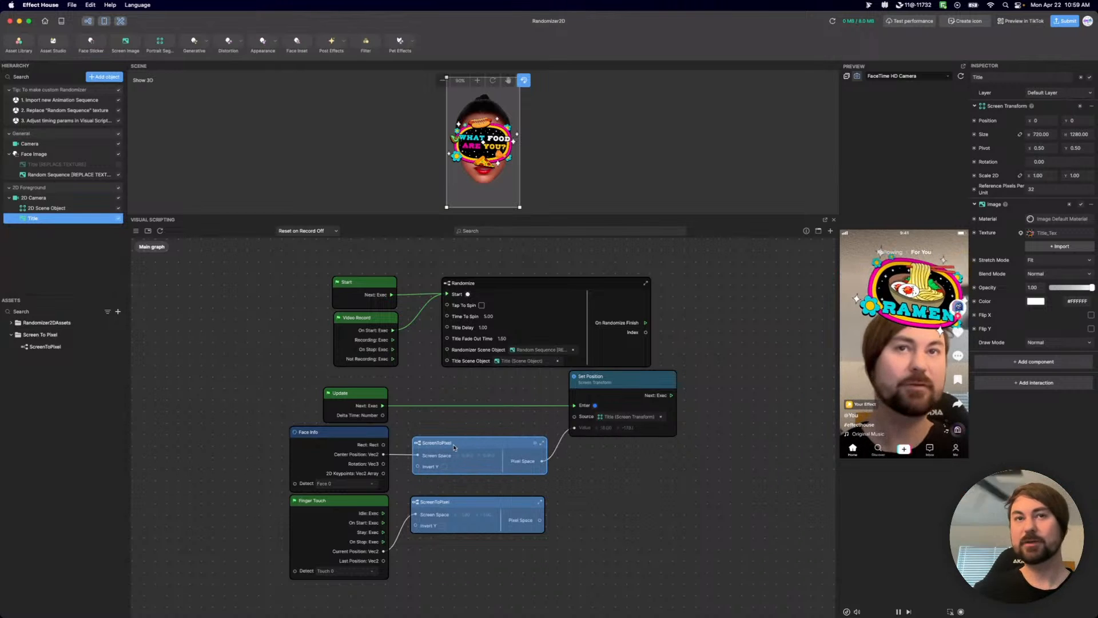
double_click(418, 446)
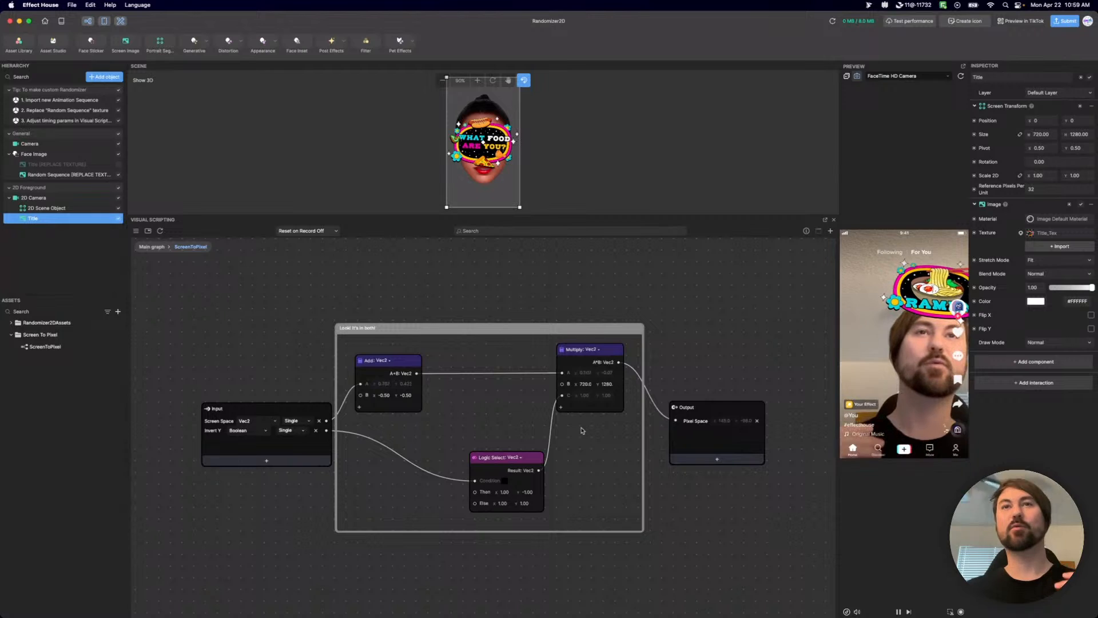
left_click_drag(750, 412, 764, 372)
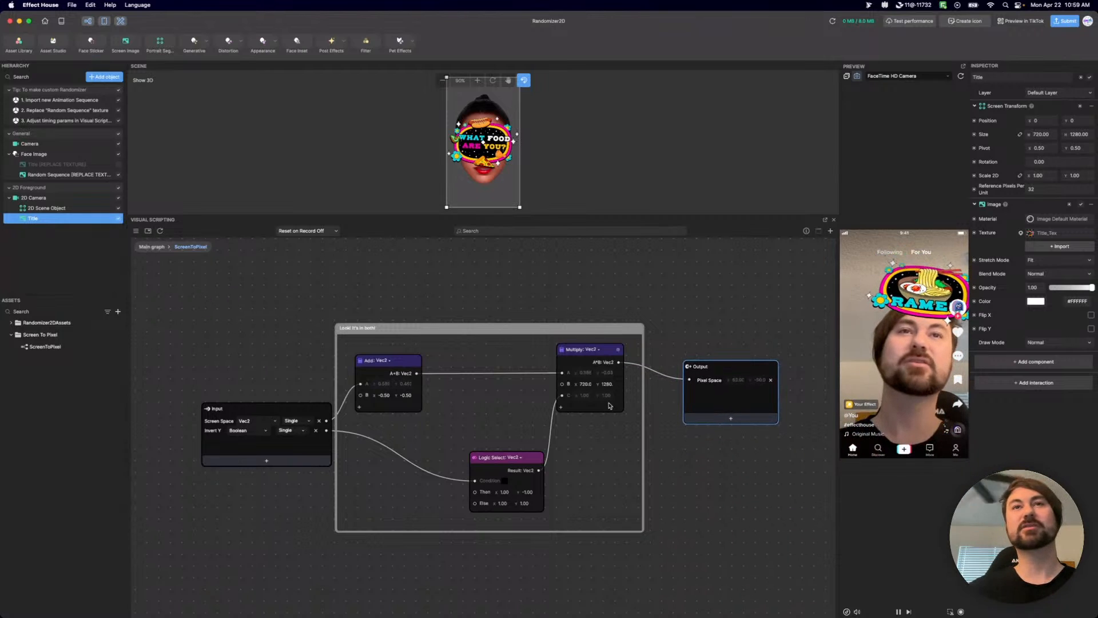
left_click(147, 249)
right_click(149, 251)
left_click(659, 545)
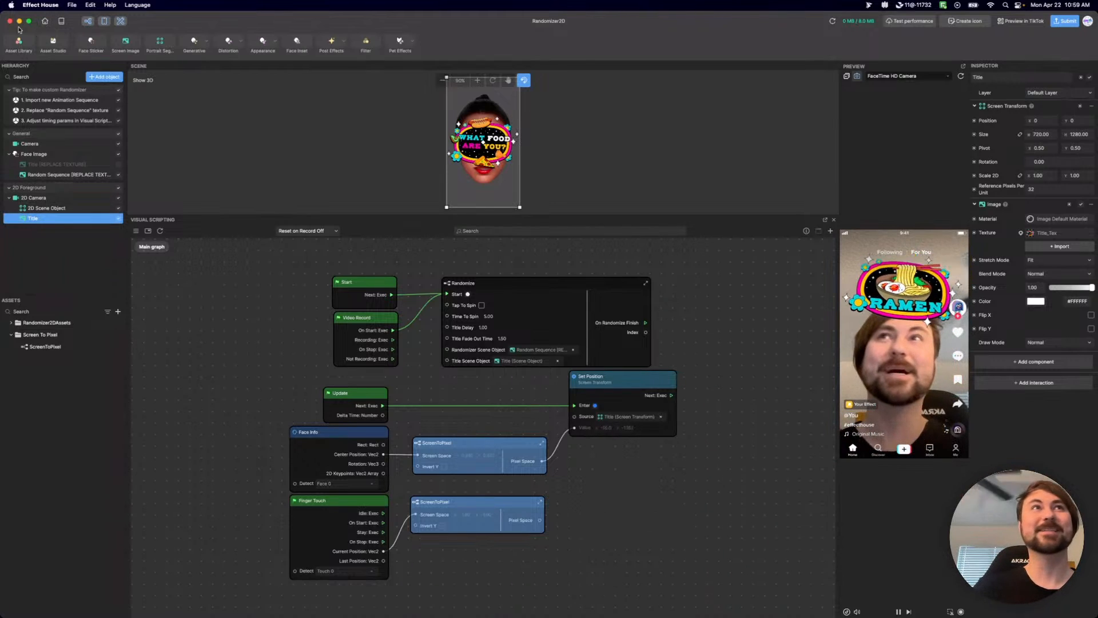
Close the Randomizer2D project without saving and open the Garden Guardian template from the recommended templates.
left_click(45, 21)
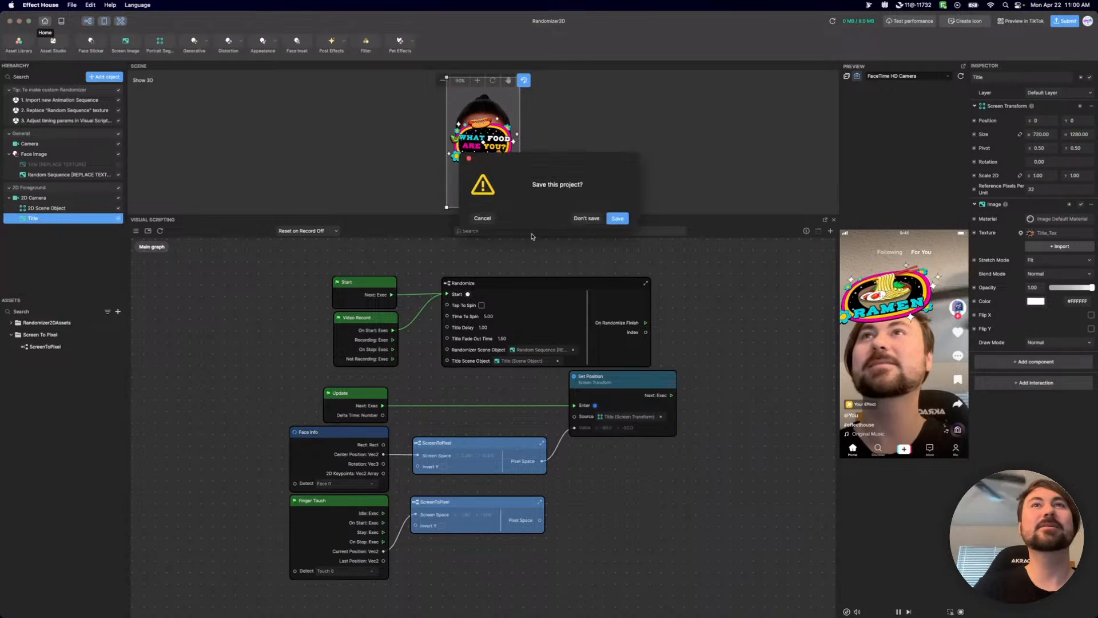
left_click(580, 220)
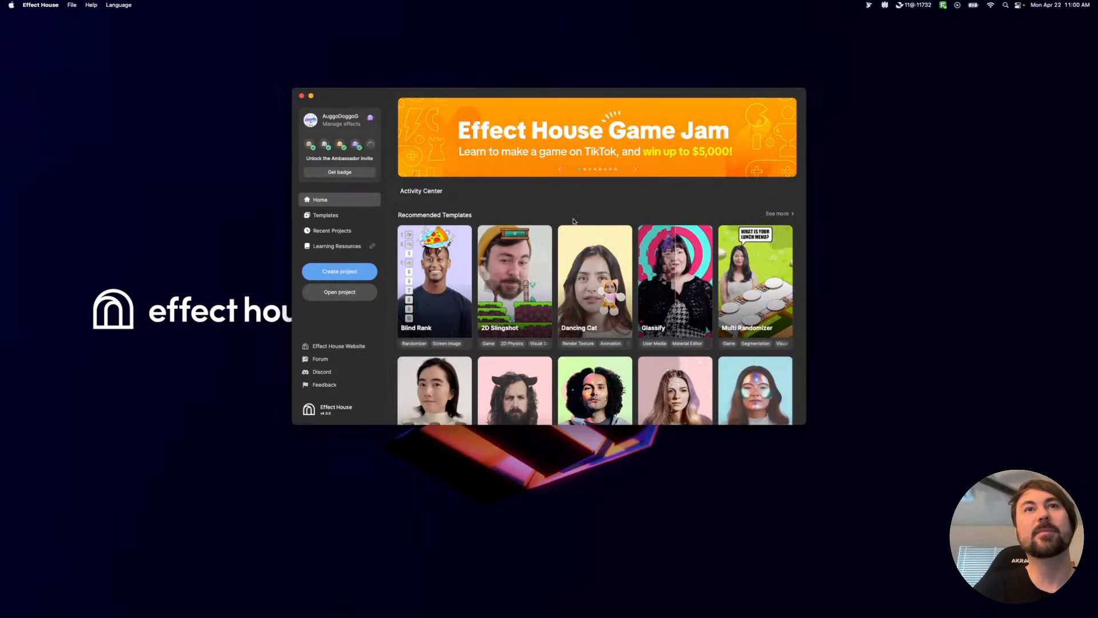
scroll(687, 378, "down", 5)
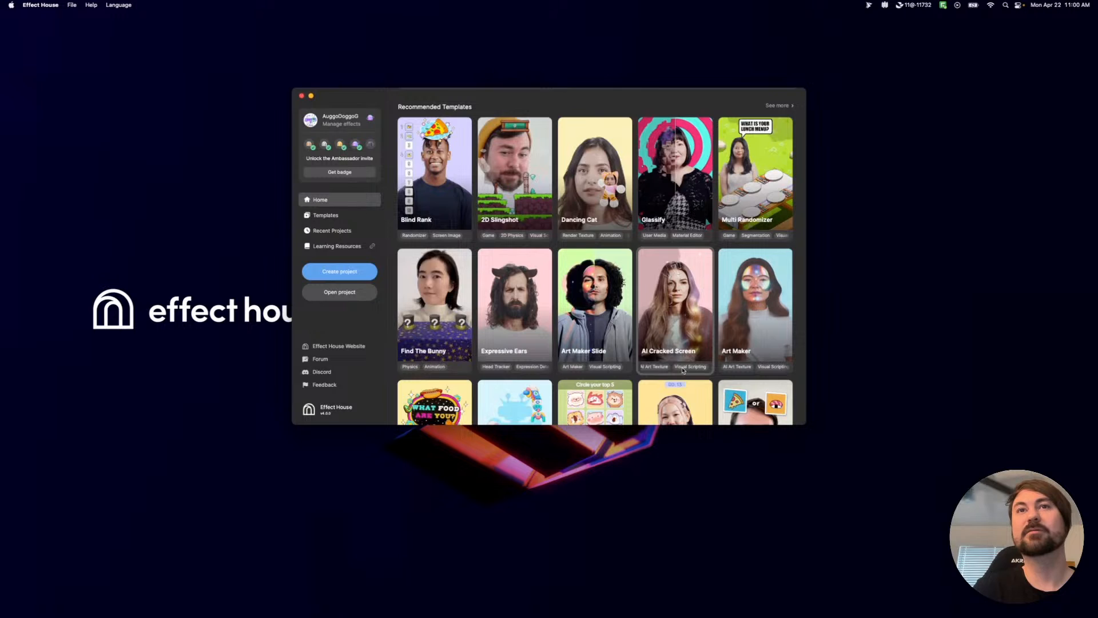
scroll(682, 371, "down", 10)
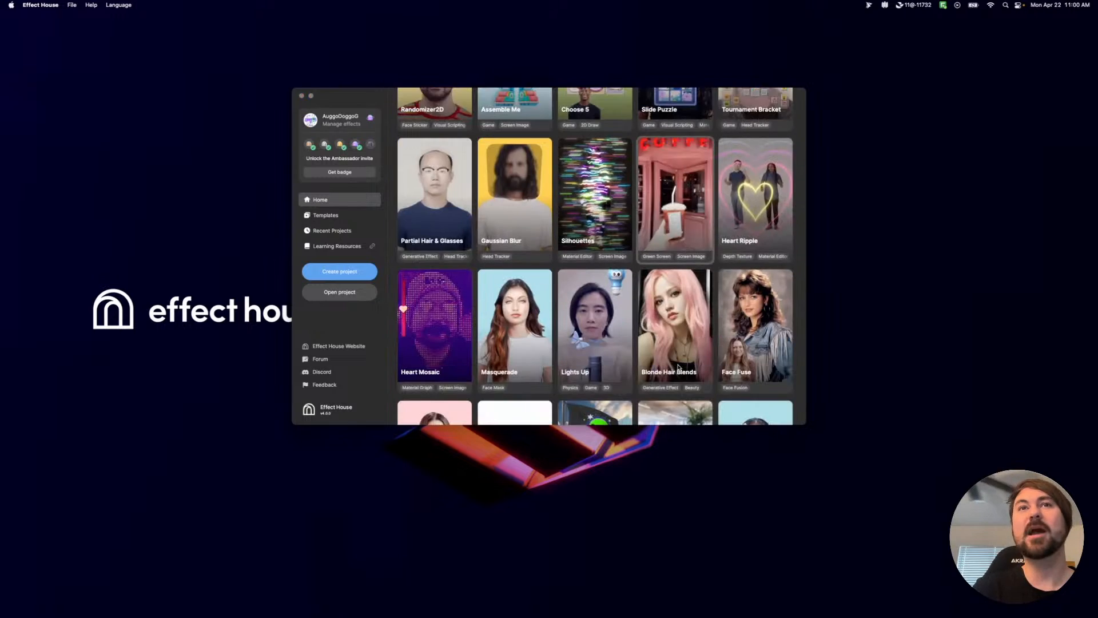
scroll(679, 368, "down", 10)
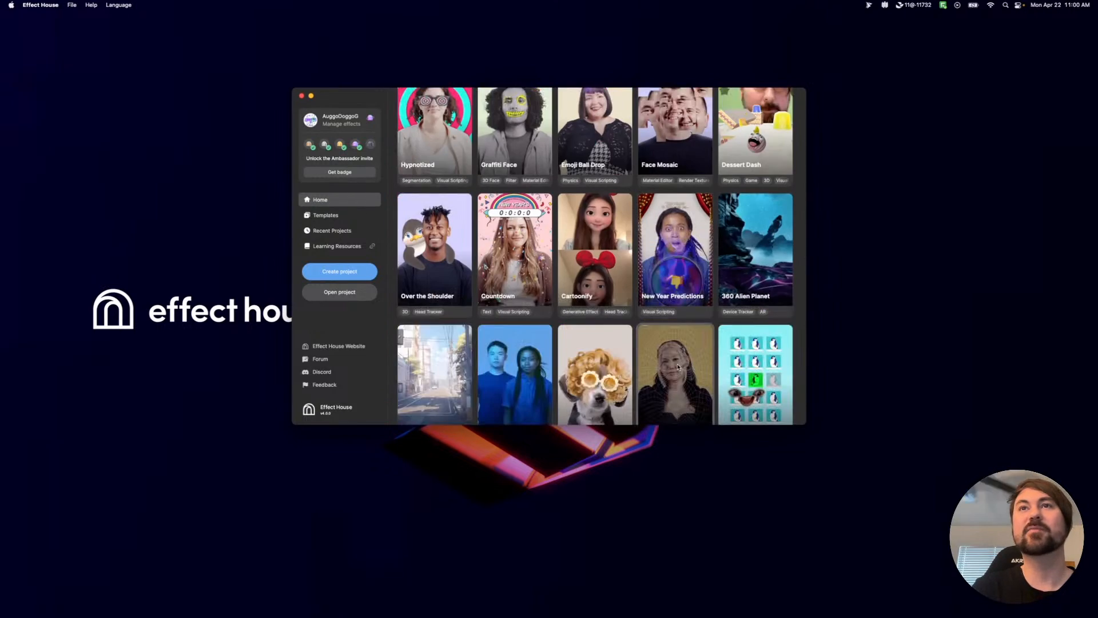
scroll(678, 366, "down", 7)
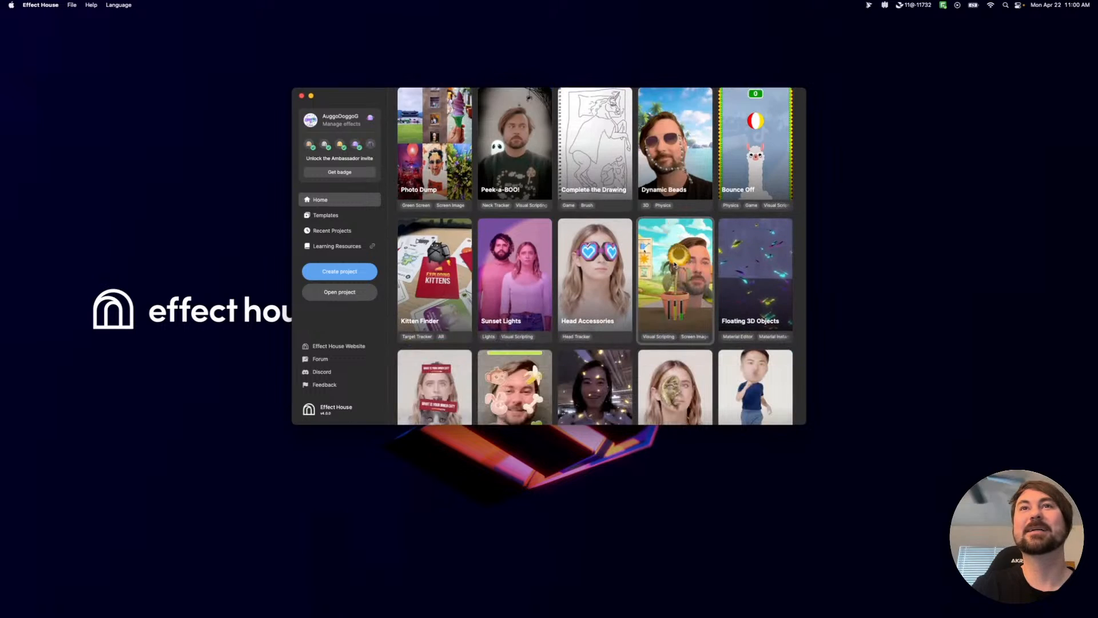
left_click(674, 268)
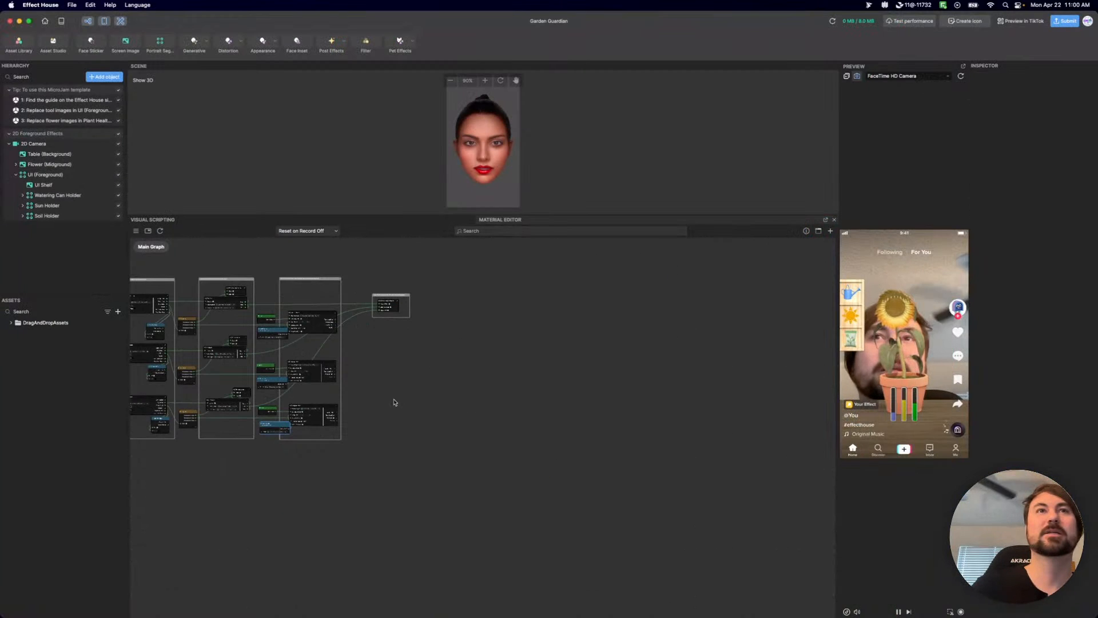
Examine the Garden Guardian Main Graph, from the Touch Drag and Drop group through the On Hover and Snap To Point groups.
left_click_drag(361, 438, 514, 472)
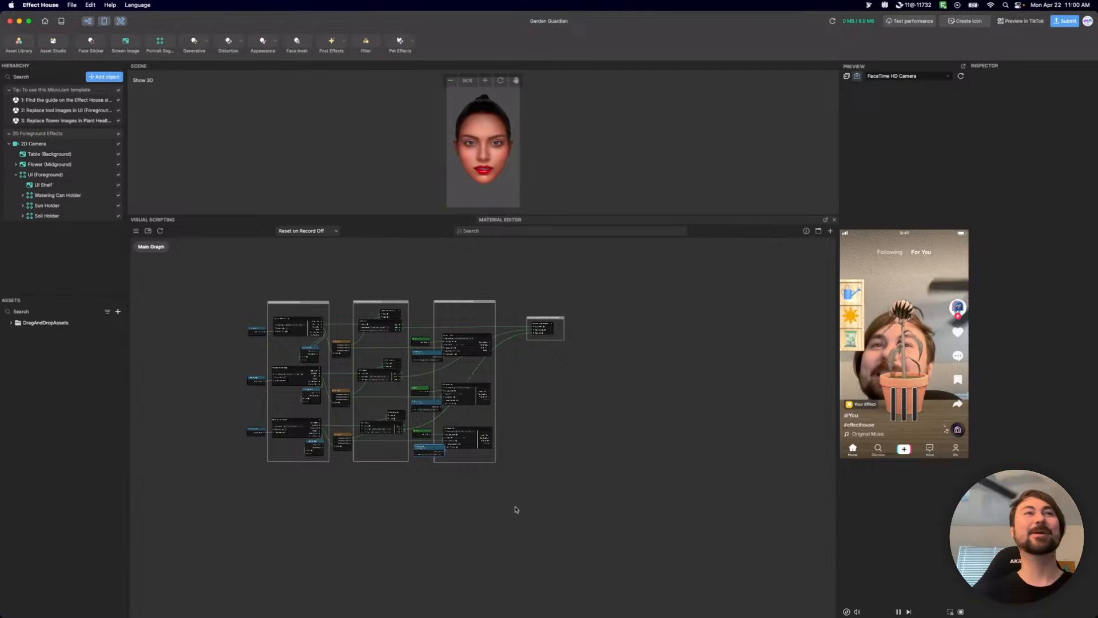
scroll(505, 486, "up", 10)
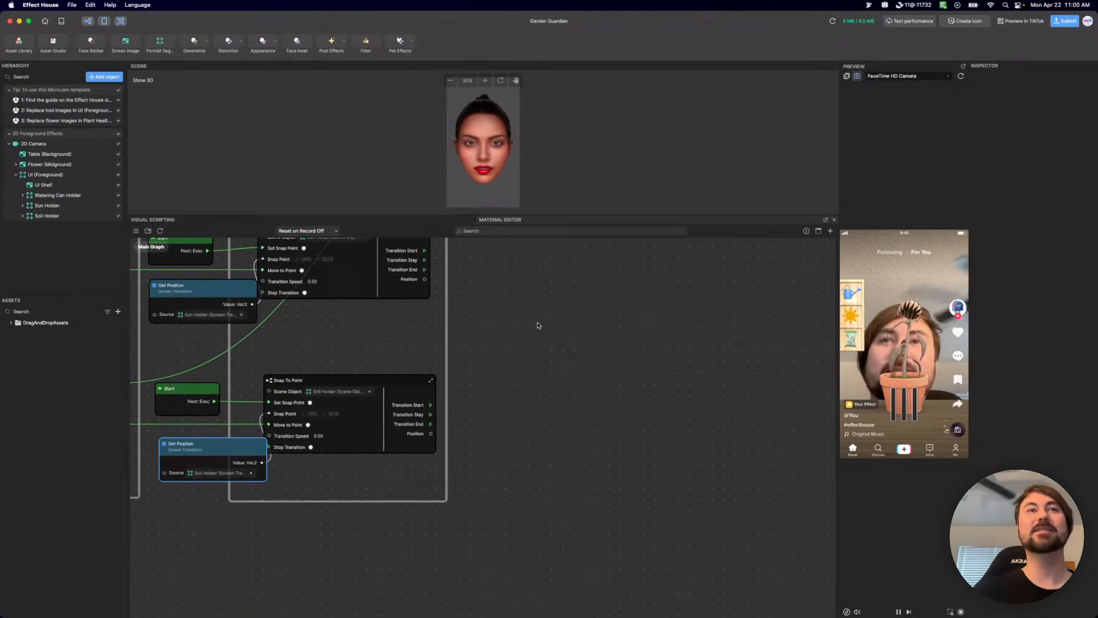
scroll(522, 368, "left", 8)
scroll(522, 368, "up", 5)
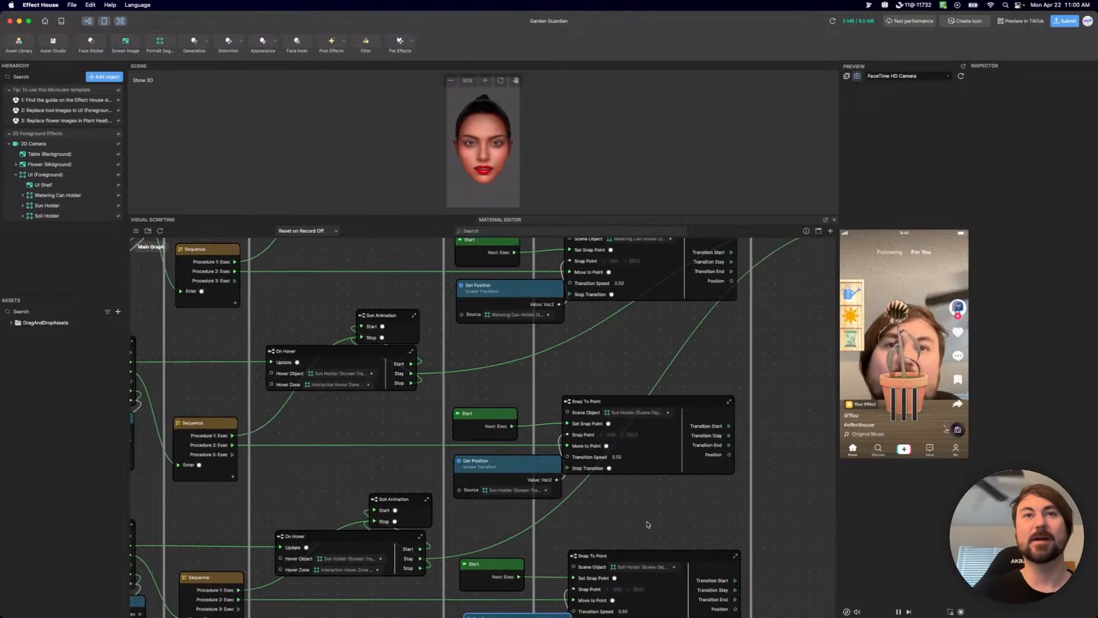
scroll(650, 524, "down", 10)
scroll(658, 504, "up", 5)
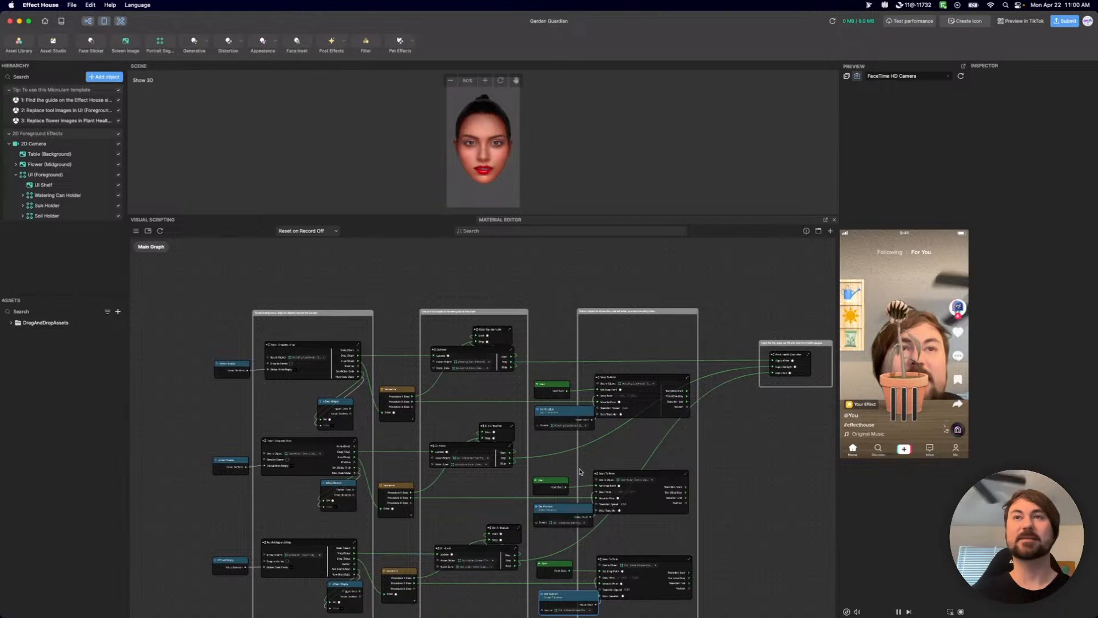
scroll(504, 469, "up", 10)
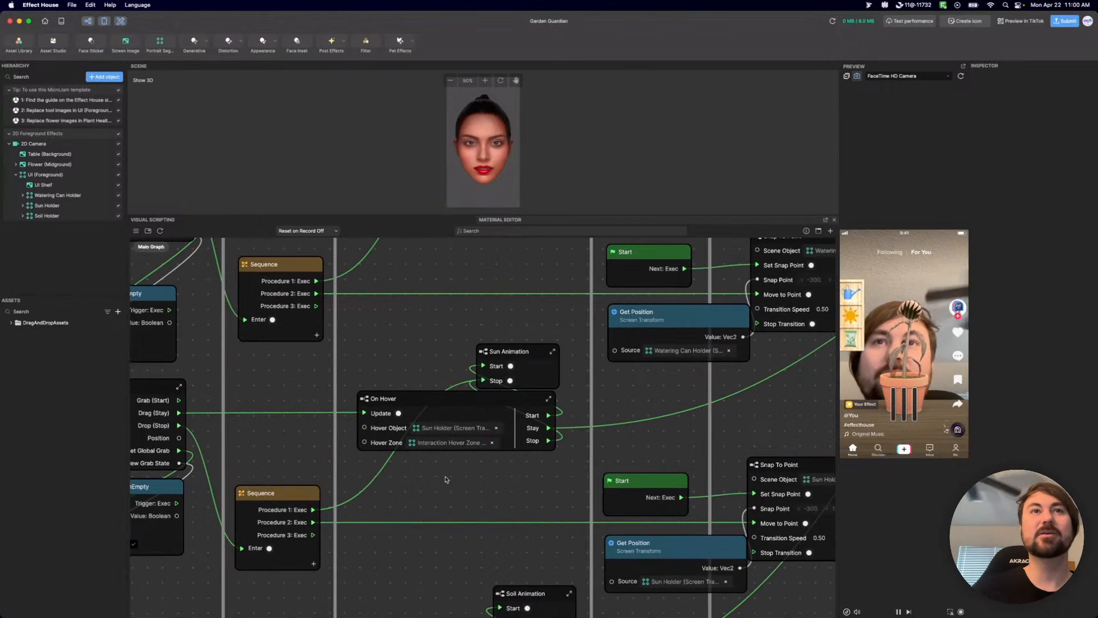
scroll(703, 533, "up", 5)
scroll(703, 533, "left", 5)
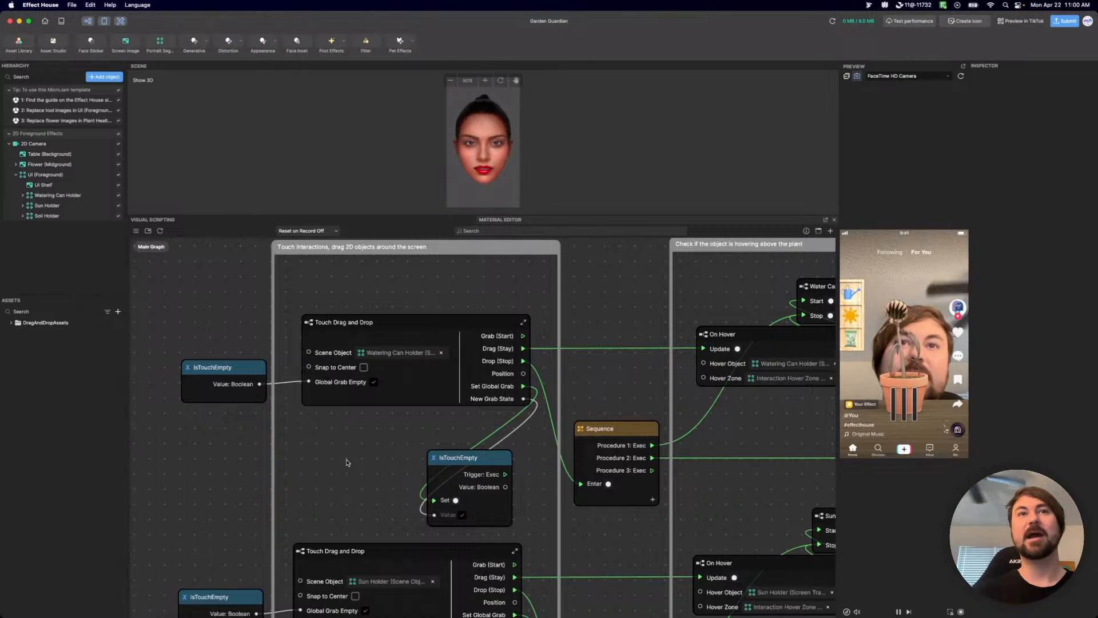
scroll(366, 439, "right", 5)
scroll(366, 439, "up", 1)
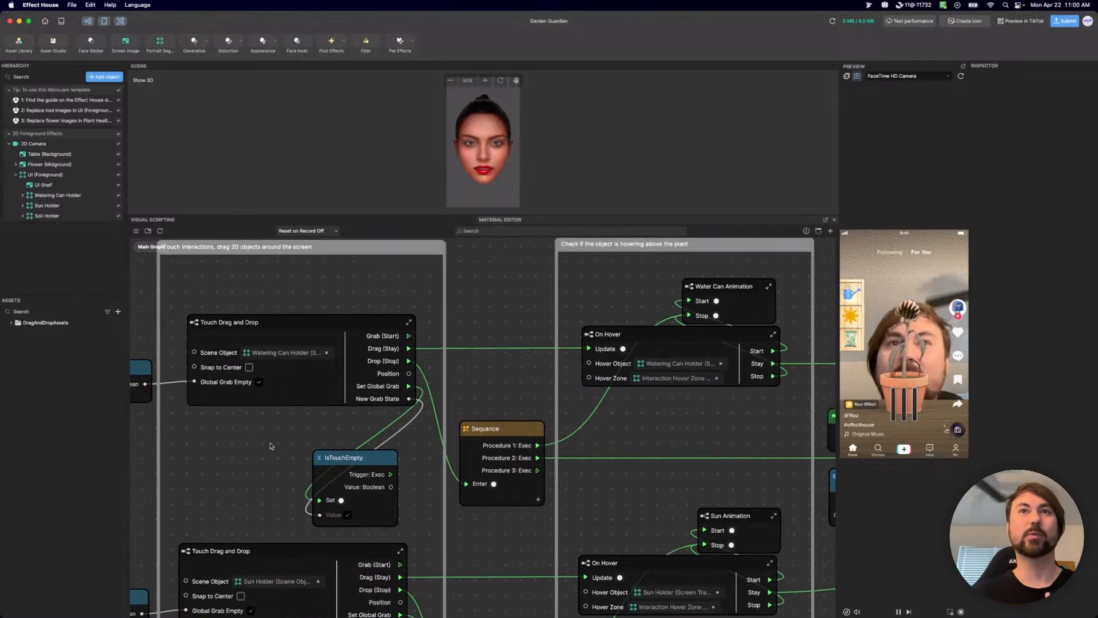
scroll(229, 398, "left", 3)
scroll(228, 399, "up", 1)
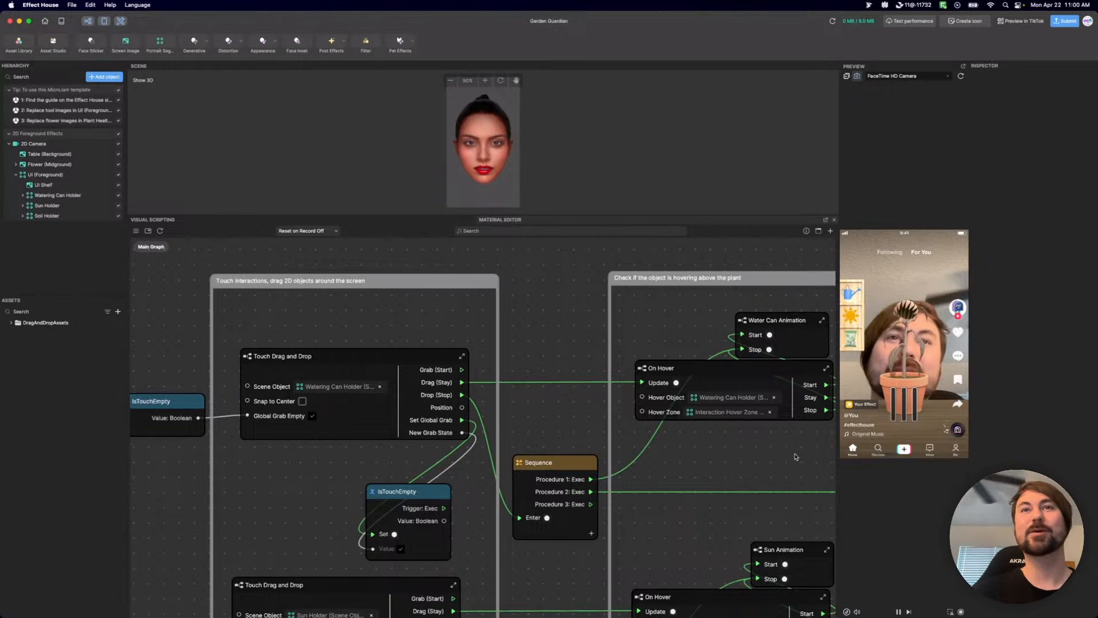
Nudge the Watering Can's On Hover node slightly closer to its Touch Drag and Drop node, keeping the two aligned.
mouse_move(741, 371)
left_mouse_down()
mouse_move(702, 372)
mouse_move(735, 364)
left_mouse_up()
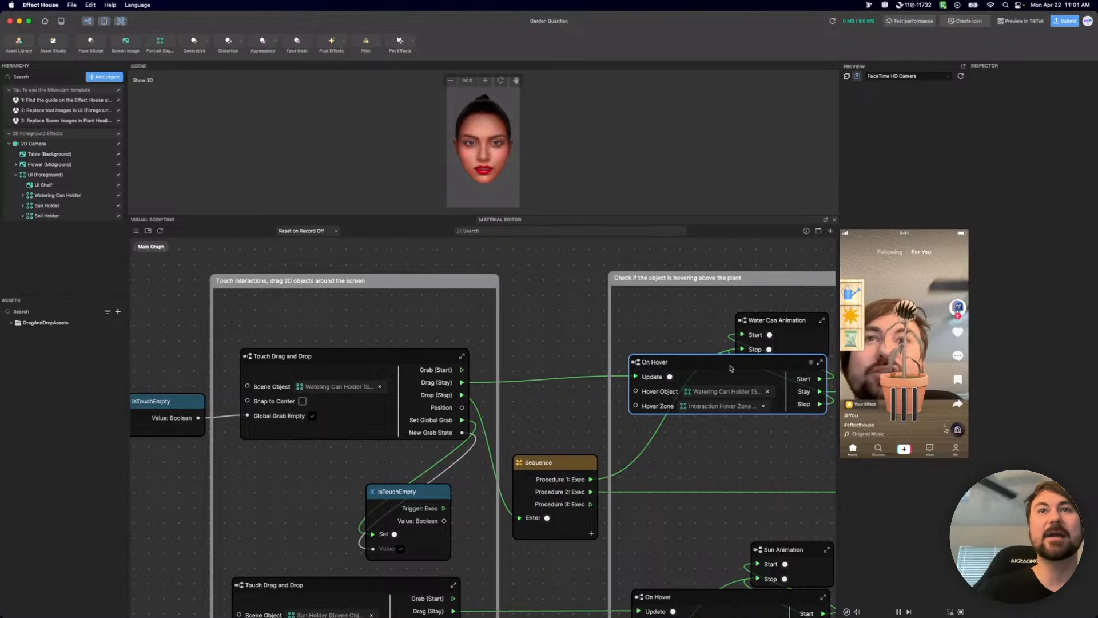
mouse_move(729, 367)
left_mouse_down()
mouse_move(715, 373)
mouse_move(730, 375)
left_mouse_up()
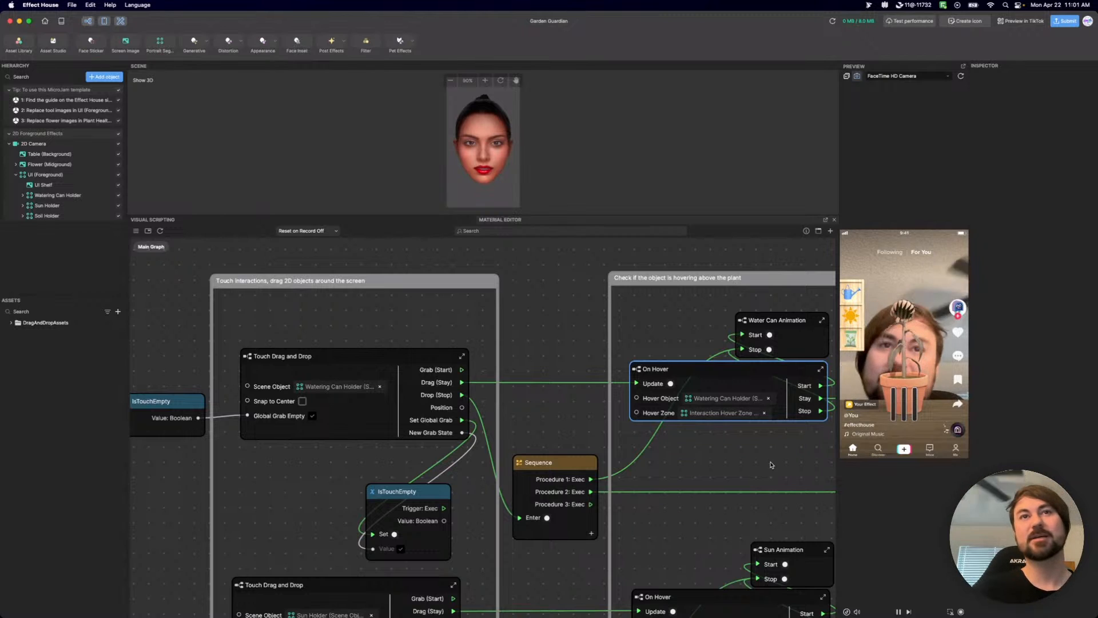
scroll(770, 464, "down", 5)
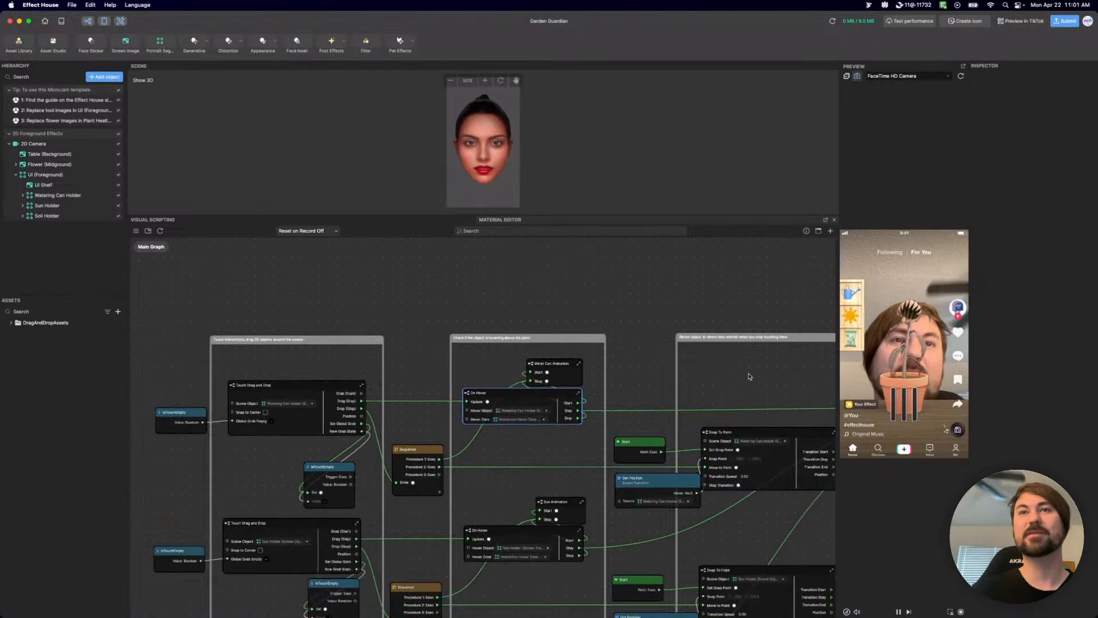
scroll(745, 369, "right", 5)
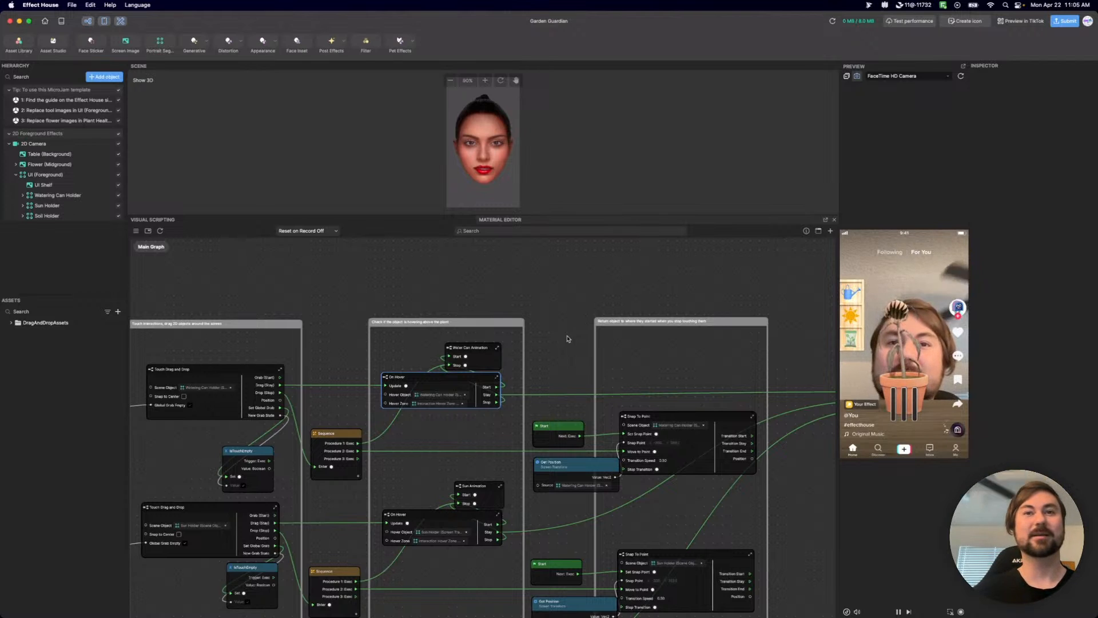
Look inside a Touch Drag and Drop subgraph to see its nodes, and return to the Main Graph.
middle_click_drag(590, 334, 599, 141)
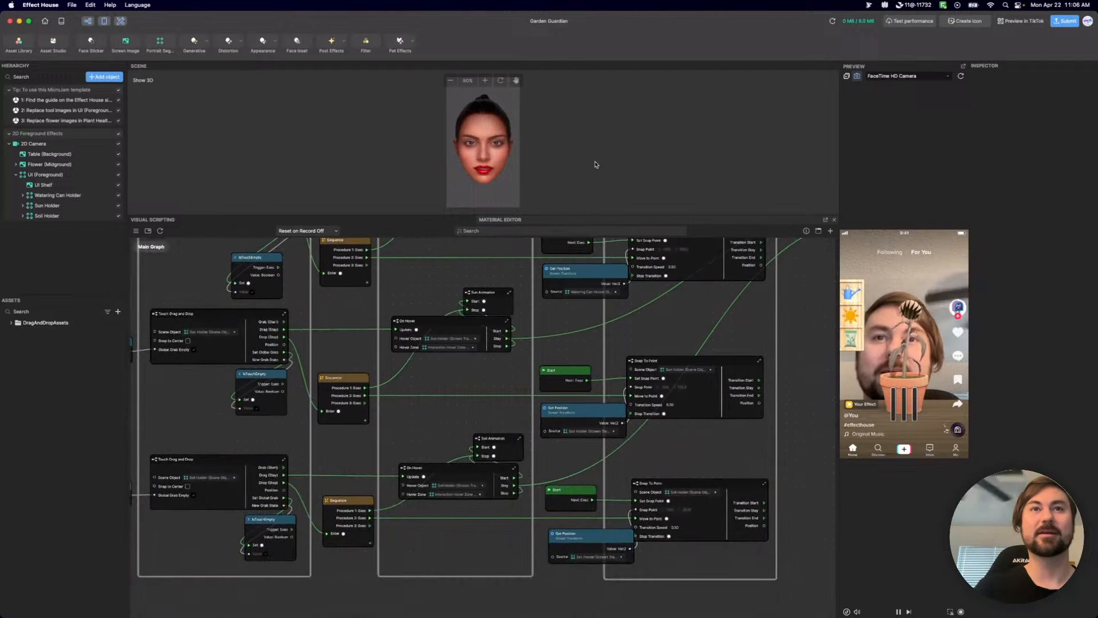
middle_click_drag(424, 279, 443, 402)
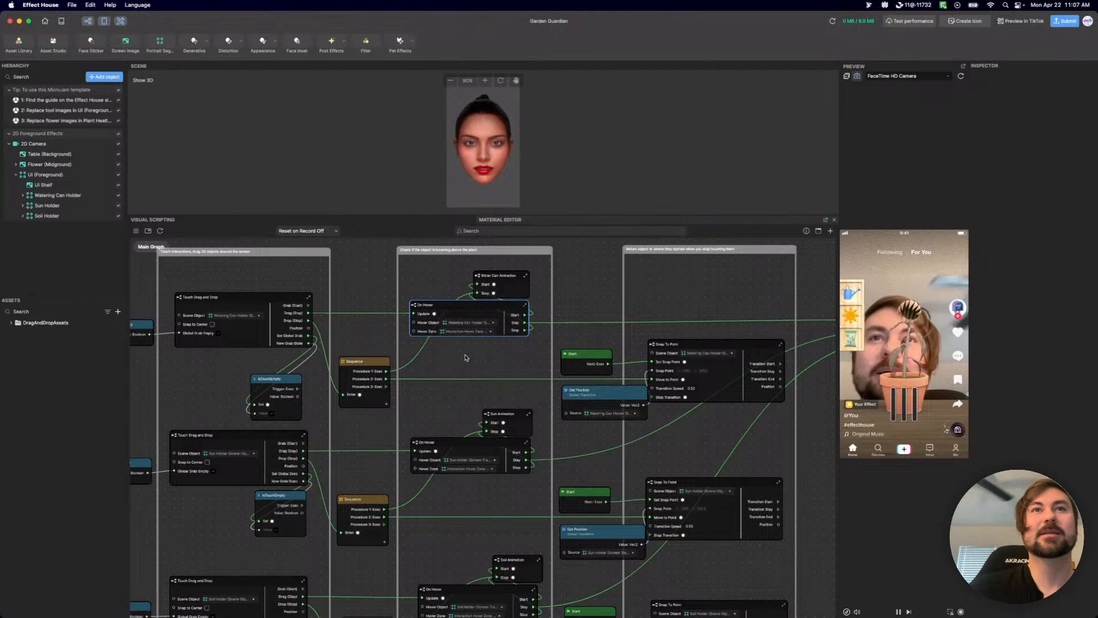
middle_click_drag(458, 354, 570, 382)
scroll(339, 306, "up", 5)
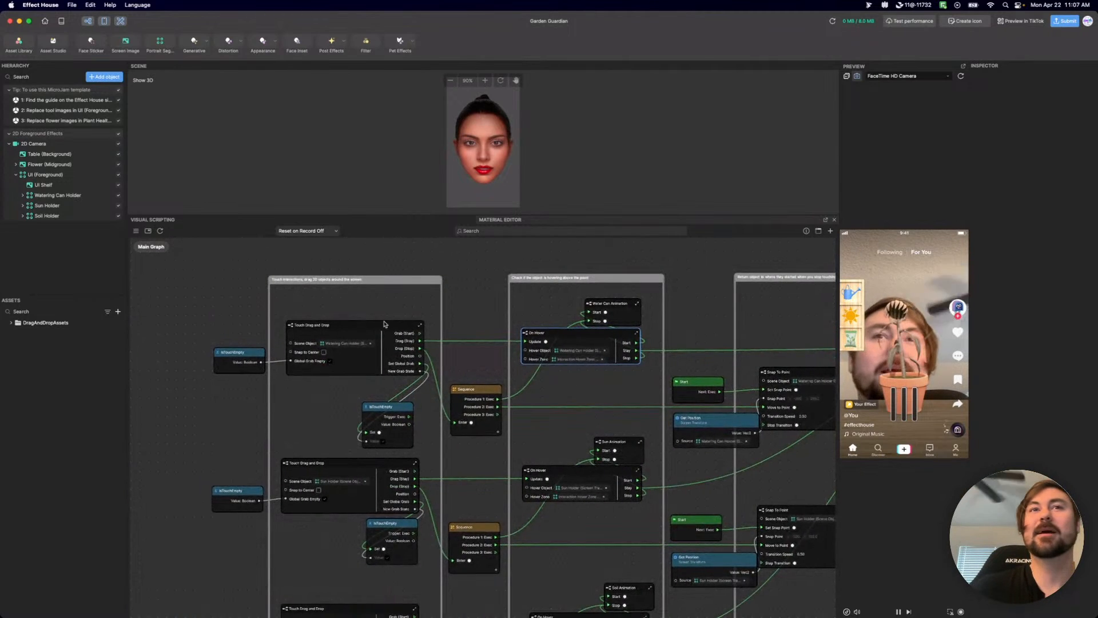
double_click(251, 339)
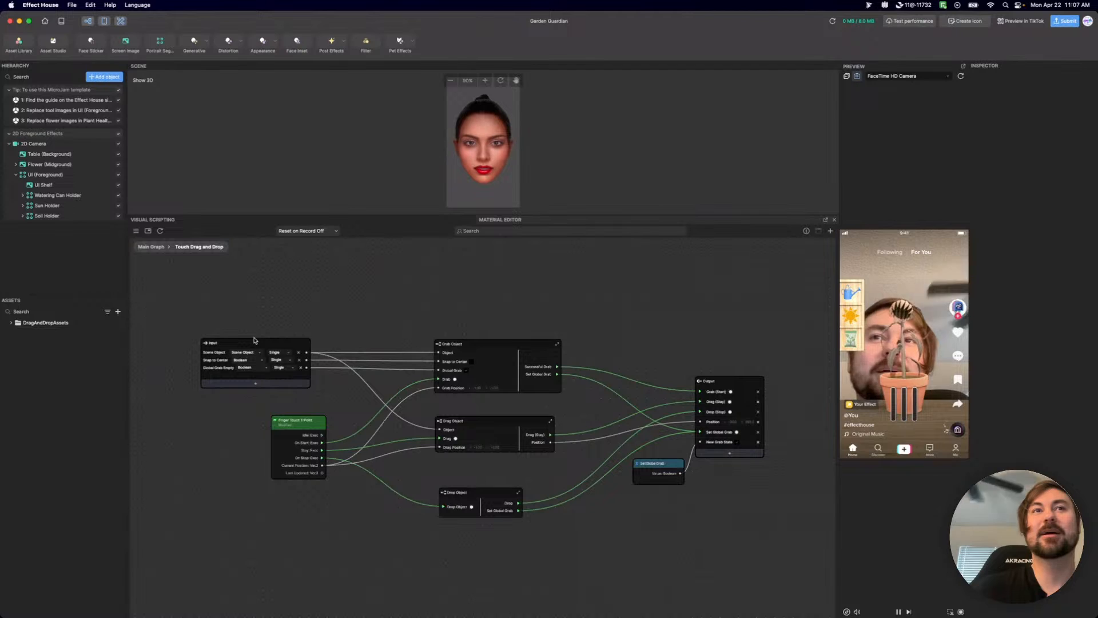
left_click(151, 246)
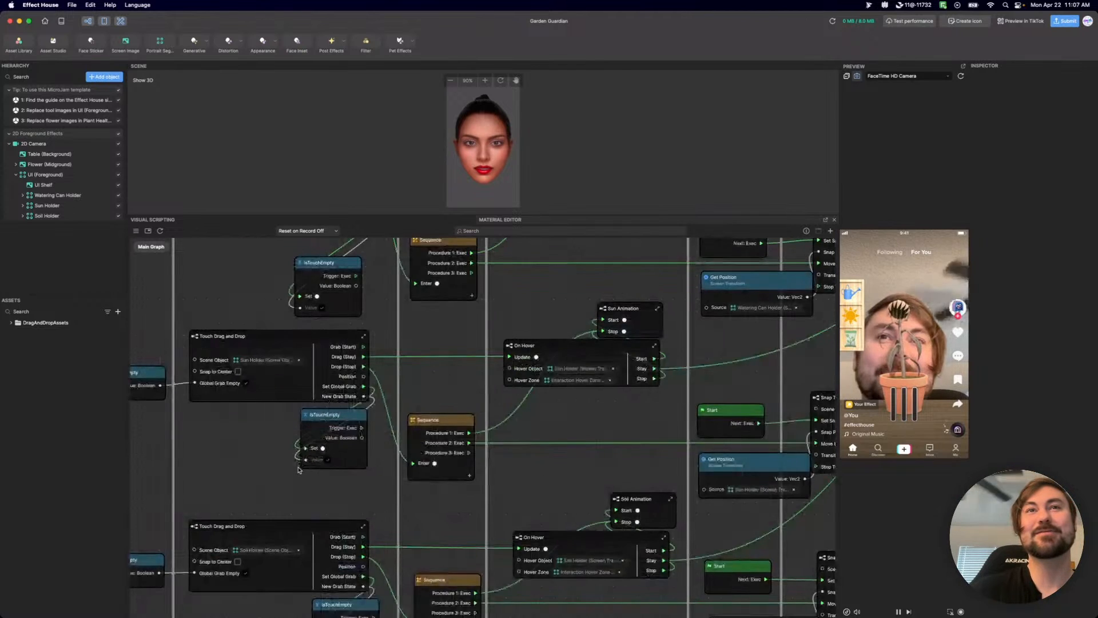
Compare the repeated Touch Drag and Drop, On Hover and Snap To Point subgraphs across the Main Graph's comment groups.
scroll(299, 466, "up", 5)
scroll(239, 467, "up", 5)
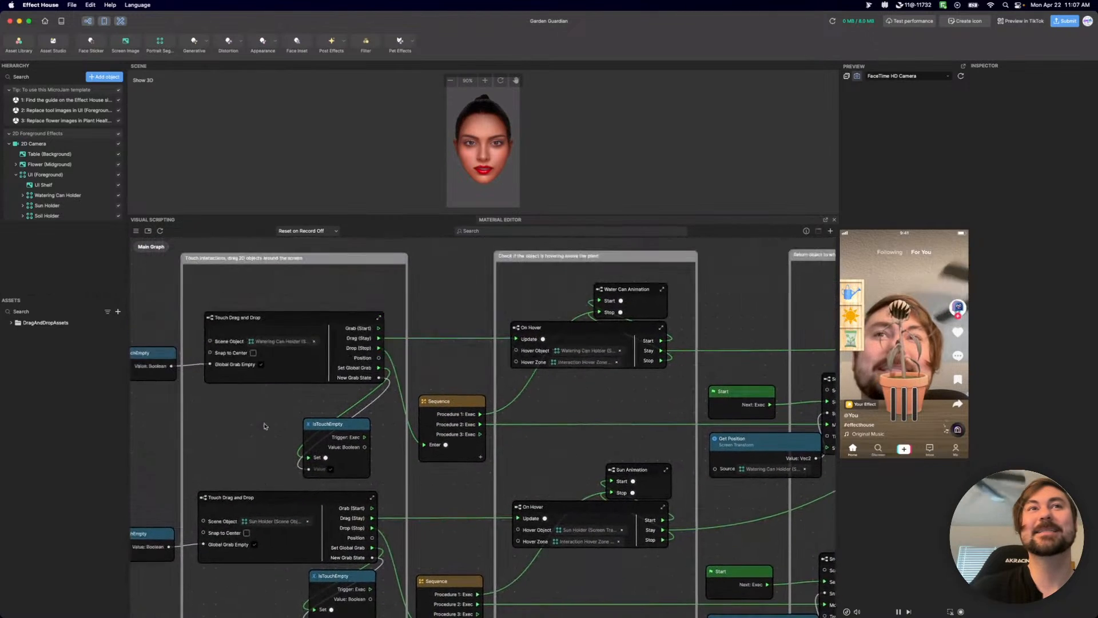
scroll(633, 404, "down", 1)
scroll(633, 404, "right", 5)
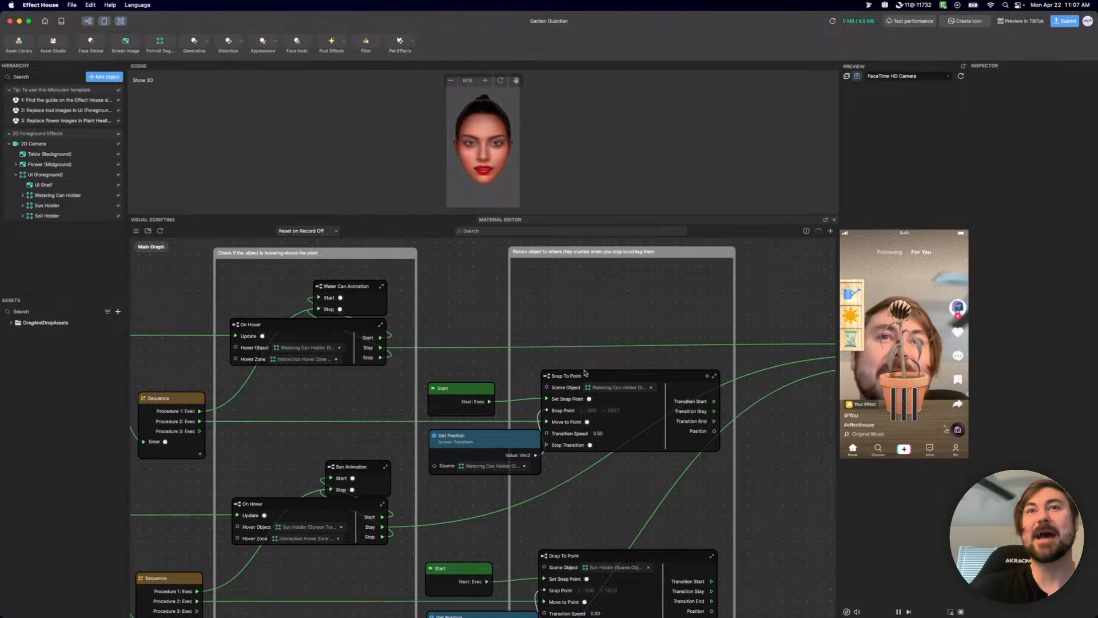
middle_click_drag(304, 389, 554, 388)
scroll(450, 393, "down", 3)
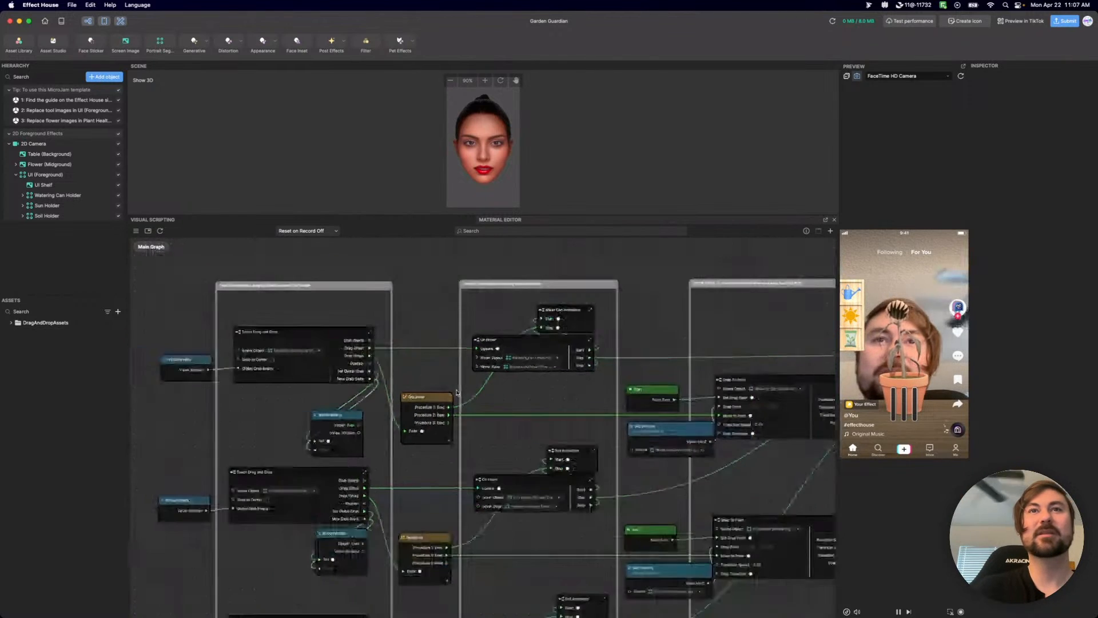
scroll(240, 343, "down", 3)
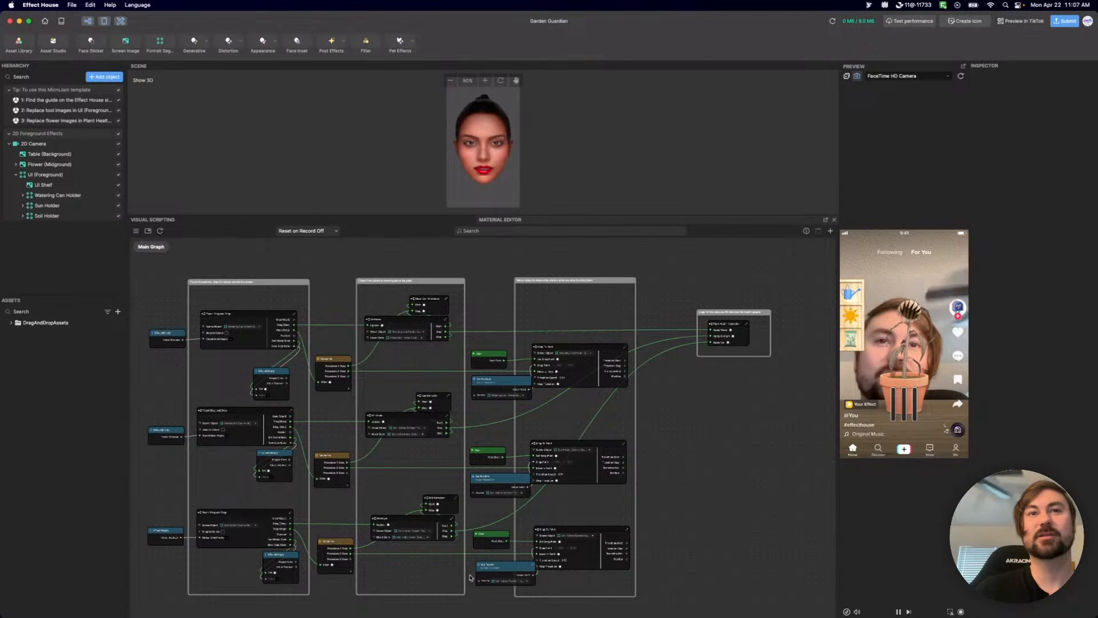
Raise the Sun Animation node slightly above the Sun Holder's On Hover node.
scroll(452, 549, "up", 5)
left_click_drag(419, 427, 419, 416)
middle_click_drag(421, 343, 391, 510)
left_click_drag(369, 328, 372, 307)
scroll(400, 371, "down", 5)
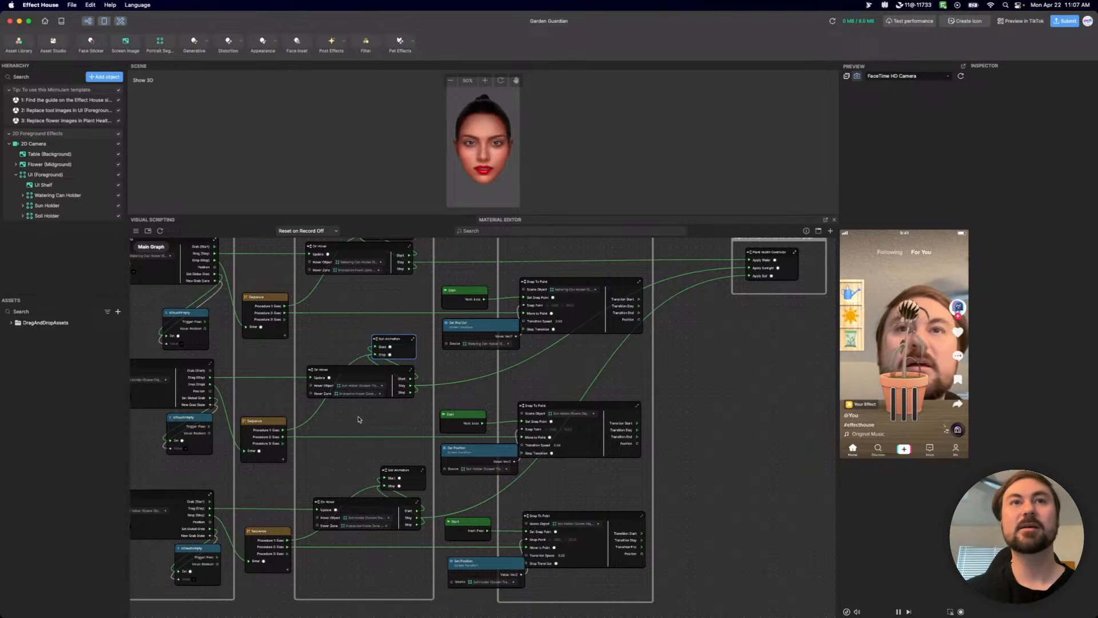
scroll(360, 420, "down", 5)
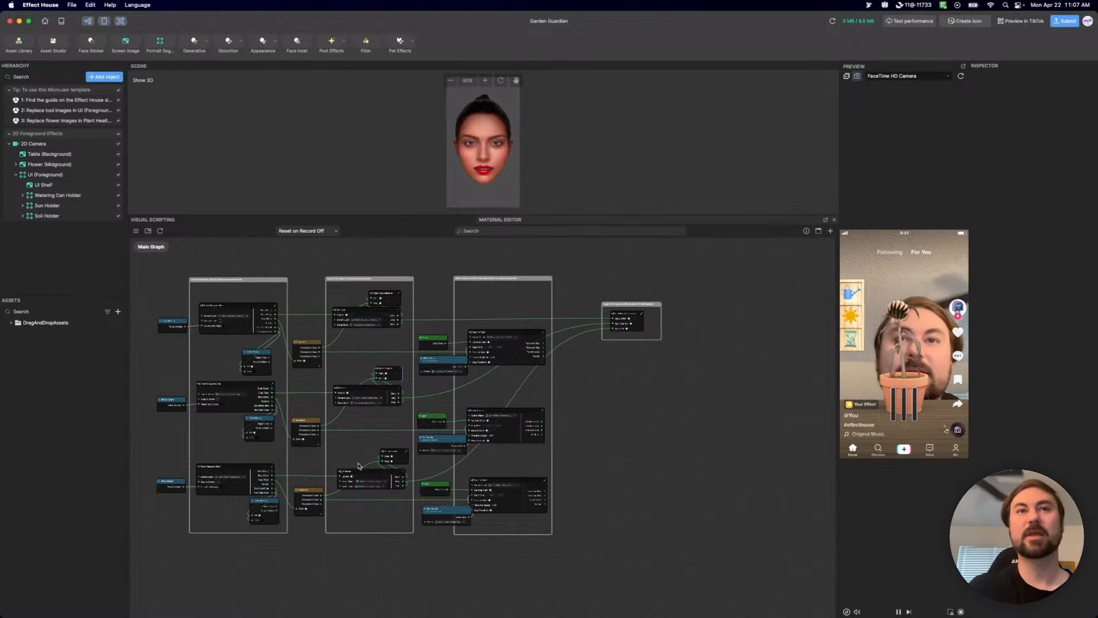
Move the Soil Animation node out past the far side of the Snap To Point comment group.
scroll(358, 466, "up", 3)
left_click_drag(402, 449, 691, 454)
scroll(292, 472, "up", 3)
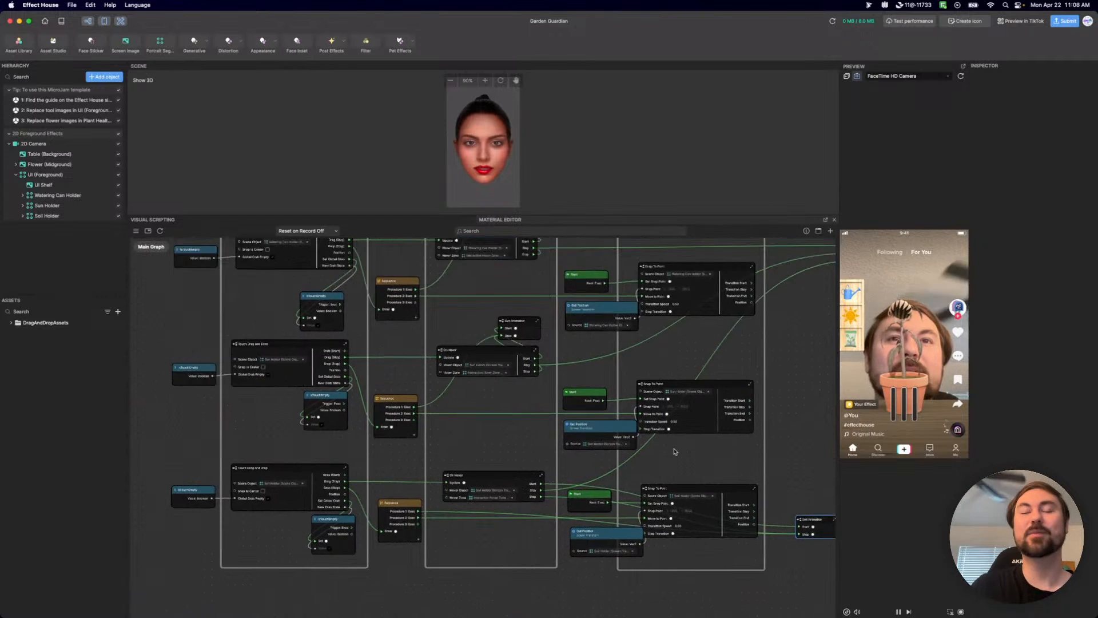
scroll(323, 515, "up", 3)
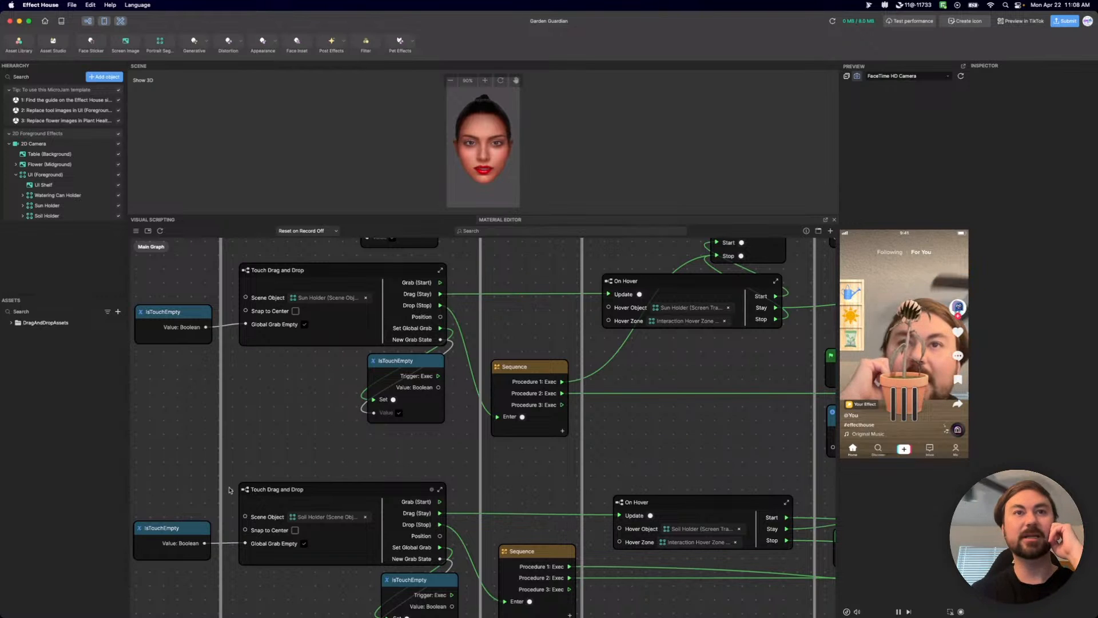
left_click(298, 497)
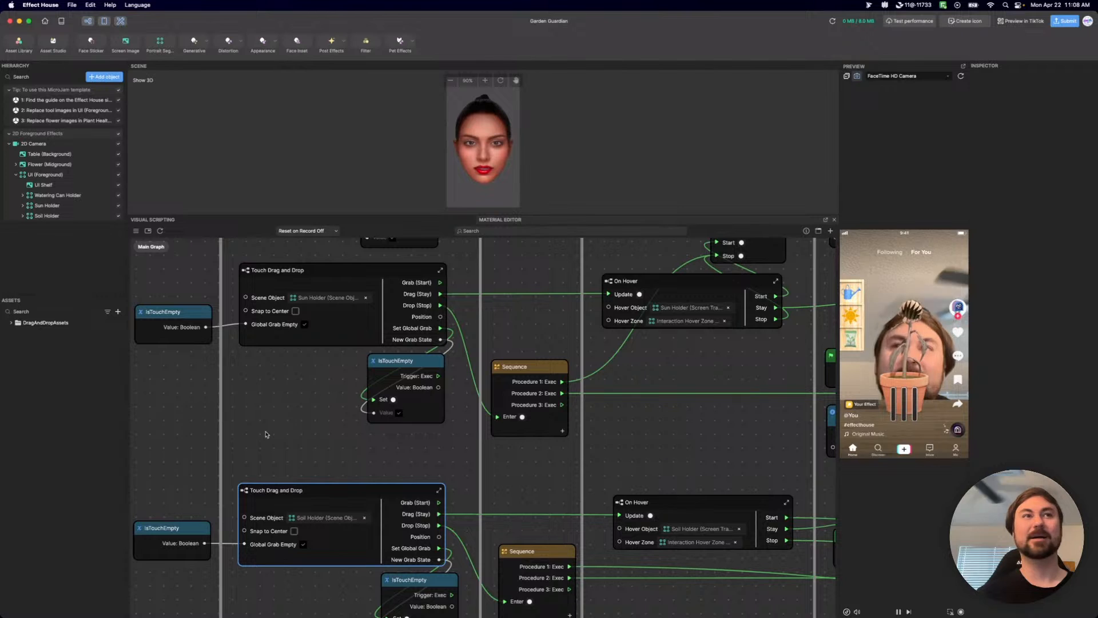
scroll(276, 457, "down", 3)
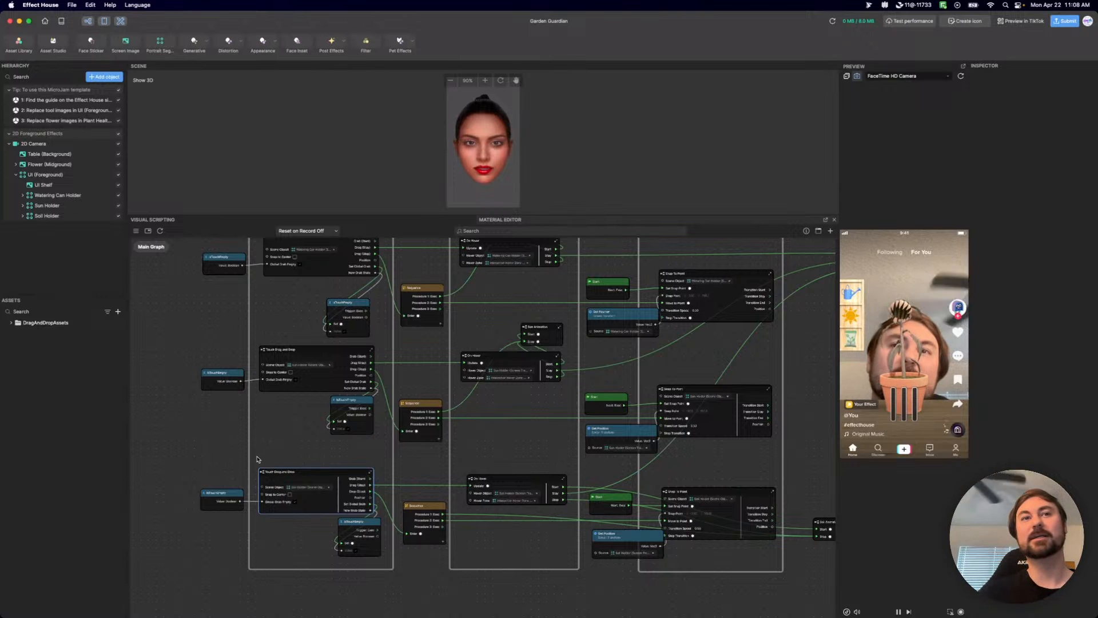
scroll(248, 458, "up", 1)
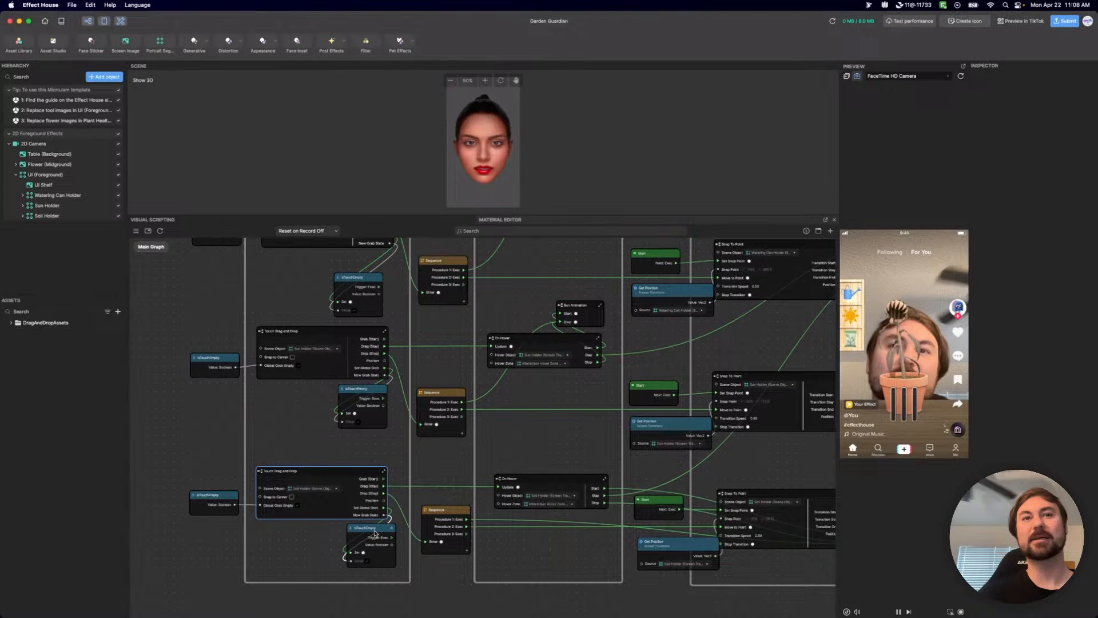
scroll(503, 592, "right", 3)
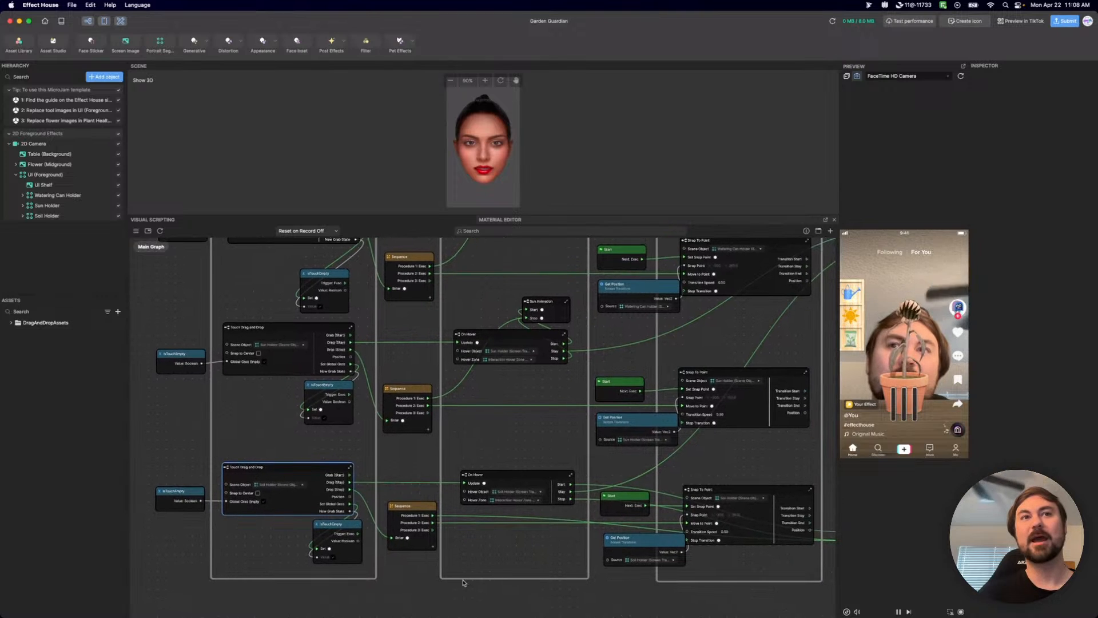
Create a subgraph from the Soil Holder row's nodes, from its first IsTouchEmpty through Snap To Point, leaving out Soil Animation.
left_click_drag(177, 456, 809, 578)
scroll(784, 560, "right", 1)
scroll(784, 559, "down", 1)
scroll(784, 560, "right", 3)
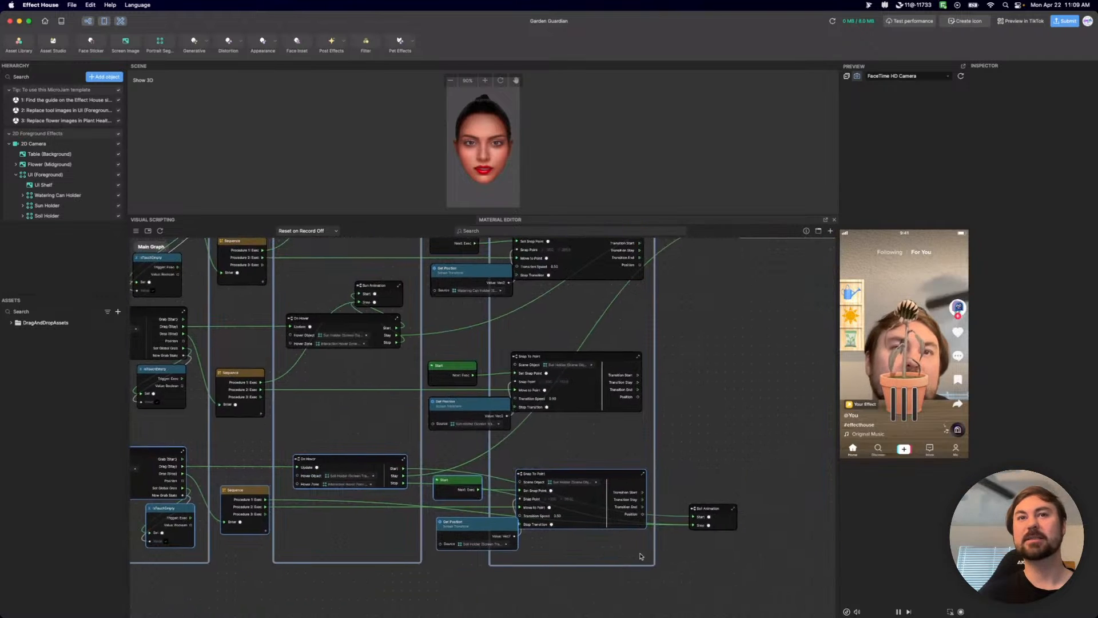
scroll(744, 564, "left", 1)
left_click_drag(690, 569, 157, 465)
scroll(197, 461, "down", 1)
scroll(319, 442, "left", 3)
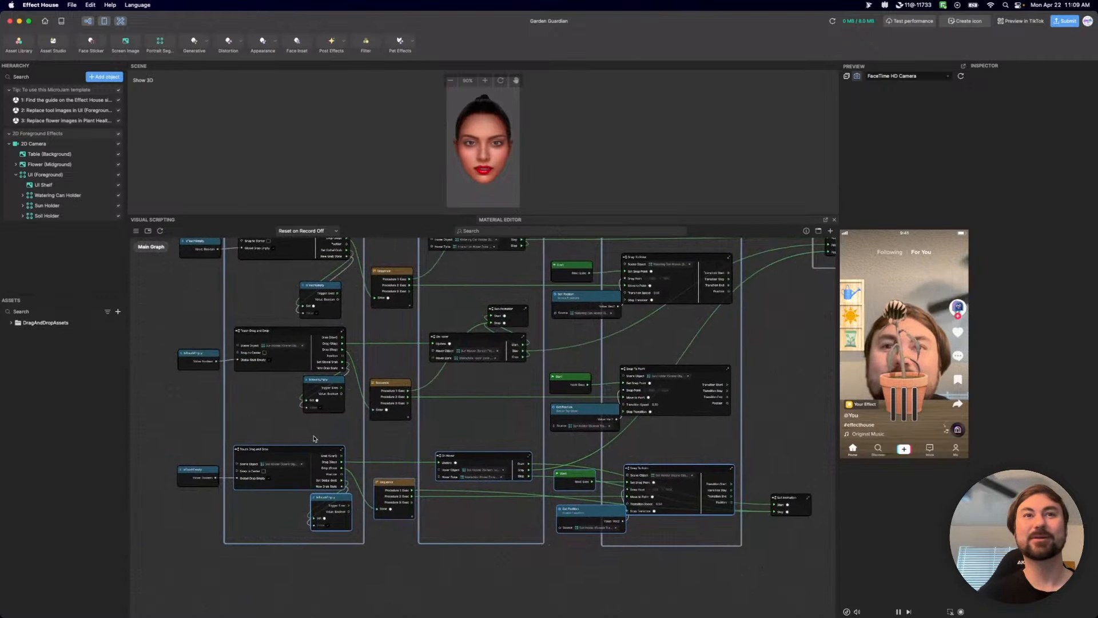
left_click_drag(200, 440, 716, 532)
right_click(698, 472)
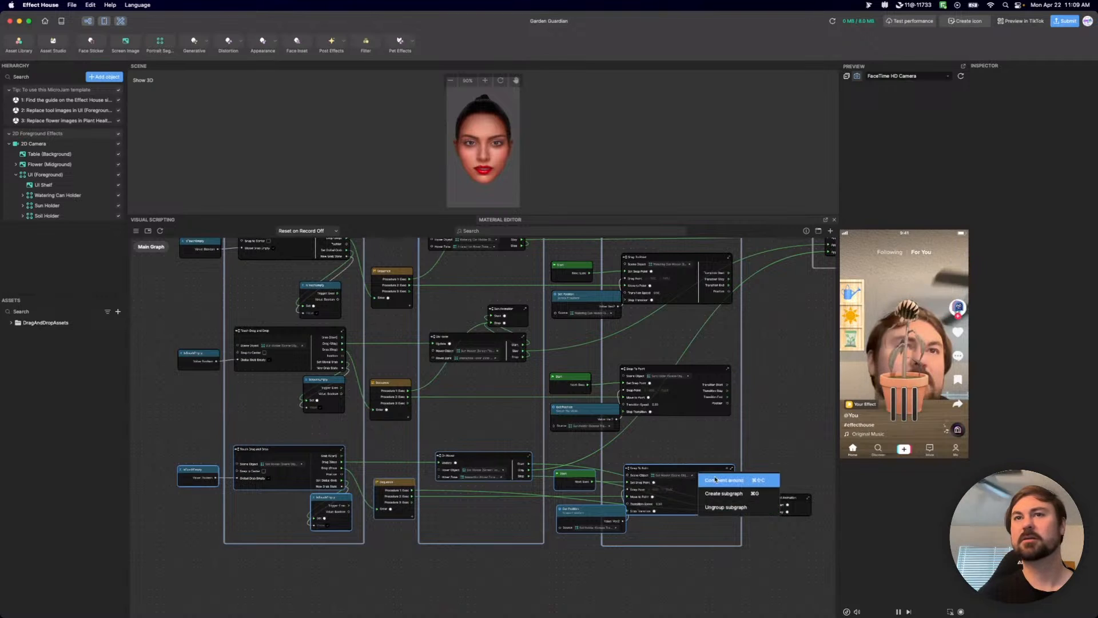
left_click(736, 494)
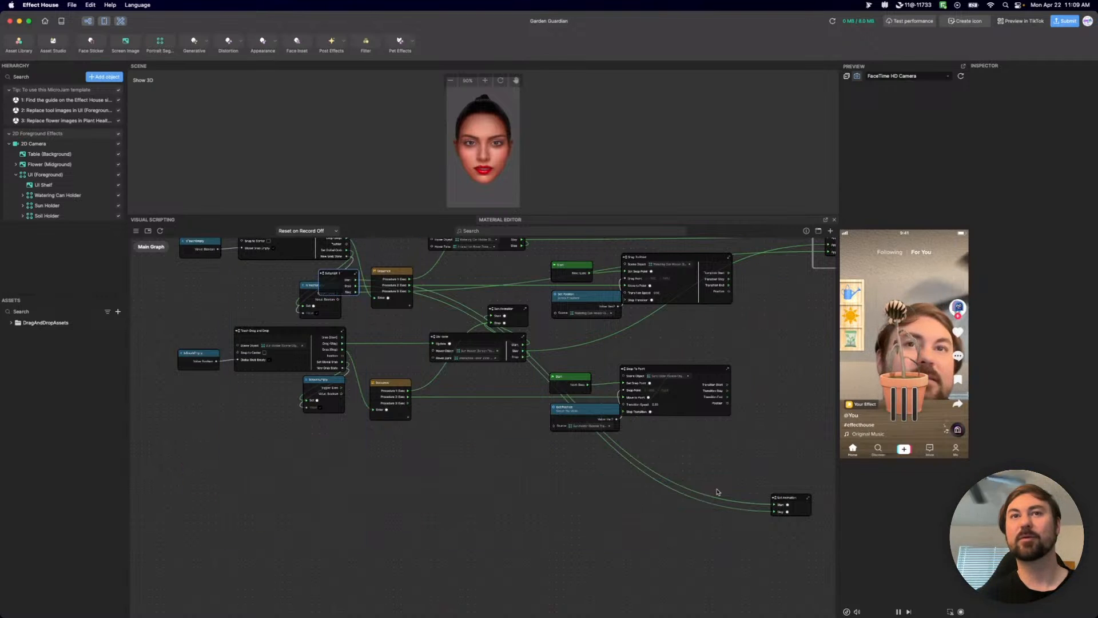
Move the new subgraph below the Sun Holder's row and line up the Soil Animation node with it.
left_click_drag(337, 275, 476, 485)
scroll(458, 371, "up", 3)
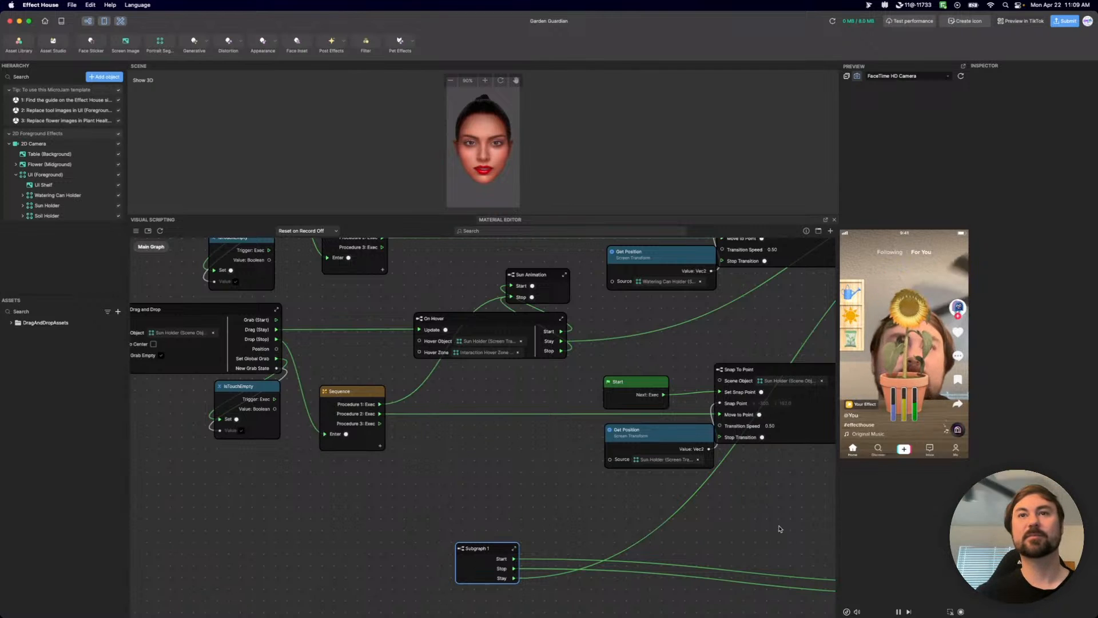
scroll(781, 529, "right", 5)
left_click_drag(797, 528, 777, 507)
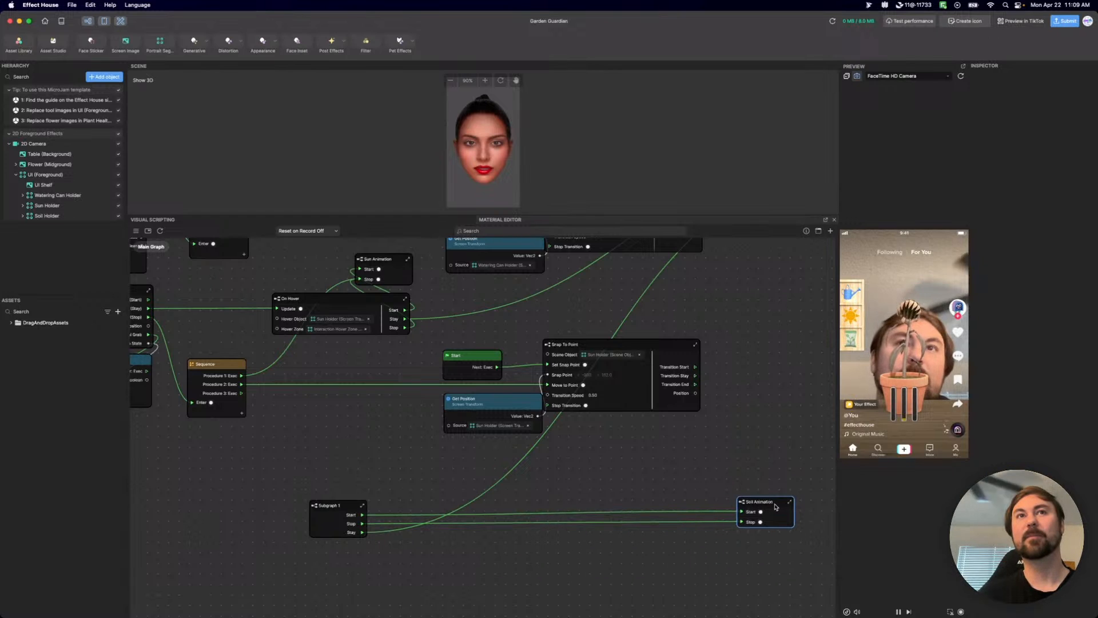
Open the new subgraph and move its Input node to the left of the first IsTouchEmpty node.
scroll(753, 502, "down", 5)
scroll(750, 501, "up", 3)
scroll(535, 507, "up", 3)
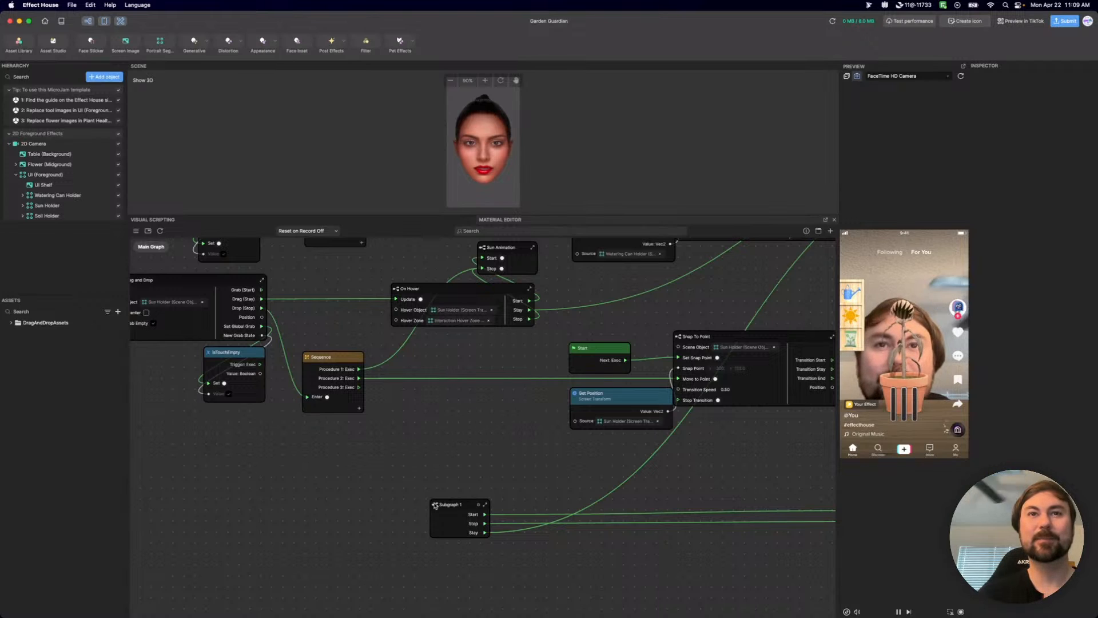
scroll(432, 504, "down", 5)
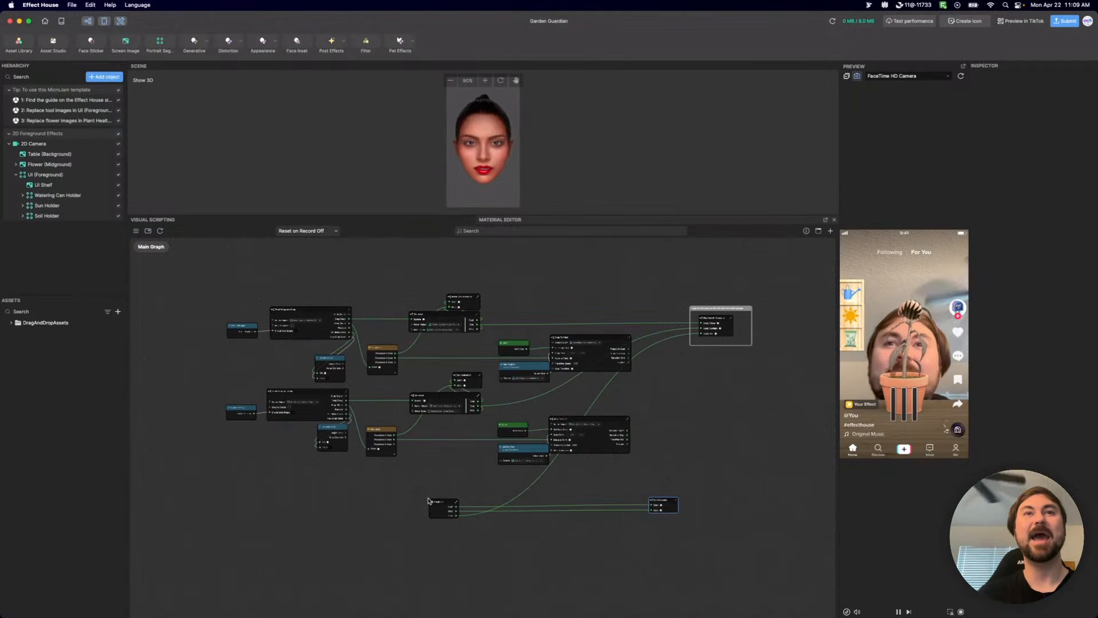
scroll(434, 497, "up", 4)
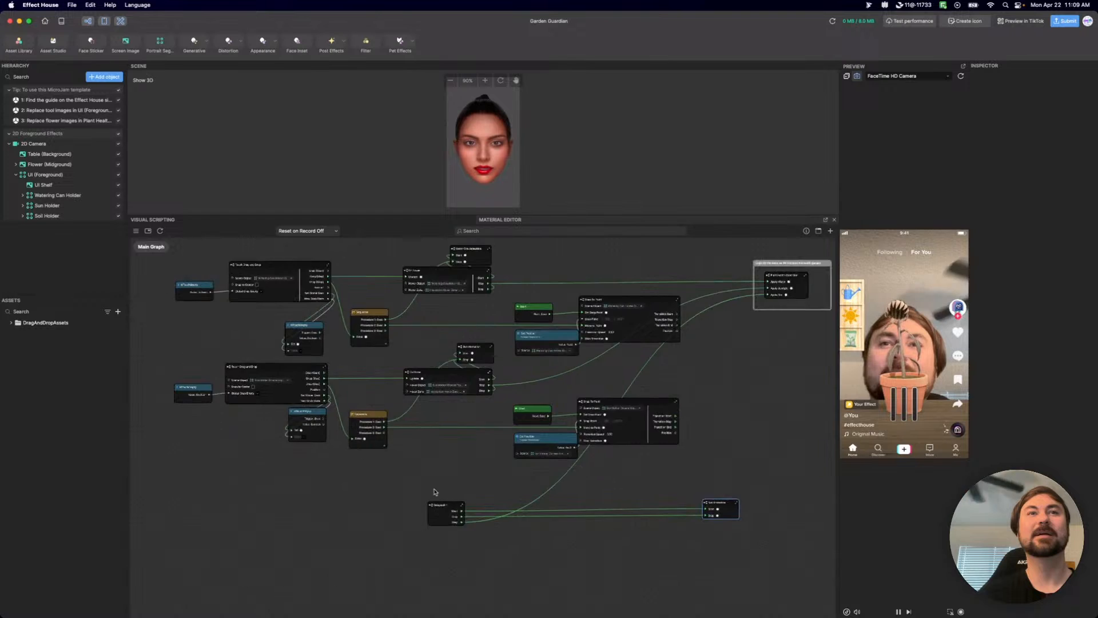
double_click(435, 516)
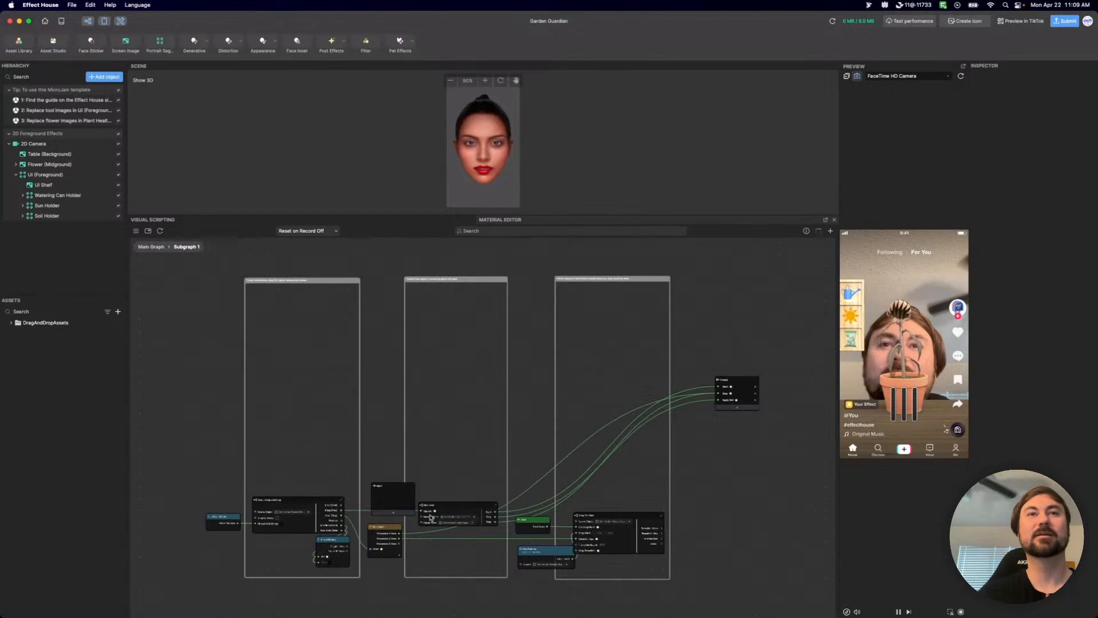
scroll(286, 489, "up", 5)
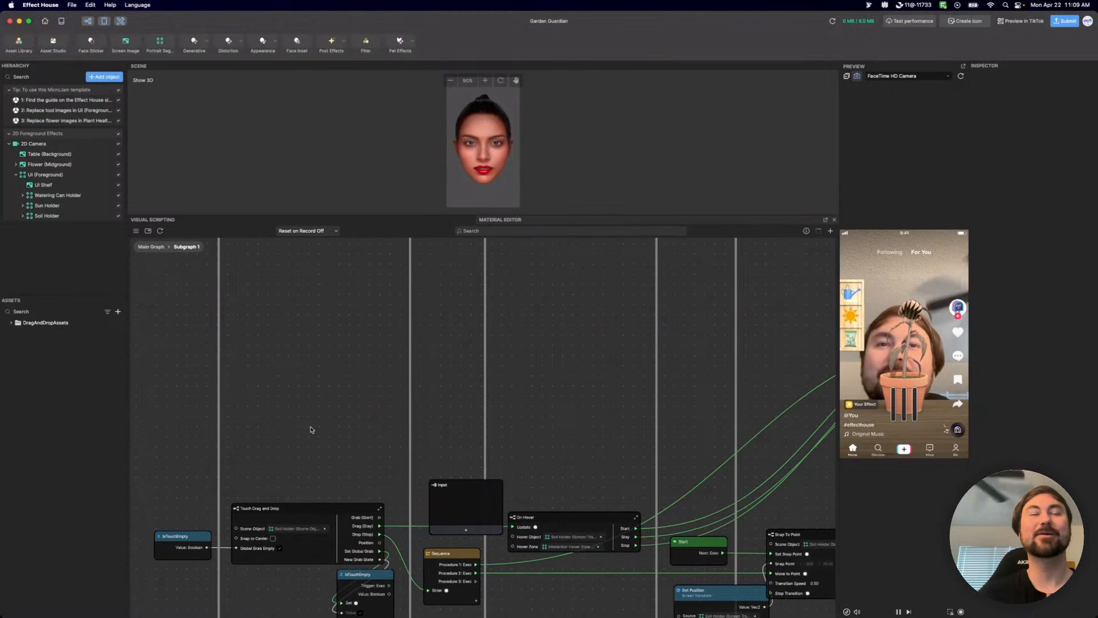
scroll(312, 429, "down", 5)
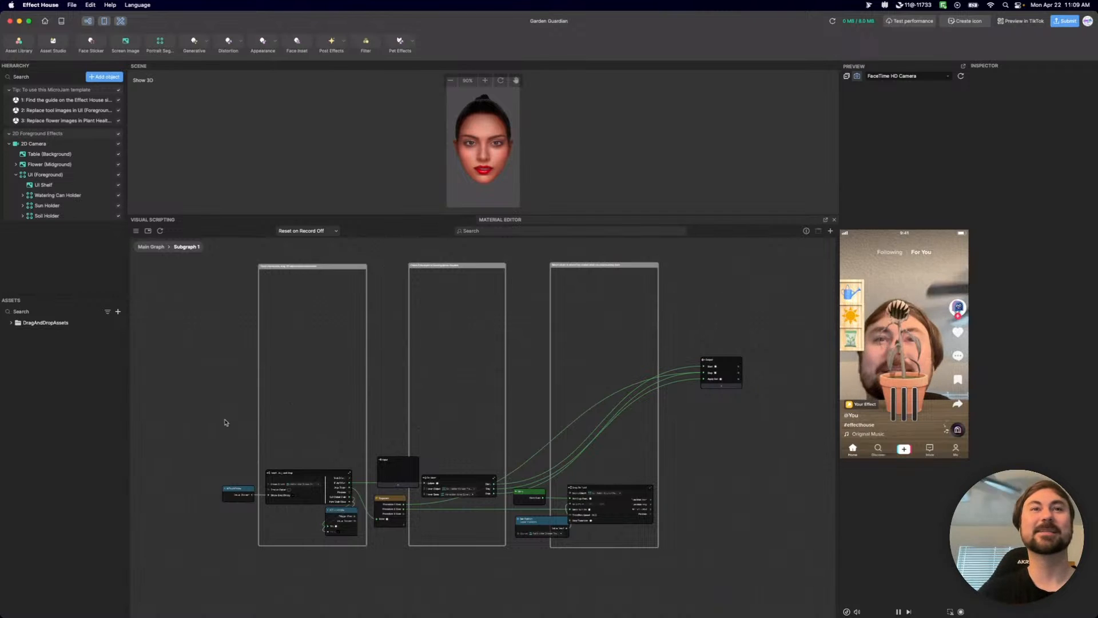
middle_click_drag(333, 432, 369, 319)
left_click_drag(435, 358, 234, 361)
scroll(271, 354, "up", 5)
middle_click_drag(270, 330, 382, 328)
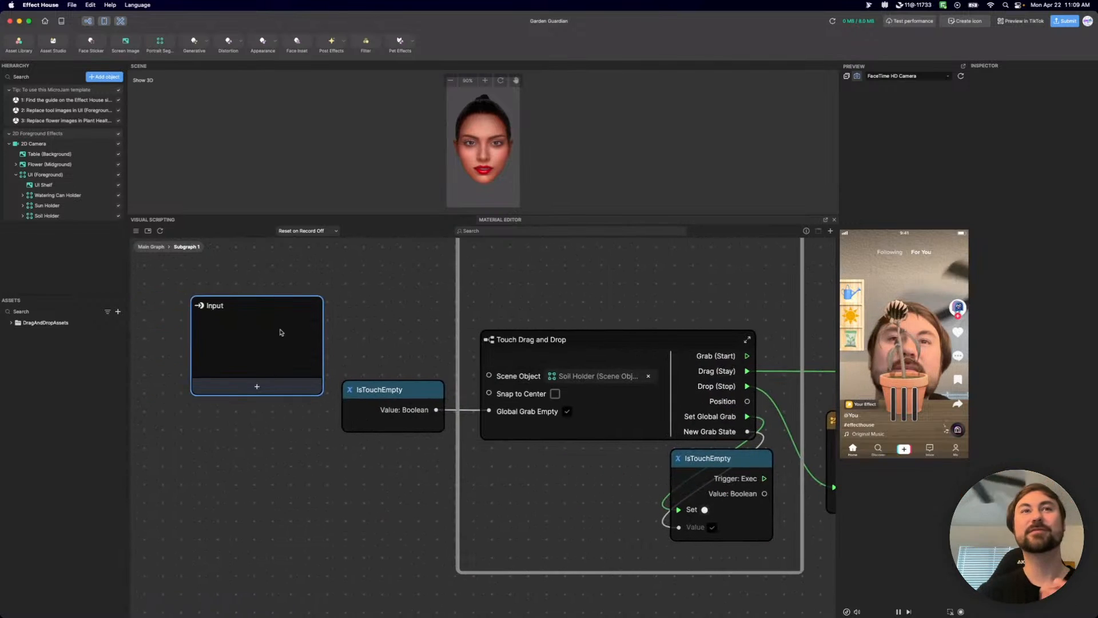
Add three inputs to the subgraph's Input node and shift the node slightly away from IsTouchEmpty.
left_click(273, 378)
left_click_drag(295, 299, 246, 283)
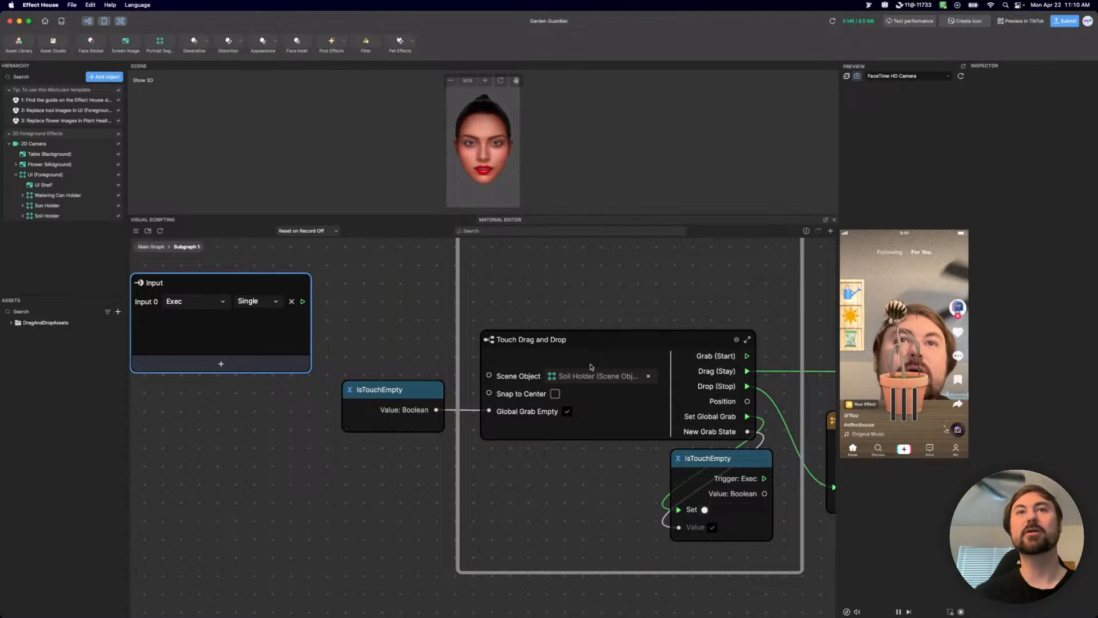
left_click(283, 364)
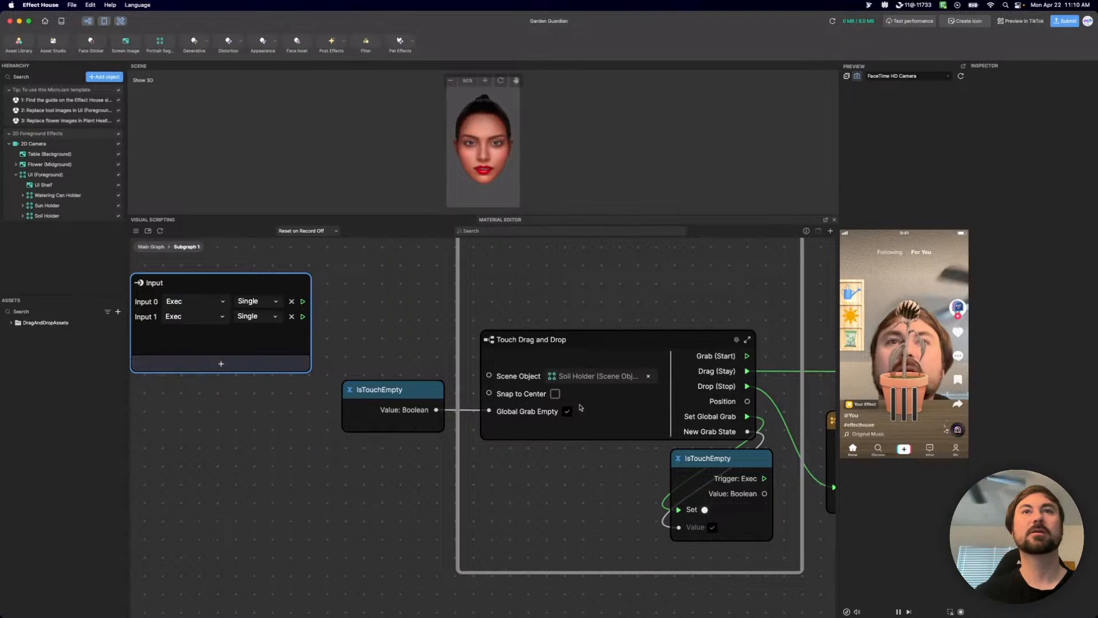
scroll(532, 398, "down", 2)
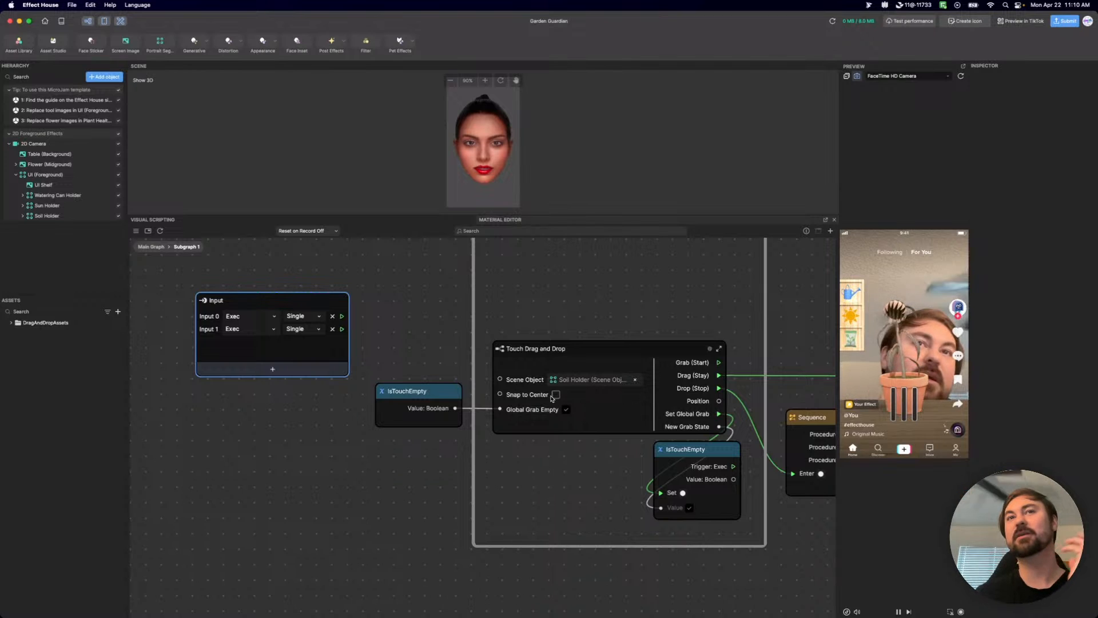
scroll(496, 405, "down", 2)
left_click(369, 387)
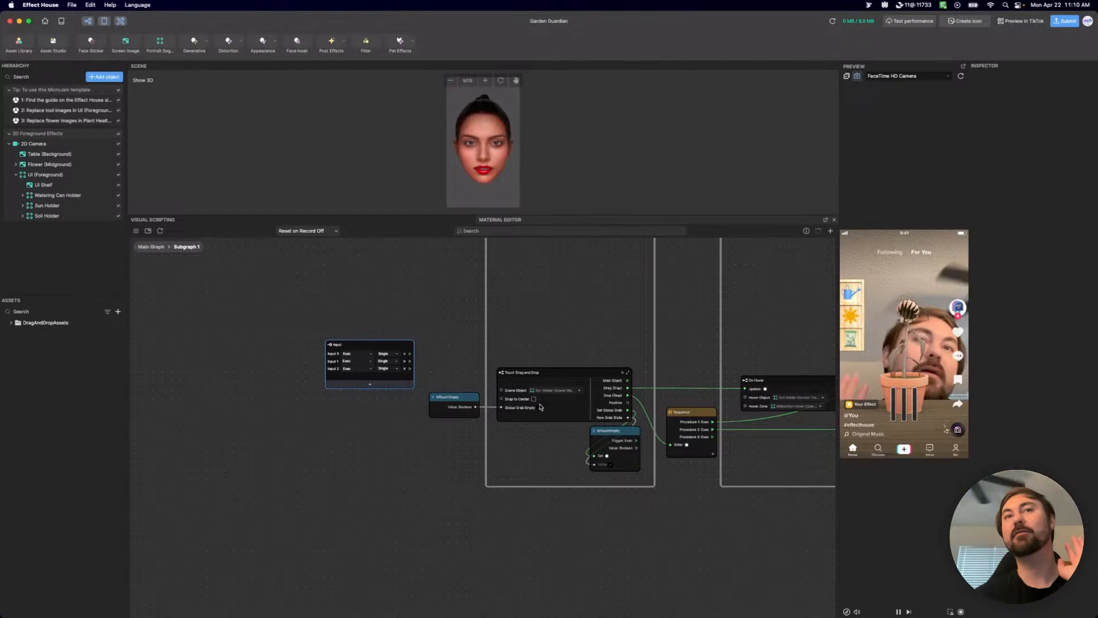
Set the type of Input 0 to Scene Object and rename that input "Scene Object".
scroll(537, 418, "up", 3)
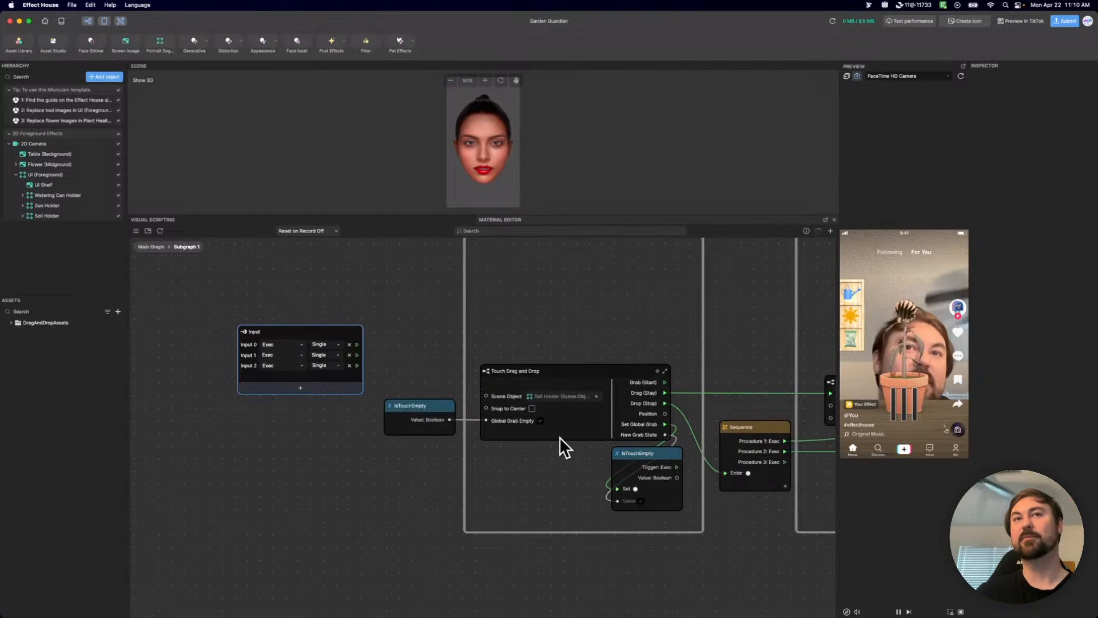
left_click(275, 346)
left_click(290, 491)
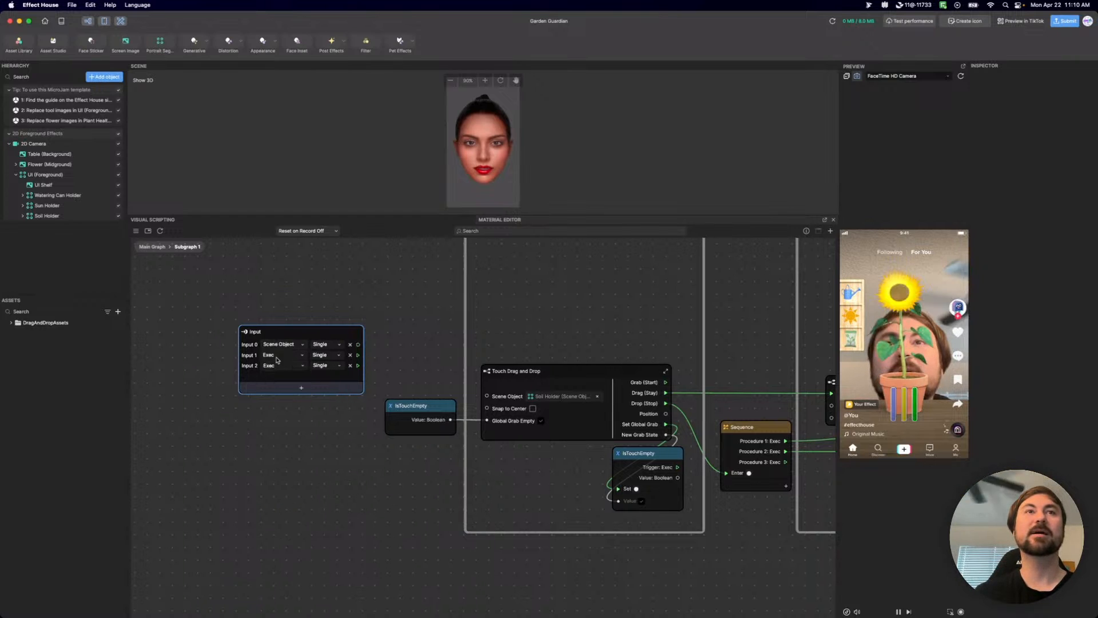
double_click(247, 345)
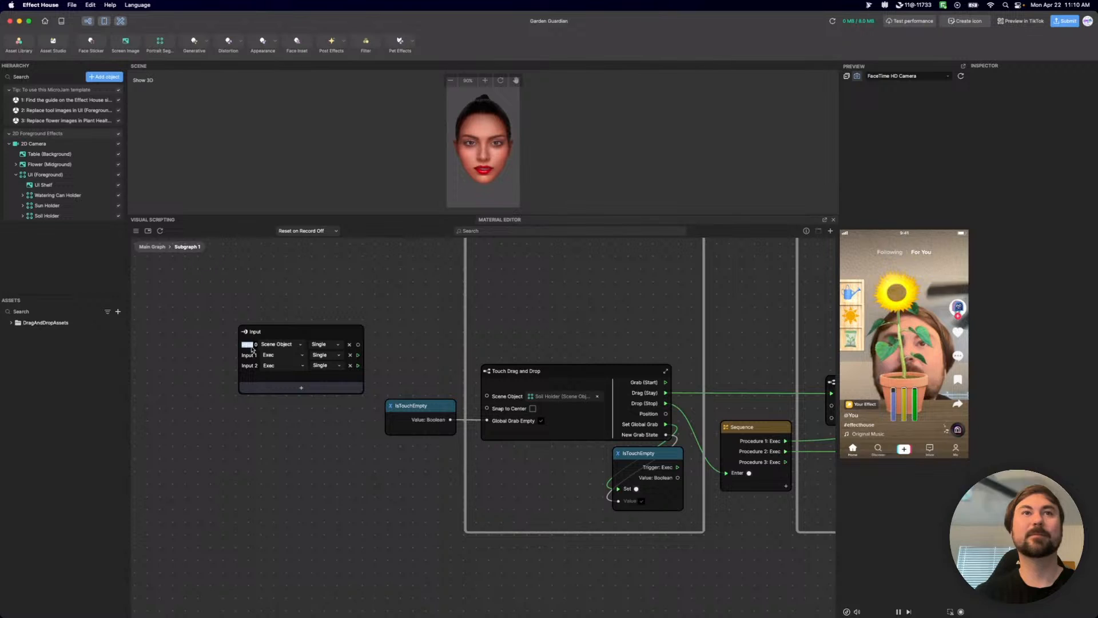
triple_click(252, 349)
type("Scen")
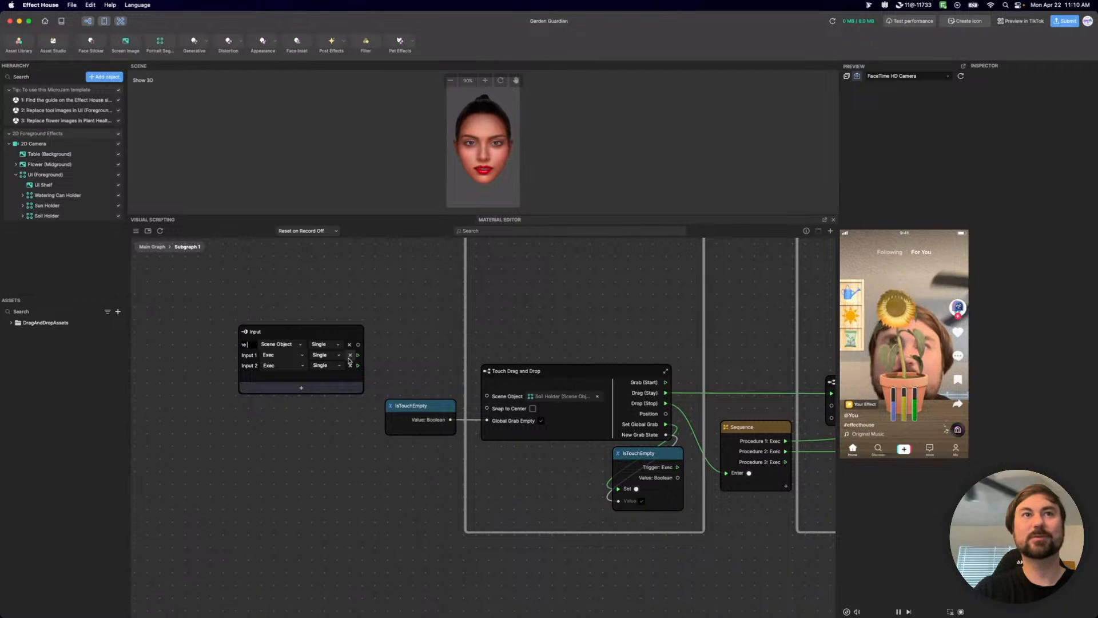
type("e Object")
key("Return")
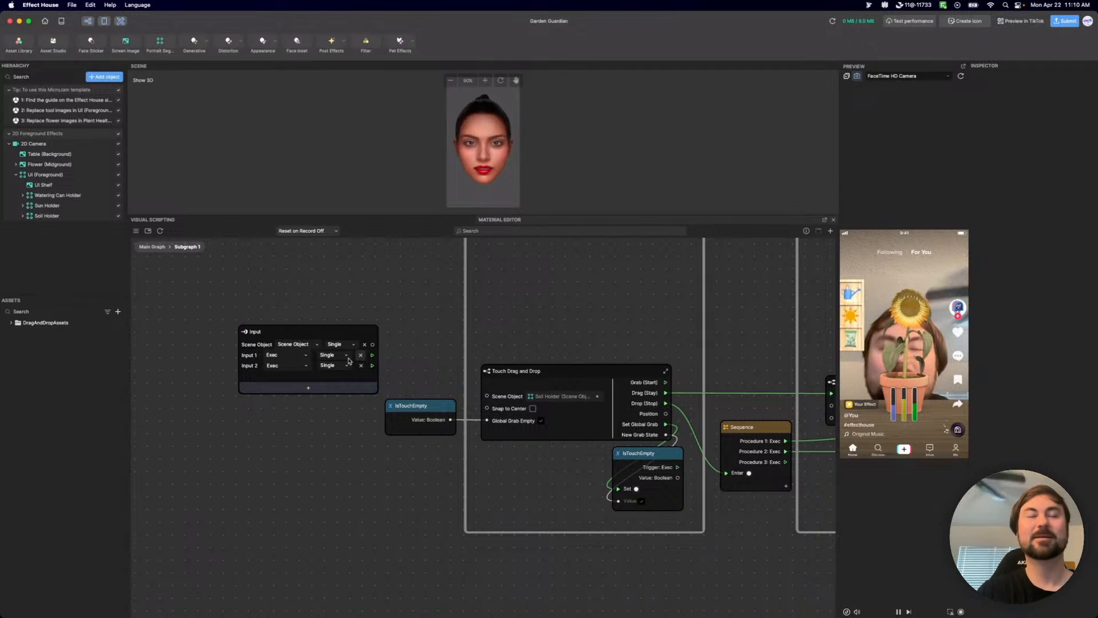
Connect the Scene Object input to Touch Drag and Drop's Scene Object port, and lower the first IsTouchEmpty node slightly.
left_click_drag(375, 346, 488, 396)
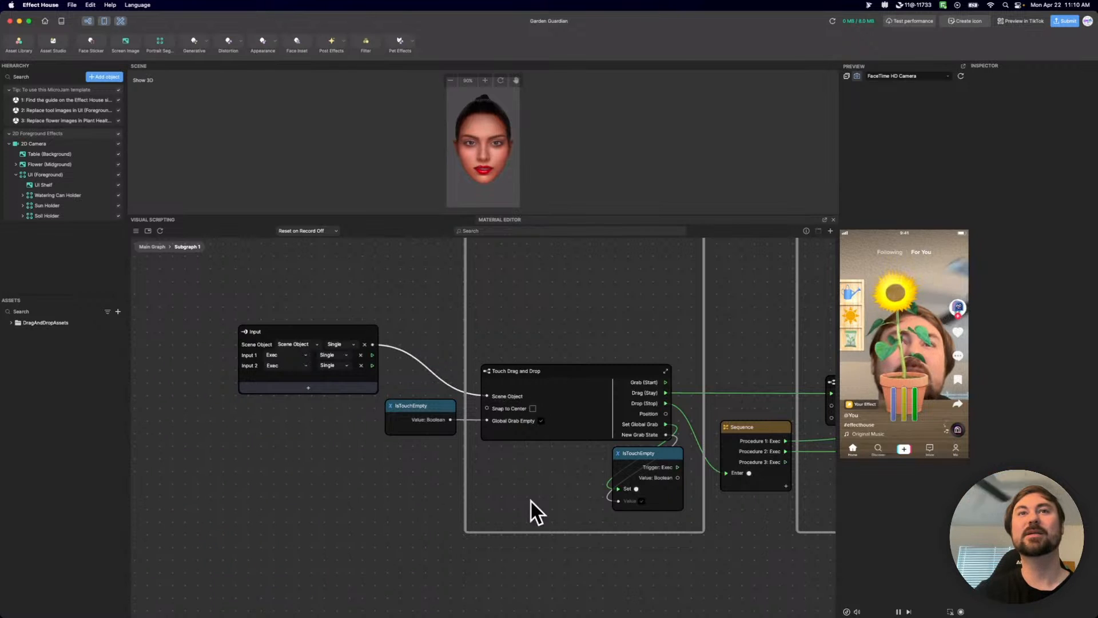
left_click_drag(423, 413, 422, 435)
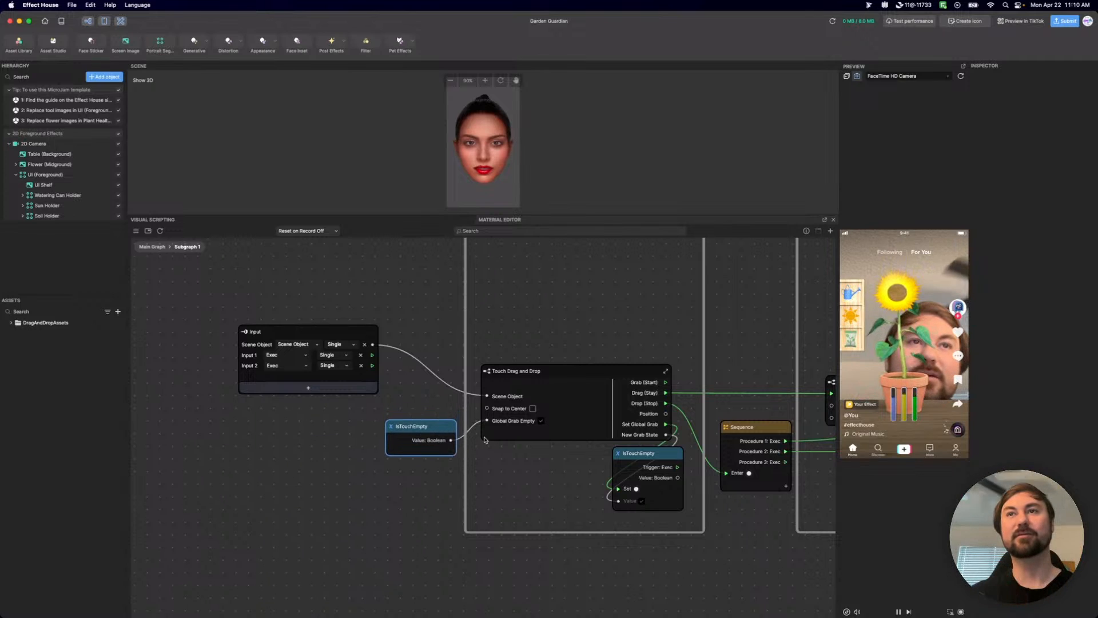
Set the type of Input 1 on the subgraph's Input node to Others.
scroll(551, 485, "right", 8)
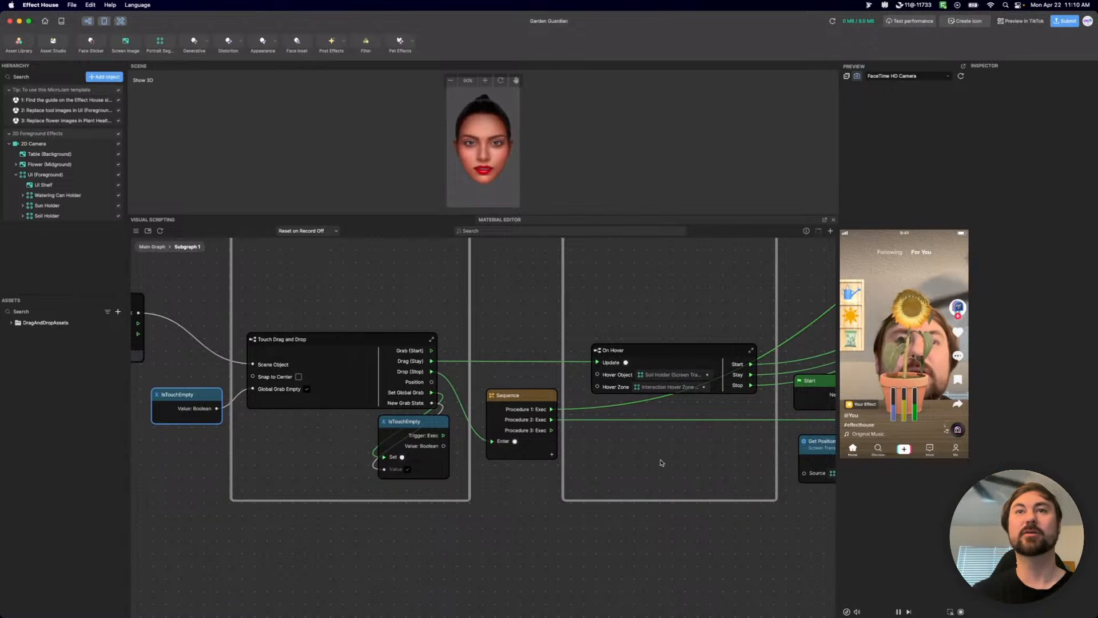
scroll(658, 459, "left", 5)
scroll(341, 356, "up", 3)
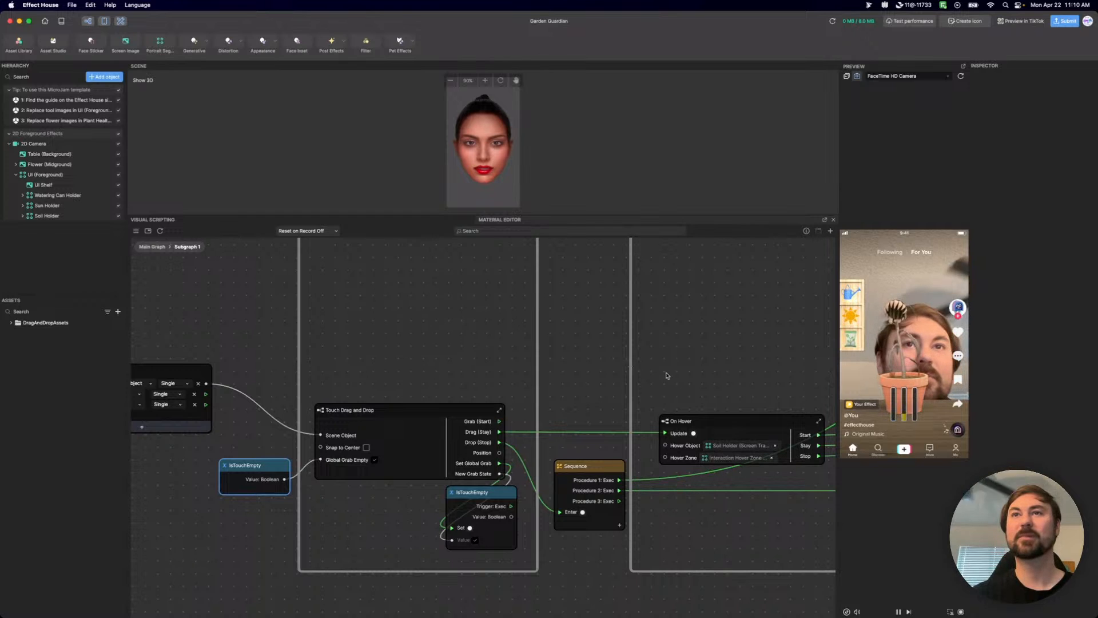
middle_click_drag(668, 376, 773, 351)
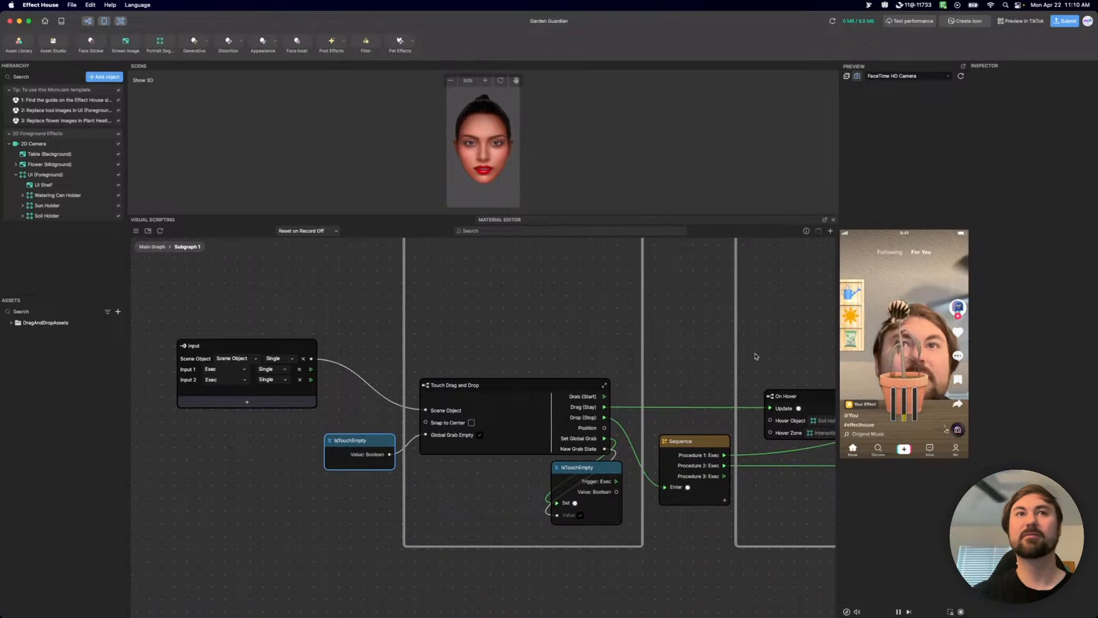
left_click(226, 371)
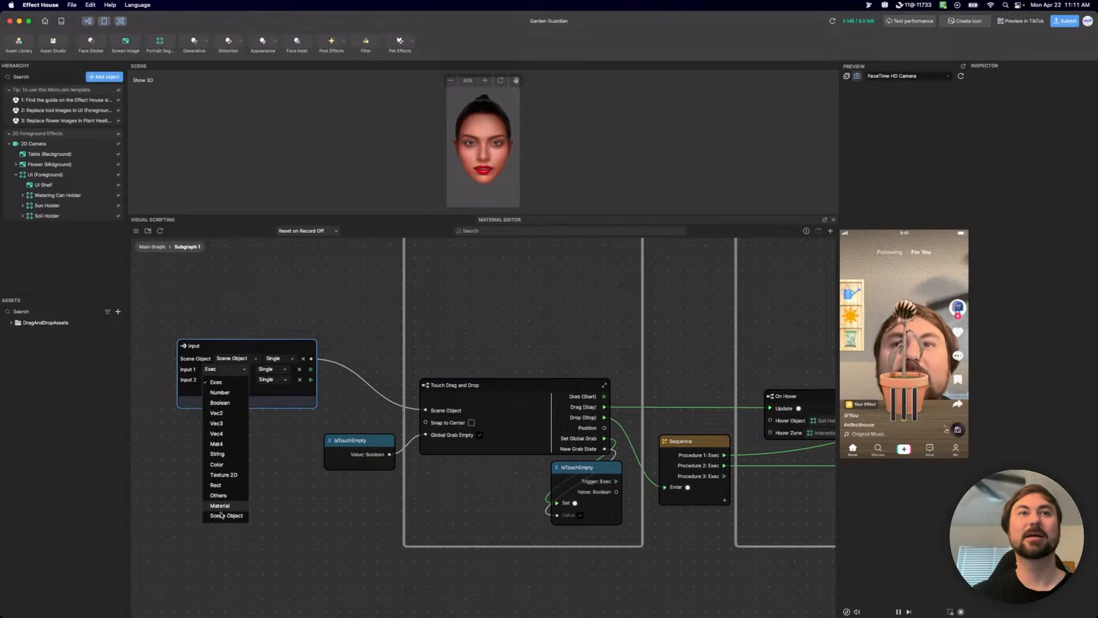
left_click(232, 496)
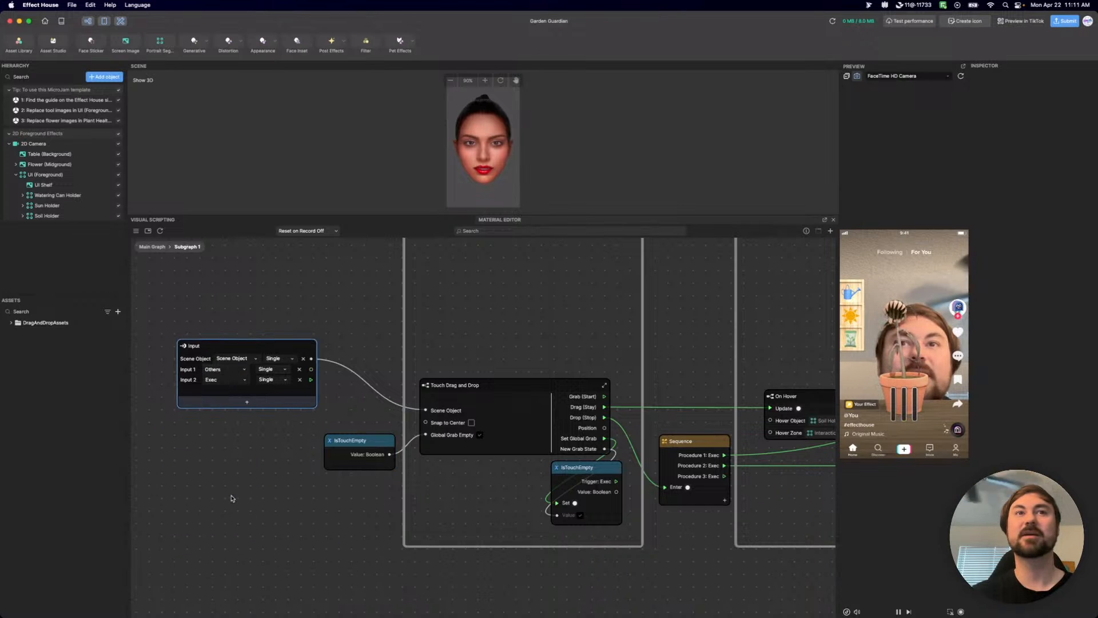
Connect Input 1 of the subgraph's Input node to On Hover's Hover Object port.
scroll(818, 385, "up", 5)
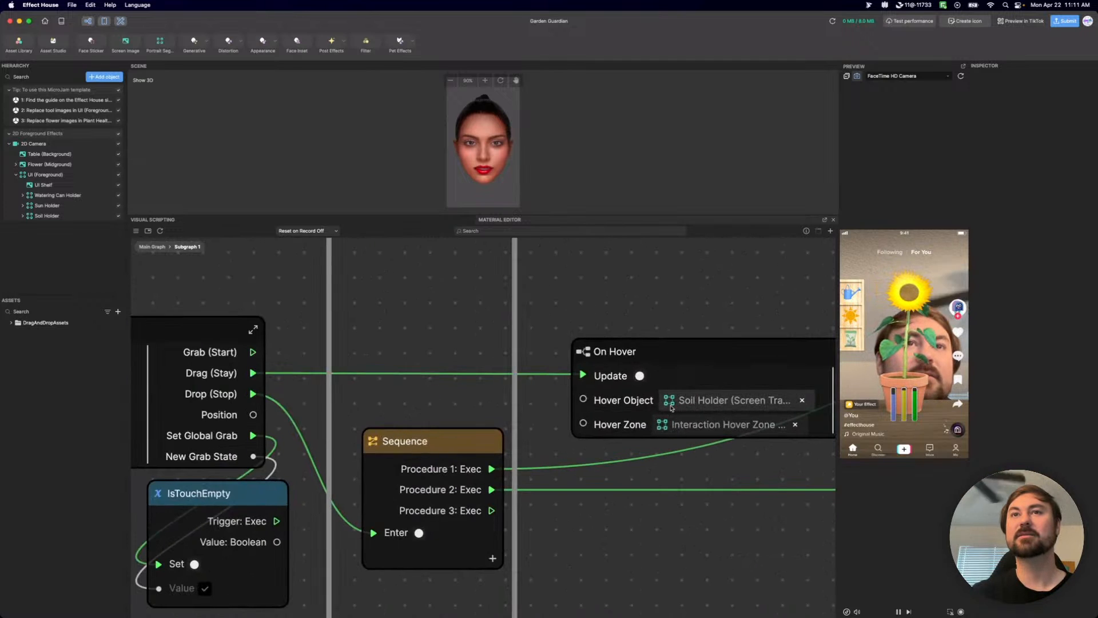
scroll(676, 406, "down", 5)
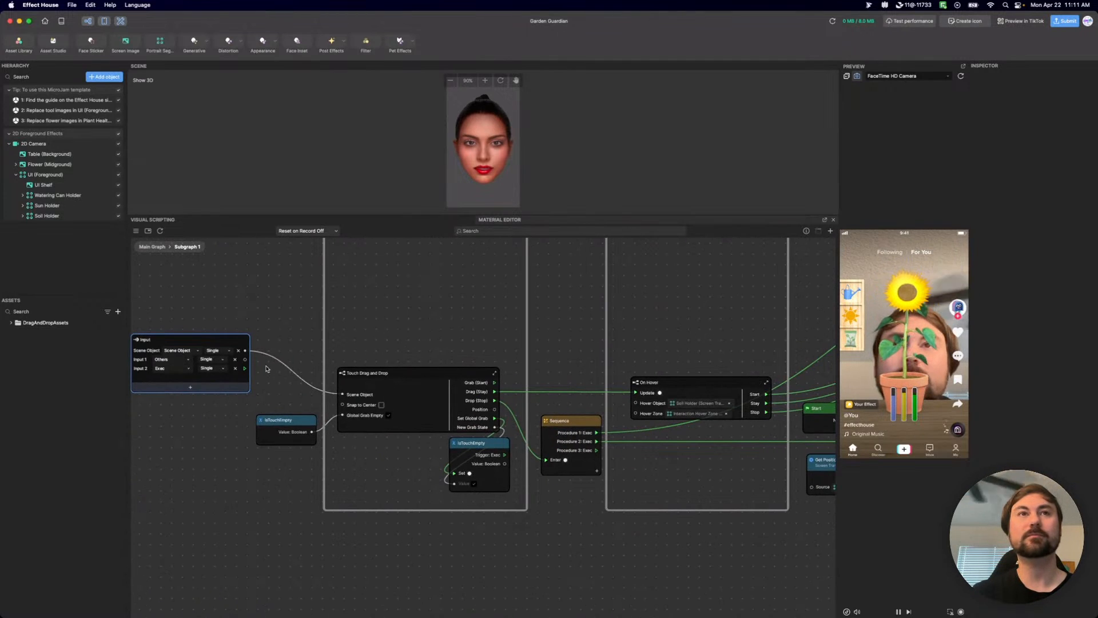
left_click_drag(245, 360, 635, 404)
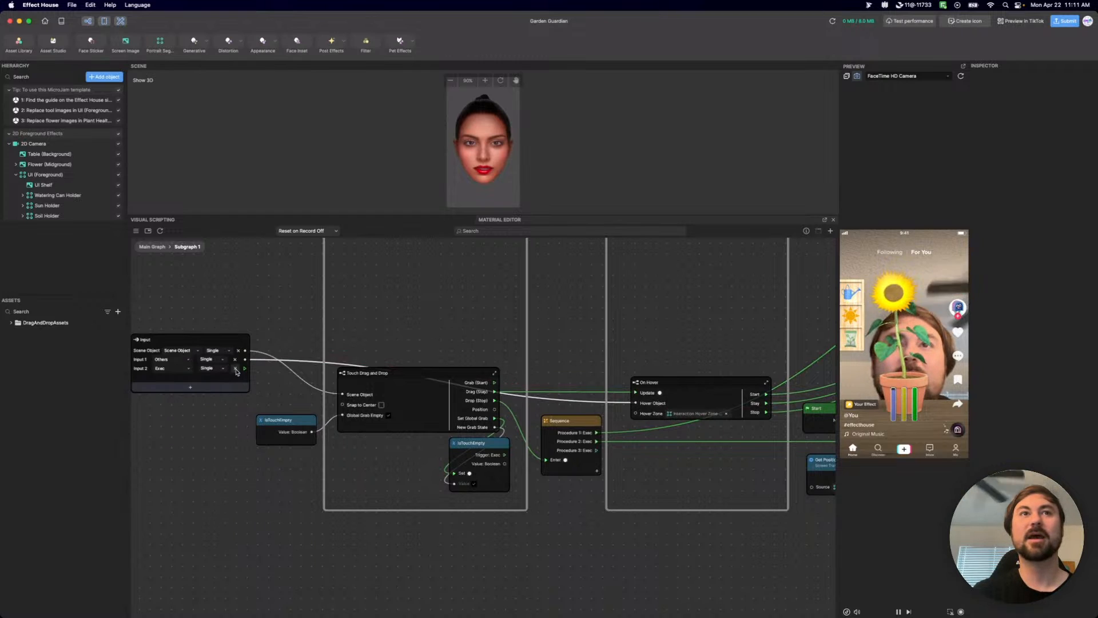
Set the type of Input 2 to Others and connect it to On Hover's Hover Zone port.
left_click(174, 368)
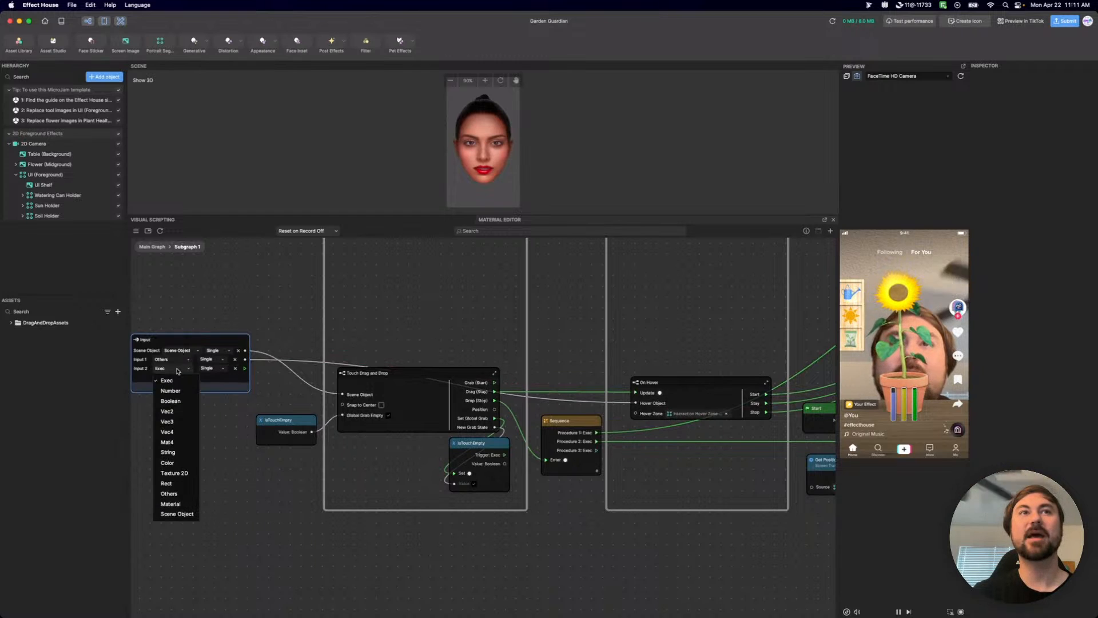
left_click(169, 493)
left_click_drag(245, 368, 635, 413)
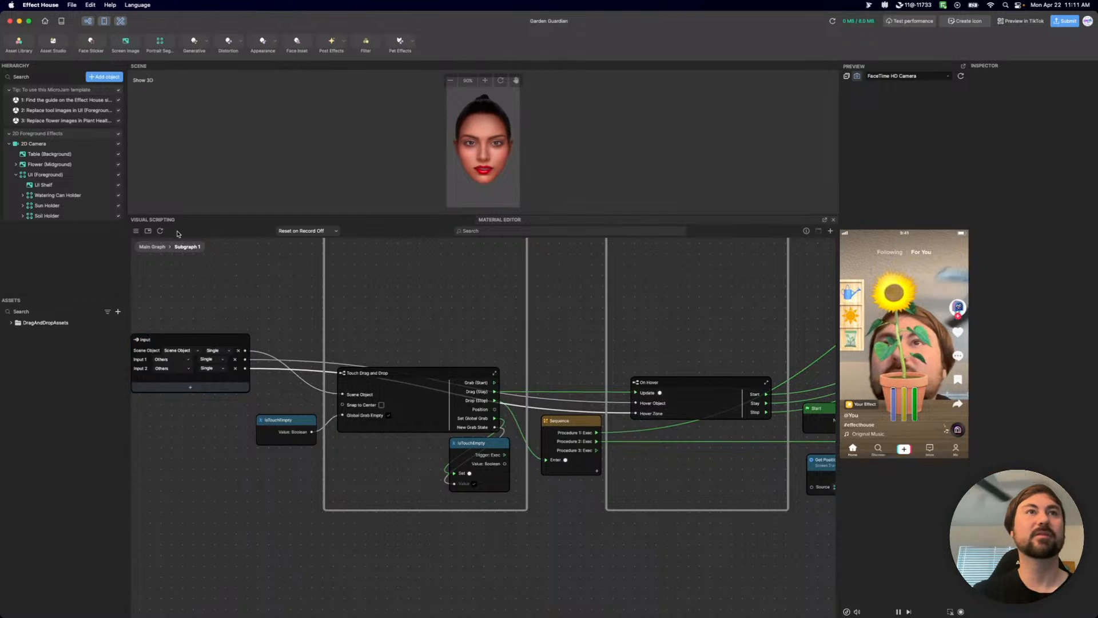
Return to the main graph and examine the input ports on the Subgraph 1 node.
left_click(151, 246)
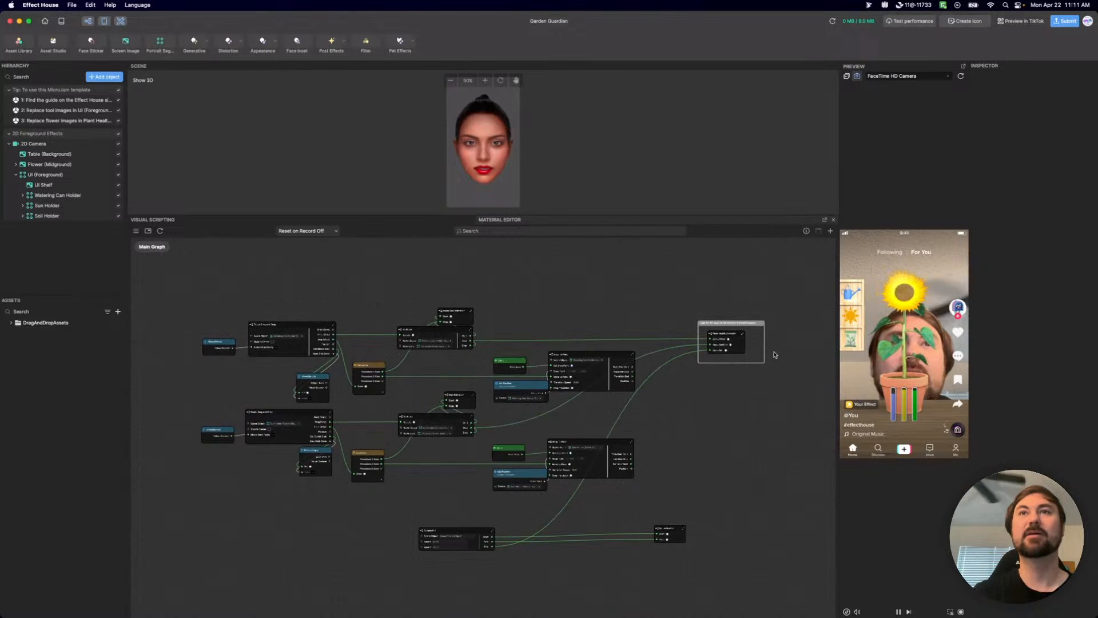
scroll(409, 501, "up", 5)
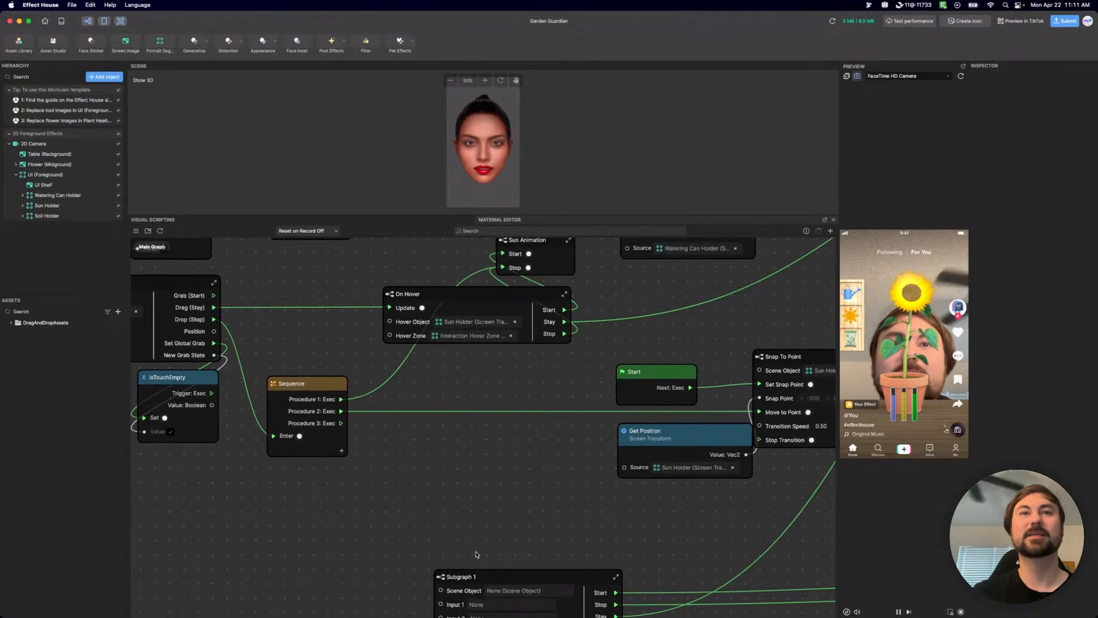
scroll(504, 438, "up", 3)
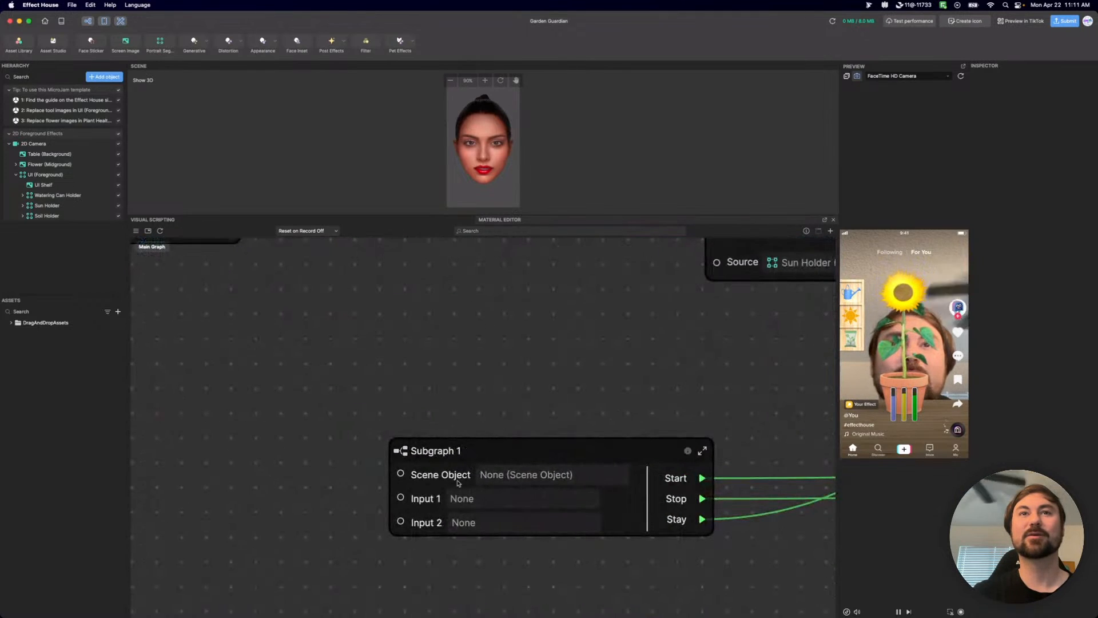
left_click(415, 499)
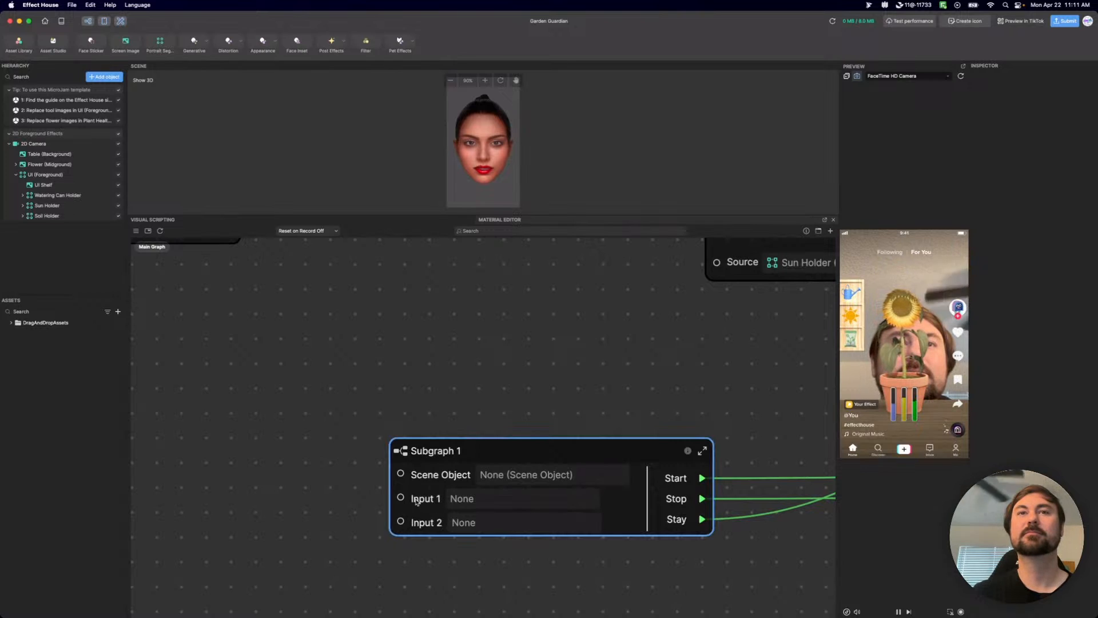
Reopen Subgraph 1 and rename Input 1 to "Hover Object", copying the label of On Hover's matching port.
double_click(402, 456)
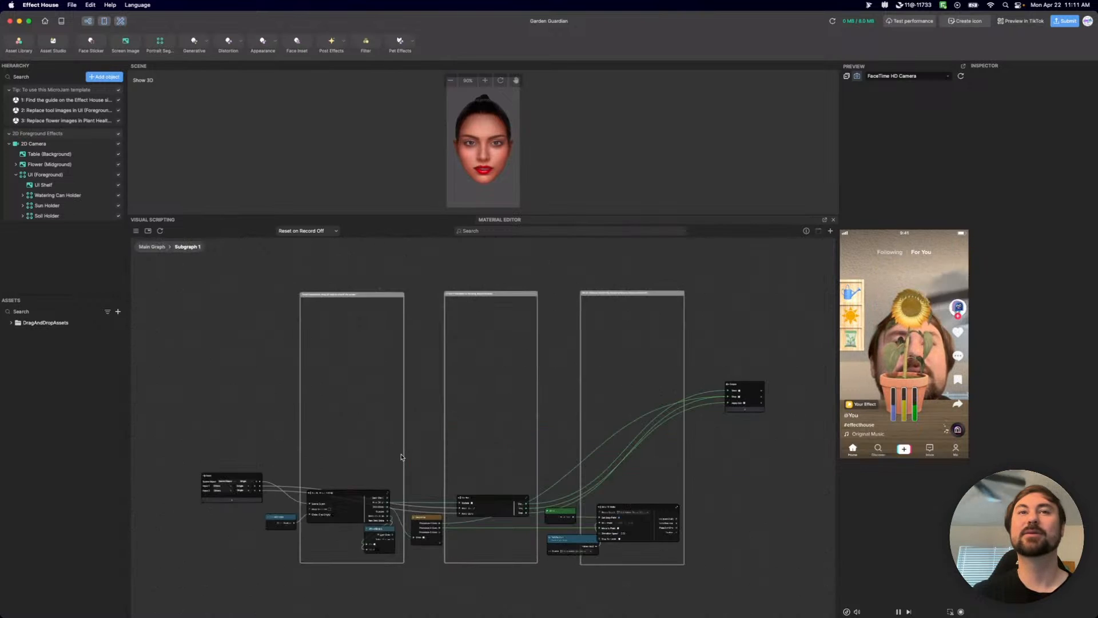
scroll(268, 479, "up", 5)
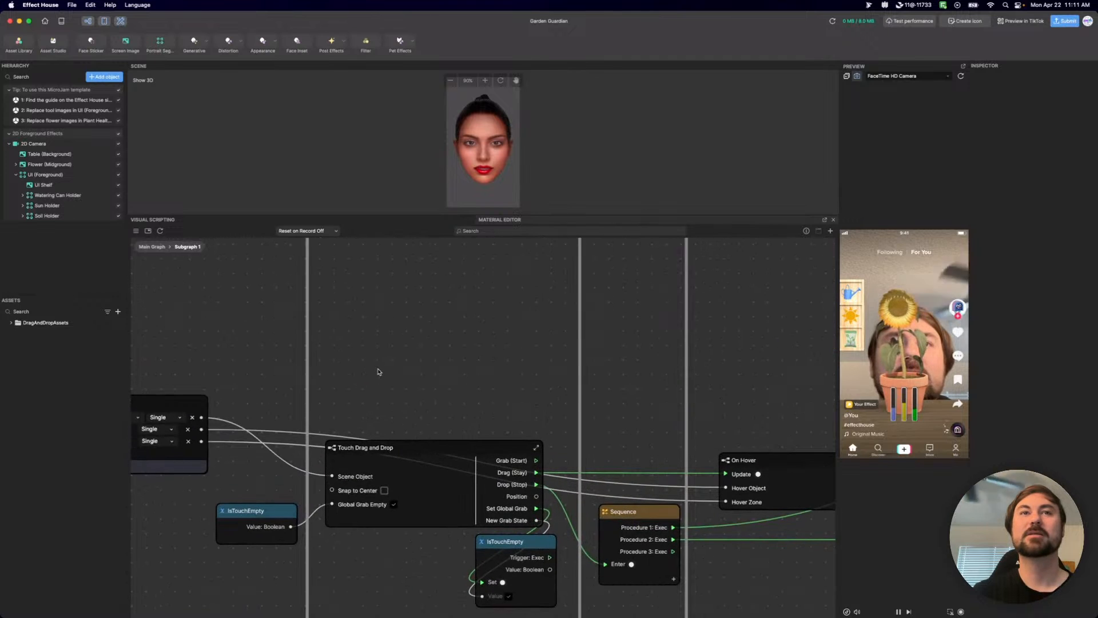
double_click(754, 489)
key("super+a")
key("super+c")
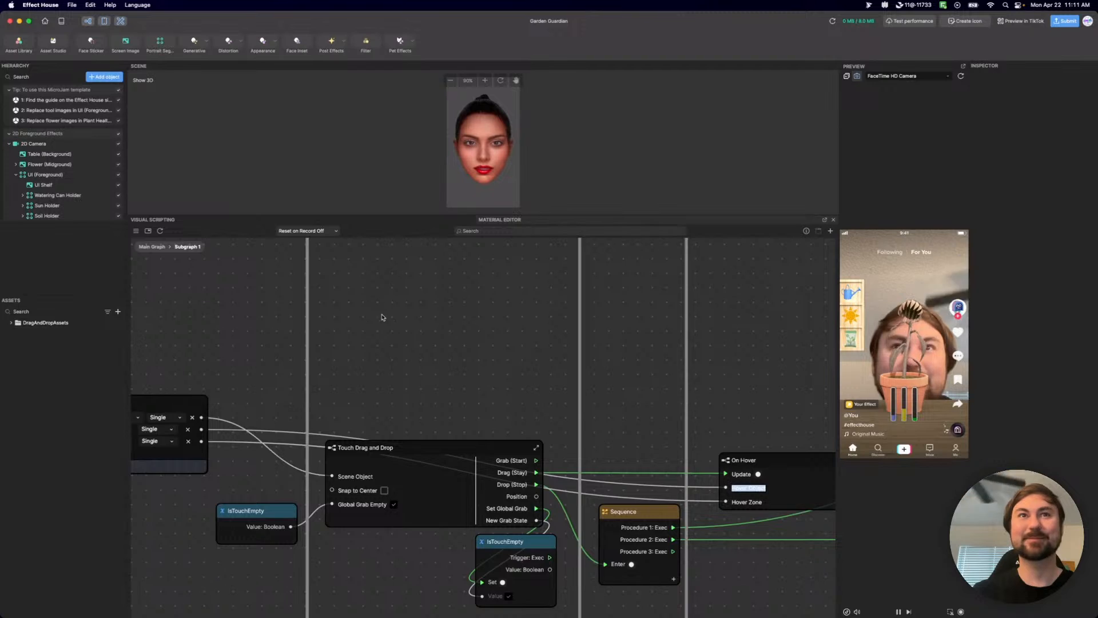
scroll(382, 317, "left", 10)
double_click(432, 441)
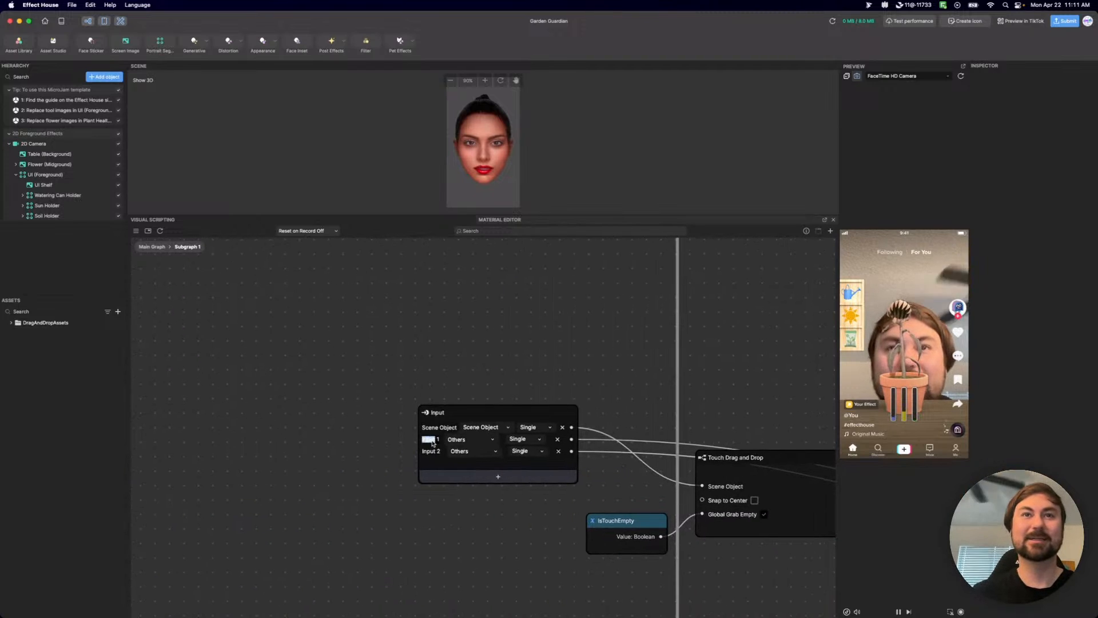
key("super+a")
key("super+v")
left_click(484, 535)
Rename Input 2 to "Hover Zone", copying the label of On Hover's matching port.
middle_click_drag(526, 541, 87, 415)
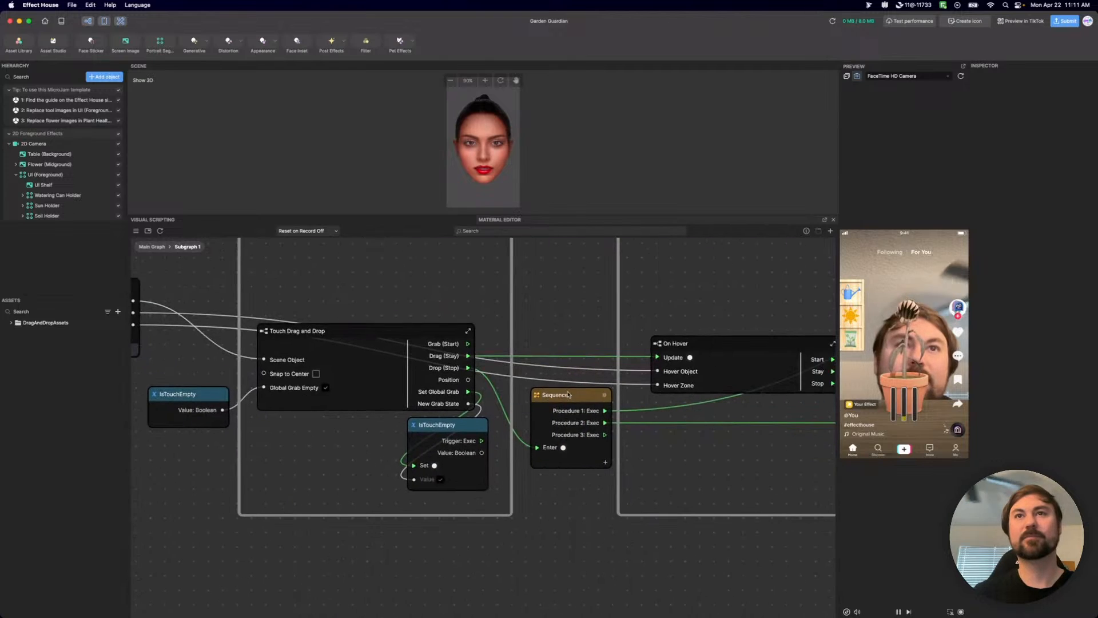
double_click(710, 394)
key("super+c")
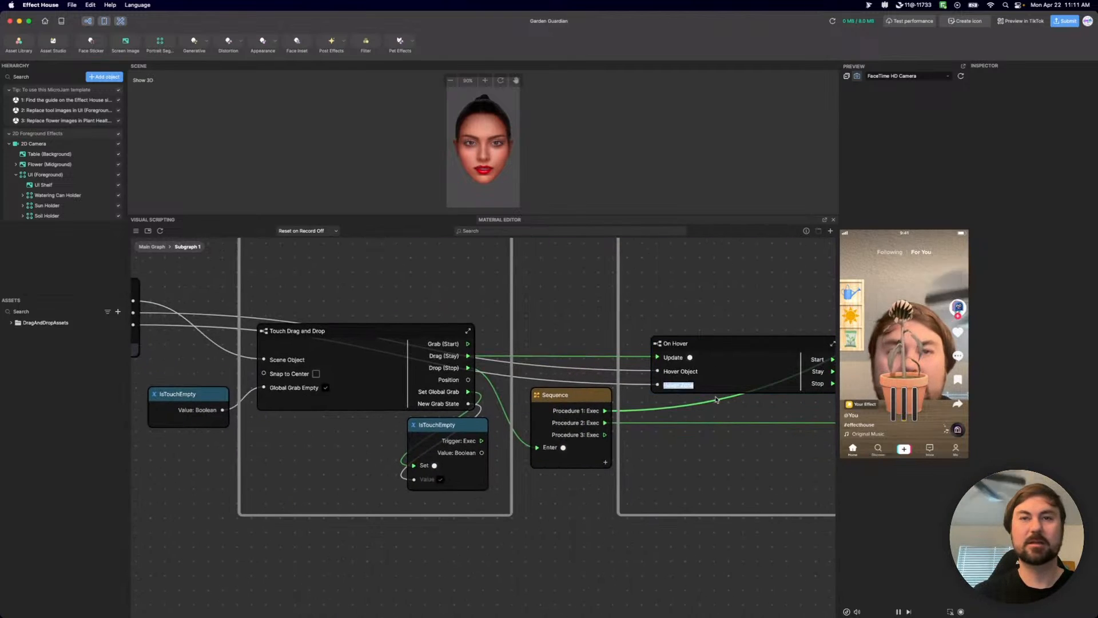
middle_click_drag(361, 290, 718, 321)
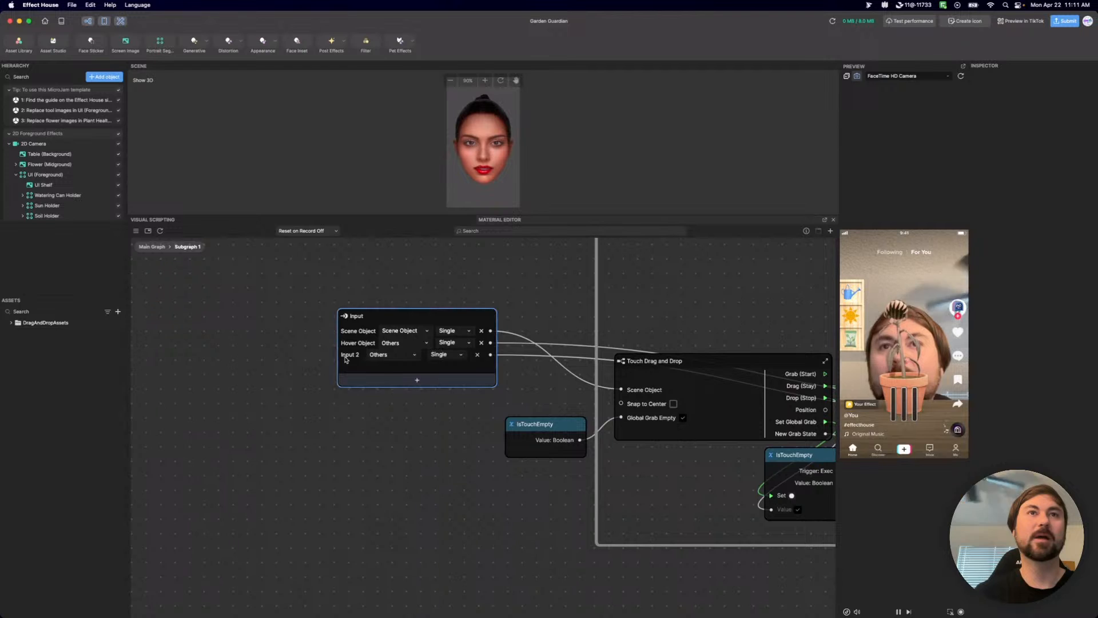
double_click(350, 354)
key("super+v")
left_click(312, 464)
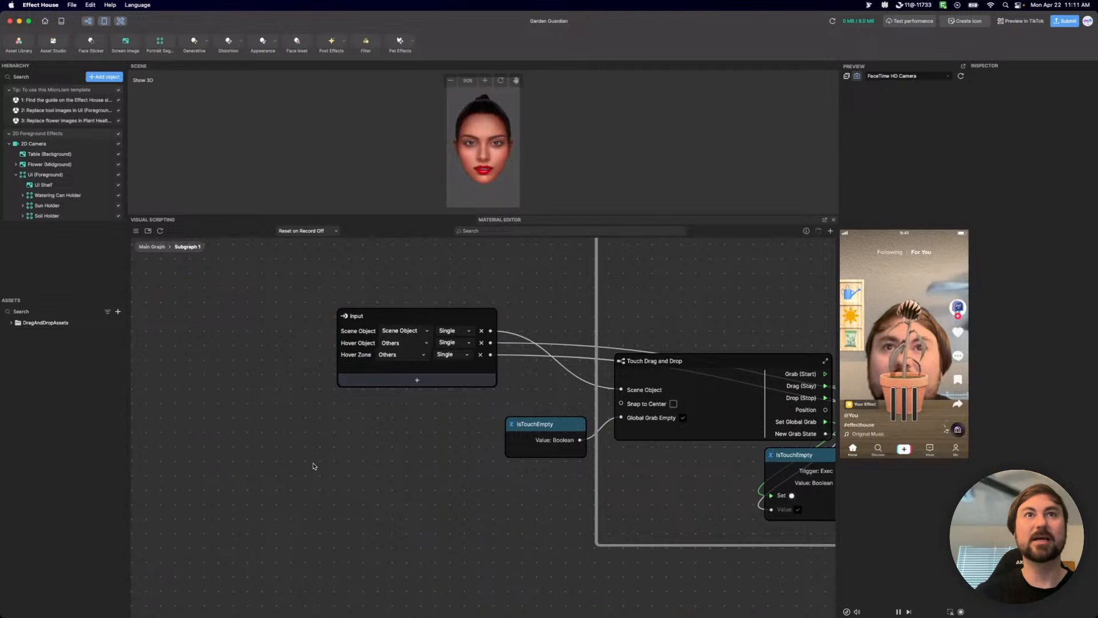
Examine the Snap To Point and Get Position nodes, inspect the inside of the On Hover subgraph, and return to Subgraph 1.
middle_click_drag(468, 527, 181, 417)
middle_click_drag(802, 361, 388, 475)
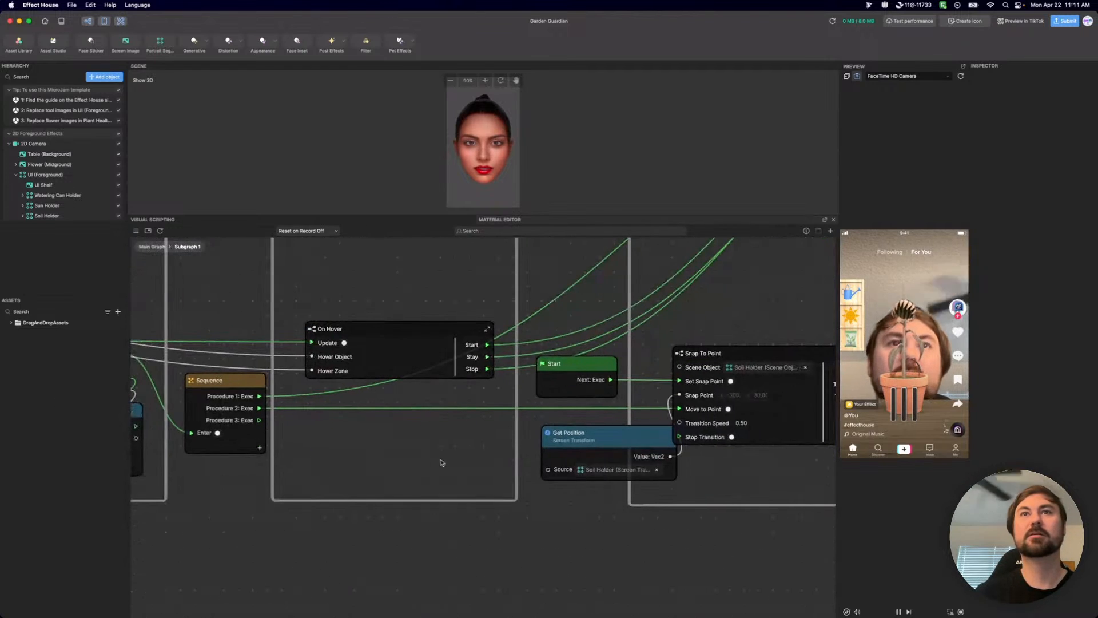
middle_click_drag(743, 458, 627, 461)
scroll(626, 461, "down", 2)
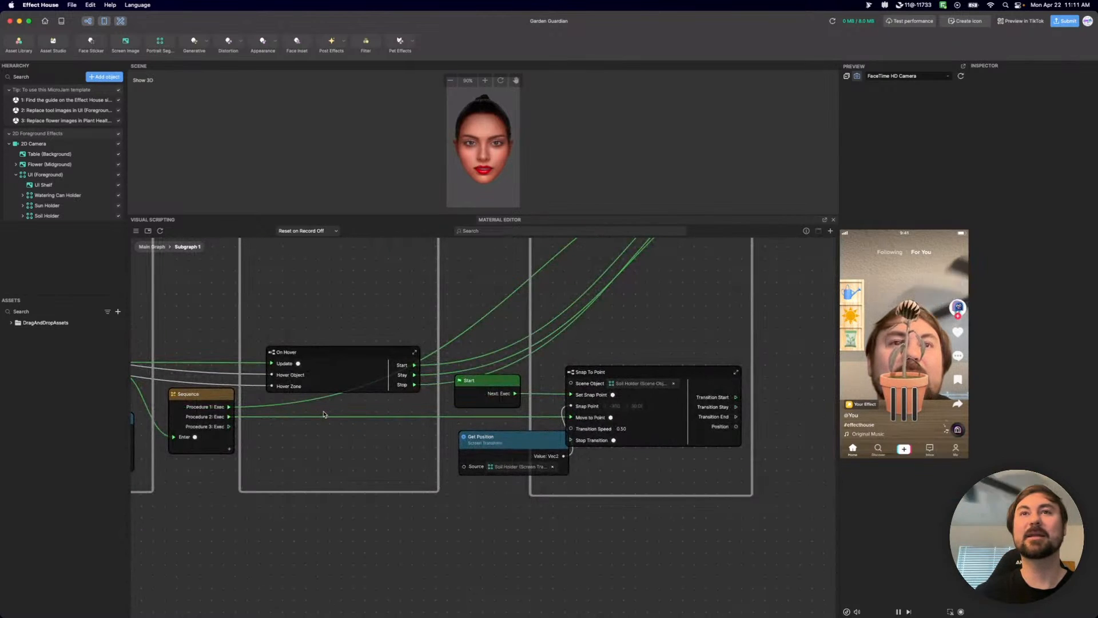
middle_click_drag(331, 443, 481, 431)
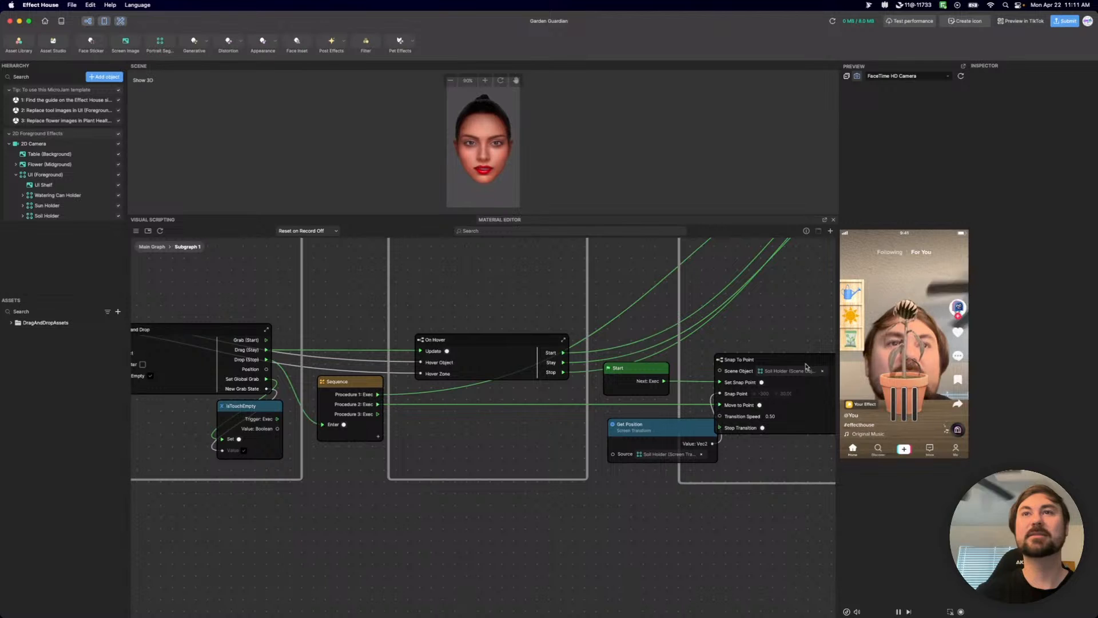
double_click(426, 342)
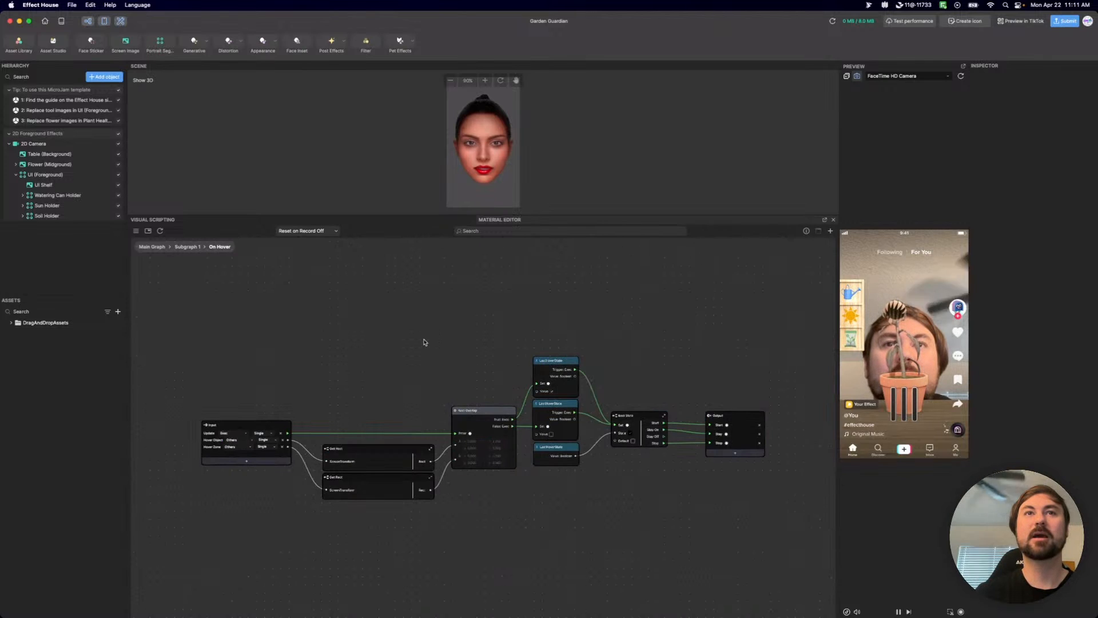
scroll(209, 466, "up", 2)
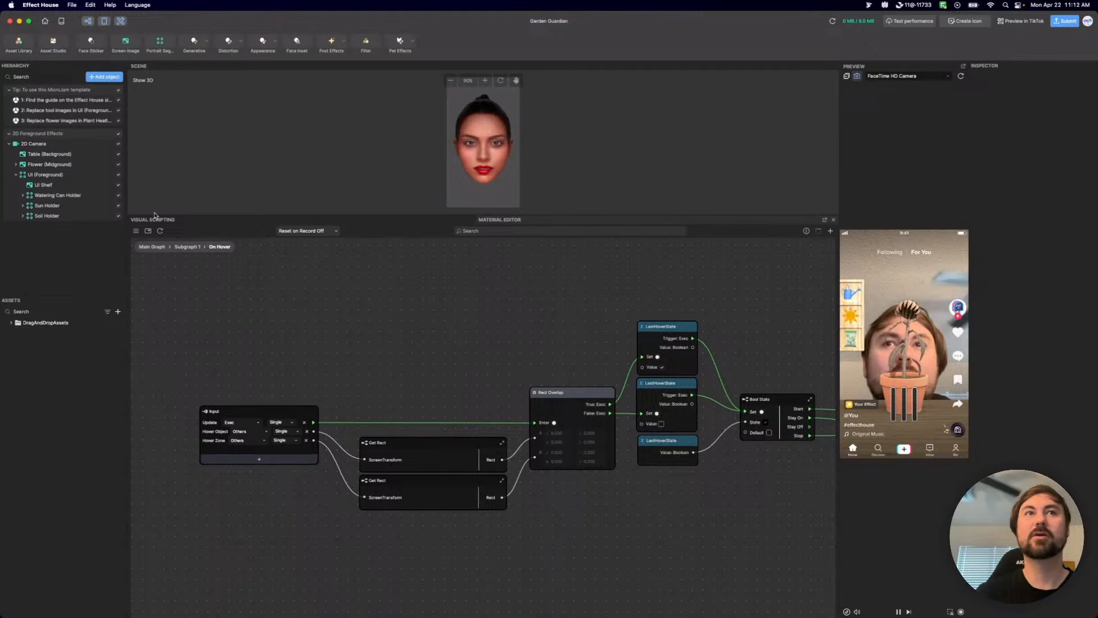
left_click(187, 246)
Add a fourth input to the subgraph's Input node, set its type to Scene Object, and name it "Hover Object".
scroll(327, 345, "down", 5)
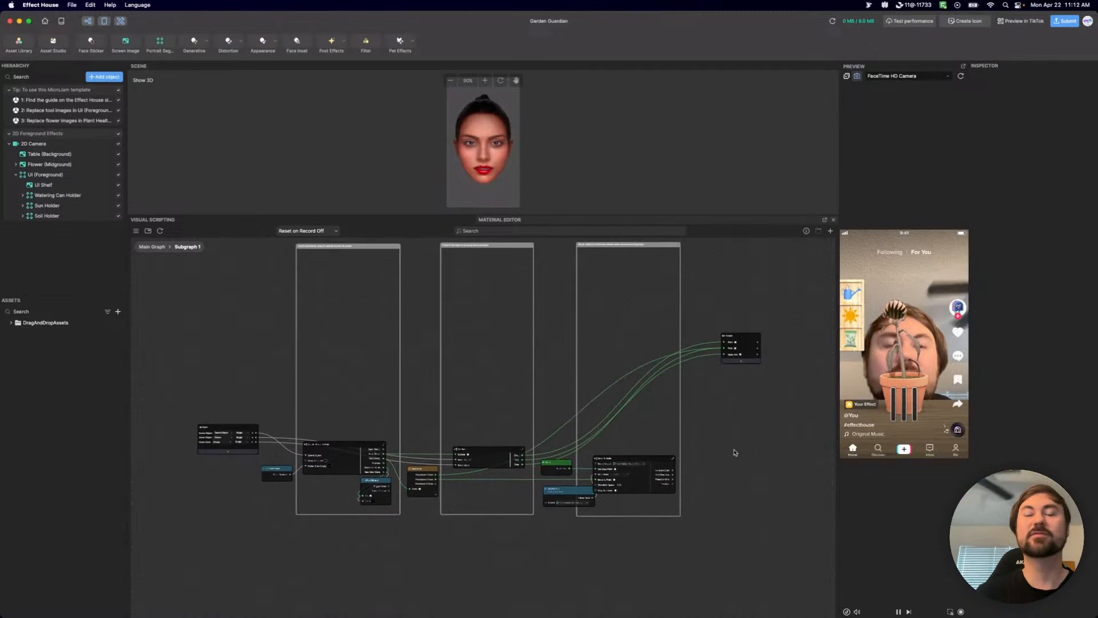
scroll(327, 345, "up", 5)
left_click(259, 420)
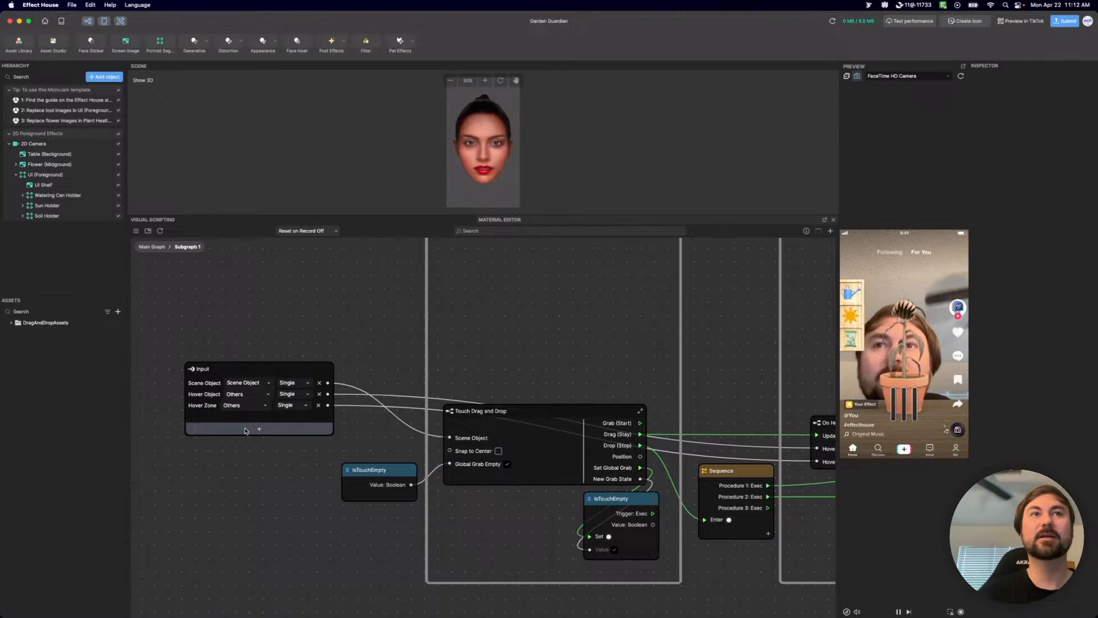
left_click(229, 418)
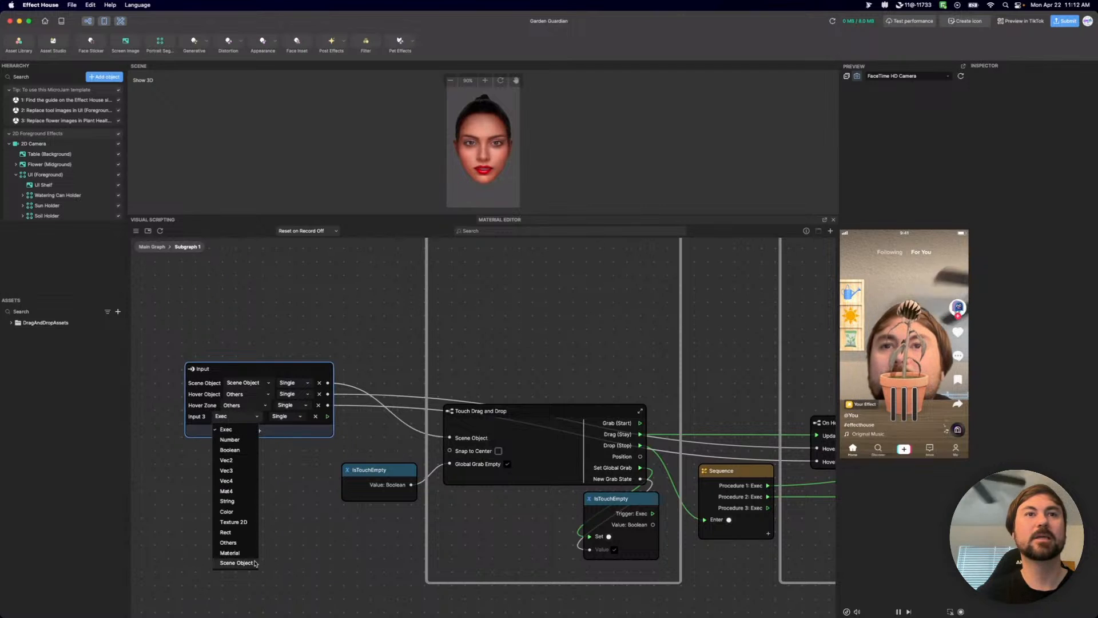
left_click(246, 563)
double_click(196, 416)
type("Hove")
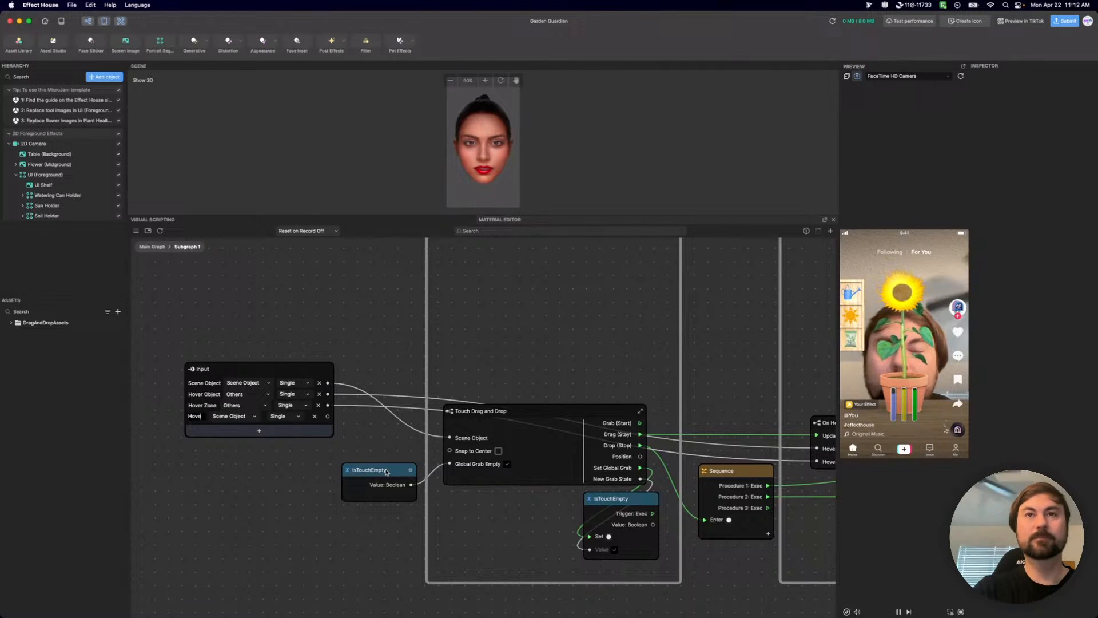
type("r Object")
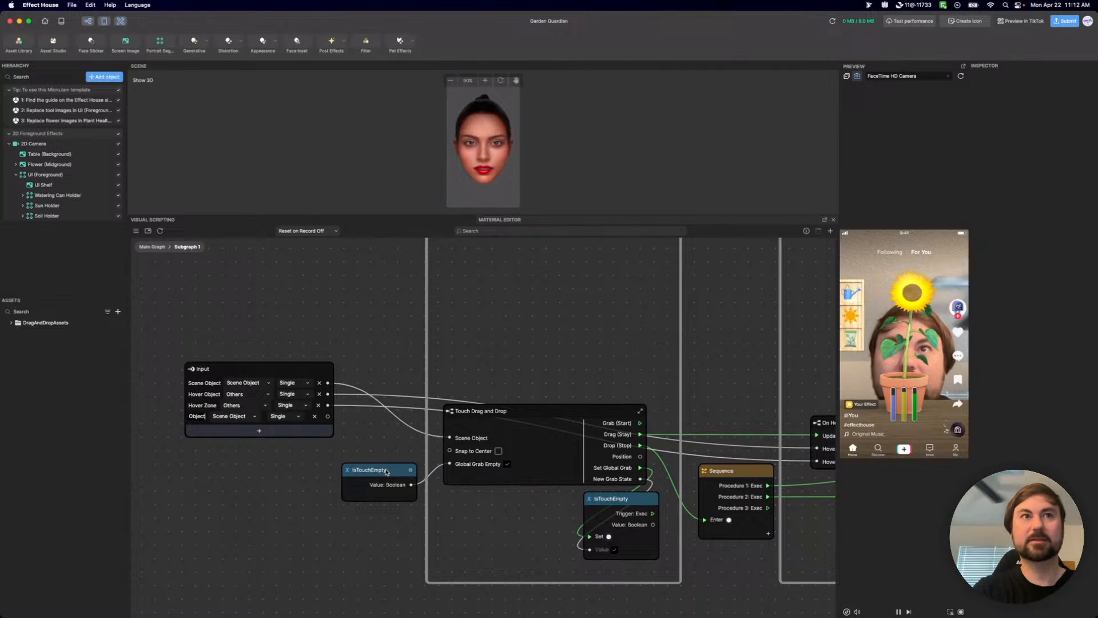
key("Return")
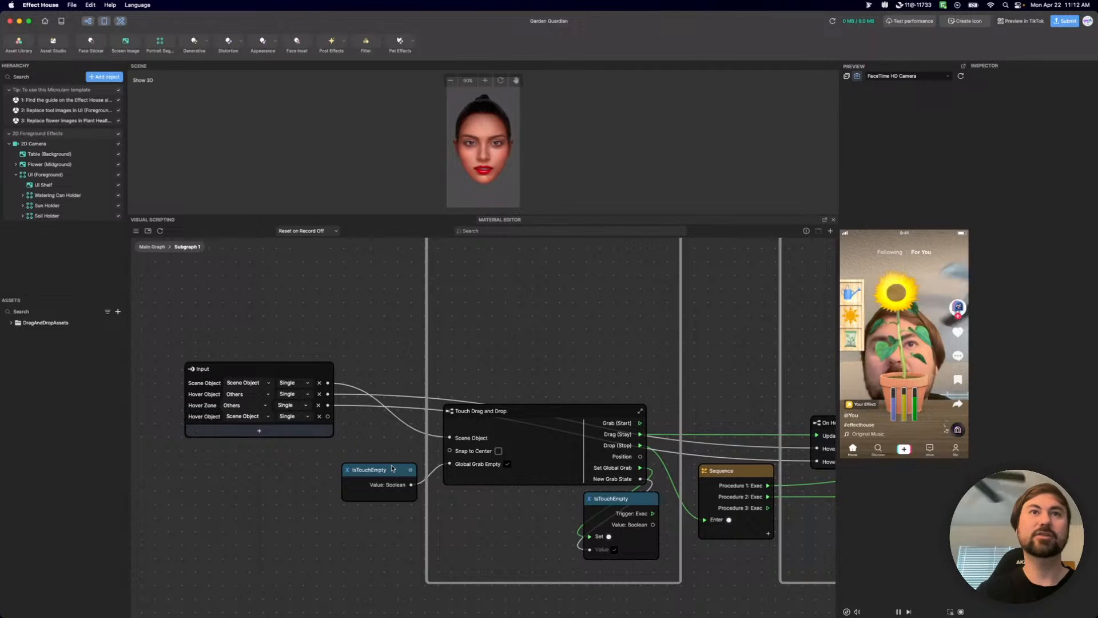
Add a Get Component by Type node just above the Touch Drag and Drop node.
scroll(368, 439, "right", 3)
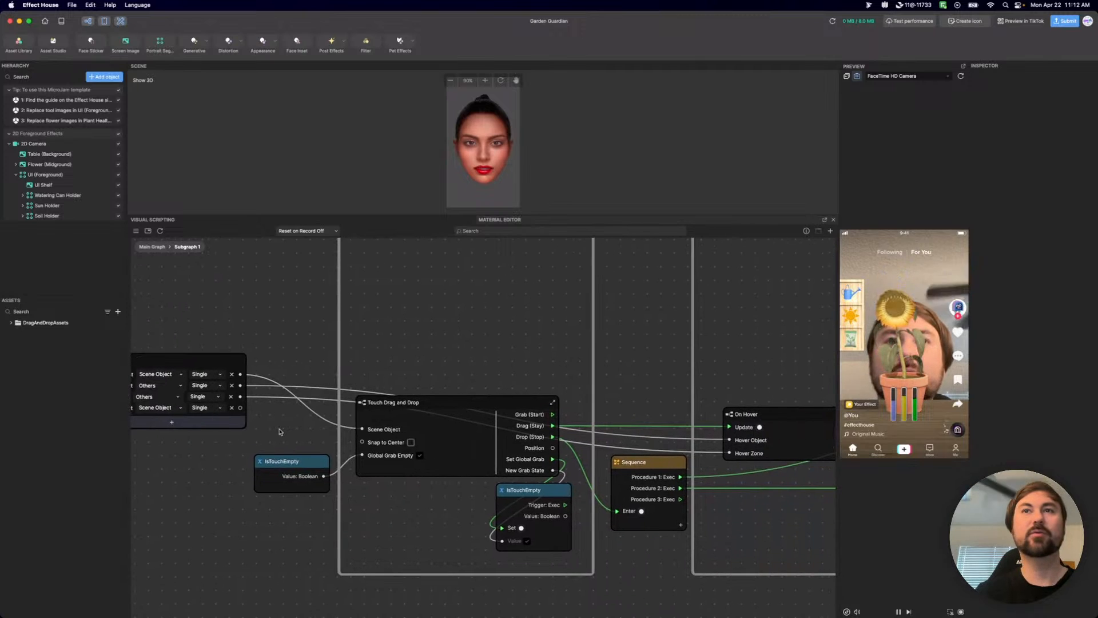
right_click(408, 359)
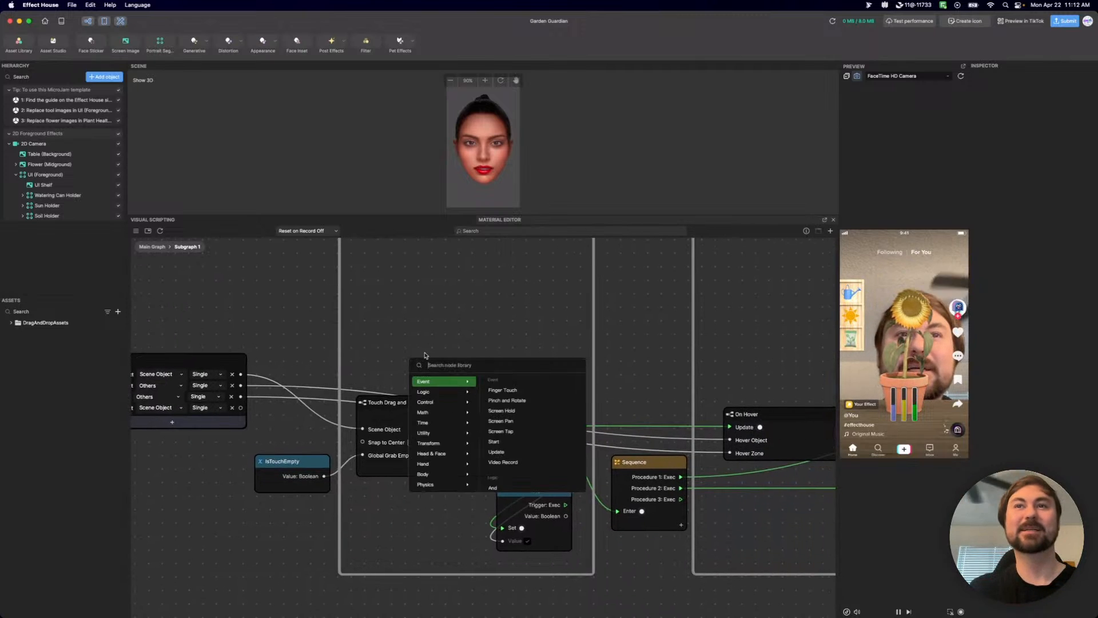
type("gt")
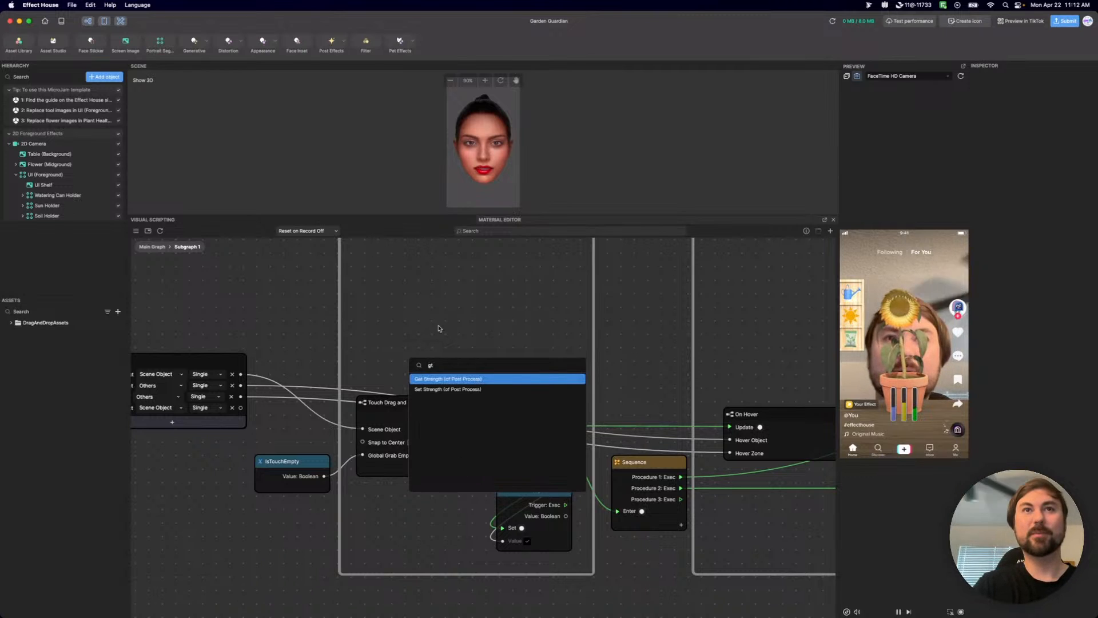
key("BackSpace")
type("et cm")
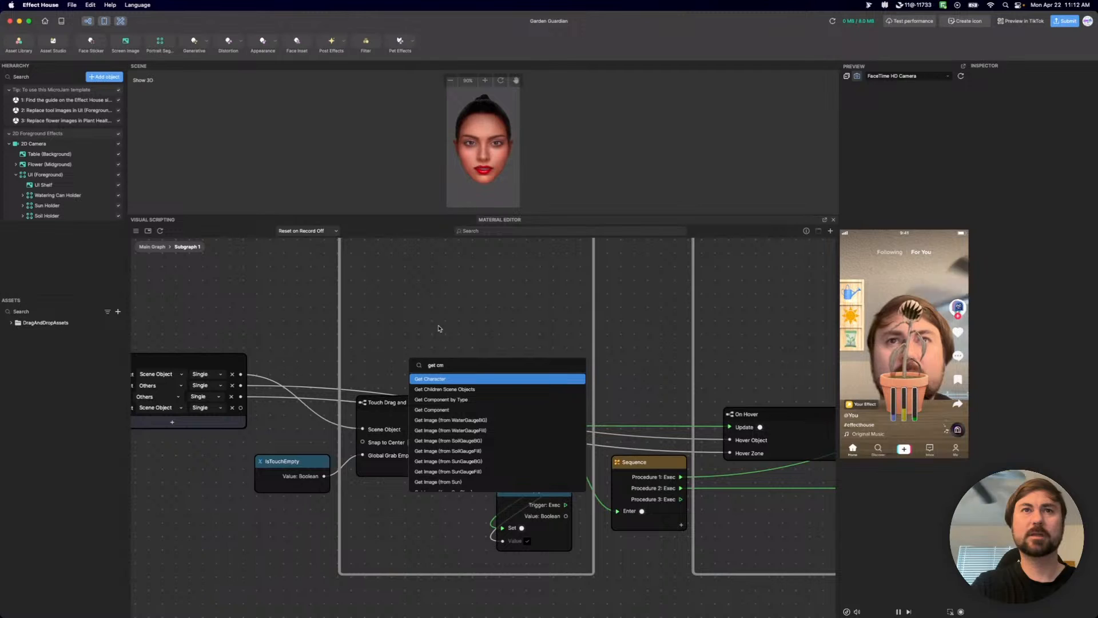
key("BackSpace")
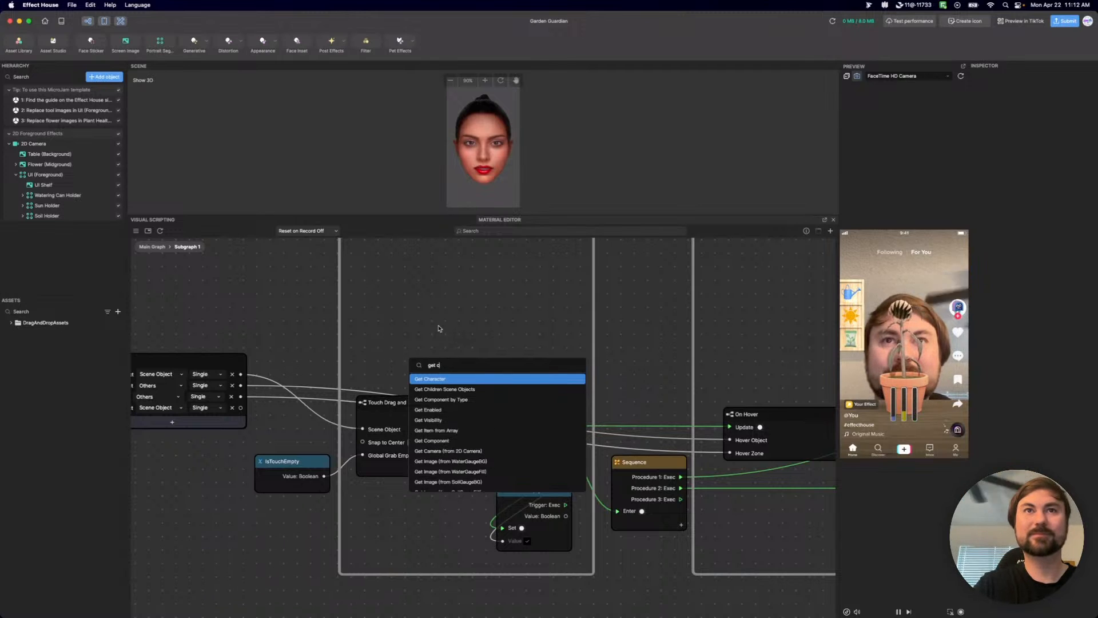
type("omp")
key("Down")
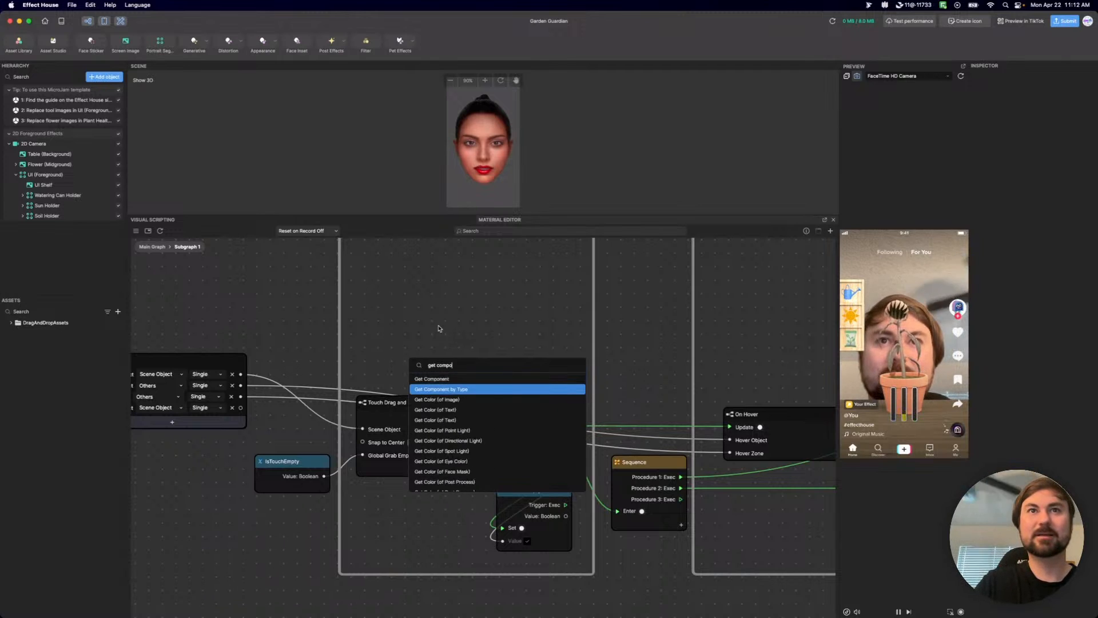
key("Return")
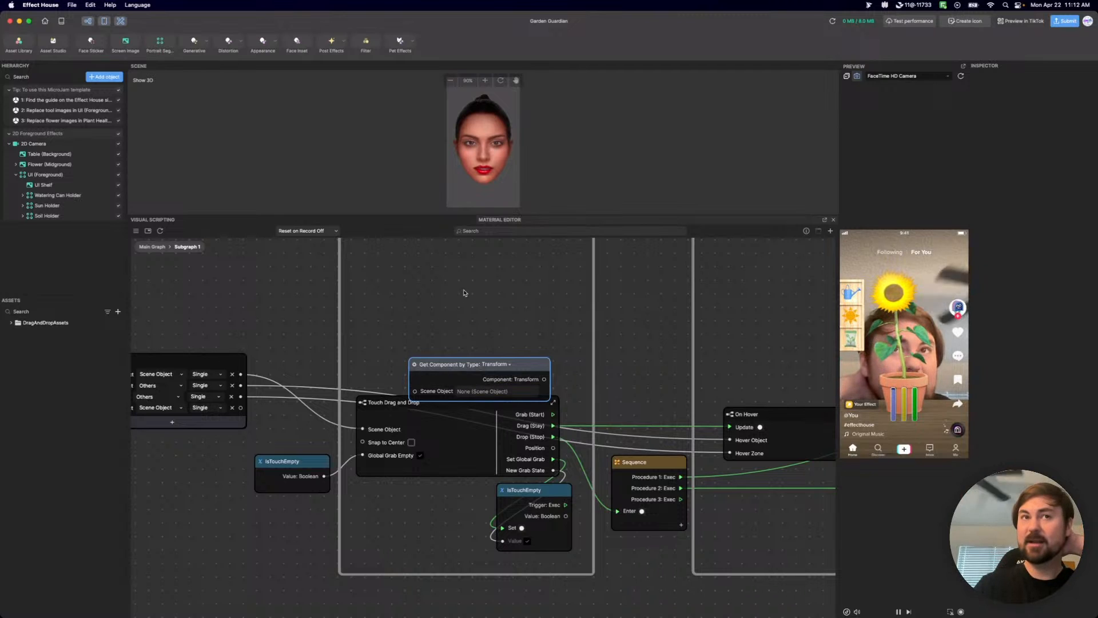
Move the Get Component by Type node higher above Touch Drag and Drop and connect the Input node's new Hover Object output to its Scene Object.
scroll(557, 283, "left", 5)
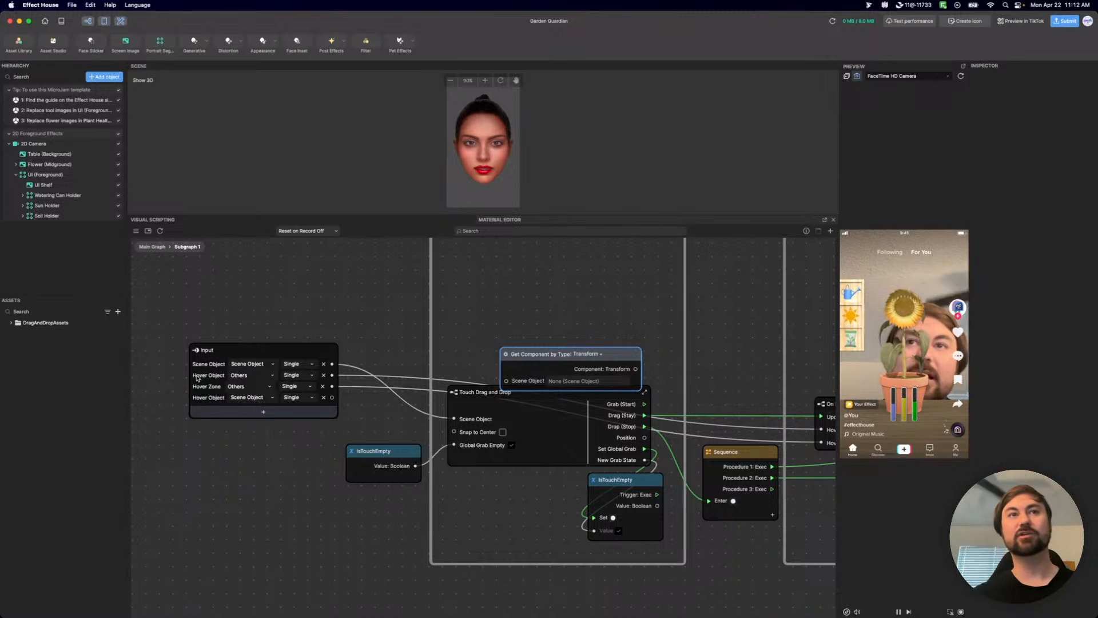
left_click_drag(627, 356, 621, 297)
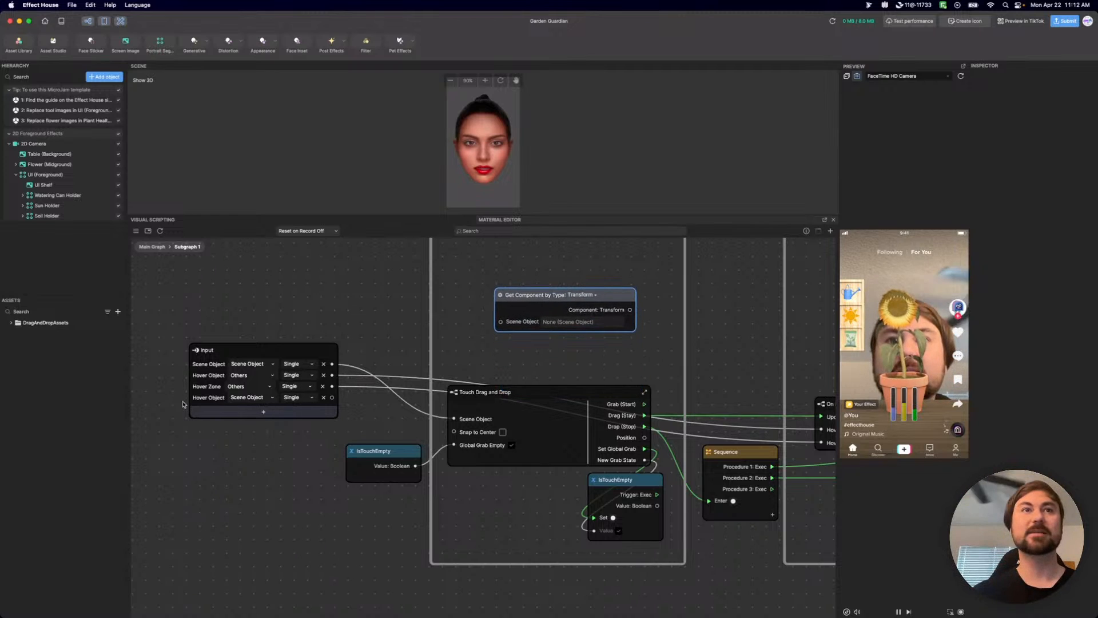
left_click_drag(332, 397, 500, 322)
scroll(458, 309, "right", 5)
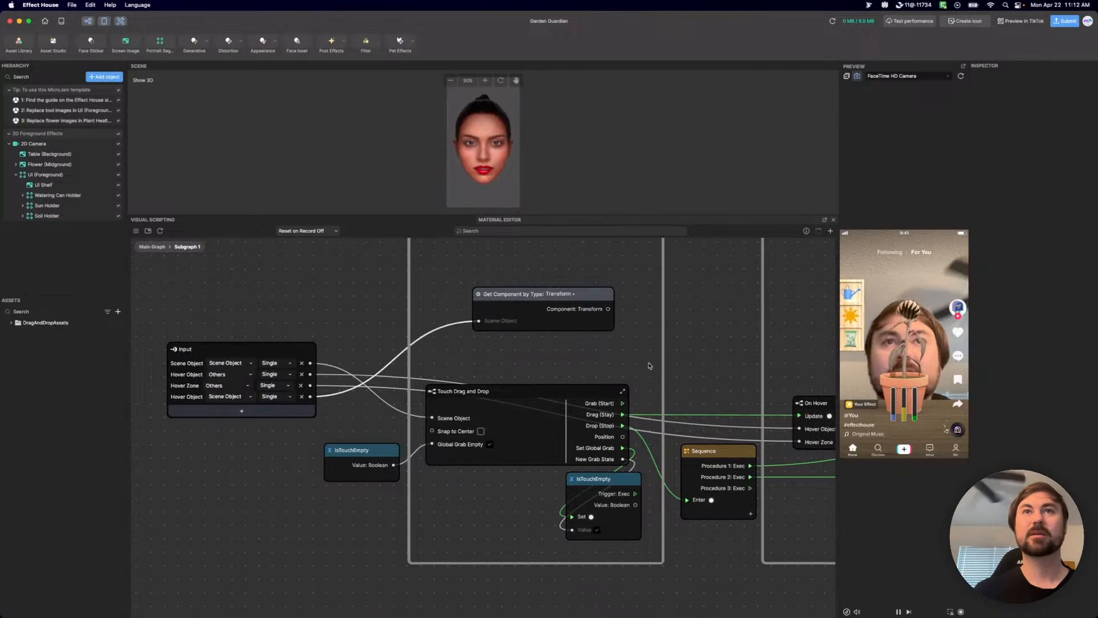
Set Get Component by Type to Screen Transform and connect its Component output to On Hover's Hover Object port.
left_click(417, 292)
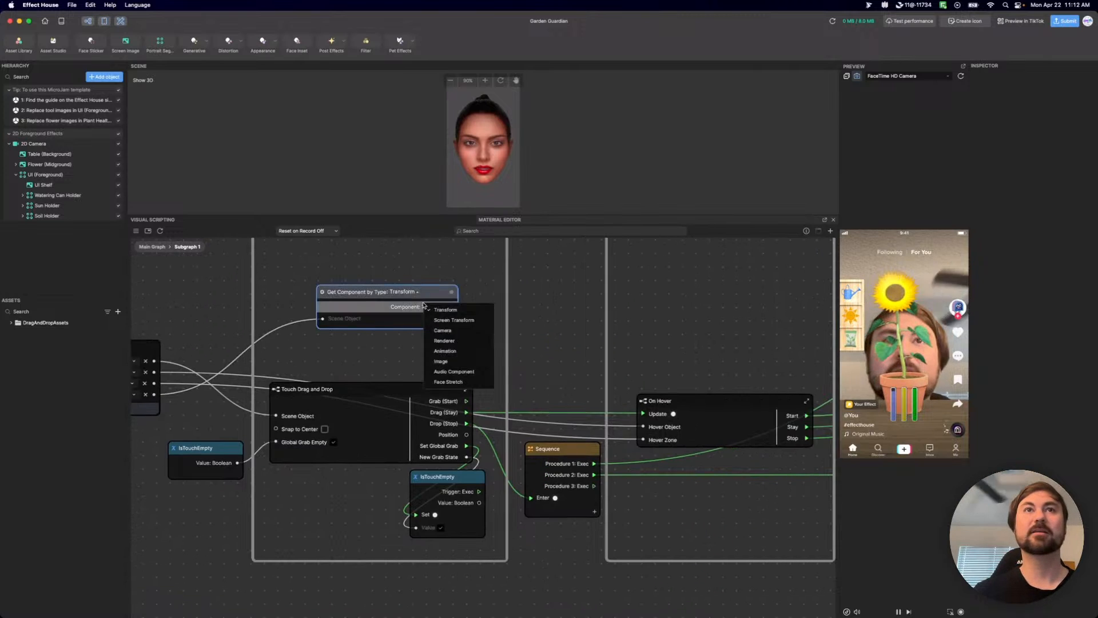
left_click(452, 317)
left_click_drag(453, 307, 651, 433)
Remove the redundant Hover Object input of type Others from the subgraph's Input node.
left_click_drag(447, 294, 449, 321)
middle_click_drag(279, 332, 448, 296)
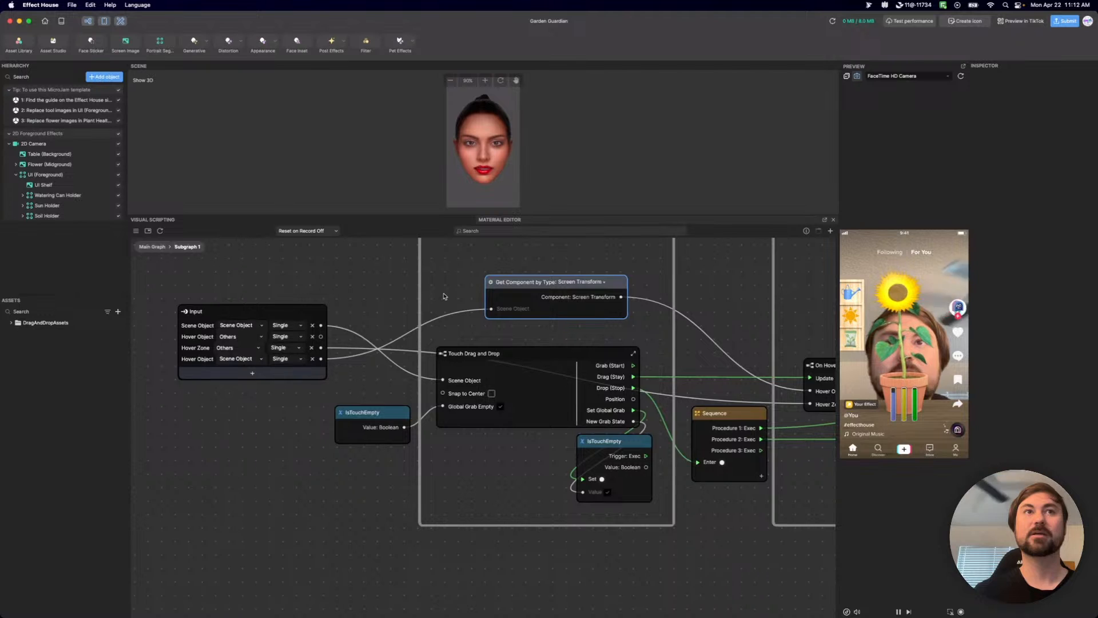
left_click(312, 336)
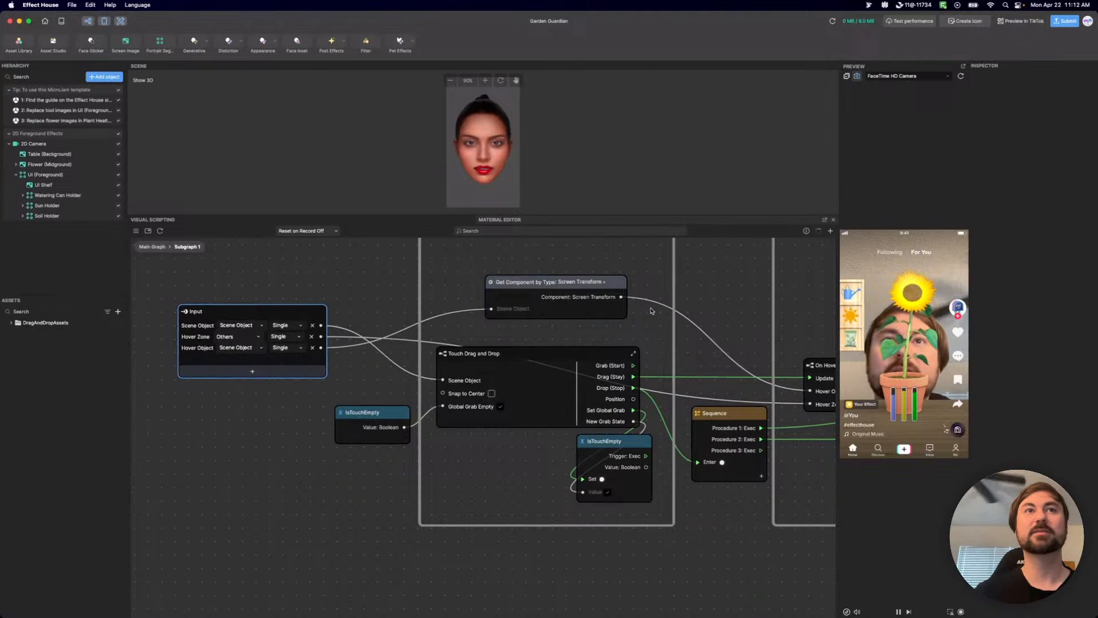
Feed the Snap To Point node's Scene Object port from the subgraph's Input node, replacing the fixed Soil Holder reference.
middle_click_drag(647, 329, 389, 311)
middle_click_drag(546, 285, 404, 309)
scroll(402, 309, "down", 3)
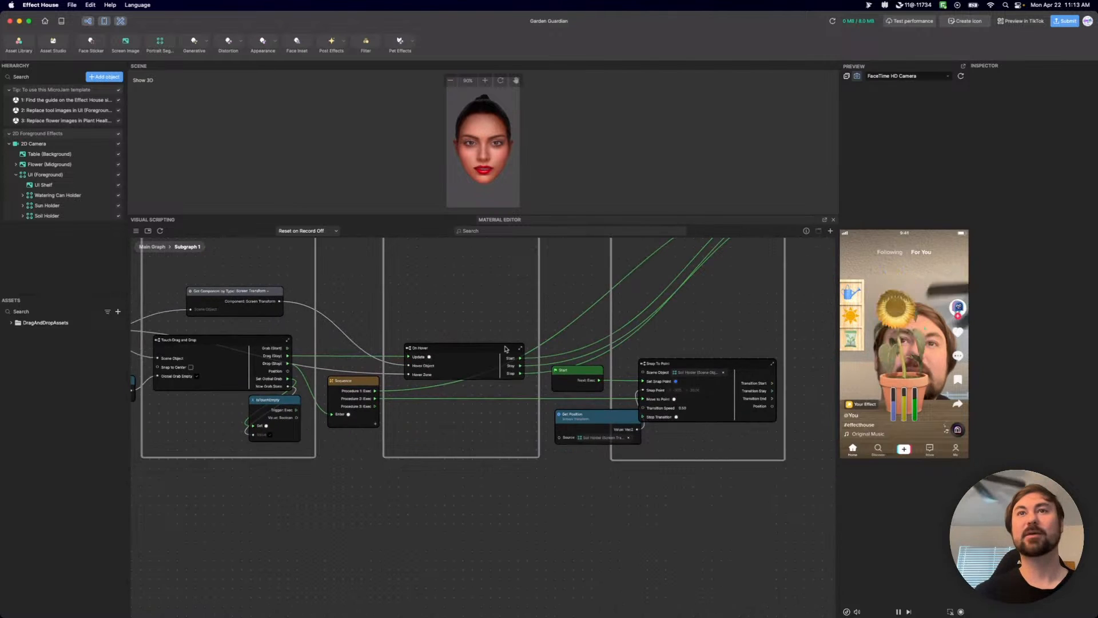
middle_click_drag(517, 311, 599, 296)
left_click_drag(165, 321, 659, 358)
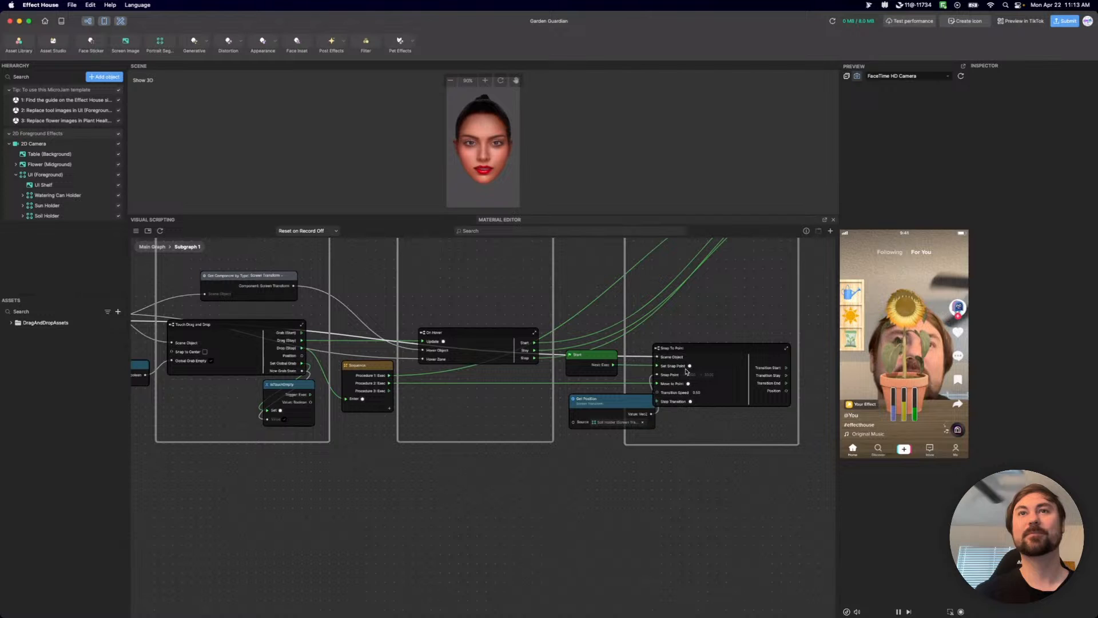
Connect the Screen Transform component output to Get Position's Source and move the Get Position node below On Hover.
scroll(691, 392, "up", 5)
scroll(744, 464, "right", 3)
scroll(509, 491, "down", 5)
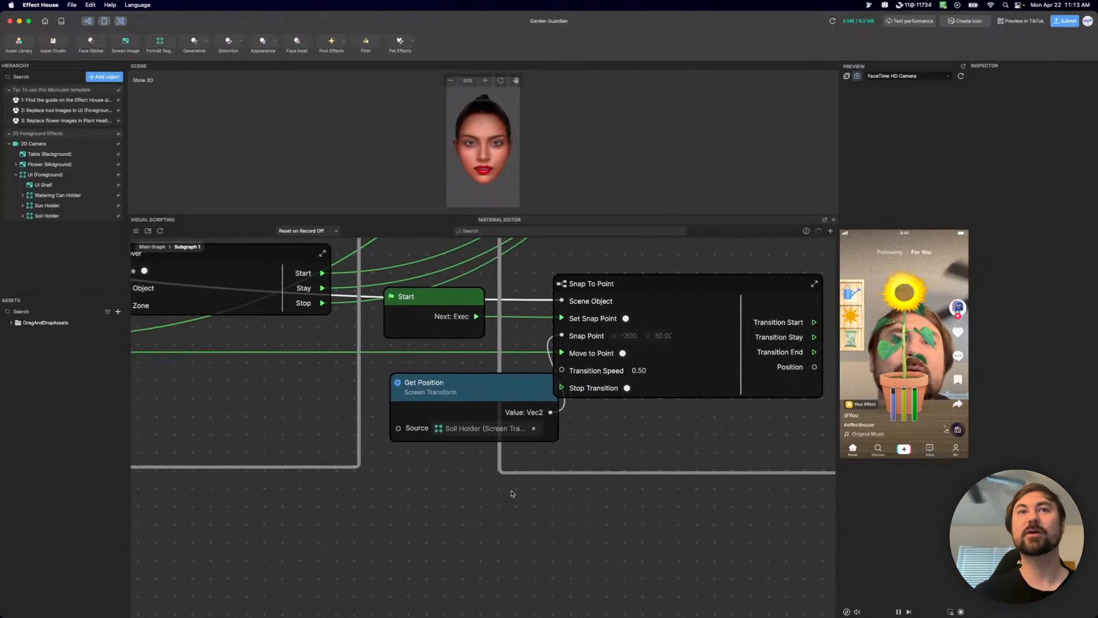
scroll(671, 496, "left", 3)
left_click_drag(310, 289, 646, 453)
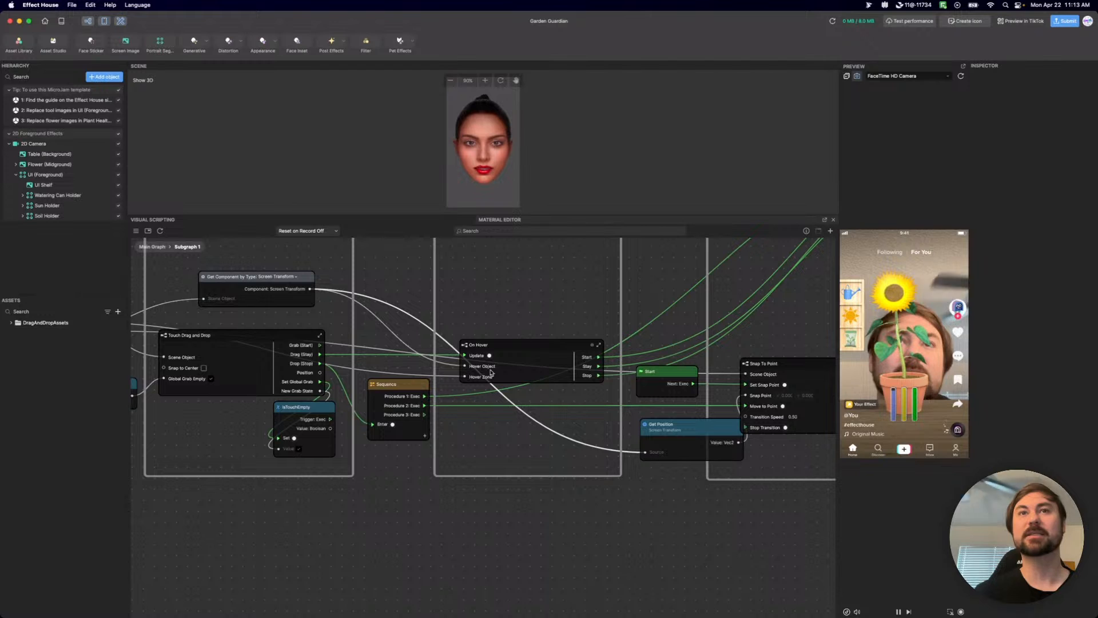
scroll(591, 427, "right", 8)
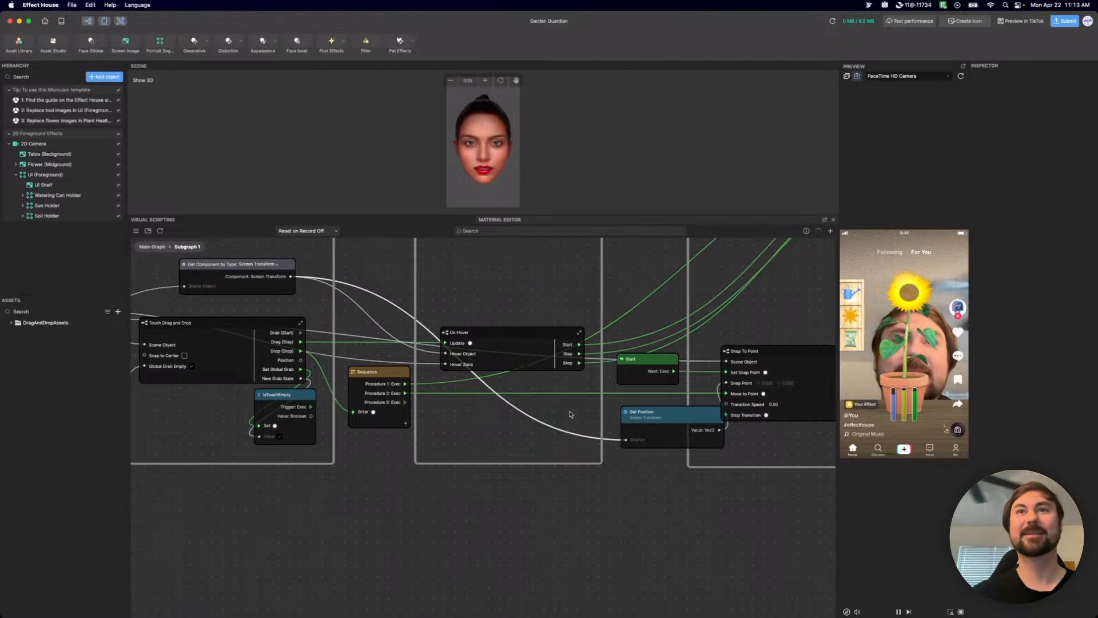
left_click_drag(480, 410, 332, 408)
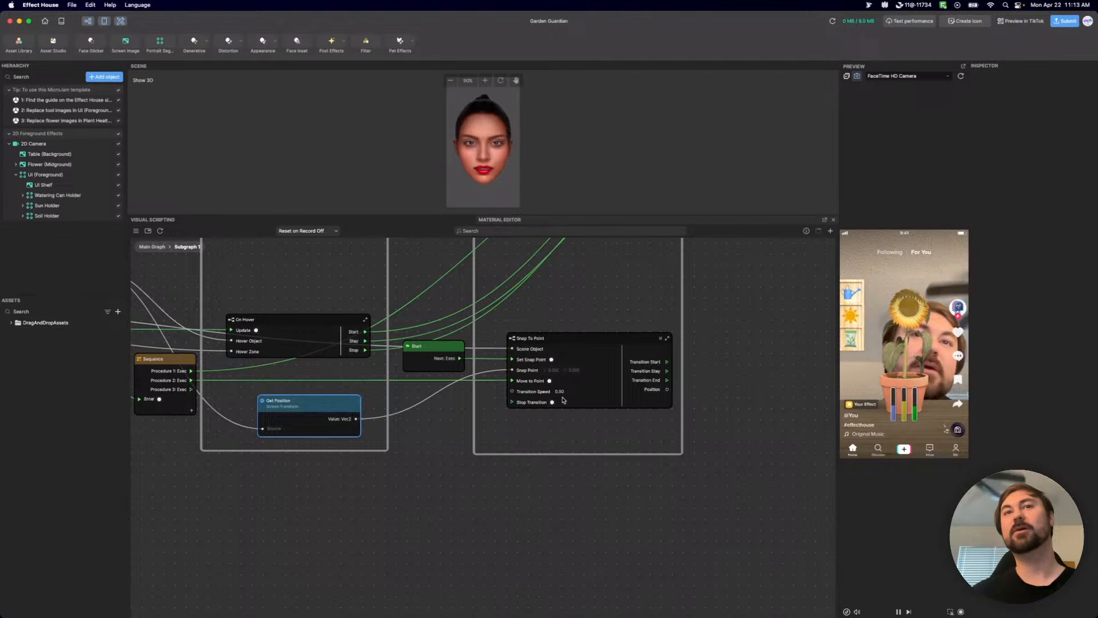
Review the connections between On Hover, Snap To Point and the Output node, and return to the Main Graph.
scroll(541, 429, "left", 3)
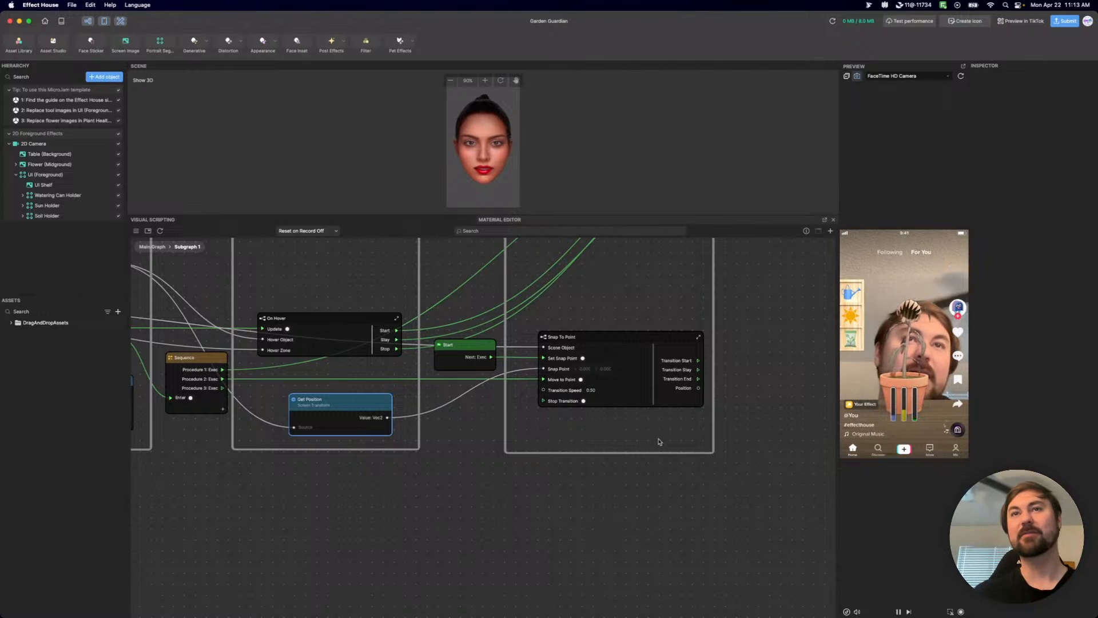
scroll(659, 437, "down", 6)
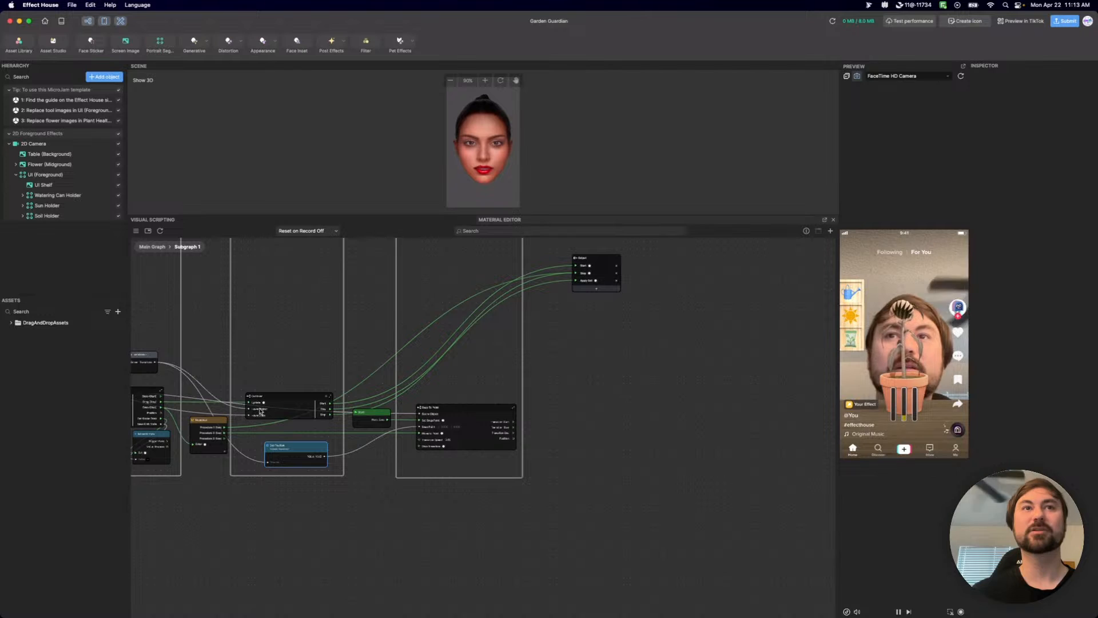
scroll(263, 398, "up", 5)
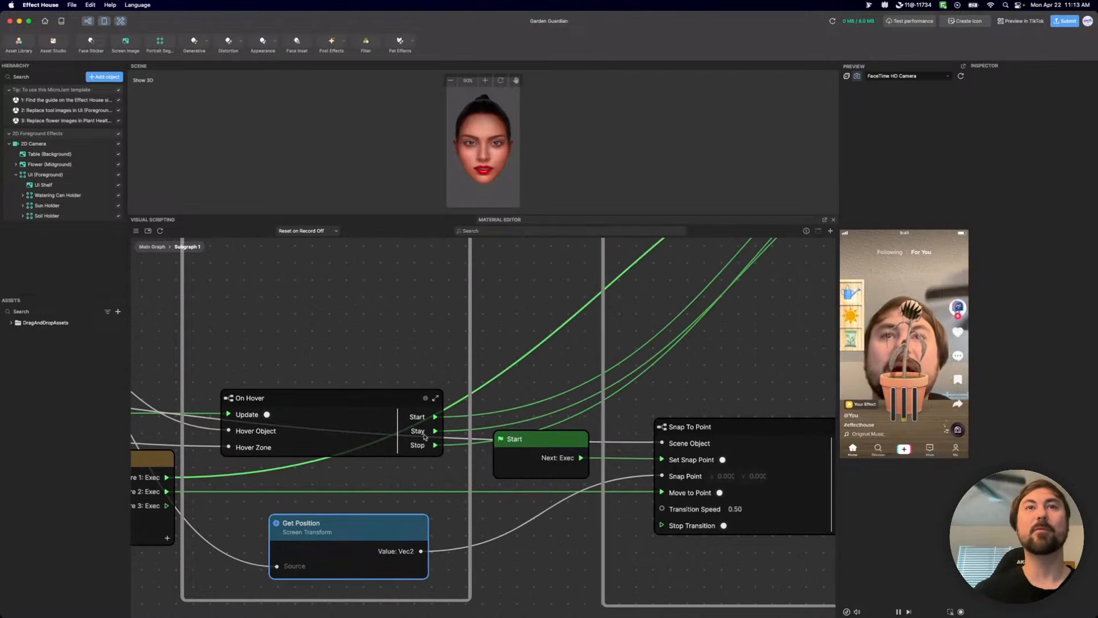
scroll(765, 365, "down", 5)
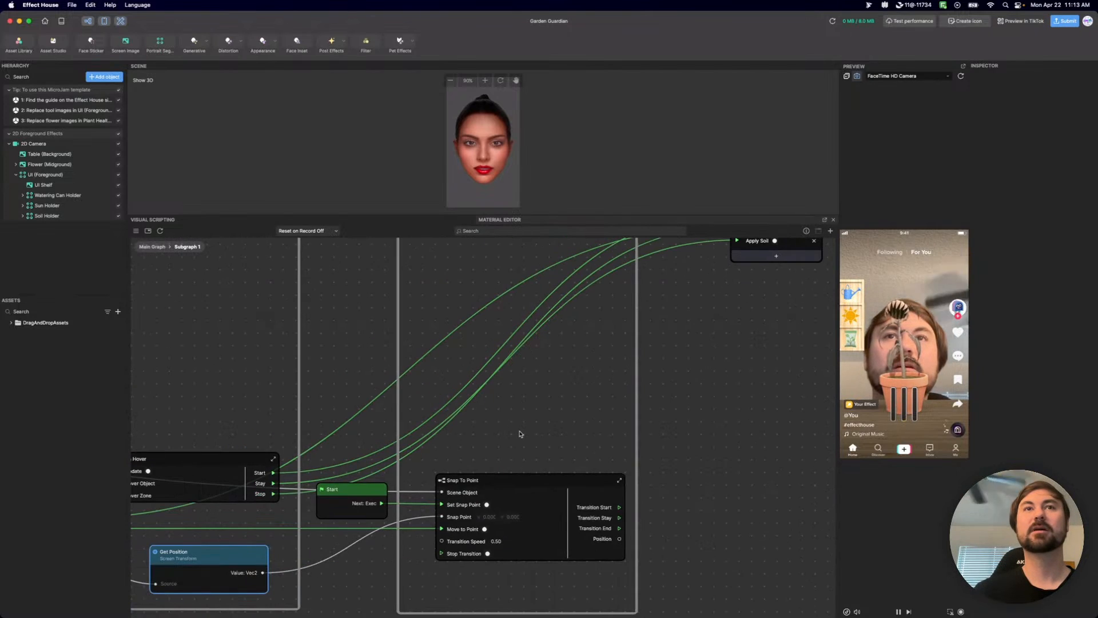
left_click(152, 247)
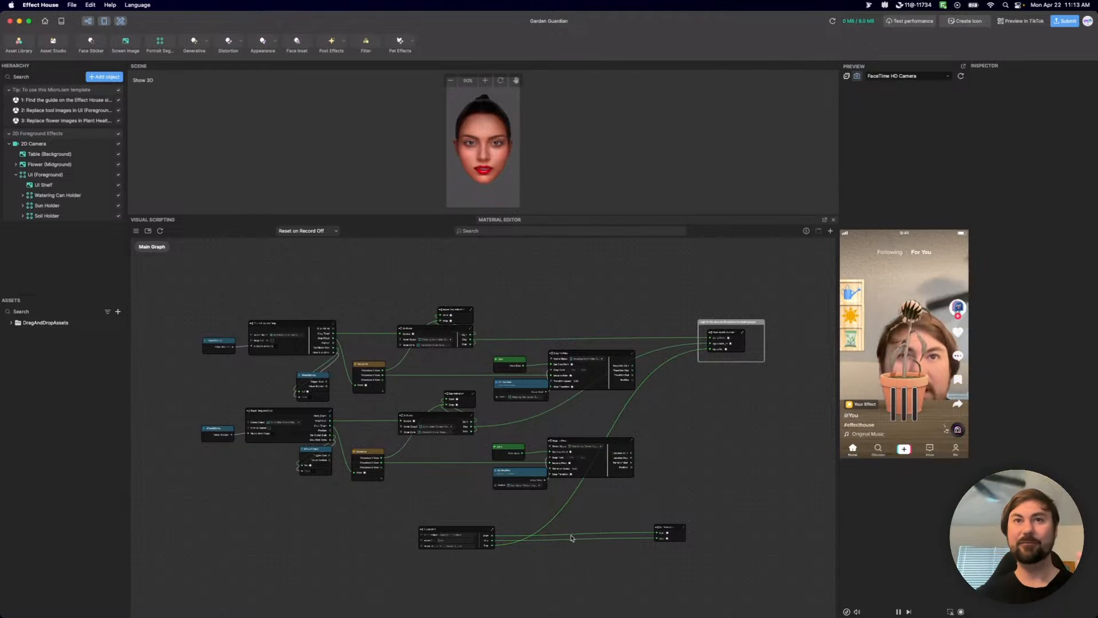
Start renaming the Subgraph 1 node by deleting the word "Subgraph" from its title.
scroll(618, 495, "up", 3)
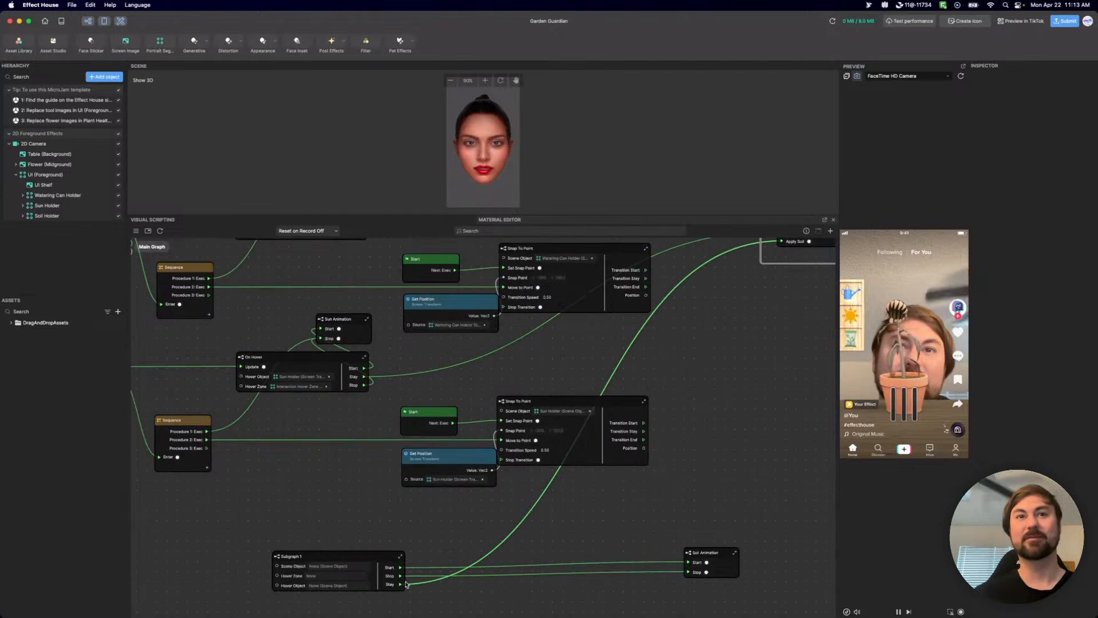
left_click_drag(364, 525, 482, 516)
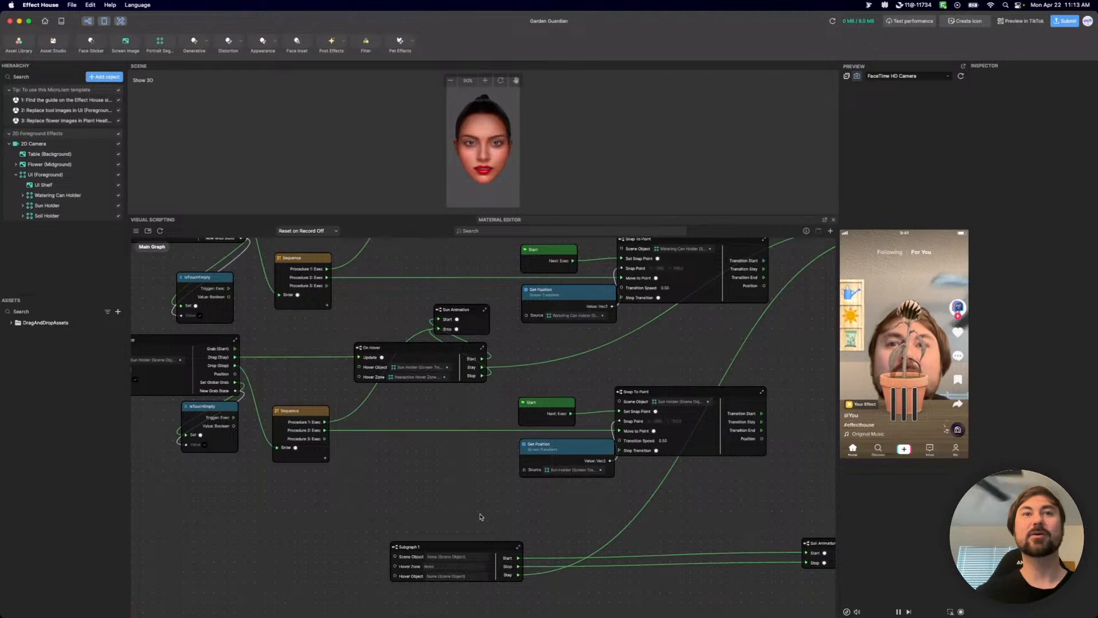
left_click(409, 548)
double_click(408, 548)
double_click(410, 548)
key("BackSpace")
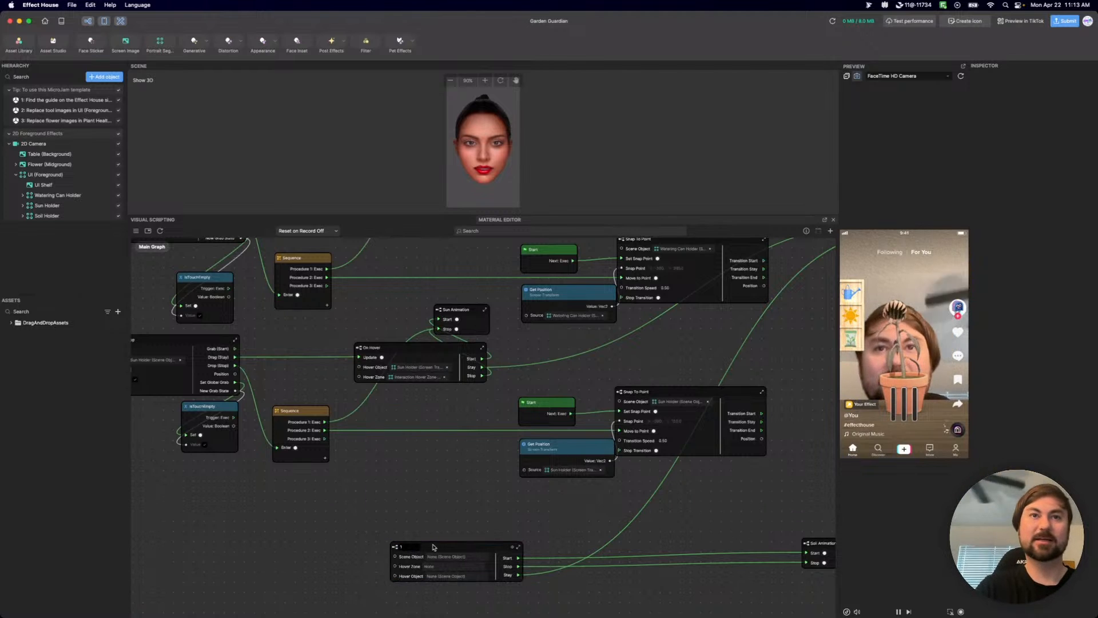
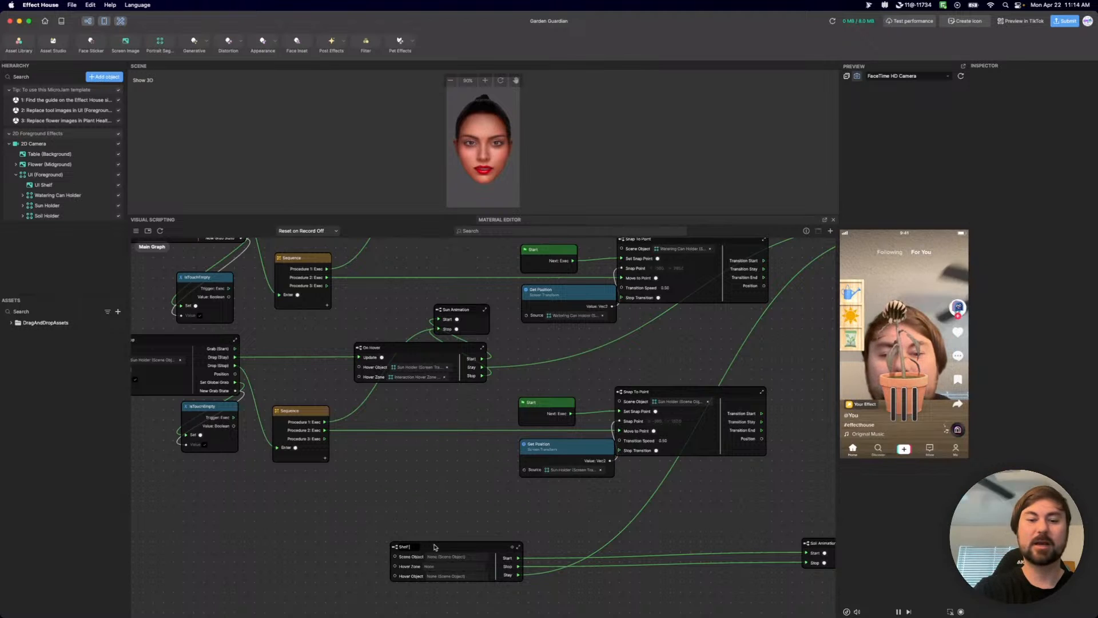
Finish renaming the subgraph node as "Shelf Object" and move it a little farther from the Soil Animation node.
type("ect")
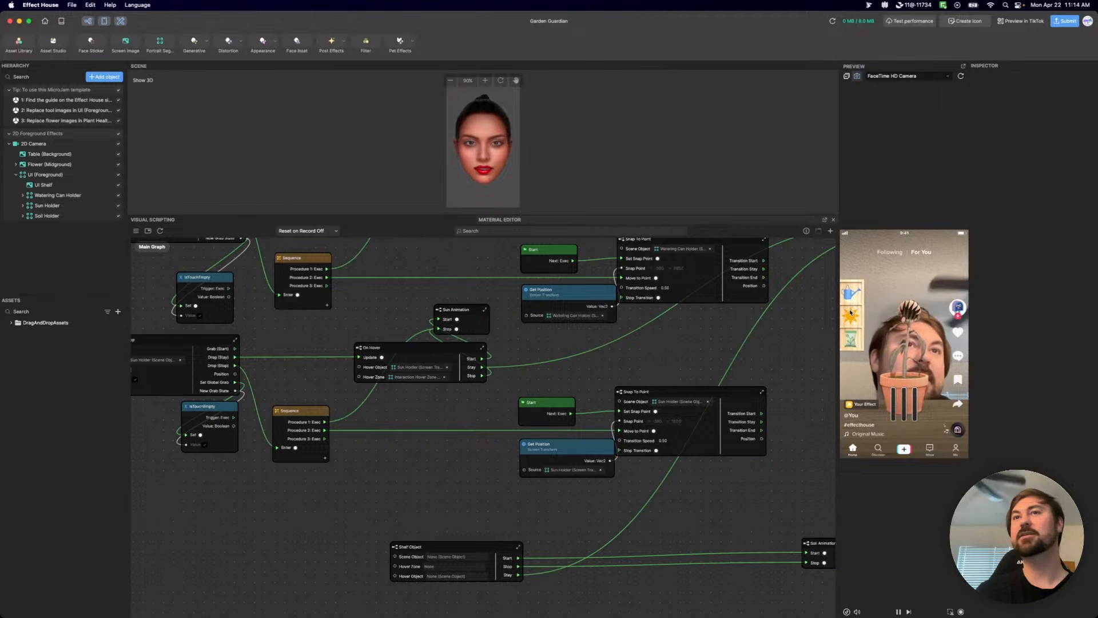
left_click_drag(469, 553, 402, 552)
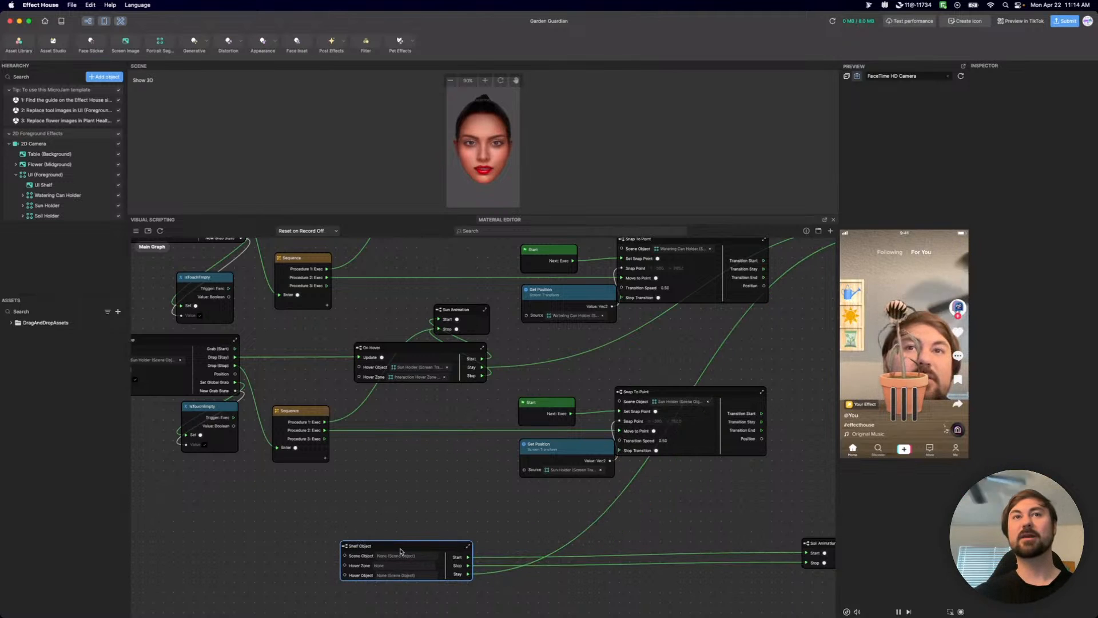
scroll(410, 521, "down", 5)
scroll(464, 481, "up", 4)
scroll(452, 439, "left", 5)
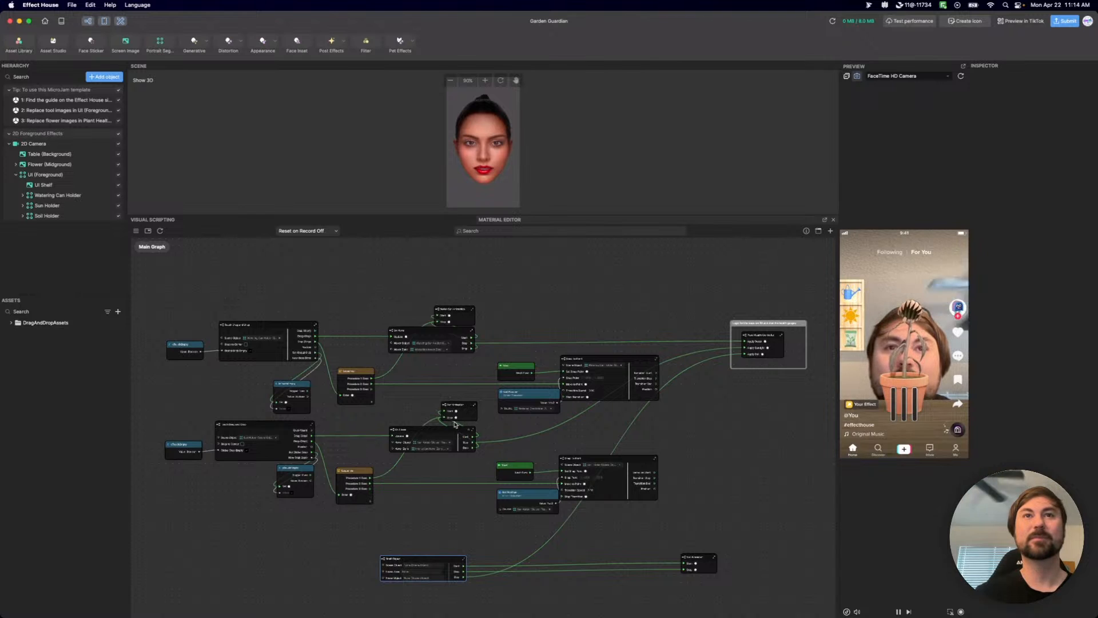
Move the Sun Animation node clear of the Sun Holder row and delete that row's remaining drag-and-drop nodes.
left_click(464, 408)
left_click_drag(464, 408, 739, 452)
left_click_drag(624, 529, 147, 435)
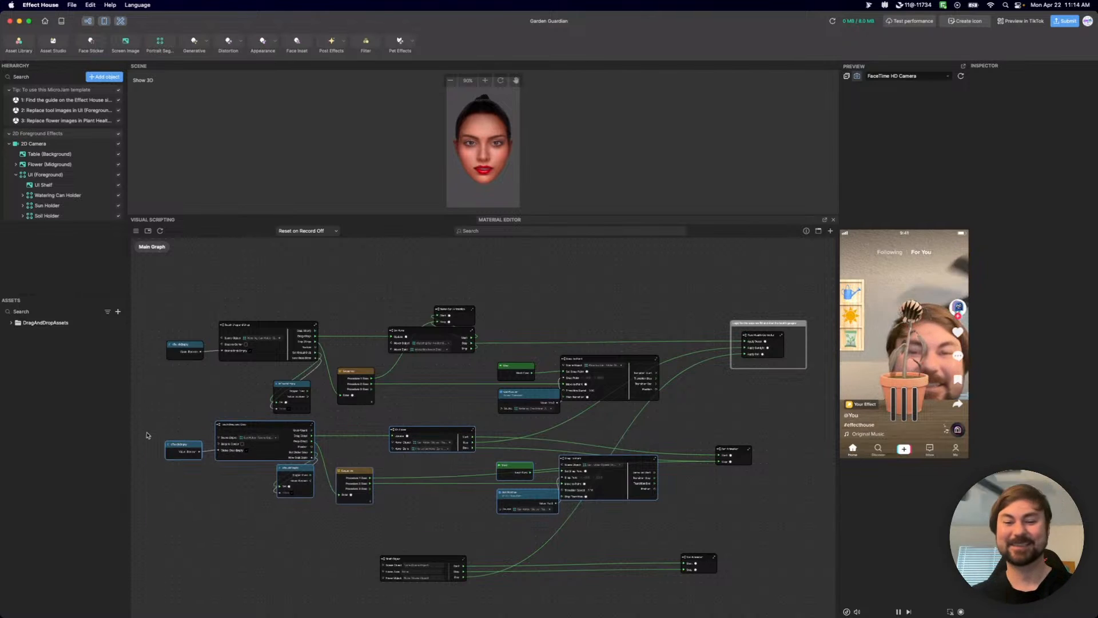
key("BackSpace")
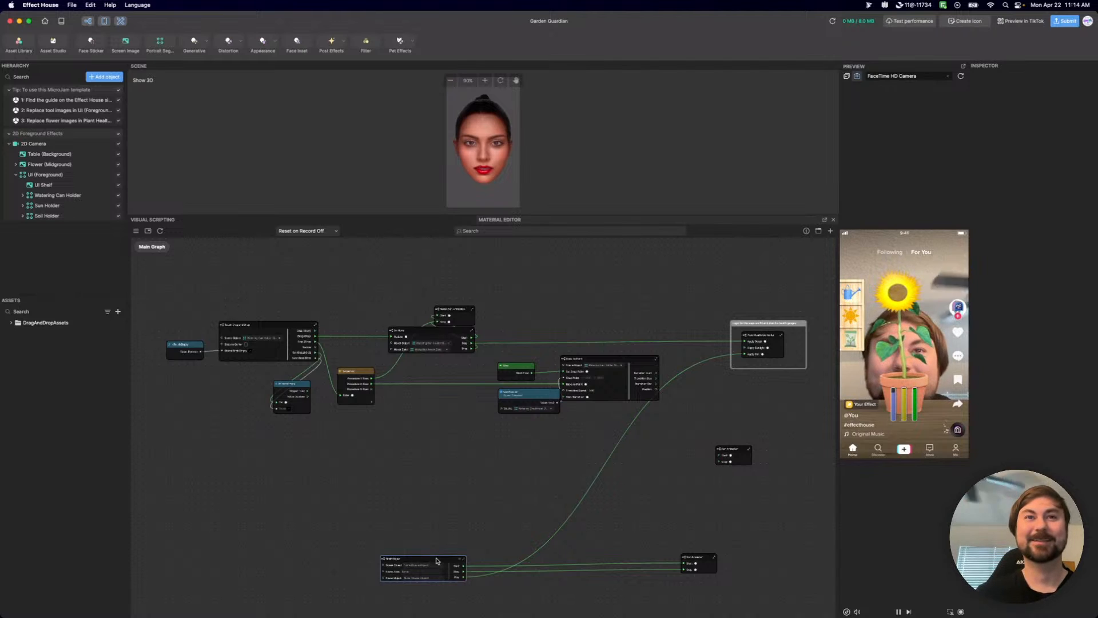
Duplicate the Shelf Object node above the original and connect the copy's Stay output to Apply Sunlight on Plant Health Controller.
scroll(446, 509, "up", 3)
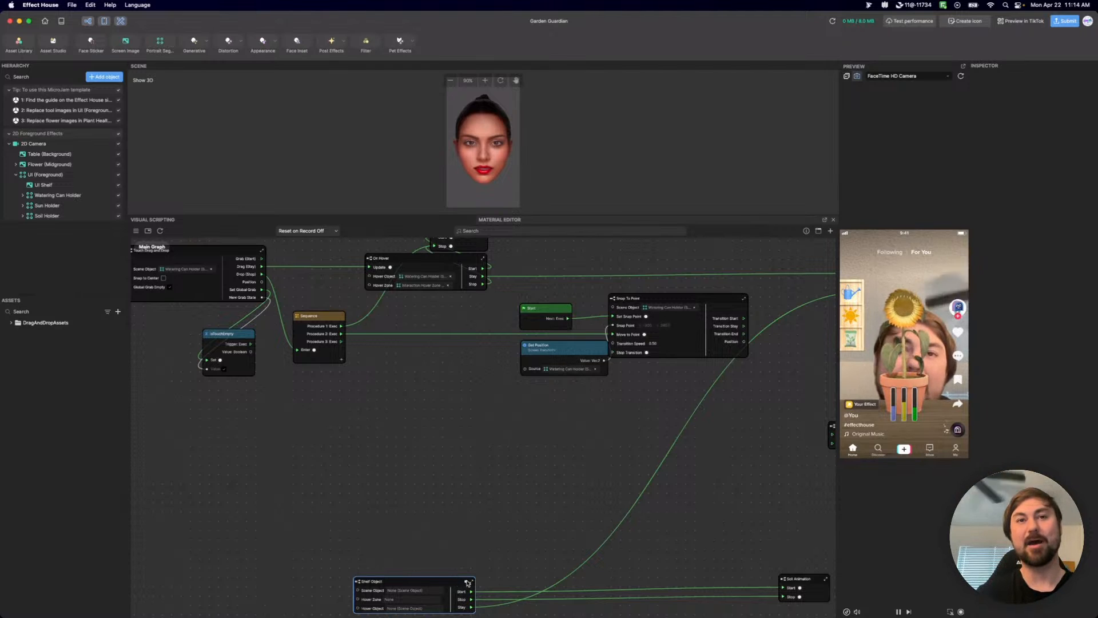
key("super+v")
left_click_drag(503, 584, 392, 462)
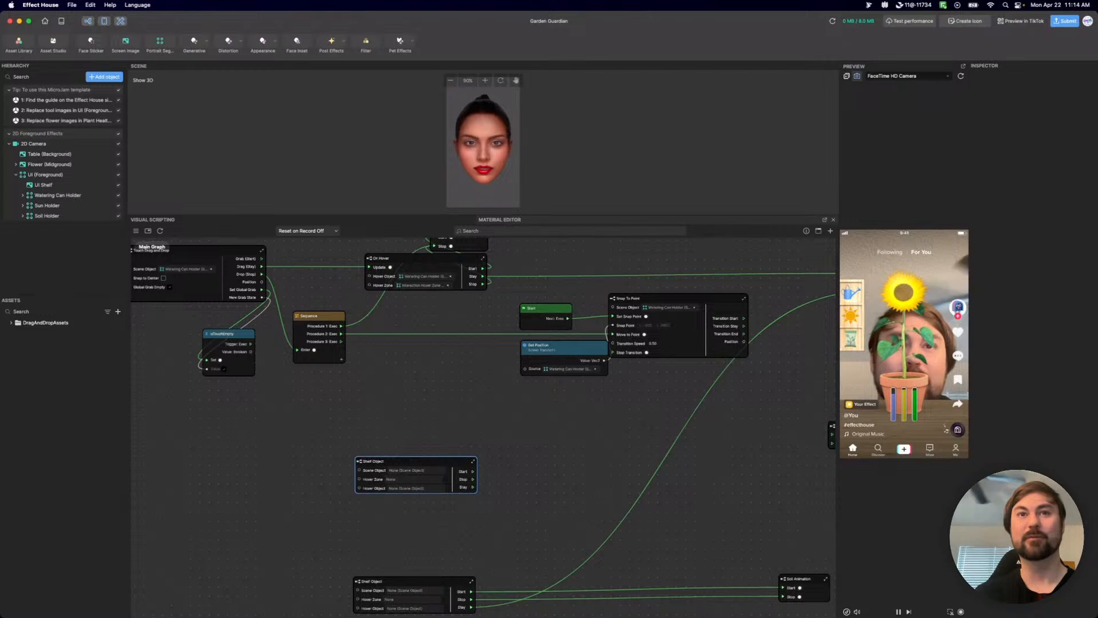
left_click_drag(817, 613, 450, 510)
left_click(571, 453)
left_click_drag(411, 460, 418, 468)
middle_click_drag(576, 439, 432, 456)
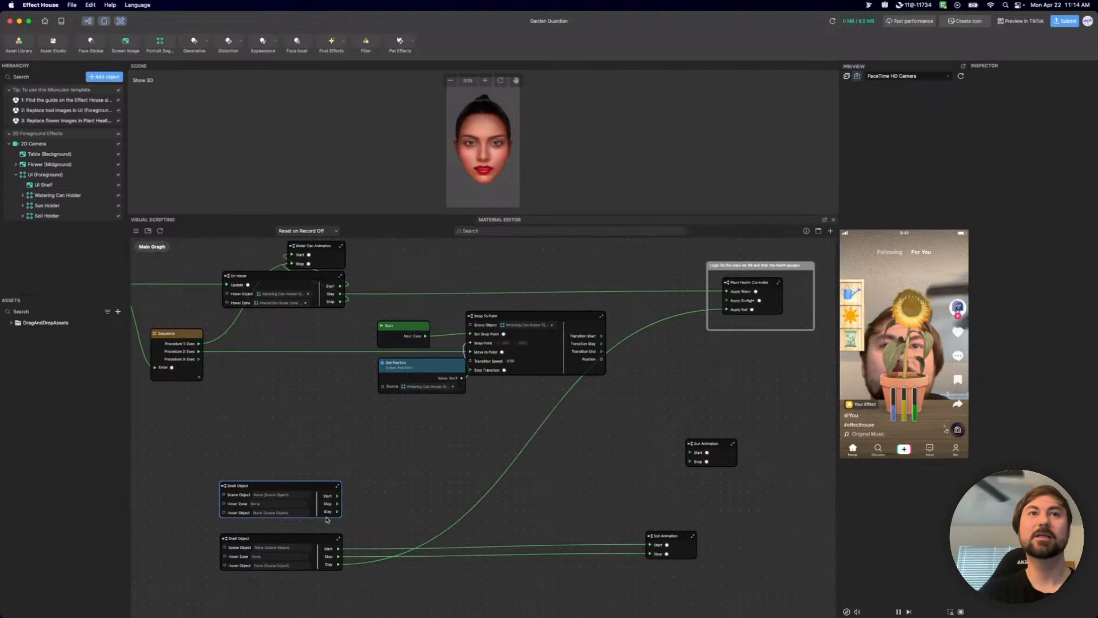
mouse_move(338, 512)
left_mouse_down()
mouse_move(669, 384)
mouse_move(730, 305)
left_mouse_up()
Paste another copy of the Shelf Object node and place it above the other two.
middle_click_drag(325, 421, 490, 480)
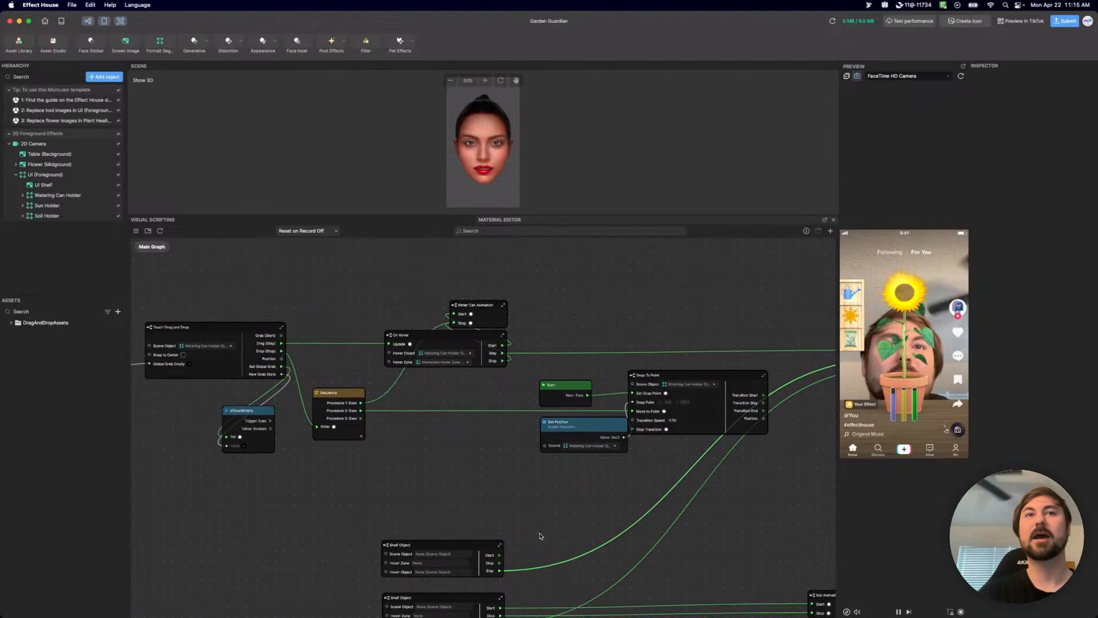
scroll(540, 511, "down", 5)
left_click(504, 529)
key("super+c")
key("super+v")
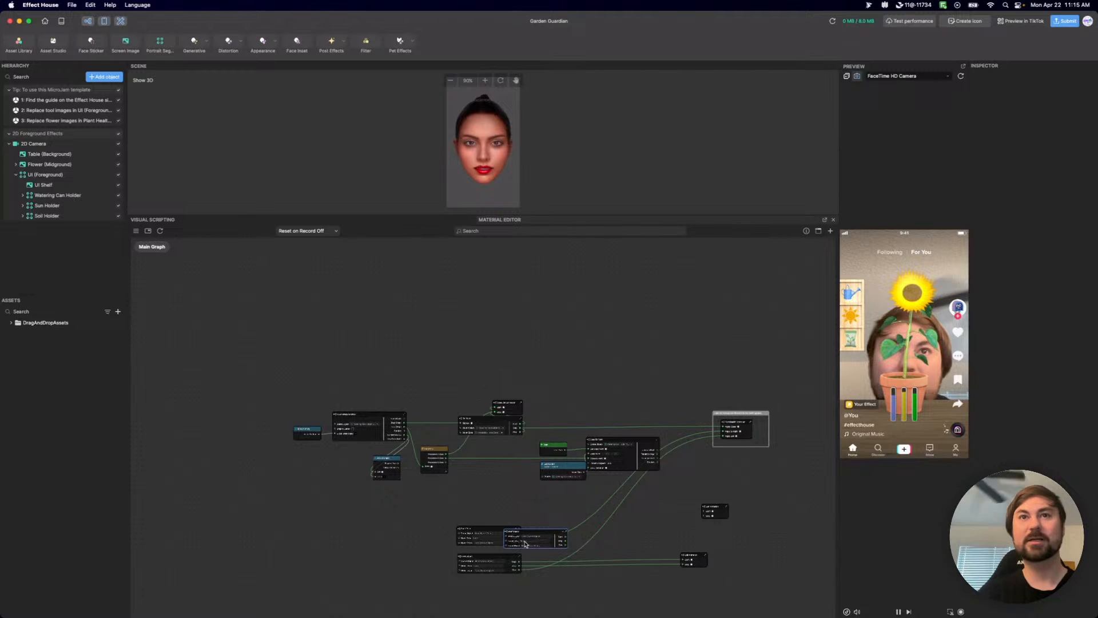
left_click_drag(536, 532, 490, 505)
Delete the Watering Can row's nodes and connect the uppermost Shelf Object's Stay output to Apply Water on Plant Health Controller.
left_click_drag(653, 490, 292, 380)
key("BackSpace")
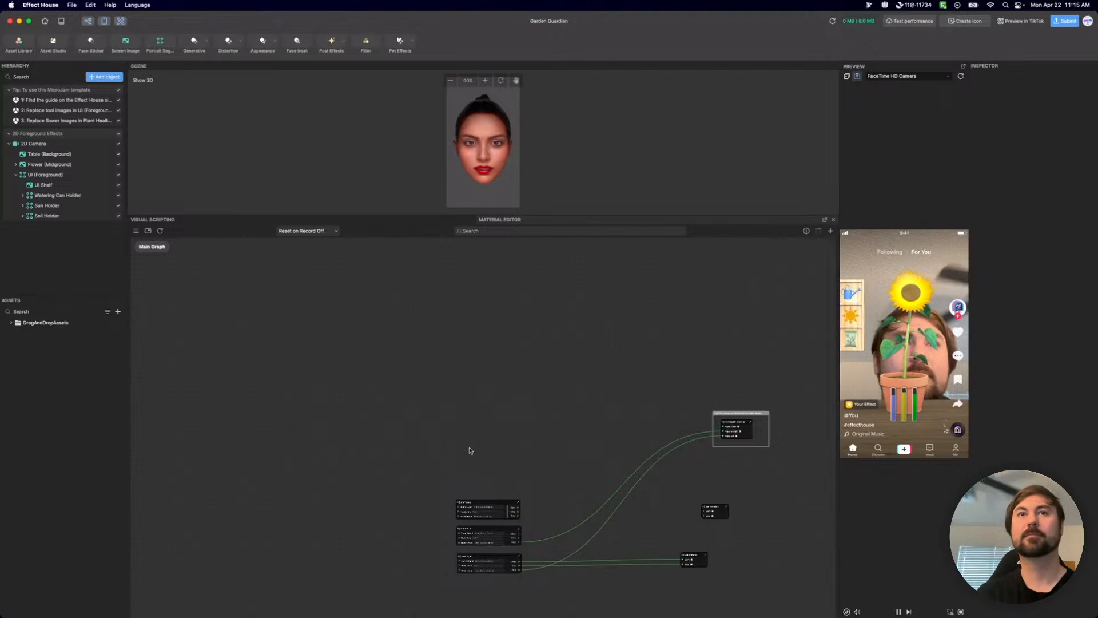
scroll(532, 487, "up", 3)
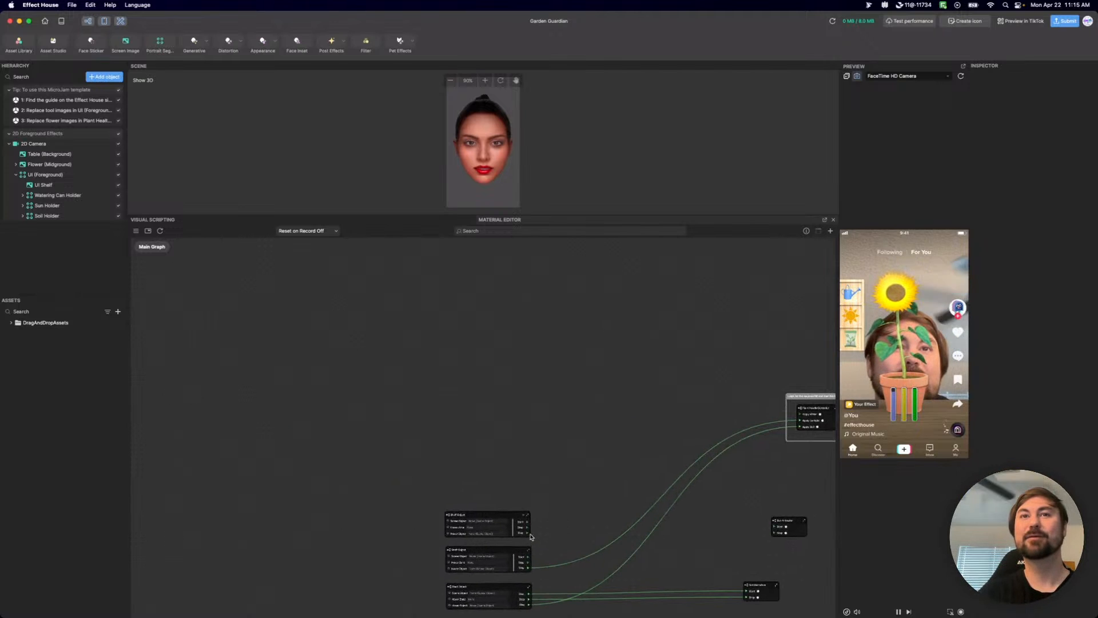
left_click_drag(528, 534, 666, 493)
scroll(641, 504, "down", 5)
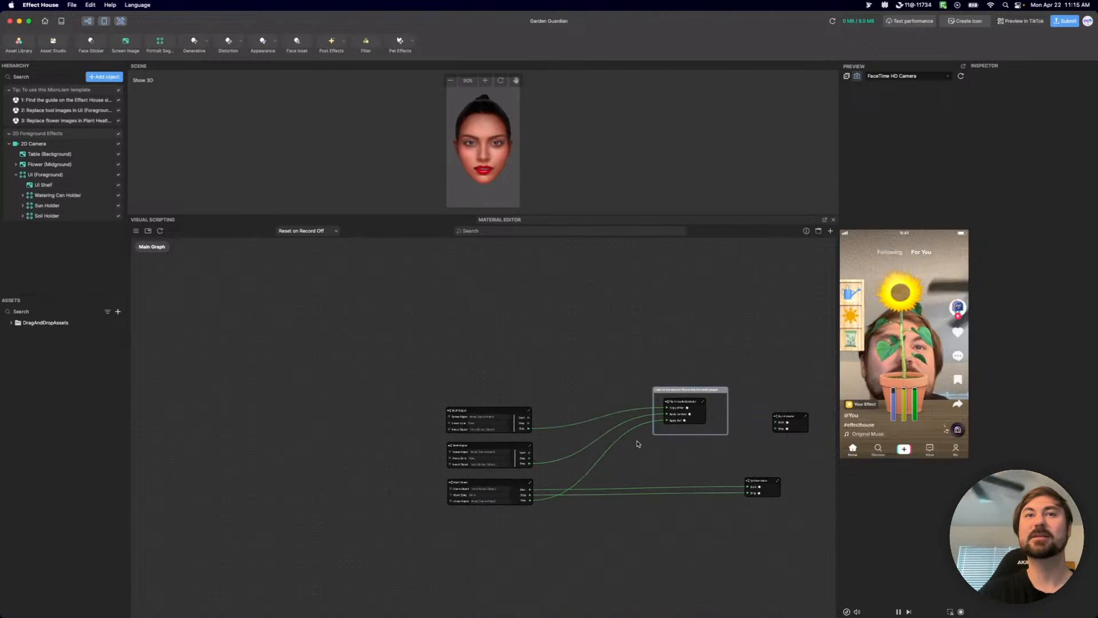
scroll(514, 369, "up", 5)
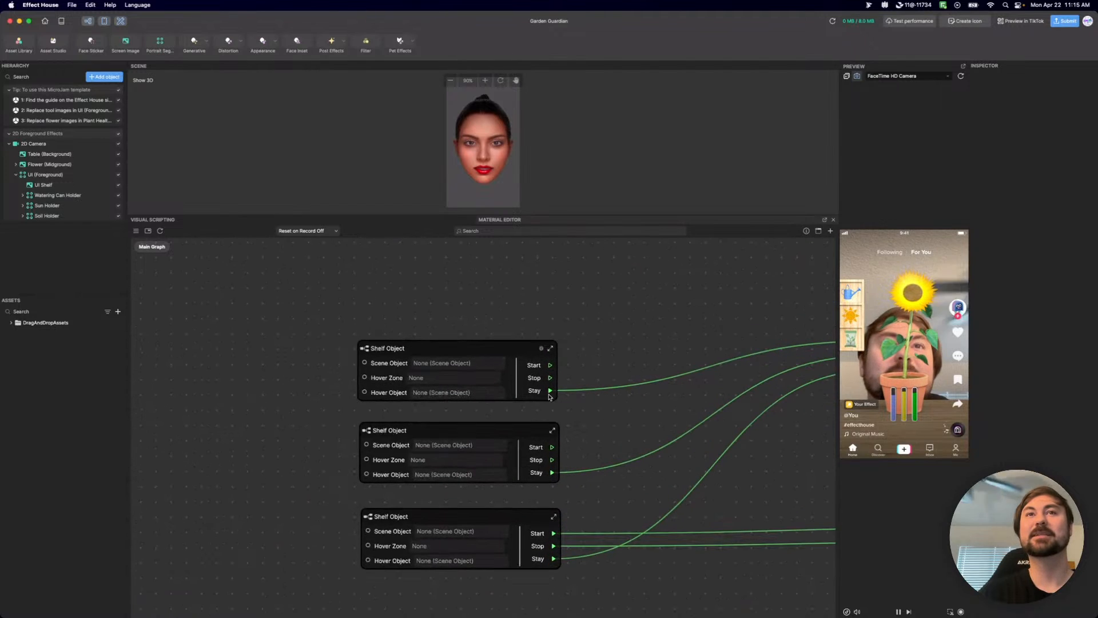
Move the Soil Animation and Sun Animation nodes close to the bottom and middle Shelf Object nodes.
middle_click_drag(769, 495, 477, 462)
scroll(484, 463, "down", 2)
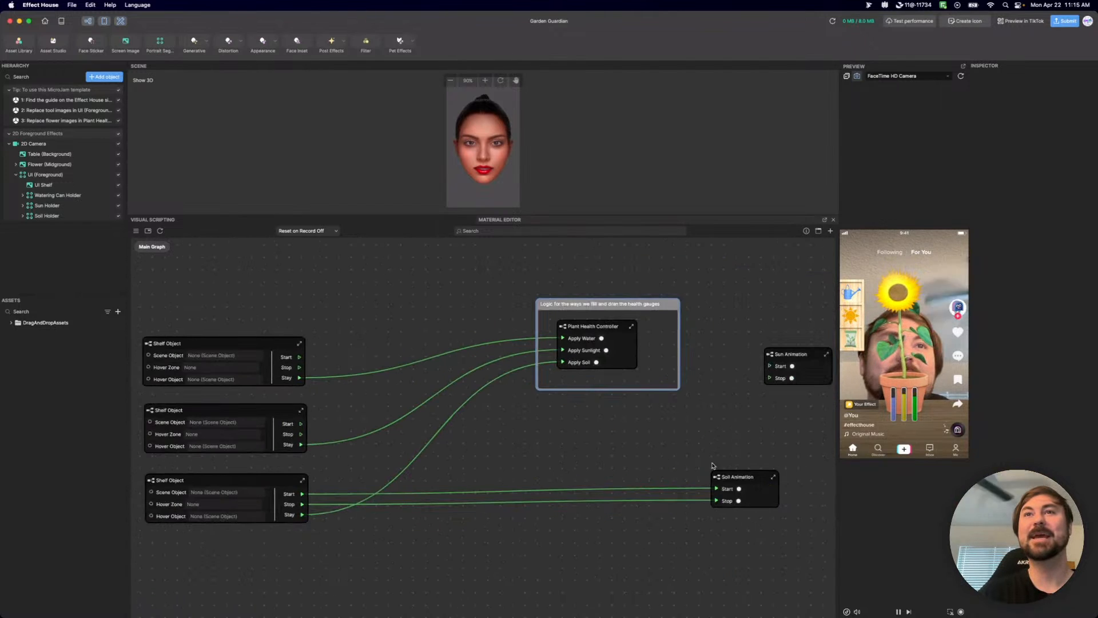
left_click_drag(759, 475, 487, 480)
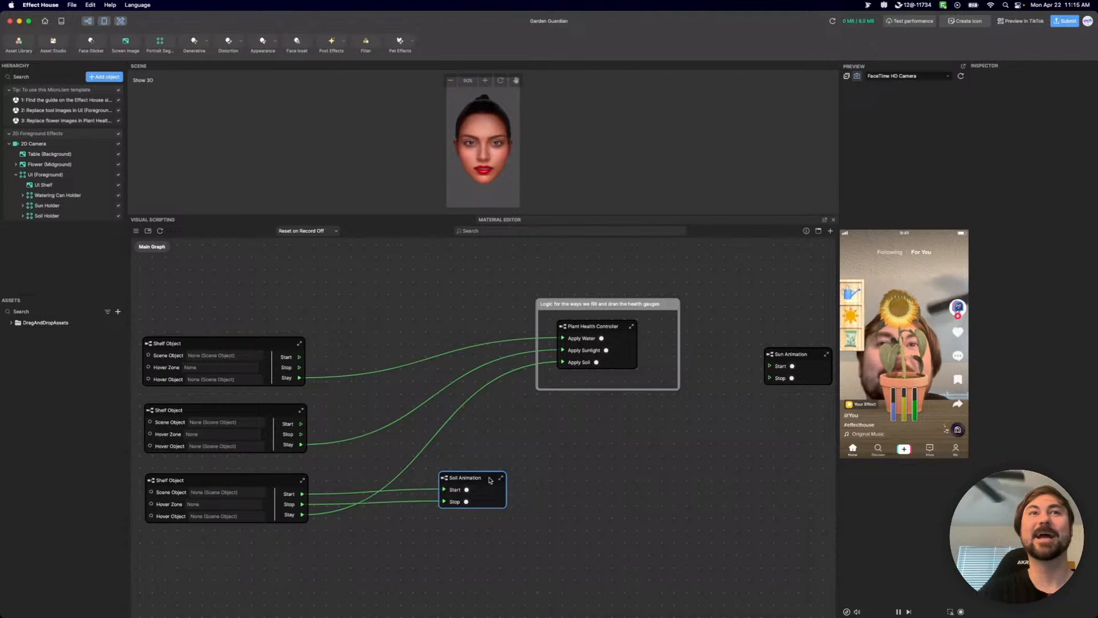
left_click_drag(809, 355, 495, 414)
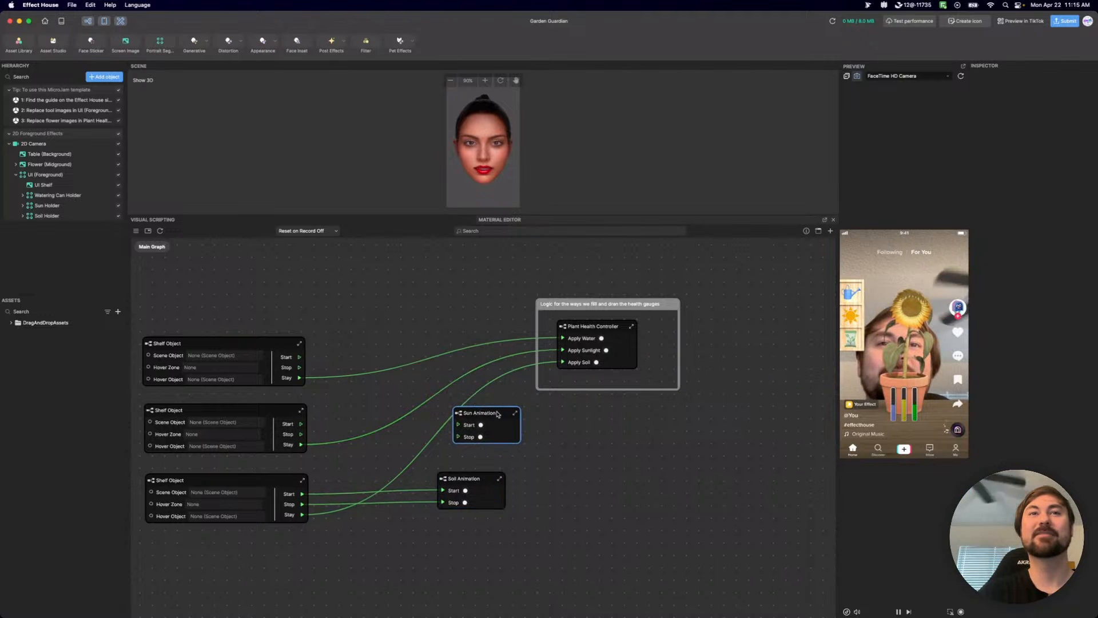
Connect the middle Shelf Object's Start and Stop outputs to the matching inputs of Sun Animation.
left_click_drag(302, 424, 459, 424)
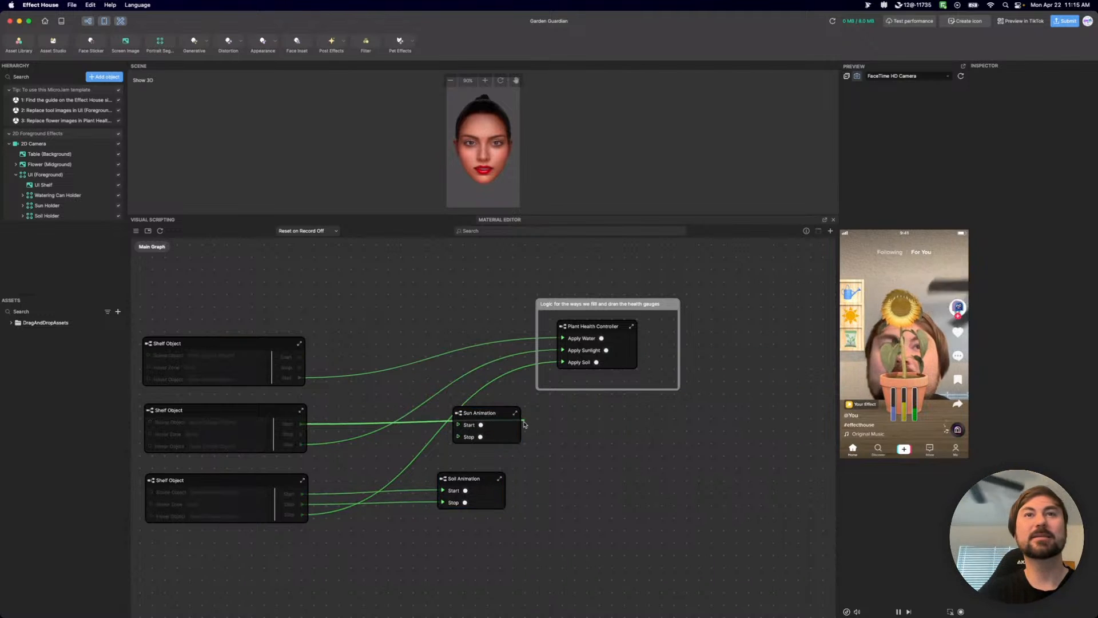
left_click_drag(301, 435, 459, 437)
middle_click_drag(362, 404, 616, 400)
scroll(504, 401, "up", 3)
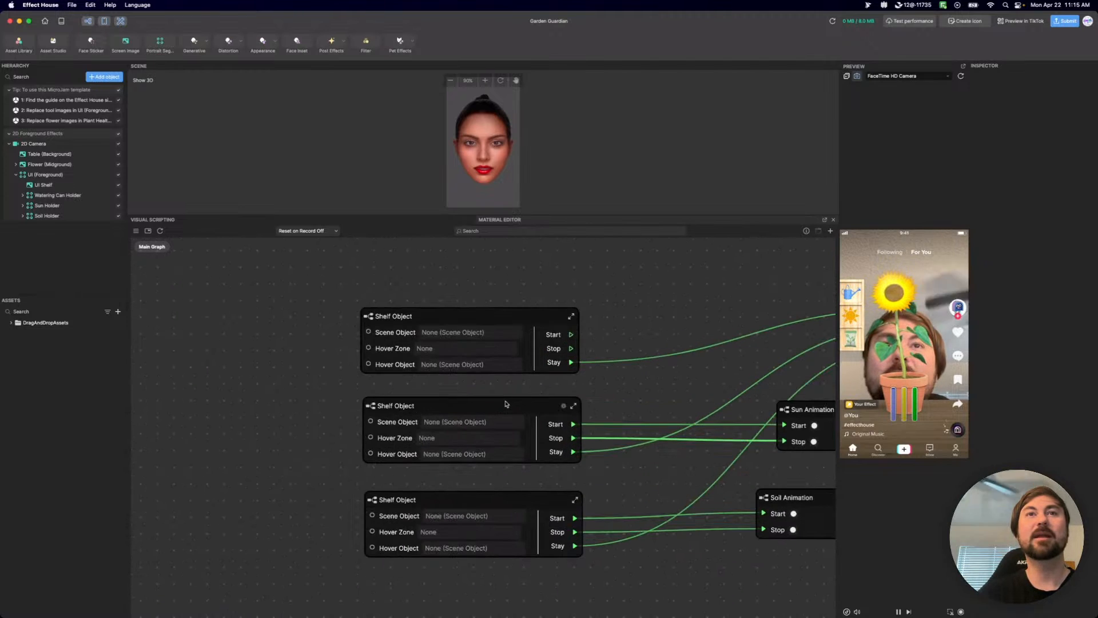
scroll(574, 406, "down", 5)
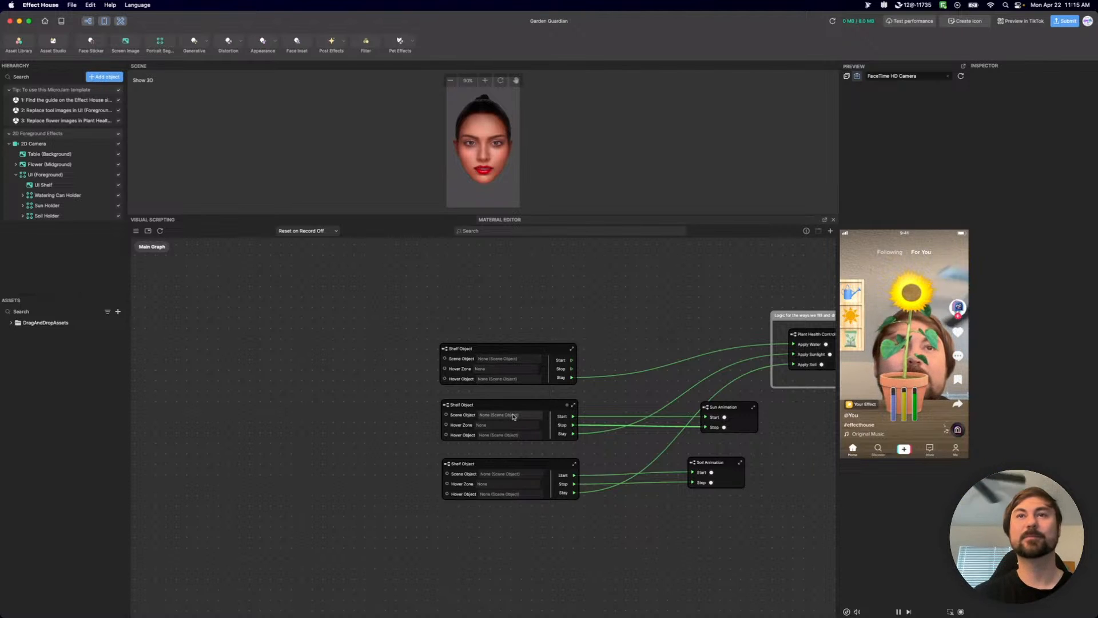
Convert the bottom Shelf Object node to a subgraph instance.
left_click(494, 359)
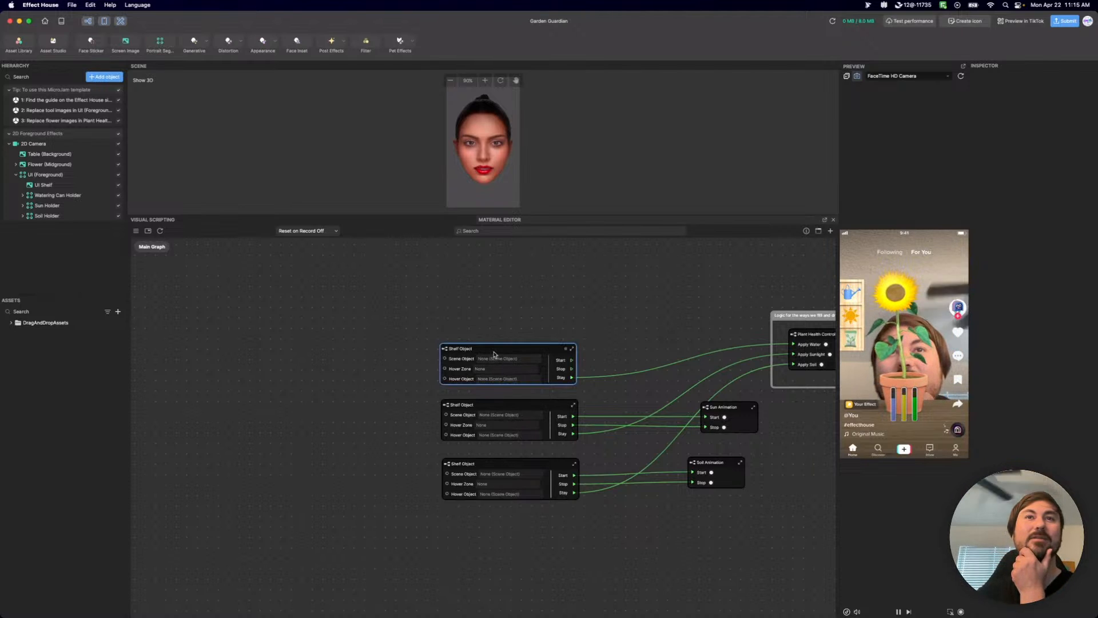
right_click(504, 464)
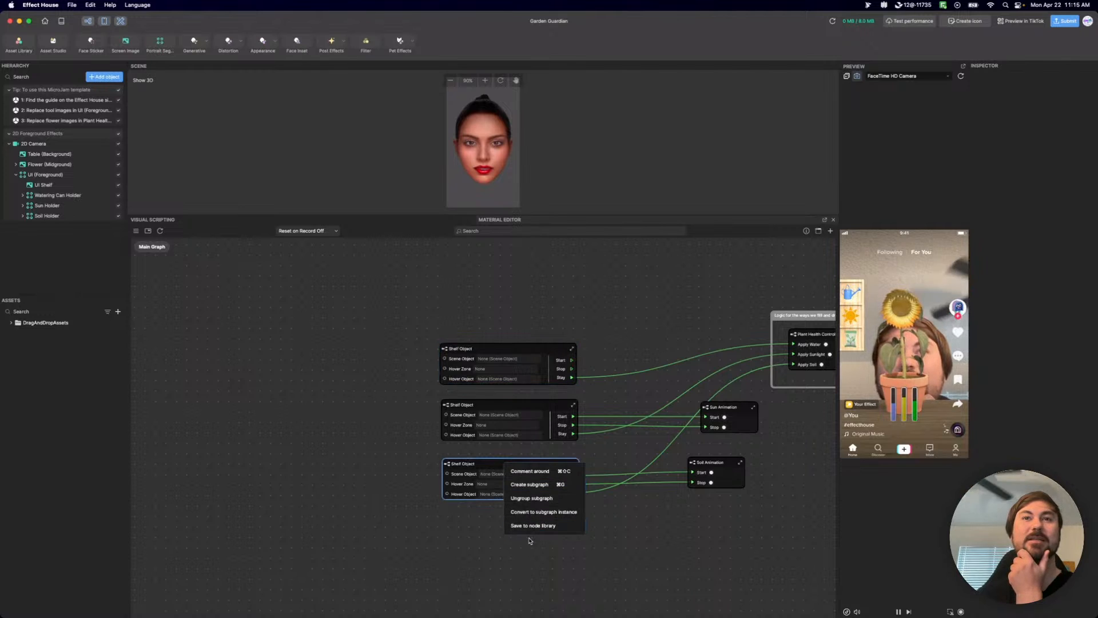
left_click(550, 512)
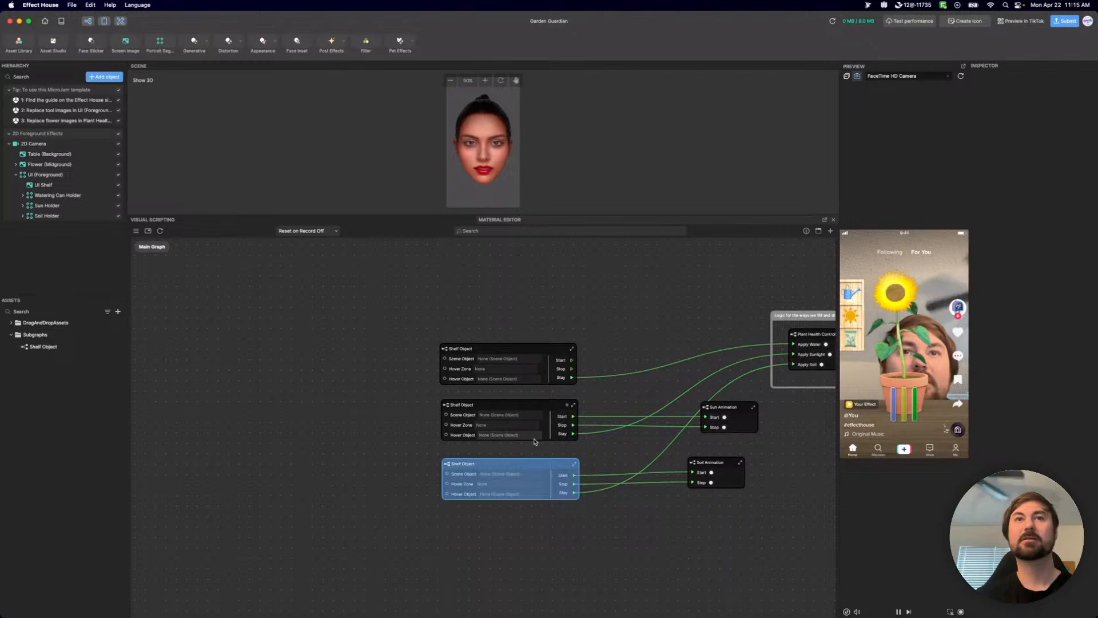
Replace the two upper Shelf Object nodes with pasted copies of the Shelf Object subgraph instance.
left_click_drag(530, 455, 523, 349)
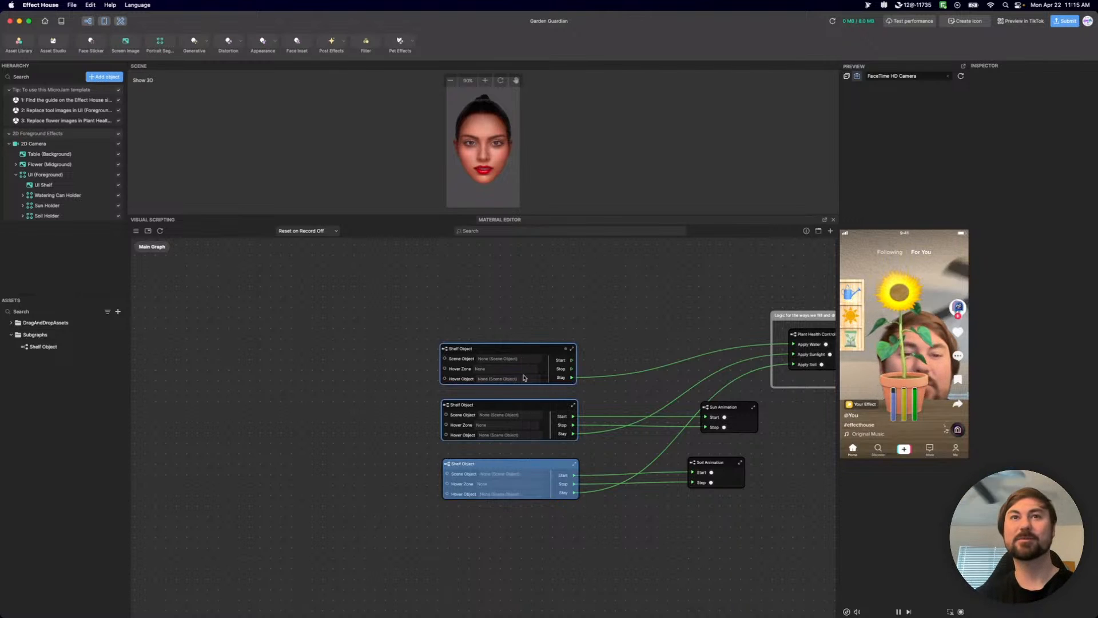
key("BackSpace")
key("super+v")
left_click_drag(585, 474, 473, 311)
key("super+v")
Connect the middle Shelf Object instance's Stay output to Apply Sunlight and its Start and Stop outputs to Sun Animation.
mouse_move(565, 413)
left_mouse_down()
mouse_move(727, 396)
mouse_move(794, 354)
left_mouse_up()
left_click_drag(567, 395, 706, 417)
left_click_drag(567, 404, 707, 428)
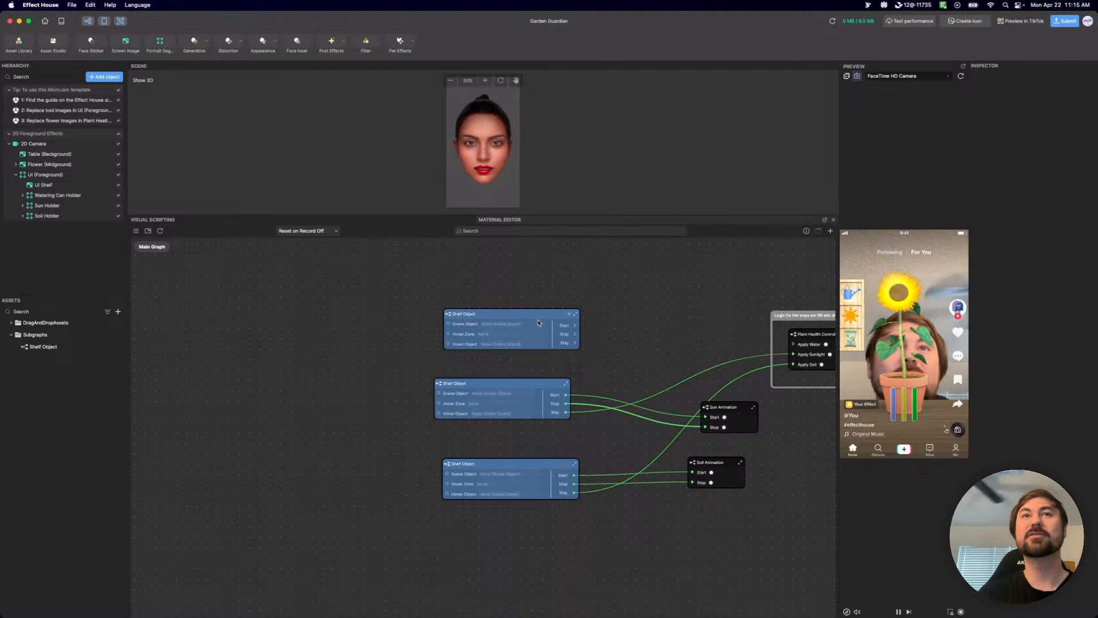
Align the three Shelf Object instances in a column and connect the top one's Stay output to Apply Water.
left_click_drag(535, 322, 526, 327)
left_click_drag(546, 459, 537, 446)
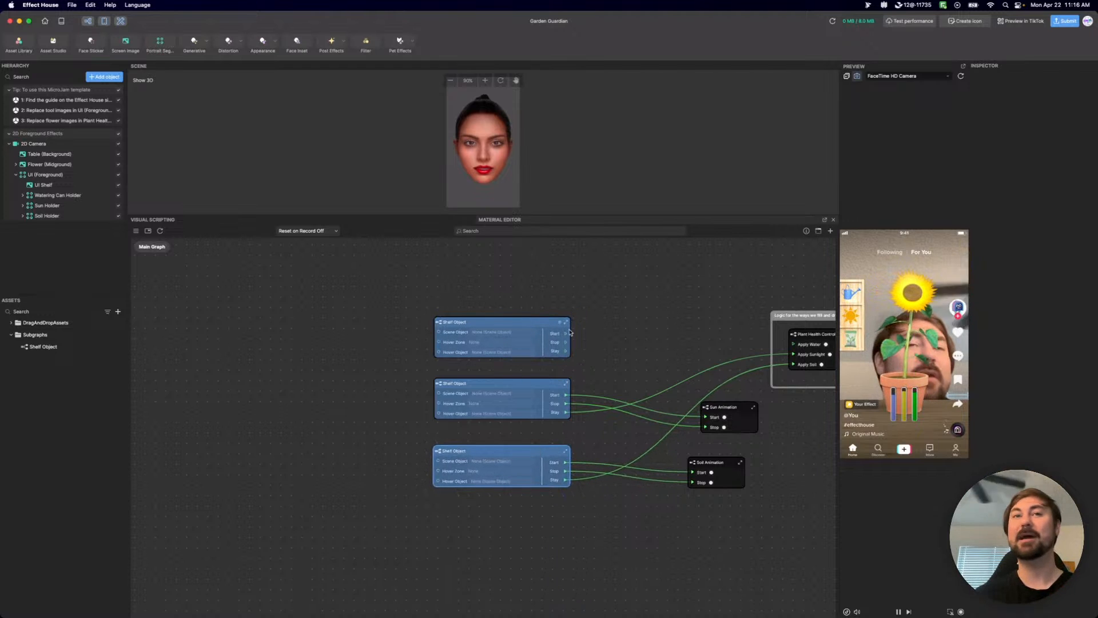
middle_click_drag(599, 330, 537, 335)
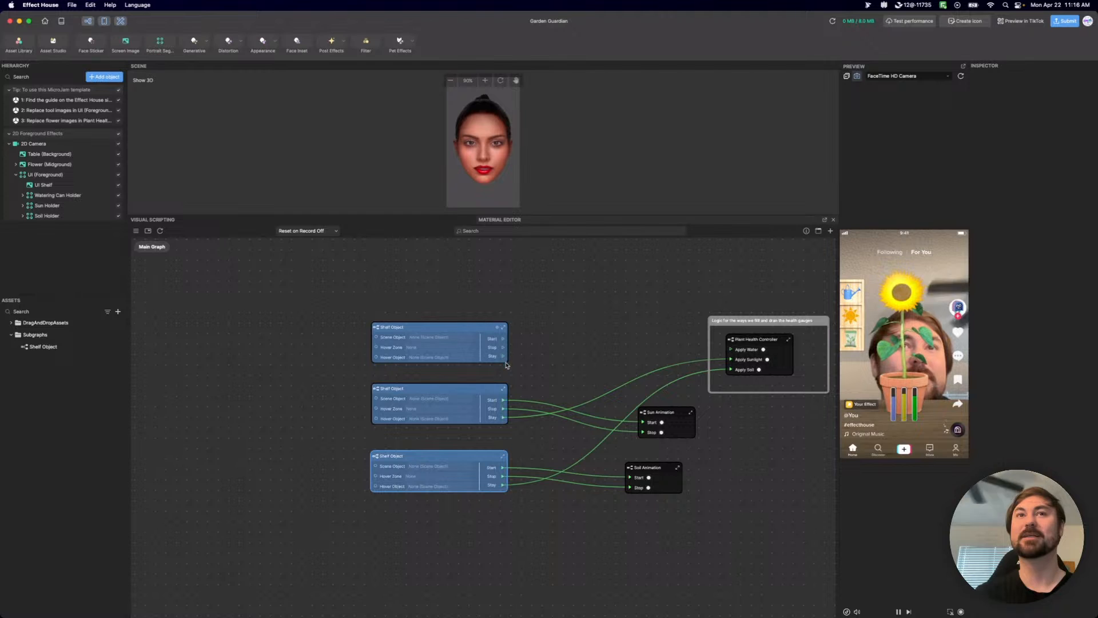
left_click_drag(504, 357, 730, 350)
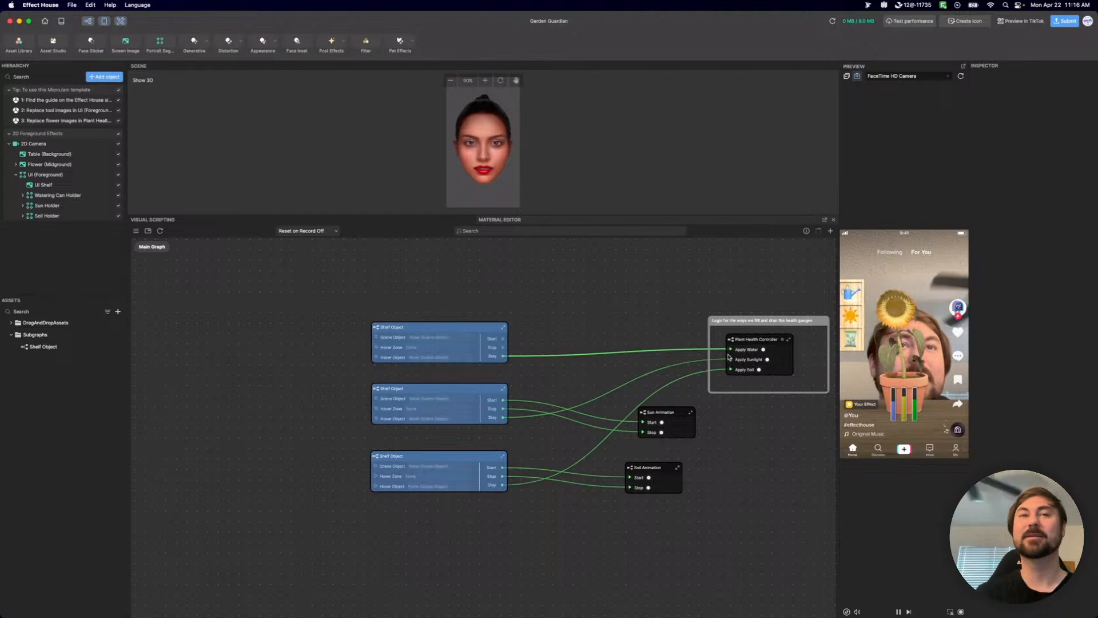
Set the top Shelf Object instance's Scene Object to Watering Can Holder.
left_click(421, 340)
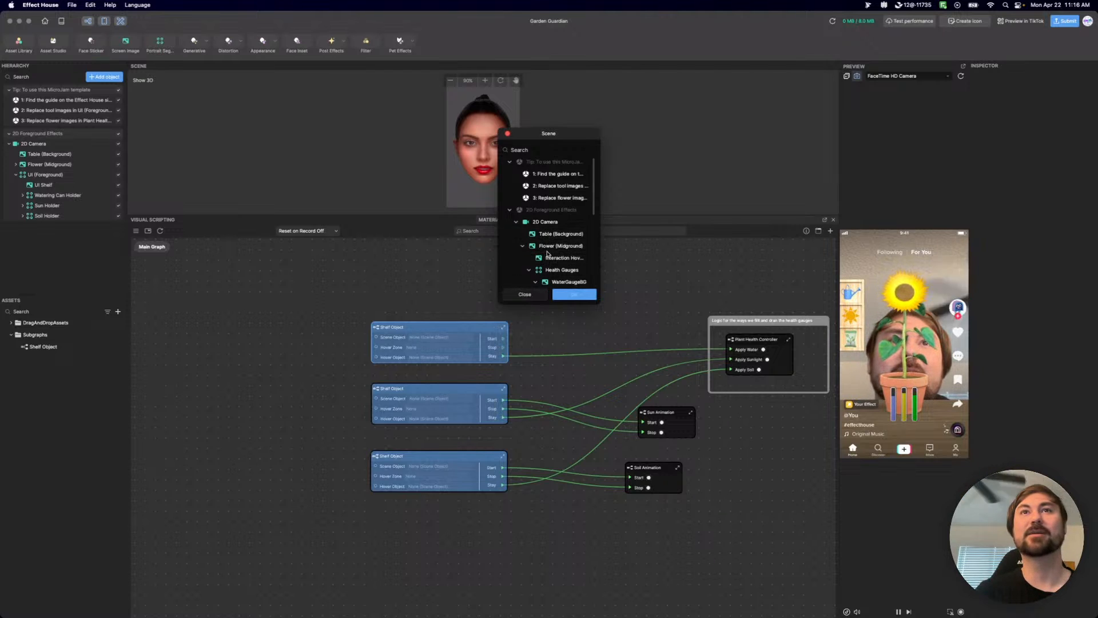
scroll(553, 251, "down", 5)
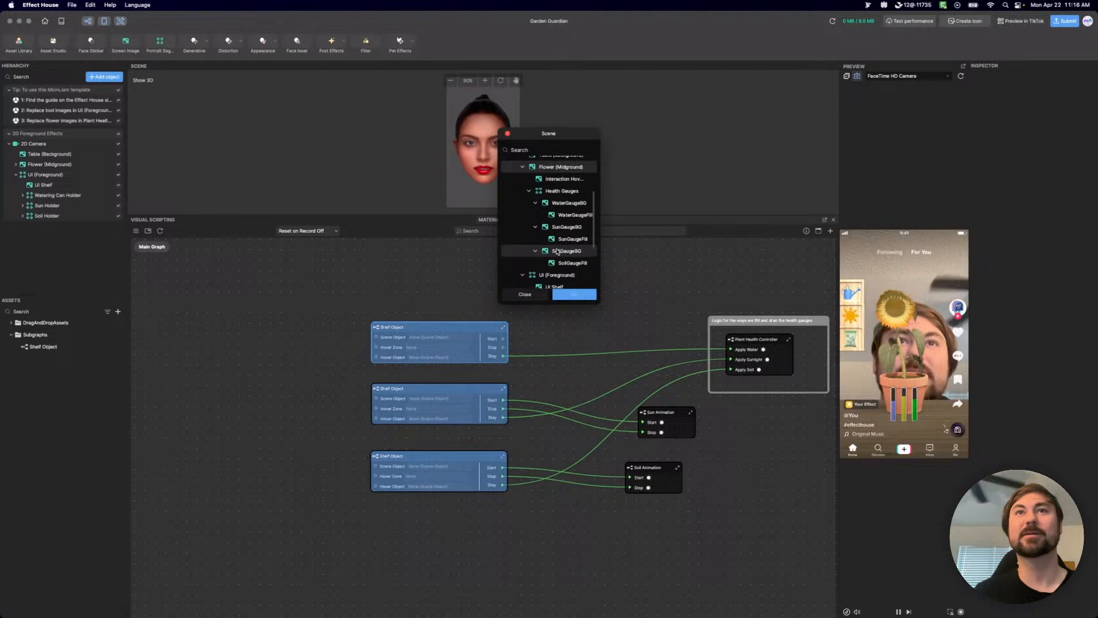
scroll(543, 229, "up", 2)
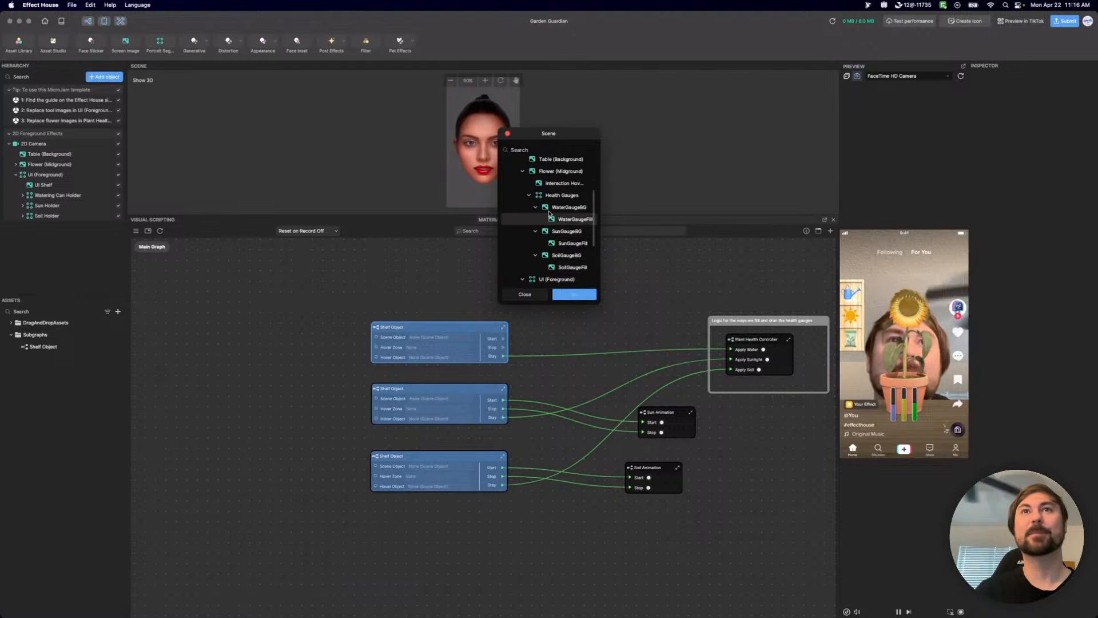
left_click(529, 196)
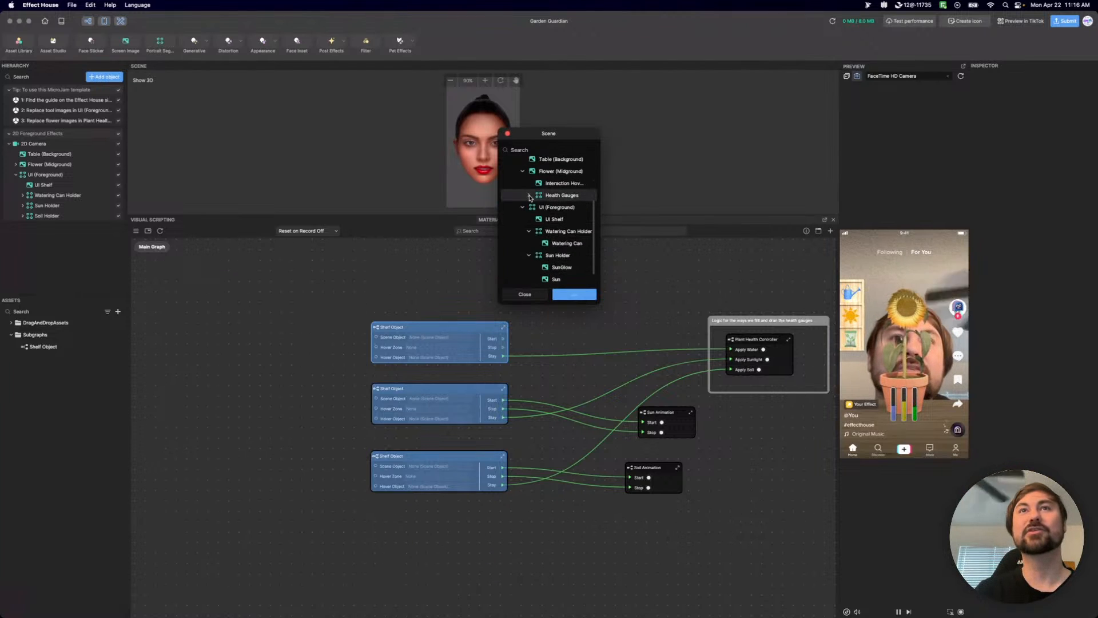
scroll(532, 200, "down", 1)
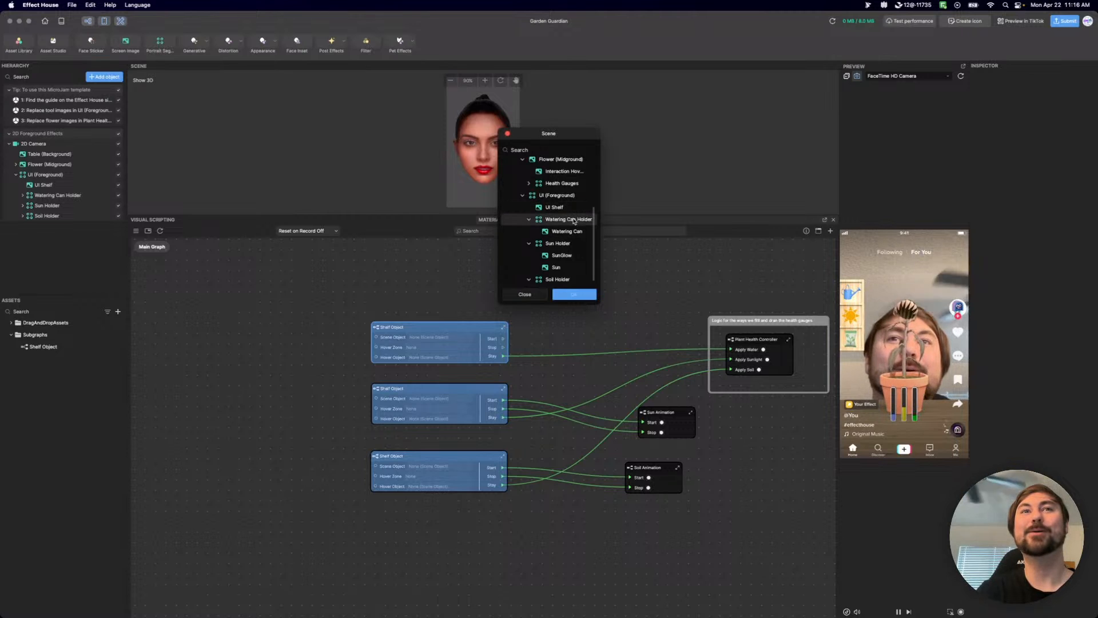
left_click(574, 220)
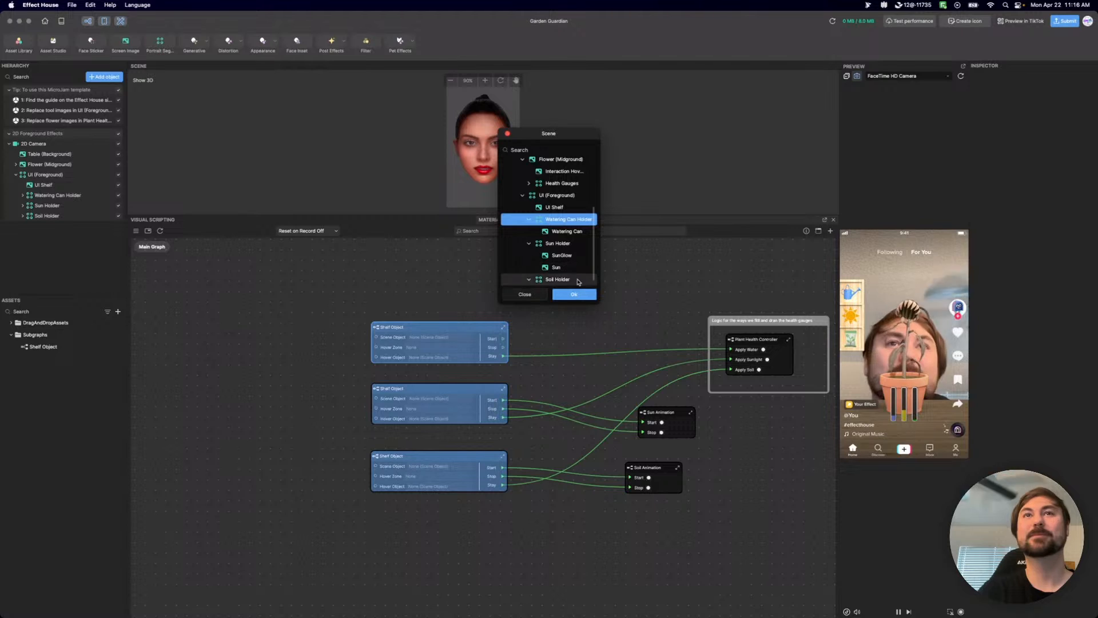
left_click(574, 294)
Set the middle Shelf Object instance's Scene Object to Sun Holder.
left_click(430, 399)
left_click(522, 246)
left_click(529, 269)
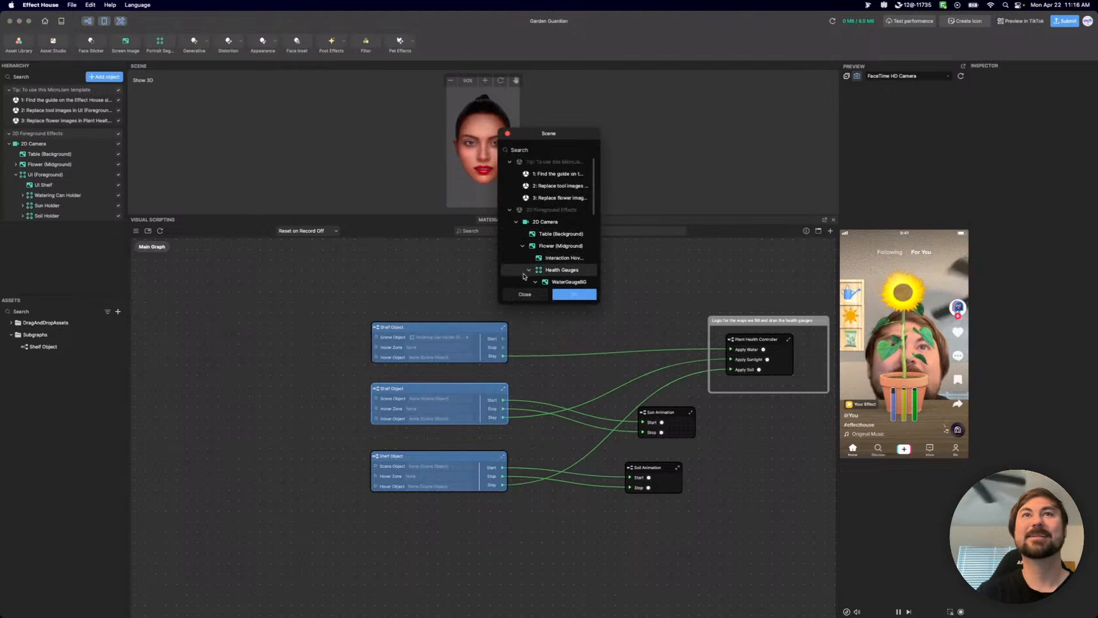
scroll(531, 260, "down", 2)
scroll(533, 255, "down", 4)
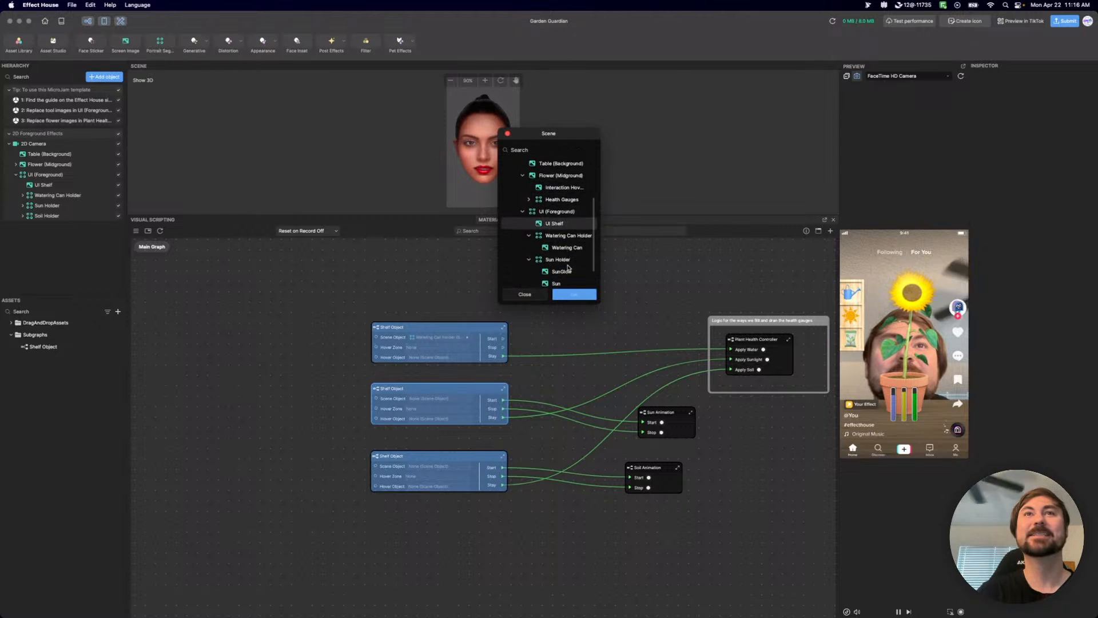
left_click(558, 260)
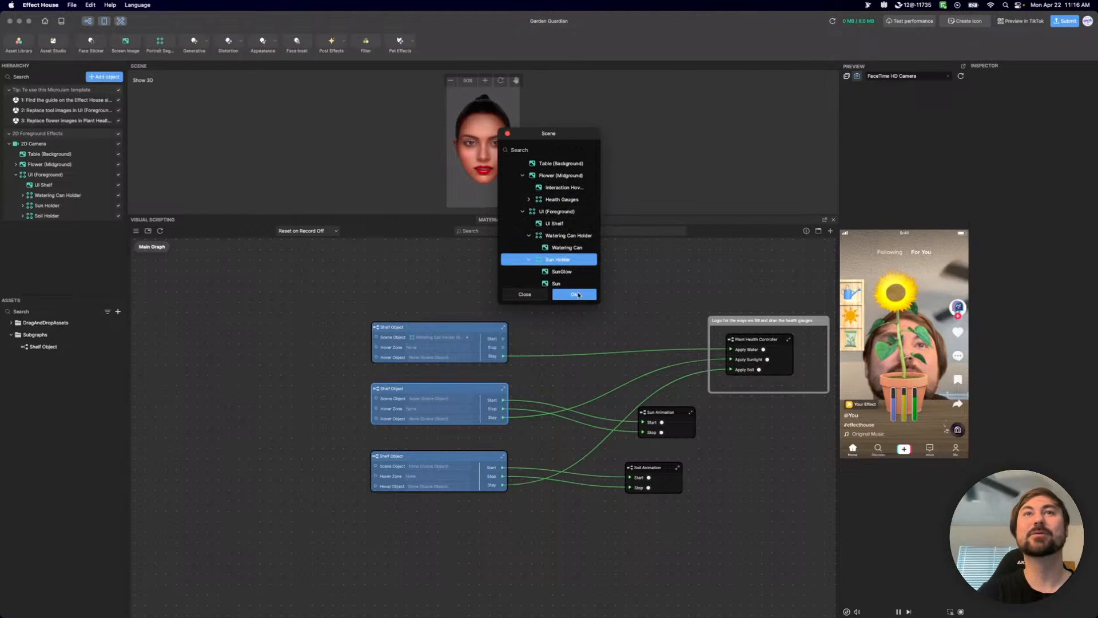
left_click(575, 294)
Set the lowest Shelf Object instance's Scene Object to Soil Holder.
left_click(439, 470)
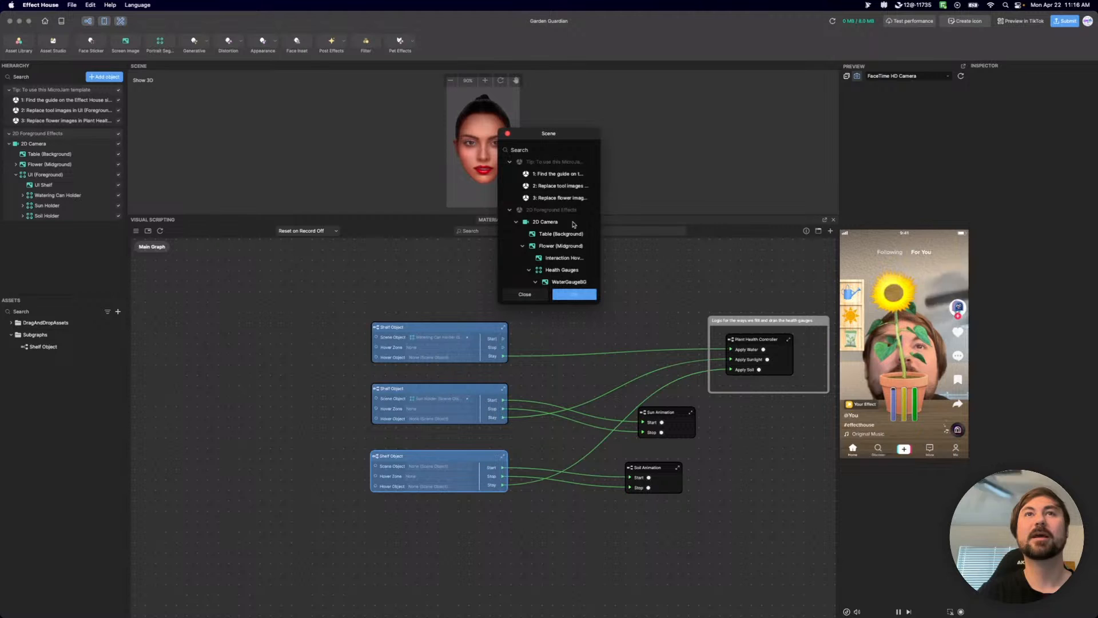
scroll(558, 228, "down", 5)
scroll(562, 232, "down", 4)
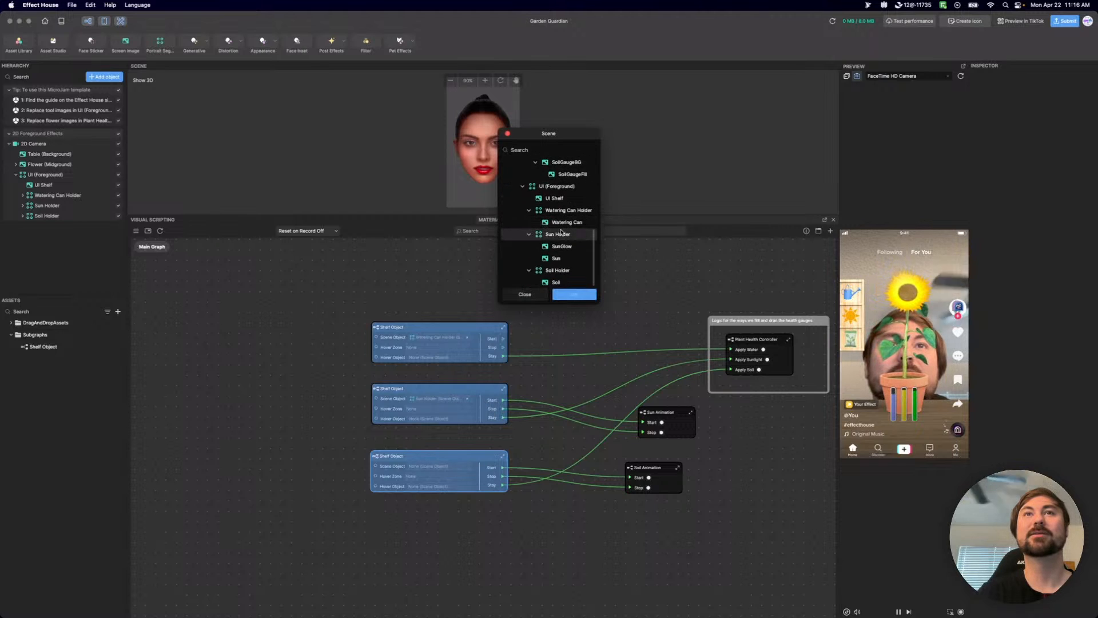
left_click(562, 270)
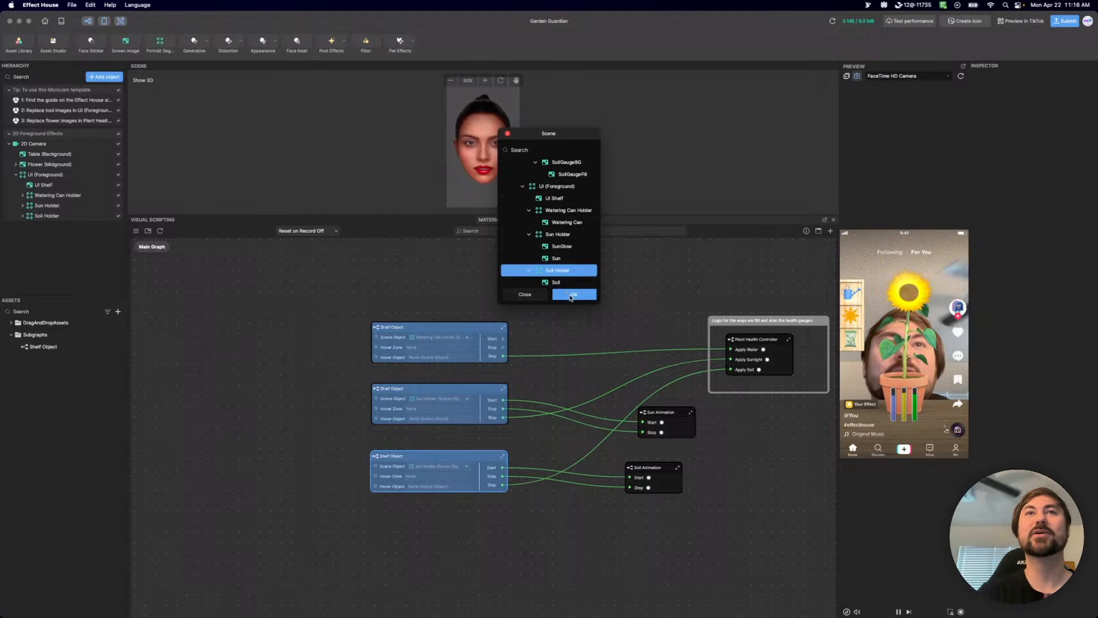
left_click(563, 293)
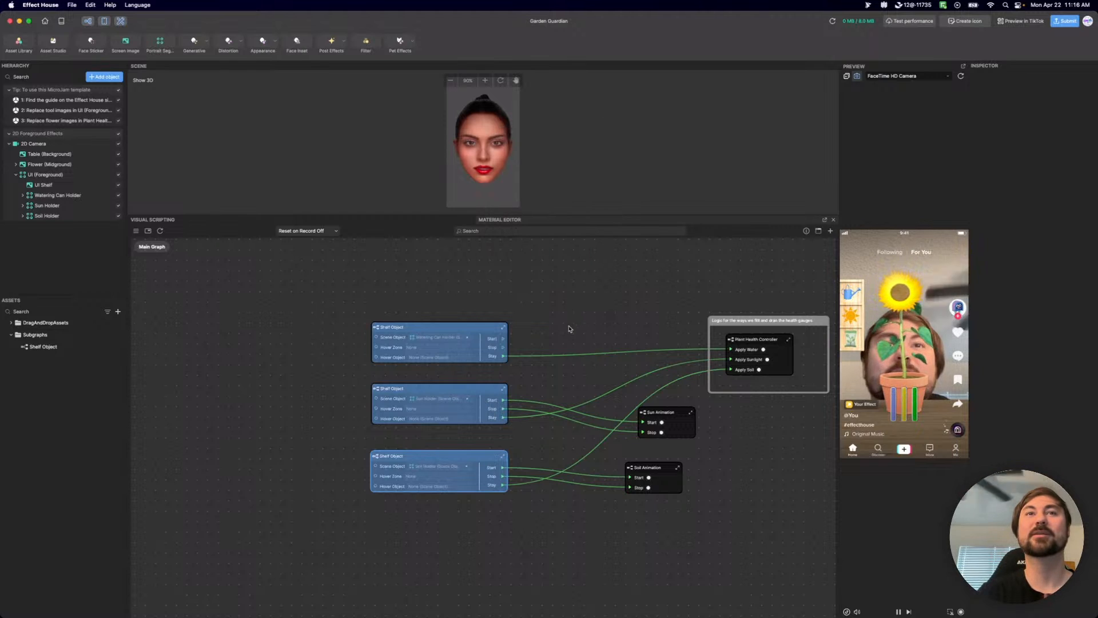
Set the uppermost Shelf Object instance's Hover Zone to Interaction Hover Zone under Flower (Midground).
left_click(438, 348)
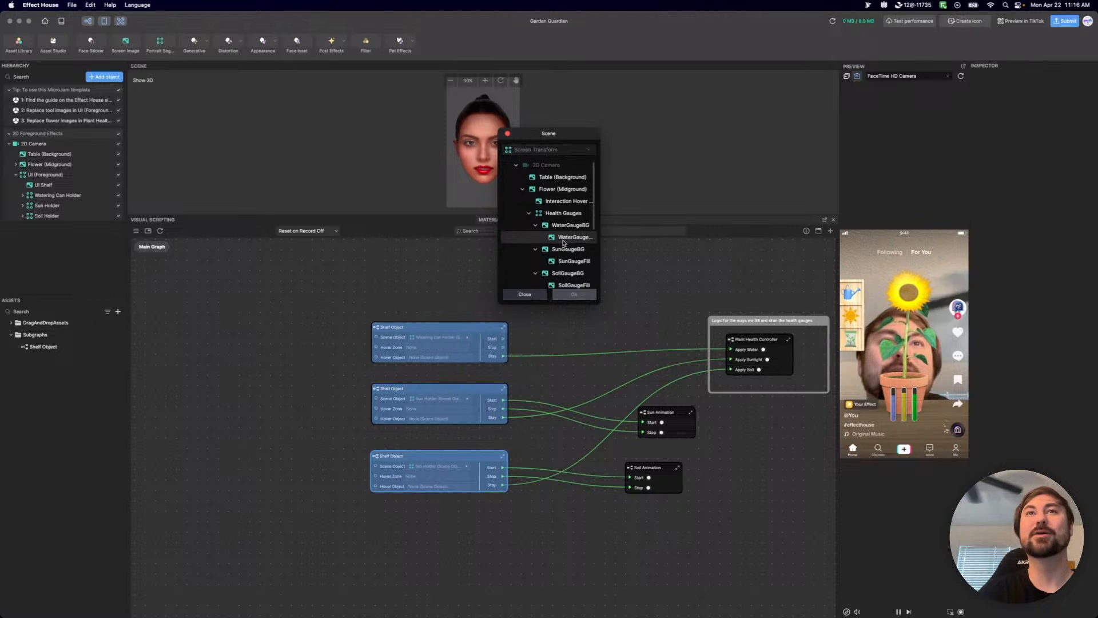
scroll(572, 194, "down", 2)
scroll(572, 195, "up", 1)
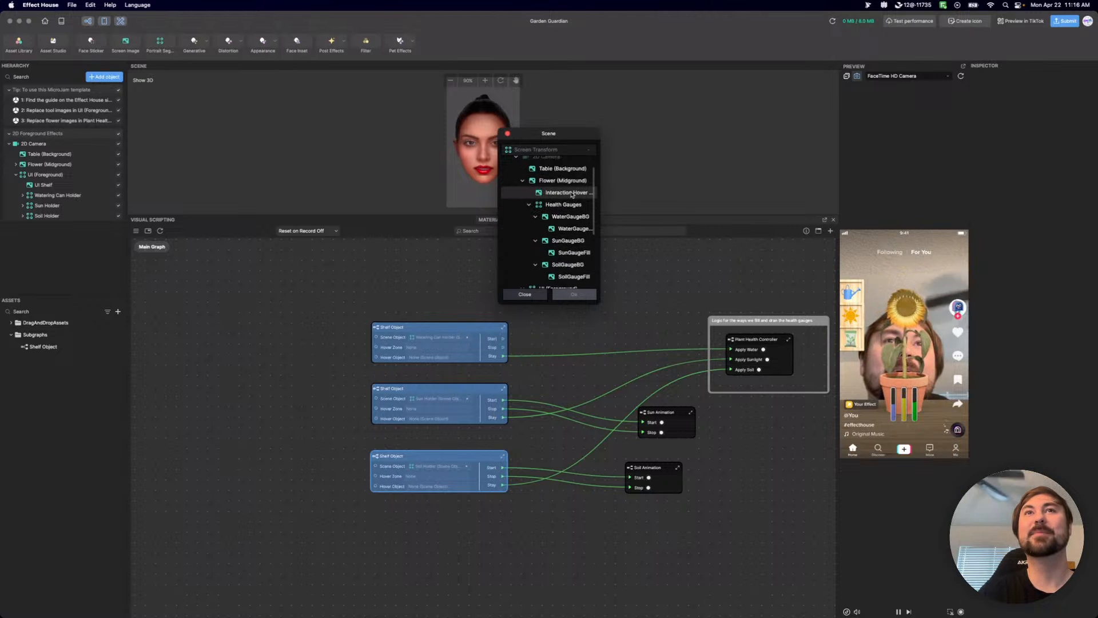
left_click(572, 194)
scroll(564, 254, "down", 2)
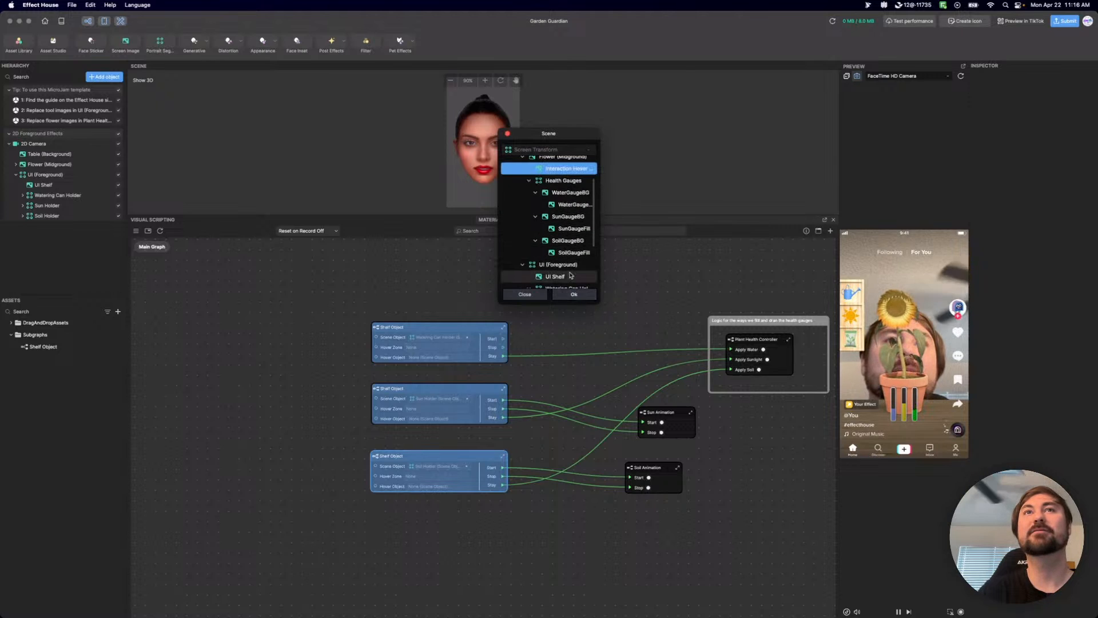
scroll(556, 240, "down", 3)
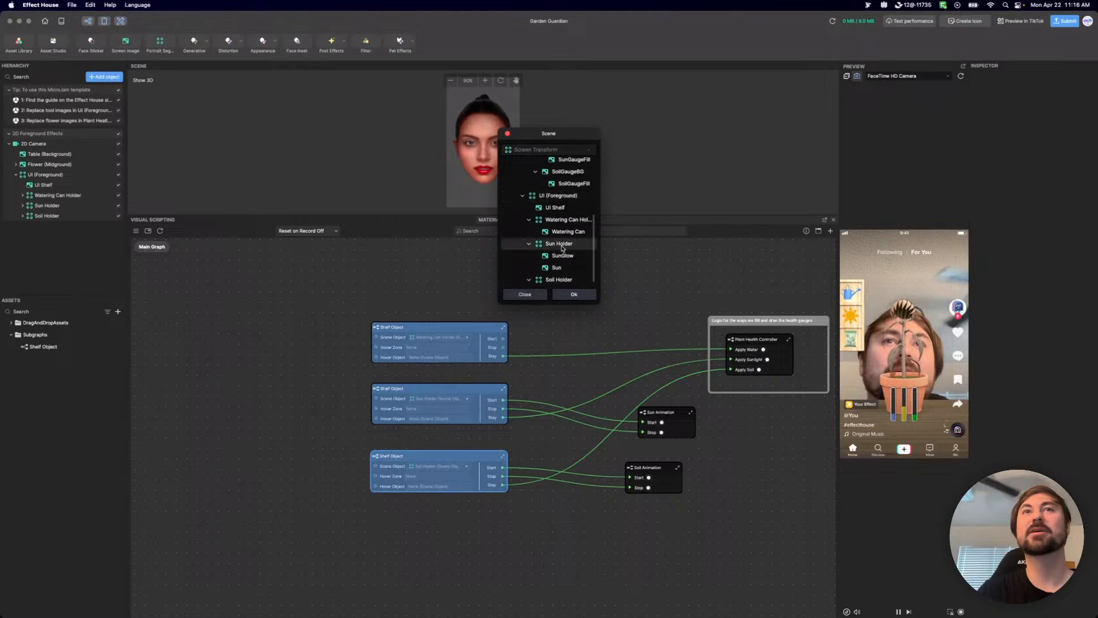
scroll(558, 252, "up", 4)
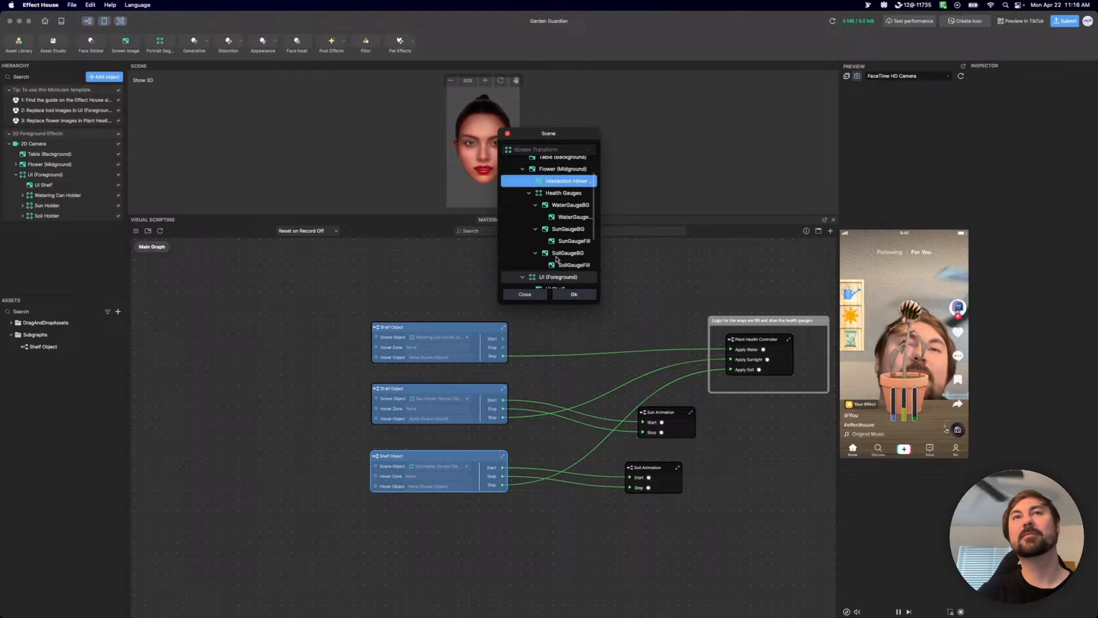
left_click(575, 294)
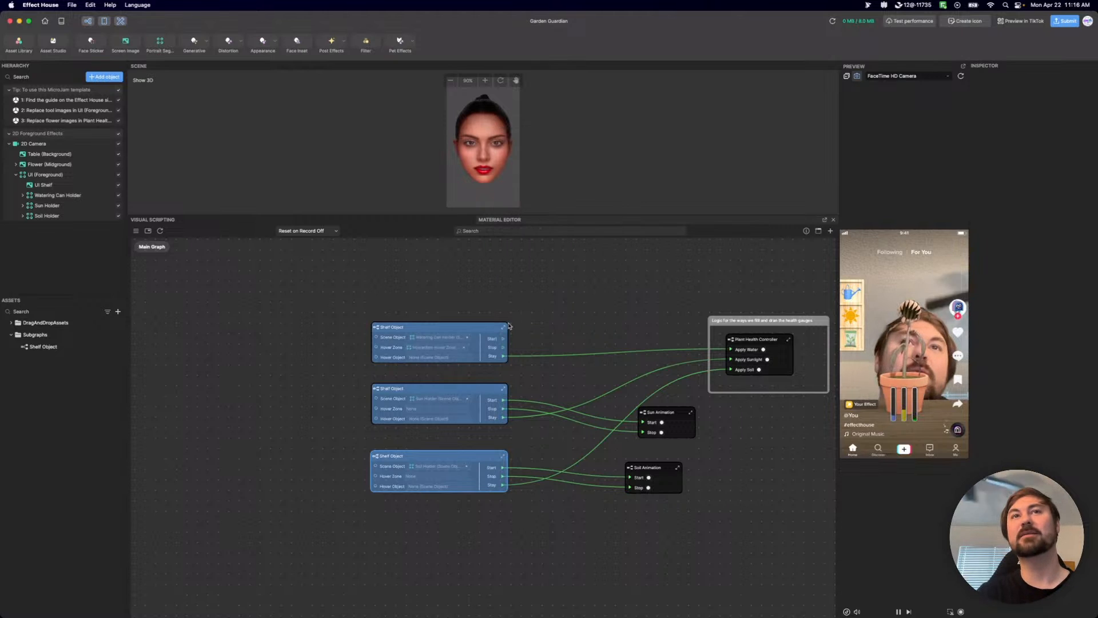
Set the Hover Zone of the middle and lowest Shelf Object instances to Interaction Hover Zone.
left_click(435, 408)
left_click(571, 210)
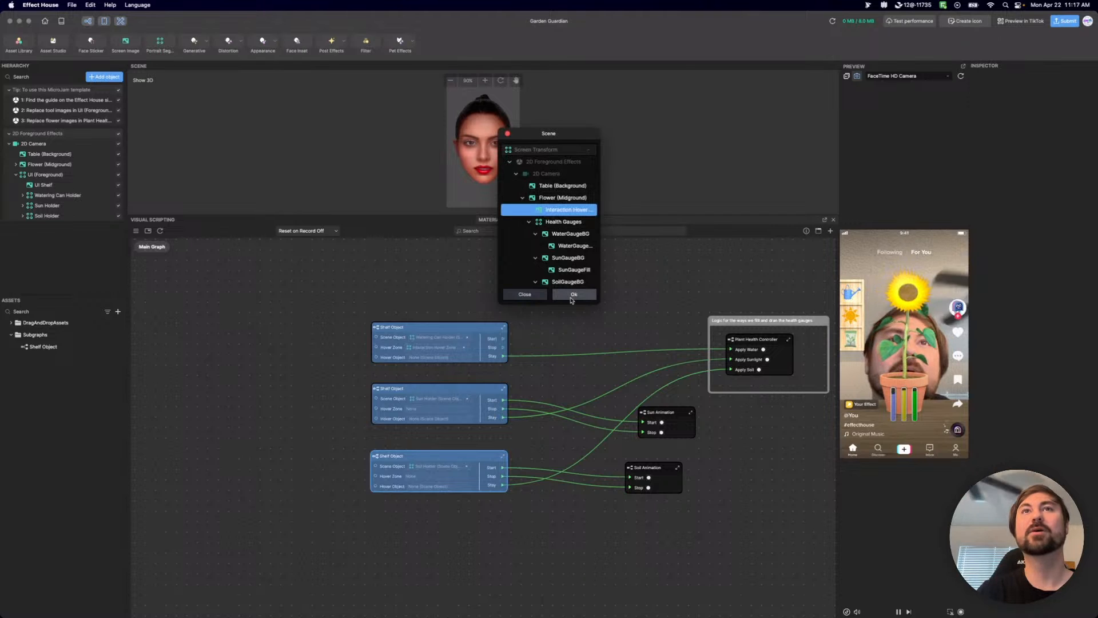
left_click(573, 295)
left_click(422, 476)
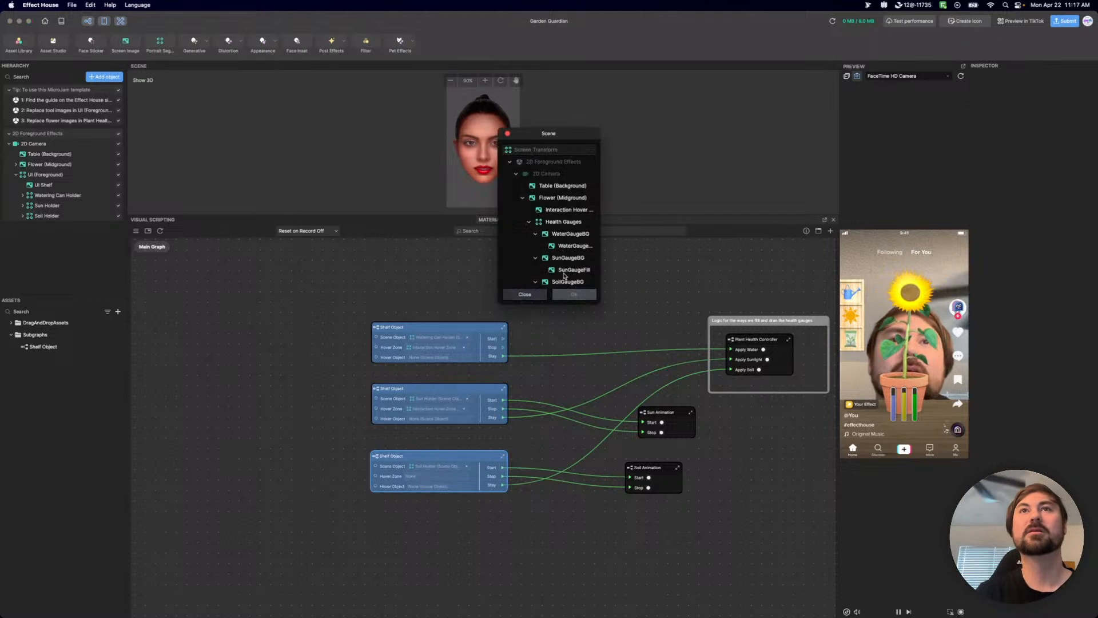
left_click(572, 209)
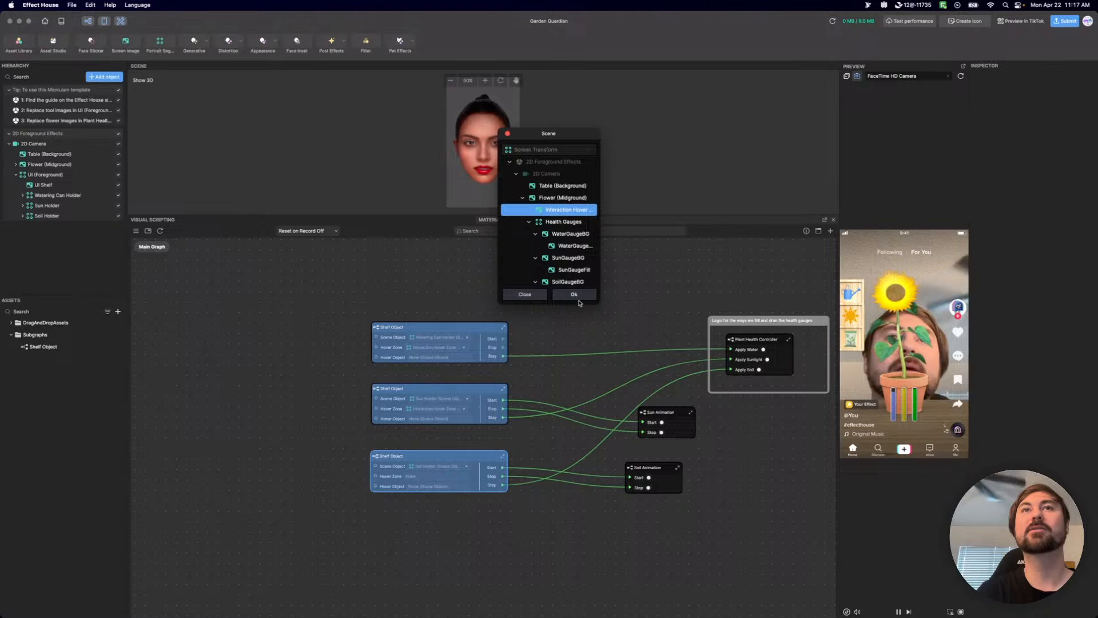
left_click(578, 295)
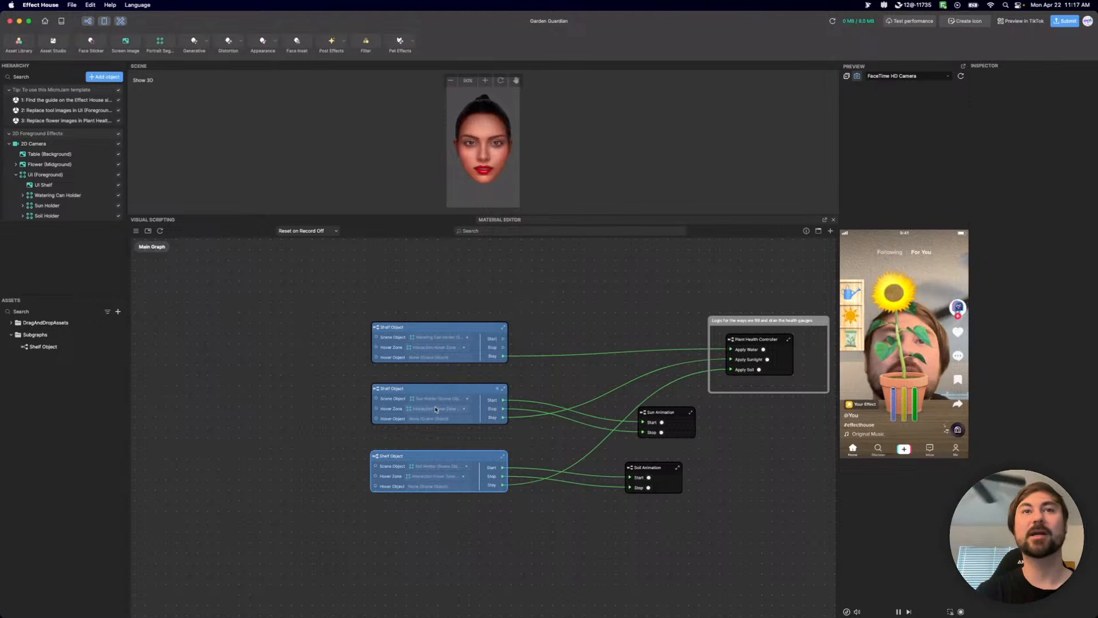
Inside the Shelf Object subgraph, disconnect the Hover Zone input from On Hover and use Interaction Hover Zone as On Hover's own Hover Zone.
double_click(375, 459)
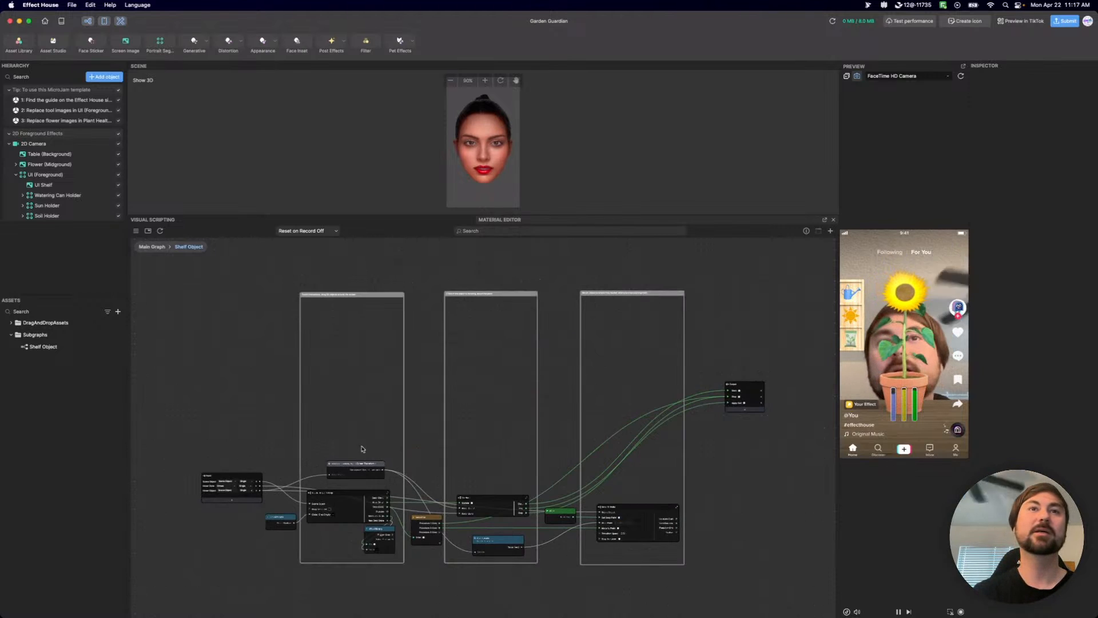
scroll(314, 305, "up", 2)
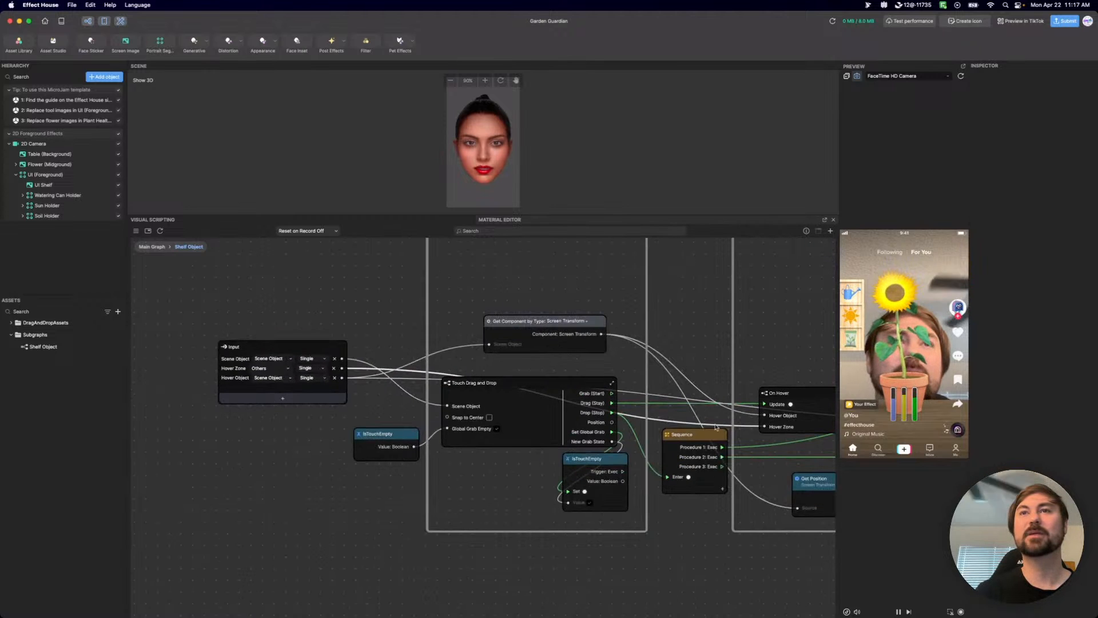
key("Delete")
middle_click_drag(828, 427, 753, 426)
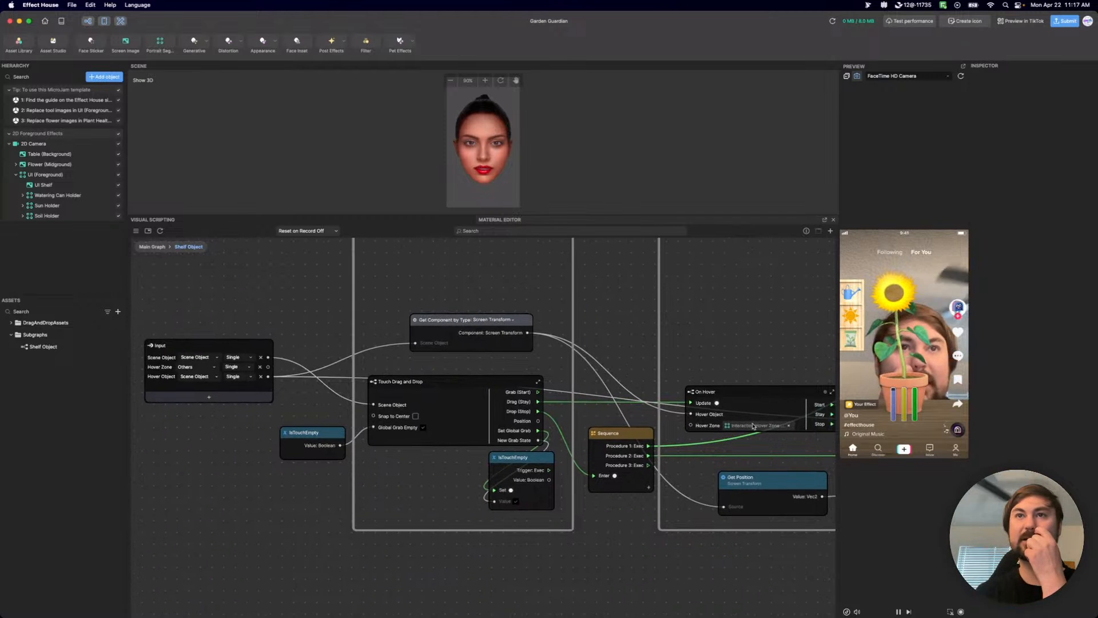
left_click(754, 426)
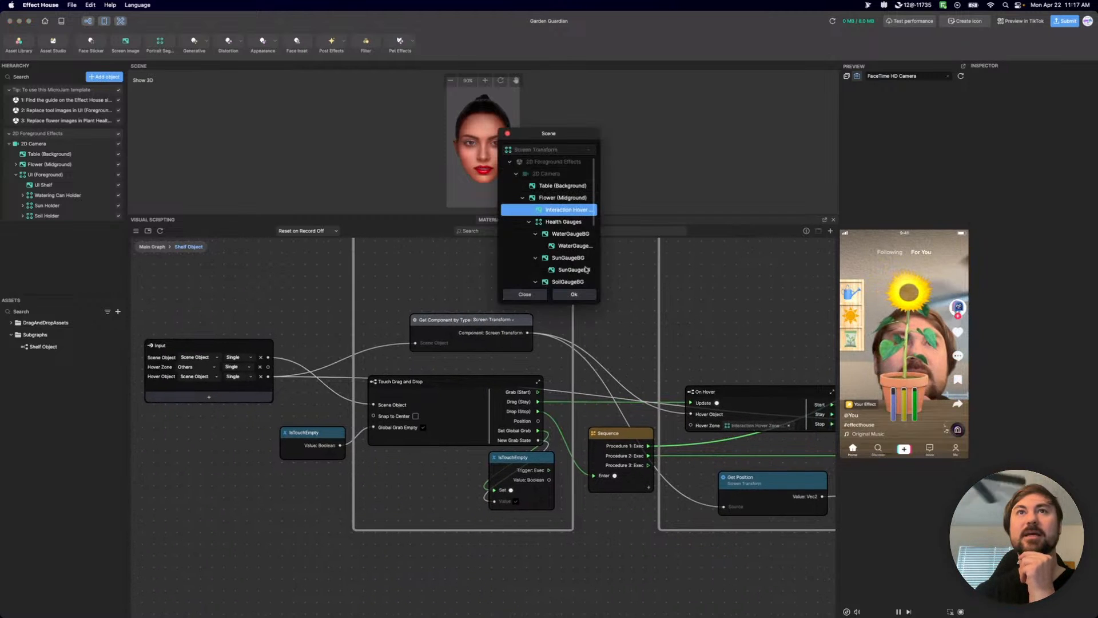
left_click(574, 294)
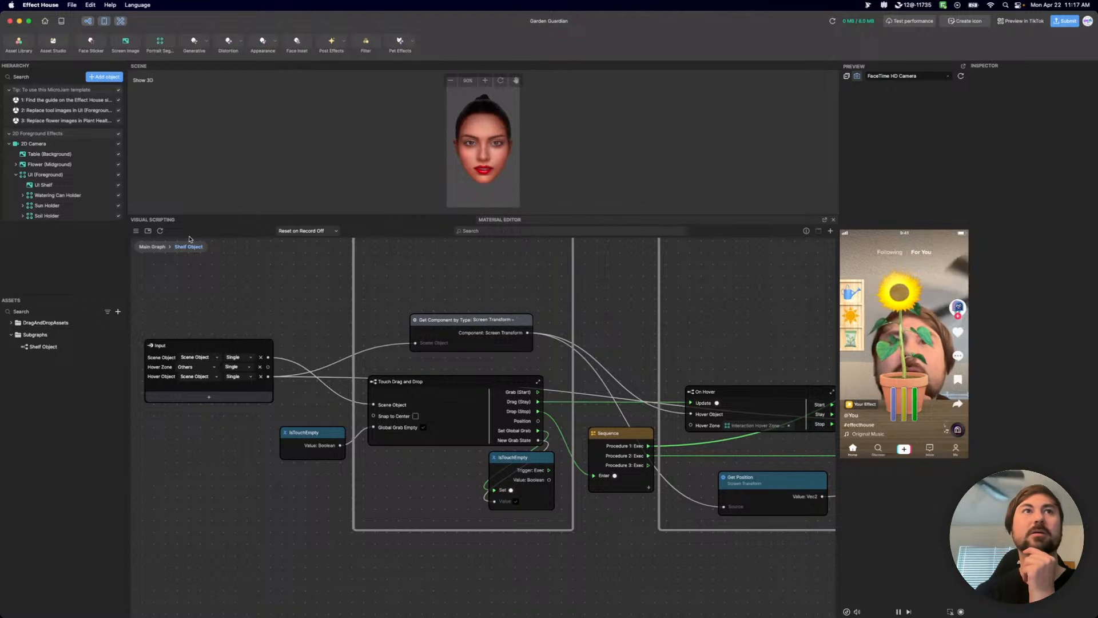
Remove the Hover Zone input from the Shelf Object subgraph's Input node and shift the Sun Animation node slightly down in the main graph.
left_click(153, 250)
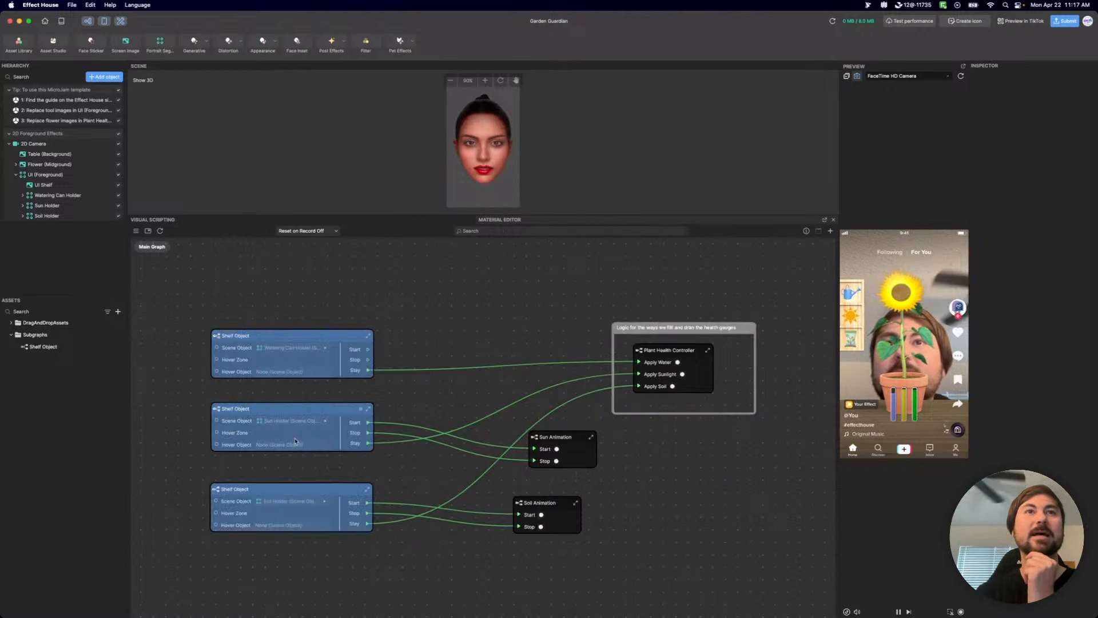
double_click(221, 410)
scroll(274, 486, "up", 4)
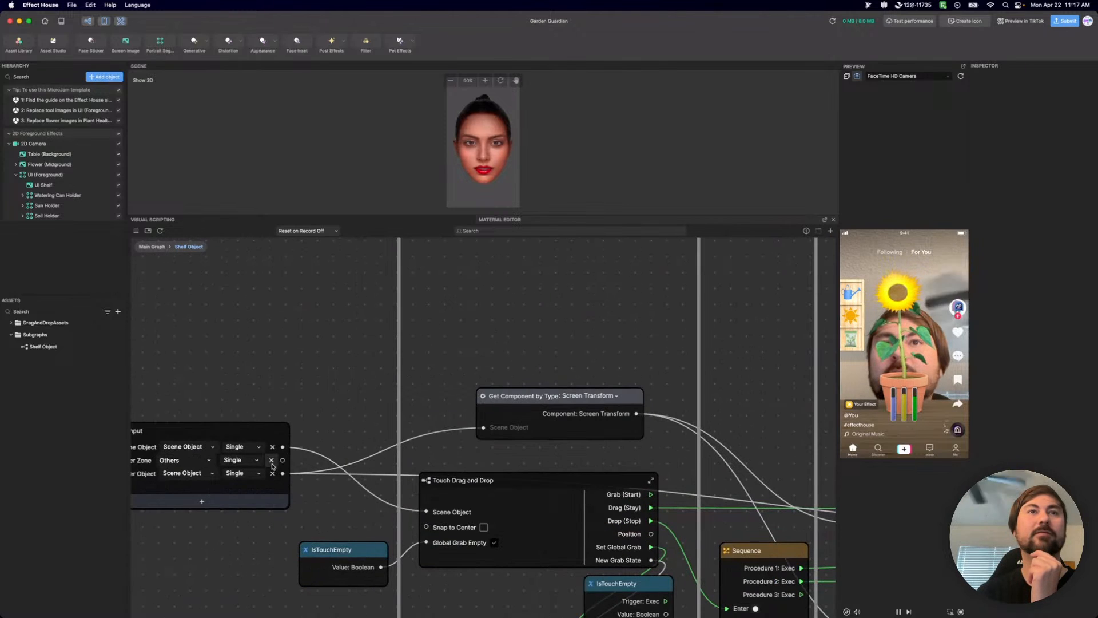
left_click(158, 247)
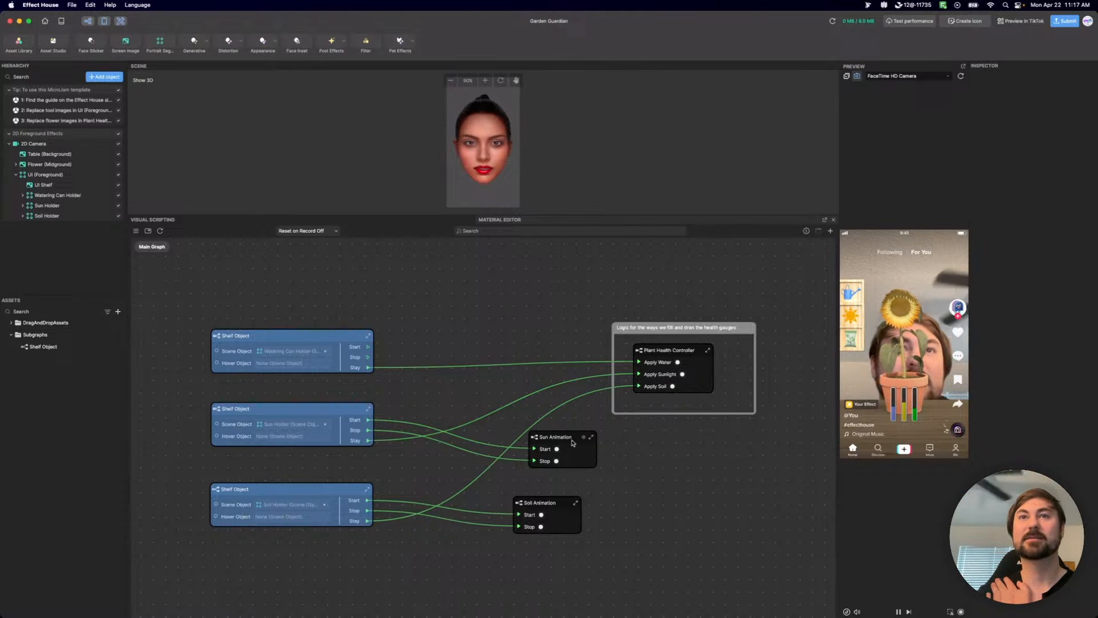
left_click_drag(565, 437, 563, 447)
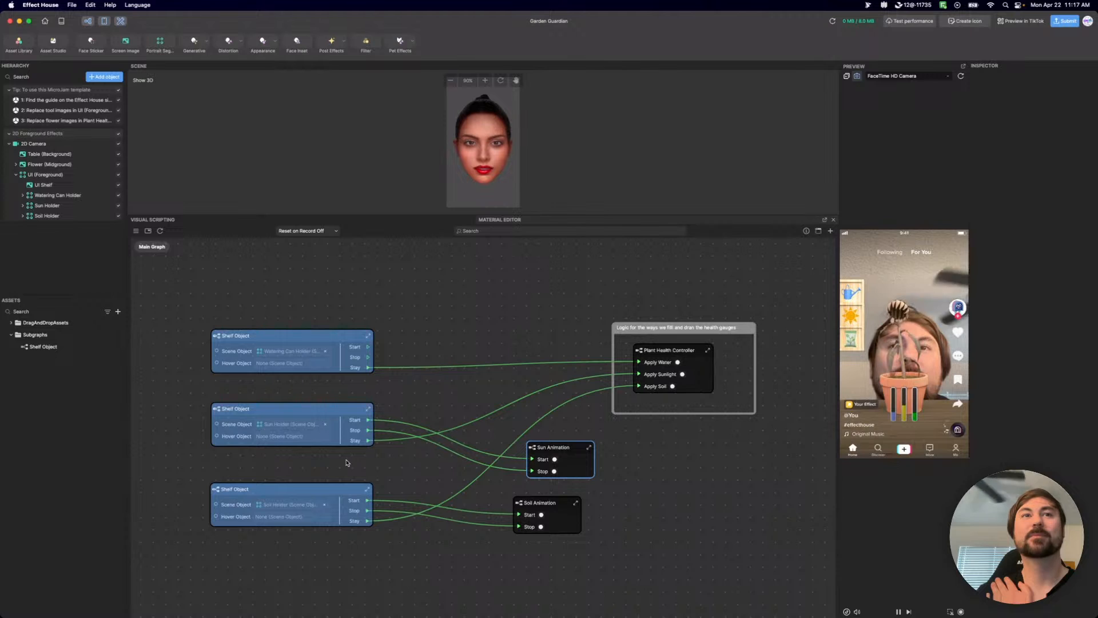
left_click(282, 366)
scroll(554, 258, "down", 2)
scroll(554, 257, "down", 3)
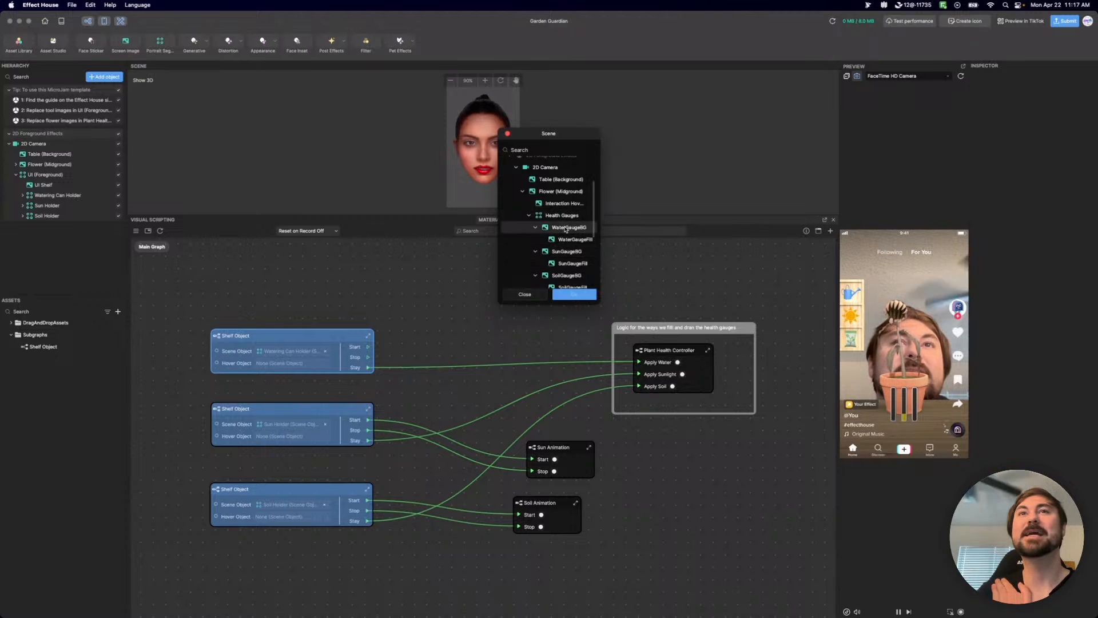
scroll(565, 230, "down", 2)
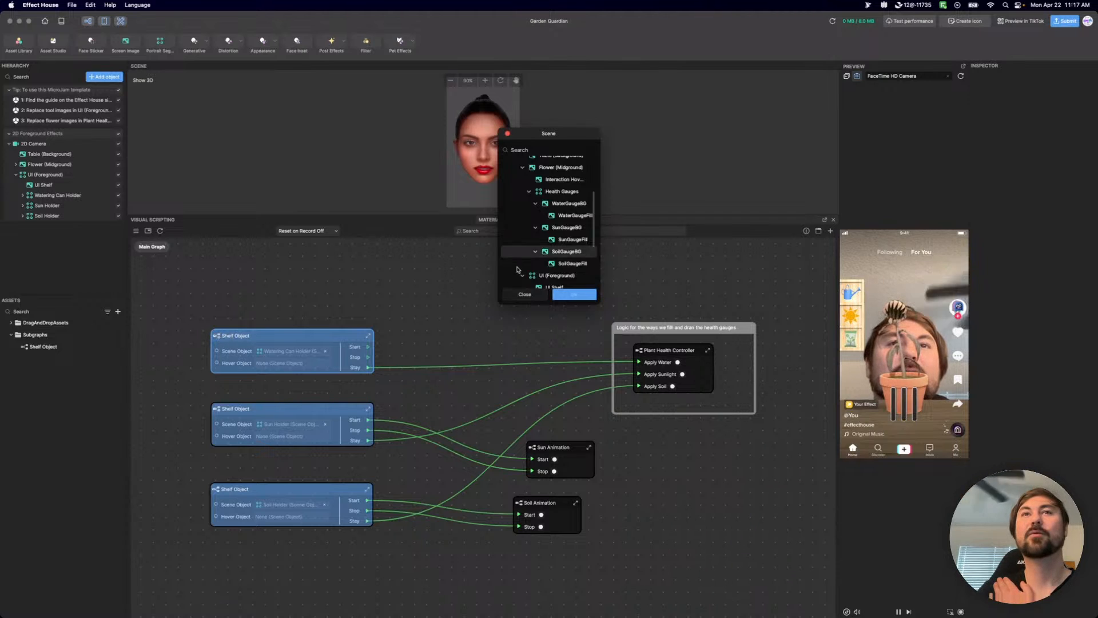
left_click(524, 295)
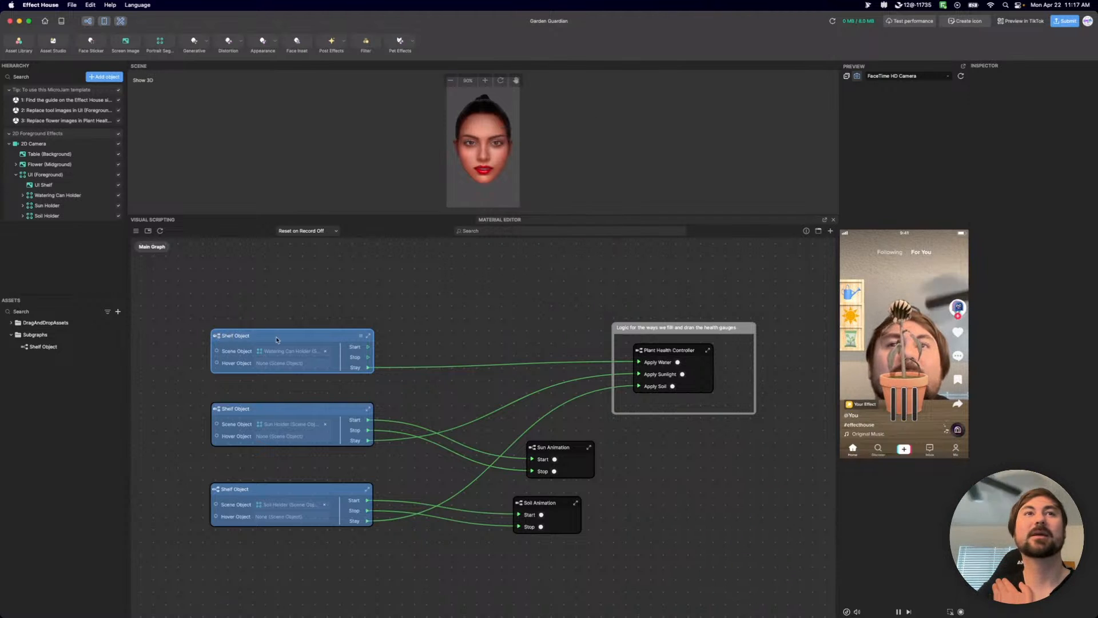
Examine the Shelf Object subgraph's wiring from the Input node through Touch Drag and Drop and On Hover to the Output node.
double_click(218, 337)
scroll(291, 487, "up", 5)
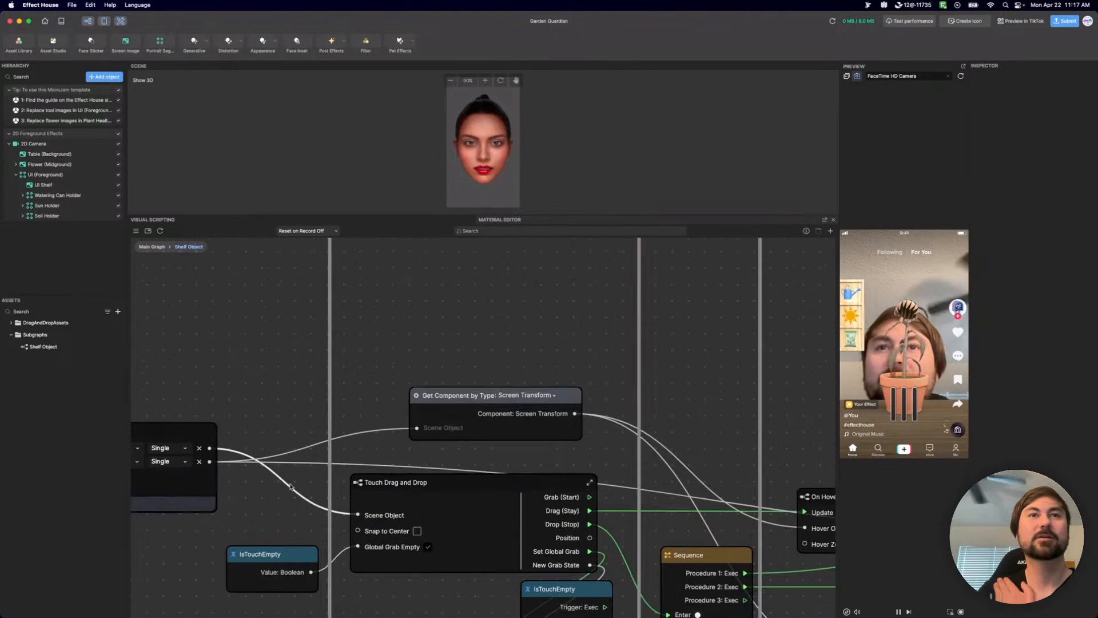
middle_click_drag(279, 416, 267, 368)
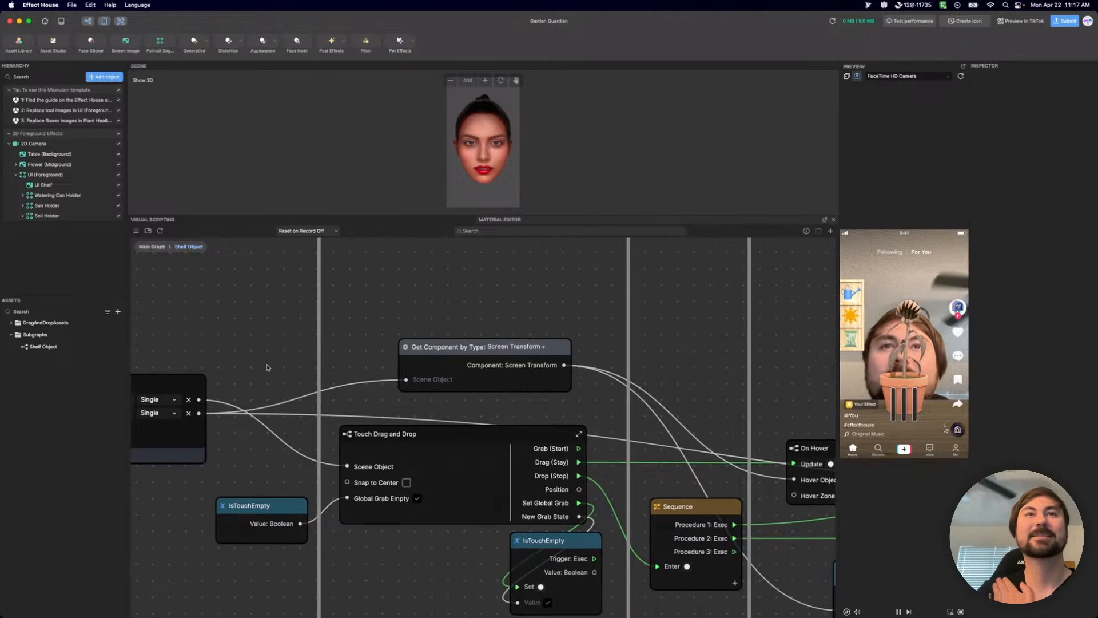
scroll(268, 372, "down", 2)
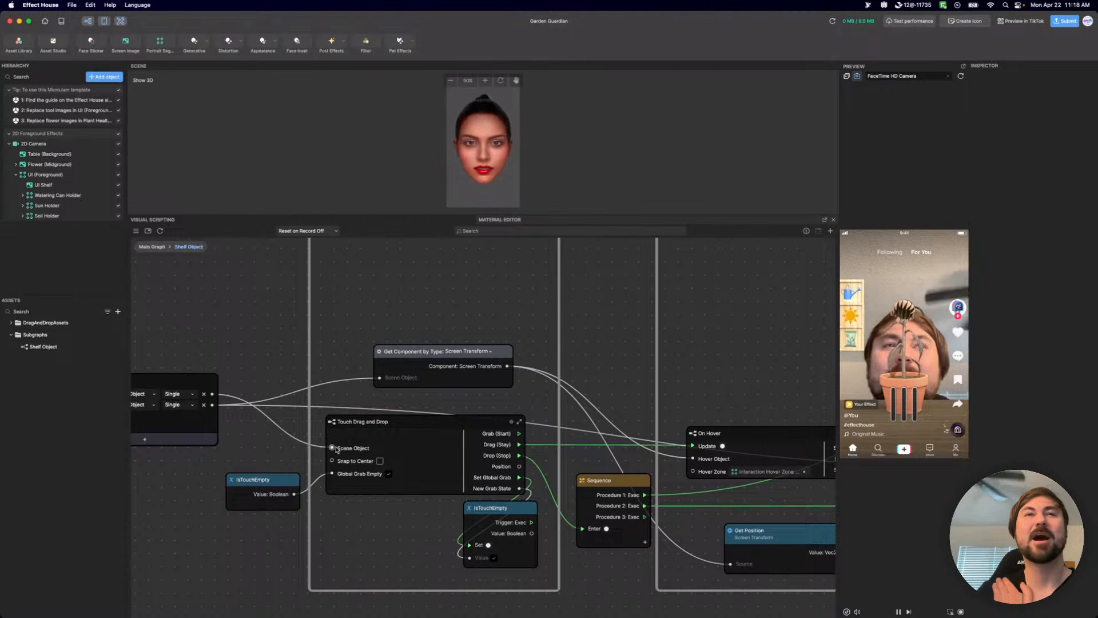
scroll(270, 462, "left", 4)
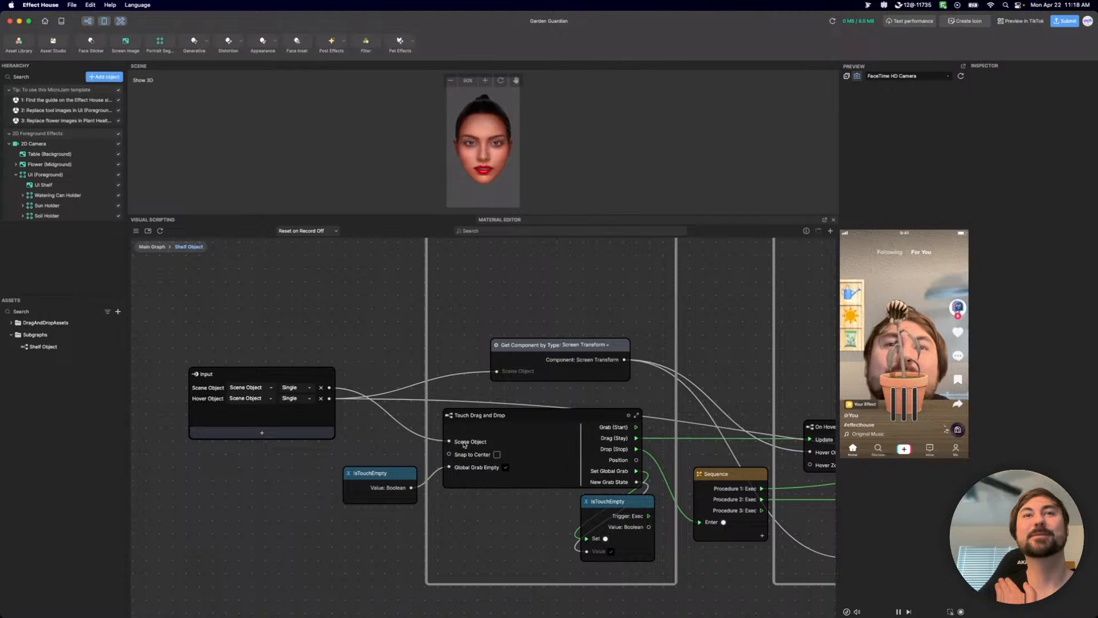
scroll(501, 280, "right", 2)
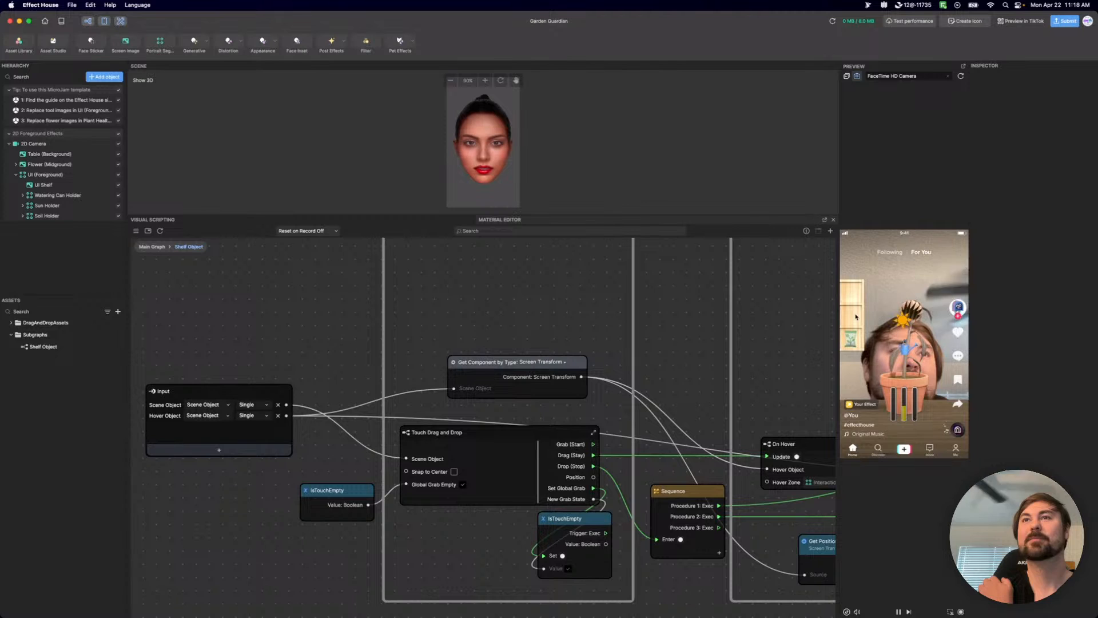
scroll(275, 386, "down", 5)
middle_click_drag(735, 578, 539, 554)
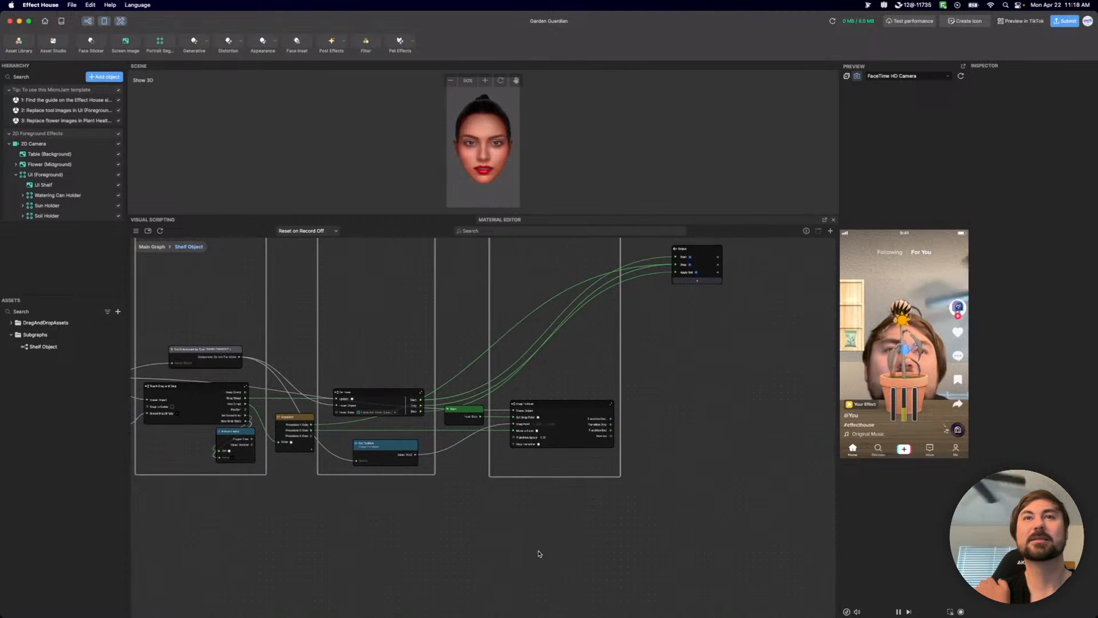
Examine the Shelf Object subgraph's wiring, tracing the Hover Object input to Snap To Point's Scene Object.
scroll(571, 452, "up", 5)
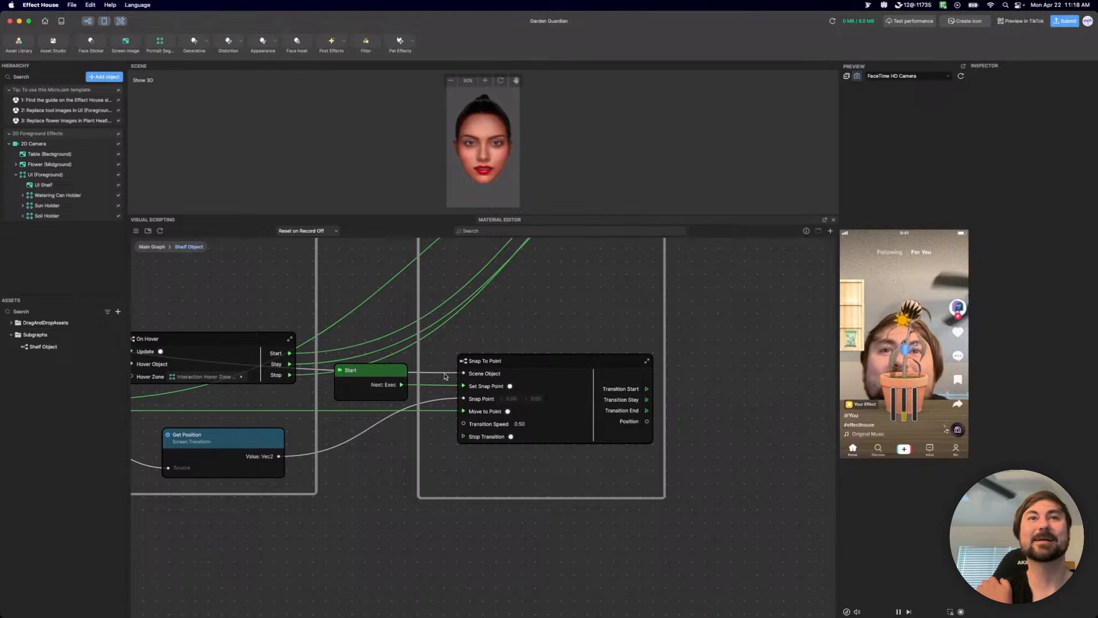
scroll(446, 377, "down", 5)
middle_click_drag(234, 389, 478, 390)
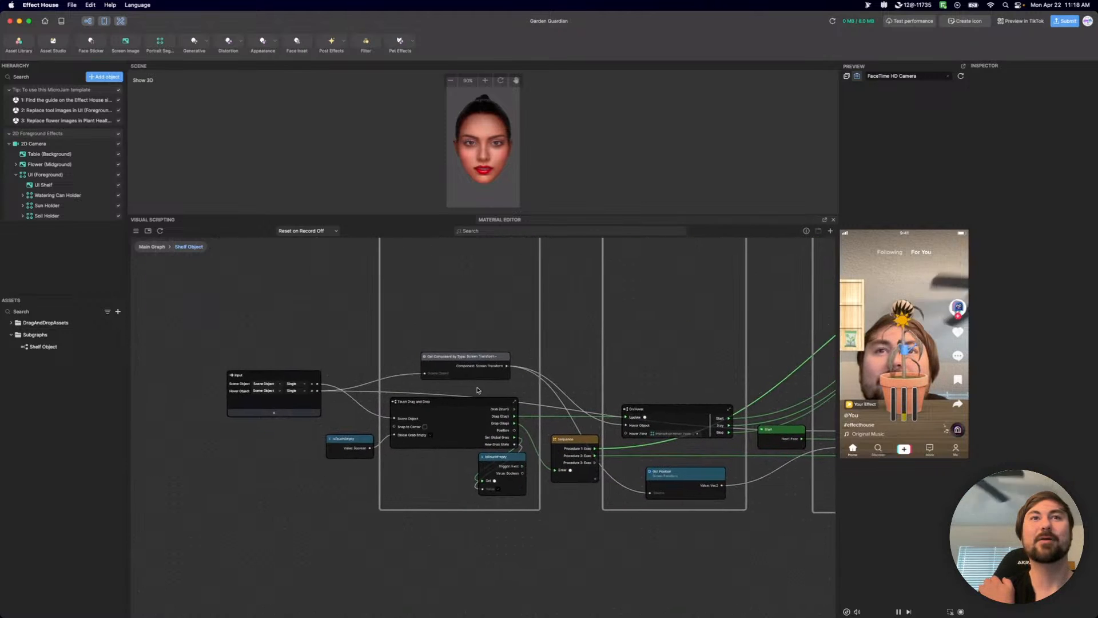
scroll(584, 445, "down", 4)
middle_click_drag(586, 447, 576, 440)
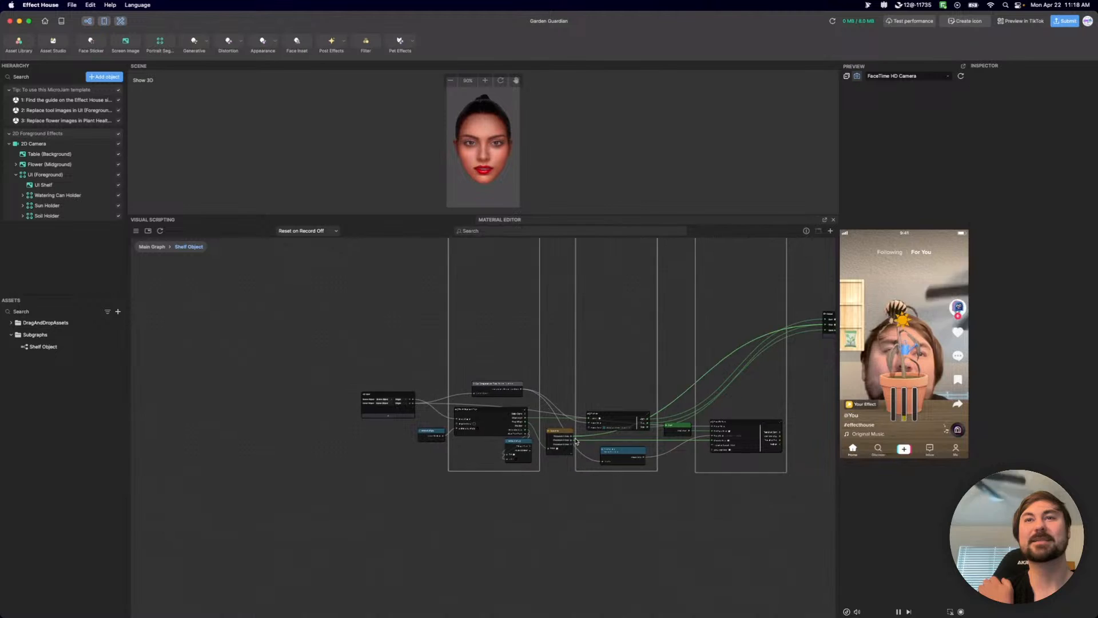
scroll(577, 441, "up", 3)
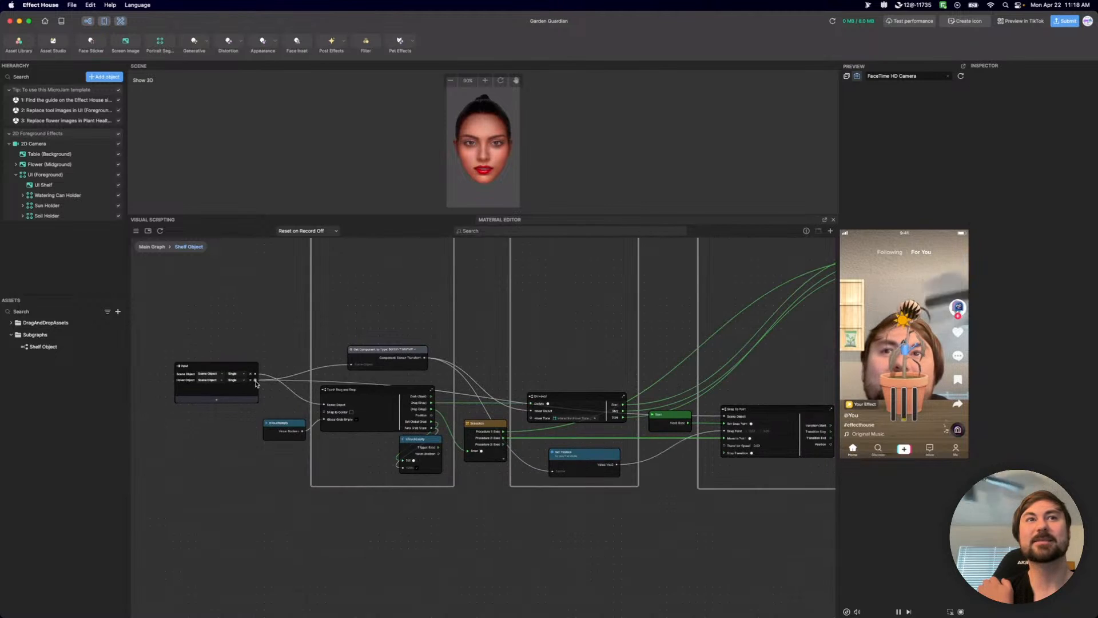
left_click_drag(256, 384, 725, 418)
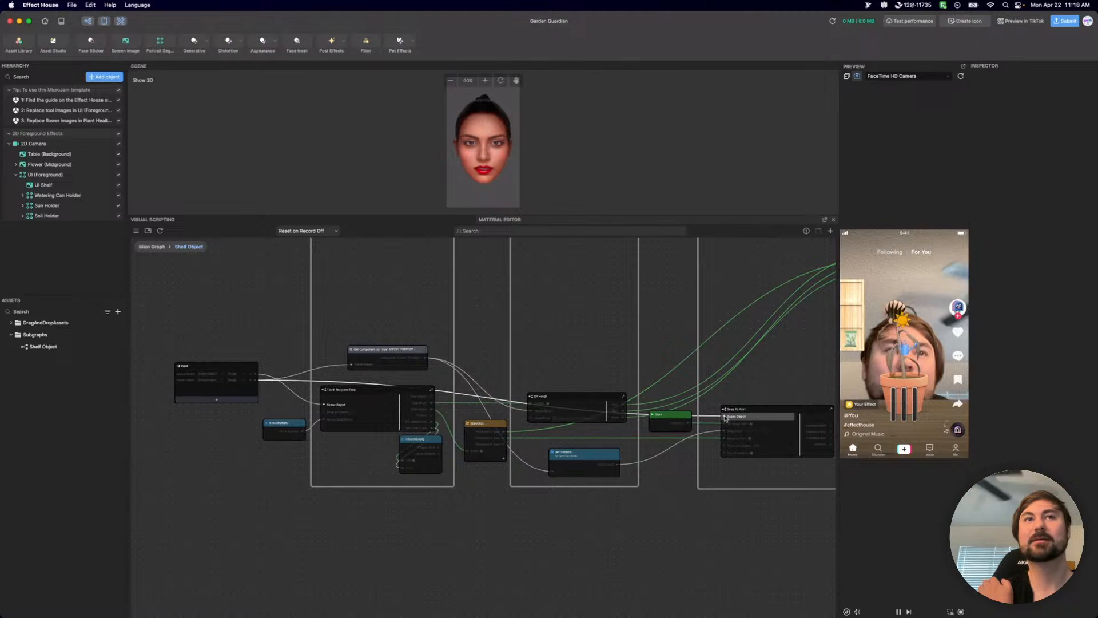
right_click(269, 404)
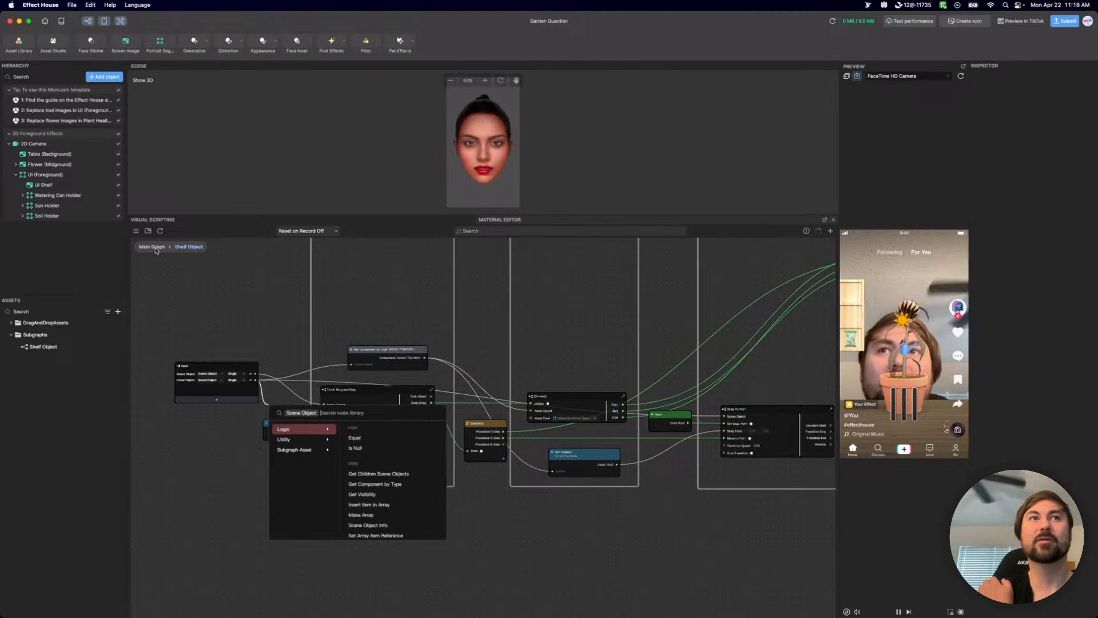
left_click(150, 247)
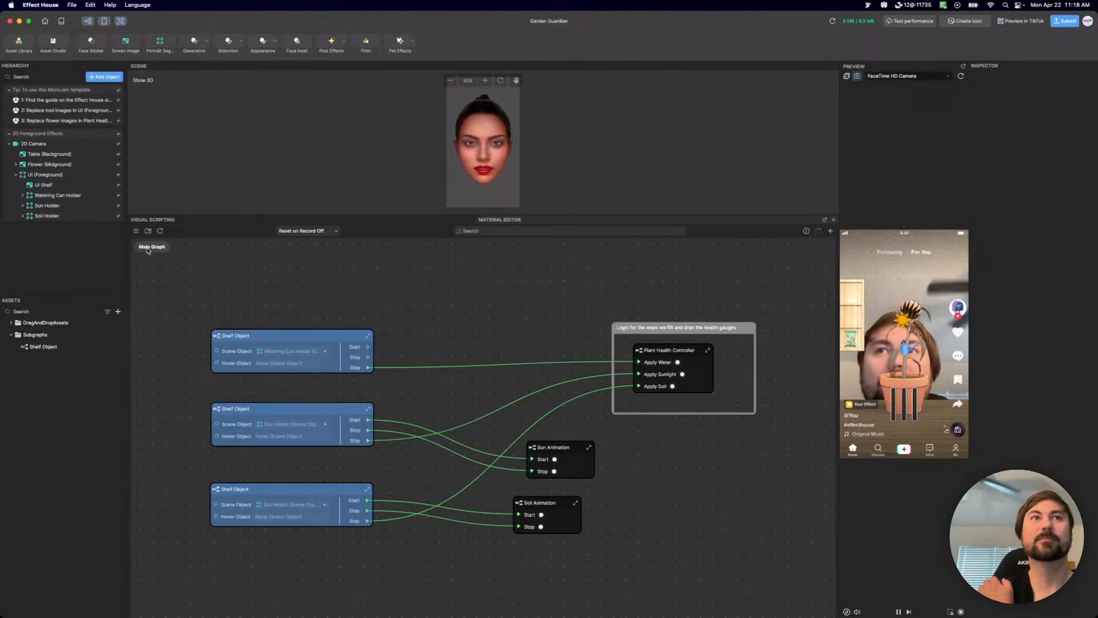
In the Shelf Object subgraph, connect the Input node's Scene Object to Snap To Point's Scene Object in place of Hover Object.
double_click(218, 339)
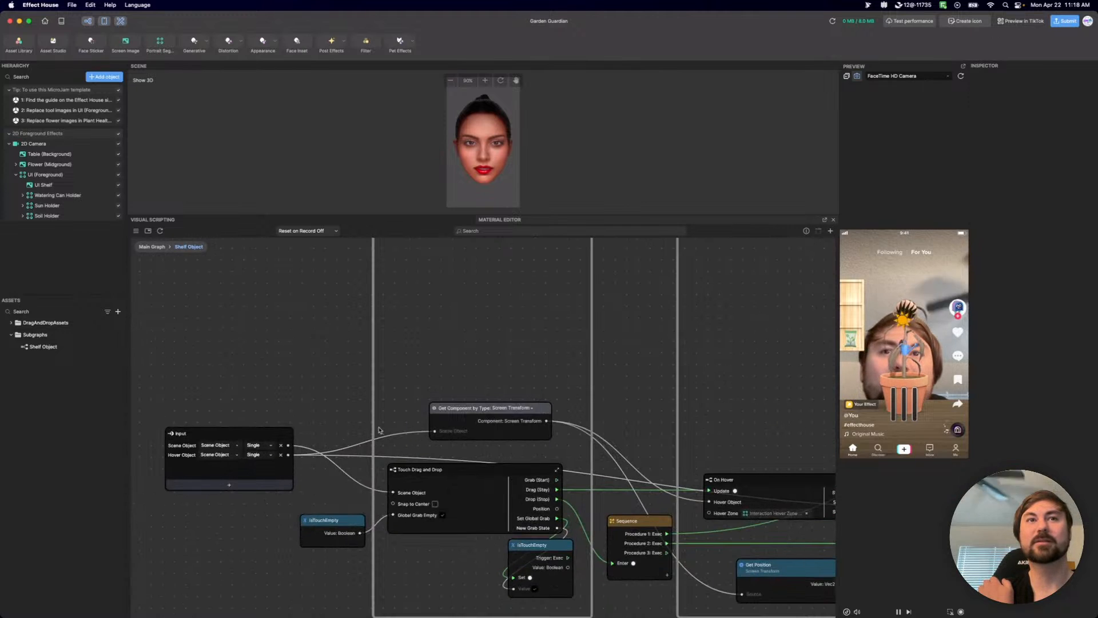
left_click_drag(288, 446, 421, 435)
left_click_drag(289, 445, 394, 495)
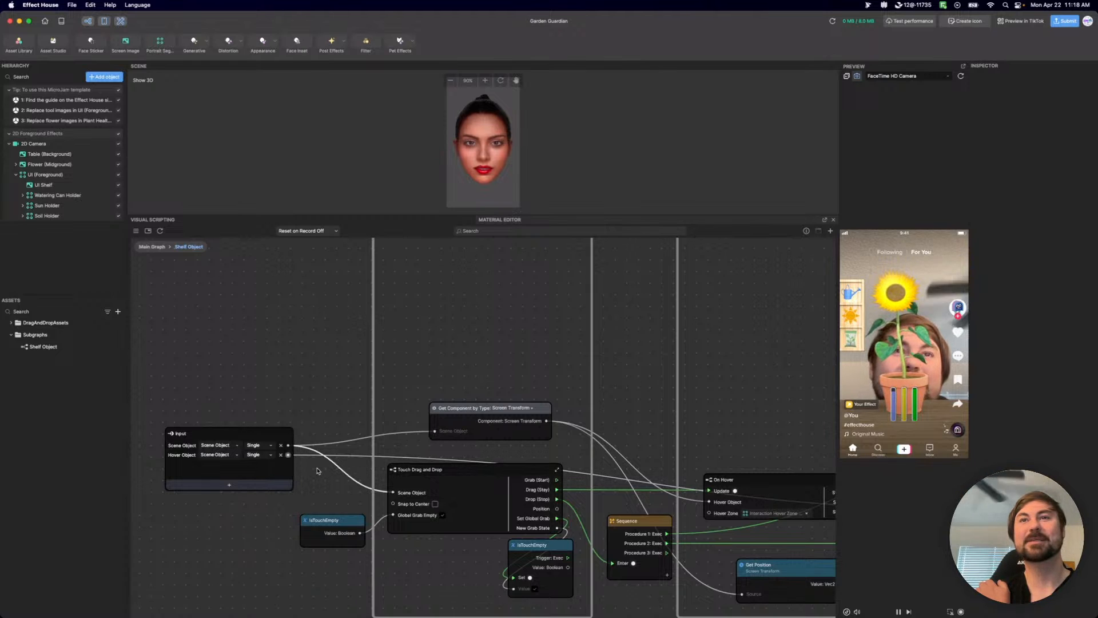
middle_click_drag(728, 567, 620, 531)
scroll(620, 531, "down", 5)
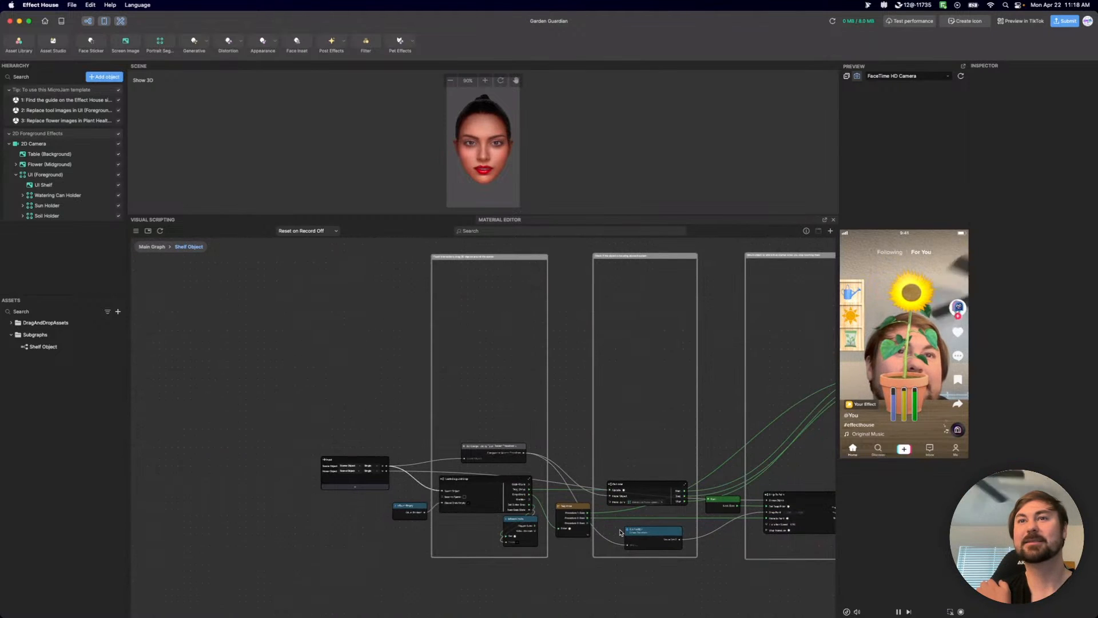
left_click_drag(386, 467, 720, 503)
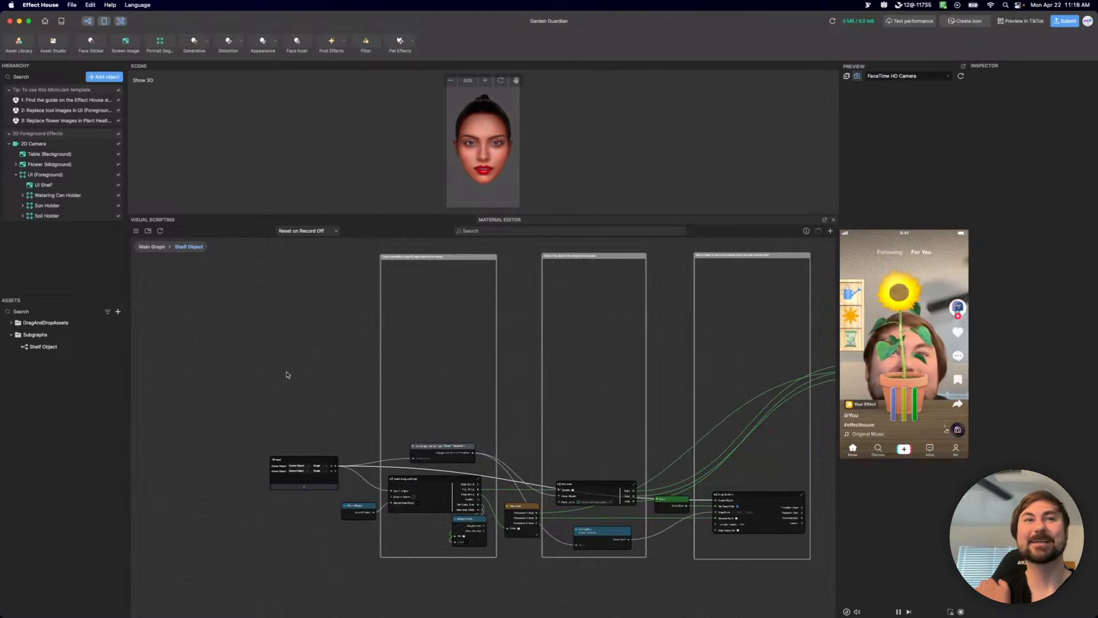
Remove the Hover Object input from the Shelf Object subgraph's Input node and shift the Get Component by Type node slightly up.
left_click(152, 247)
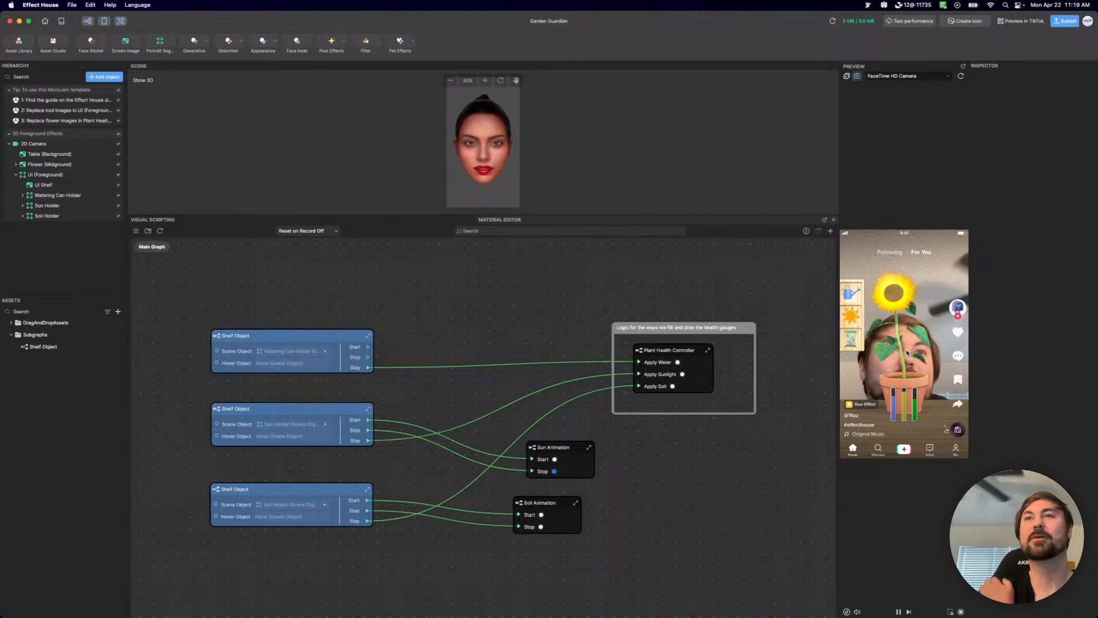
double_click(217, 337)
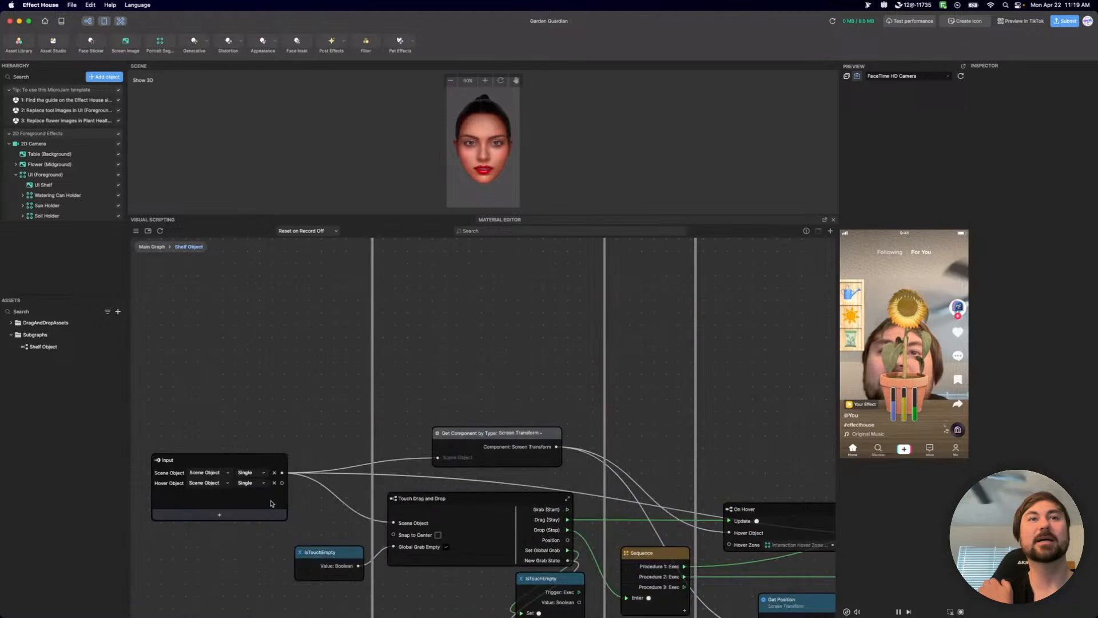
left_click(274, 483)
scroll(534, 338, "down", 3)
scroll(534, 338, "right", 4)
left_click(380, 350)
left_click_drag(379, 352, 374, 331)
scroll(229, 348, "left", 5)
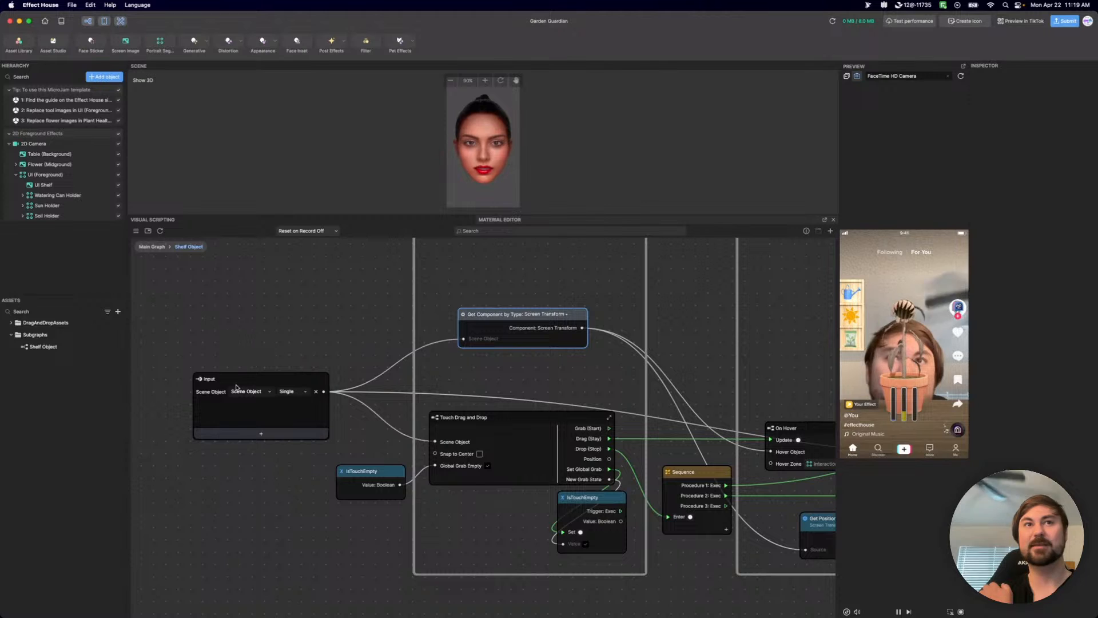
Return to the main graph and move the Watering Can Holder's Shelf Object node slightly higher.
left_click(151, 246)
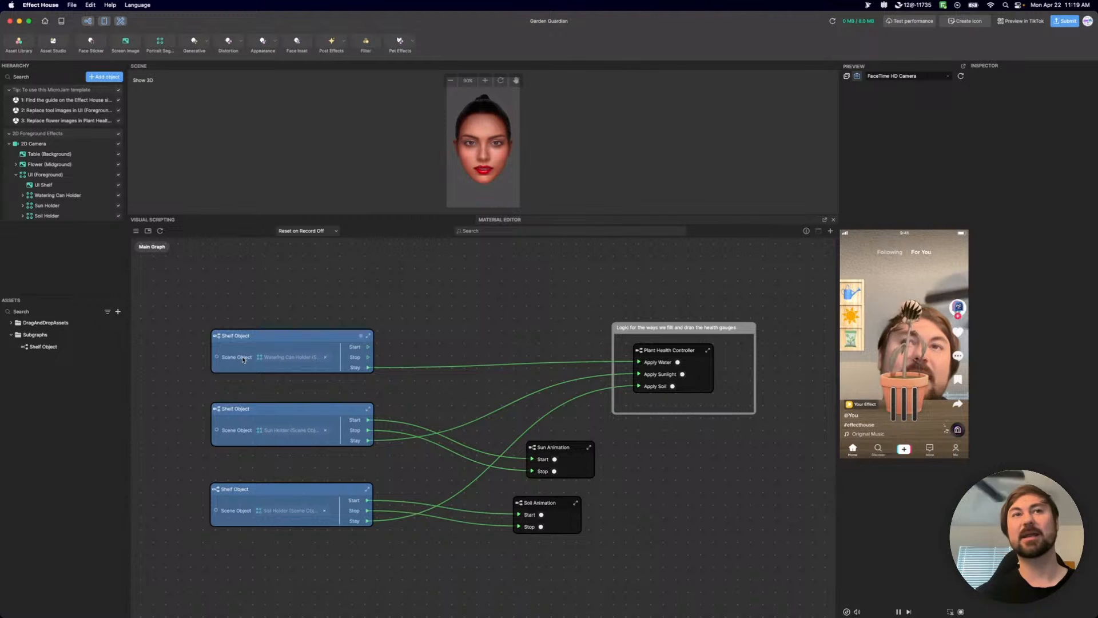
left_click_drag(265, 337, 263, 301)
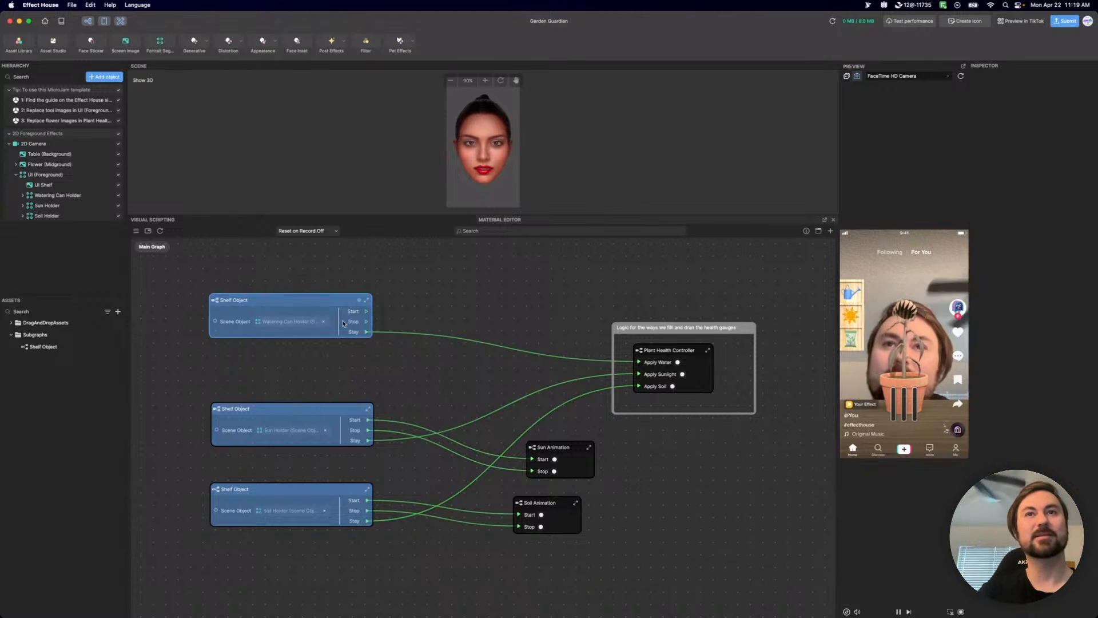
scroll(426, 316, "down", 3)
scroll(313, 315, "up", 3)
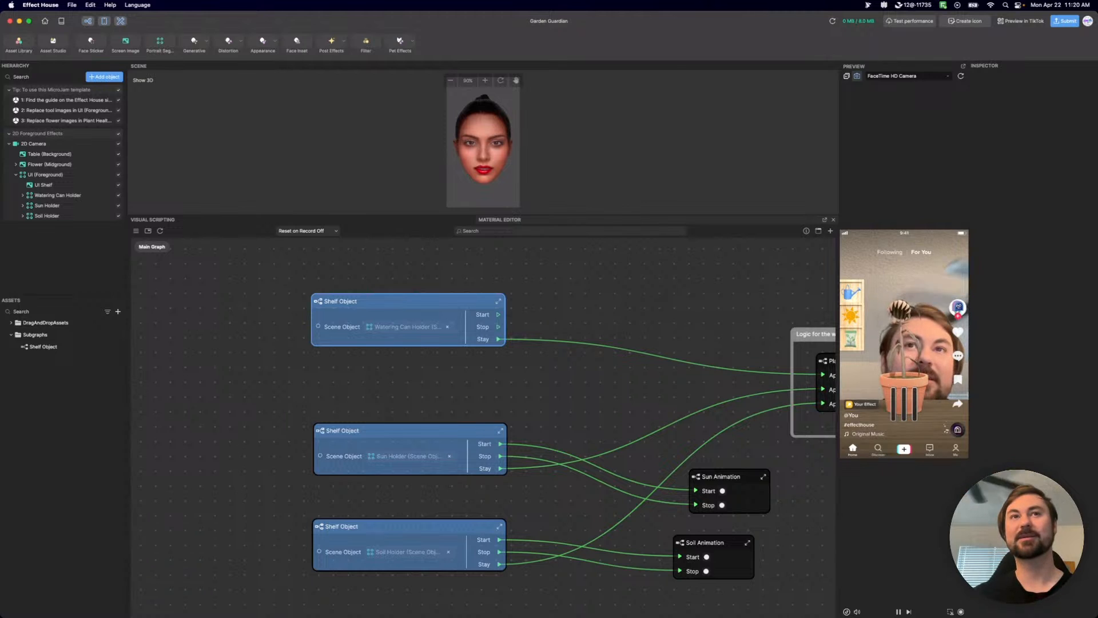
left_click_drag(411, 300, 409, 313)
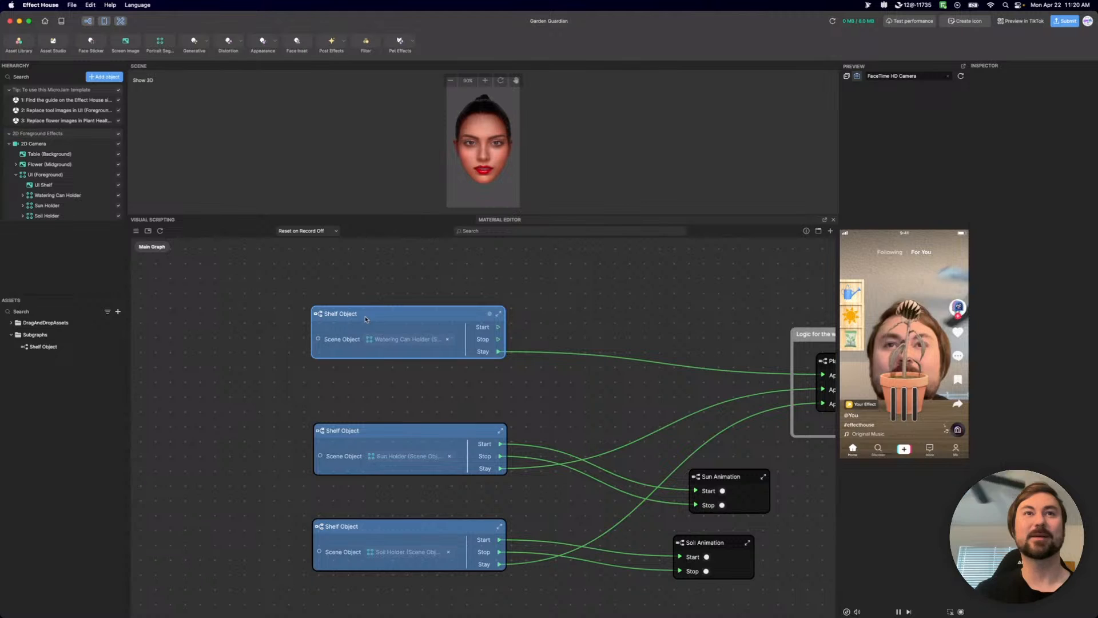
Save the Watering Can Holder's Shelf Object subgraph to the node library and nudge its node slightly.
right_click(321, 320)
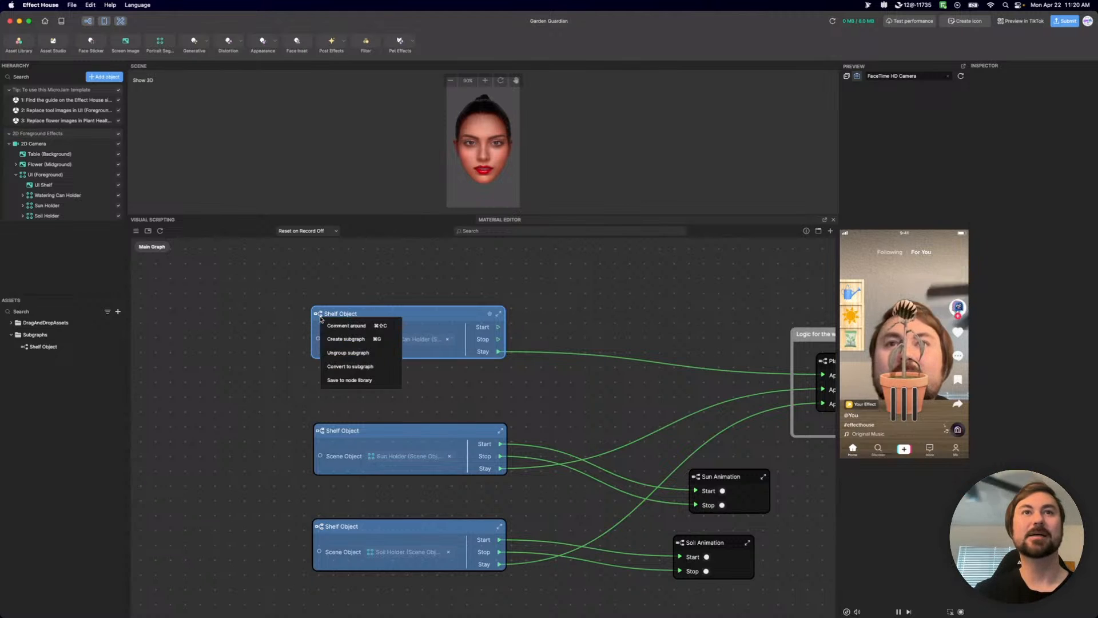
left_click(347, 382)
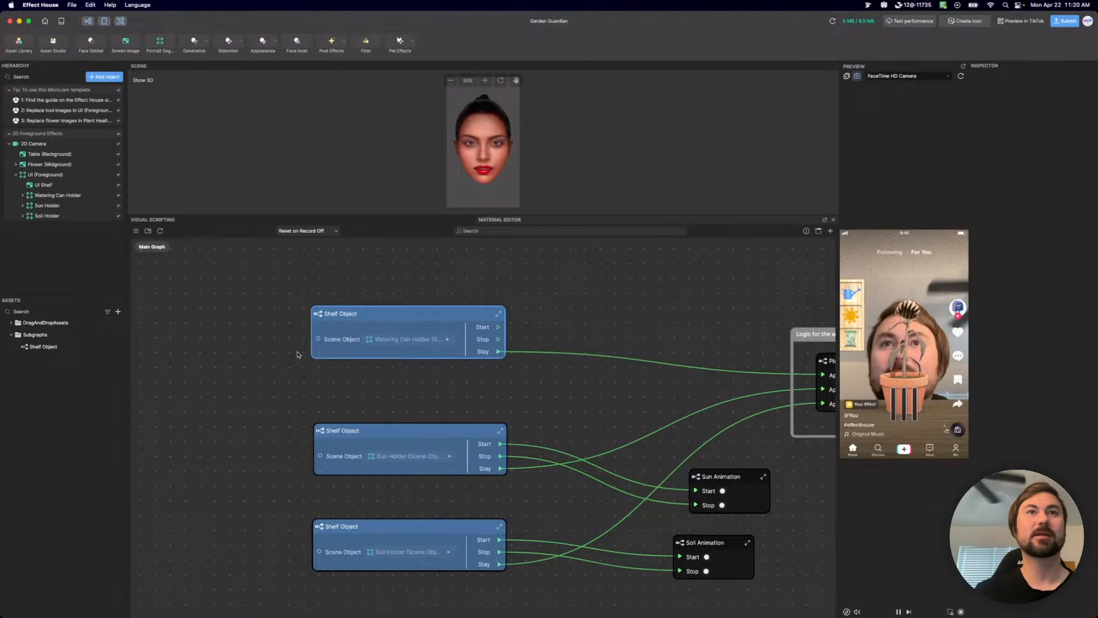
left_click_drag(319, 316, 343, 293)
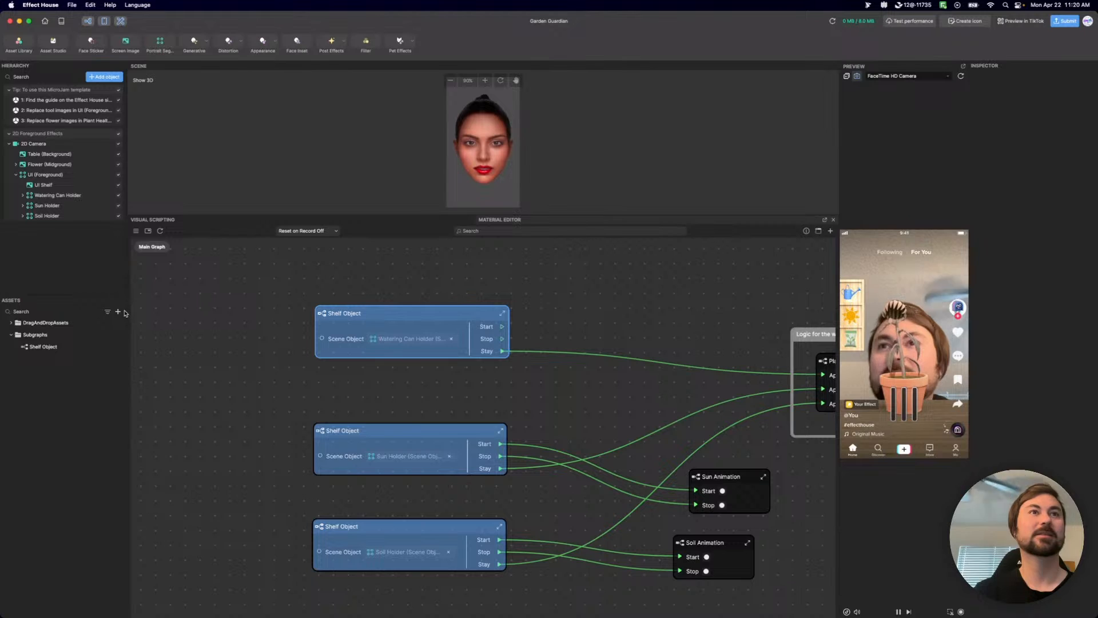
right_click(277, 282)
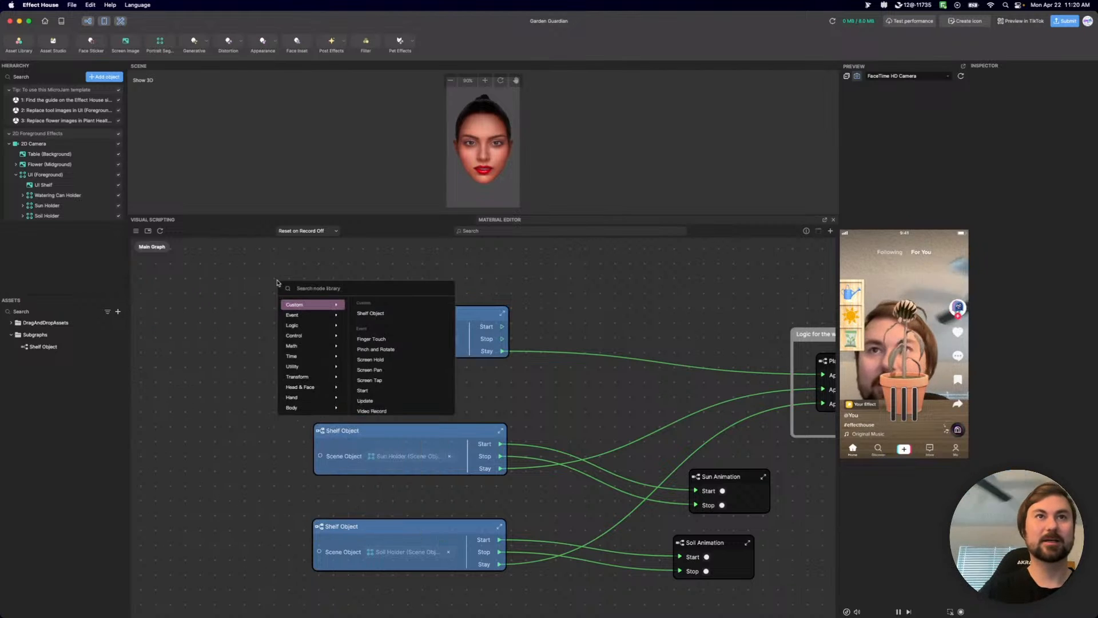
type("s")
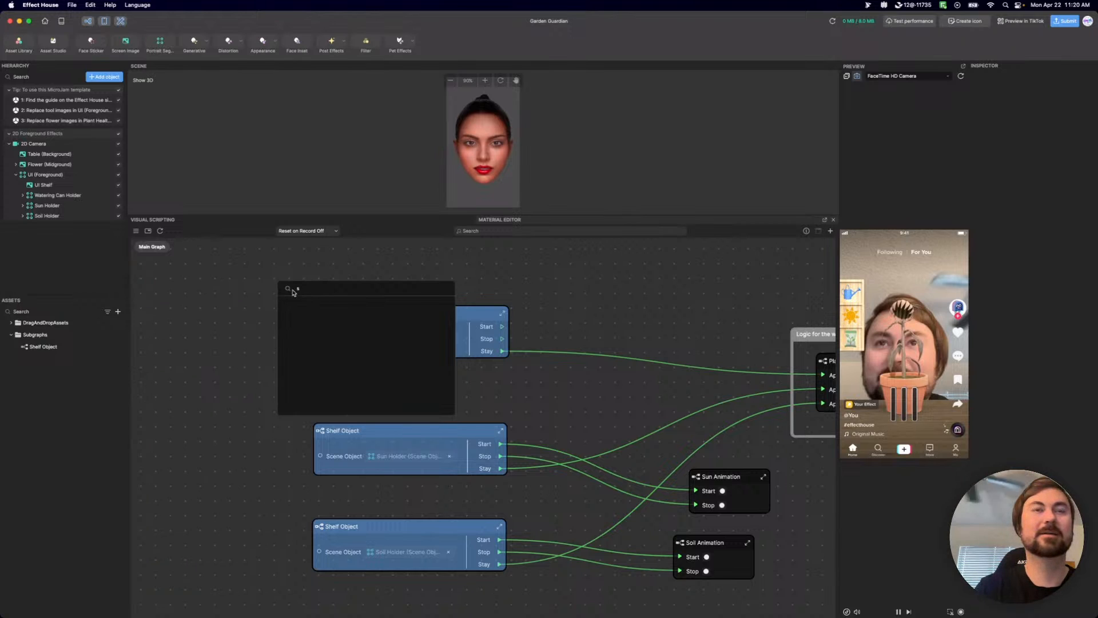
key("Escape")
Search the node library for "she" and view the inputs and outputs of the custom Shelf Object entry.
right_click(264, 291)
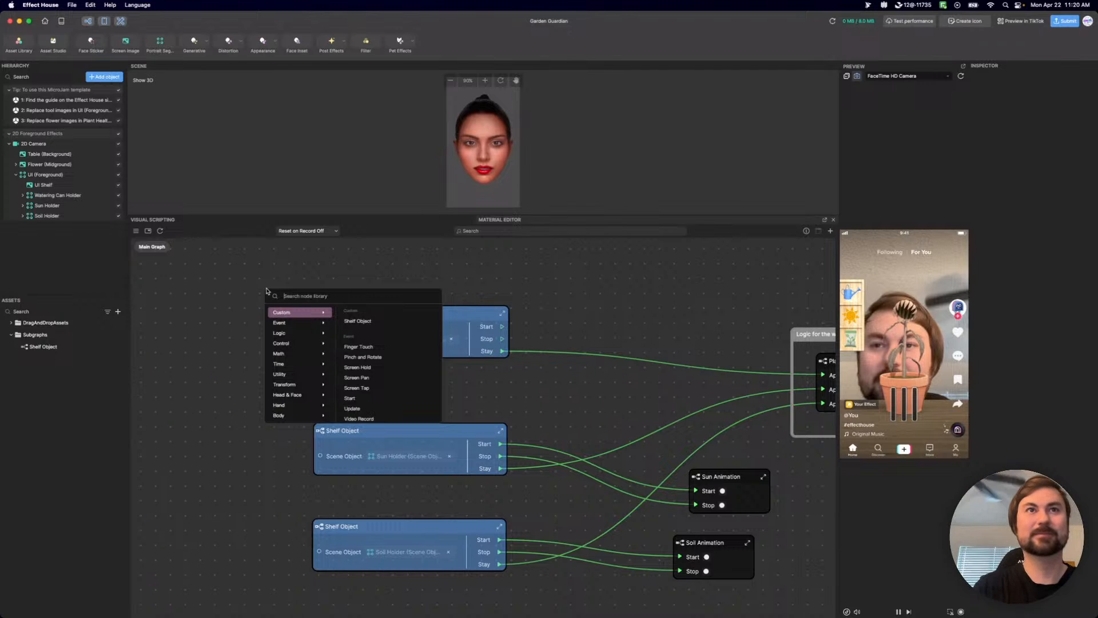
type("sh")
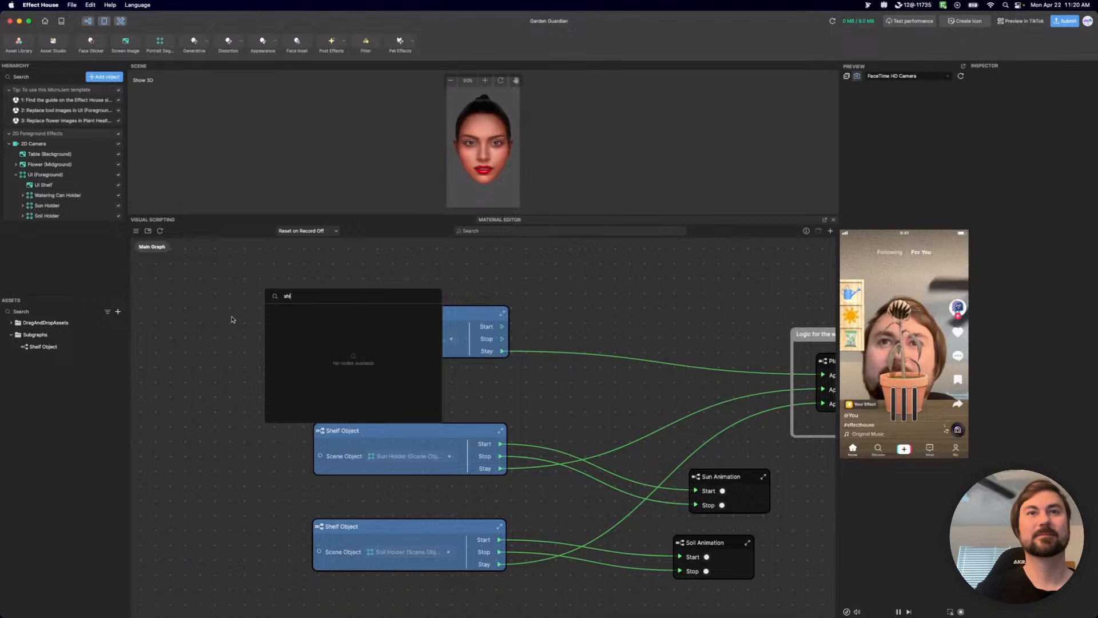
type("e")
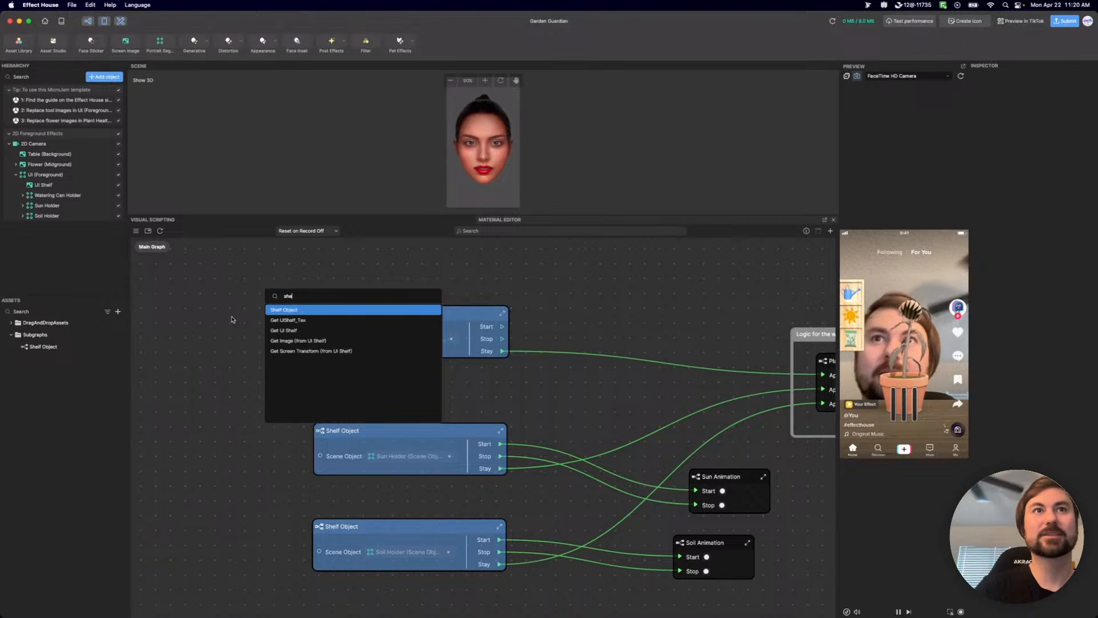
mouse_move(296, 312)
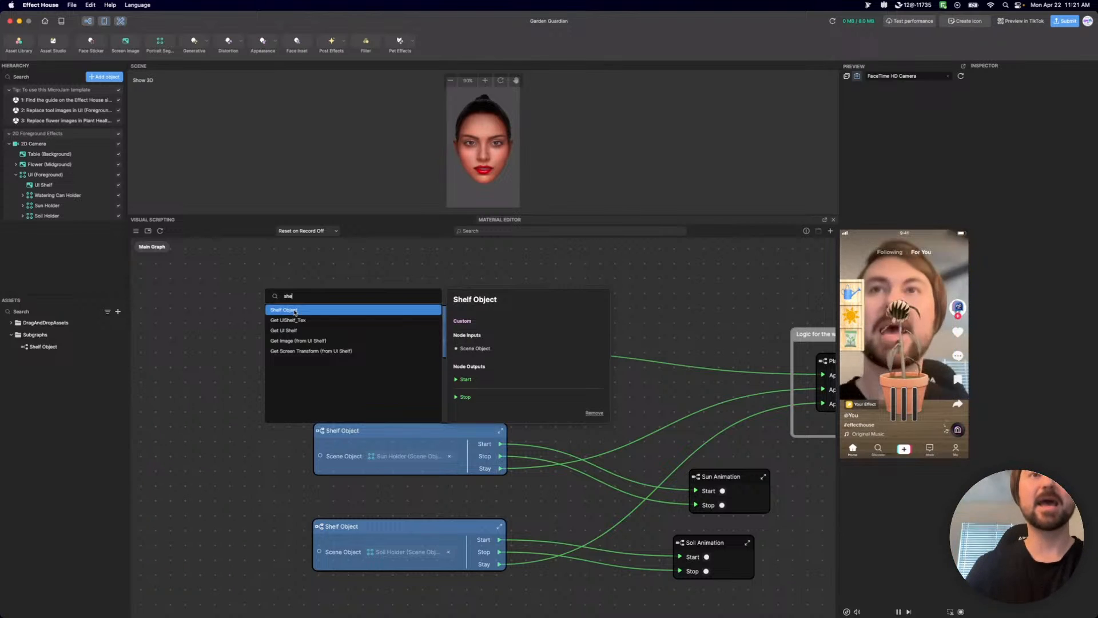
left_click(291, 310)
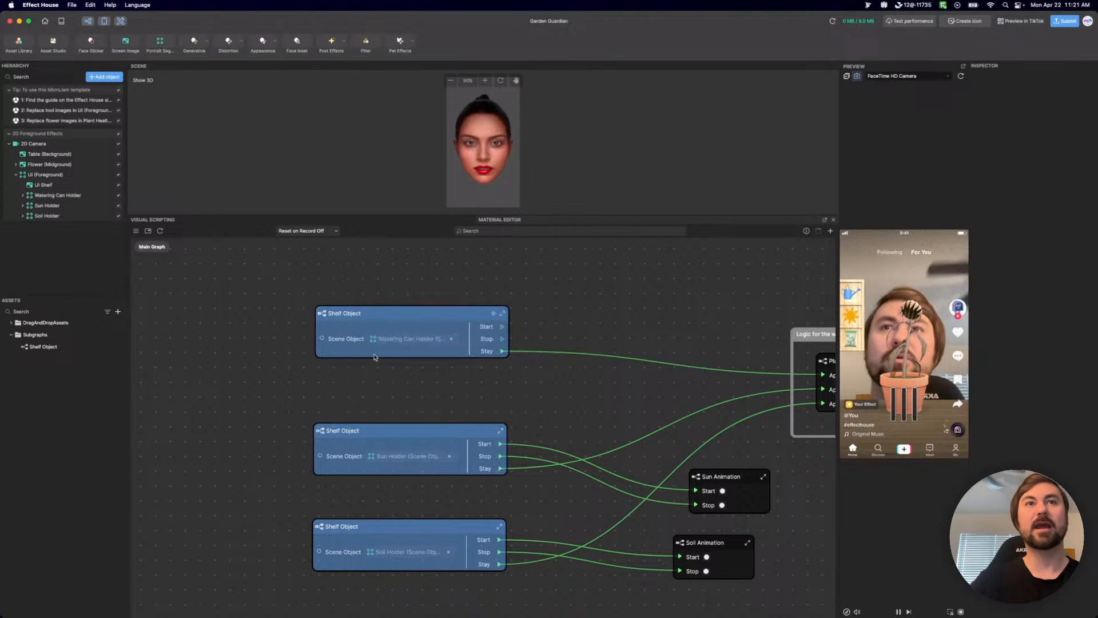
Start exporting the first Shelf Object subgraph listed under the main graph's subgraphs.
right_click(414, 319)
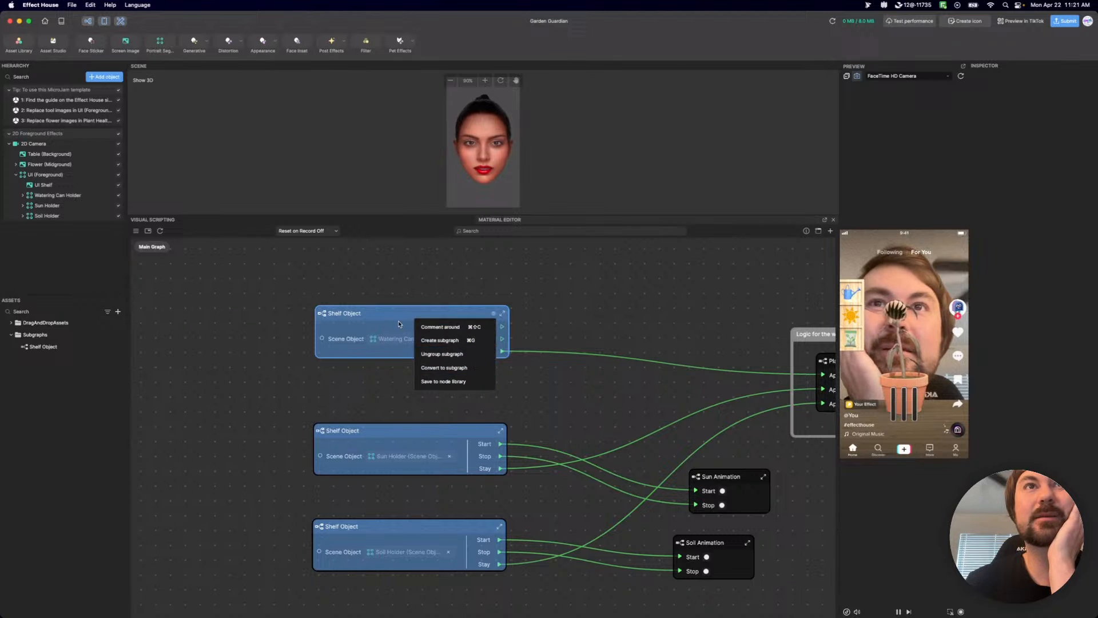
left_click(136, 231)
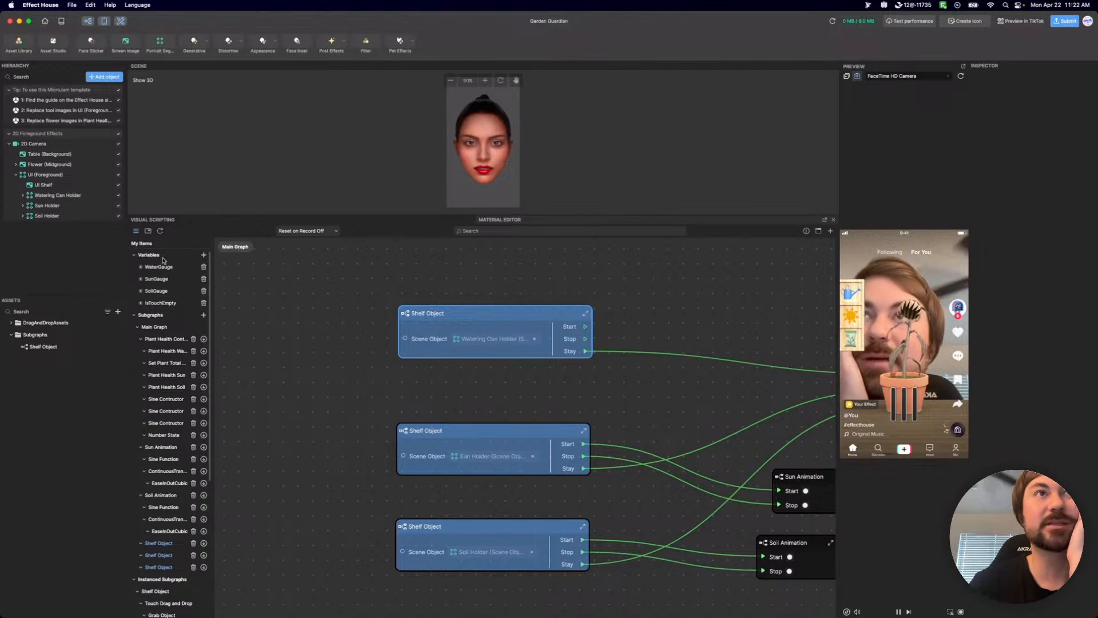
scroll(153, 320, "down", 2)
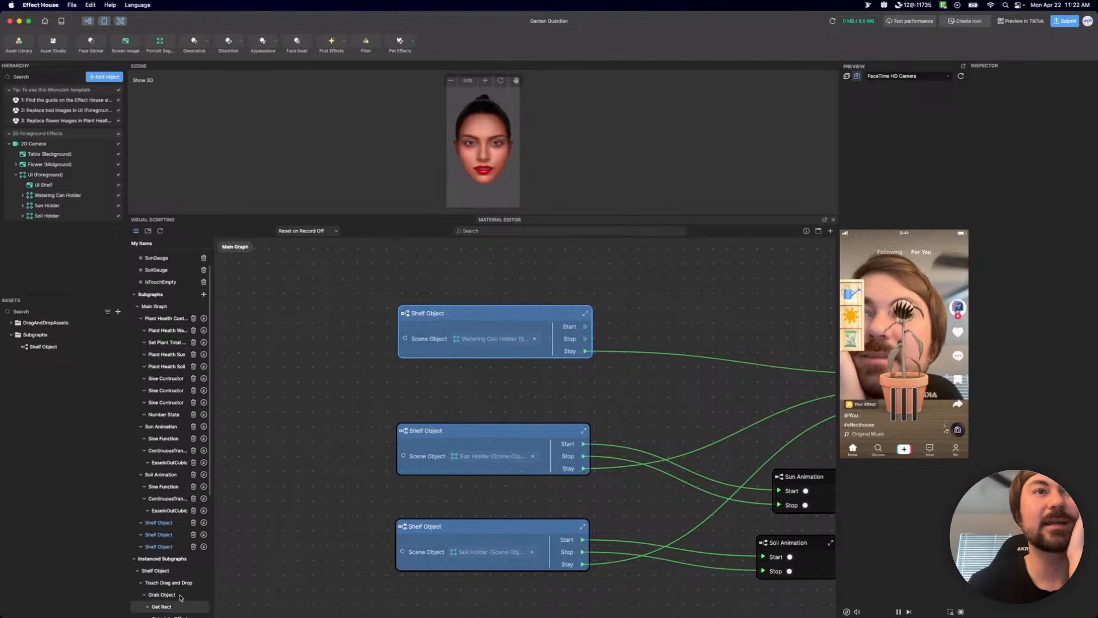
scroll(174, 572, "down", 4)
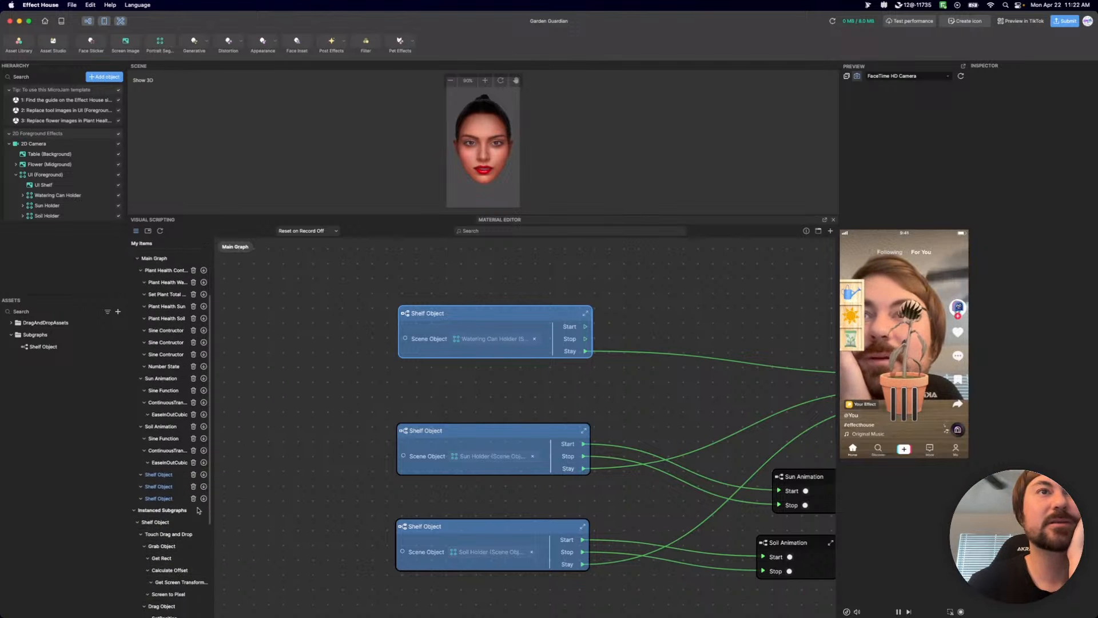
scroll(204, 477, "down", 1)
scroll(204, 478, "down", 1)
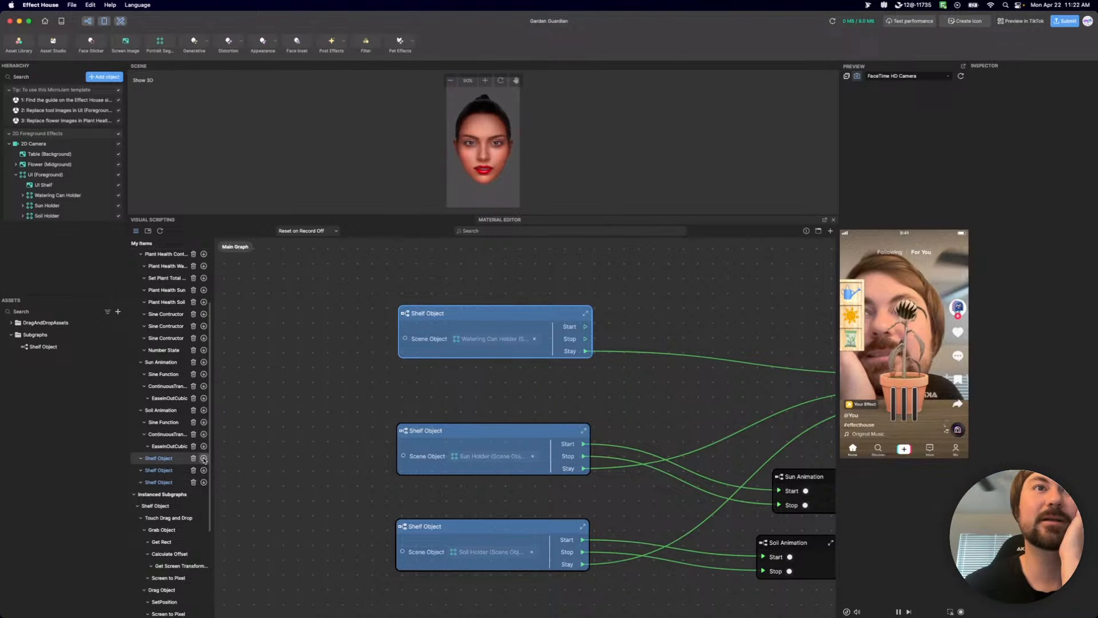
left_click(204, 458)
left_click_drag(461, 123, 451, 617)
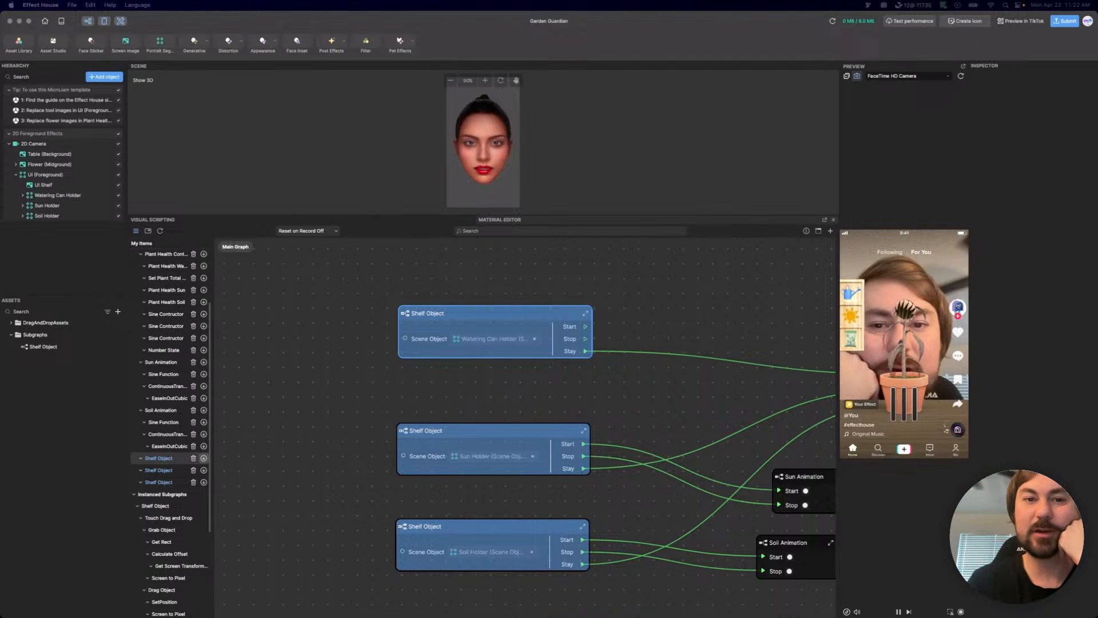
left_click_drag(527, 1, 528, 324)
left_click(598, 401)
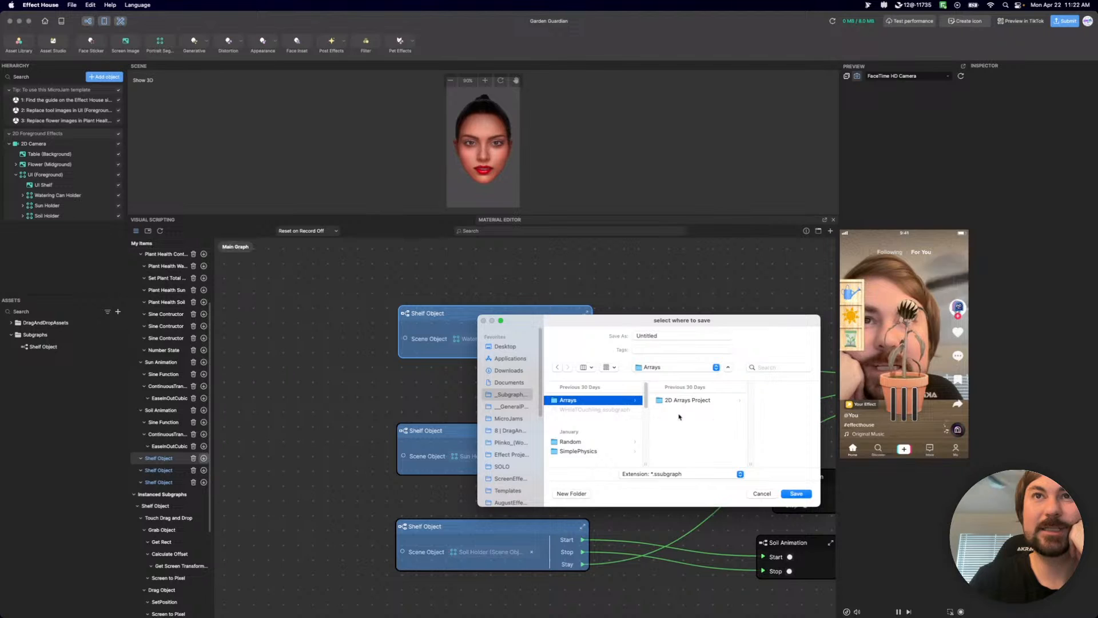
scroll(585, 423, "down", 2)
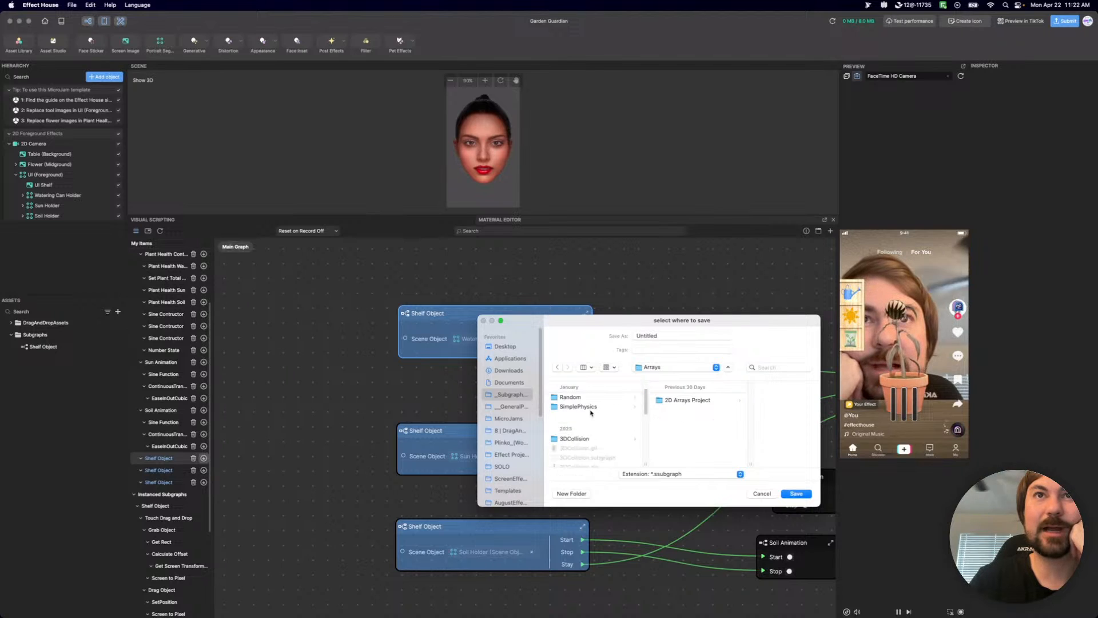
scroll(586, 426, "down", 3)
scroll(592, 413, "down", 2)
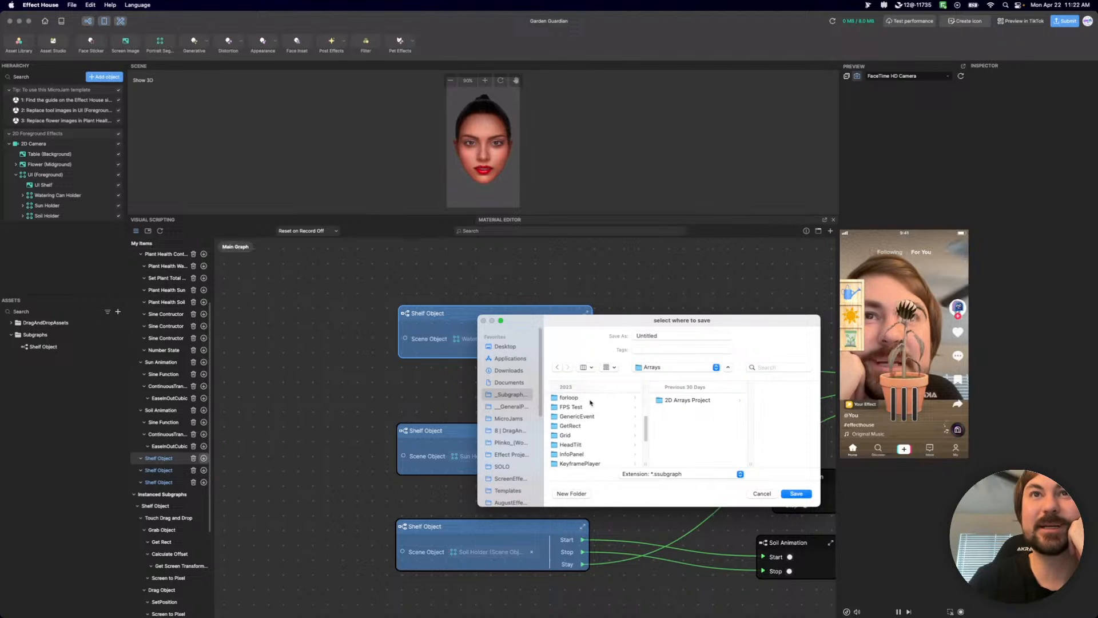
left_click(591, 399)
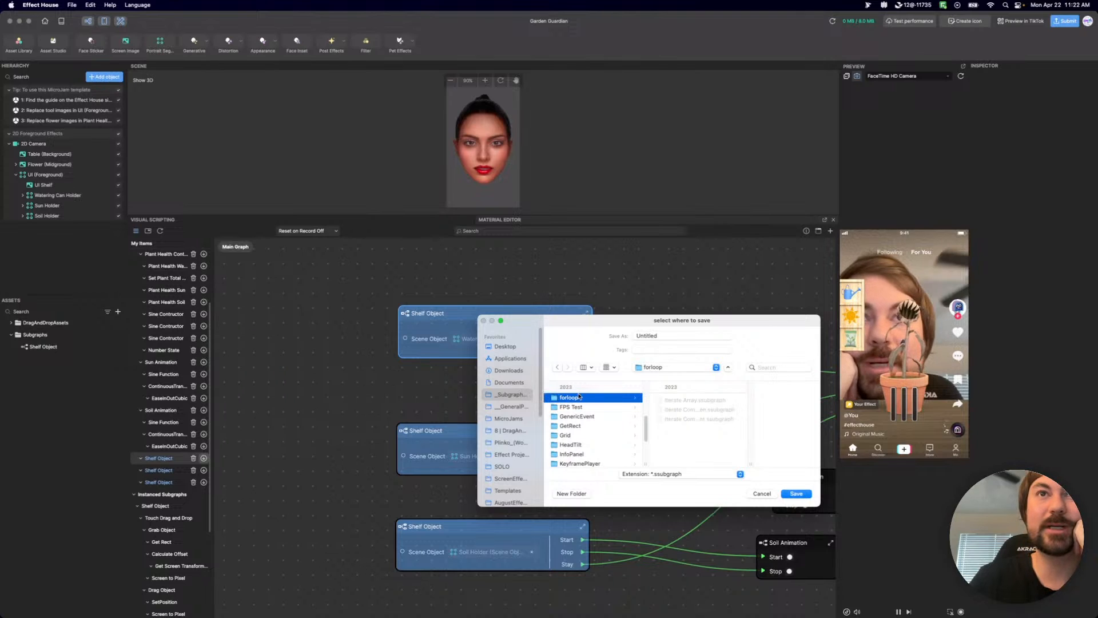
left_click(760, 495)
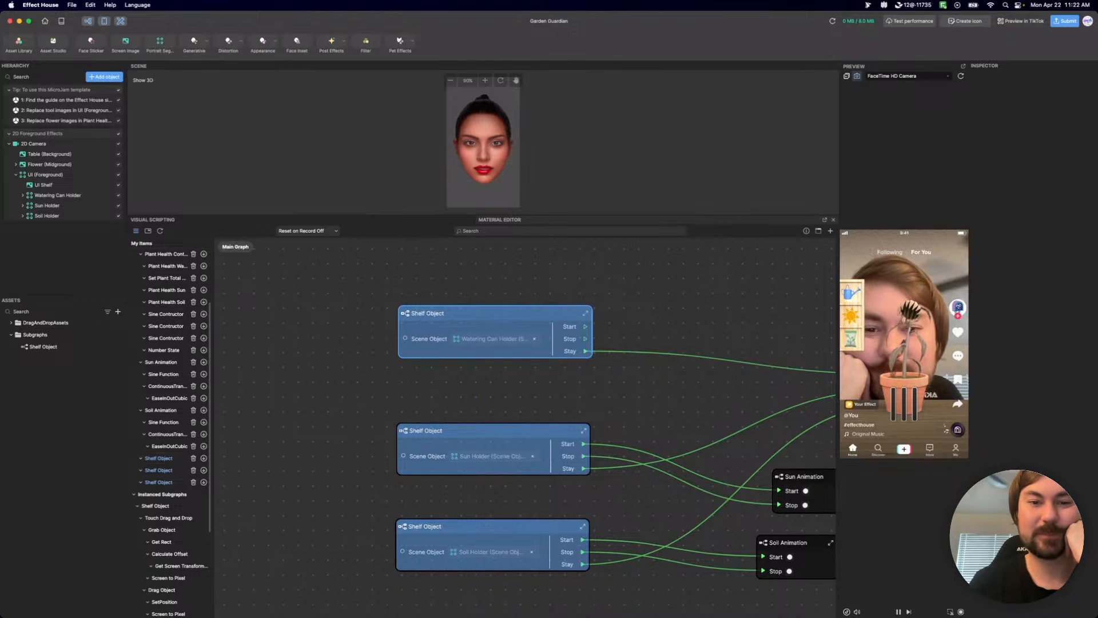
Import the Iterate Components of Children subgraph from the forloop folder of _SubgraphLibrary into the main graph, above the Shelf Object nodes.
left_click_drag(672, 1, 621, 192)
scroll(507, 312, "down", 3)
scroll(506, 316, "down", 5)
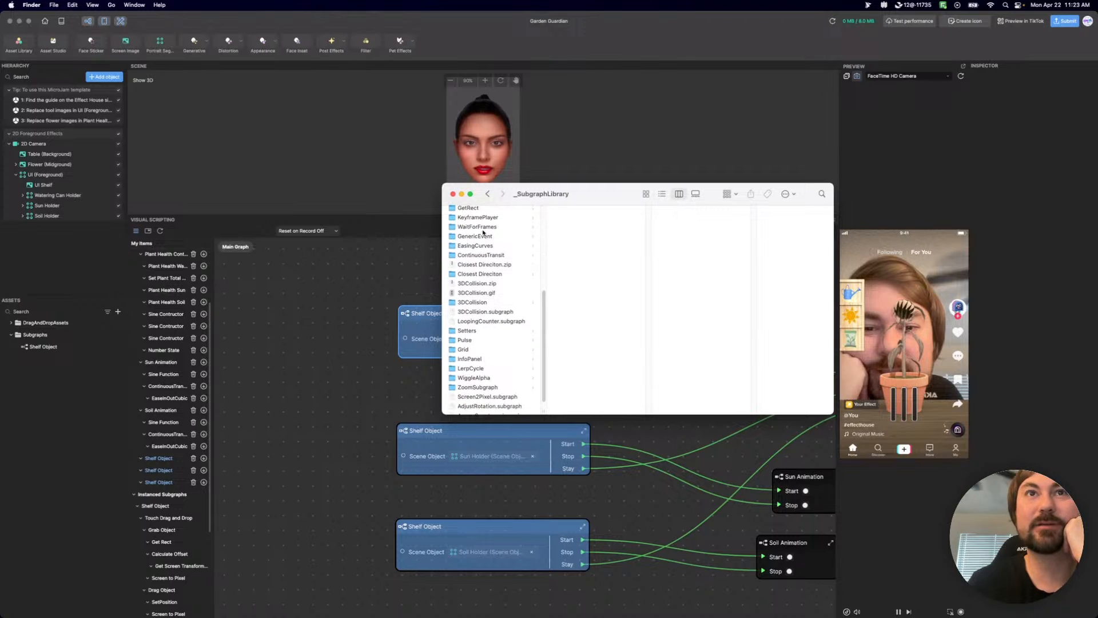
scroll(482, 316, "up", 8)
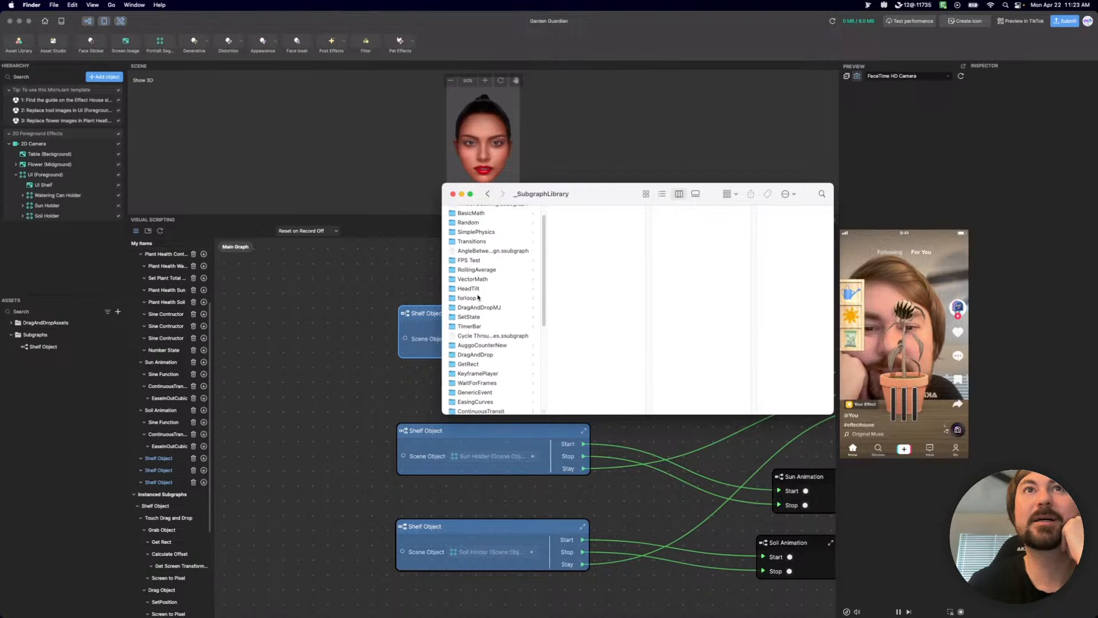
left_click(479, 298)
left_click_drag(586, 213, 348, 288)
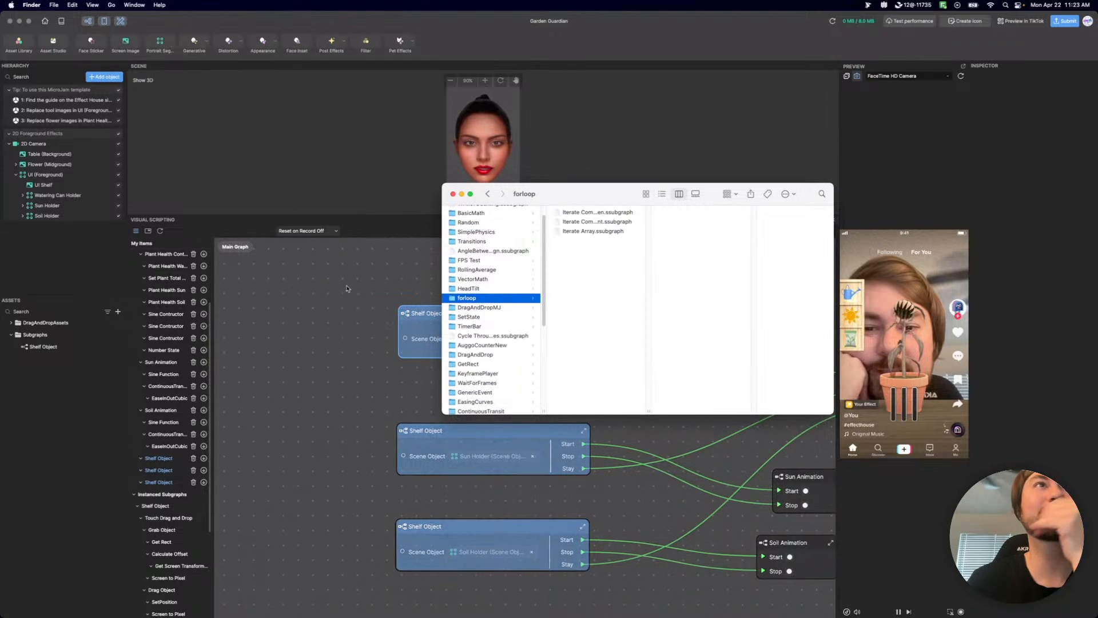
left_click(499, 307)
left_click_drag(476, 294, 531, 278)
Rename the imported Iterate Components of Children node as Foreach.
double_click(474, 279)
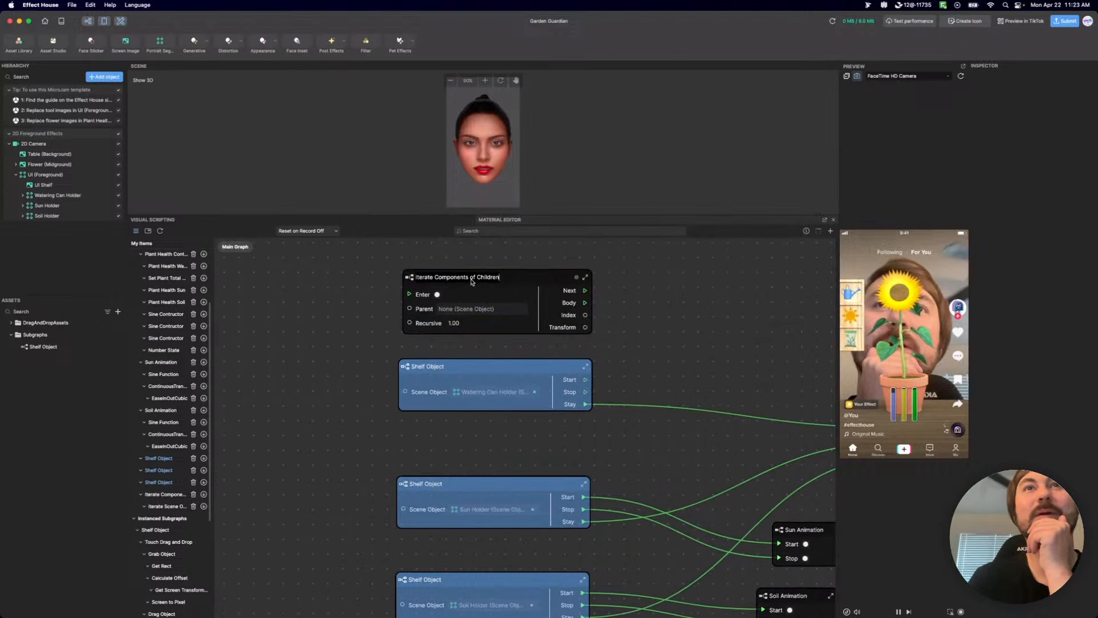
key("super+a")
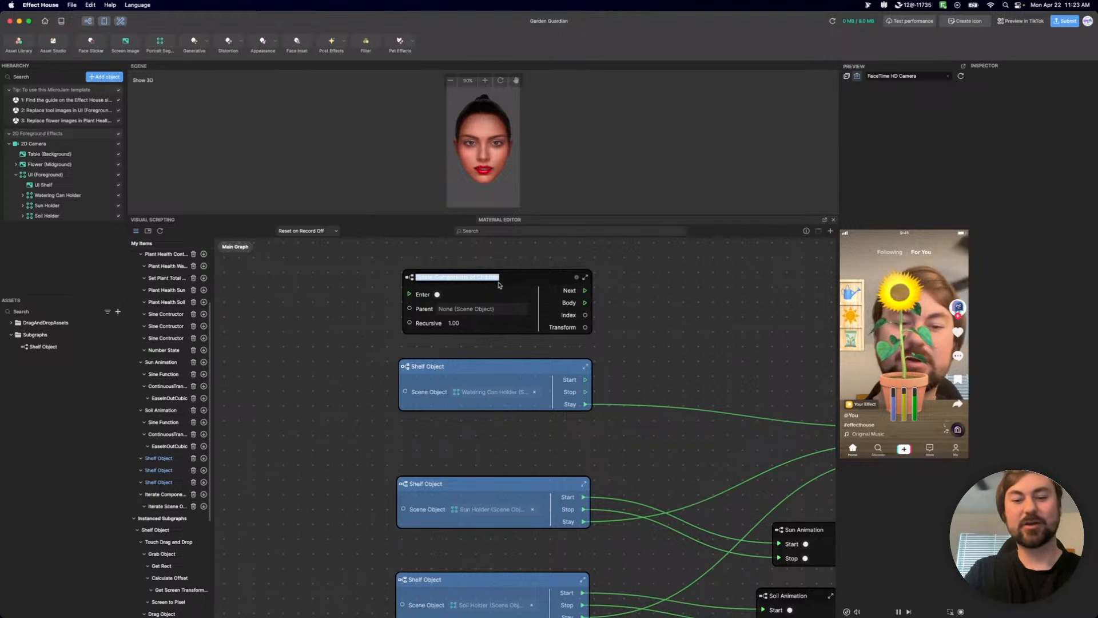
type("Foreach")
key("Return")
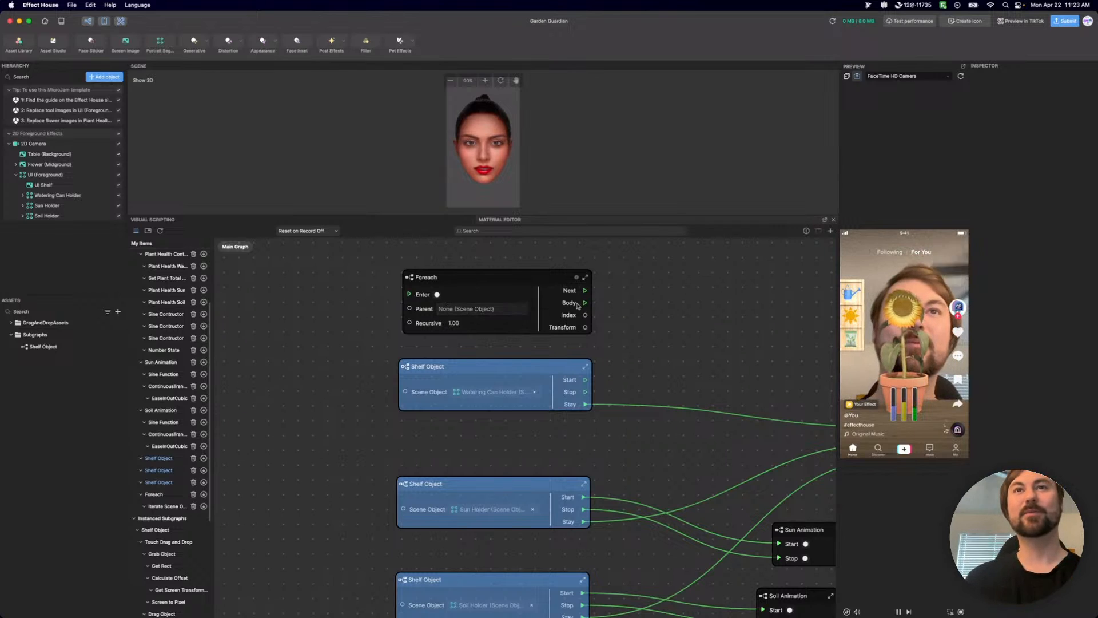
Move the Foreach node clear of the Shelf Object nodes and set its Parent to the UI (Foreground) scene object.
left_click_drag(536, 282, 540, 260)
scroll(687, 284, "up", 5)
left_click_drag(560, 417, 568, 310)
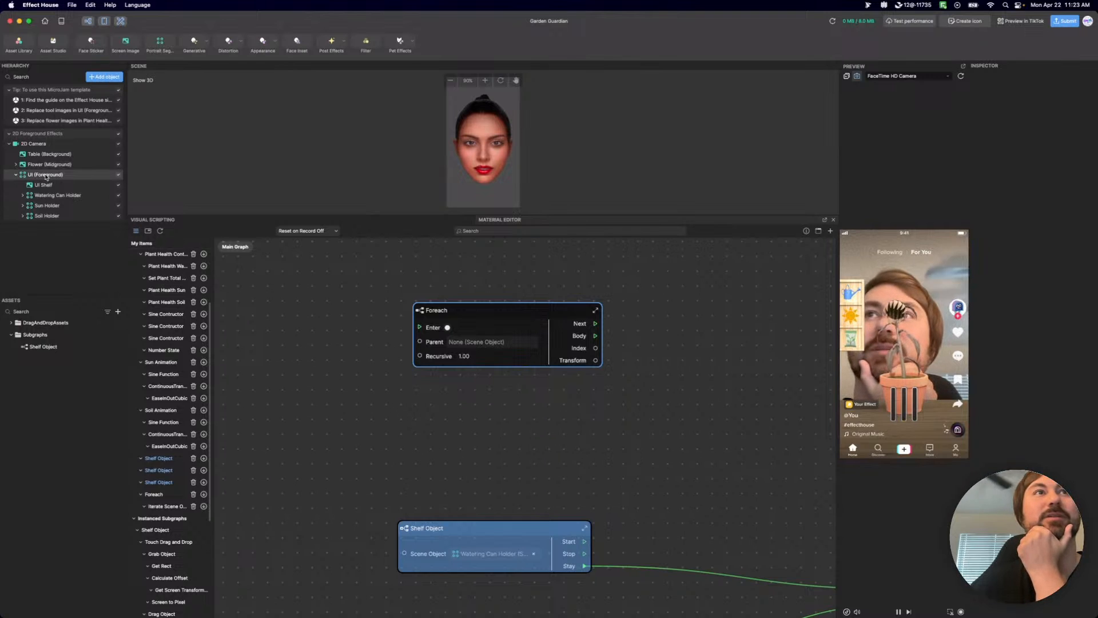
left_click_drag(47, 177, 482, 345)
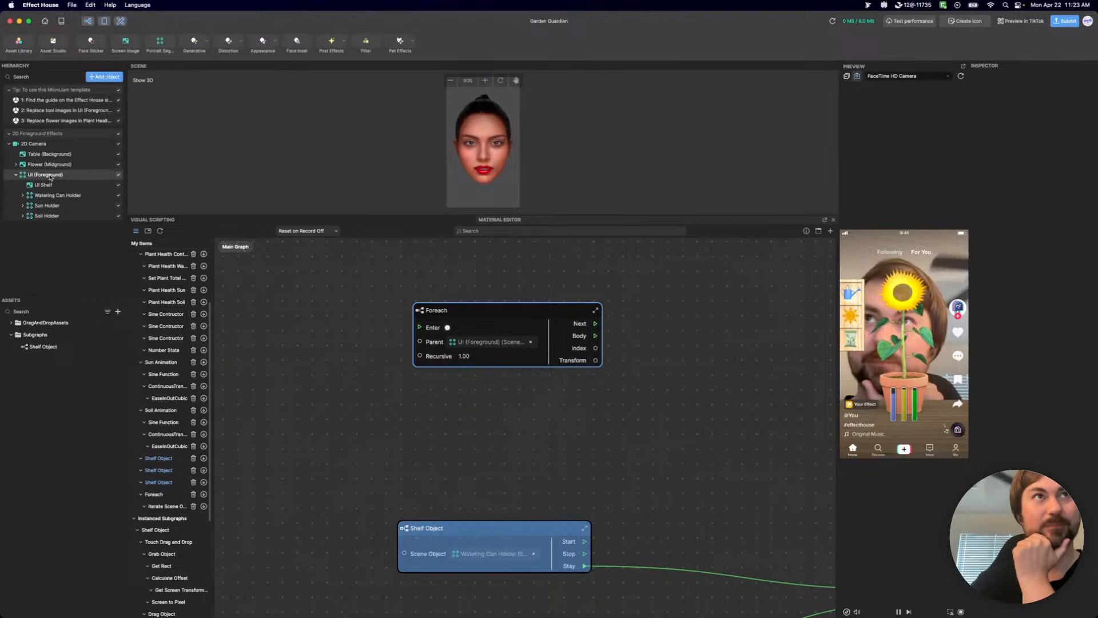
left_click_drag(499, 304, 595, 302)
Add a Finger Touch node to the main graph beside the Foreach node.
left_click(313, 306)
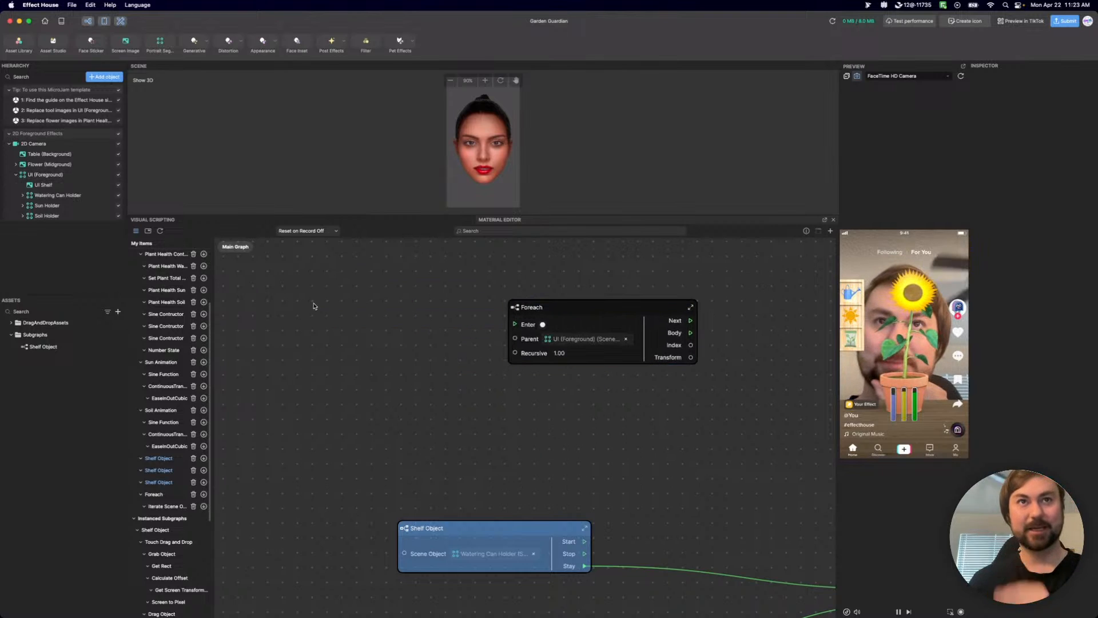
right_click(313, 306)
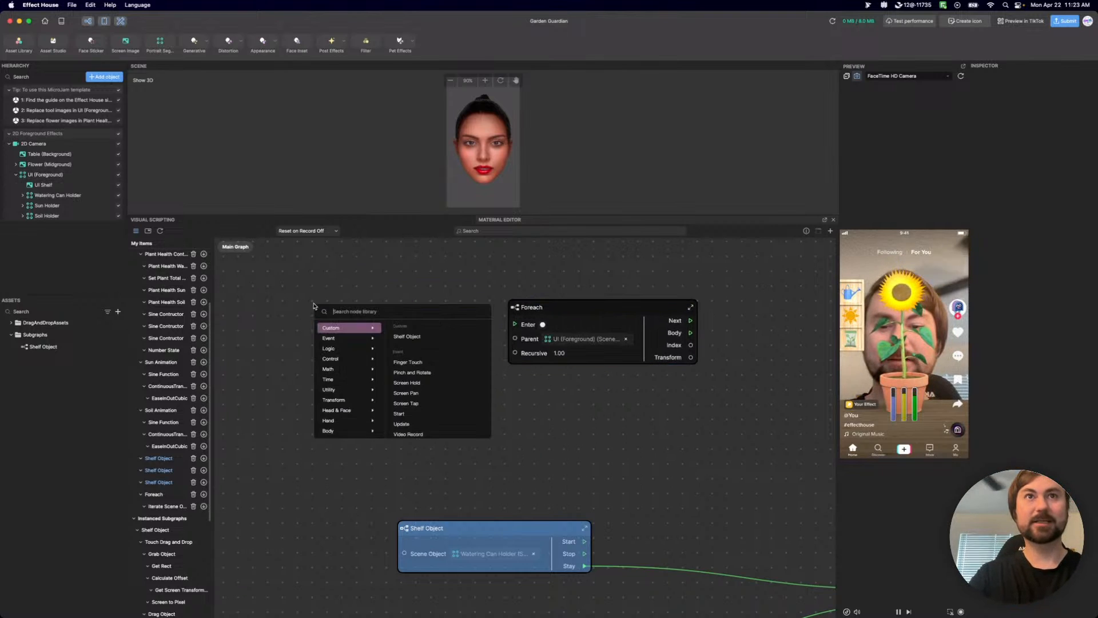
type("f")
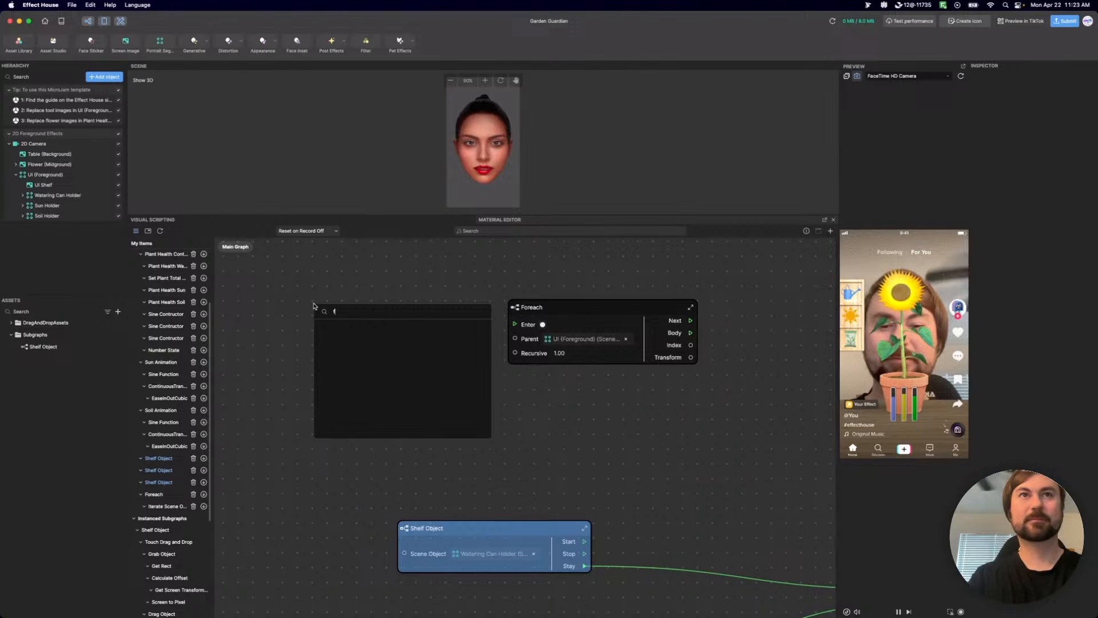
type("ig")
key("BackSpace")
key("BackSpace")
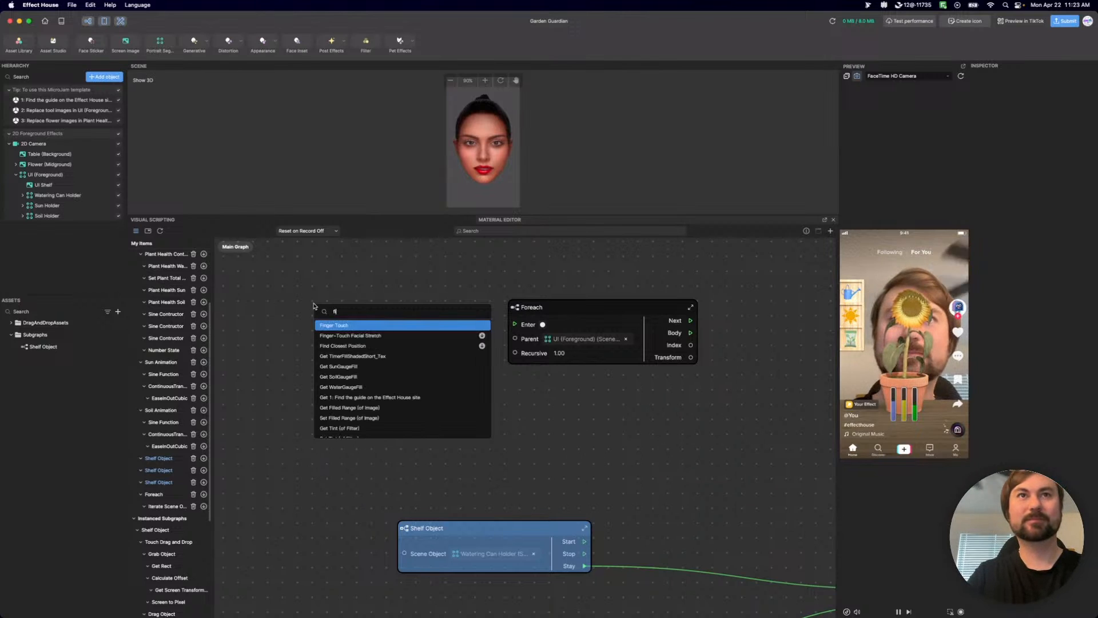
type("nger")
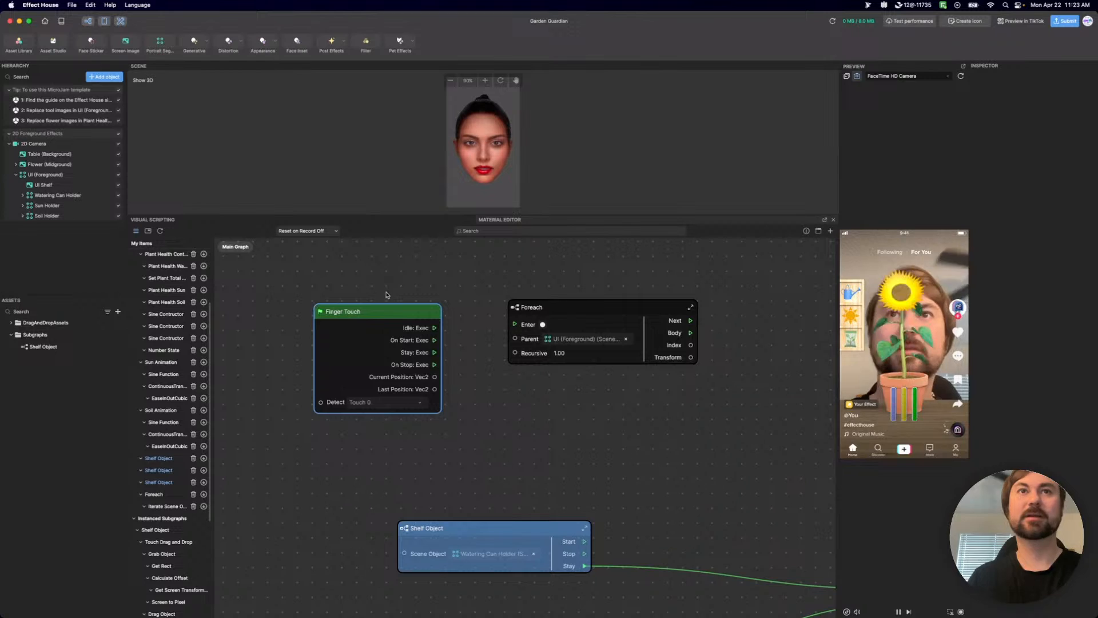
Connect Finger Touch's On Start output to Foreach's Enter input and arrange the two nodes side by side.
left_click_drag(434, 340, 515, 325)
left_click_drag(413, 324, 420, 290)
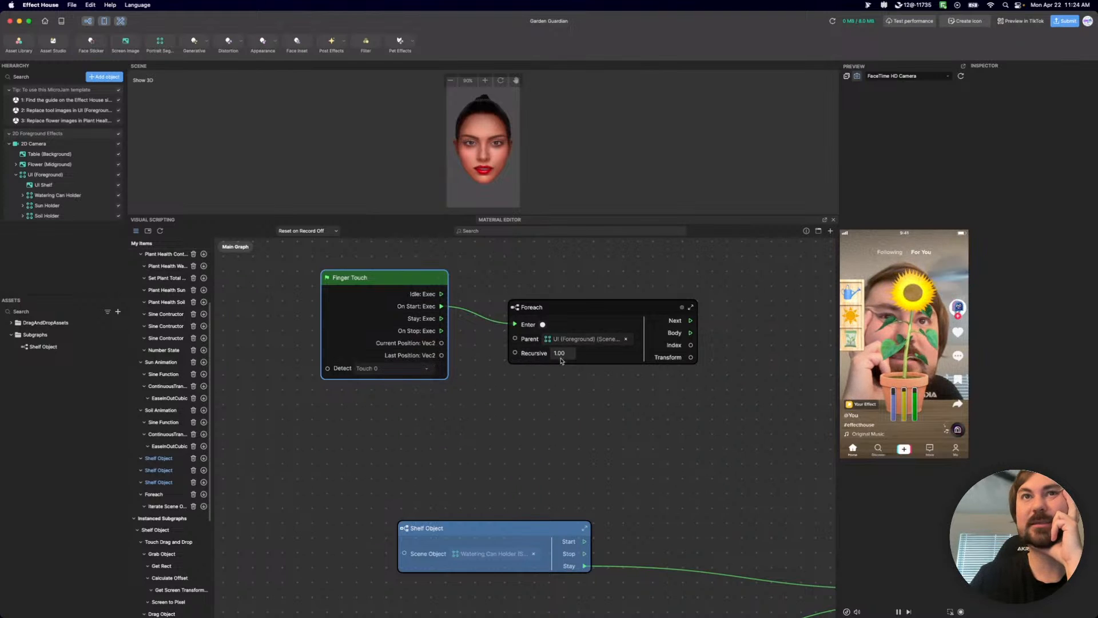
left_click_drag(698, 388, 629, 405)
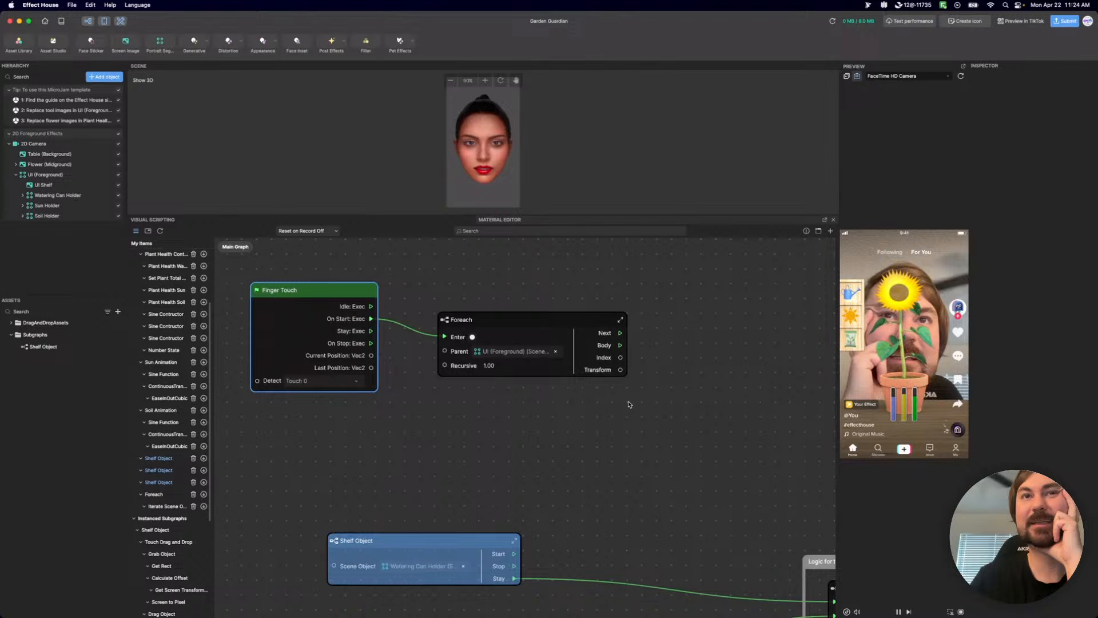
mouse_move(345, 289)
left_mouse_down()
mouse_move(325, 306)
mouse_move(359, 296)
left_mouse_up()
left_click(543, 328)
left_click_drag(543, 328, 544, 342)
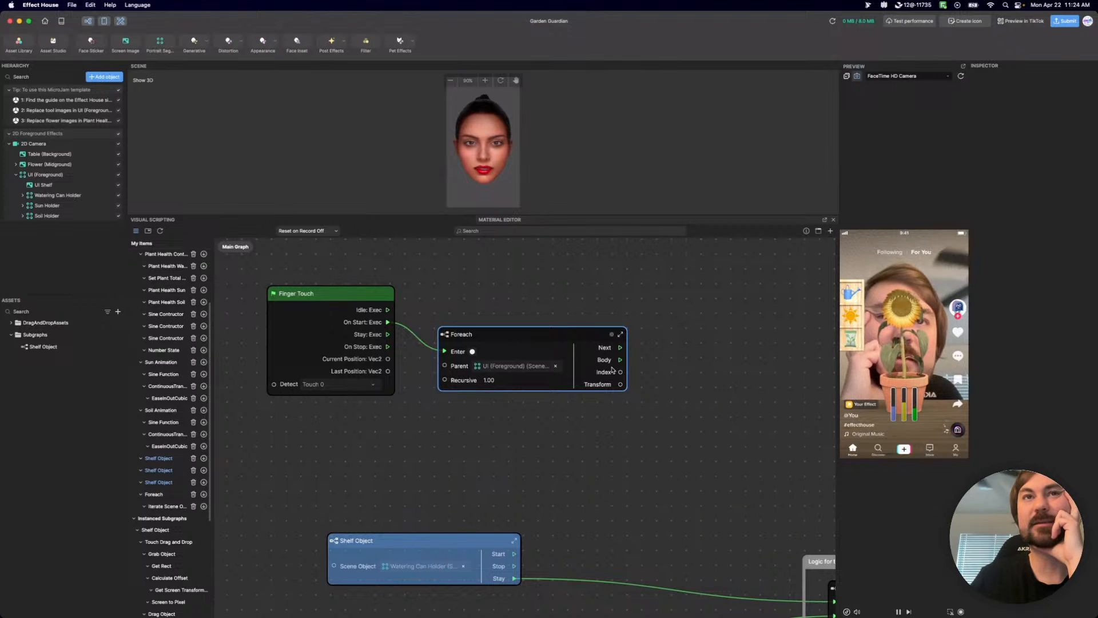
Rename the Foreach node as "Foreach (Transform".
scroll(595, 358, "right", 3)
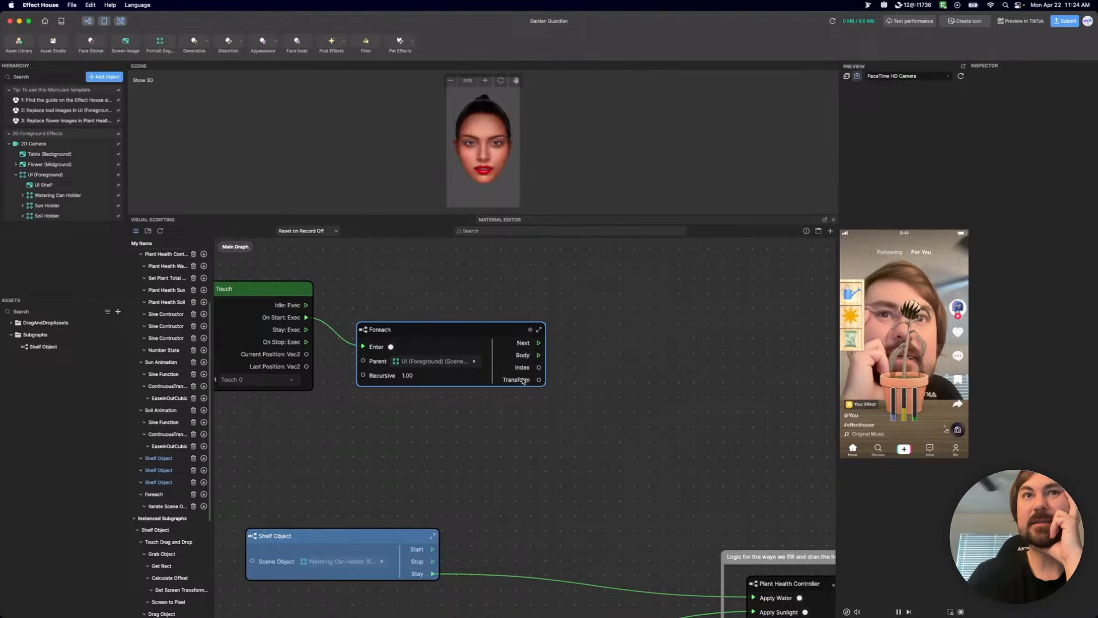
double_click(389, 333)
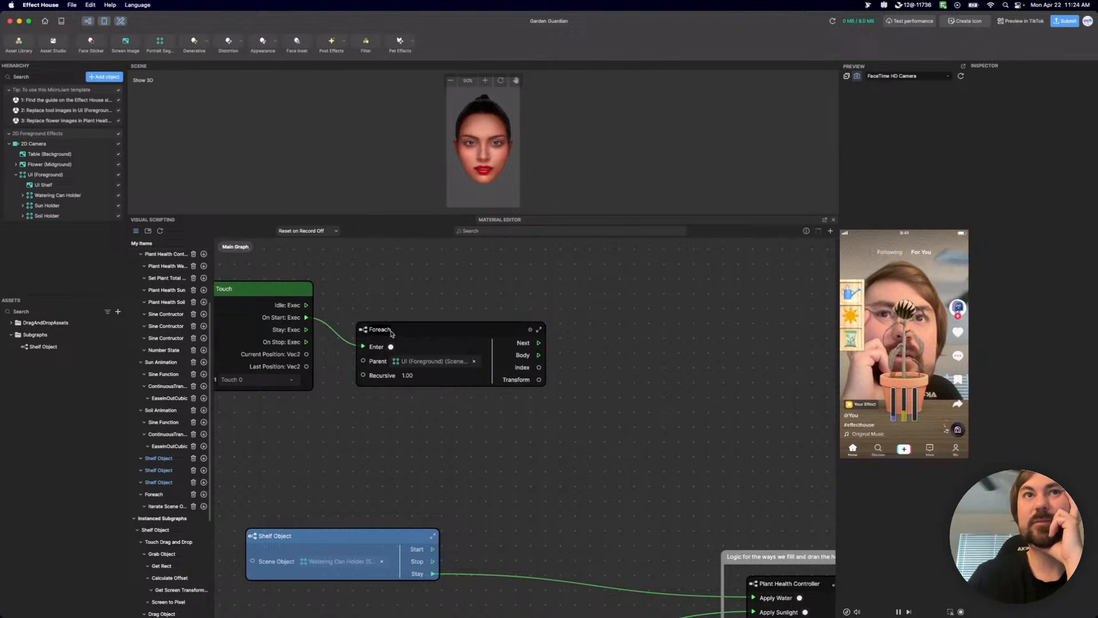
type("(Tranf")
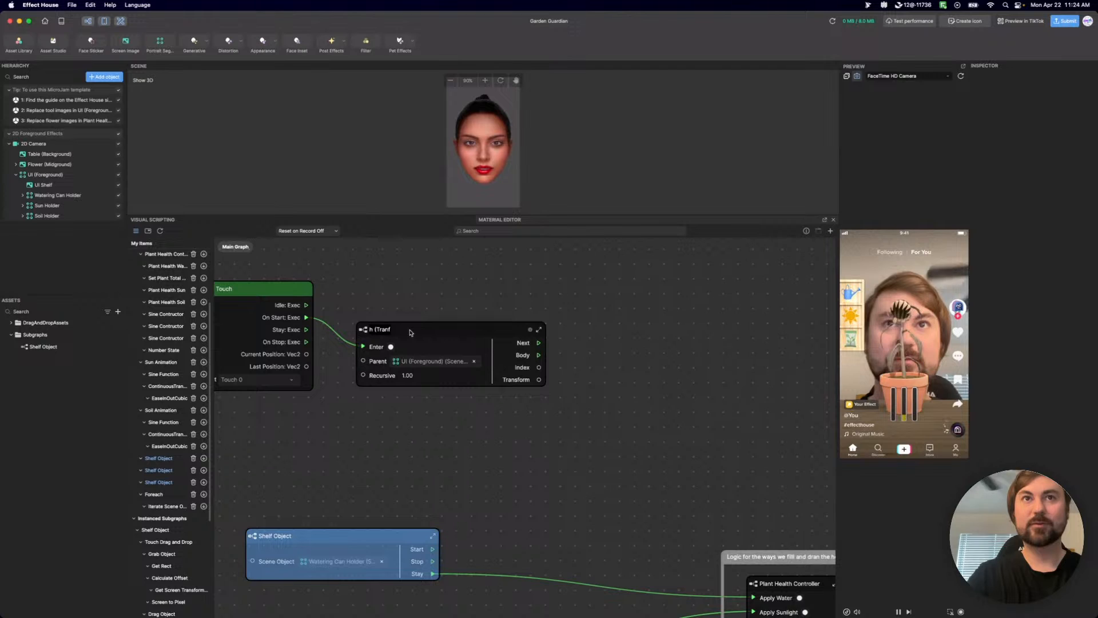
key("BackSpace")
type("srorm")
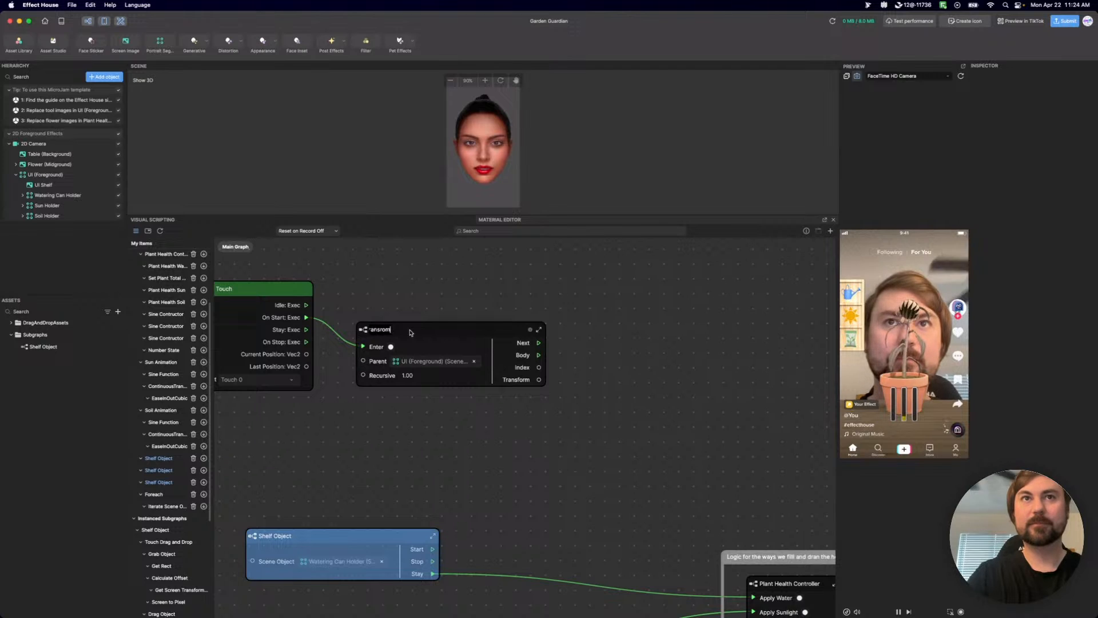
key("BackSpace")
key("BackSpace")
key("BackSpace")
type("form")
key("Return")
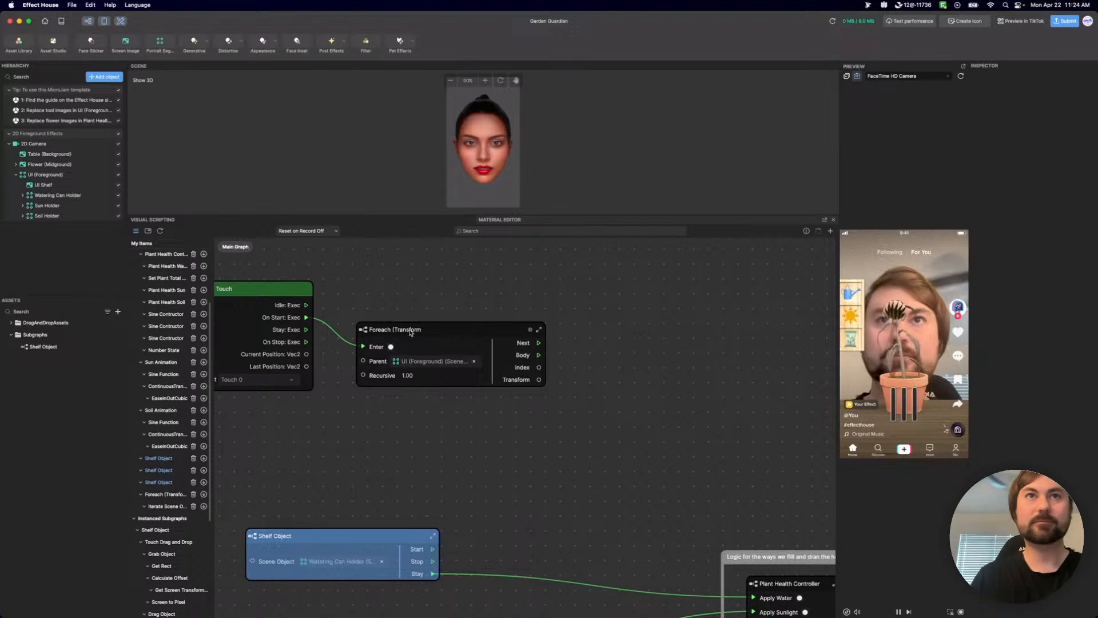
Examine the node chain and its component-type comment inside the Foreach (Transform subgraph, and return to the main graph.
double_click(366, 335)
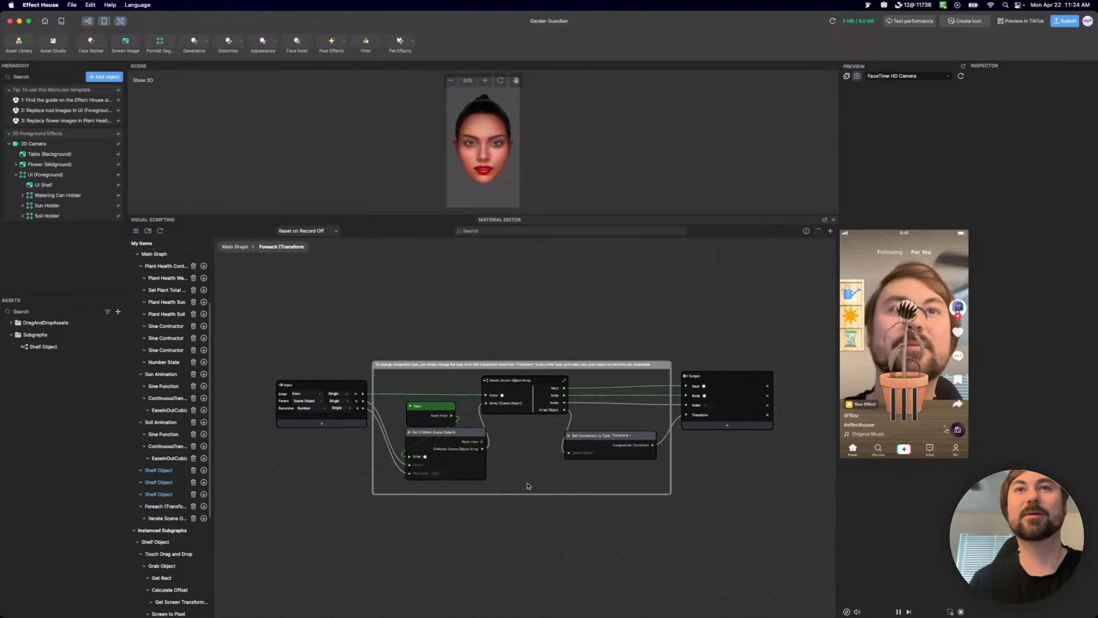
scroll(652, 436, "up", 3)
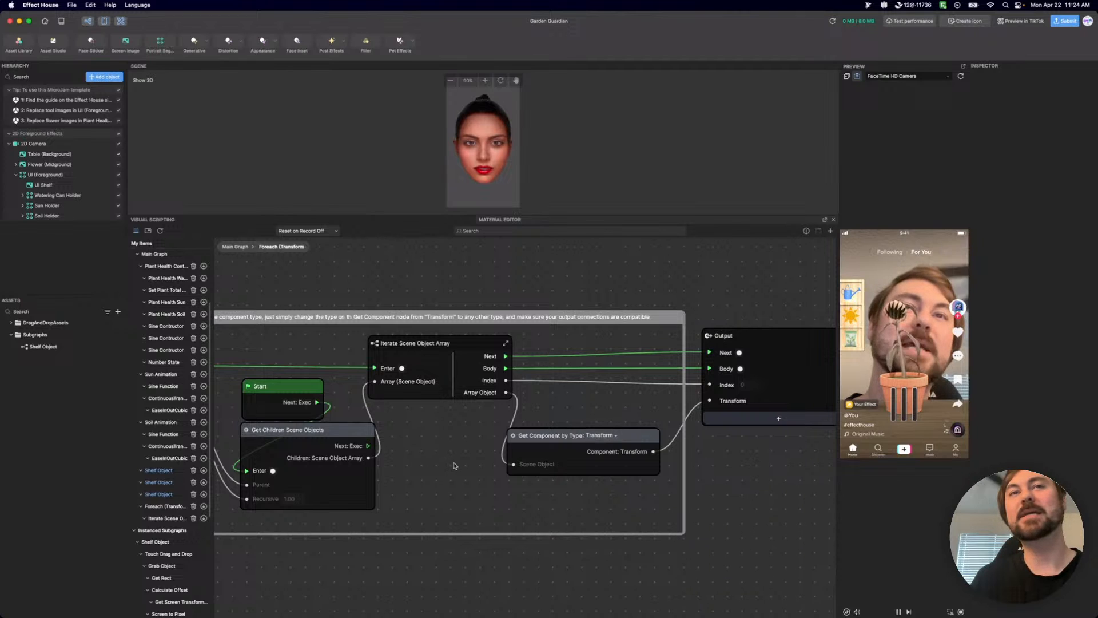
left_click_drag(449, 466, 558, 466)
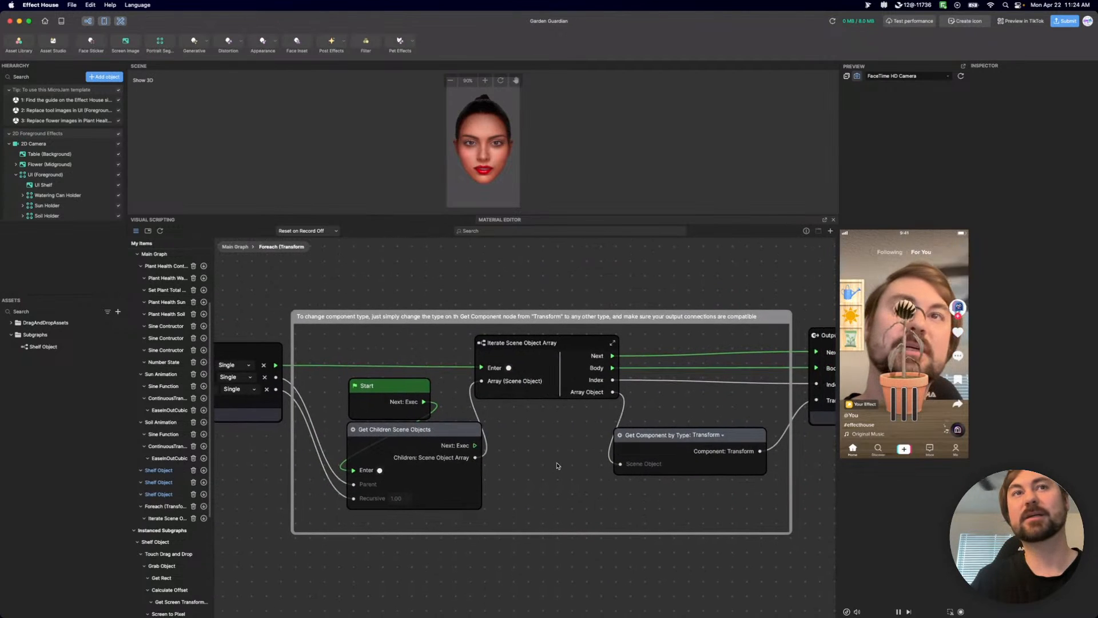
scroll(558, 466, "left", 5)
left_click(235, 247)
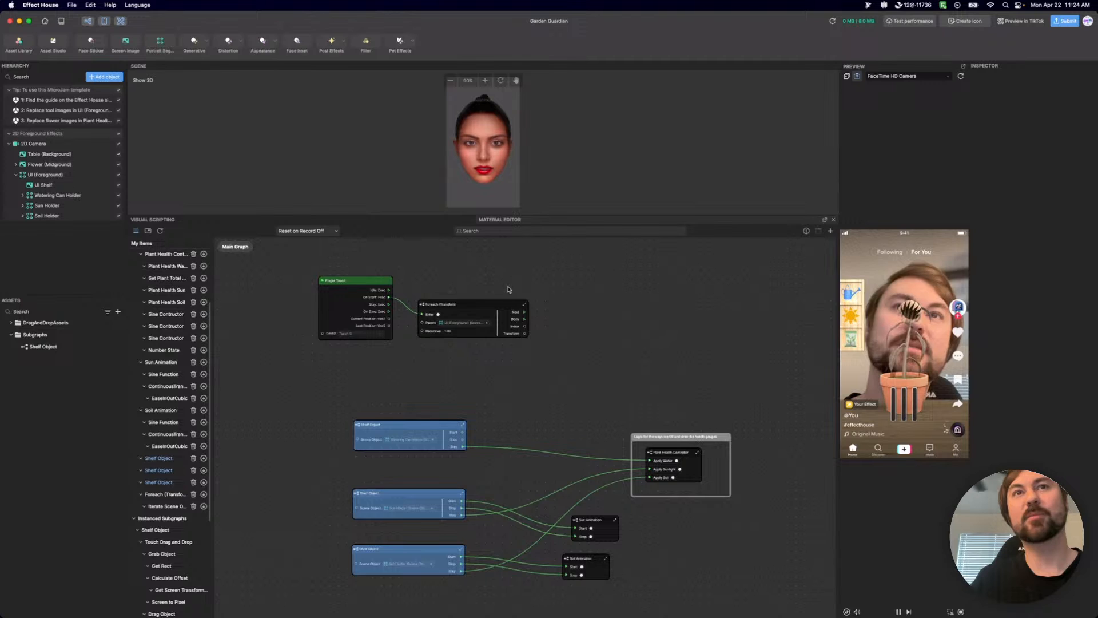
Open the Foreach (Transform subgraph and check the component types offered by its Get Component by Type node.
scroll(478, 315, "up", 5)
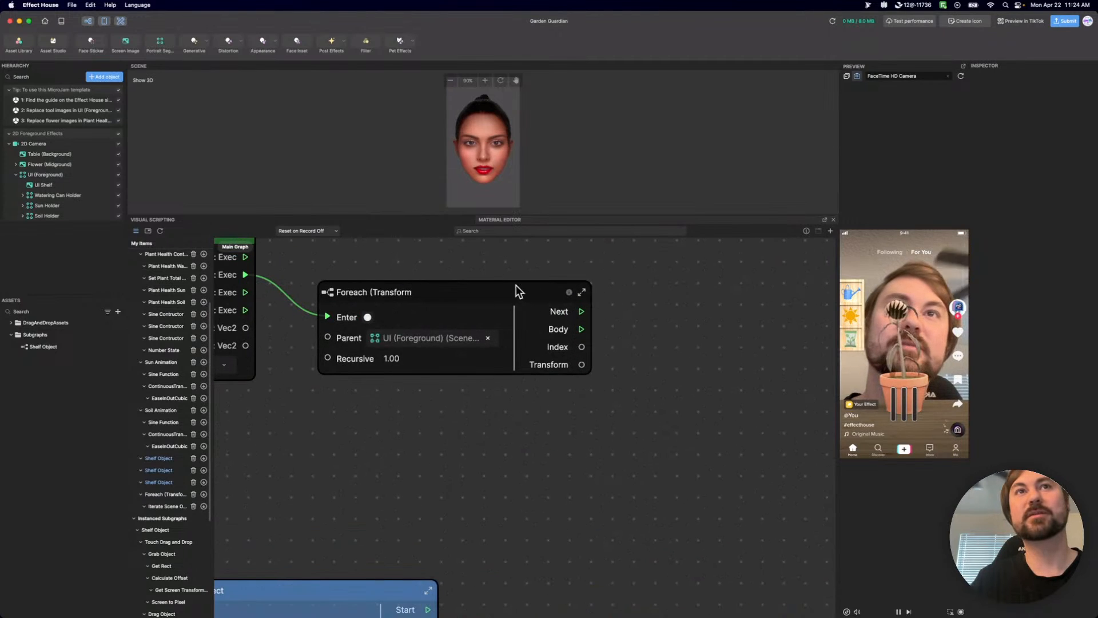
double_click(323, 295)
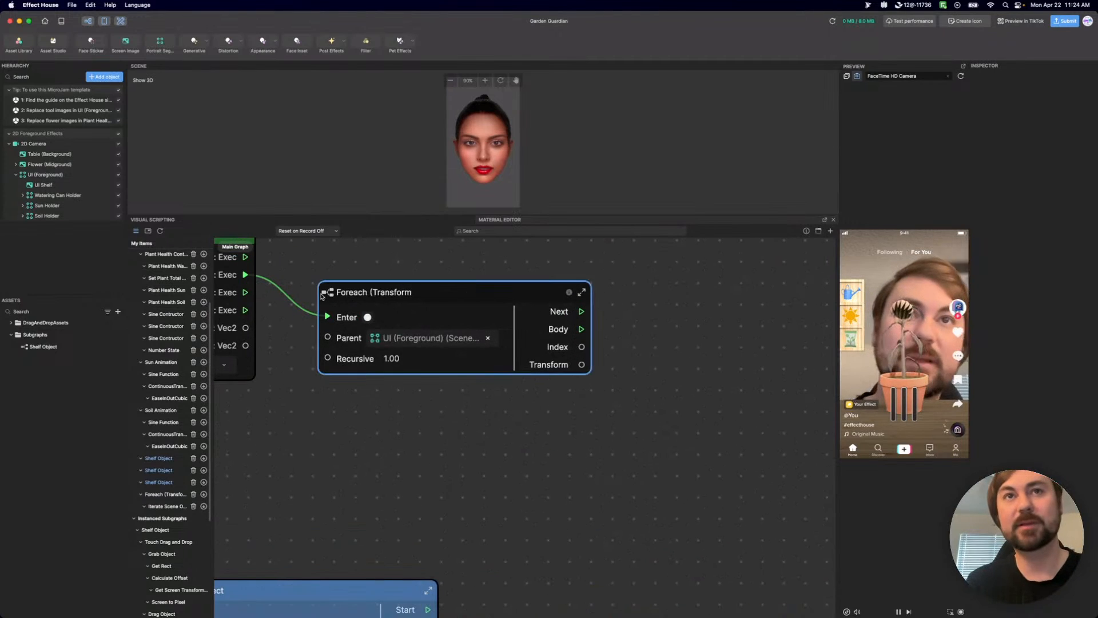
scroll(591, 447, "up", 3)
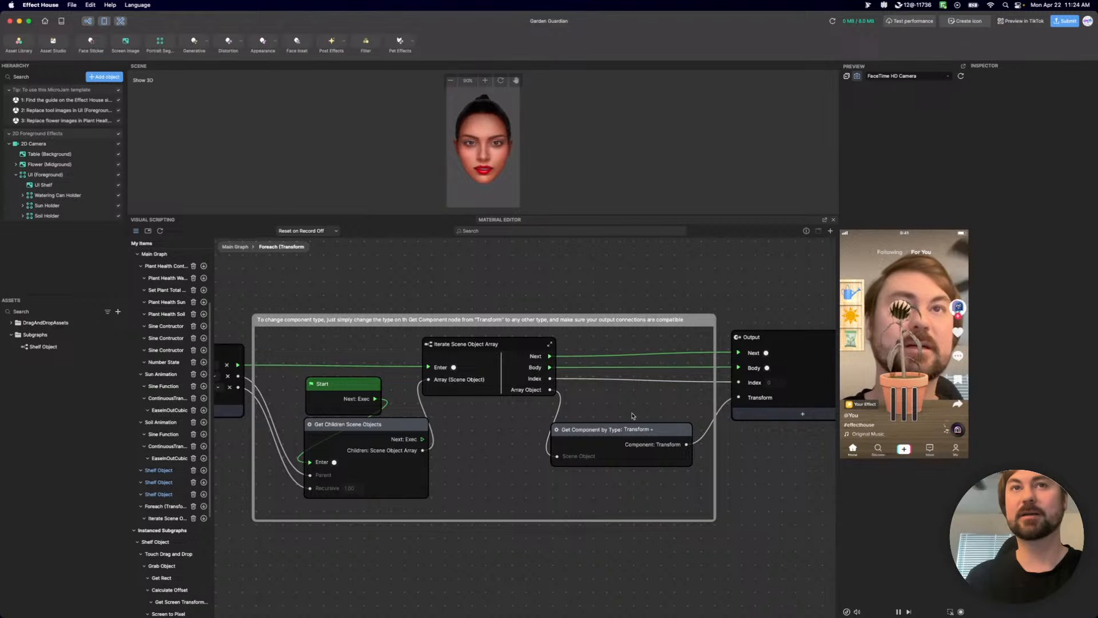
left_click(646, 431)
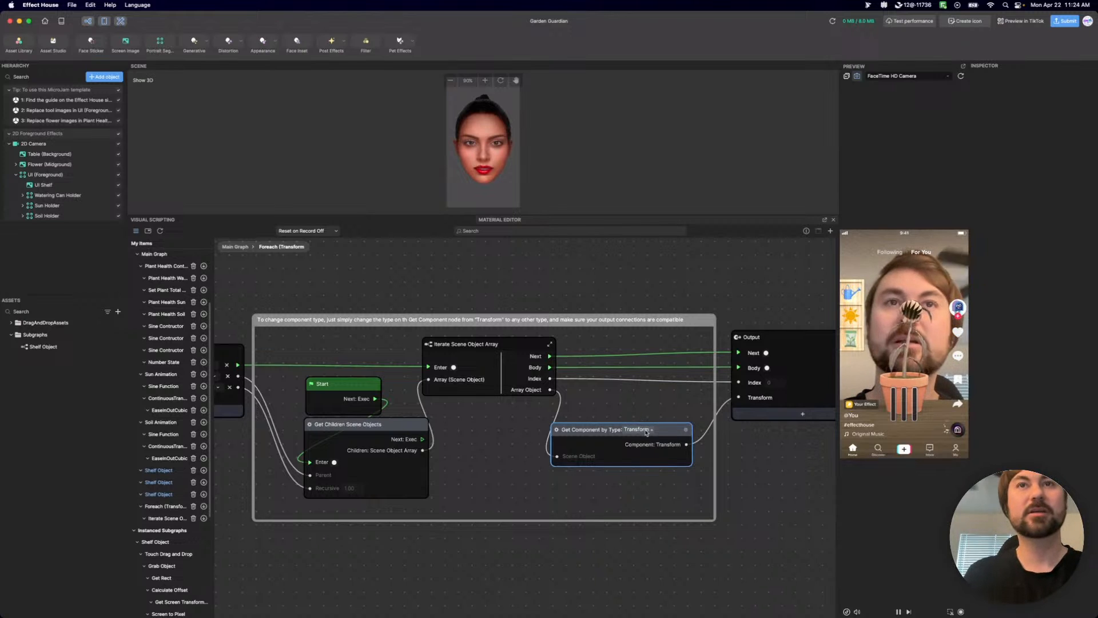
left_click(646, 430)
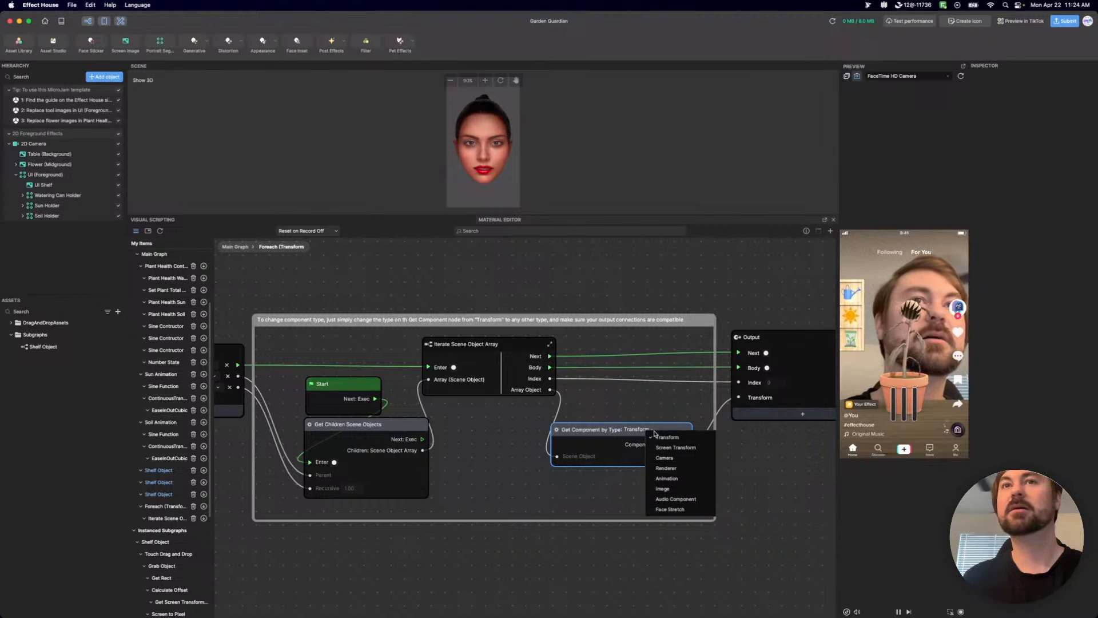
left_click(647, 402)
Replace the Get Component connection at the Output node's Transform port with Iterate Scene Object Array's Array Object output.
left_click_drag(550, 390, 741, 399)
right_click_drag(730, 414, 723, 384)
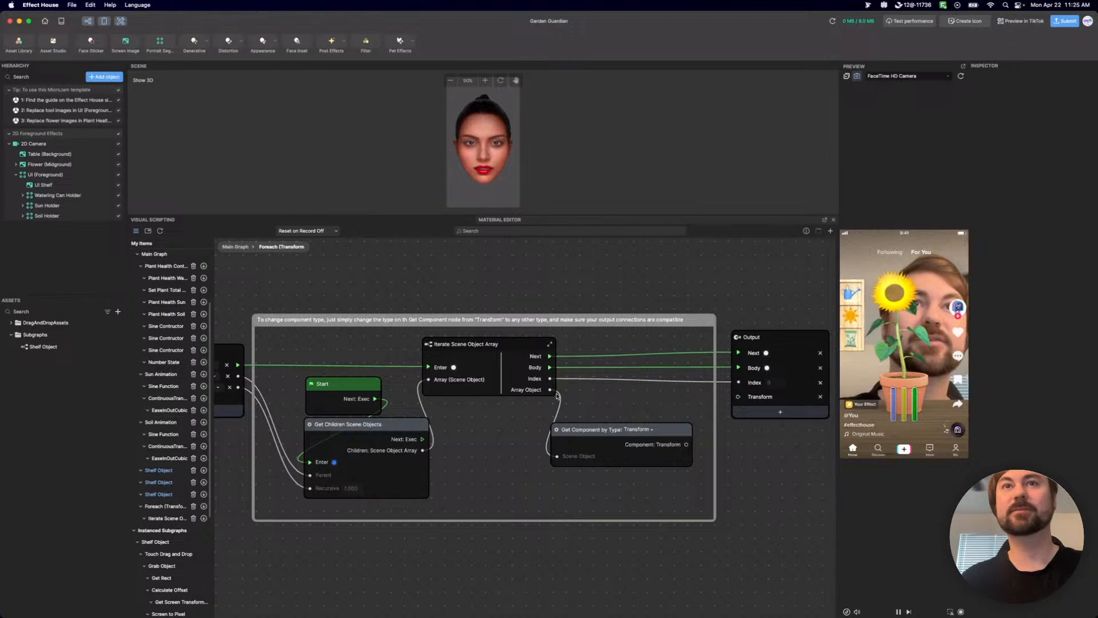
left_click_drag(550, 390, 742, 397)
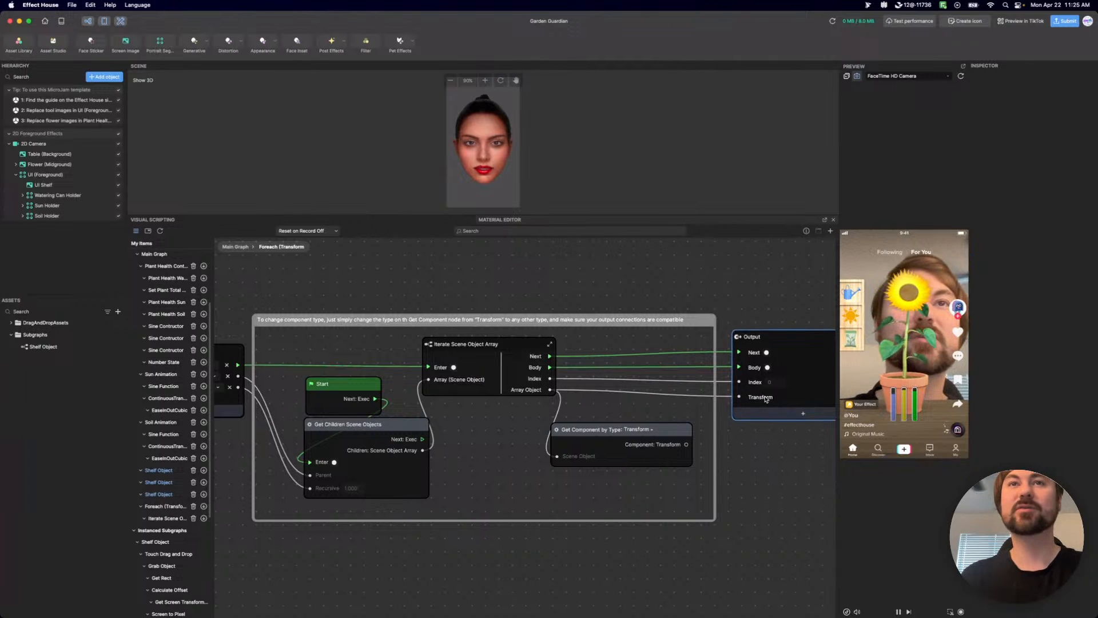
Rename the Output node's Transform port as "Scene Object".
double_click(761, 397)
type("SceneObj")
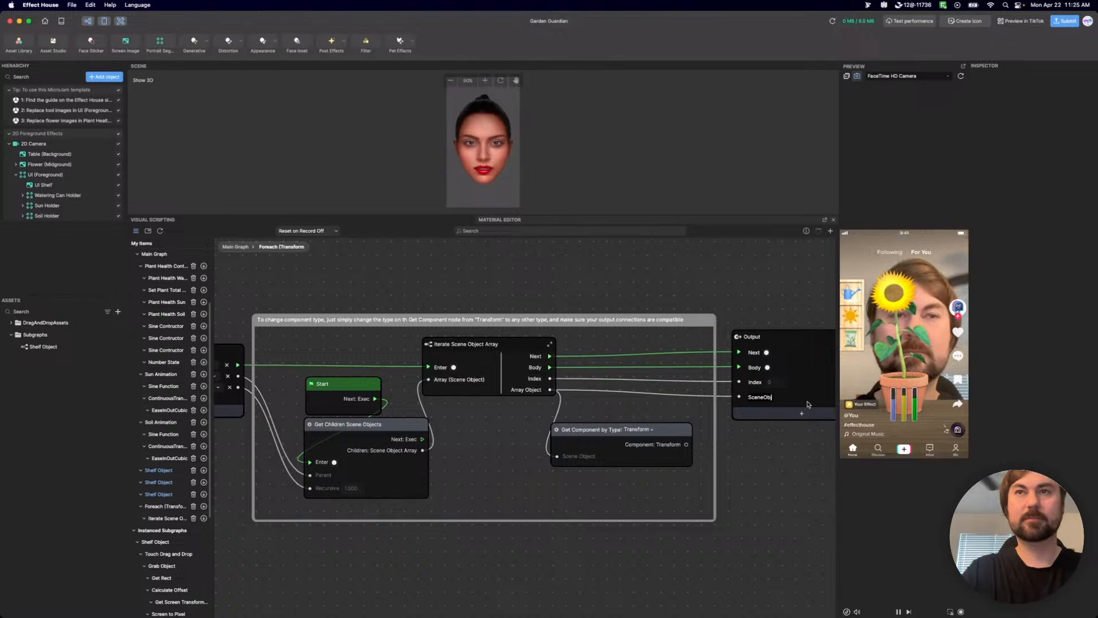
type("ect")
key("Return")
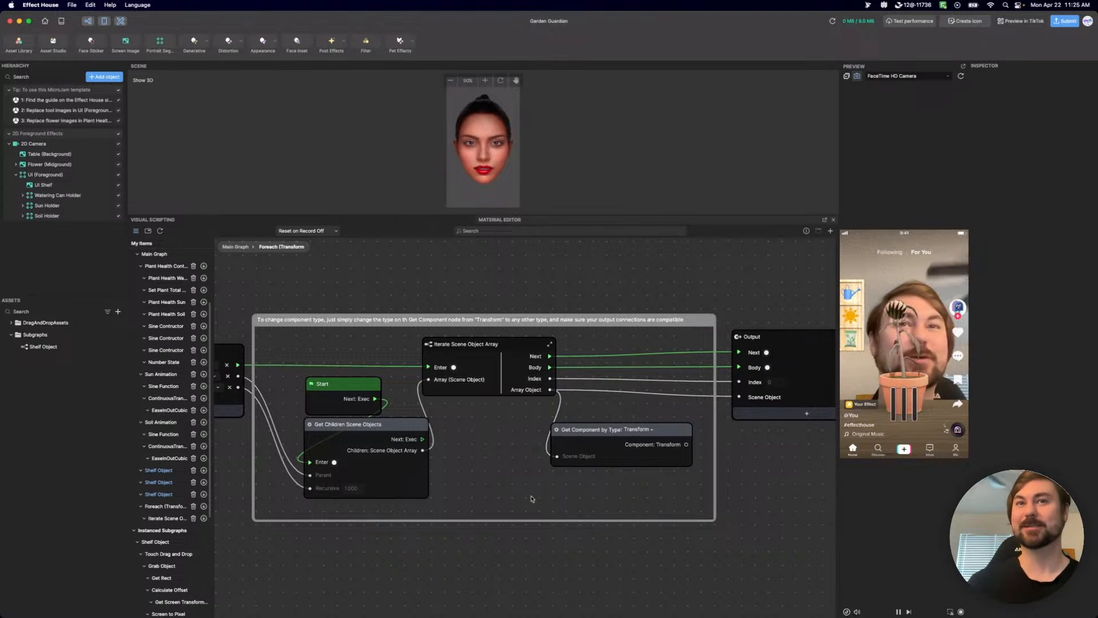
Return to the main graph, hide the My Items list and rename the Foreach (Transform node as "Foreach (Object)".
left_click(235, 247)
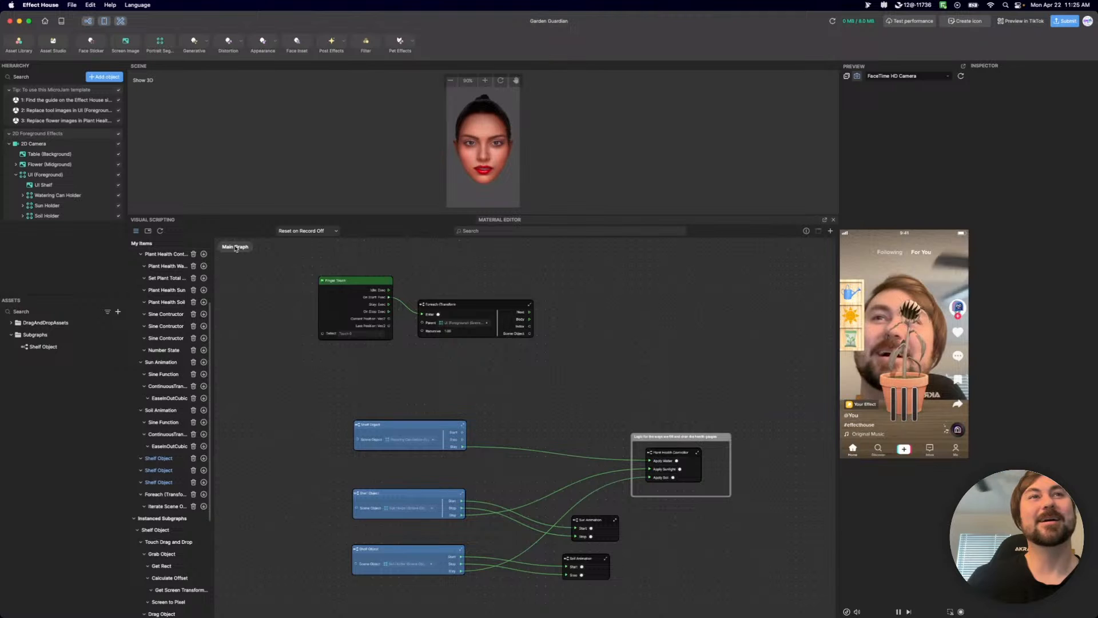
left_click(137, 231)
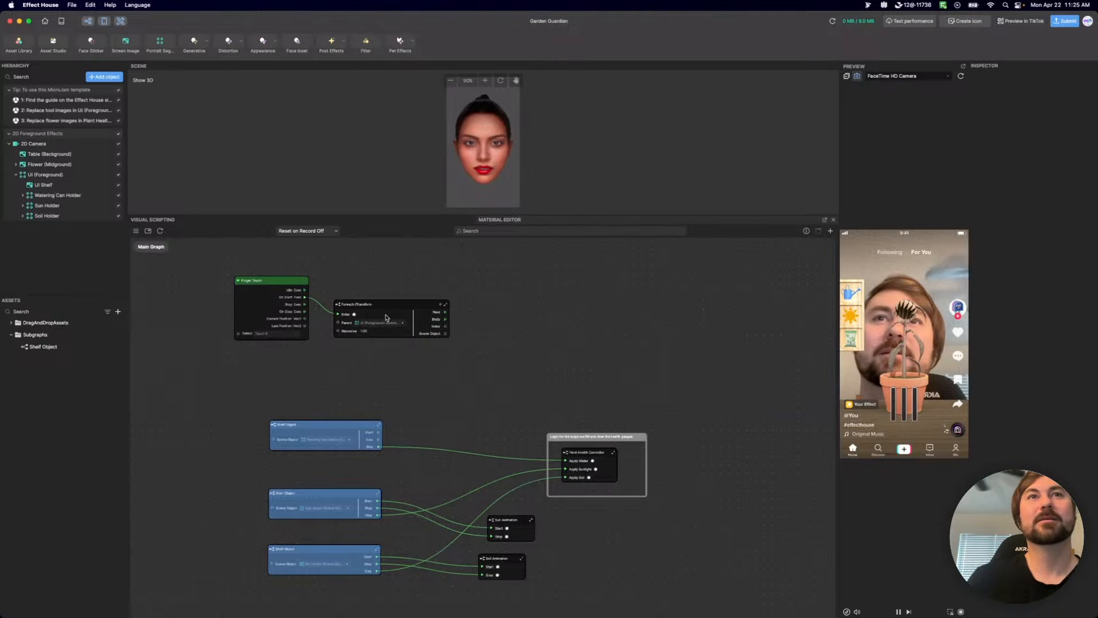
scroll(412, 319, "up", 3)
scroll(412, 318, "up", 1)
middle_click_drag(606, 318, 677, 376)
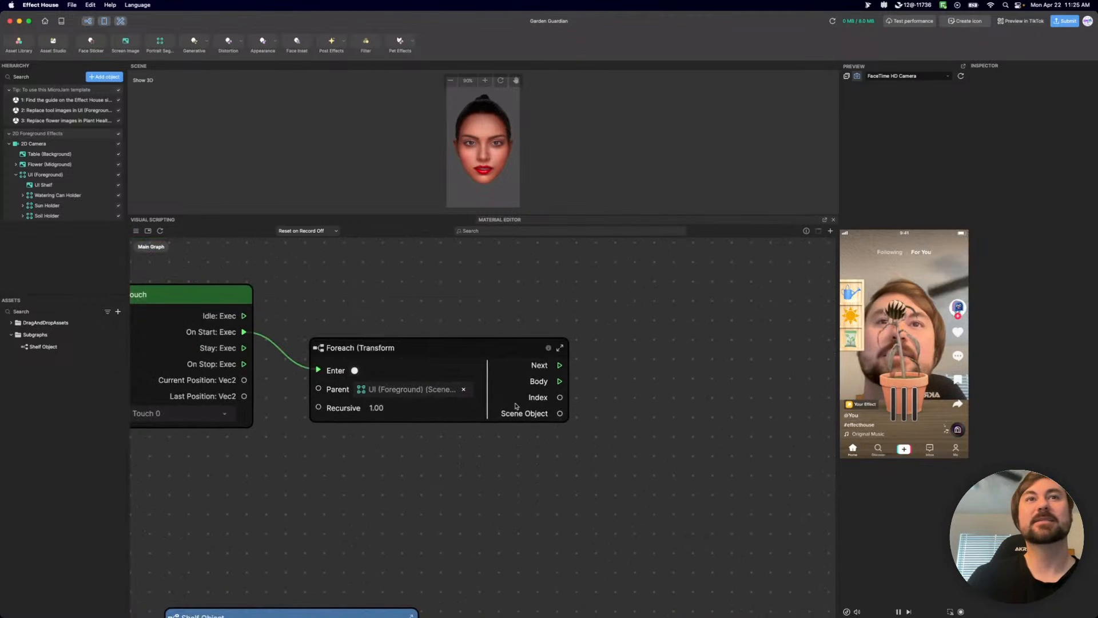
double_click(381, 349)
left_click(387, 352)
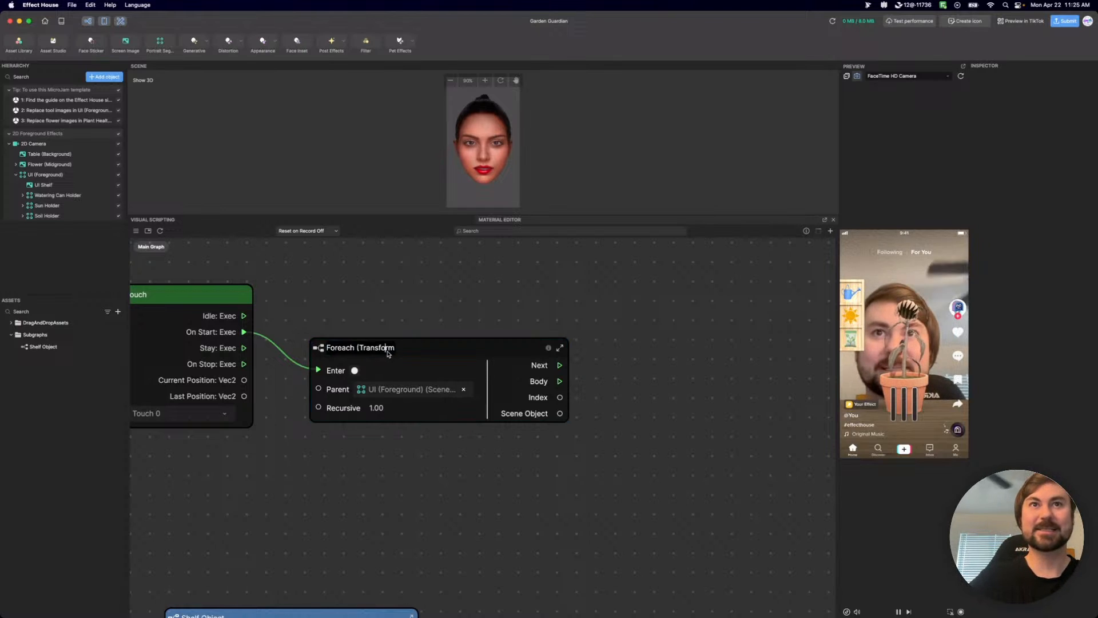
key("BackSpace")
key("BackSpace")
key("BackSpace")
key("BackSpace")
key("BackSpace")
key("BackSpace")
key("BackSpace")
key("BackSpace")
key("BackSpace")
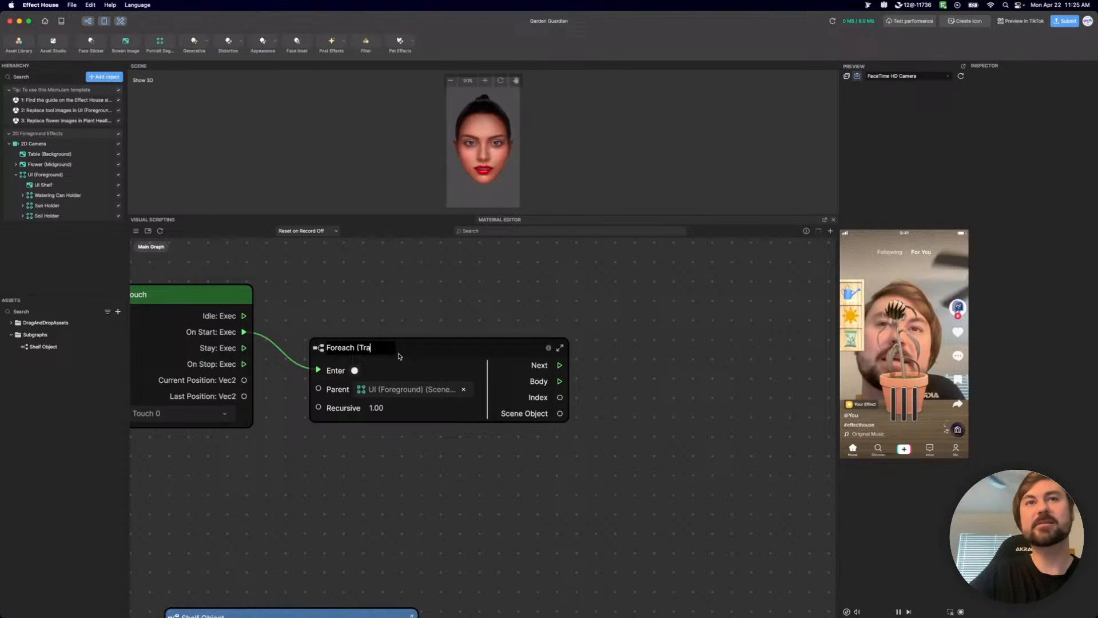
type("Object")
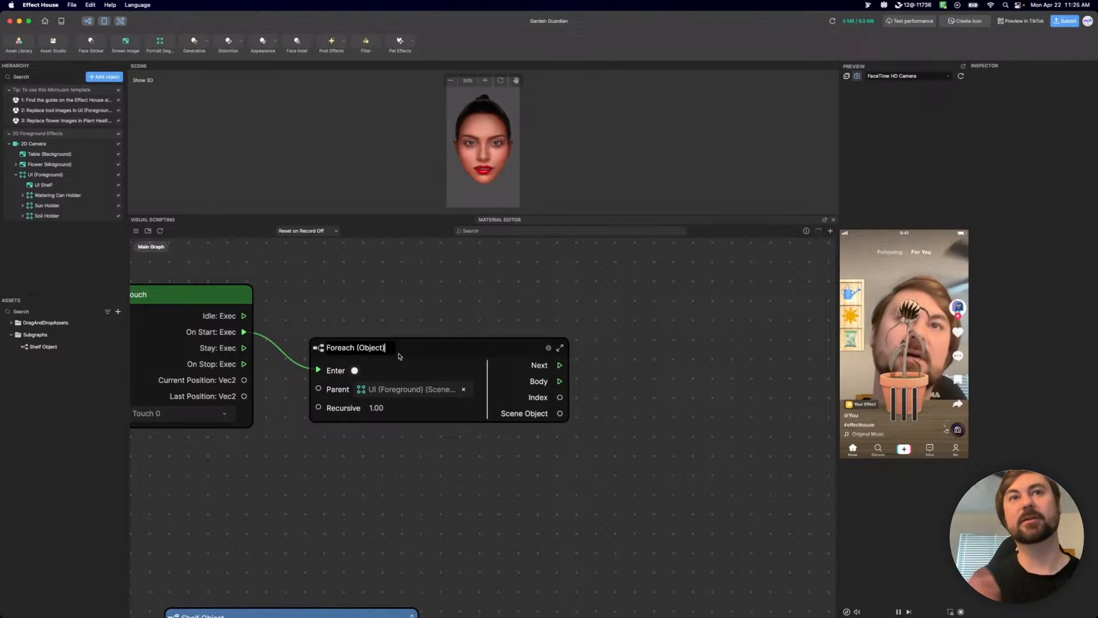
left_click(538, 485)
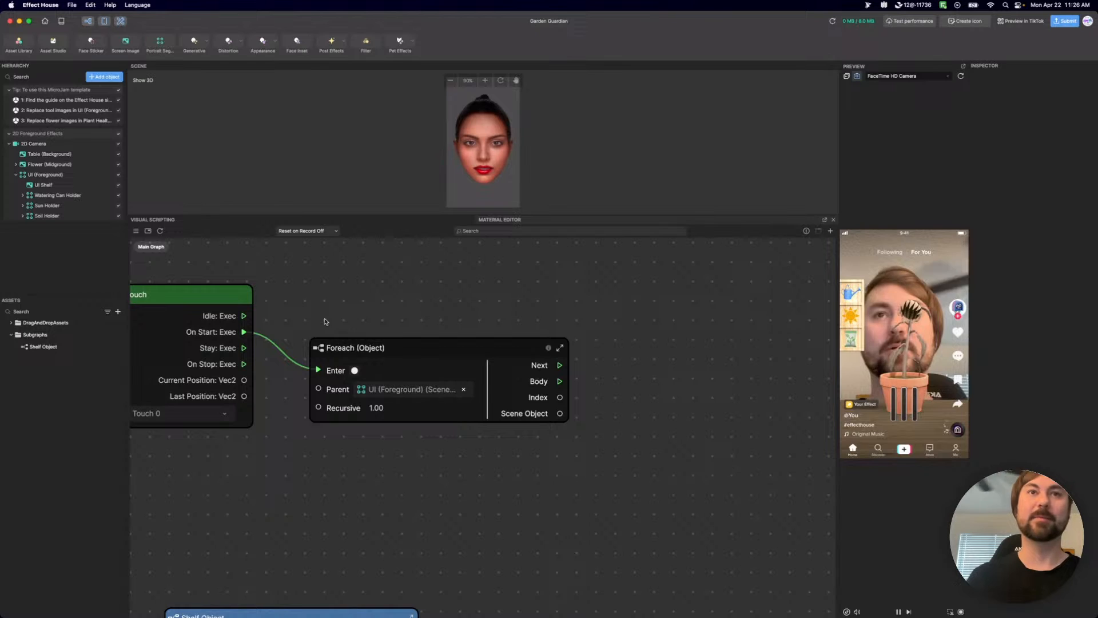
Examine UI (Foreground) and its children UI Shelf, Watering Can Holder, Sun Holder and Soil Holder against the Foreach (Object) node.
scroll(623, 396, "down", 2)
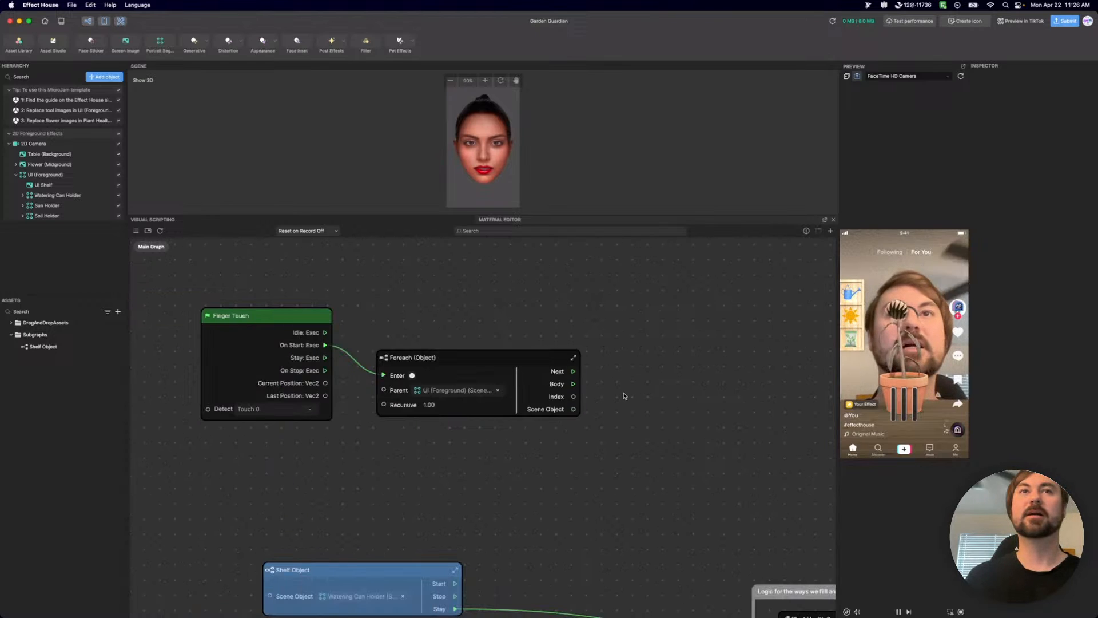
scroll(623, 396, "right", 3)
left_click(413, 359)
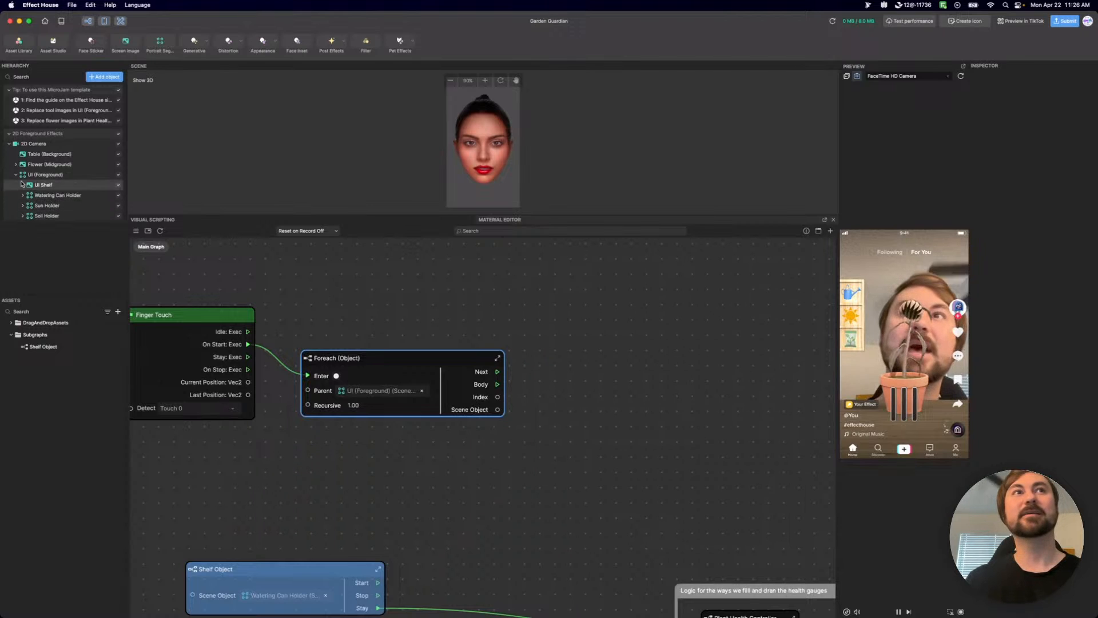
left_click(43, 175)
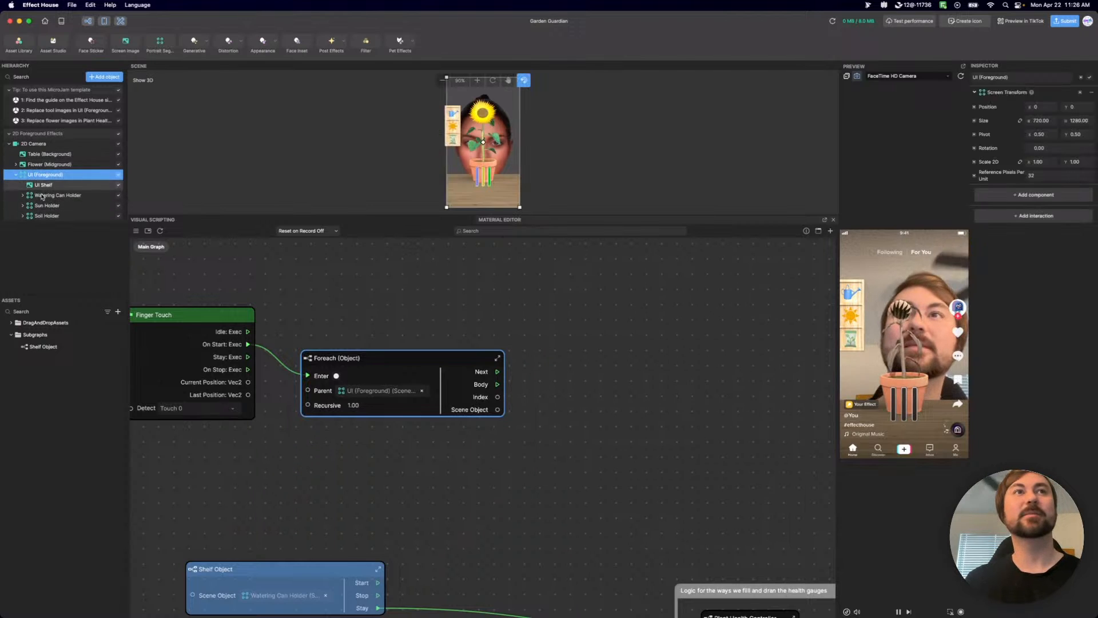
left_click(43, 186)
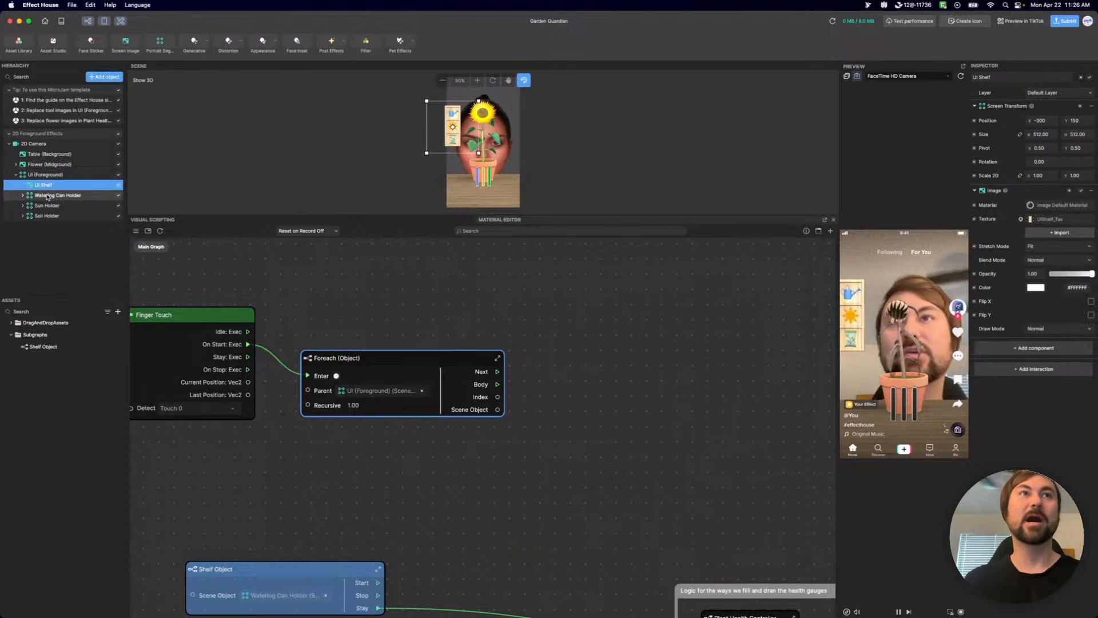
left_click(47, 196)
left_click(48, 207)
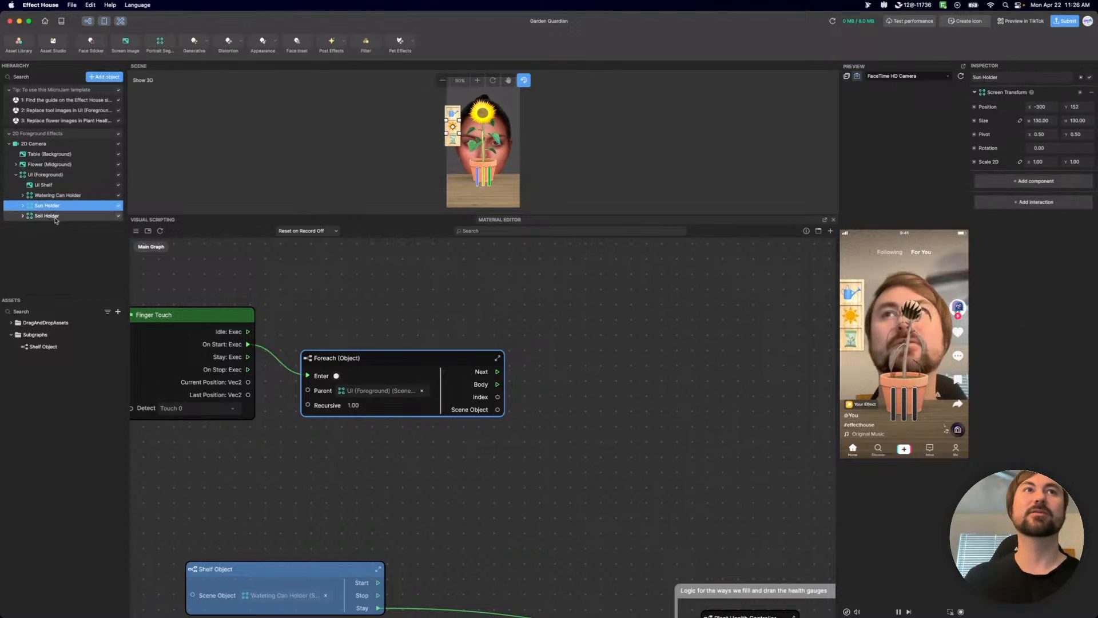
left_click(55, 218)
scroll(505, 400, "up", 3)
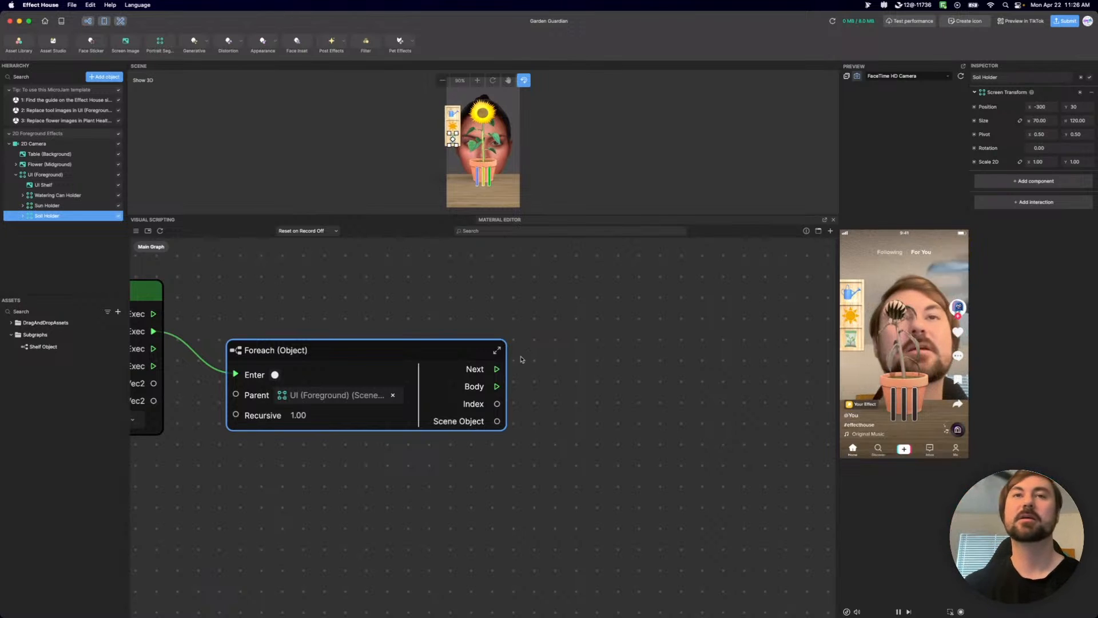
left_click(599, 409)
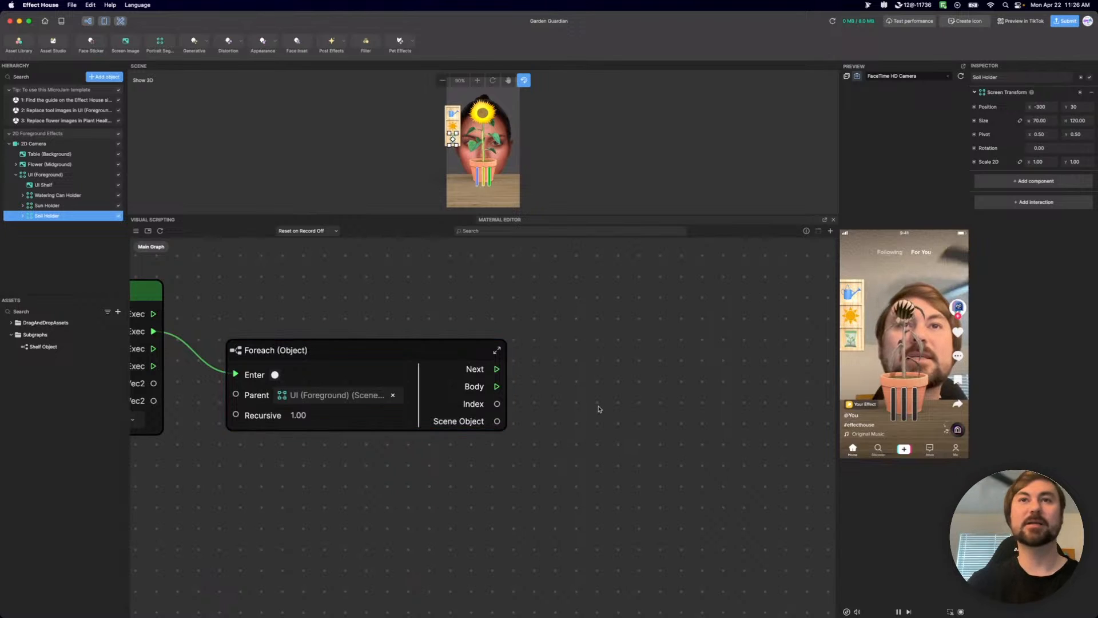
right_click(599, 408)
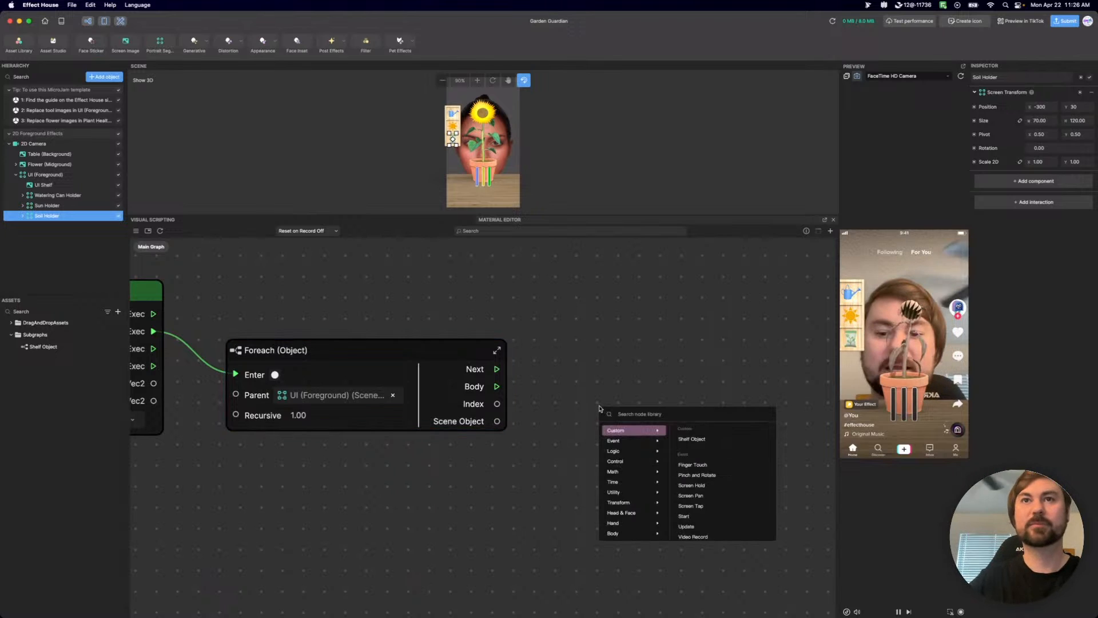
type("s")
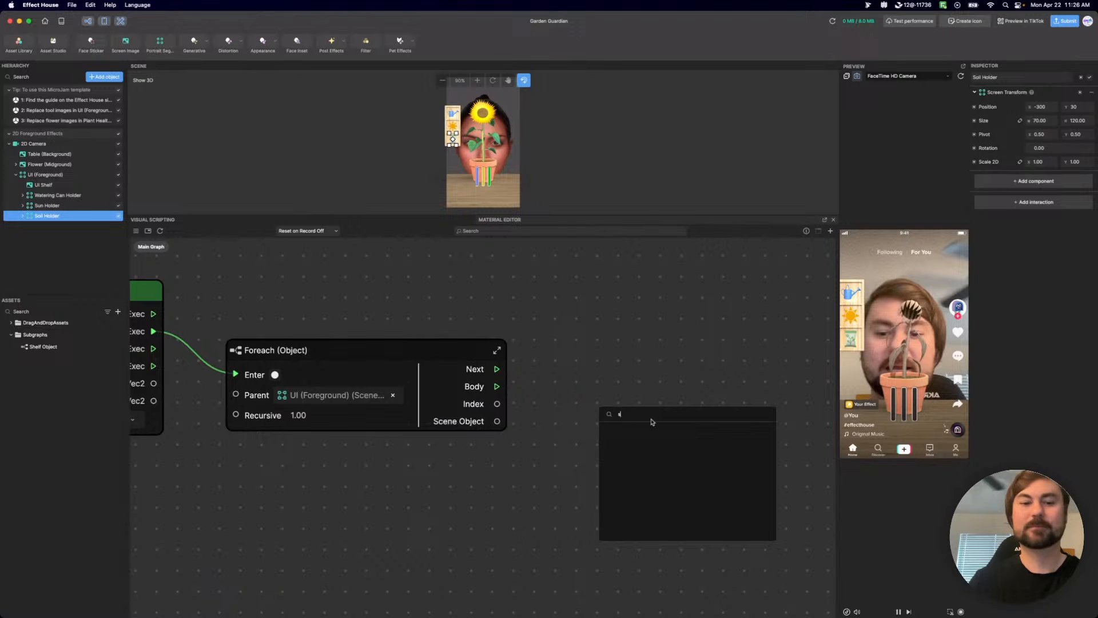
type("ett")
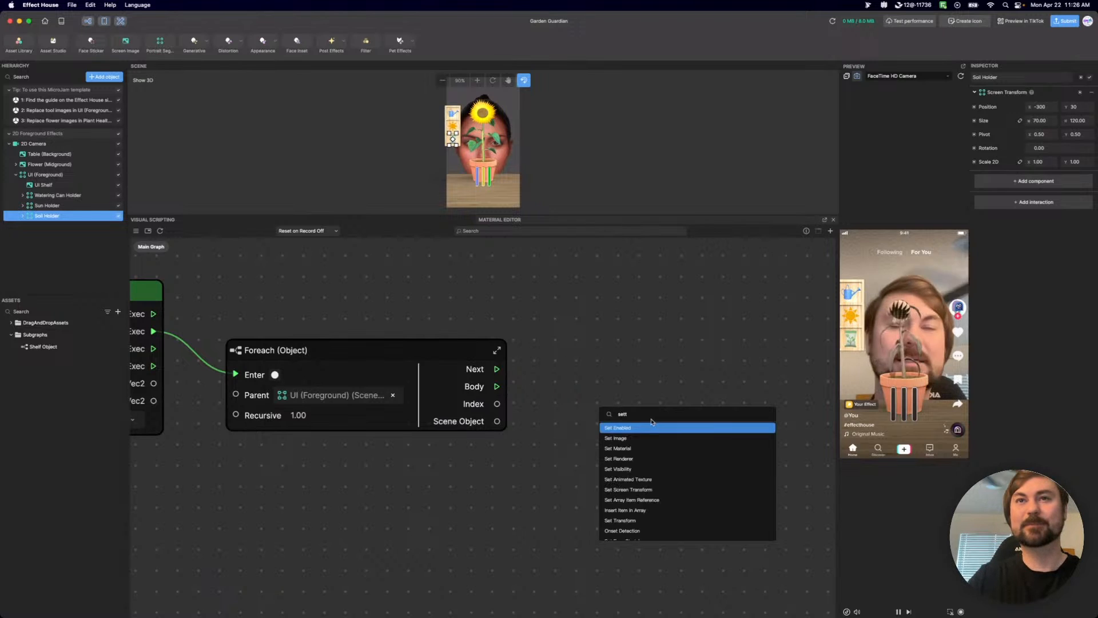
key("BackSpace")
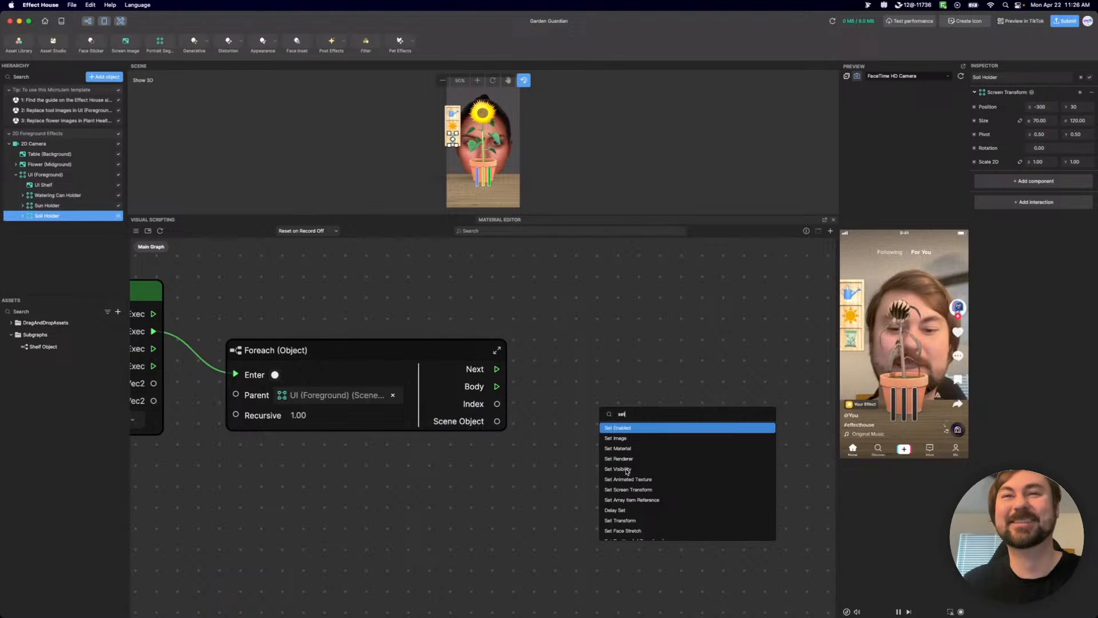
type("cle")
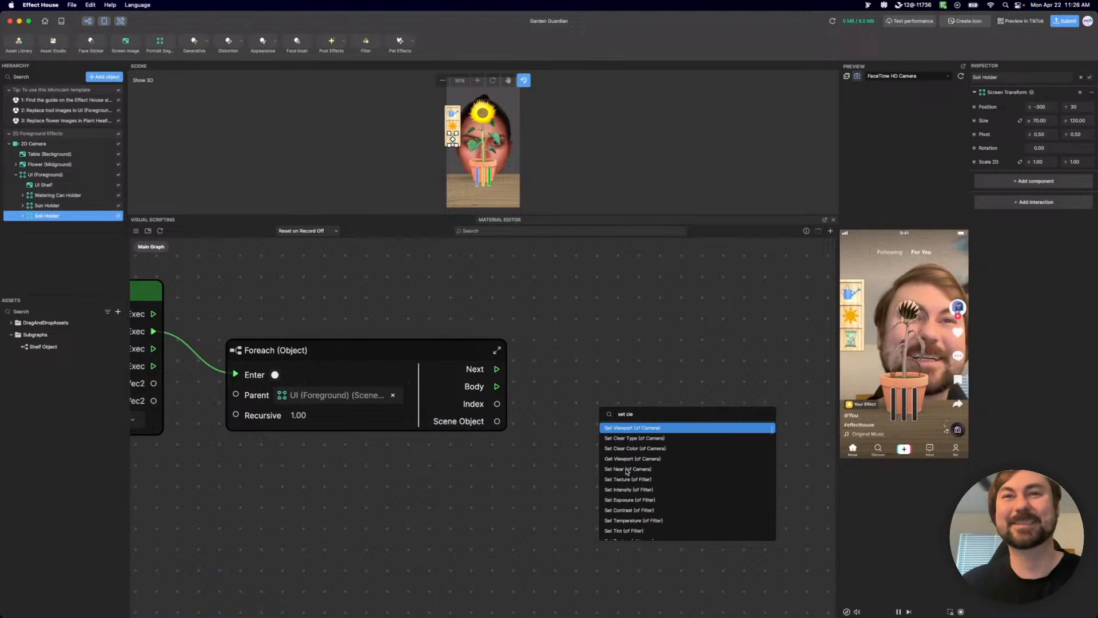
double_click(632, 415)
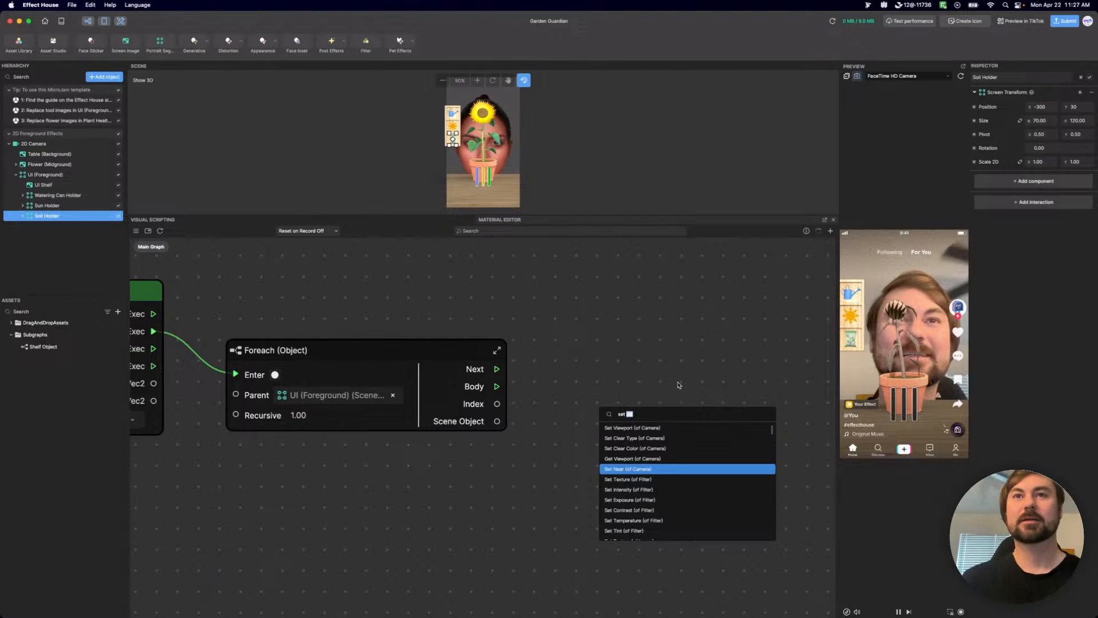
left_click(663, 418)
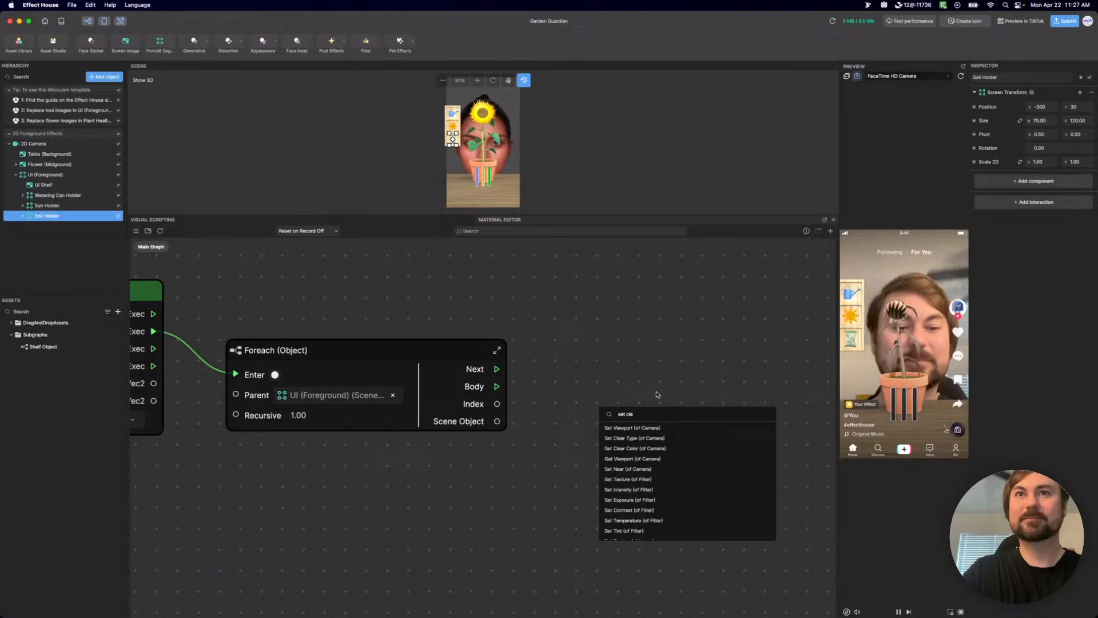
key("BackSpace")
key("BackSpace")
type("e")
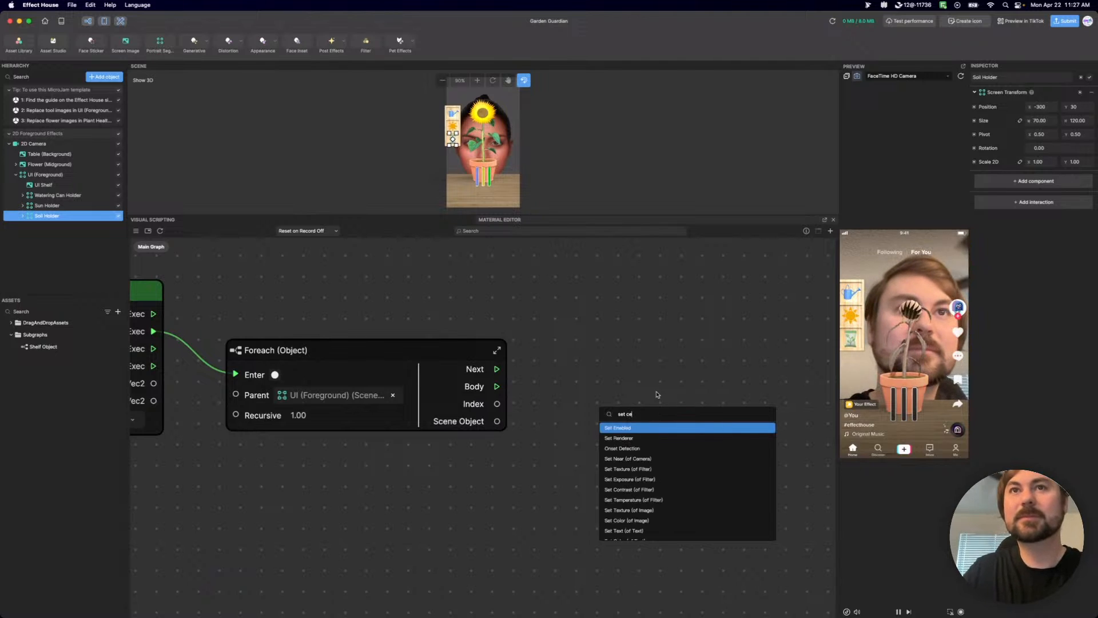
key("BackSpace")
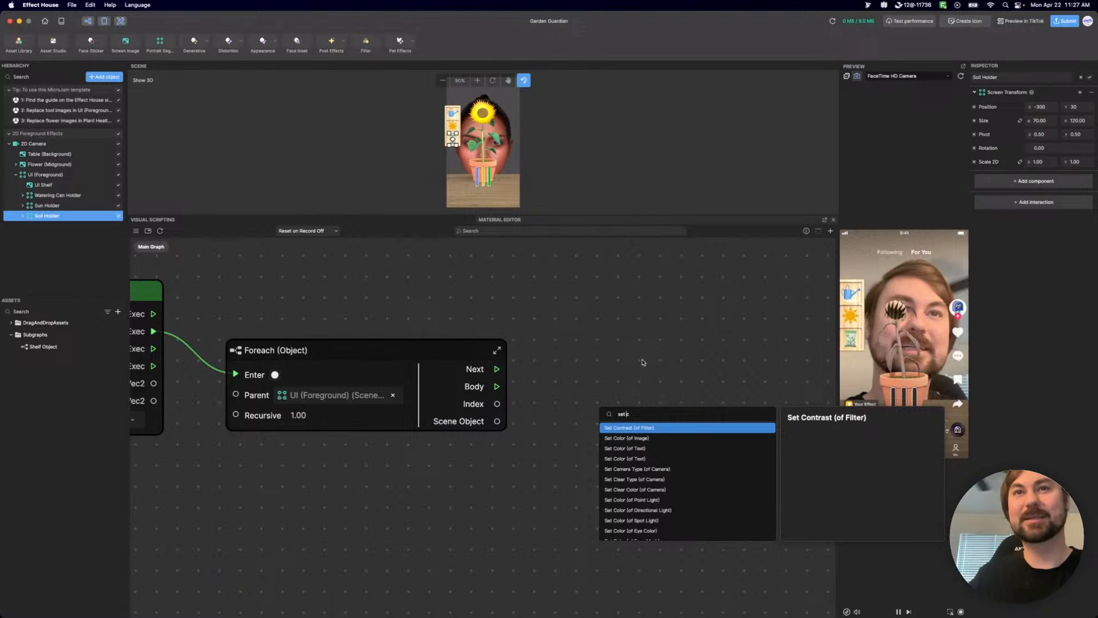
type("h")
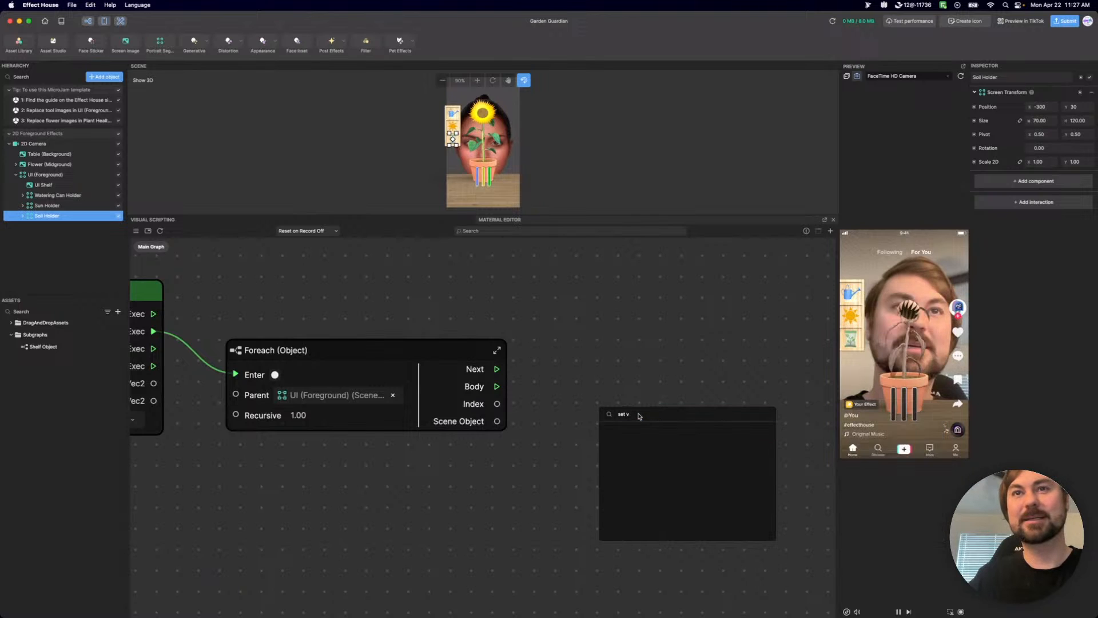
key("Escape")
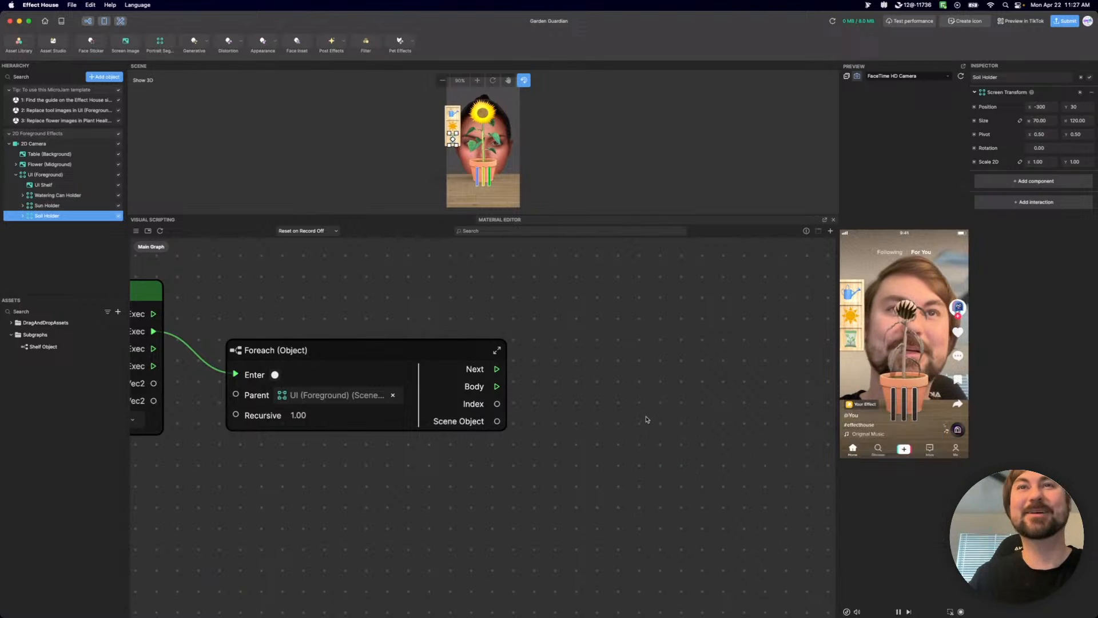
Add a Set Visibility node to the main graph beside the Foreach (Object) node.
right_click(646, 420)
type("vs")
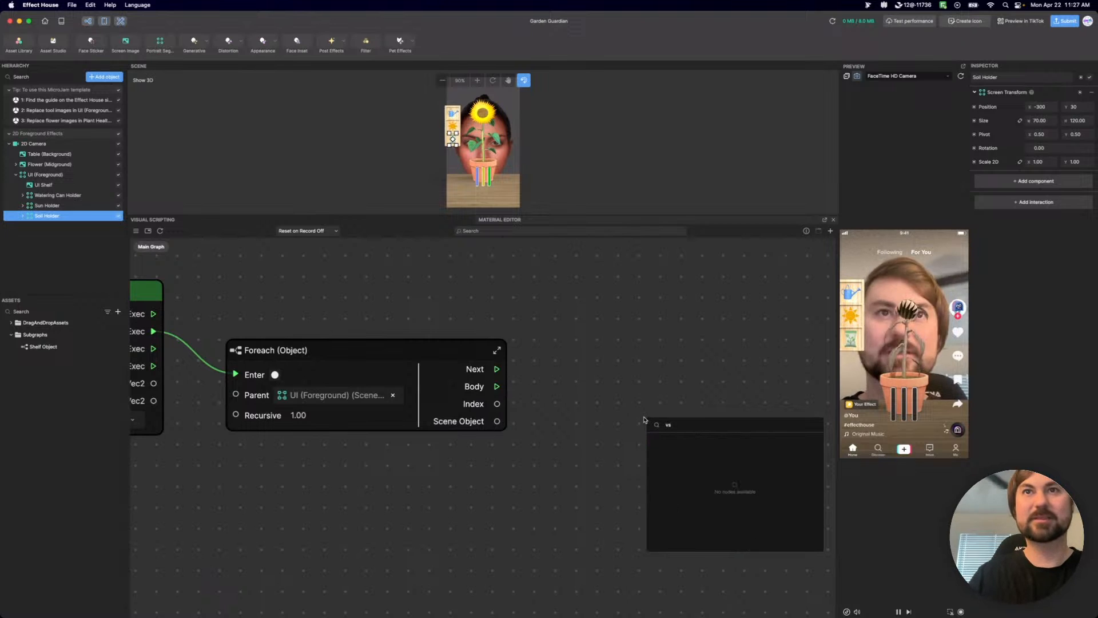
type("sis")
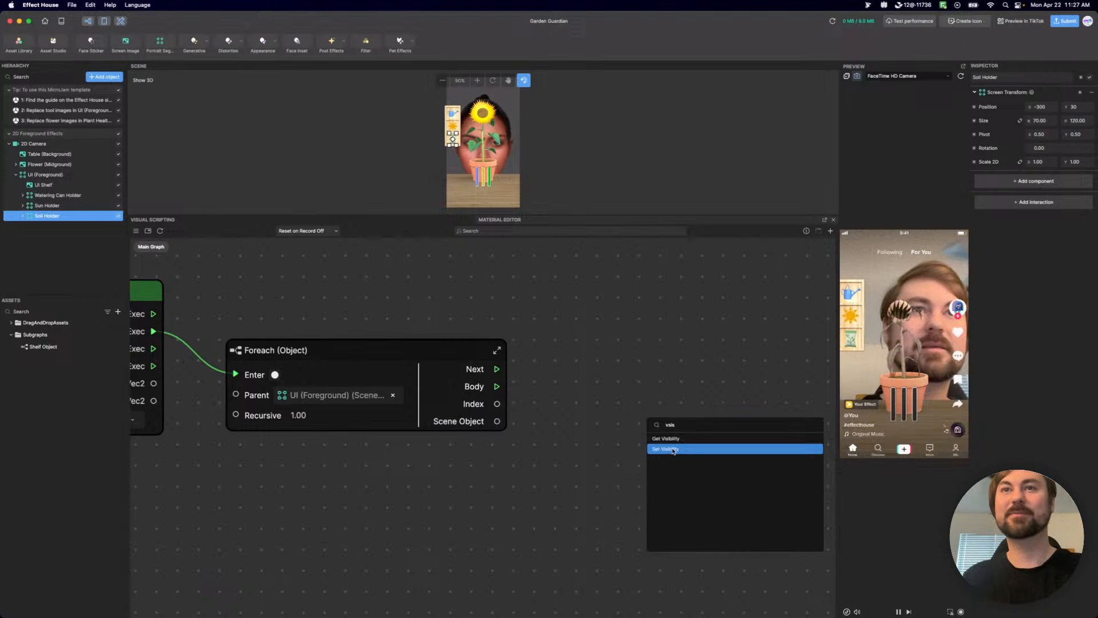
left_click(673, 450)
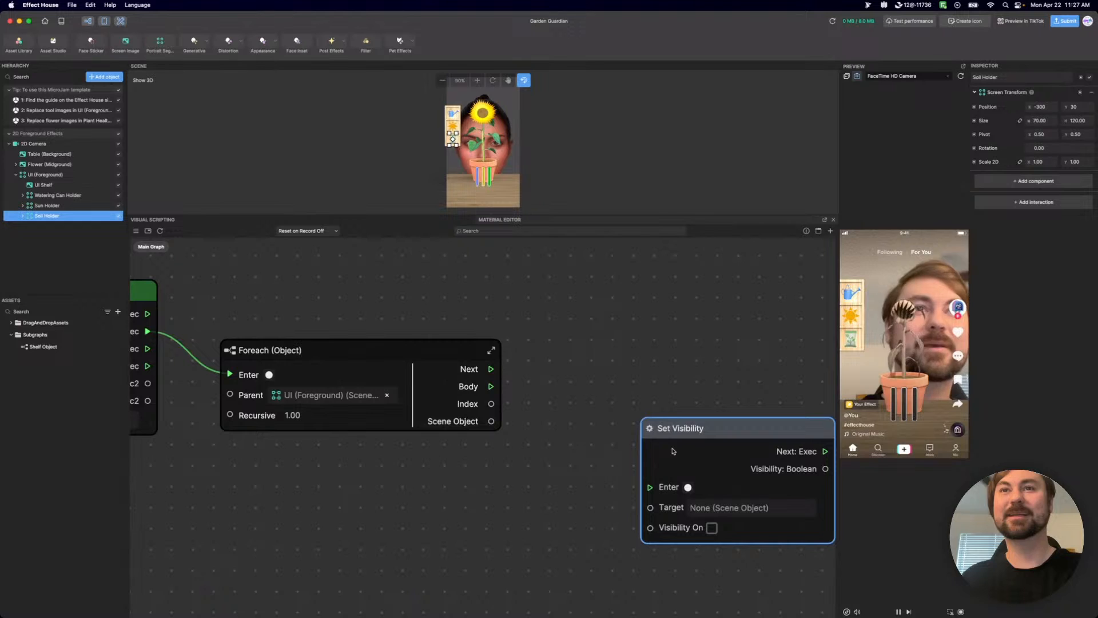
left_click_drag(718, 429, 689, 312)
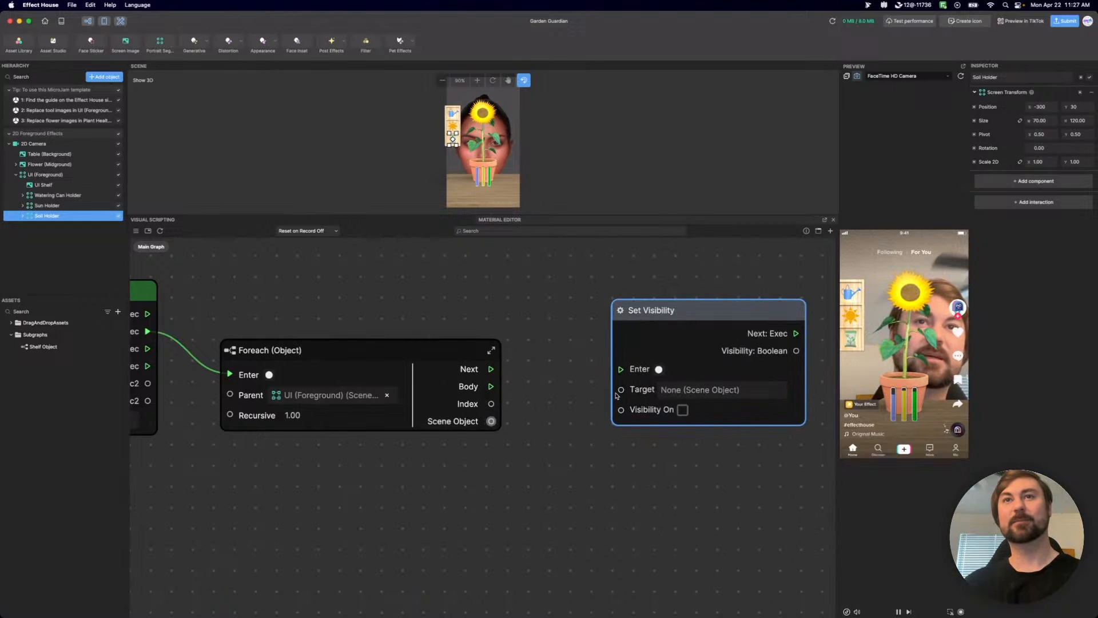
Connect Foreach (Object)'s Scene Object output to Set Visibility's Target and its Body output to Enter.
left_click_drag(491, 421, 613, 393)
left_click_drag(717, 315, 711, 390)
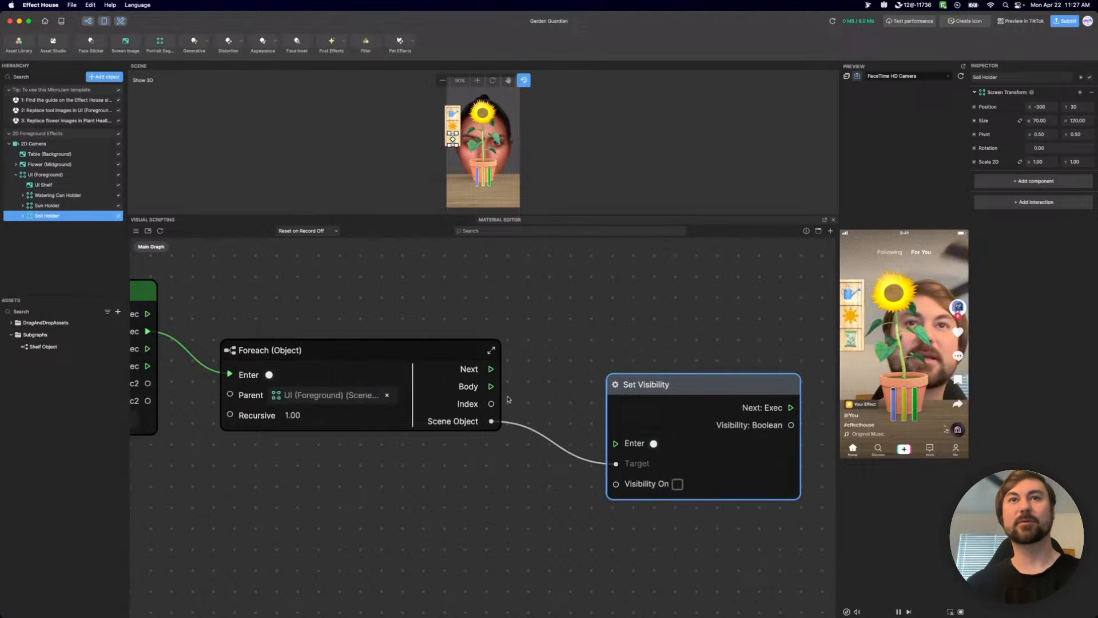
left_click_drag(491, 386, 616, 443)
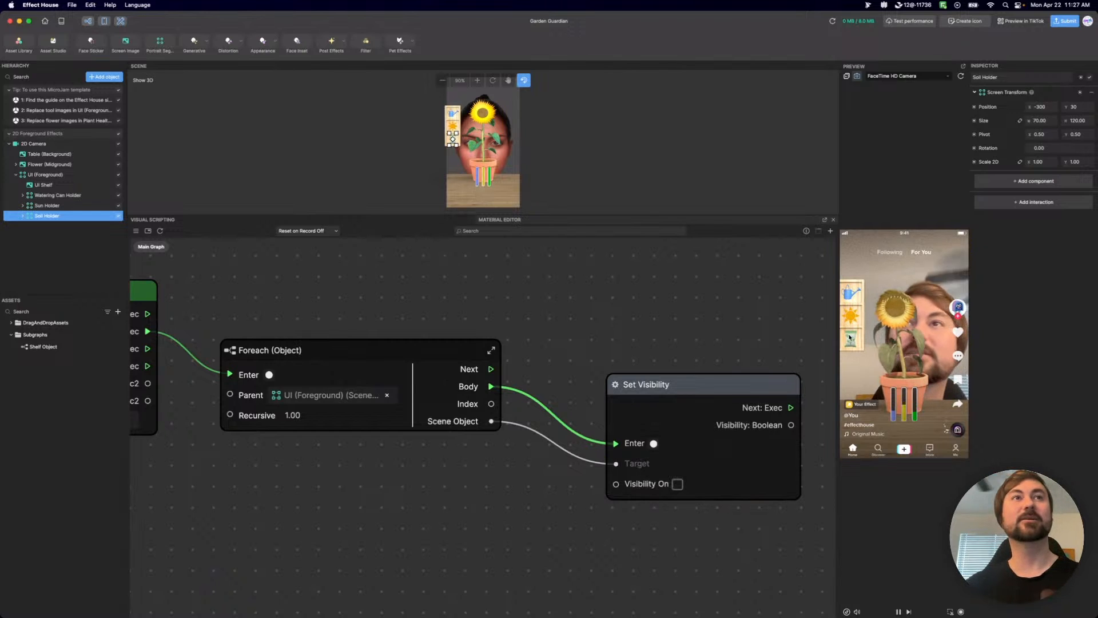
Test the touch trigger in the preview and review the Finger Touch, Foreach (Object) and Set Visibility chain.
left_click(930, 326)
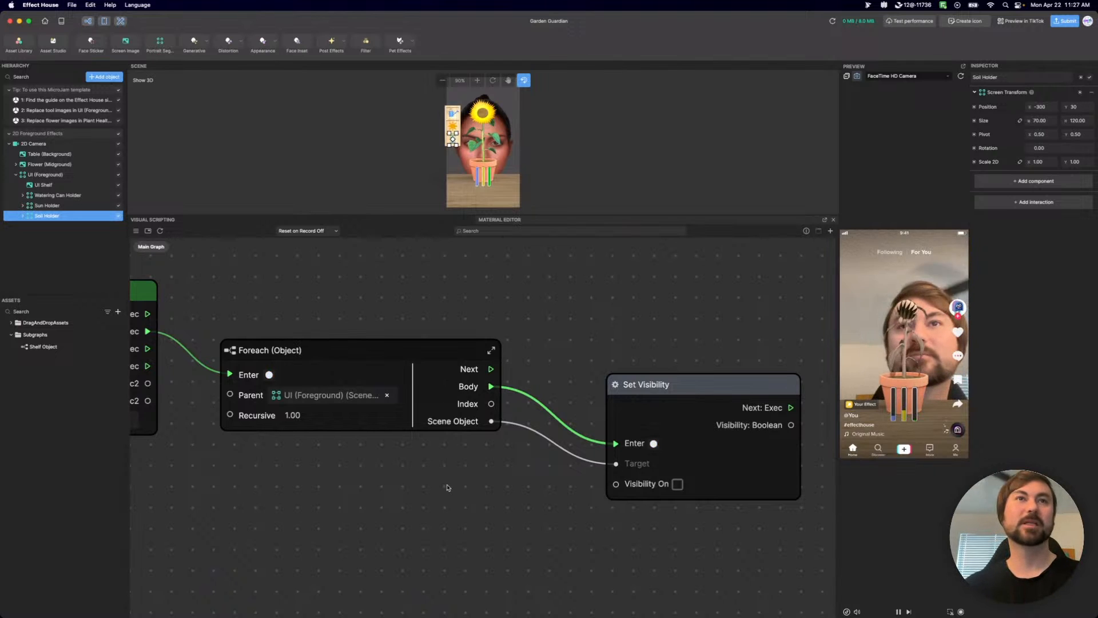
scroll(449, 488, "down", 3)
scroll(449, 487, "up", 4)
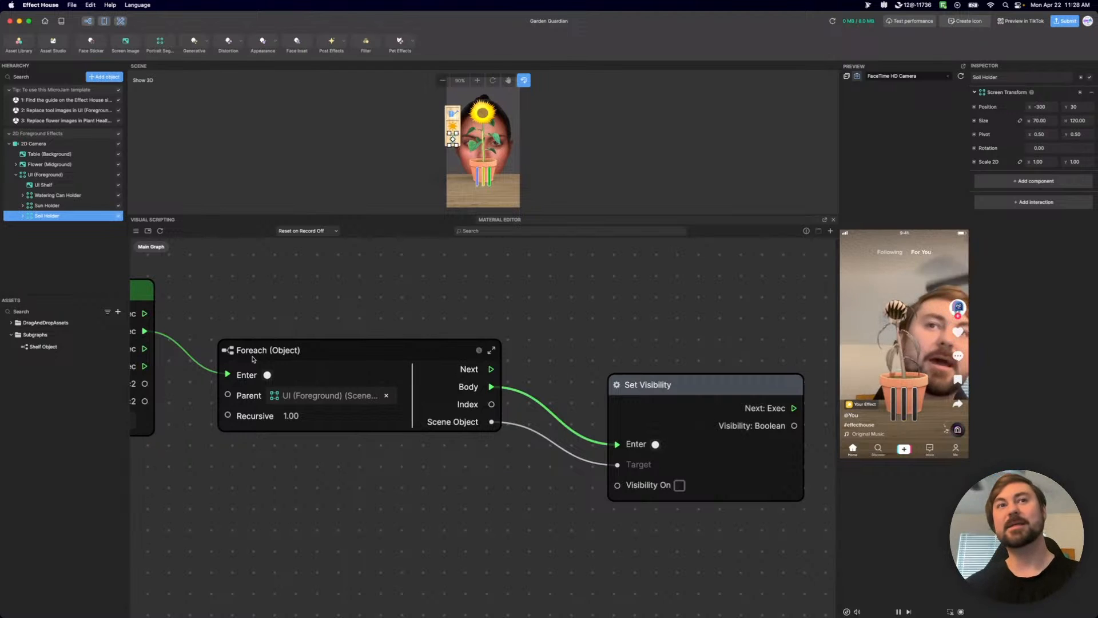
scroll(275, 352, "left", 5)
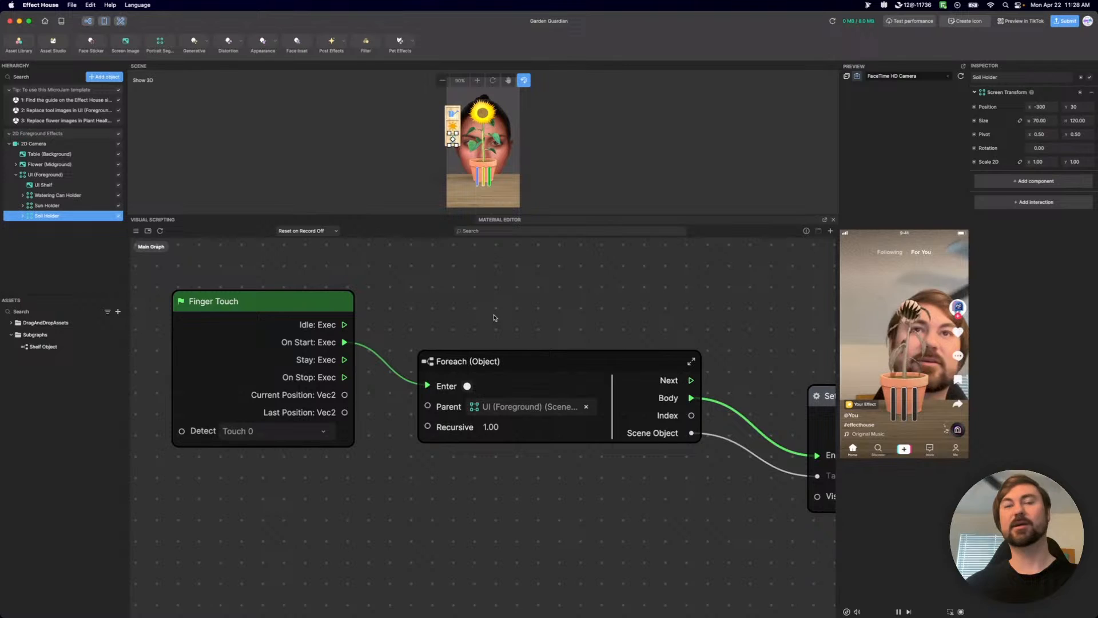
scroll(475, 329, "right", 5)
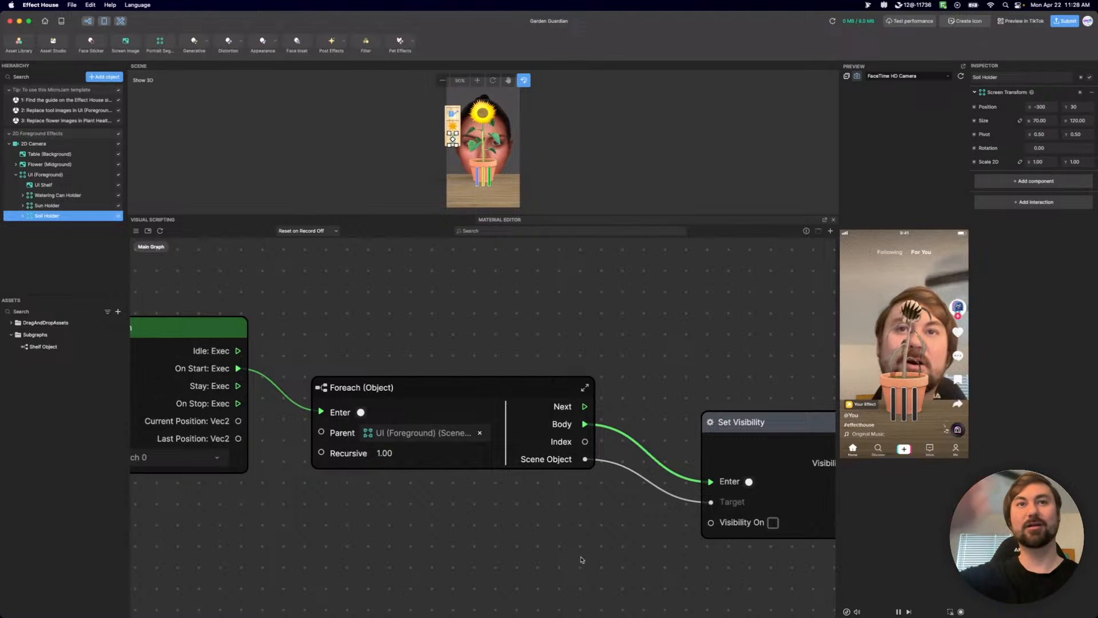
Tidy the chain by moving Set Visibility closer to Foreach (Object) and raising the Foreach (Object) node.
left_click_drag(757, 422, 696, 350)
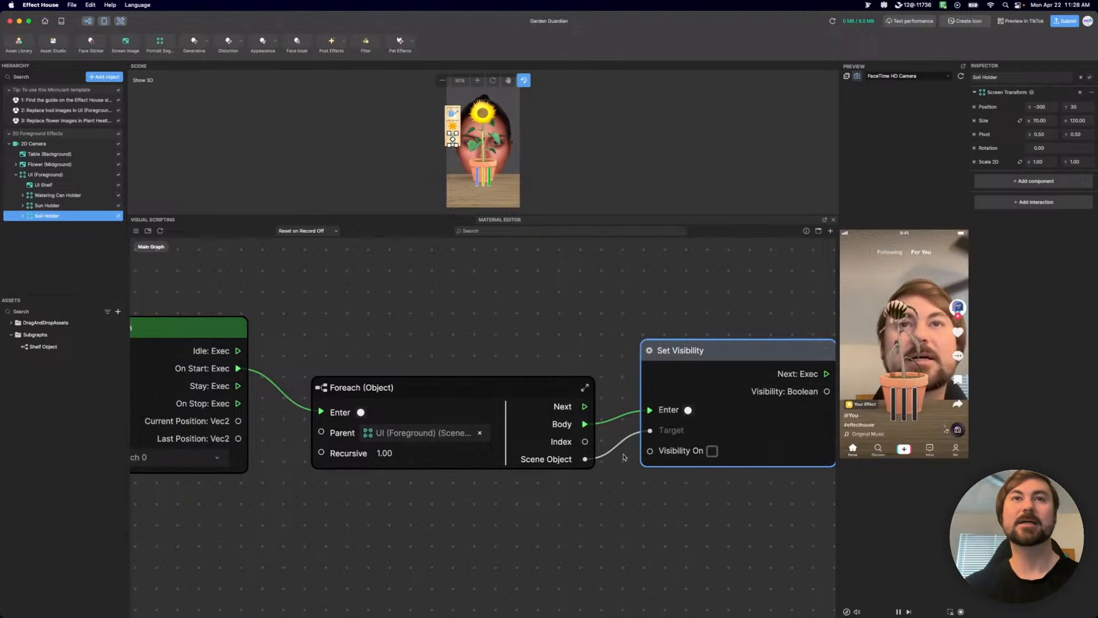
middle_click_drag(690, 527, 578, 509)
scroll(577, 508, "down", 3)
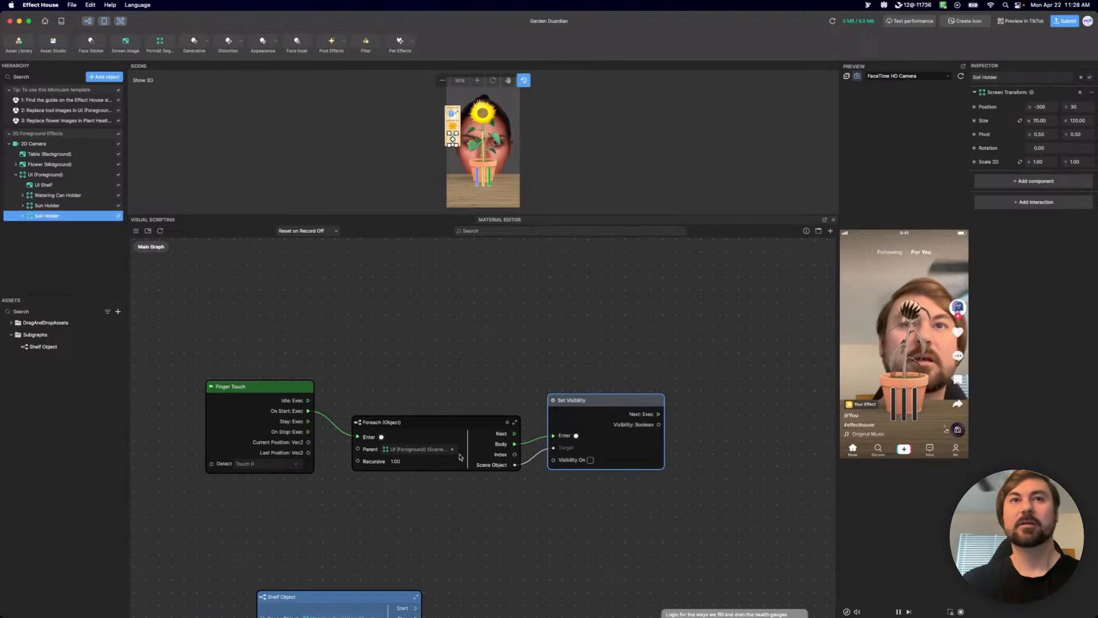
scroll(457, 455, "up", 3)
left_click_drag(409, 420, 399, 345)
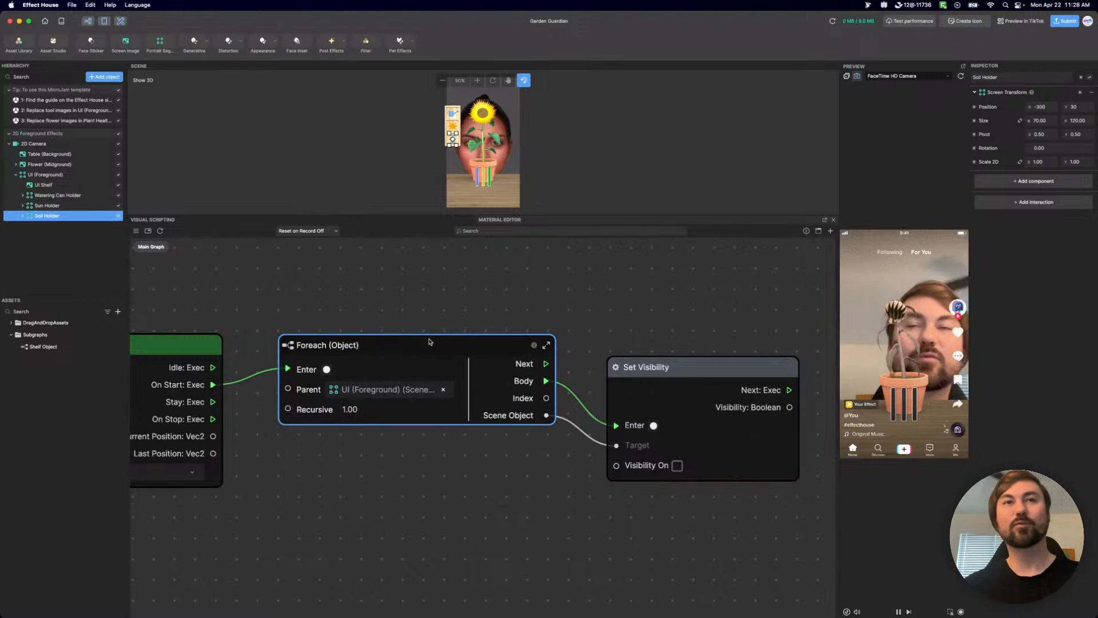
Examine the Foreach (Object) subgraph and its nested Iterate Scene Object Array For Loop, returning to the Foreach (Object) level.
double_click(292, 346)
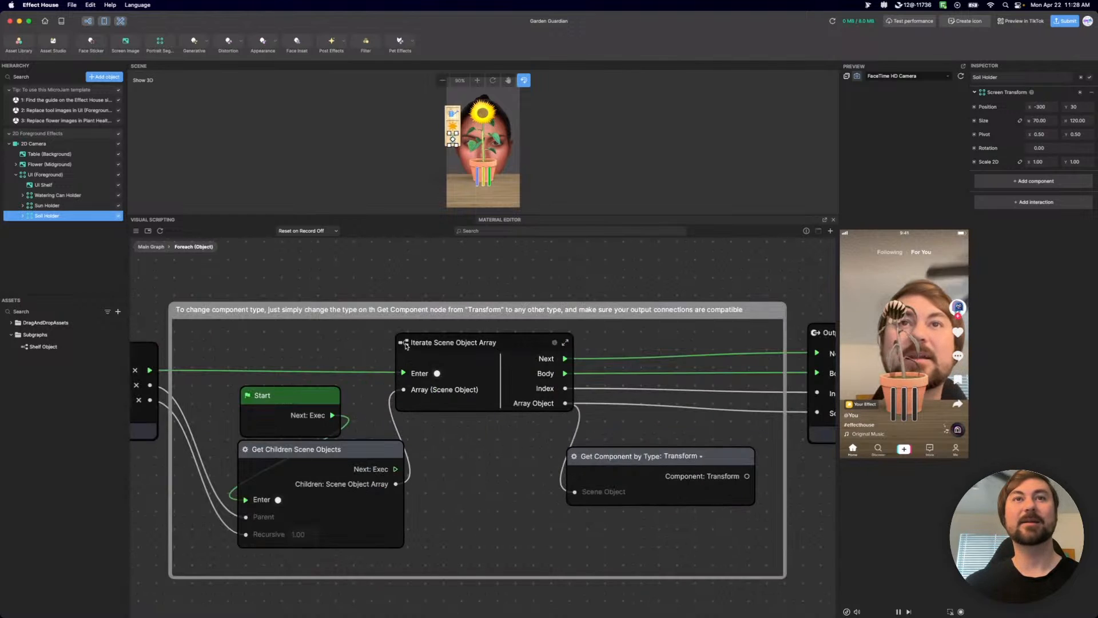
left_click_drag(368, 460, 371, 459)
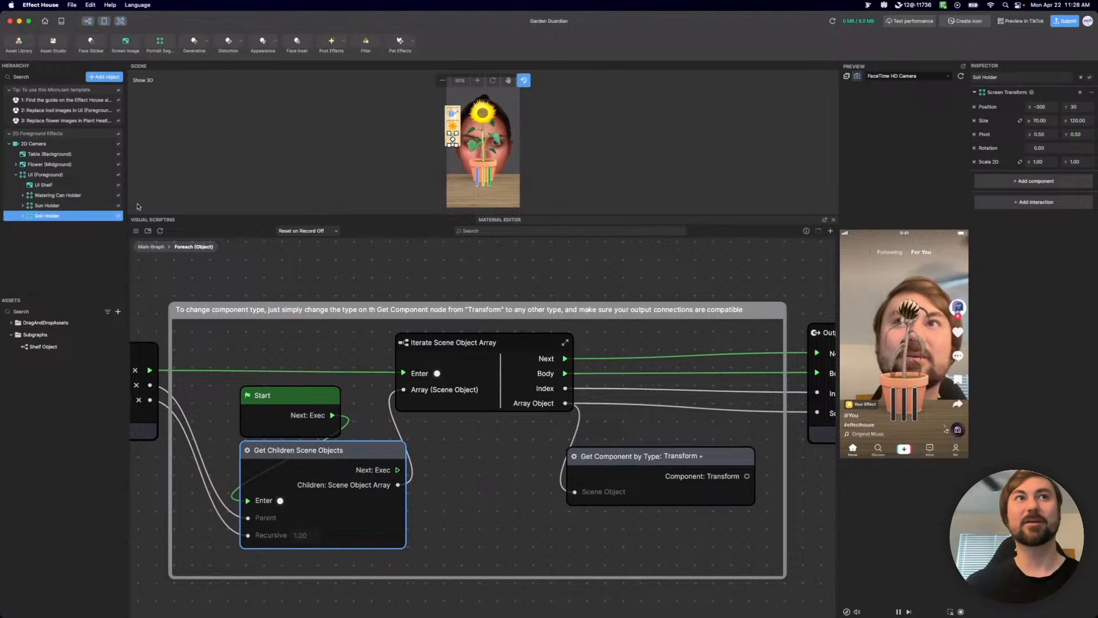
double_click(404, 343)
scroll(549, 491, "up", 5)
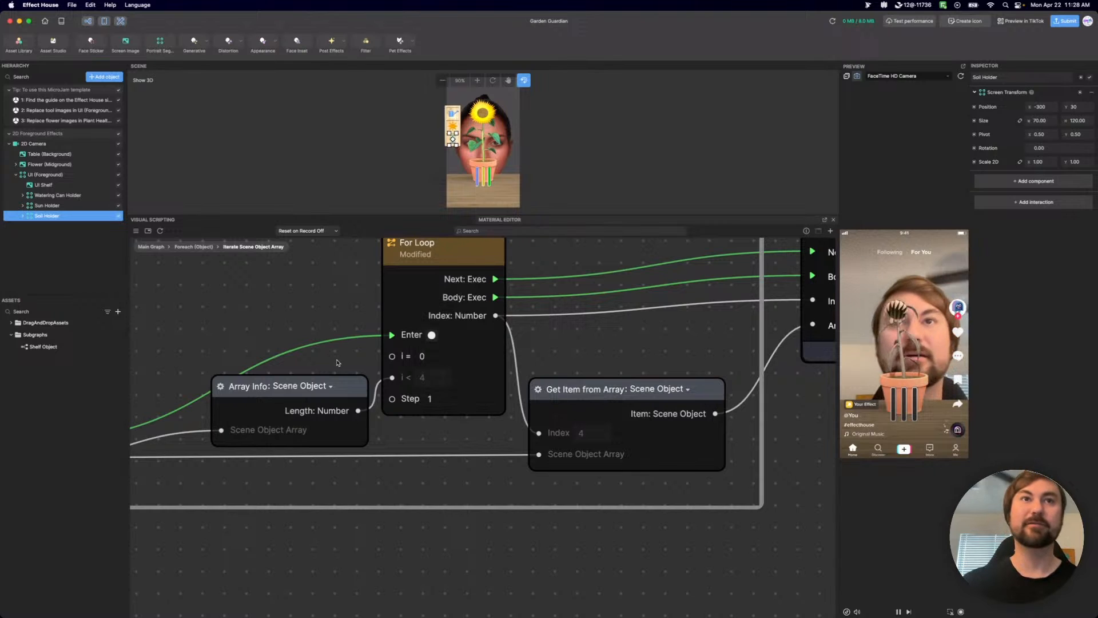
left_click(192, 247)
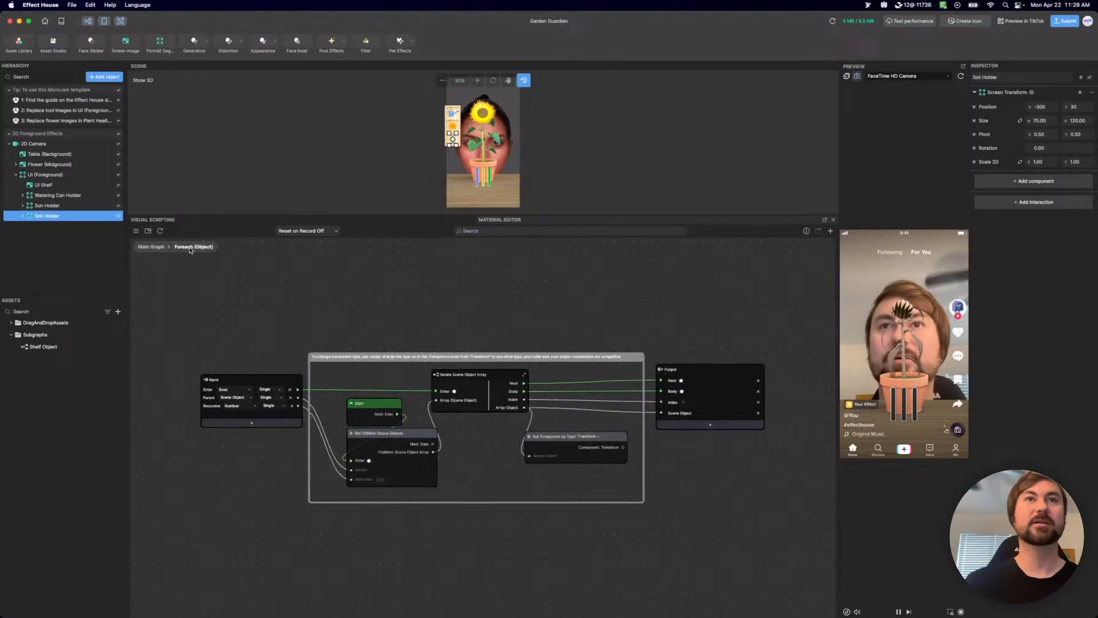
Shift the Get Component by Type: Transform node slightly lower inside its comment frame and return to the main graph.
scroll(489, 433, "up", 2)
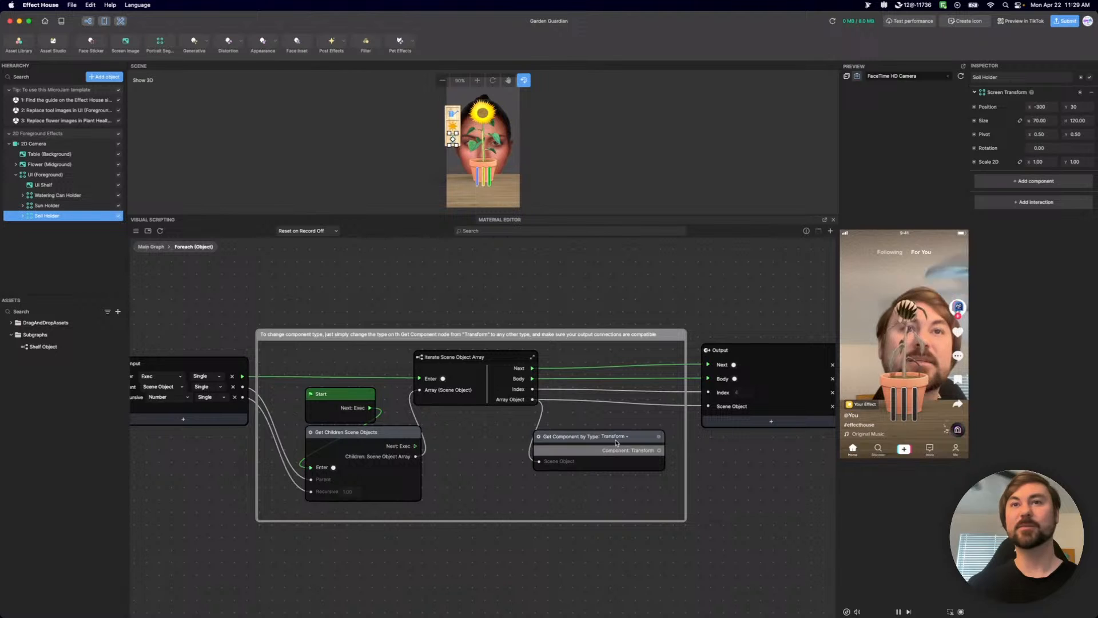
mouse_move(652, 439)
left_mouse_down()
mouse_move(656, 376)
mouse_move(663, 449)
left_mouse_up()
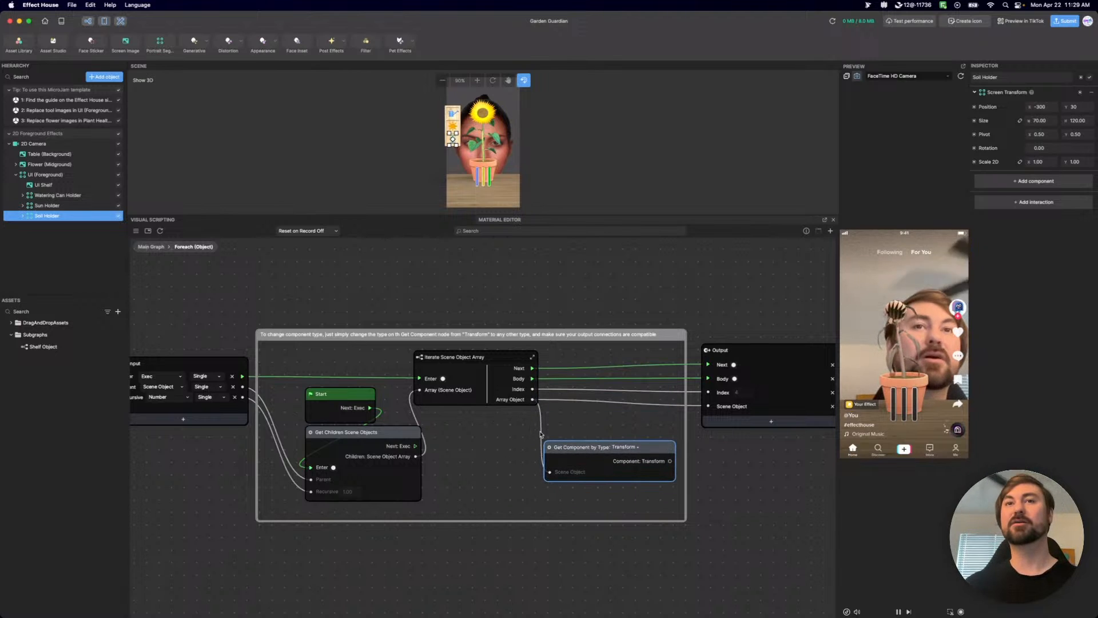
left_click_drag(650, 451, 640, 451)
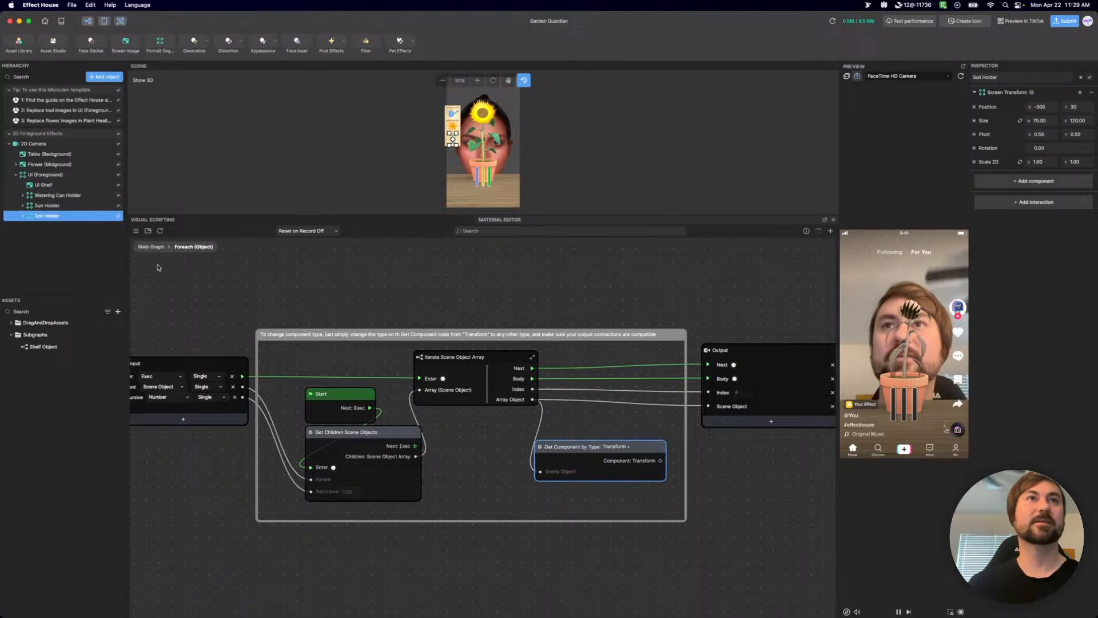
left_click(153, 247)
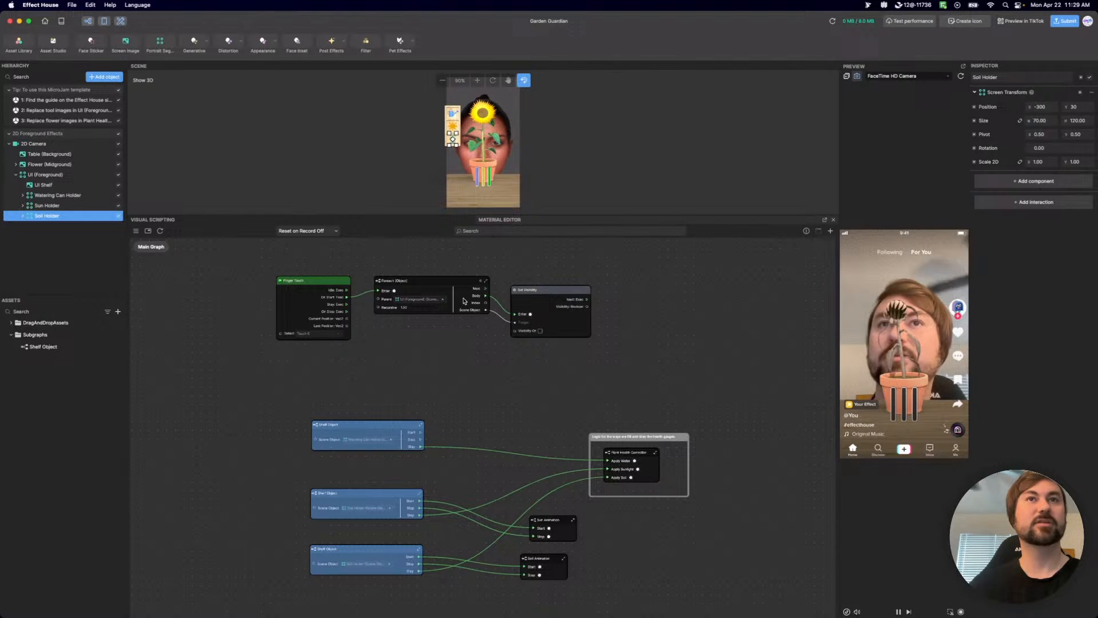
Add the library's Bool State subgraph to the main graph below the Foreach (Object) node.
scroll(452, 294, "up", 3)
scroll(411, 310, "up", 1)
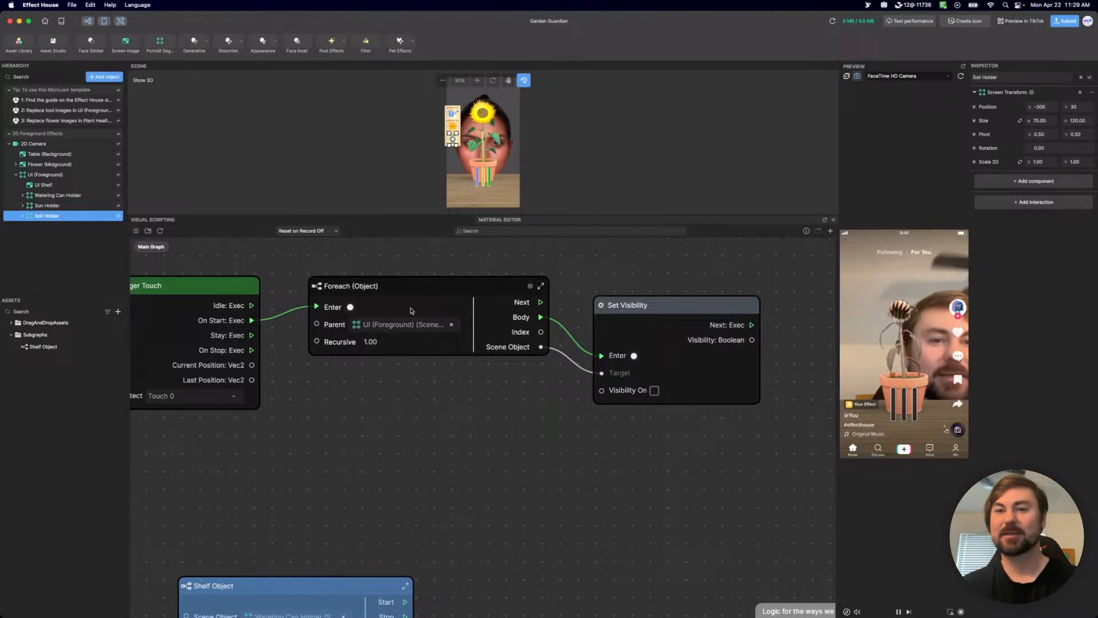
right_click(416, 476)
type("s")
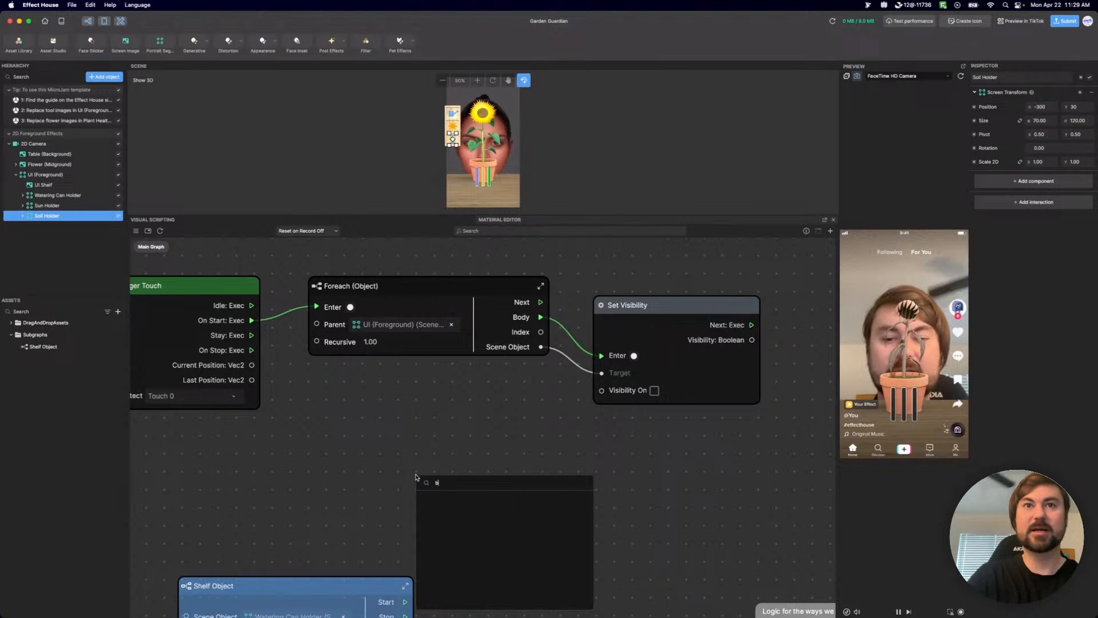
type("ol")
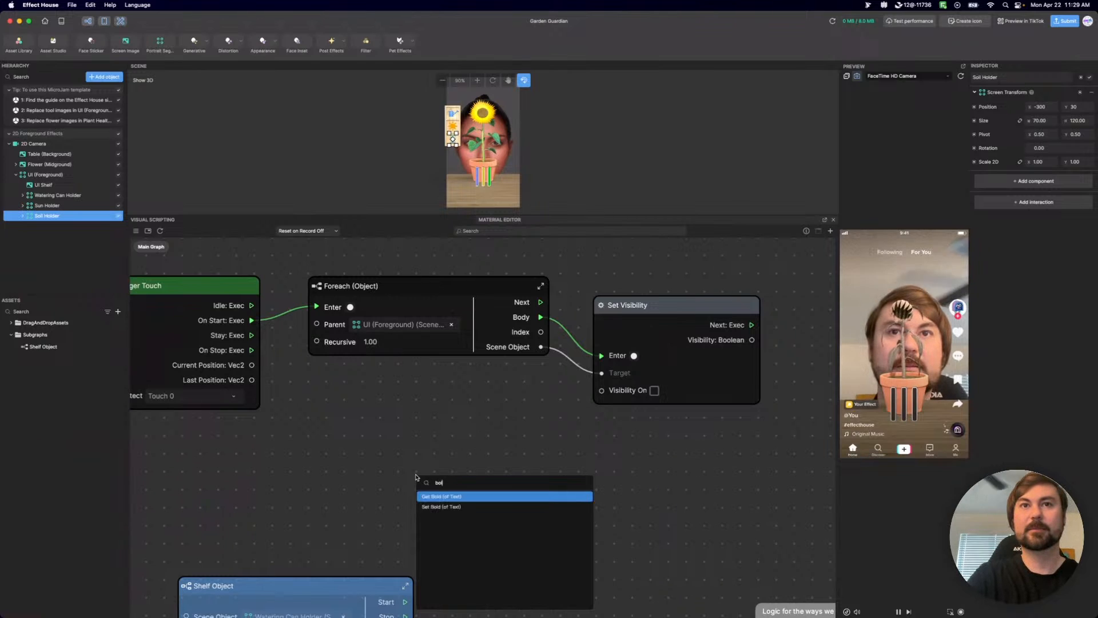
key("BackSpace")
type("ol")
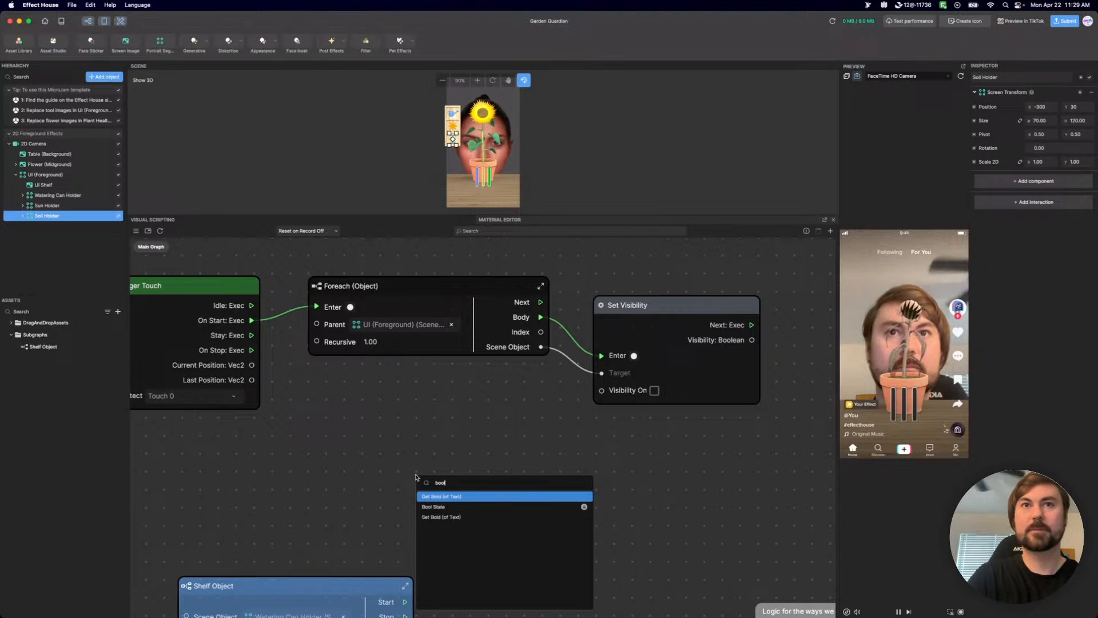
left_click(452, 509)
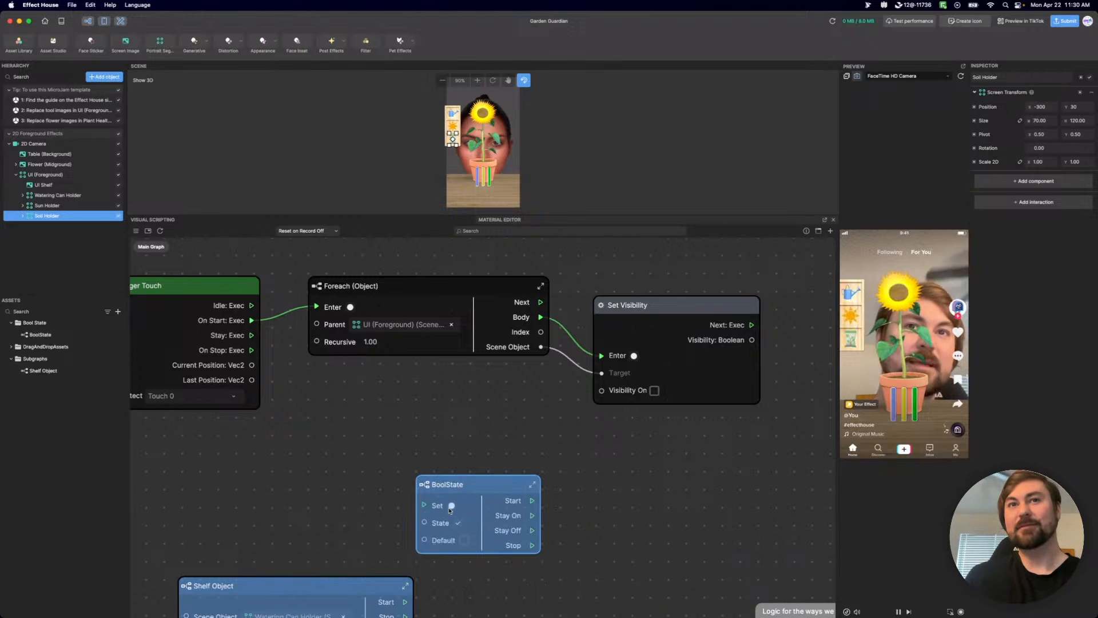
Place the BoolState node above Foreach (Object) with clear space between them, and move Set Visibility slightly up.
left_click_drag(466, 487, 434, 431)
left_click_drag(328, 436, 335, 495)
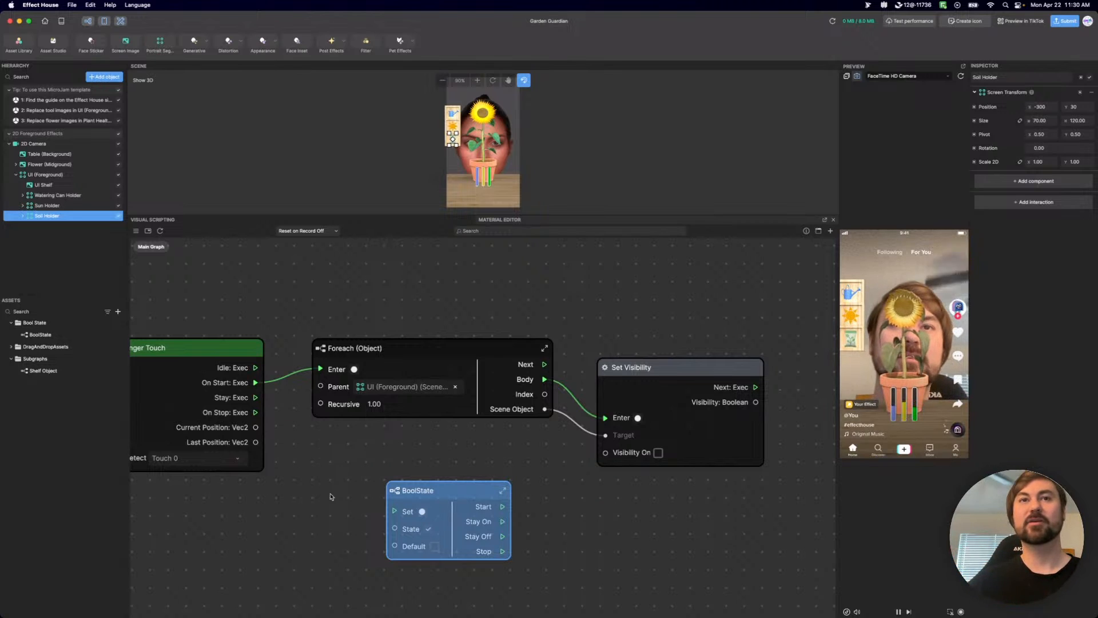
left_click_drag(468, 499, 458, 273)
scroll(495, 538, "up", 5)
left_click_drag(479, 356, 479, 324)
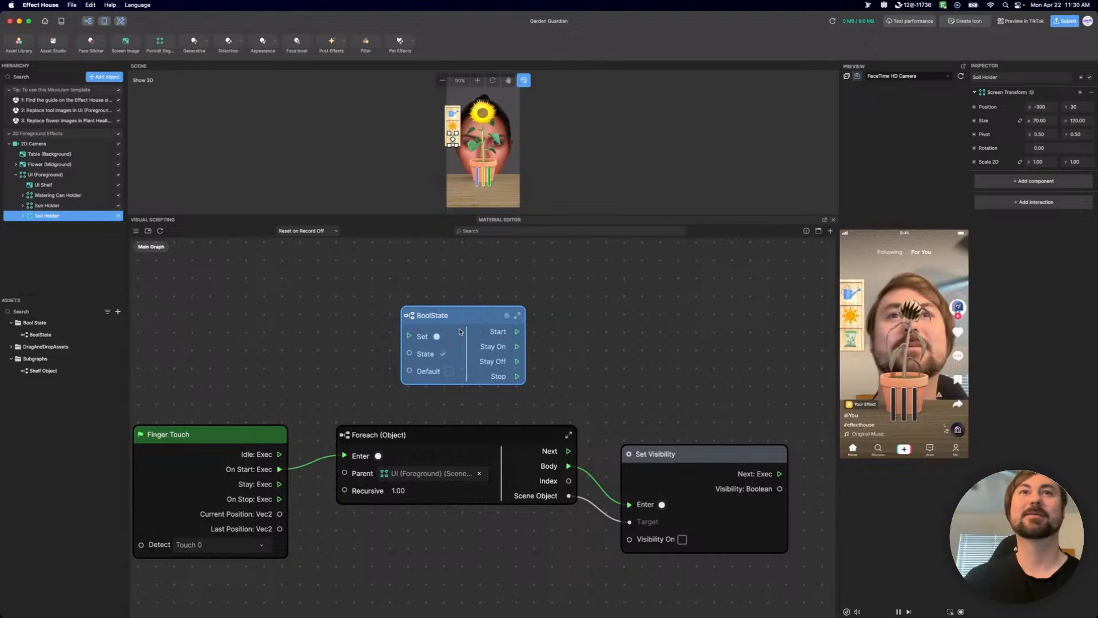
left_click_drag(475, 313, 465, 284)
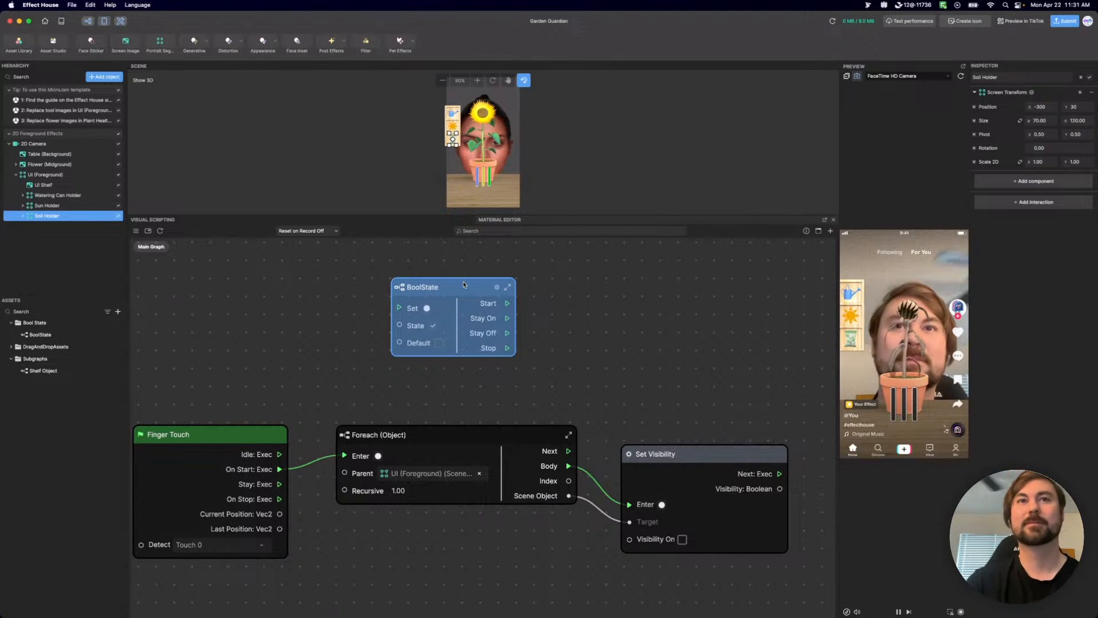
left_click_drag(726, 454, 729, 435)
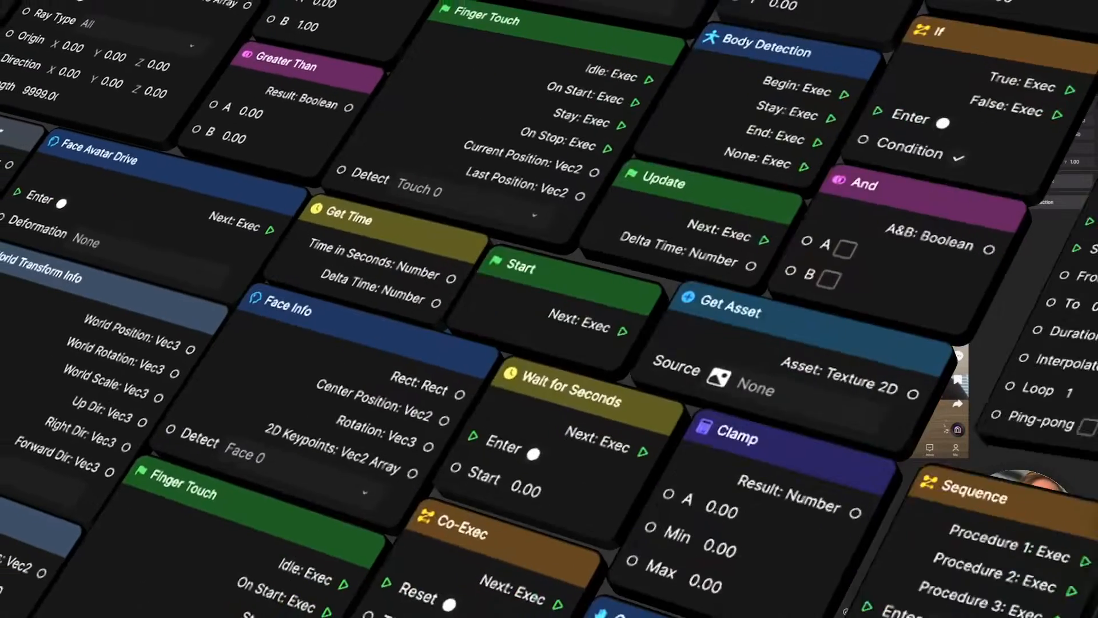
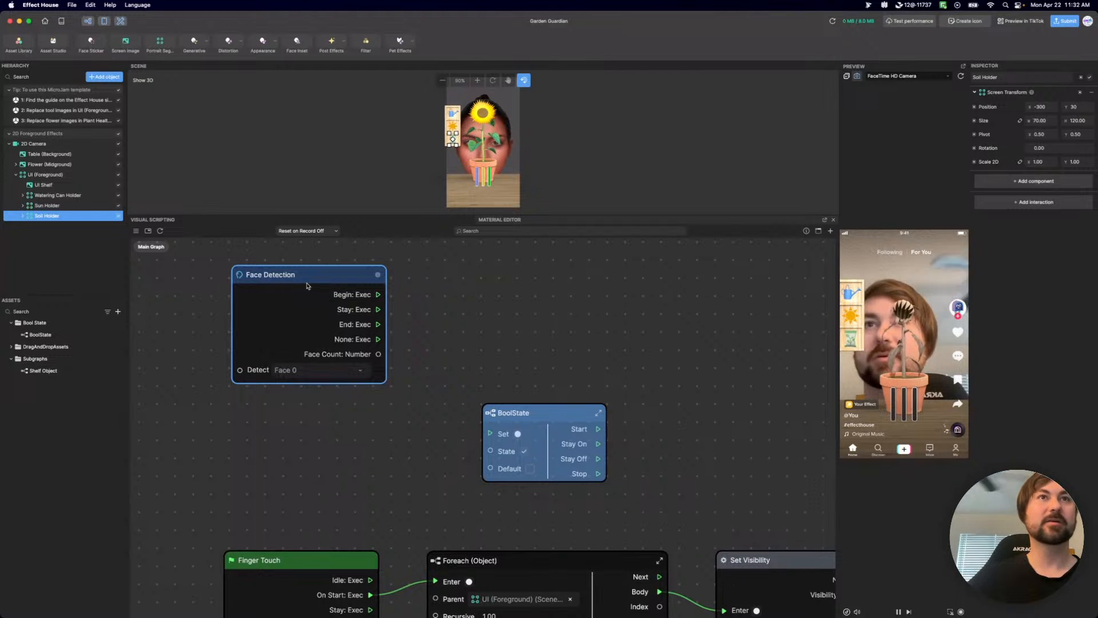
Move the Face Detection node slightly up and place BoolState to its right, leaving a wide gap between the two nodes.
left_click_drag(306, 285, 309, 275)
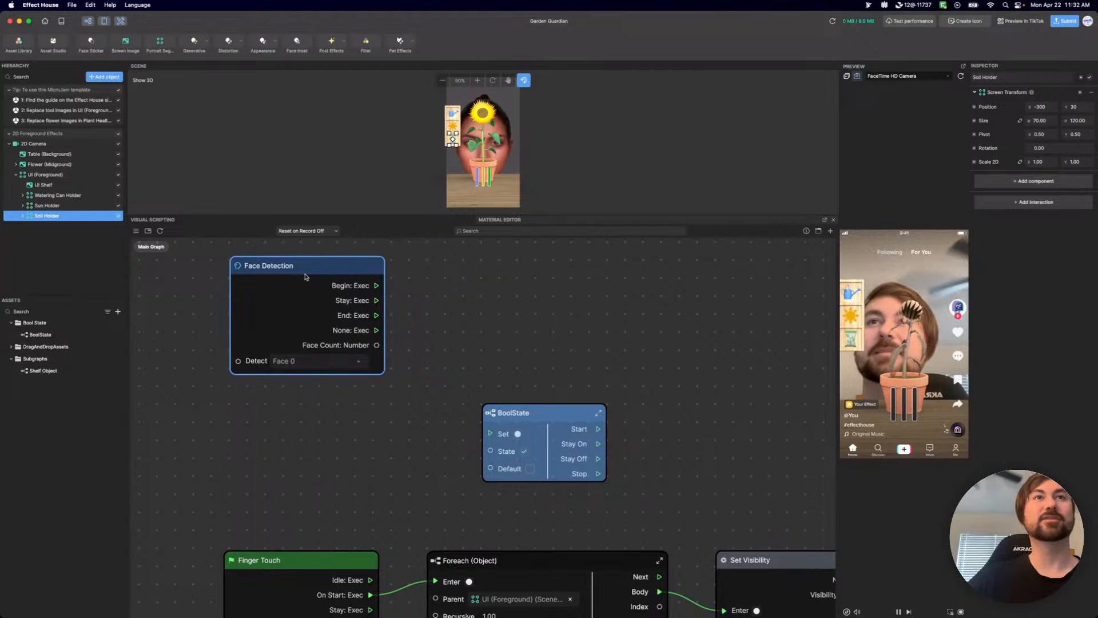
scroll(346, 293, "up", 2)
scroll(347, 293, "up", 1)
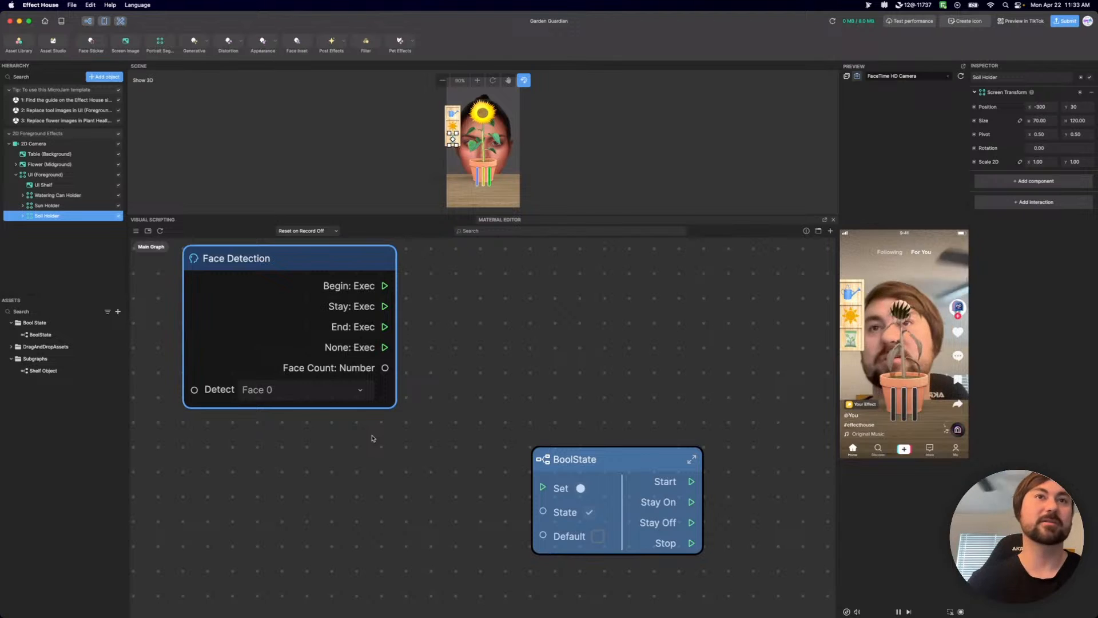
left_click_drag(592, 472, 542, 450)
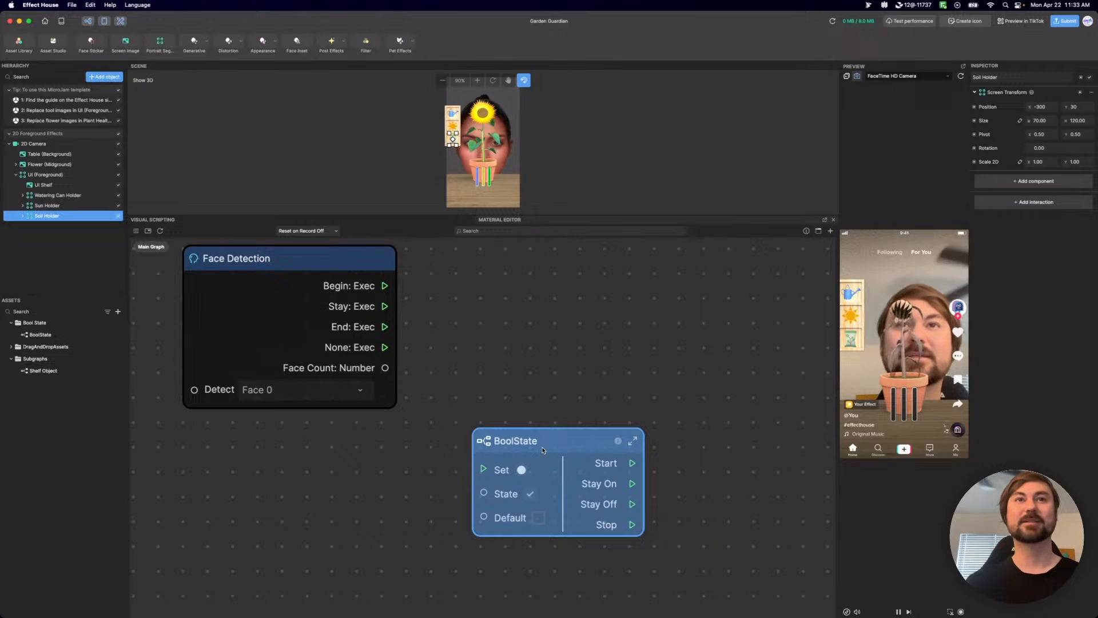
left_click_drag(543, 450, 626, 316)
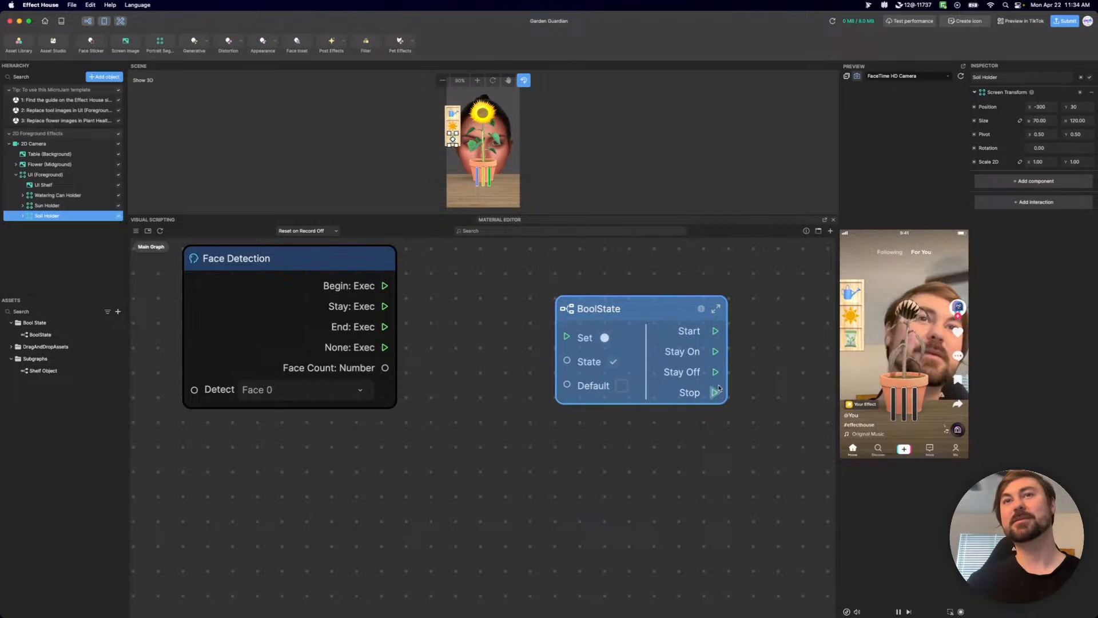
left_click_drag(619, 314, 575, 321)
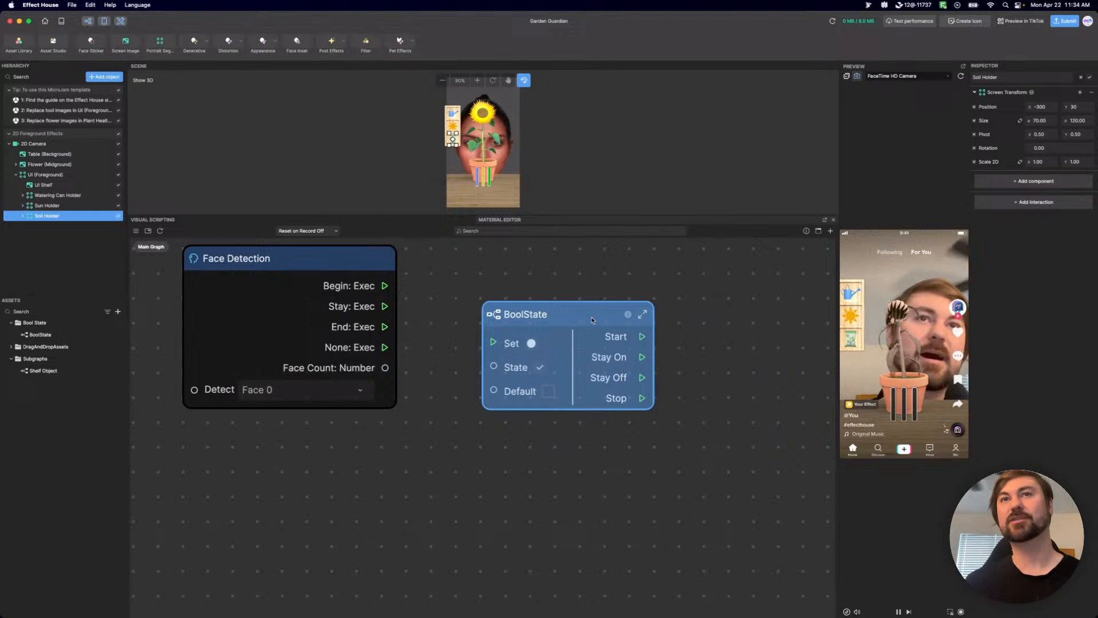
left_click_drag(593, 321, 705, 331)
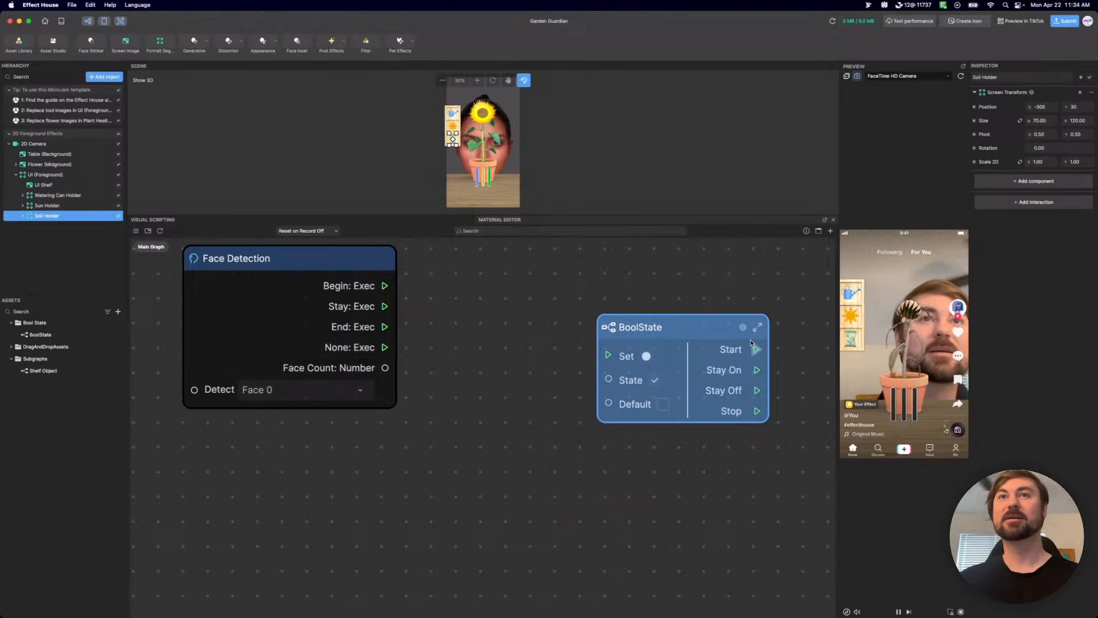
Add a Greater Than node to the main graph between Face Detection and BoolState.
right_click(489, 395)
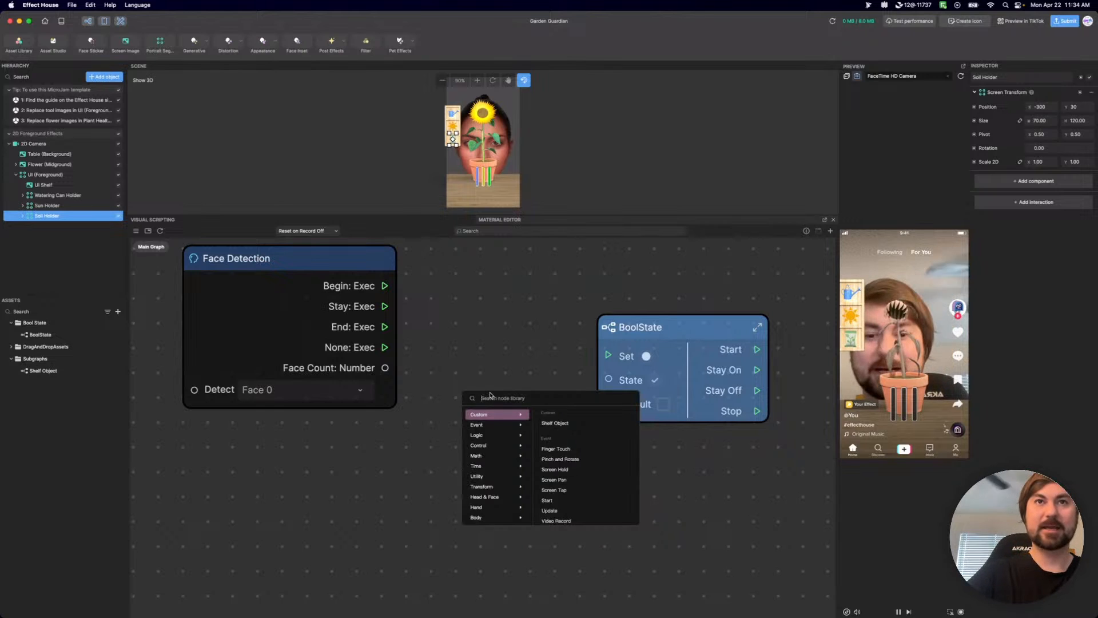
type("d")
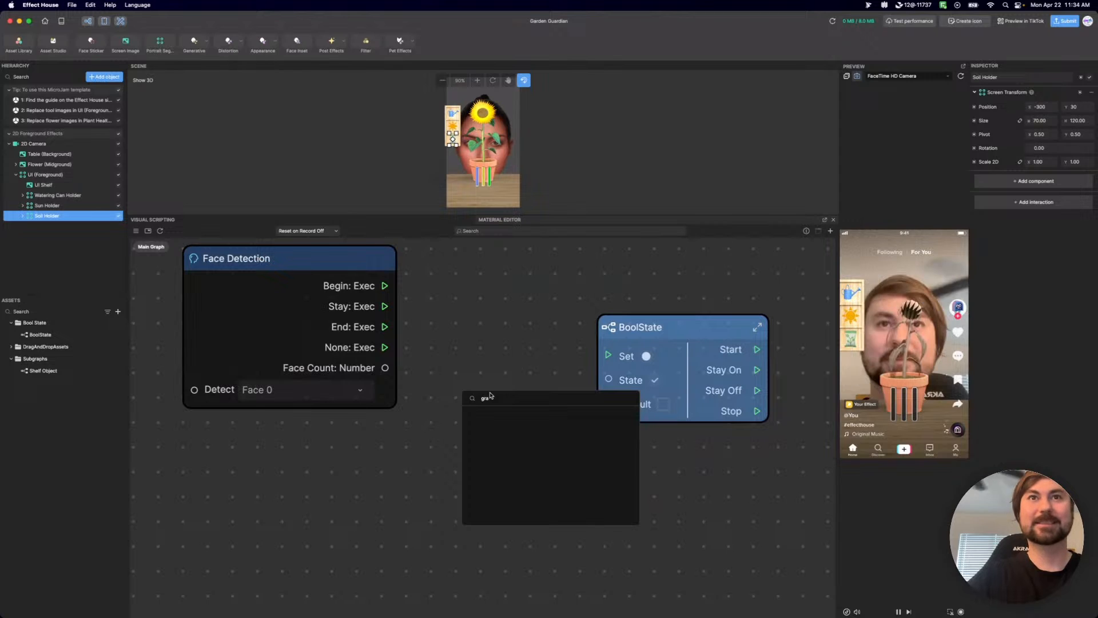
key("BackSpace")
type("ea")
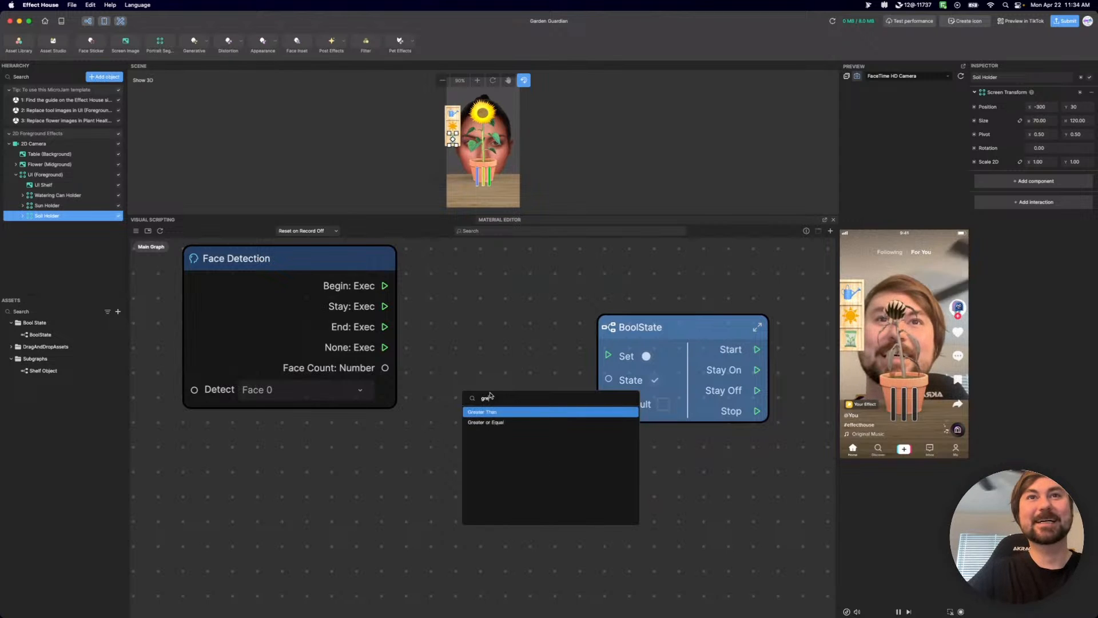
key("Return")
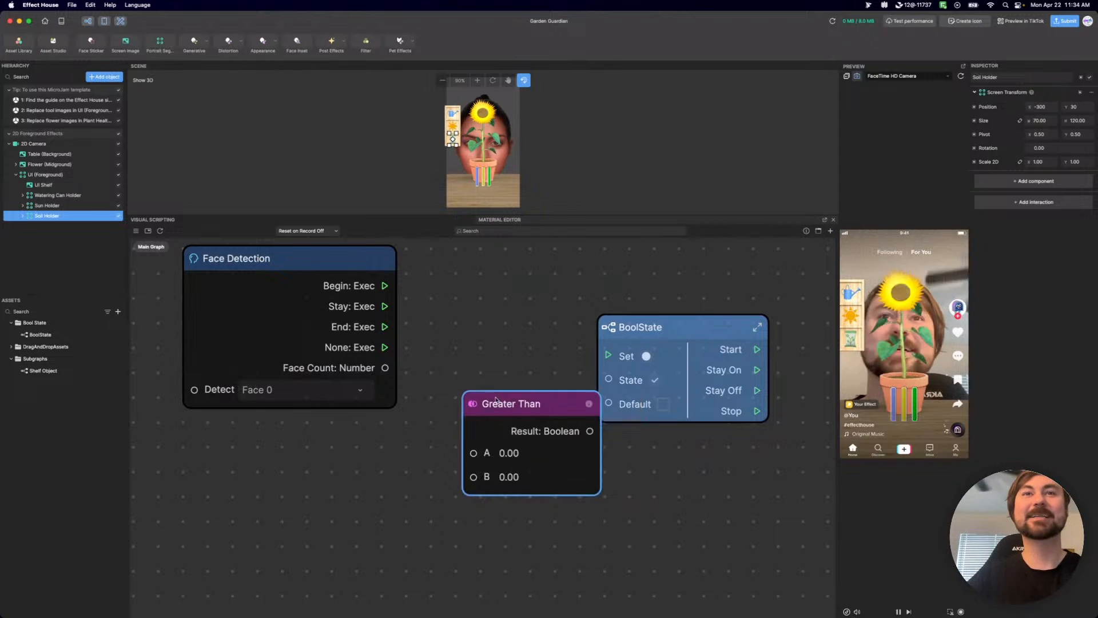
Connect Face Detection's Face Count to Greater Than's A input, set B to 1, and move Greater Than closer to Face Detection.
left_click_drag(385, 367, 473, 453)
left_click(518, 482)
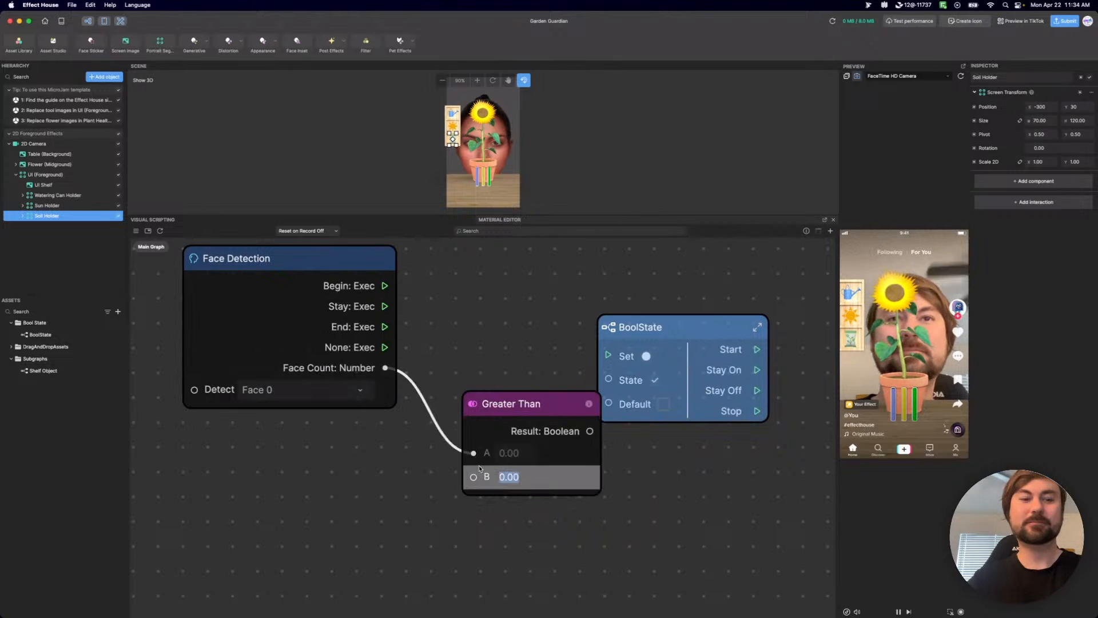
type("1")
left_click_drag(573, 407, 529, 383)
middle_click_drag(547, 324, 520, 373)
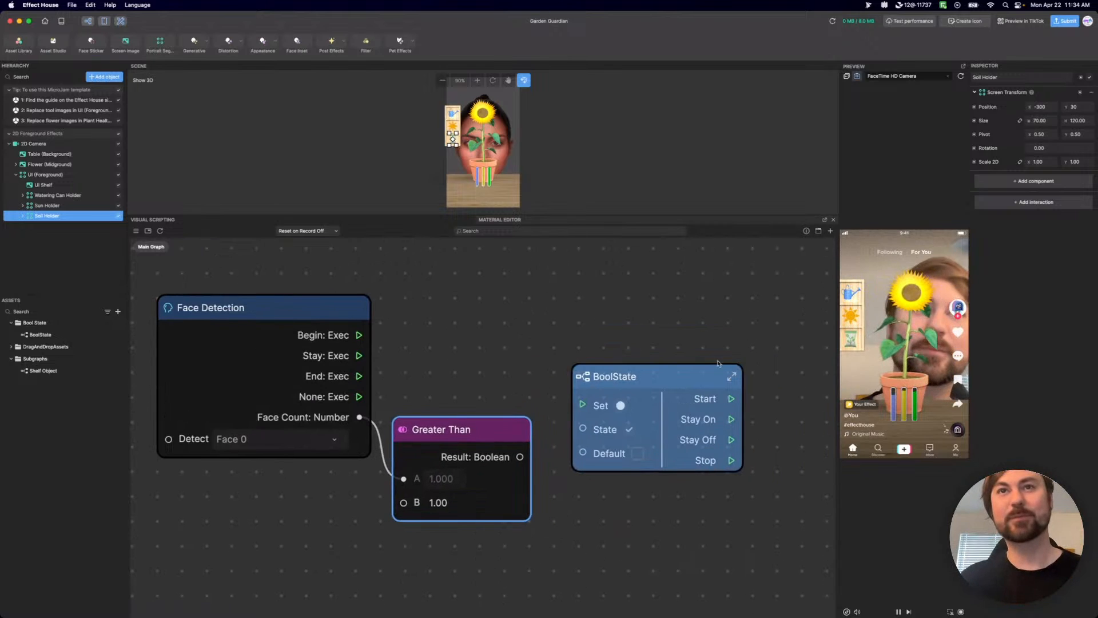
Raise BoolState to about Face Detection's height and connect Face Detection's End and Begin outputs to BoolState's Set input.
left_click_drag(704, 375, 687, 296)
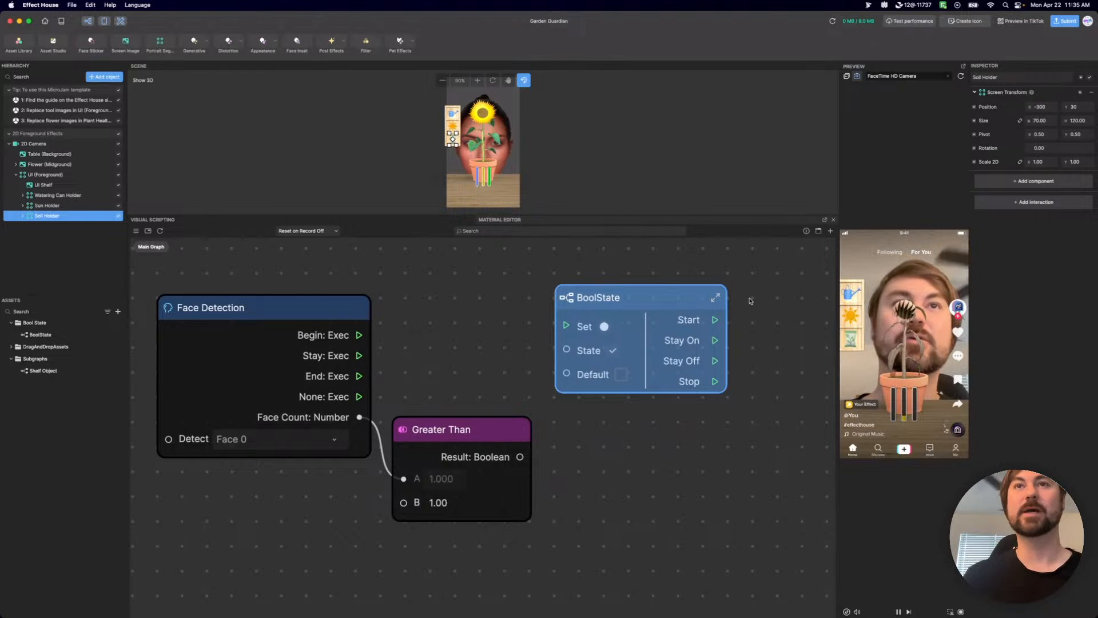
mouse_move(699, 296)
left_mouse_down()
mouse_move(697, 318)
mouse_move(696, 309)
left_mouse_up()
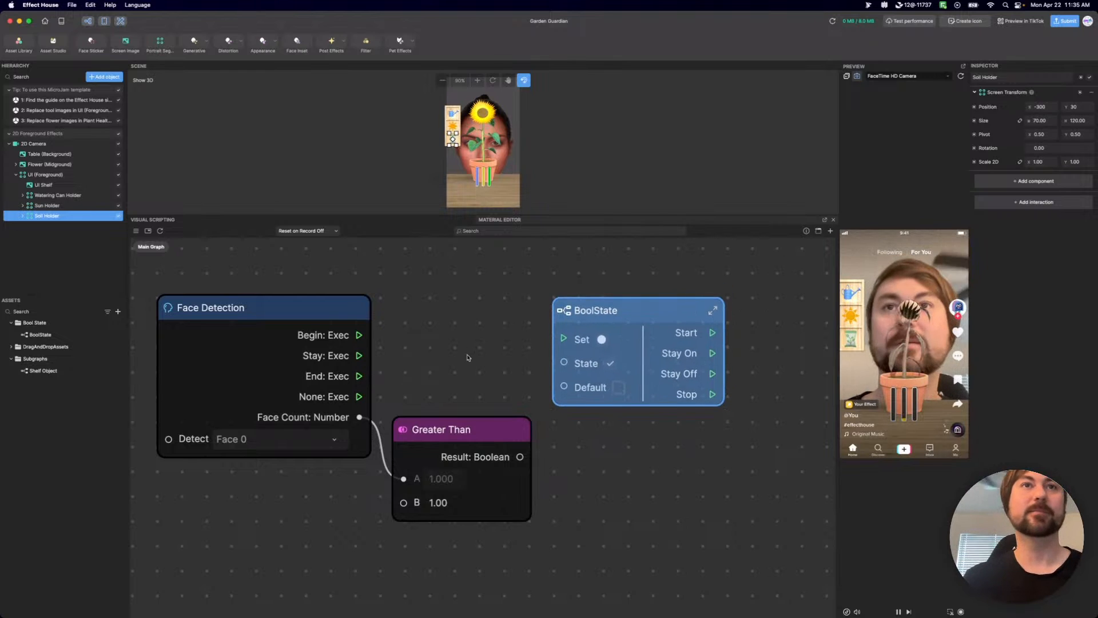
left_click_drag(359, 376, 564, 339)
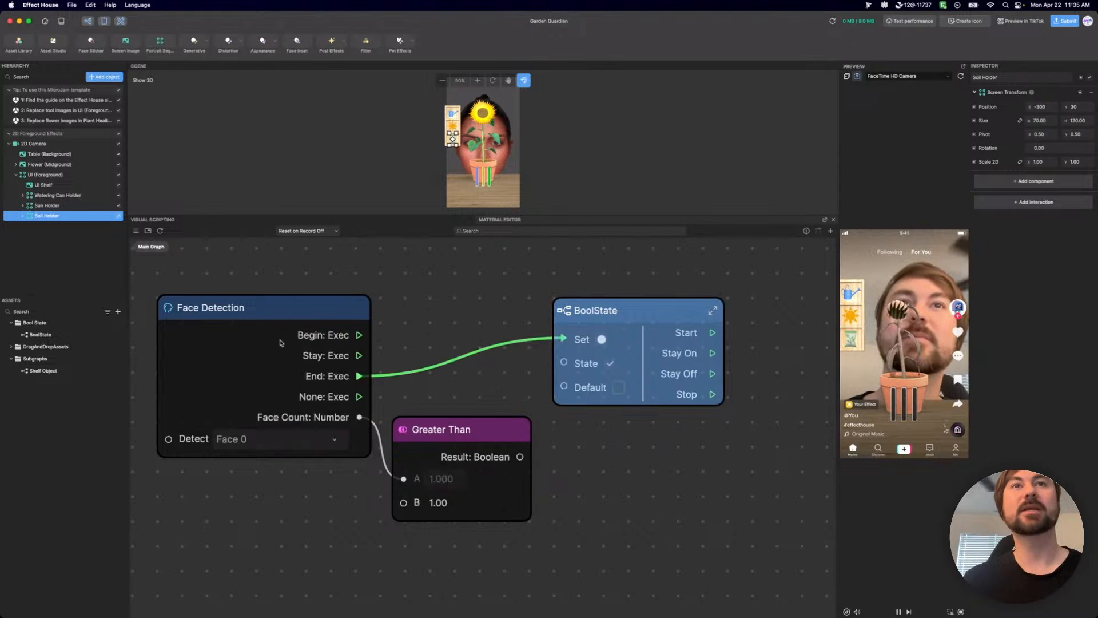
left_click_drag(359, 335, 559, 338)
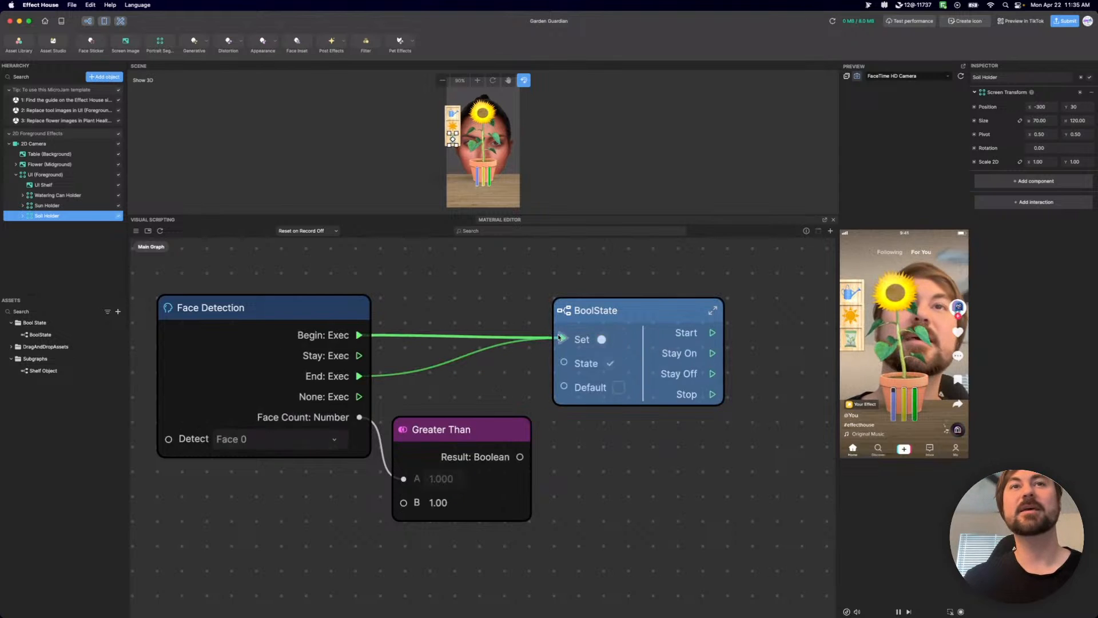
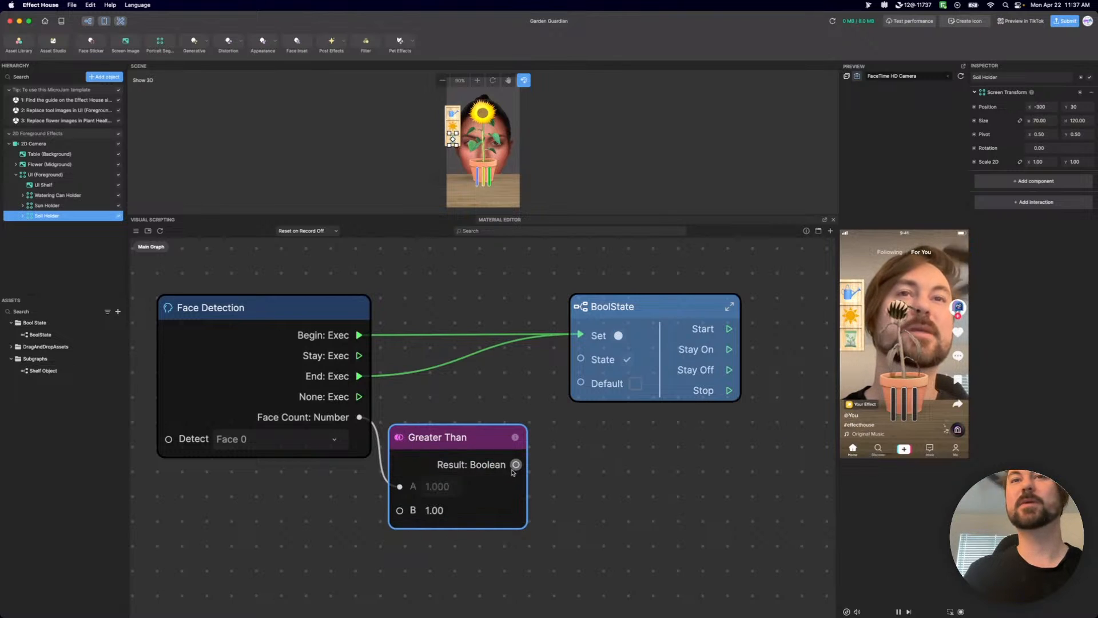
Connect Greater Than's Result output to BoolState's State input and nudge the Greater Than node slightly up.
left_click_drag(516, 464, 585, 360)
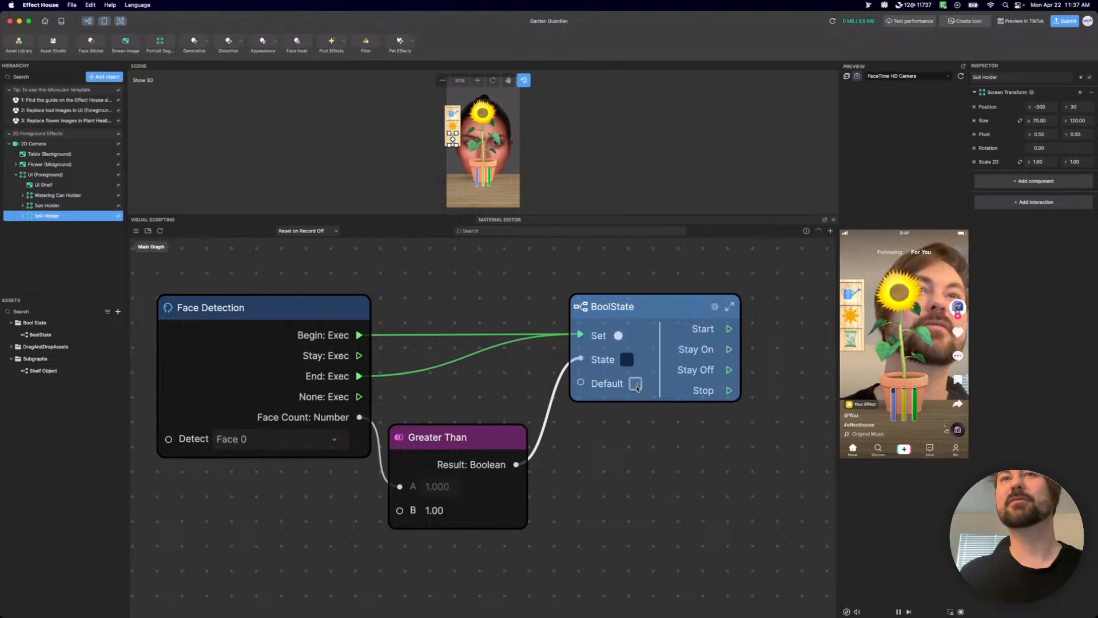
middle_click_drag(659, 441, 588, 441)
scroll(586, 440, "down", 5)
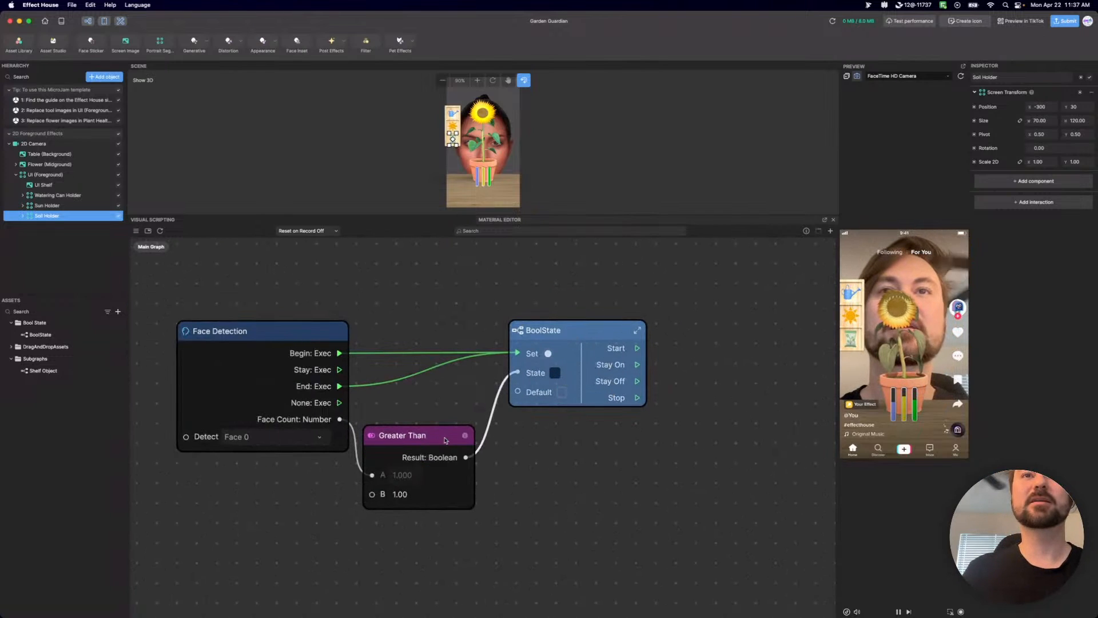
left_click_drag(445, 439, 446, 435)
scroll(560, 429, "right", 5)
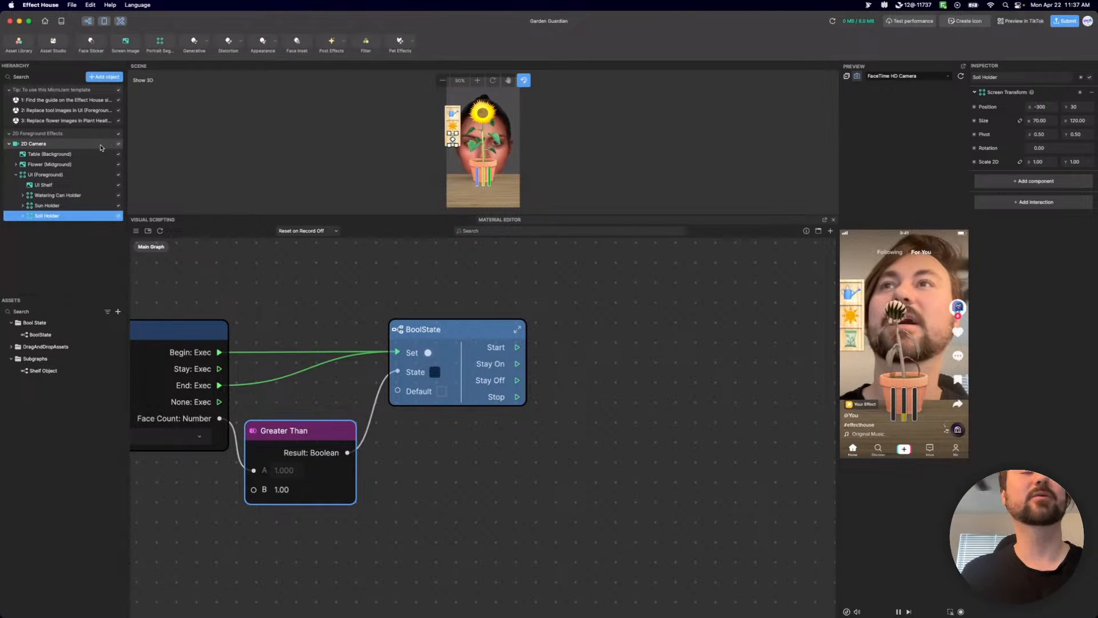
Add a Get Scene Object node for the 2D Camera to the main graph.
left_click(80, 148)
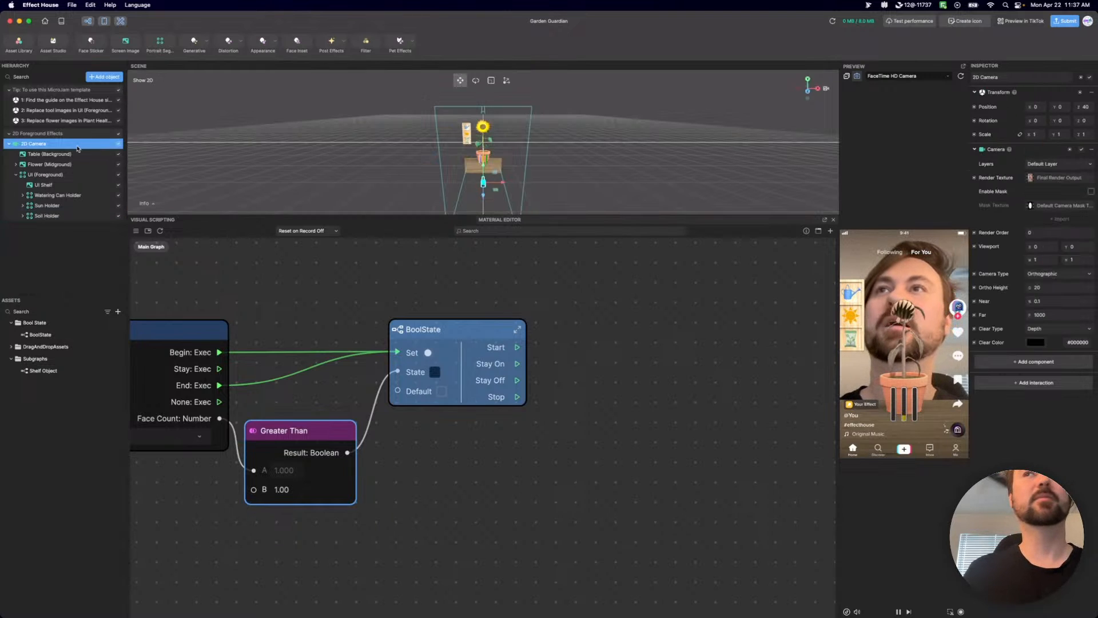
left_click(1081, 77)
left_click(1065, 90)
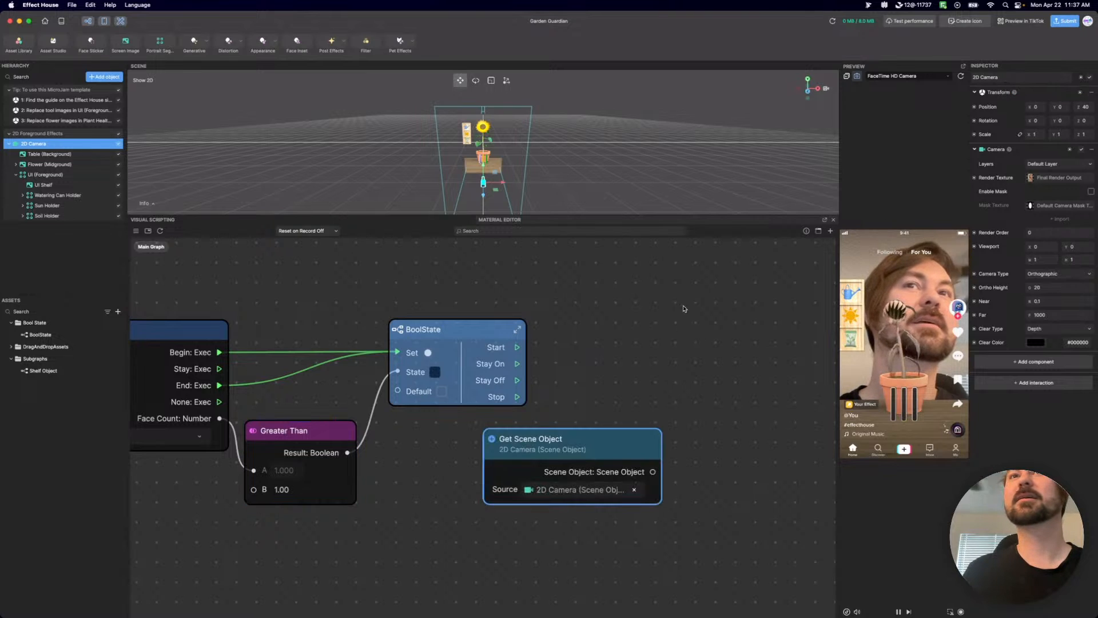
Add a Set Visibility node to the main graph, to the right of BoolState.
left_click(645, 360)
right_click(643, 361)
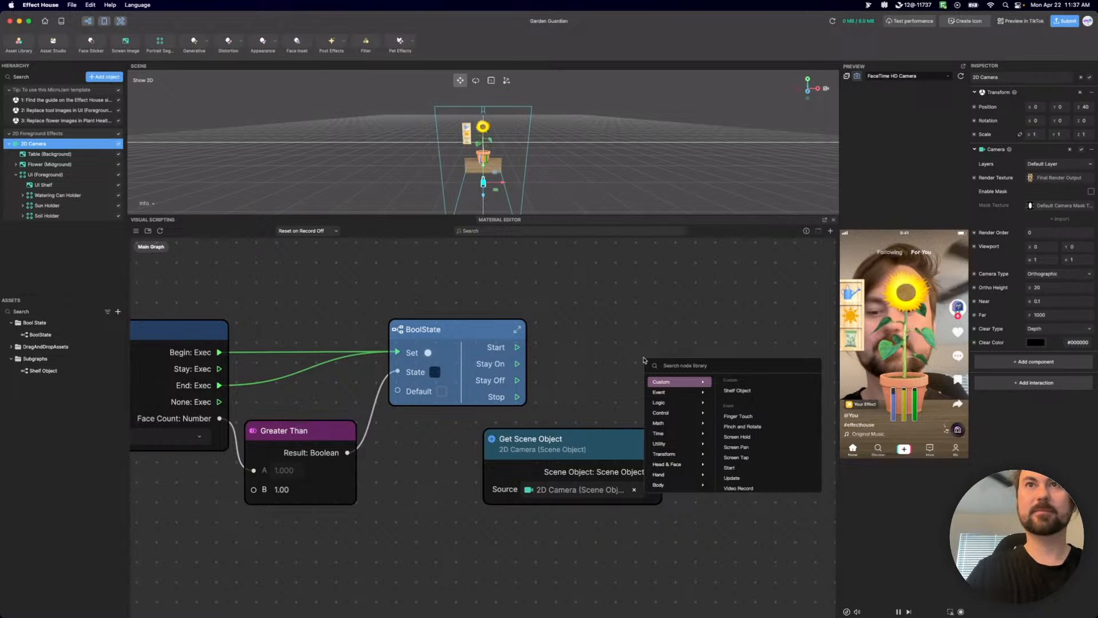
left_click(703, 364)
type("s")
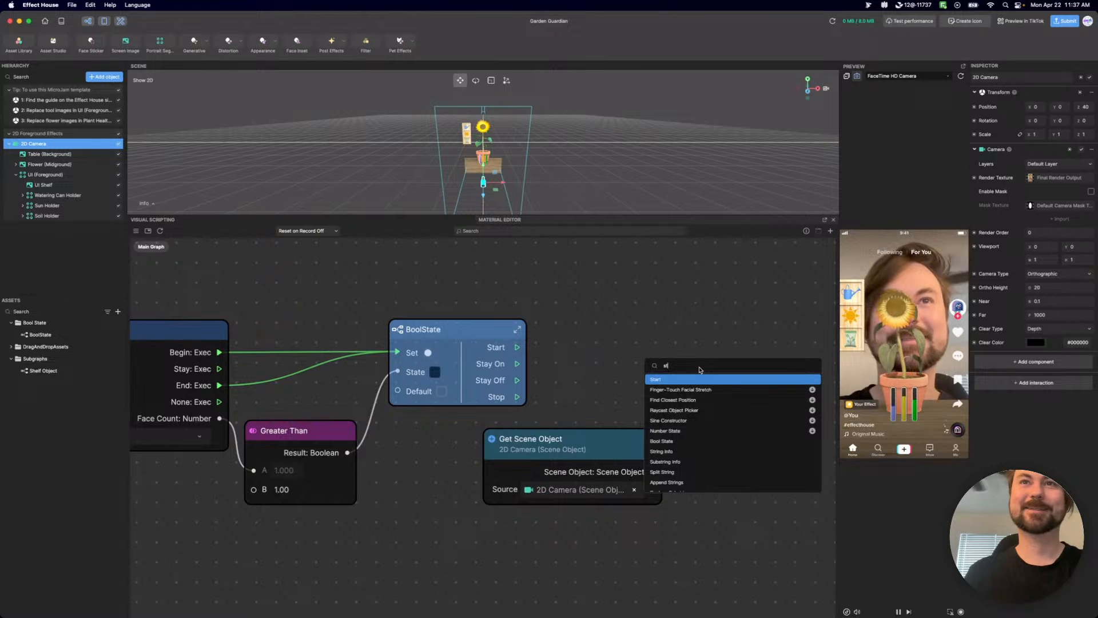
type("tet")
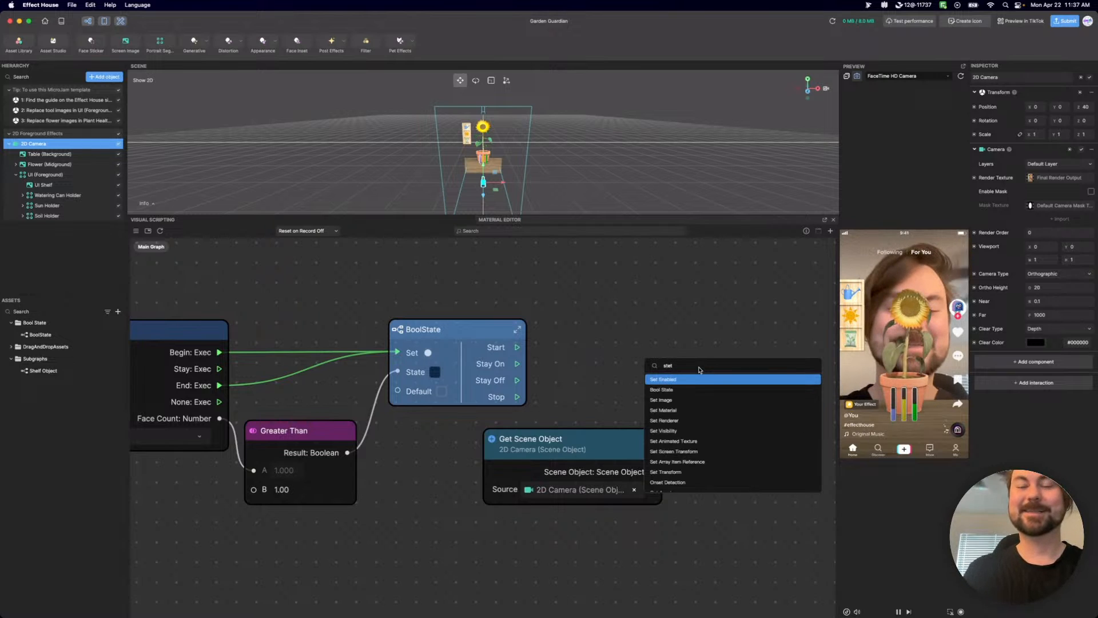
key("BackSpace")
key("BackSpace")
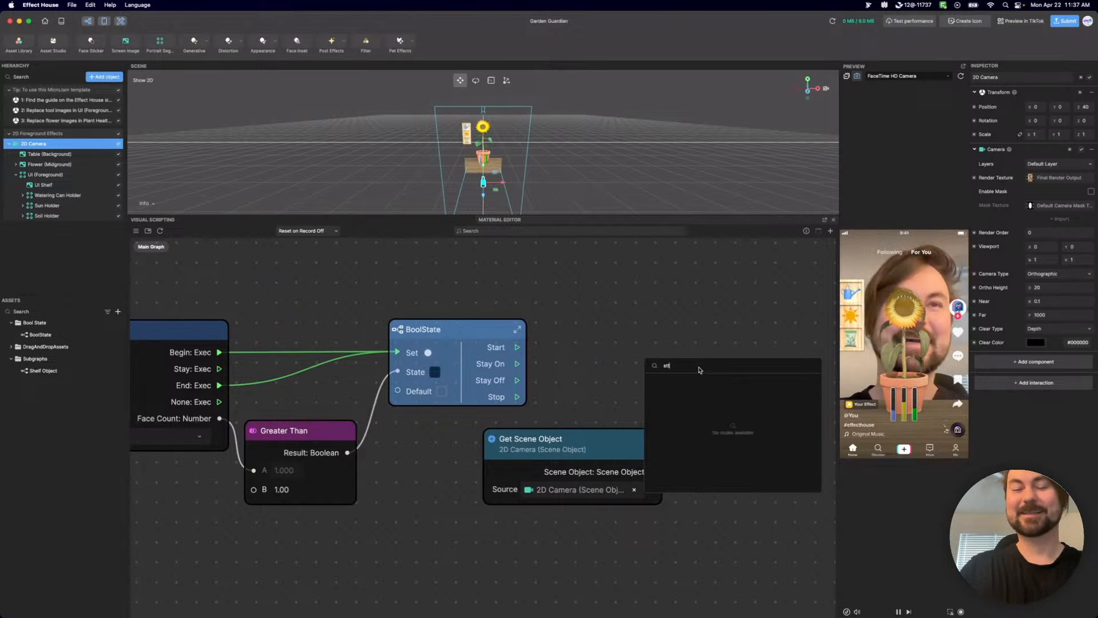
key("BackSpace")
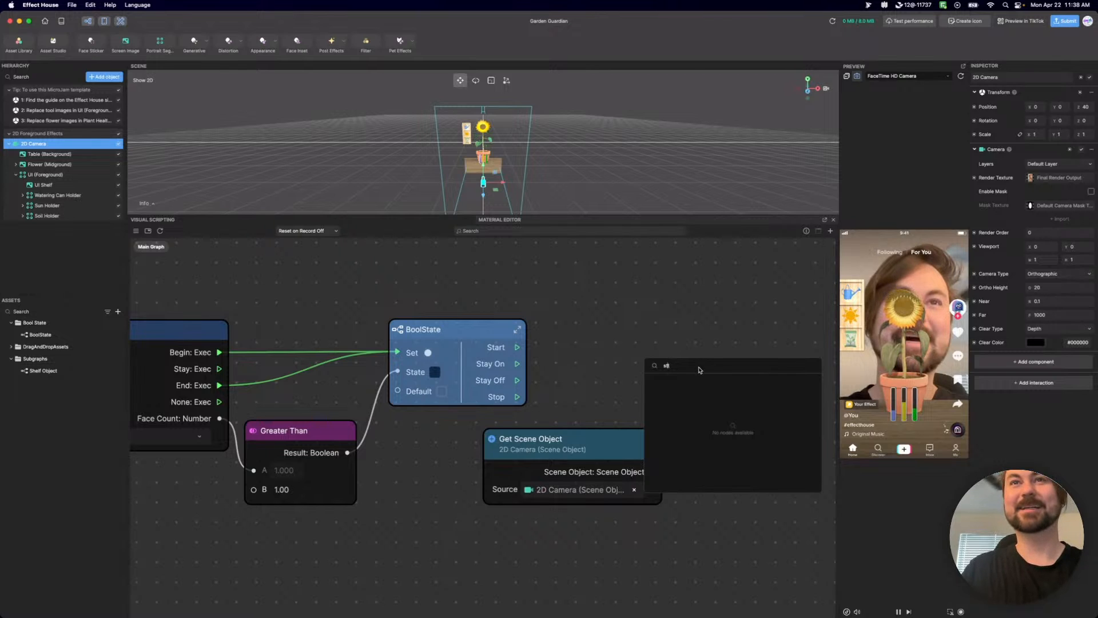
key("BackSpace")
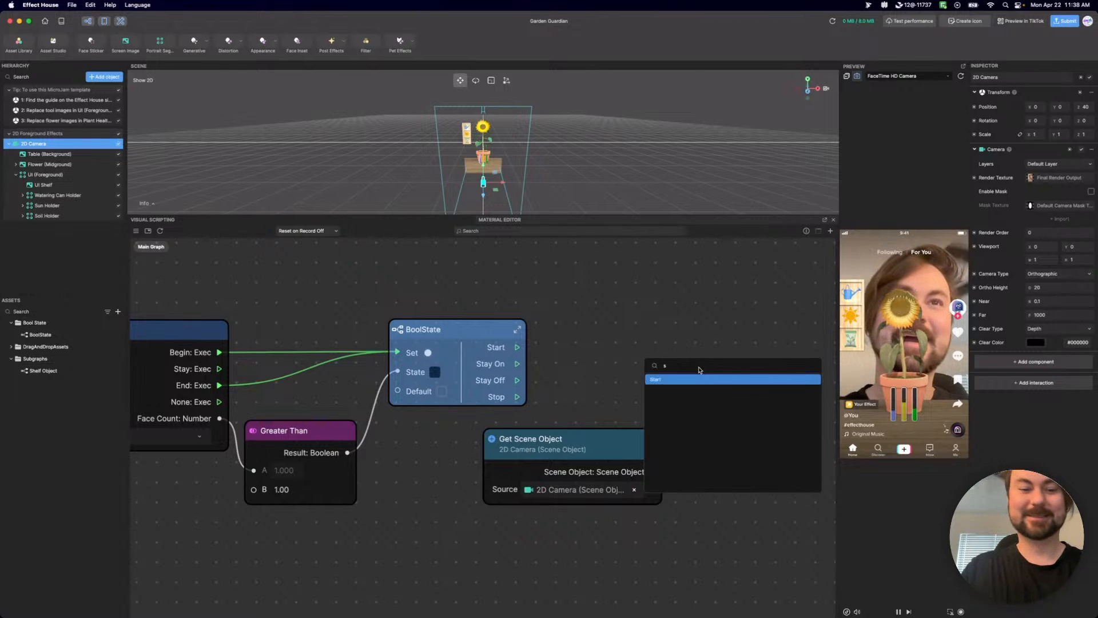
key("BackSpace")
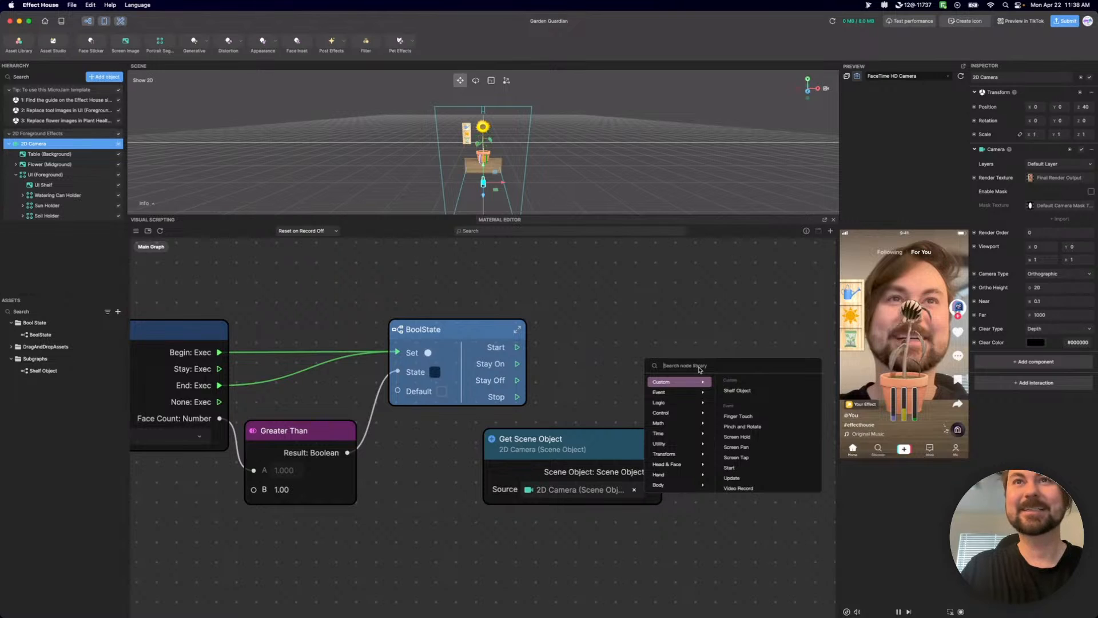
type("st")
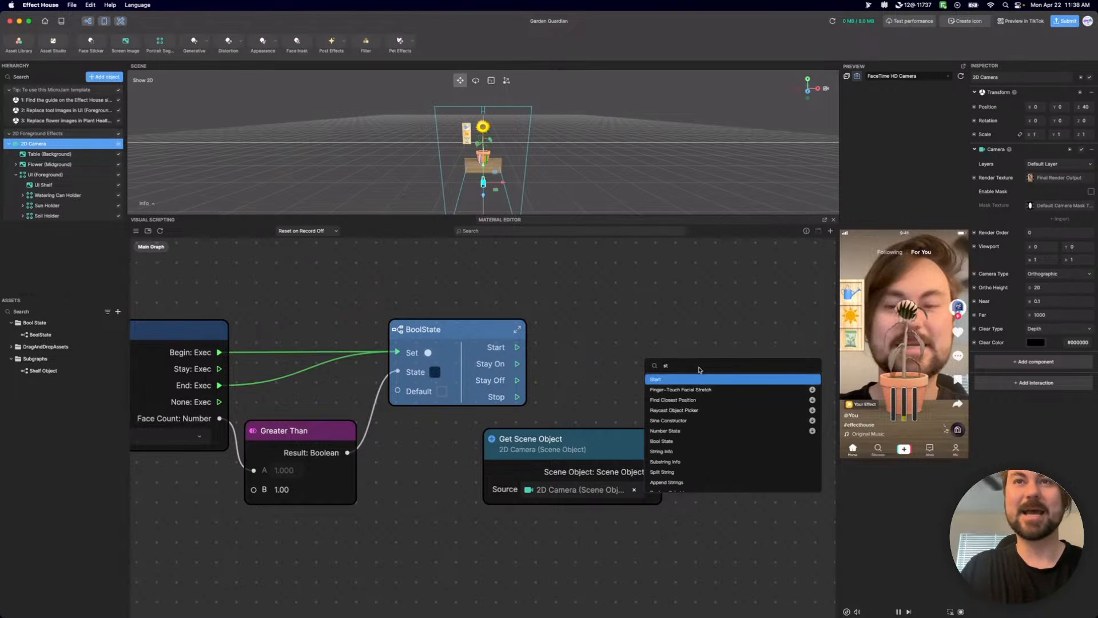
type("e")
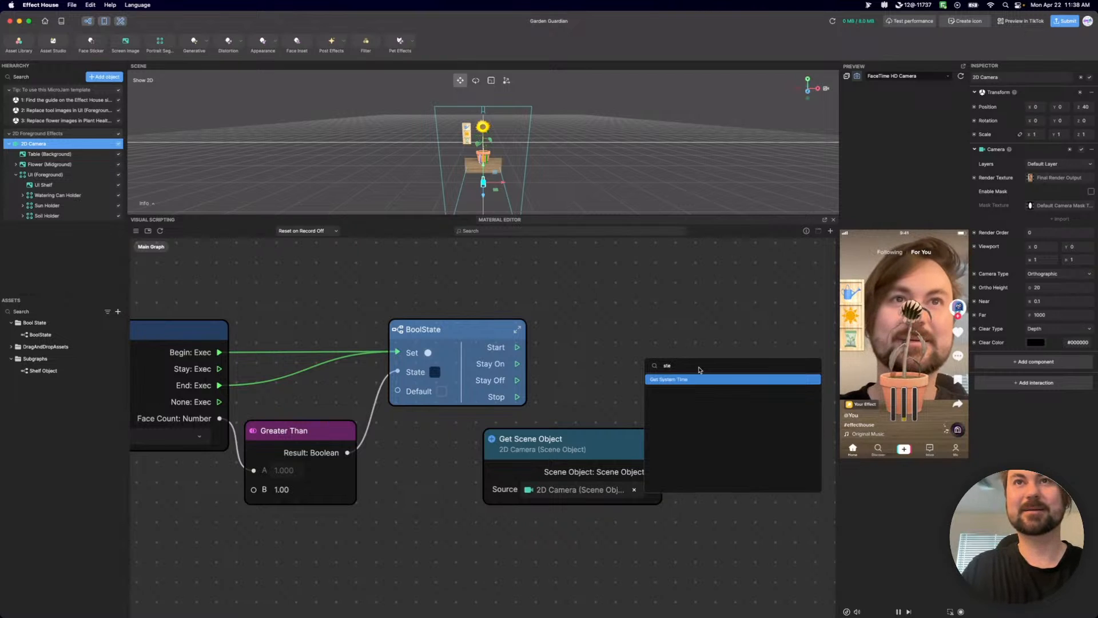
key("BackSpace")
key("BackSpace")
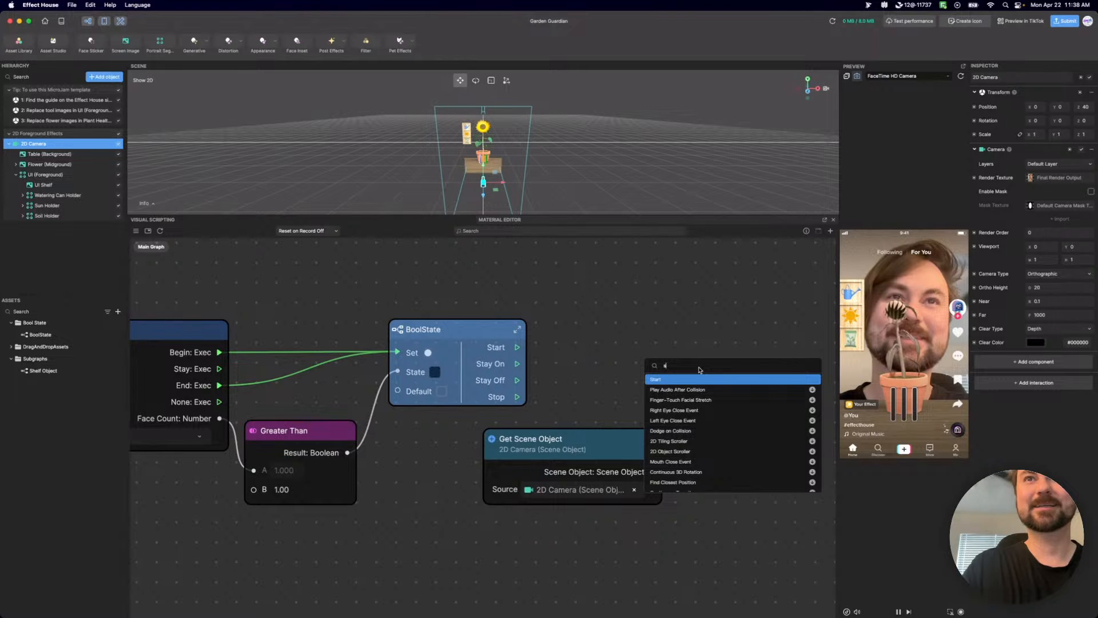
type("e")
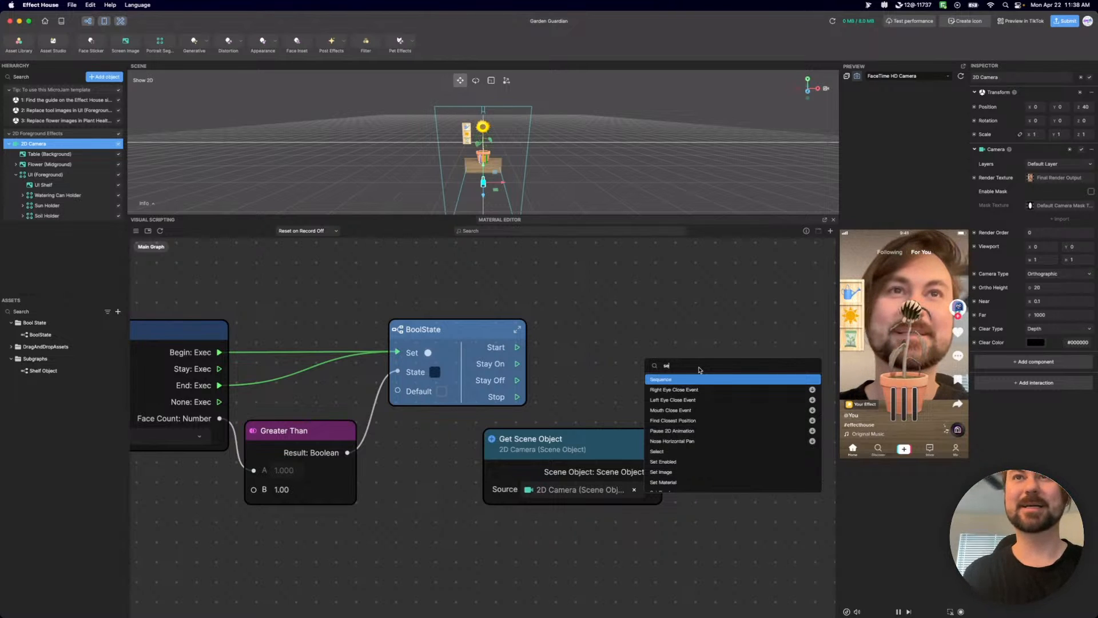
type("t")
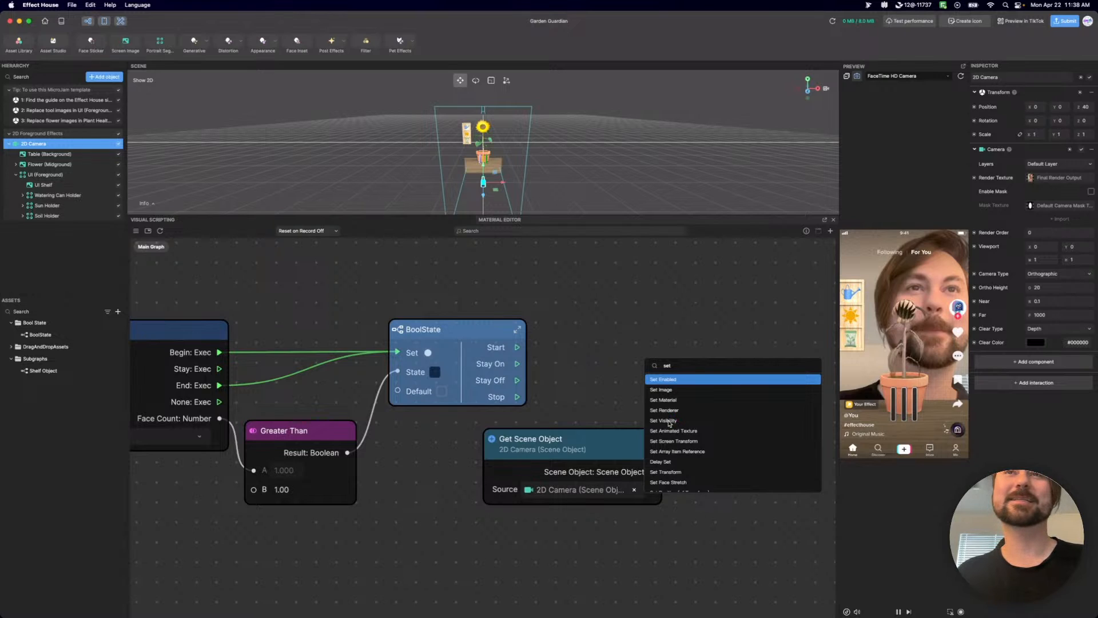
left_click(663, 420)
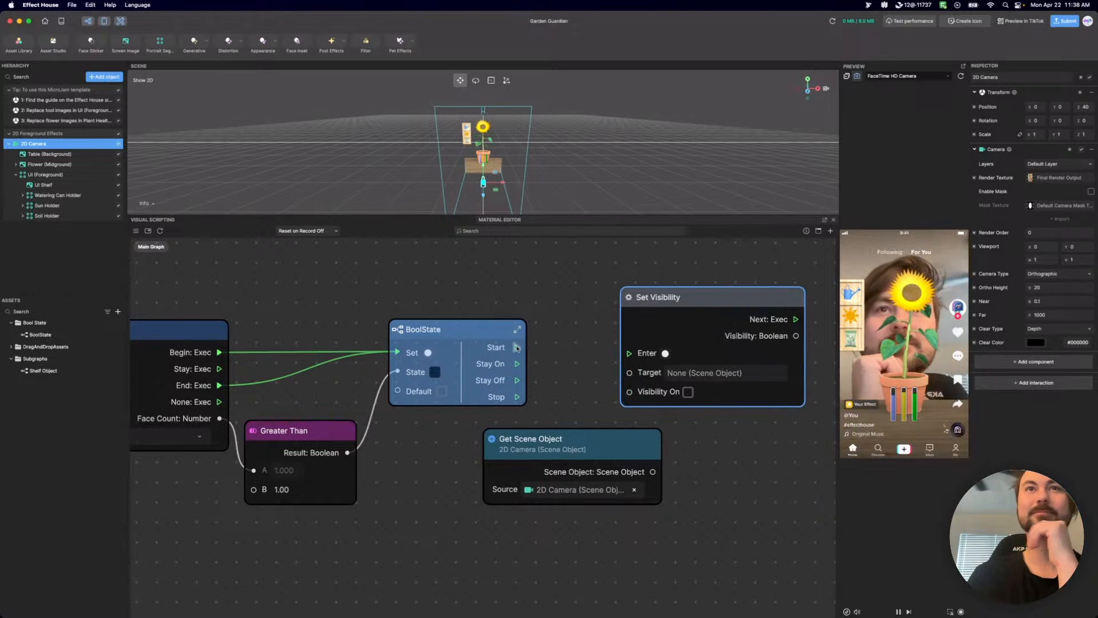
Connect BoolState's Start output to Set Visibility's Enter input and set the node's Target to 2D Camera.
left_click_drag(516, 347, 639, 354)
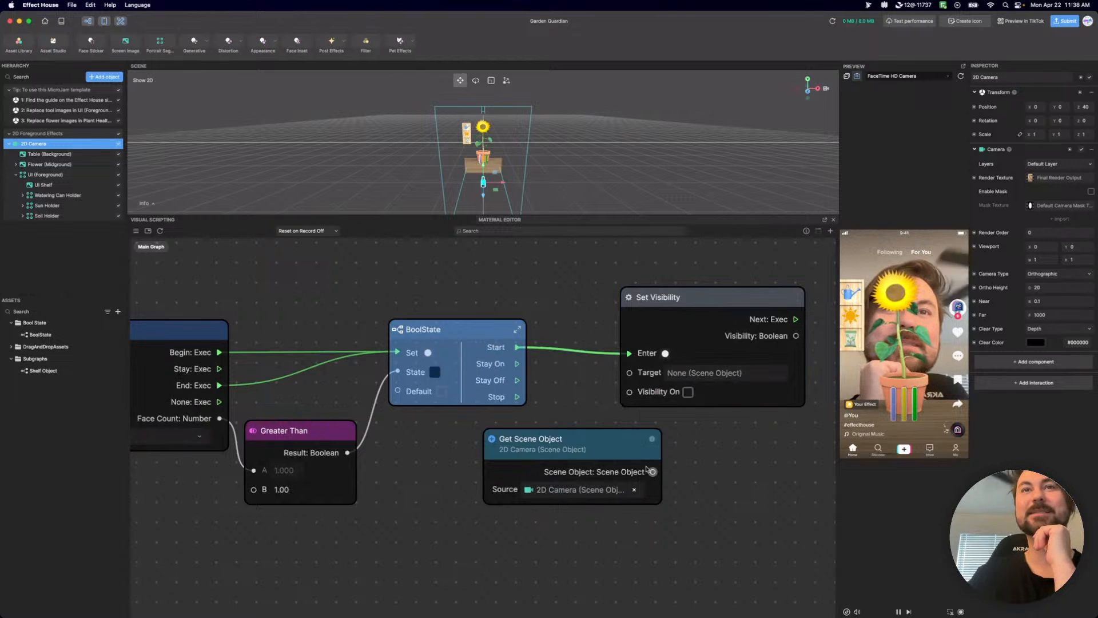
left_click(700, 373)
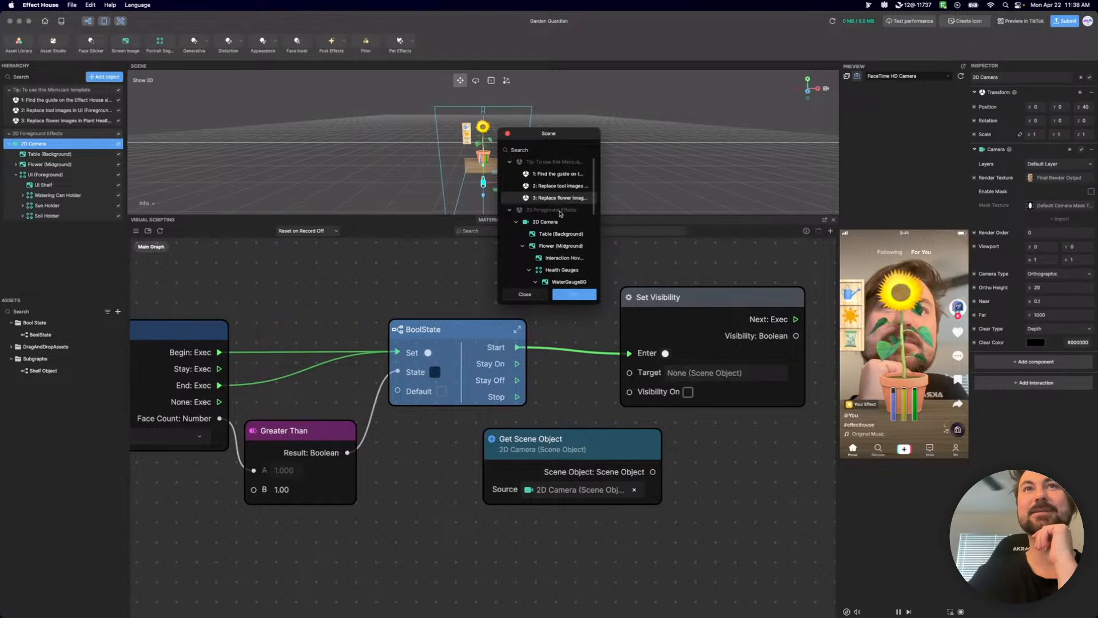
left_click(579, 296)
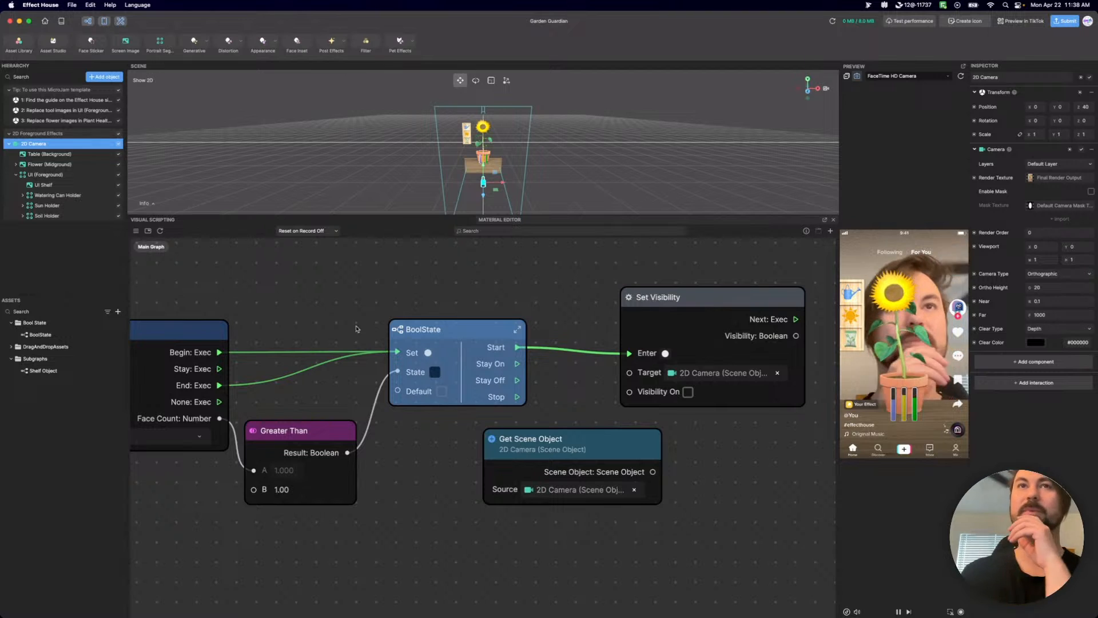
Nudge the Set Visibility node up level with BoolState's Start output and delete the unused Get Scene Object node.
left_click_drag(728, 300, 729, 295)
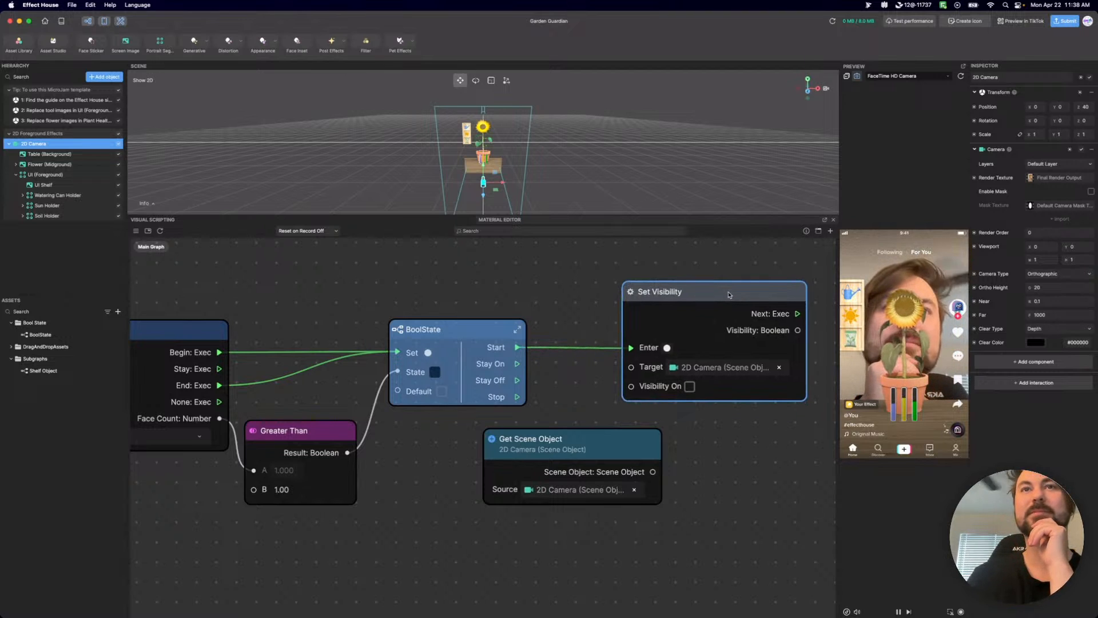
left_click_drag(638, 441, 600, 471)
key("BackSpace")
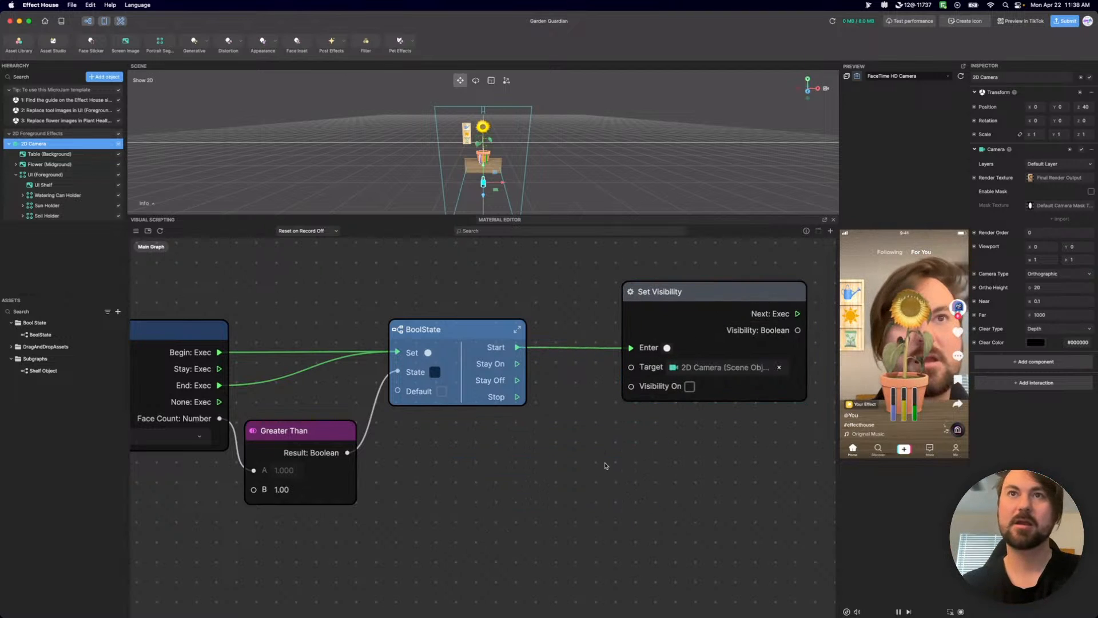
Duplicate Set Visibility below the original with Visibility On enabled, and connect BoolState's Stop output to the copy's Enter input.
left_click(726, 296)
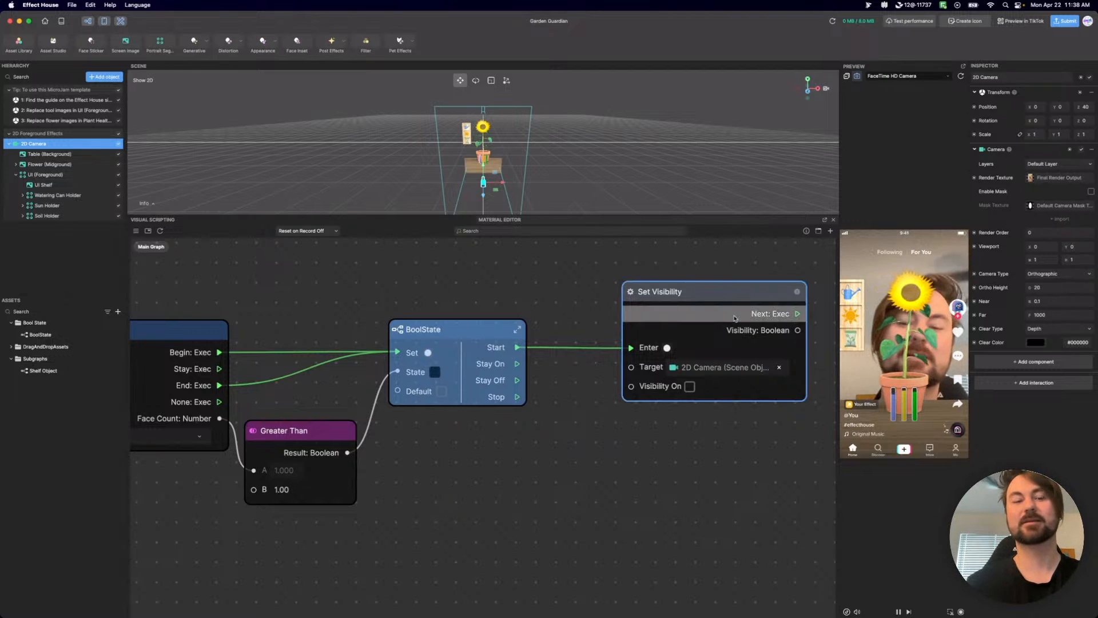
key("super+c")
key("super+v")
left_click_drag(755, 347, 635, 451)
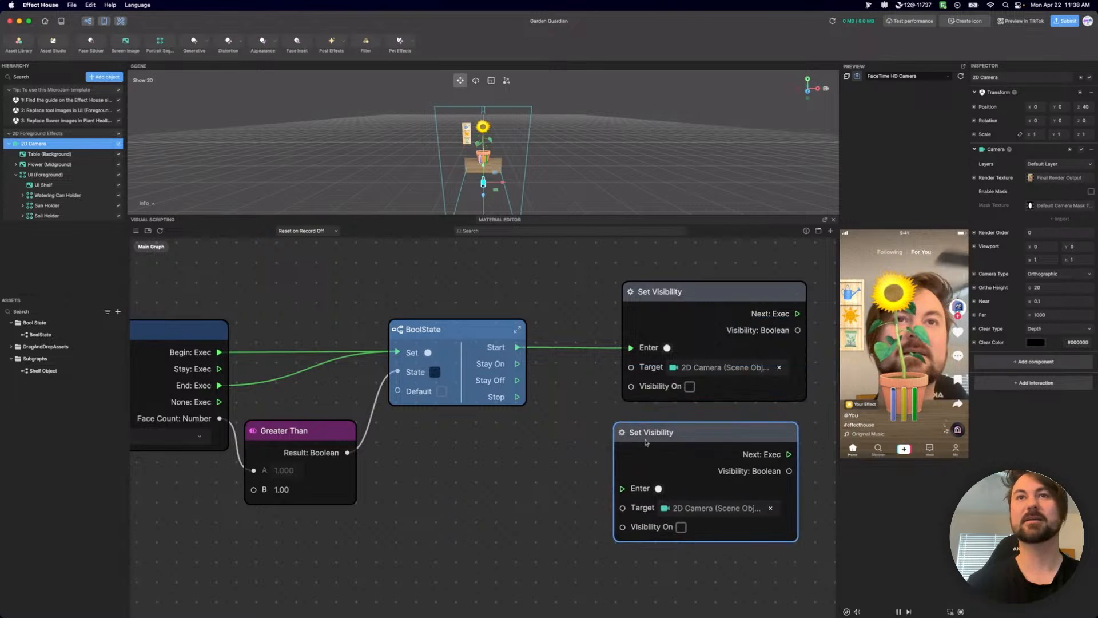
left_click(683, 526)
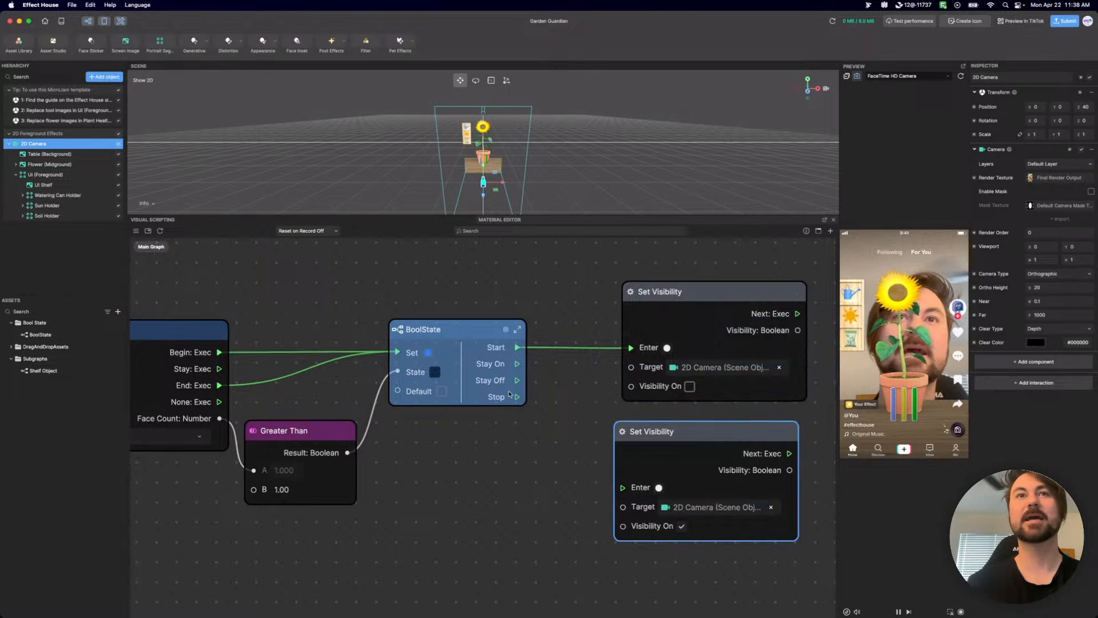
left_click_drag(518, 397, 623, 488)
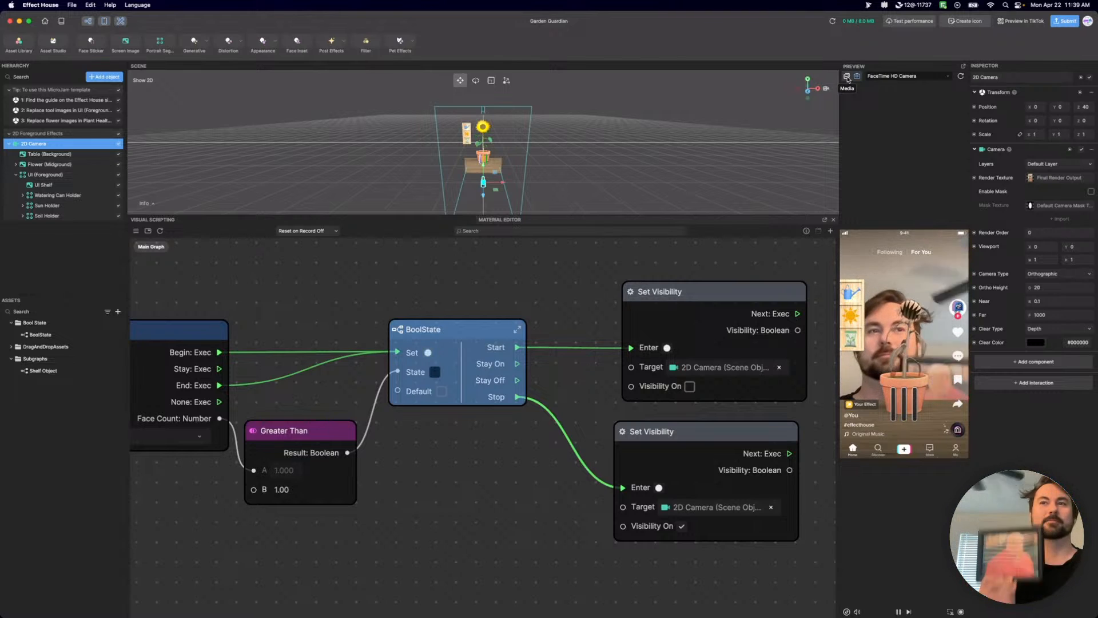
Restart the preview and switch its source from the live camera to the two-person sample video Idle (Group 2).
left_click(961, 76)
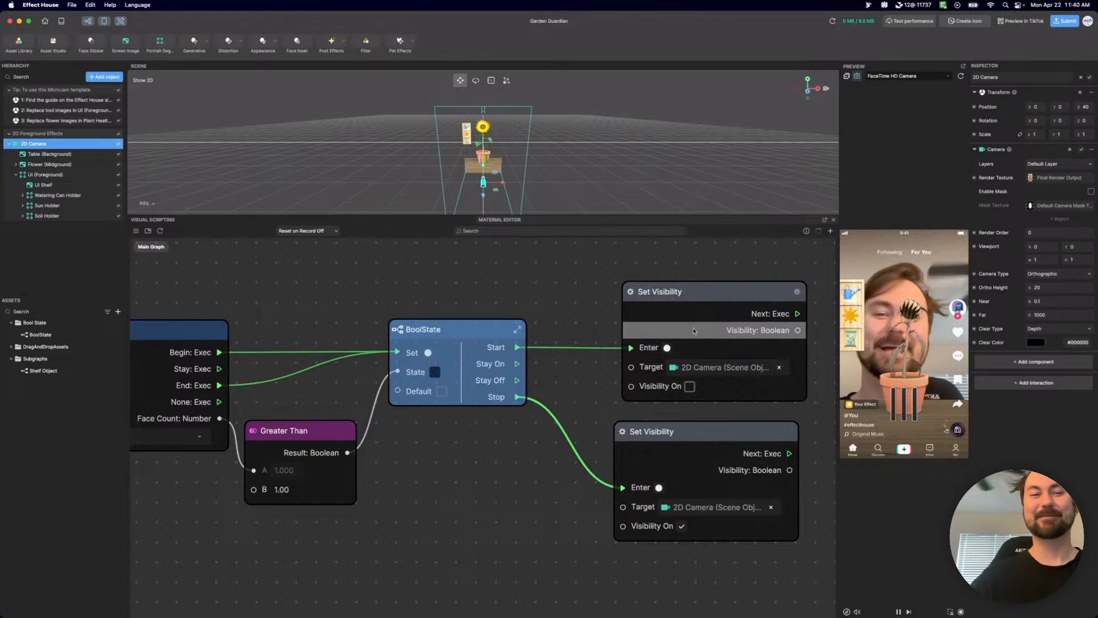
left_click(949, 77)
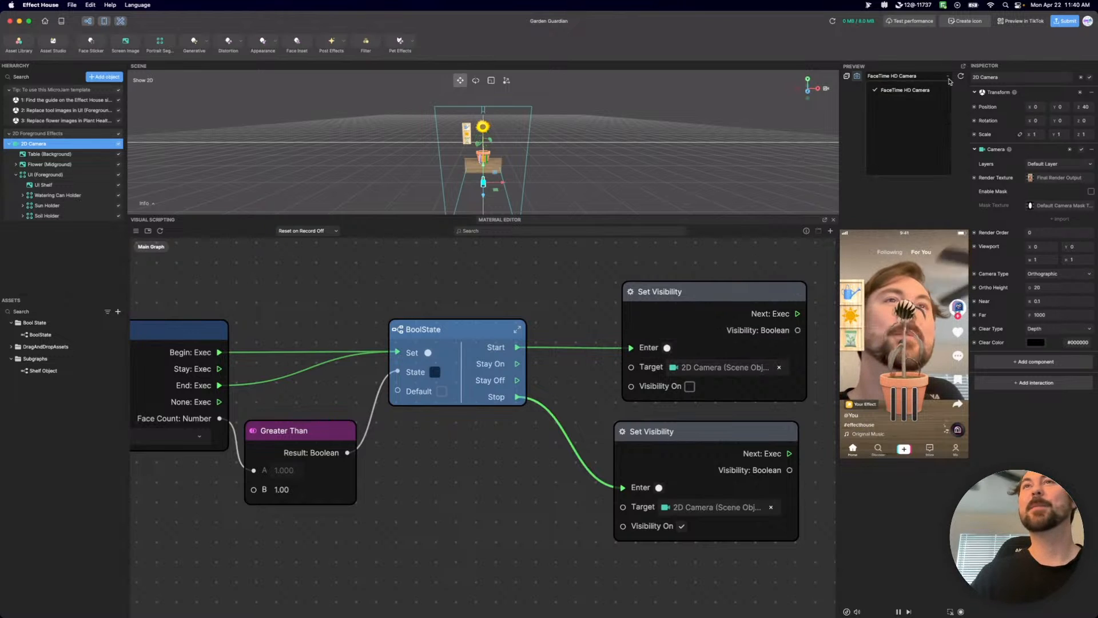
left_click(847, 76)
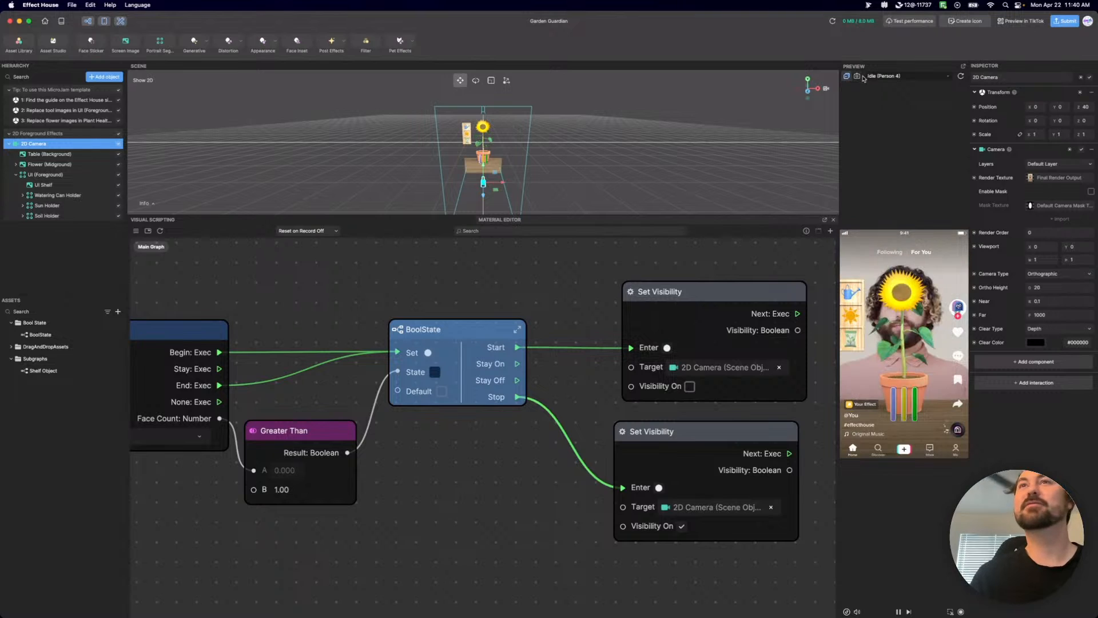
left_click(893, 76)
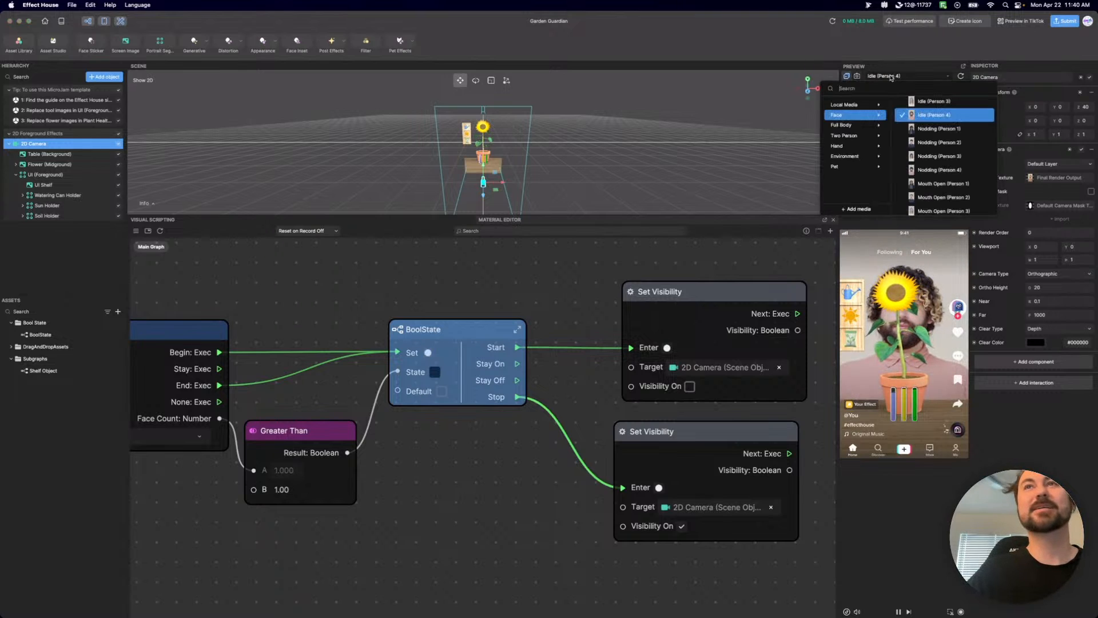
mouse_move(854, 138)
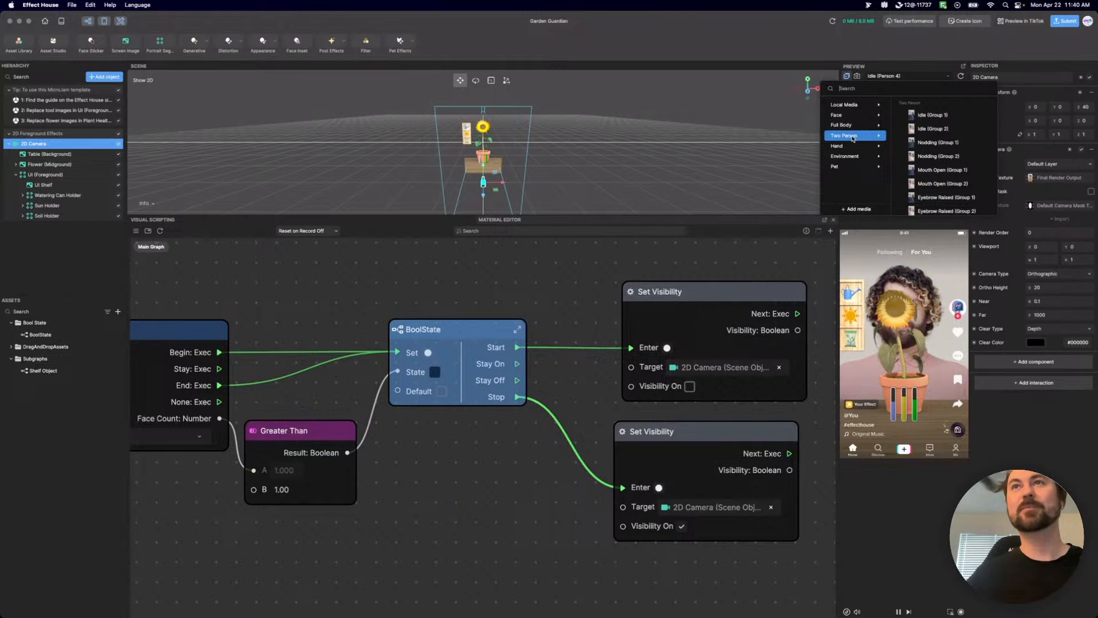
left_click(933, 128)
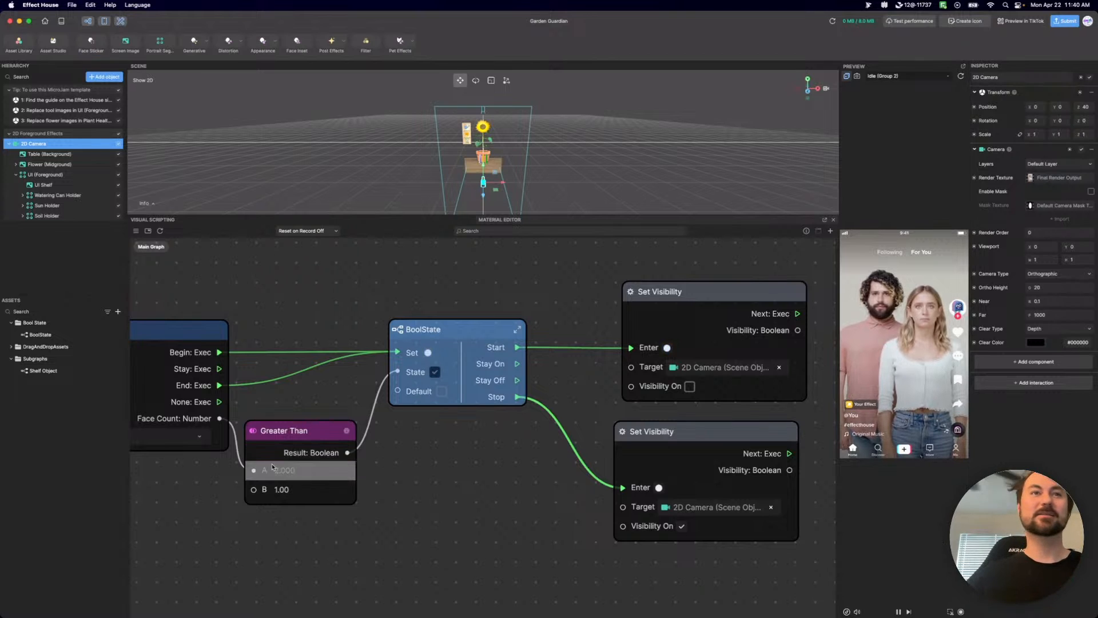
scroll(273, 467, "up", 3)
middle_click_drag(640, 395, 640, 465)
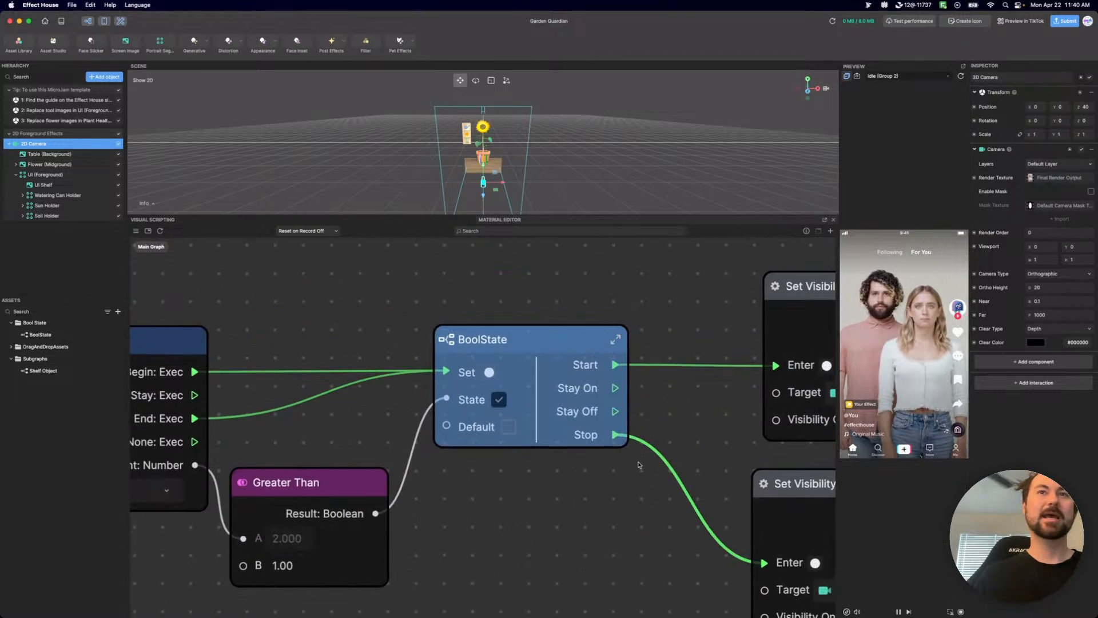
scroll(572, 464, "down", 3)
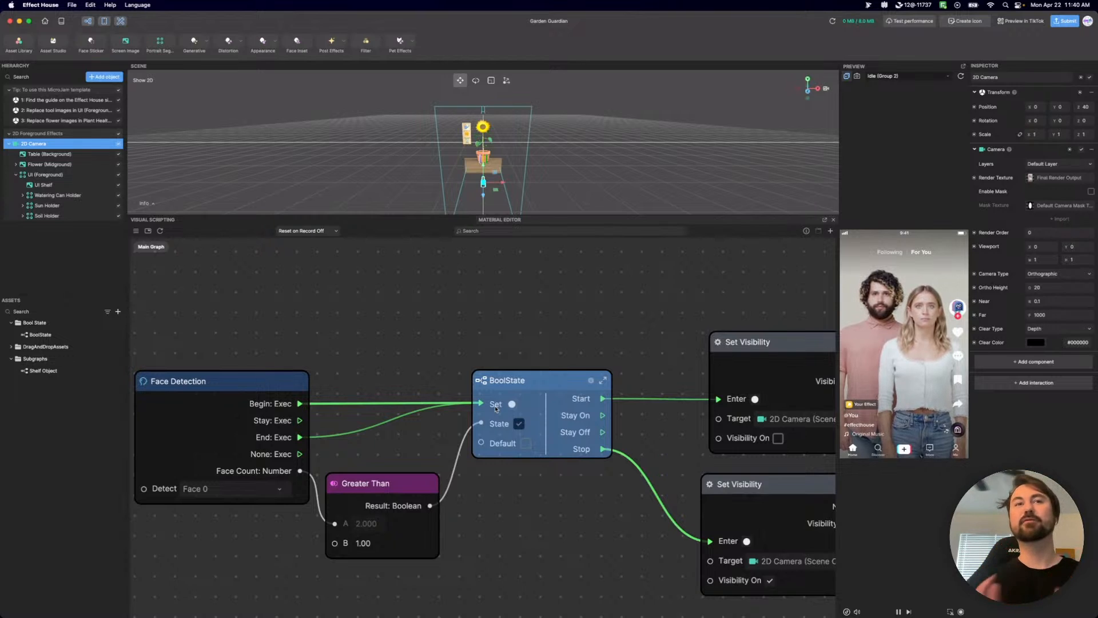
Tidy the face-count logic by nudging BoolState and moving Greater Than up closer to Face Detection's Face Count output.
mouse_move(518, 377)
left_mouse_down()
mouse_move(518, 362)
mouse_move(521, 379)
left_mouse_up()
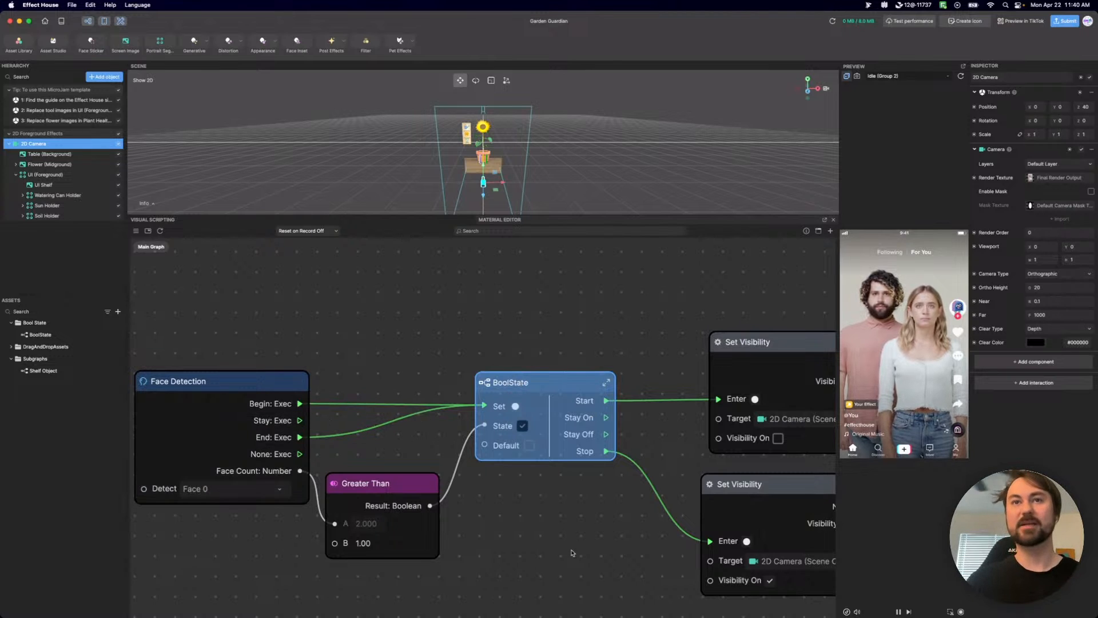
scroll(498, 435, "right", 3)
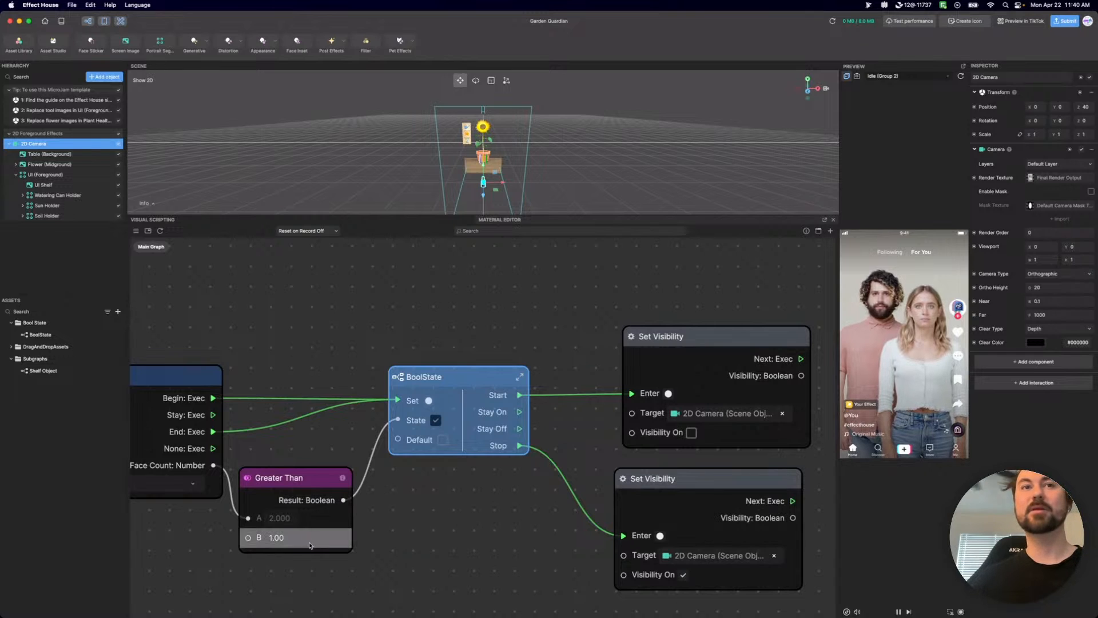
middle_click_drag(251, 348, 366, 320)
mouse_move(268, 355)
left_mouse_down()
mouse_move(274, 328)
mouse_move(260, 345)
left_mouse_up()
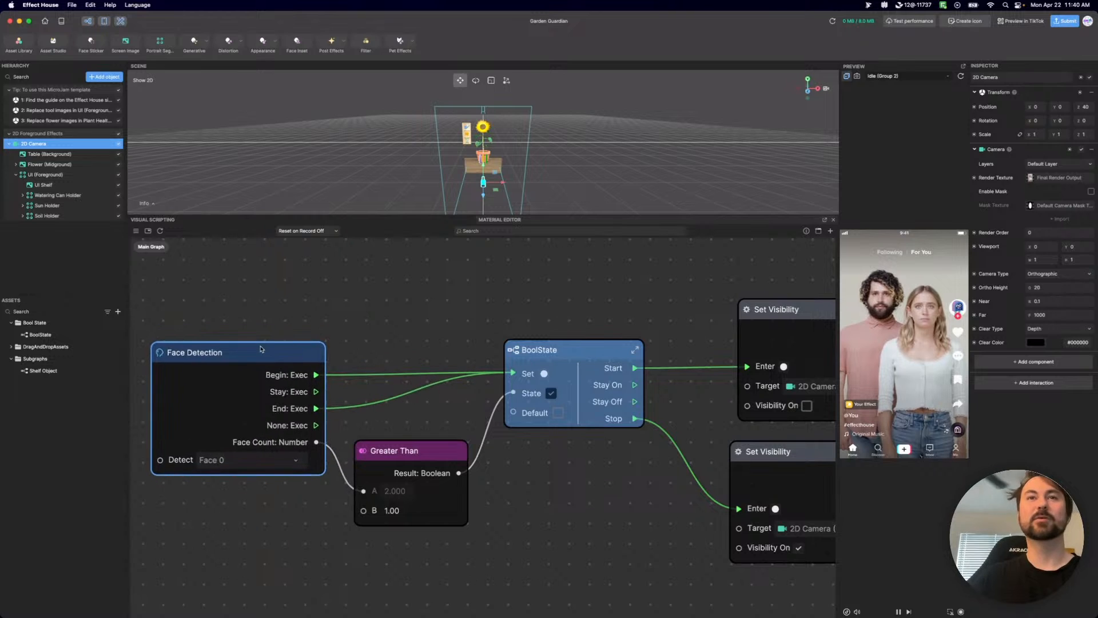
left_click(586, 531)
middle_click_drag(617, 512, 507, 493)
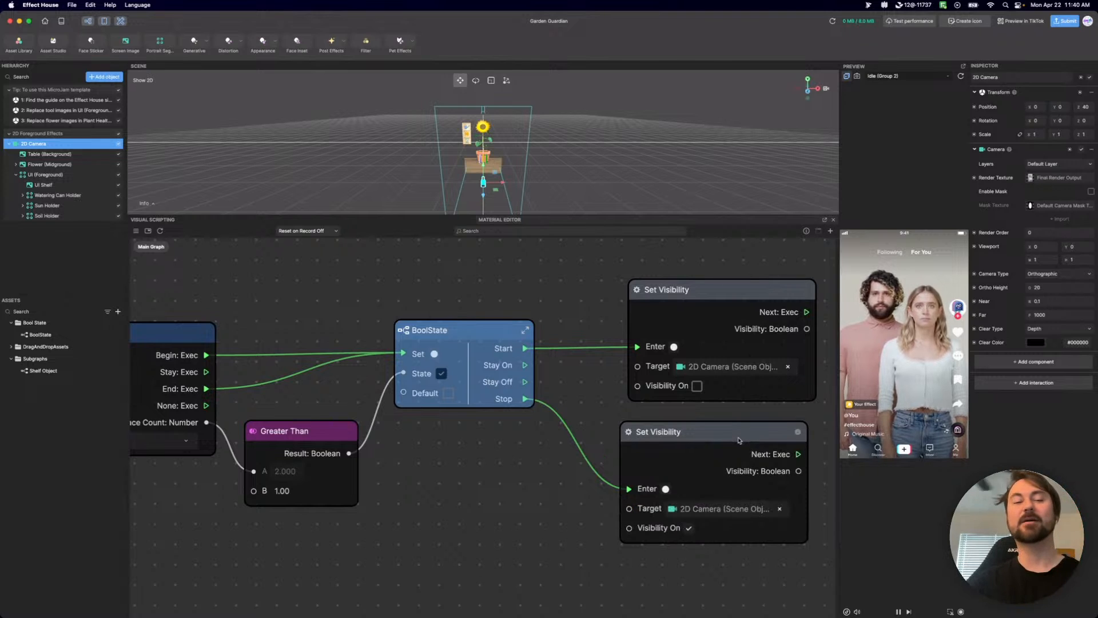
scroll(464, 478, "down", 3)
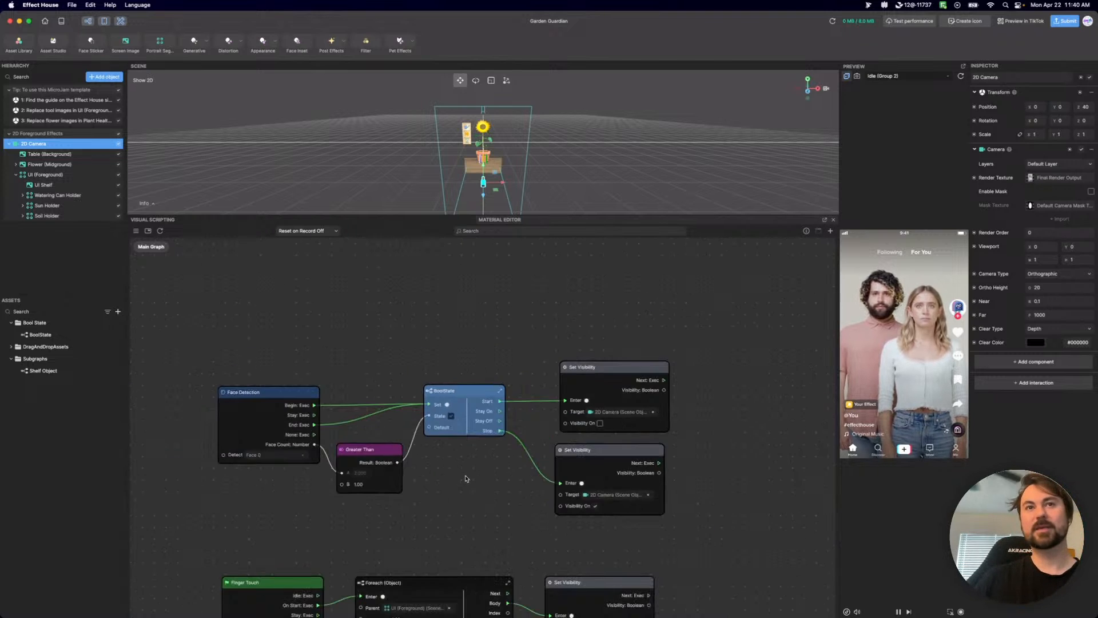
scroll(467, 478, "up", 3)
middle_click_drag(466, 469, 519, 480)
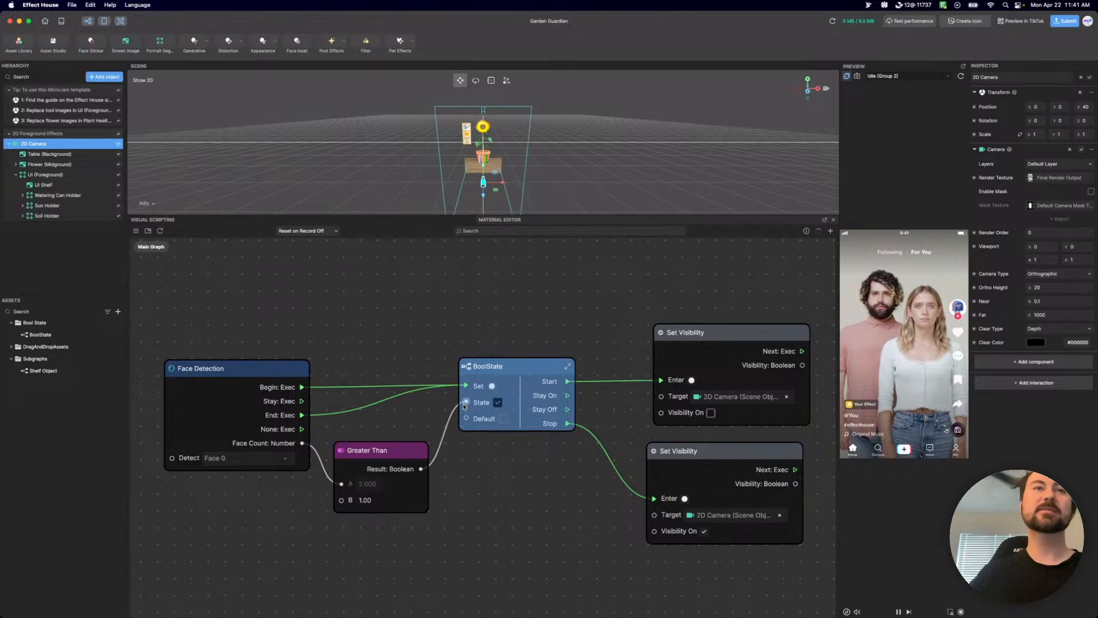
left_click_drag(412, 459, 409, 435)
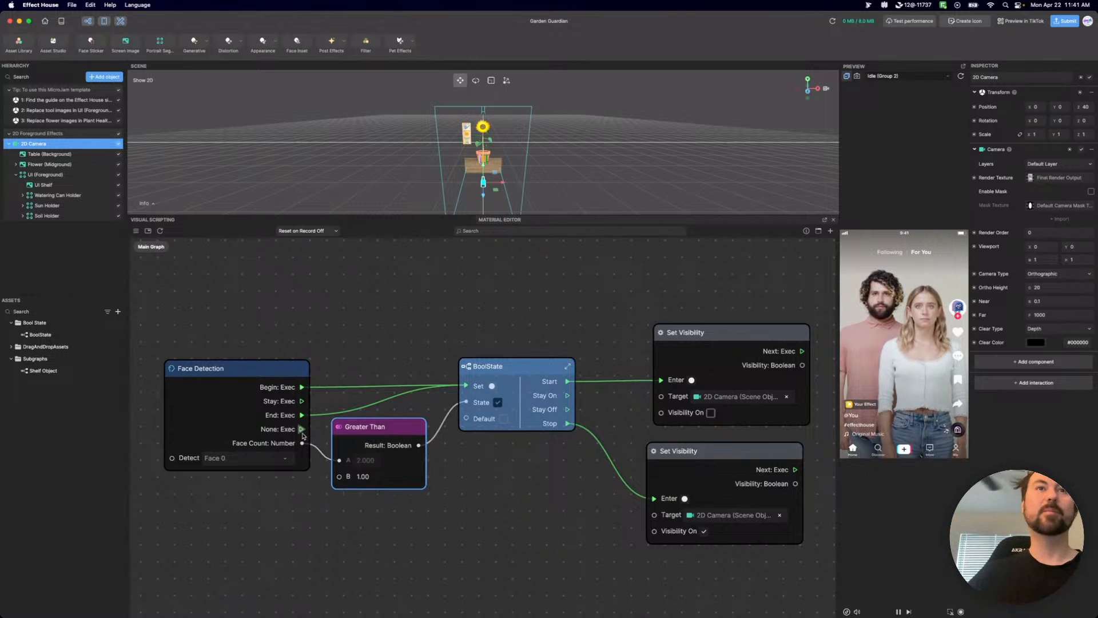
Examine BoolState's Set and State inputs and how its Start and Stop outputs feed the two Set Visibility nodes.
scroll(466, 405, "up", 5)
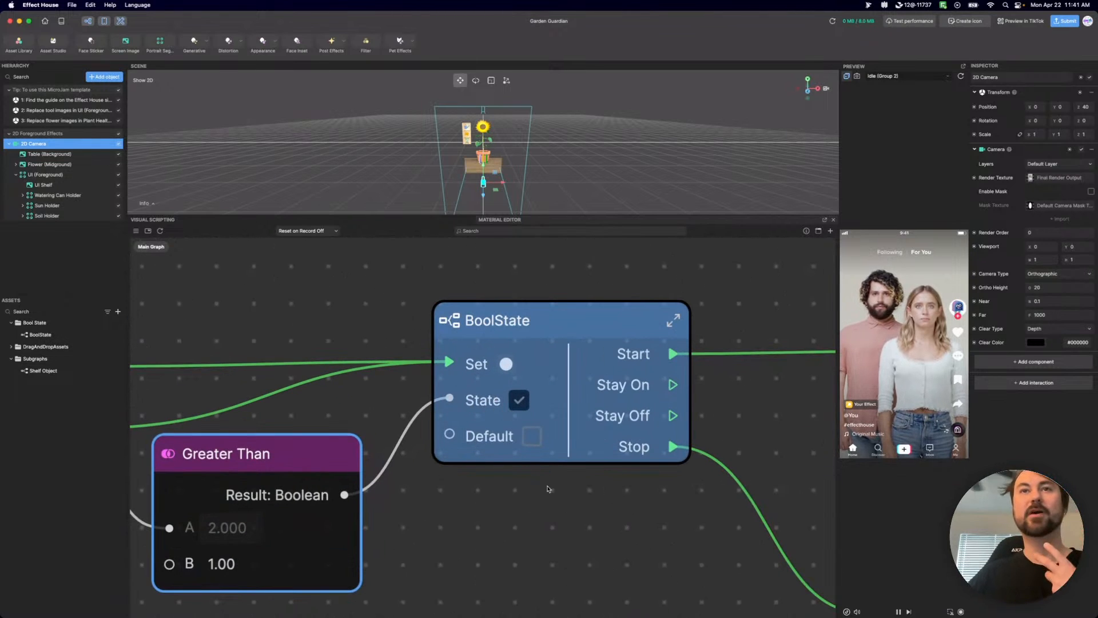
middle_click_drag(545, 505, 296, 556)
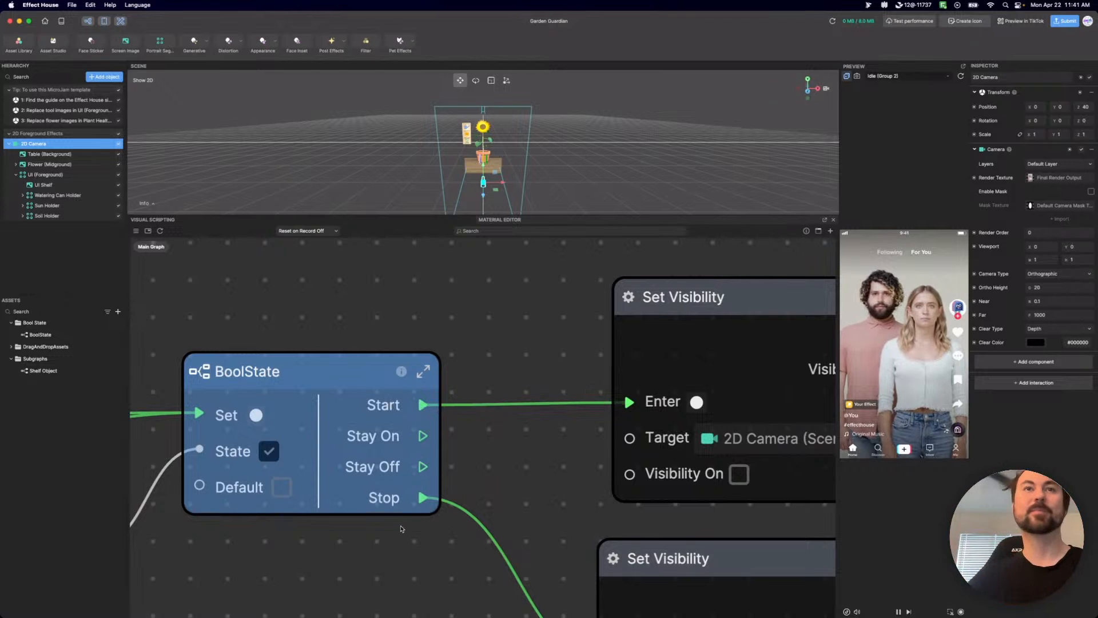
scroll(376, 484, "down", 2)
scroll(376, 484, "down", 5)
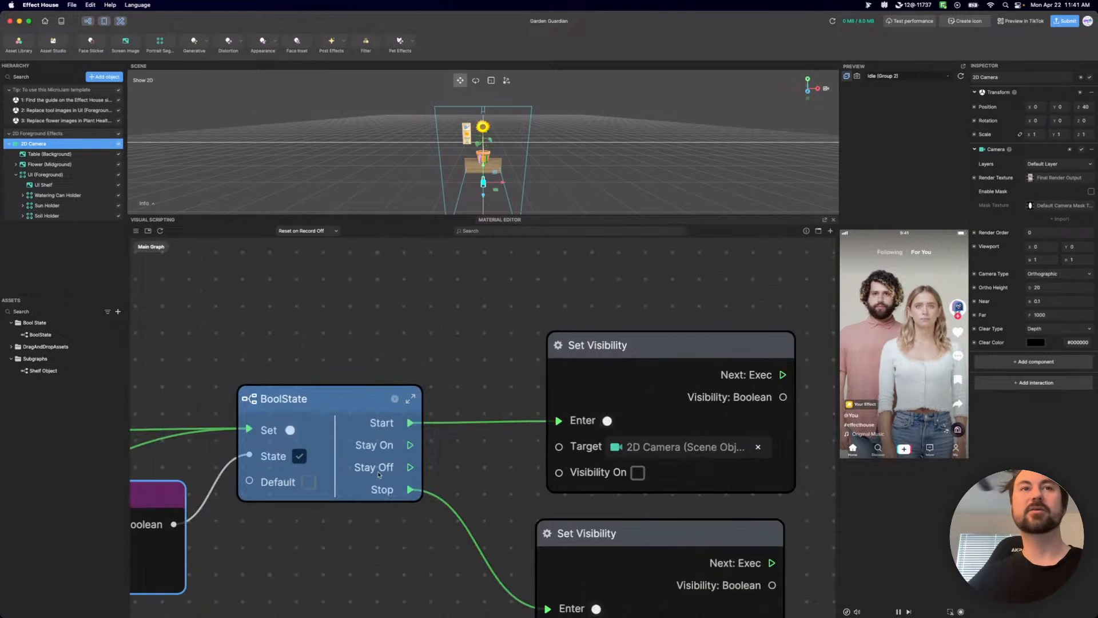
middle_click_drag(468, 496, 532, 492)
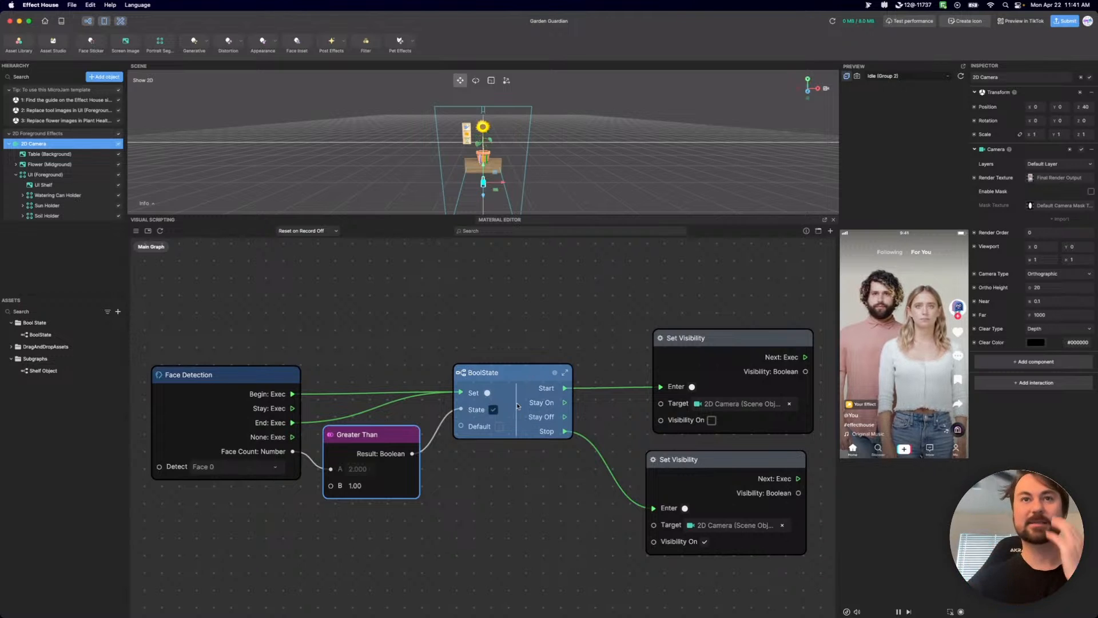
left_click_drag(518, 382, 521, 382)
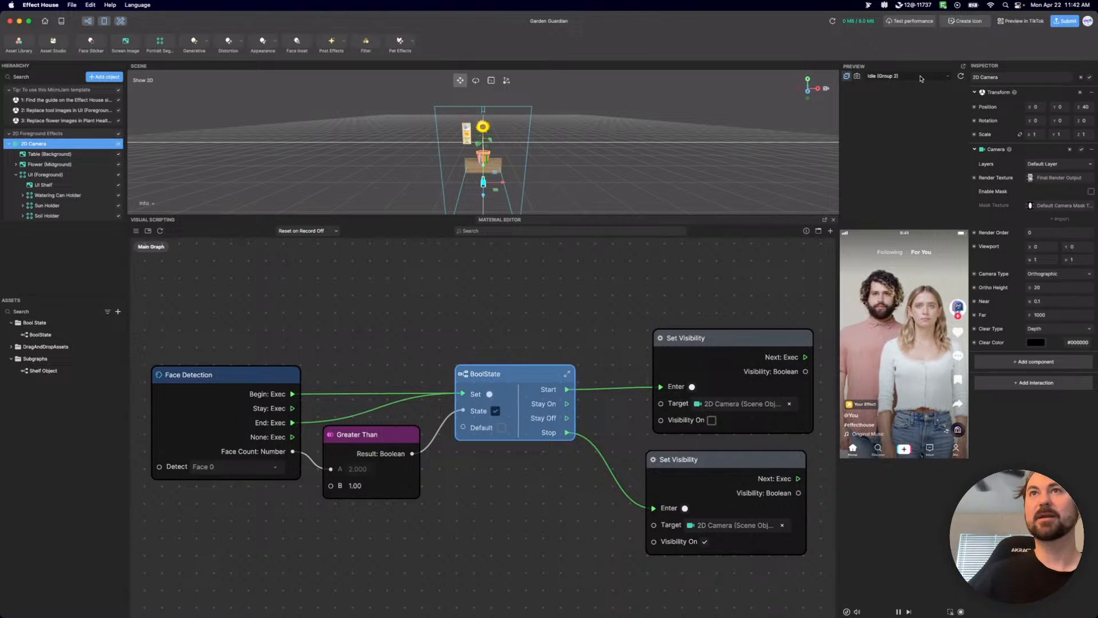
Switch the preview source to the live FaceTime HD Camera.
left_click(857, 77)
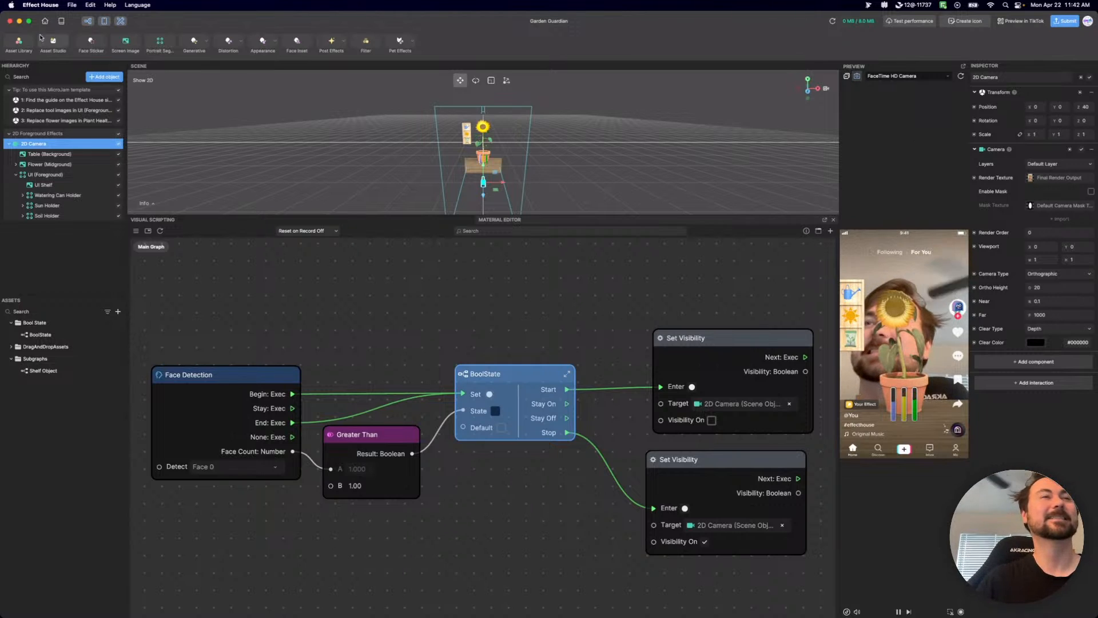
Close the Garden Guardian project without saving it and start opening another project from the home screen.
left_click(72, 6)
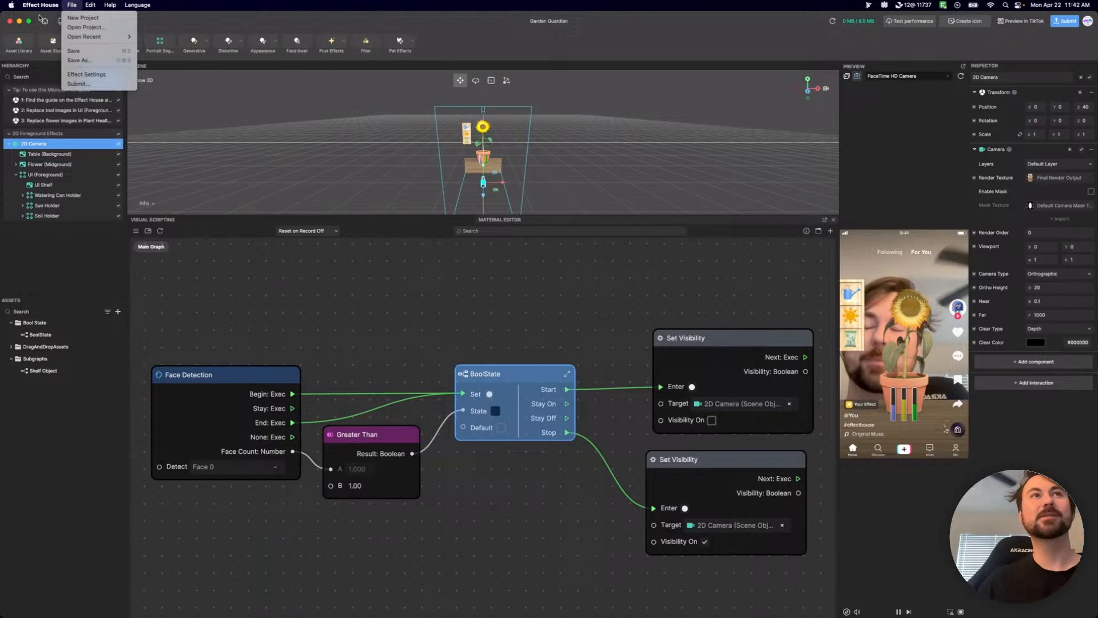
mouse_move(73, 6)
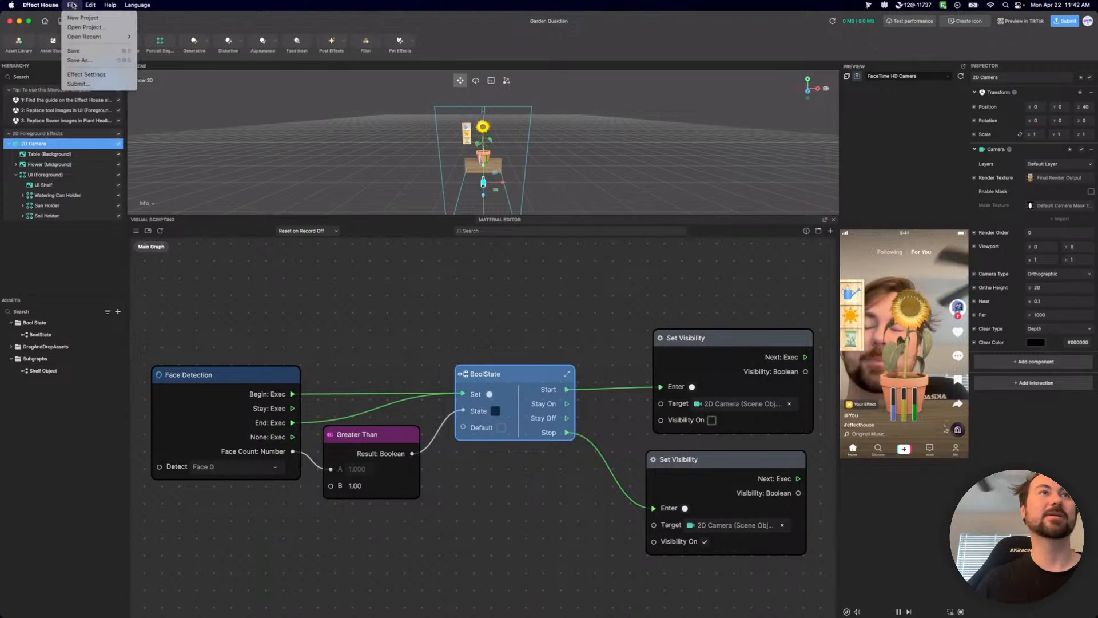
left_click(44, 21)
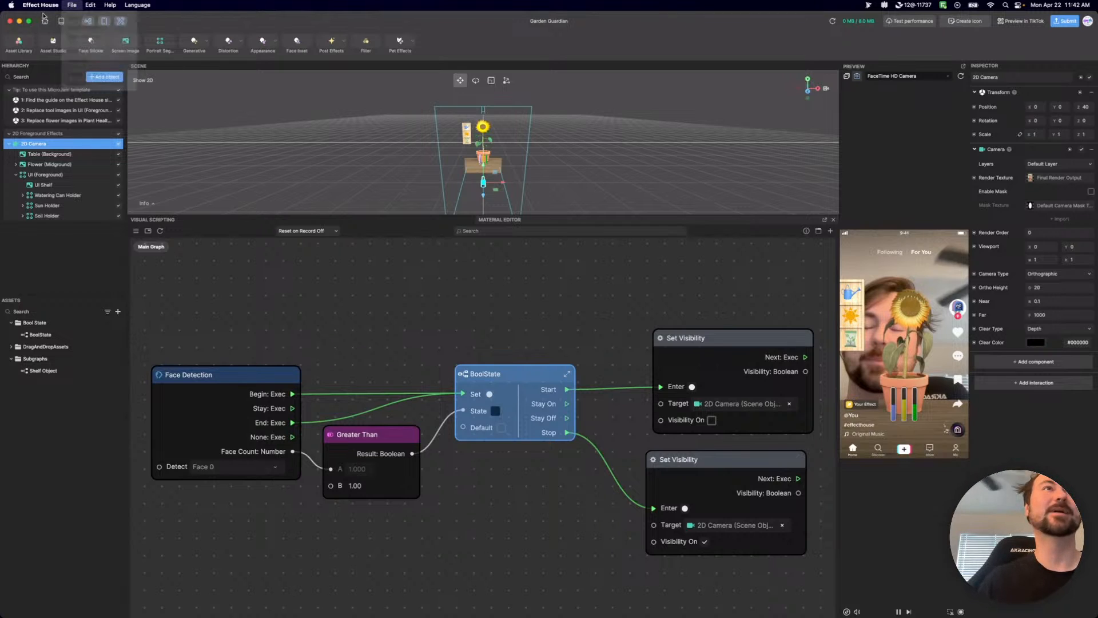
left_click(45, 22)
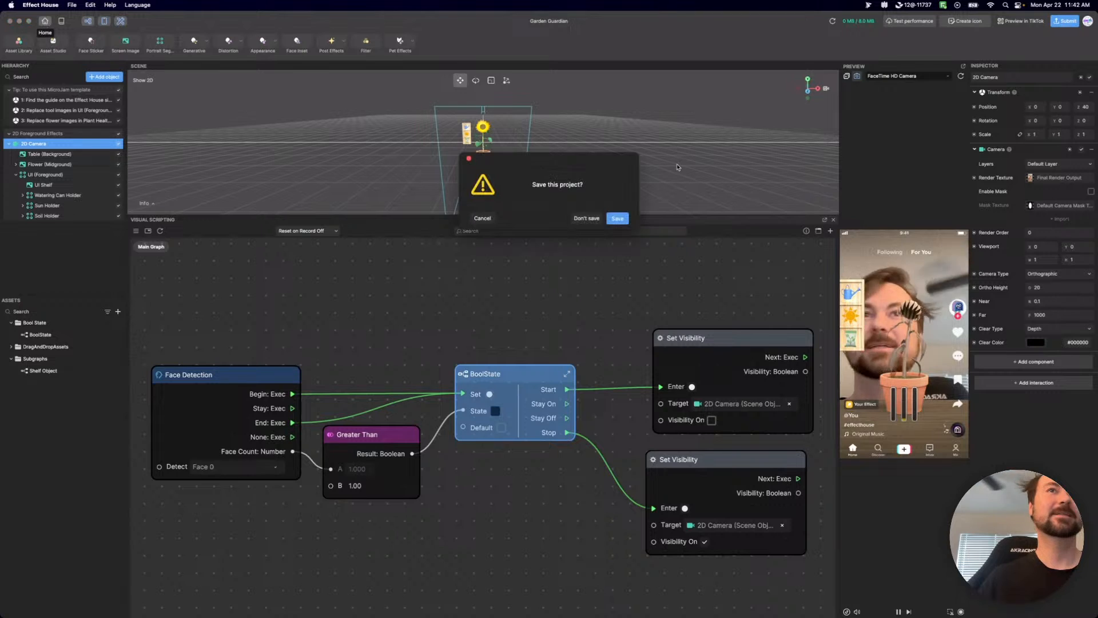
left_click(586, 218)
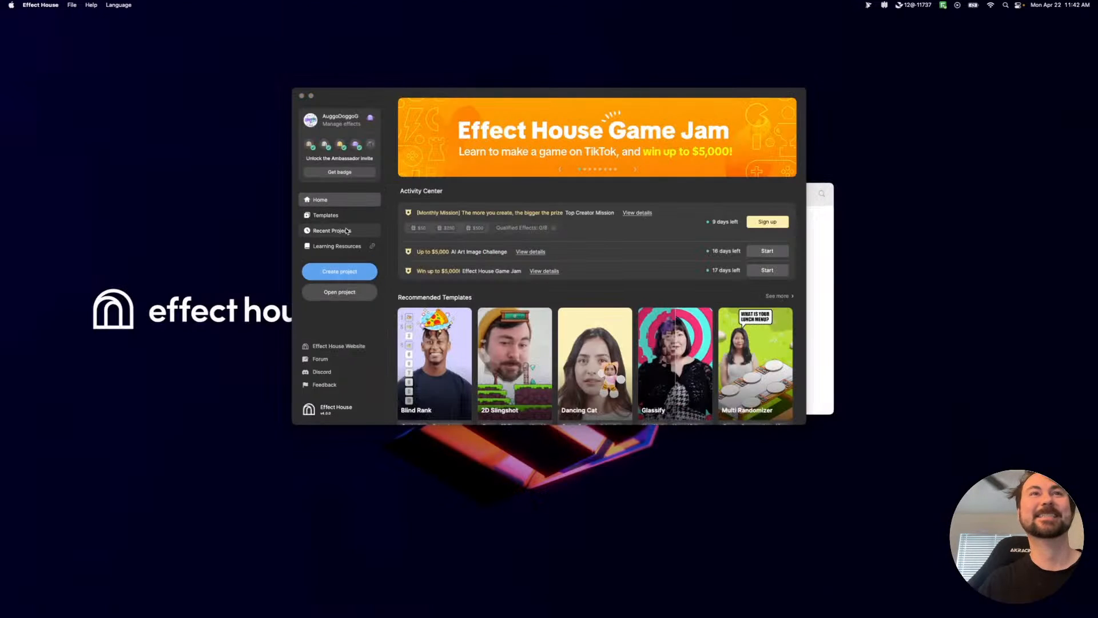
left_click(352, 295)
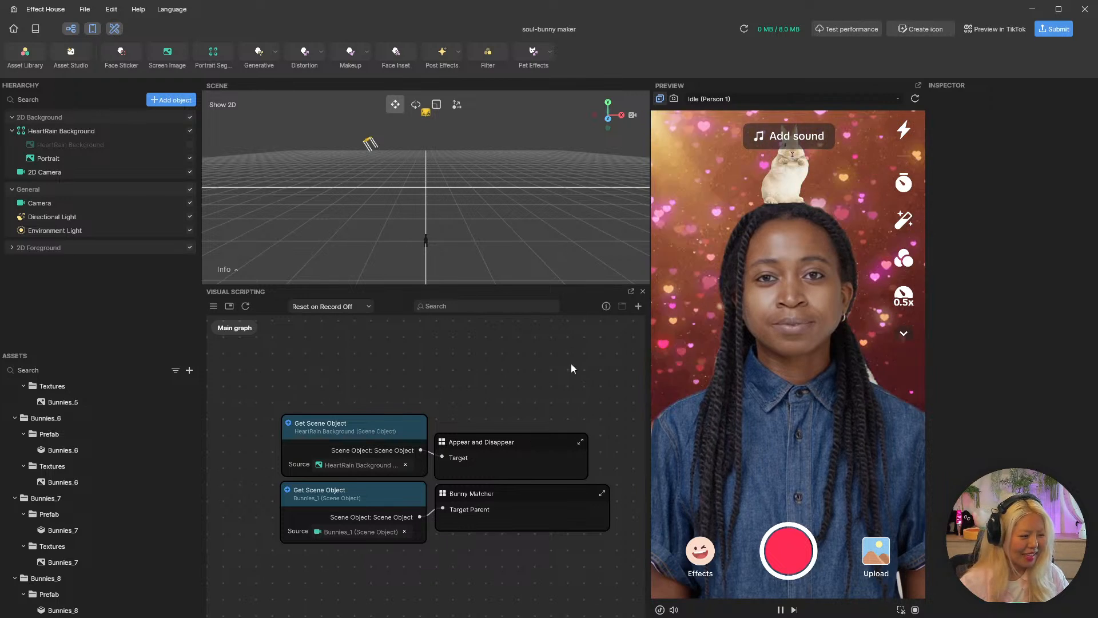
Open the Appear and Disappear subgraph and move its Output node clear of the Tap Screen to Delay Show/Hide Object node.
scroll(452, 429, "up", 5)
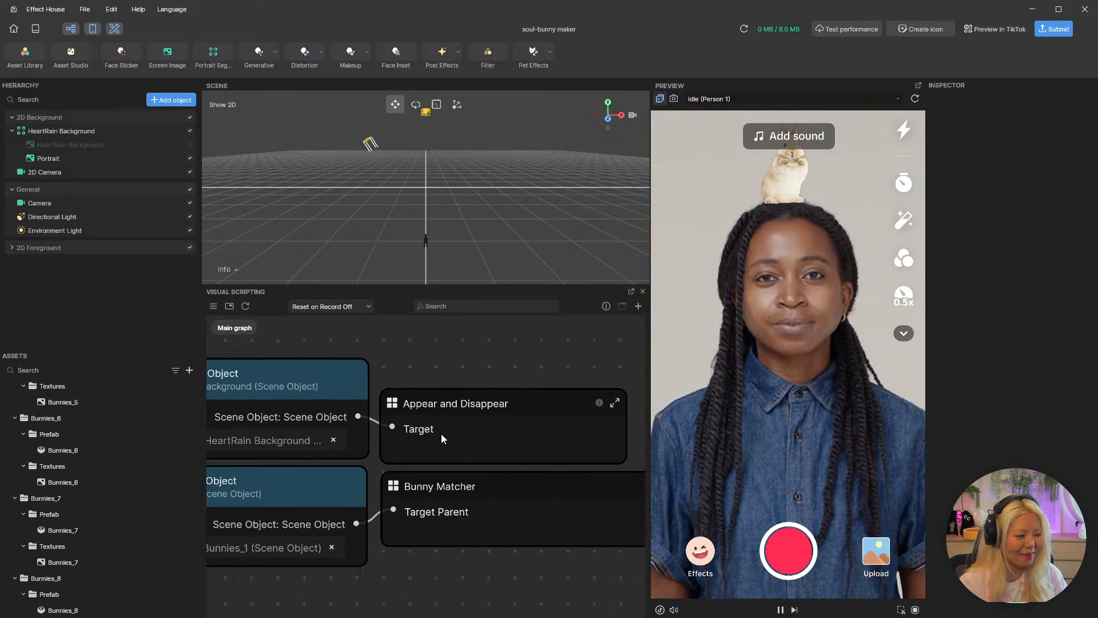
left_click(615, 403)
left_click_drag(303, 434, 213, 385)
middle_click_drag(265, 554, 405, 478)
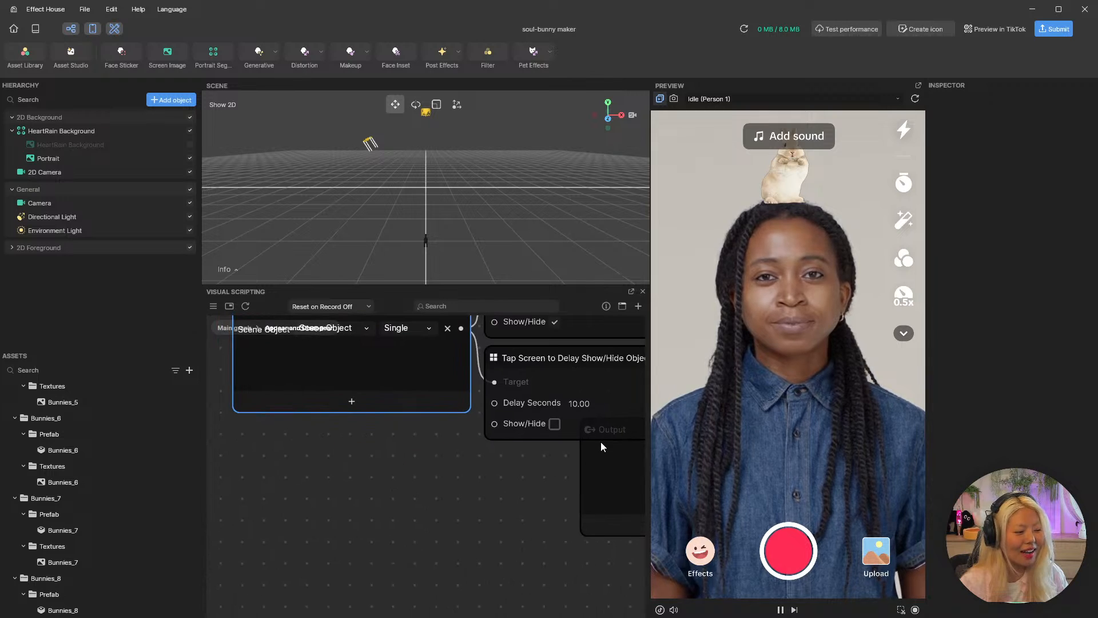
scroll(458, 525, "down", 1)
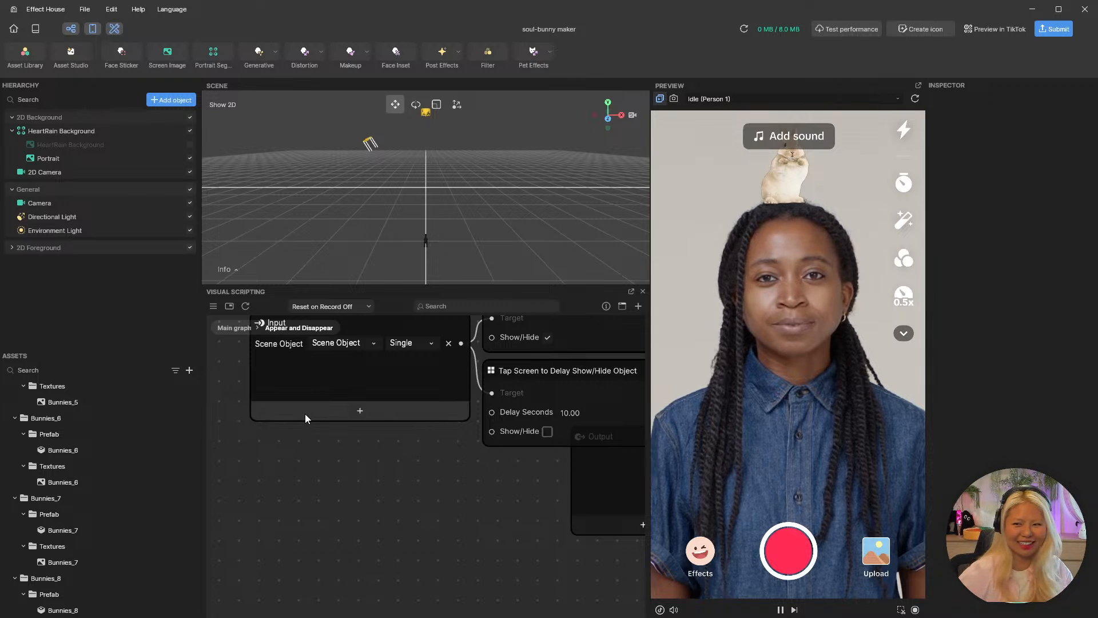
scroll(514, 527, "down", 2)
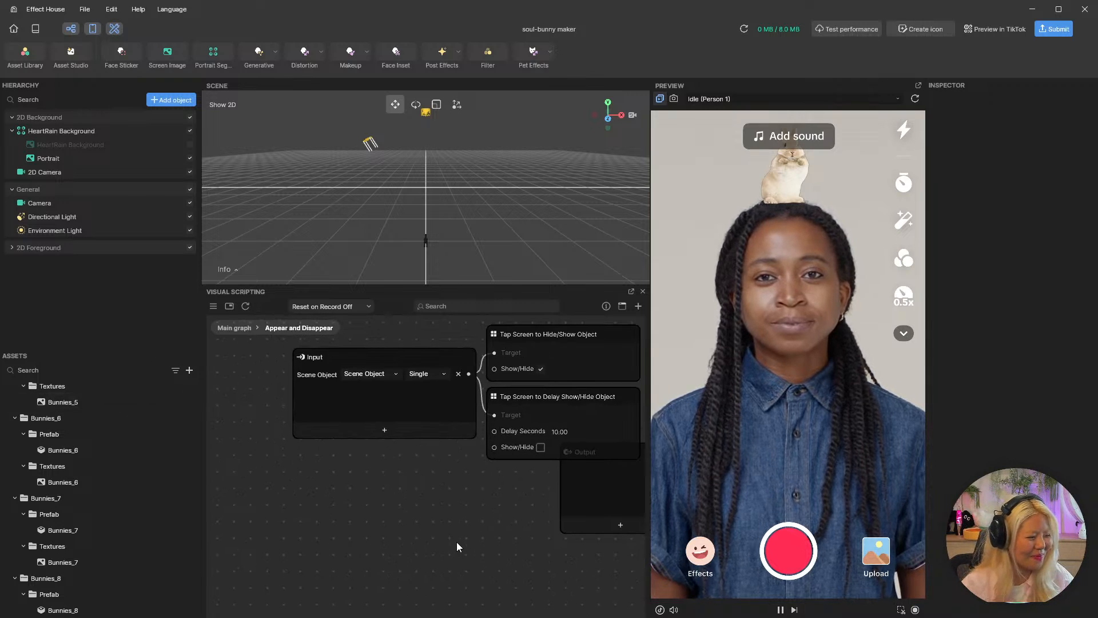
middle_click_drag(456, 540, 372, 559)
left_click_drag(558, 483, 657, 426)
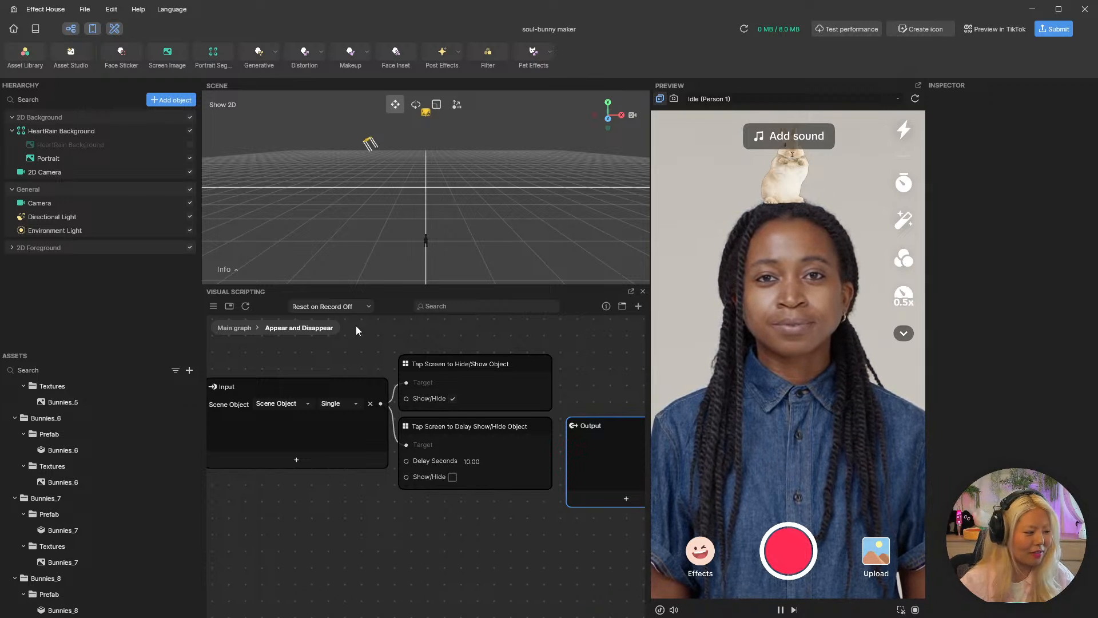
Return to the main graph to view the Appear and Disappear node with its source object, and reopen that subgraph.
left_click(245, 329)
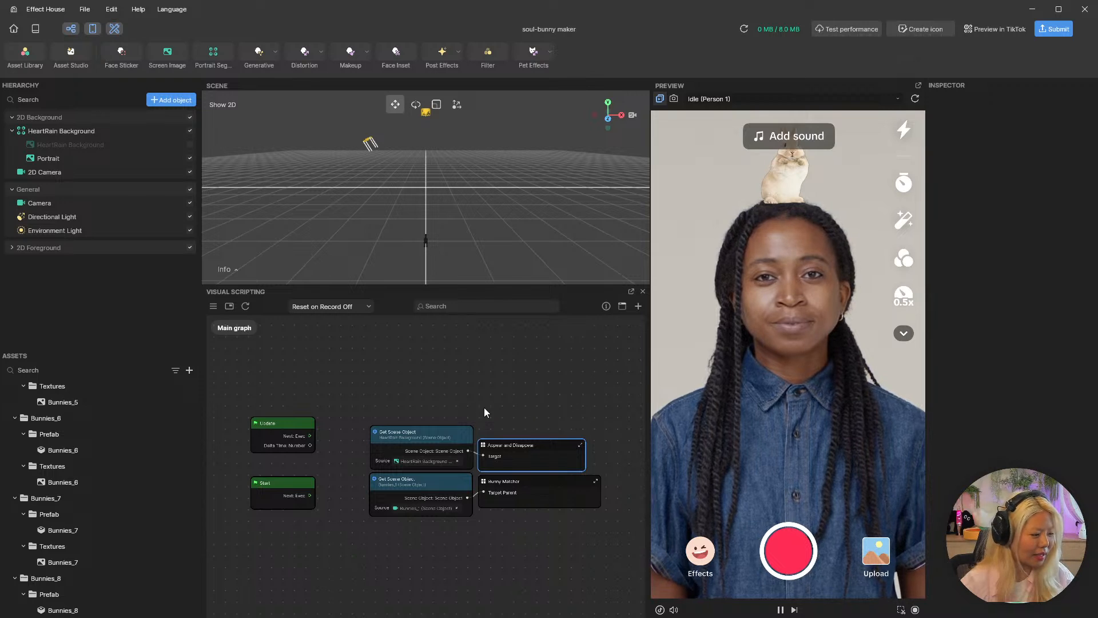
scroll(518, 411, "up", 5)
mouse_move(490, 473)
left_mouse_down()
mouse_move(499, 399)
mouse_move(500, 466)
left_mouse_up()
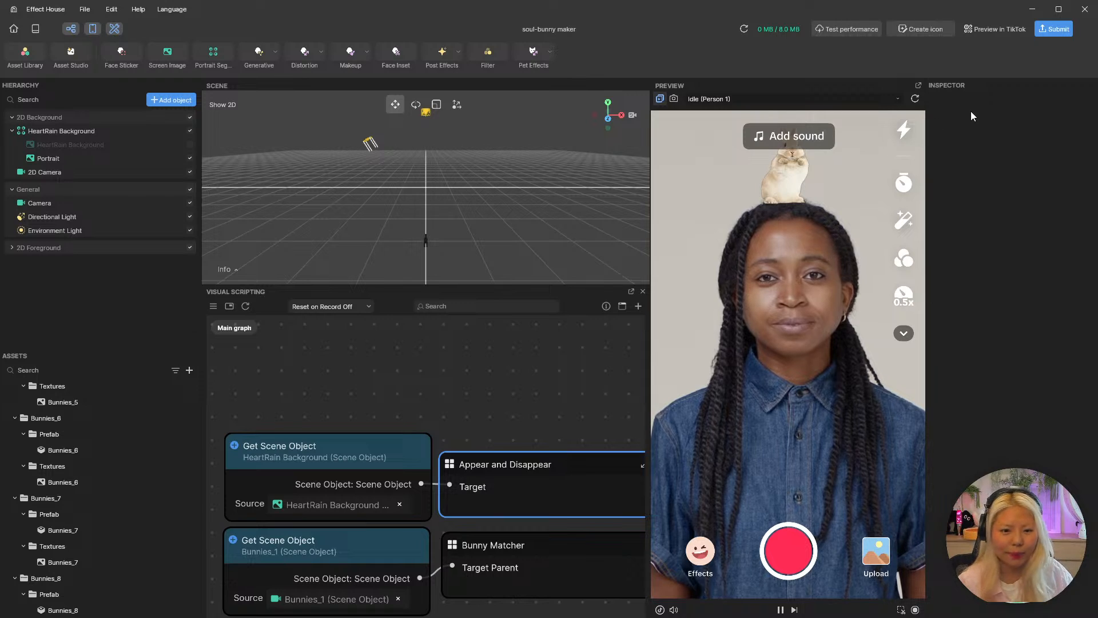
double_click(591, 462)
scroll(489, 414, "up", 1)
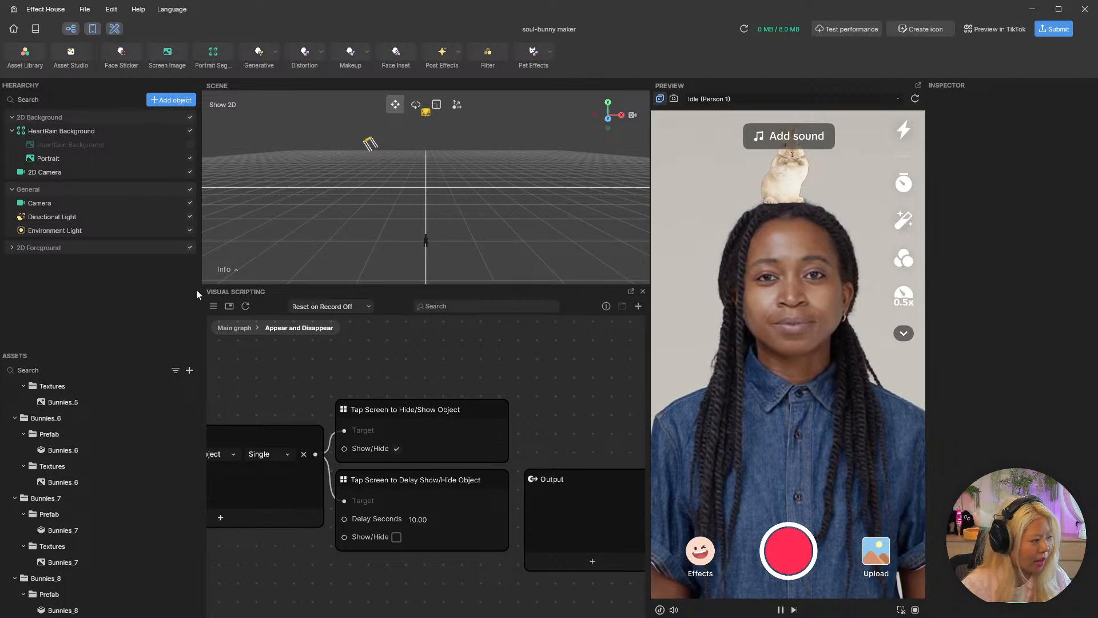
Select the parent HeartRain Background object and browse the Screen Touch interactions that can be added to it.
left_click(61, 163)
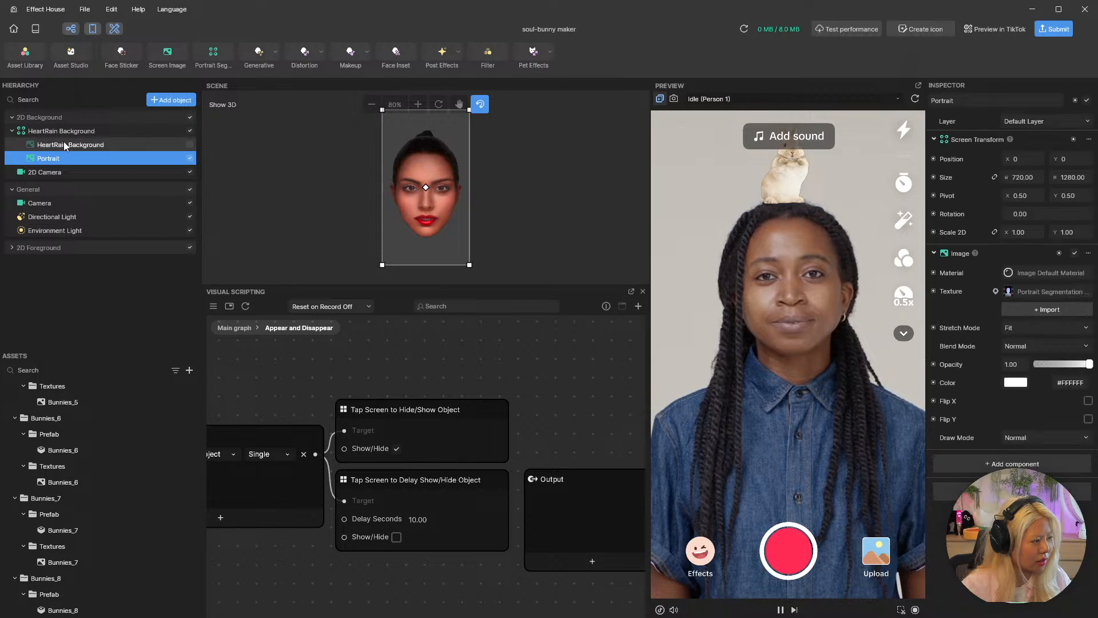
left_click(40, 132)
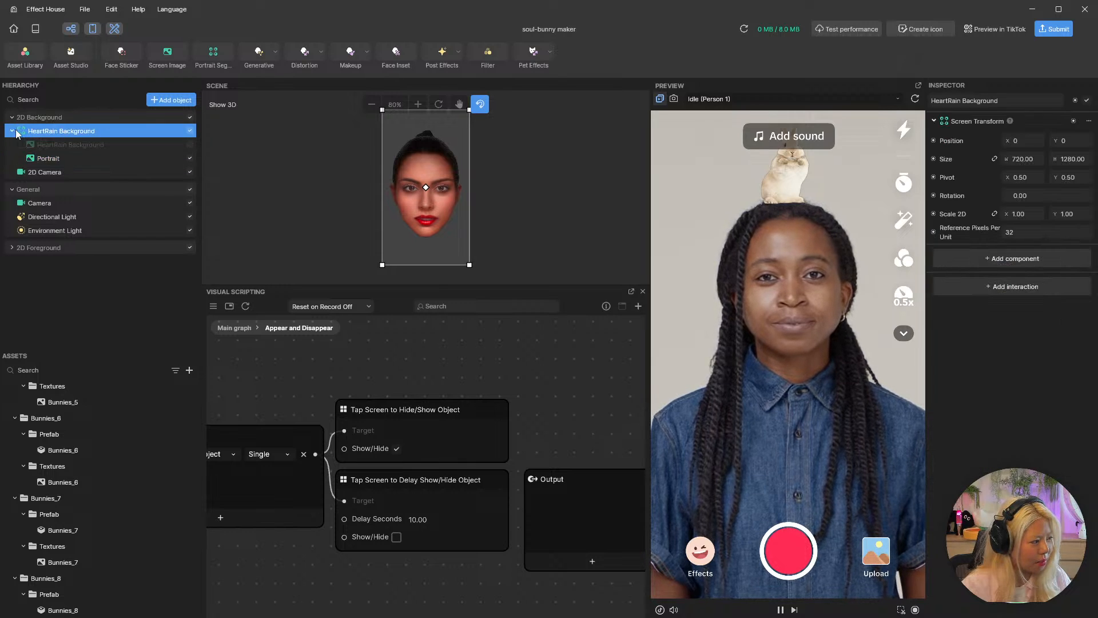
left_click(1042, 288)
mouse_move(891, 355)
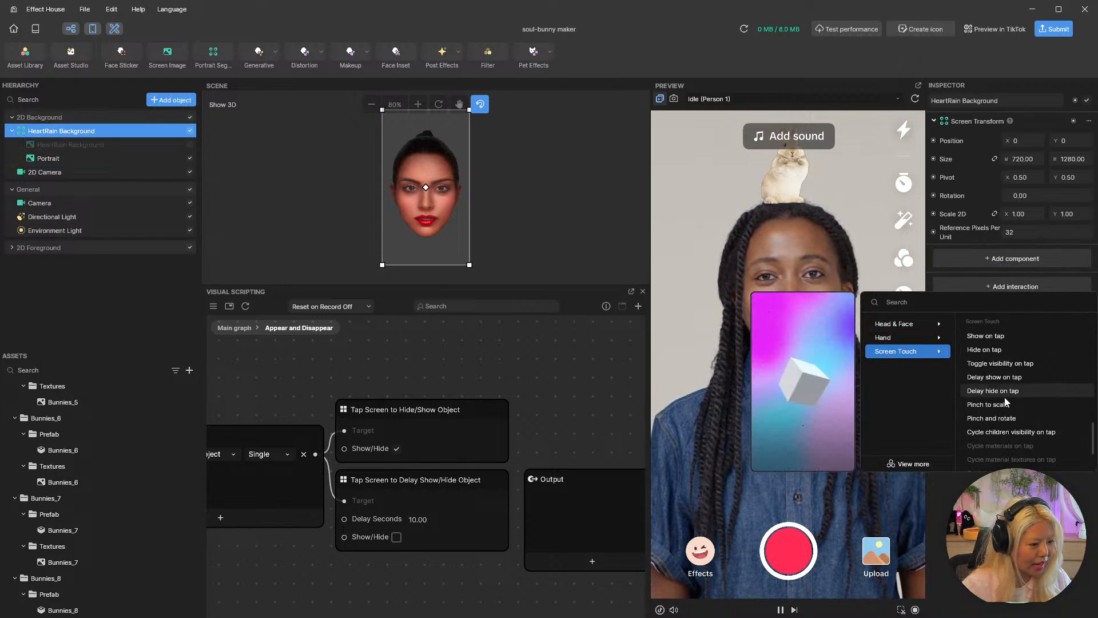
left_click(994, 417)
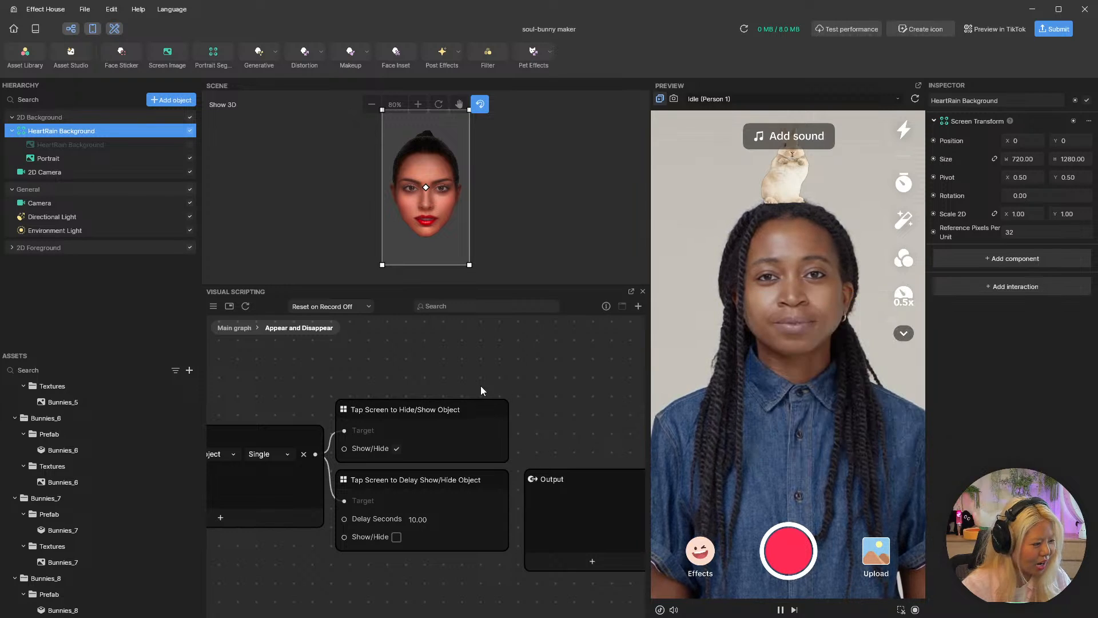
Return to the main graph and view the Get Scene Object nodes feeding Appear and Disappear and Bunny Matcher.
left_click(235, 328)
scroll(396, 373, "up", 3)
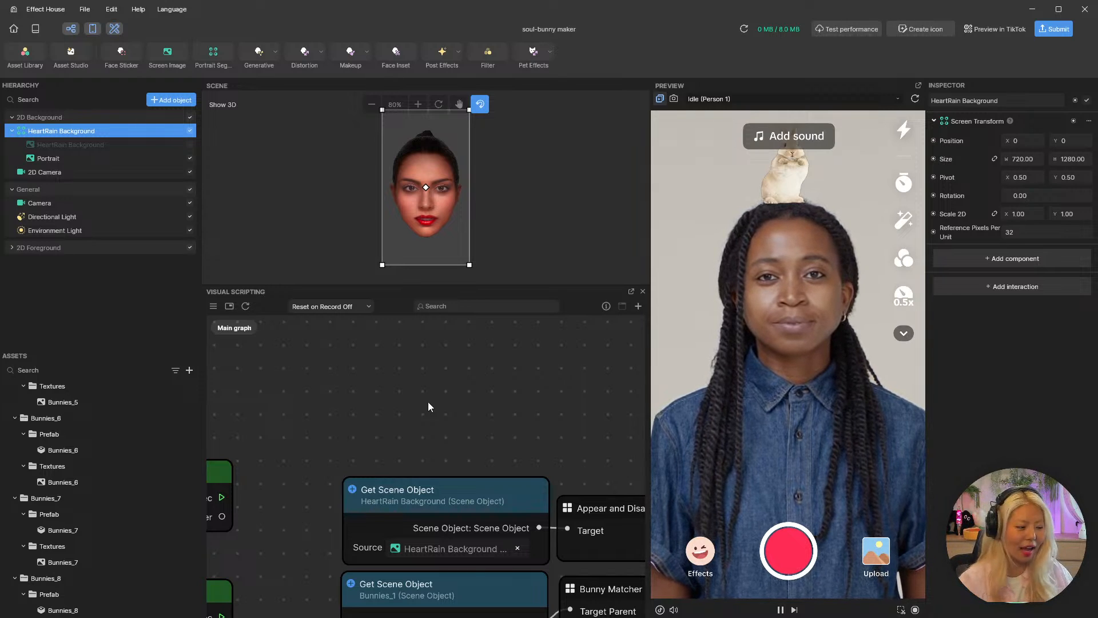
scroll(559, 436, "down", 1)
middle_click_drag(559, 435, 439, 367)
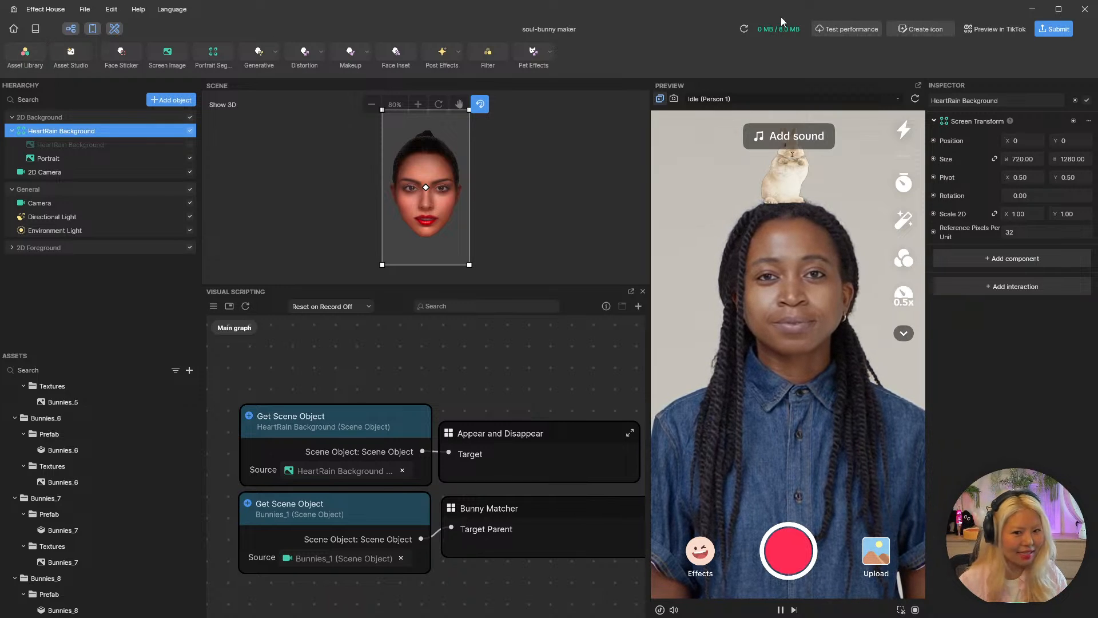
Open the Asset Library and browse its 3D assets and the Bunnies collection of Foreground Stickers.
left_click(26, 55)
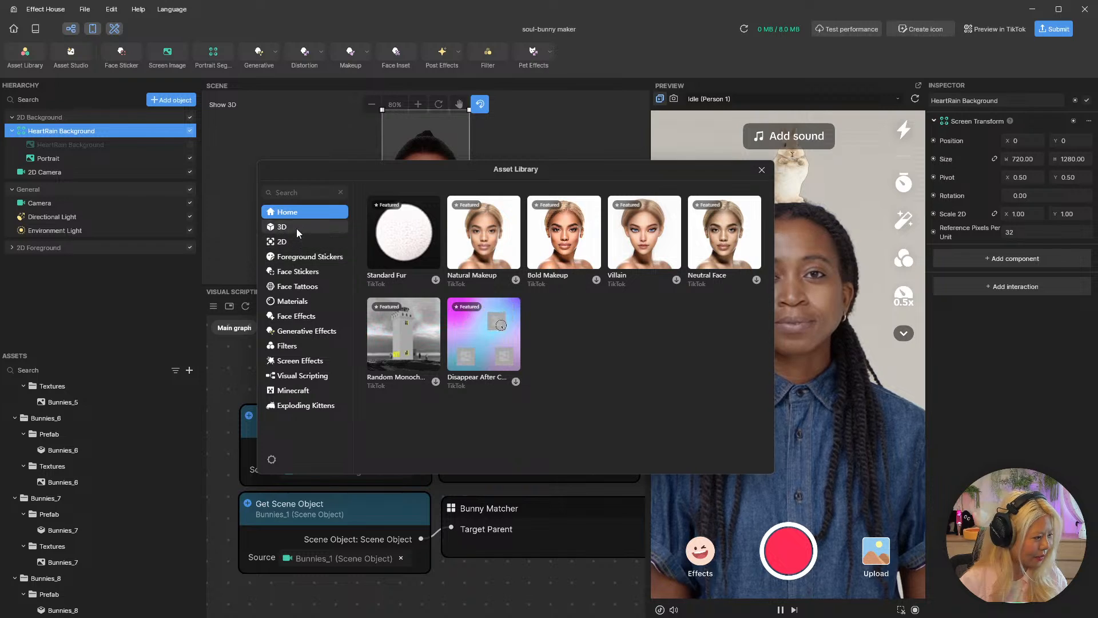
left_click(297, 228)
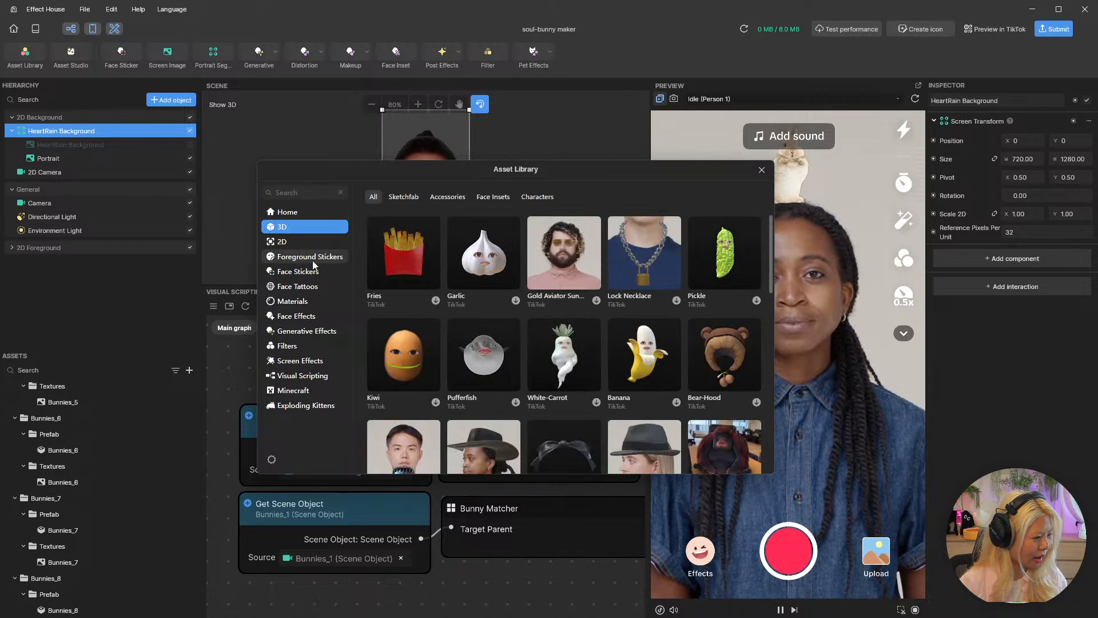
left_click(312, 258)
scroll(423, 272, "down", 1)
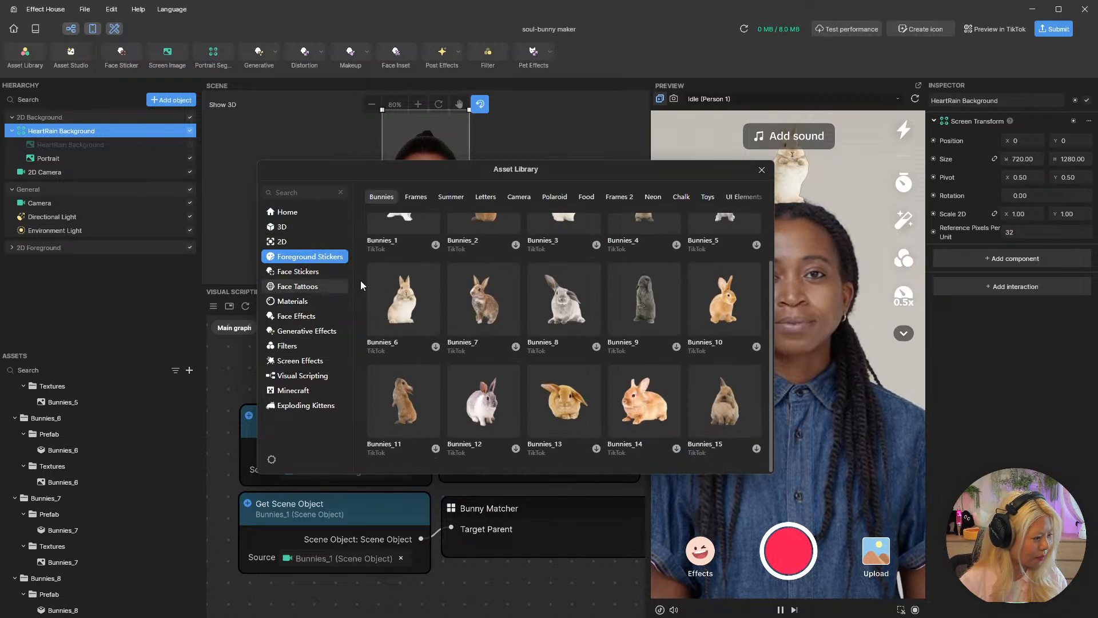
scroll(565, 356, "up", 1)
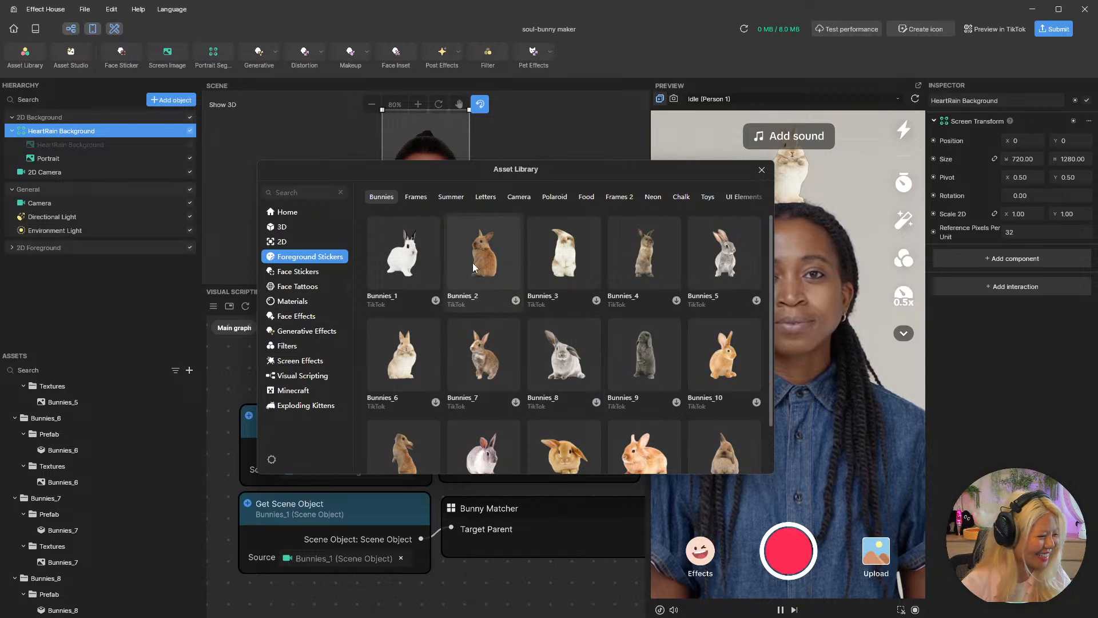
Add the Bunny-Ears_6 face sticker to the scene and enlarge its FaceBinding_0 image to about 25.2 by 22.8, placing it above the head.
left_click(320, 272)
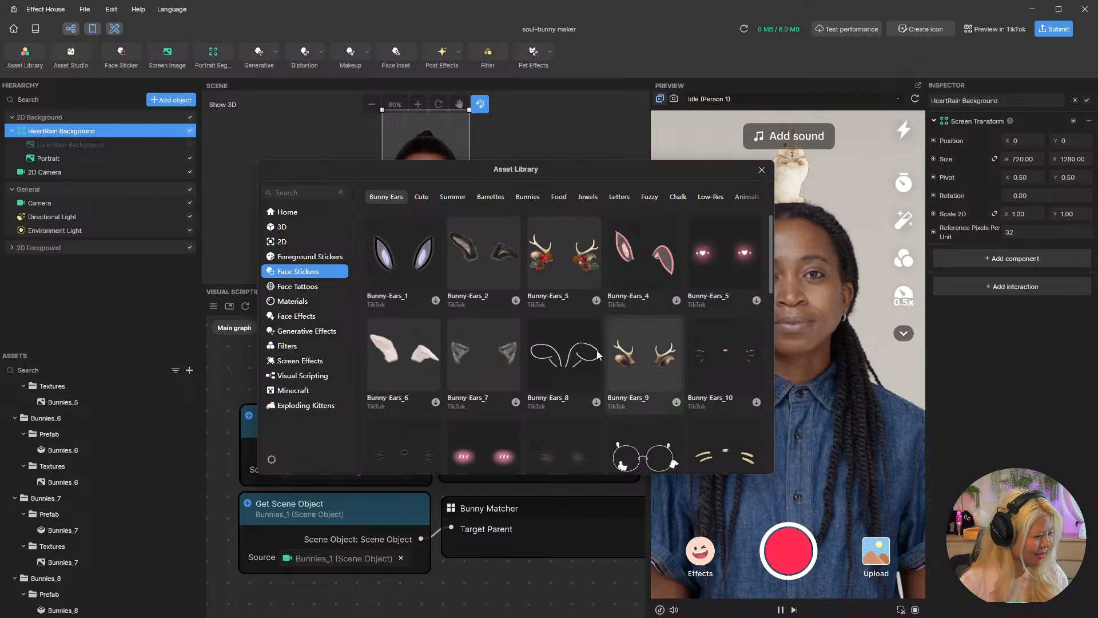
scroll(437, 351, "down", 1)
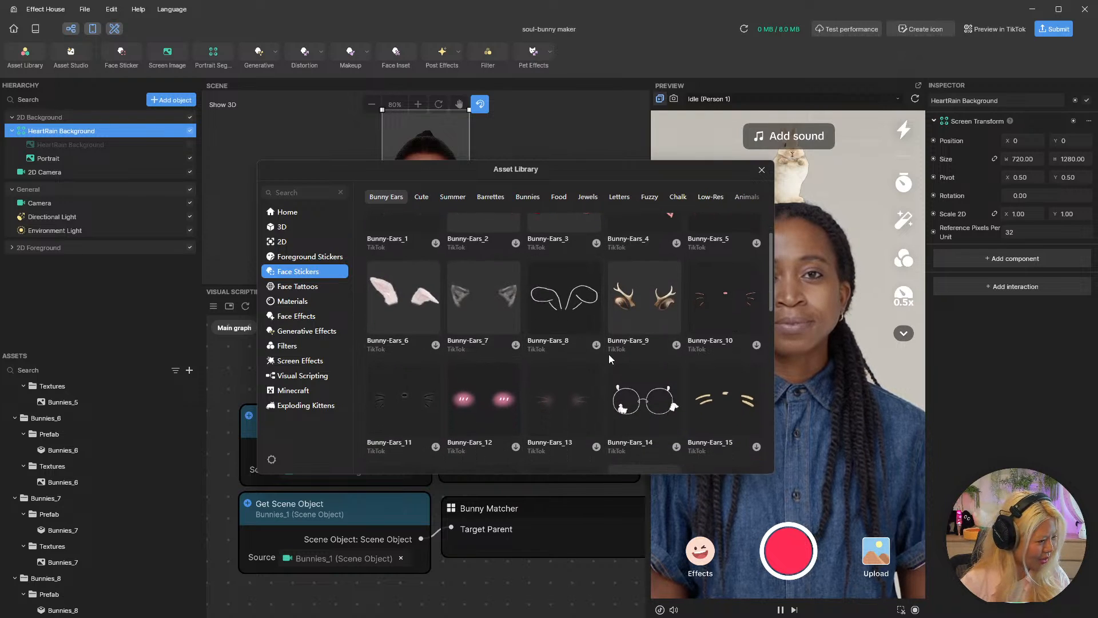
left_click(436, 344)
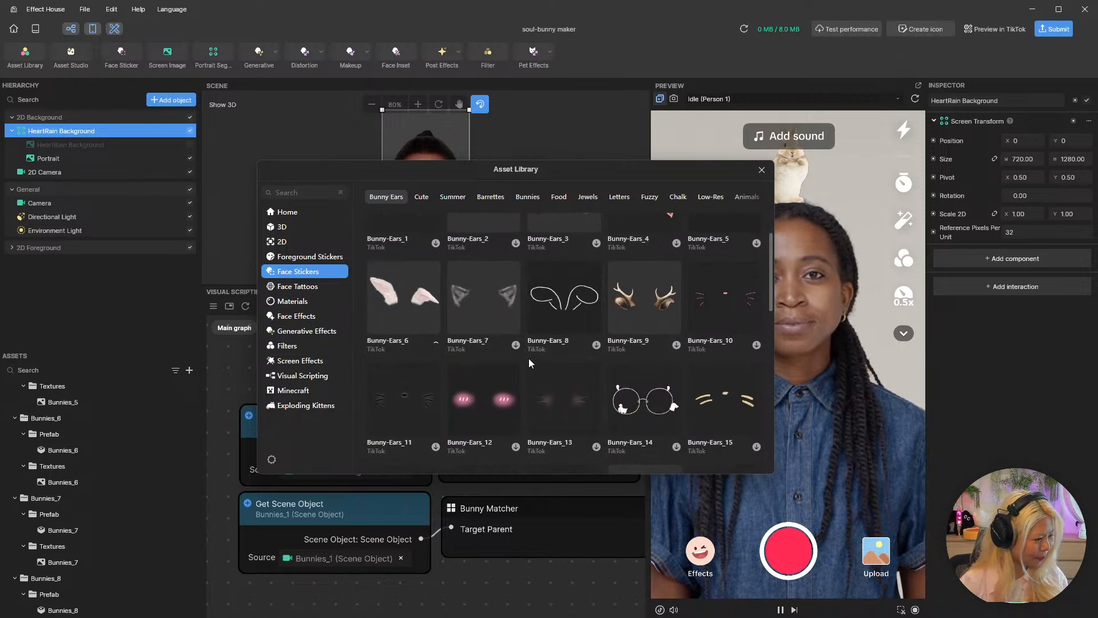
left_click(762, 170)
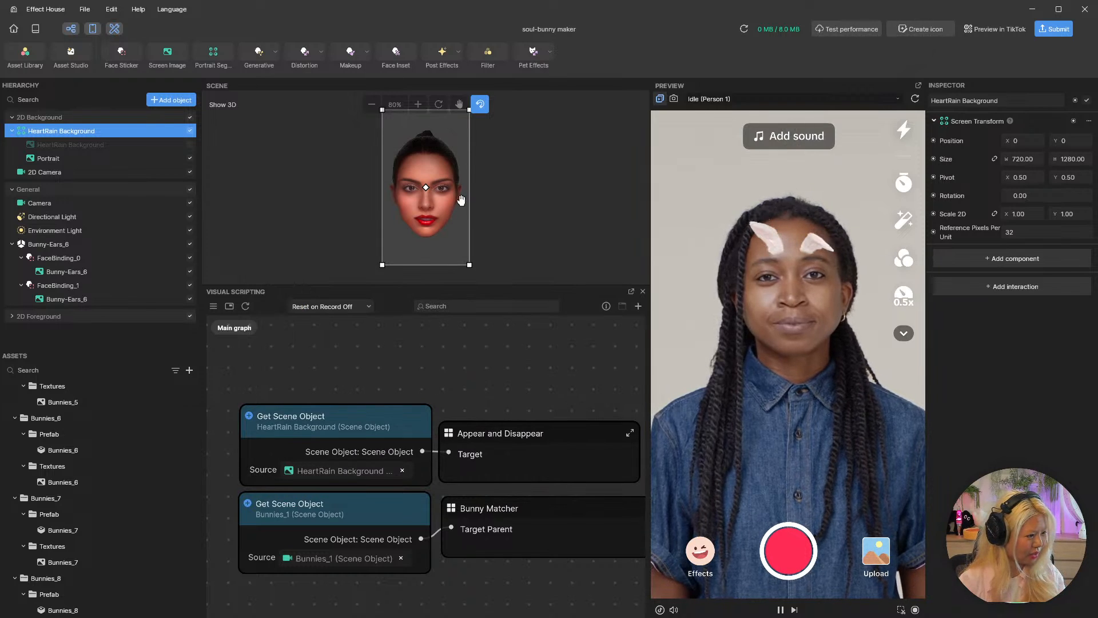
left_click(91, 271)
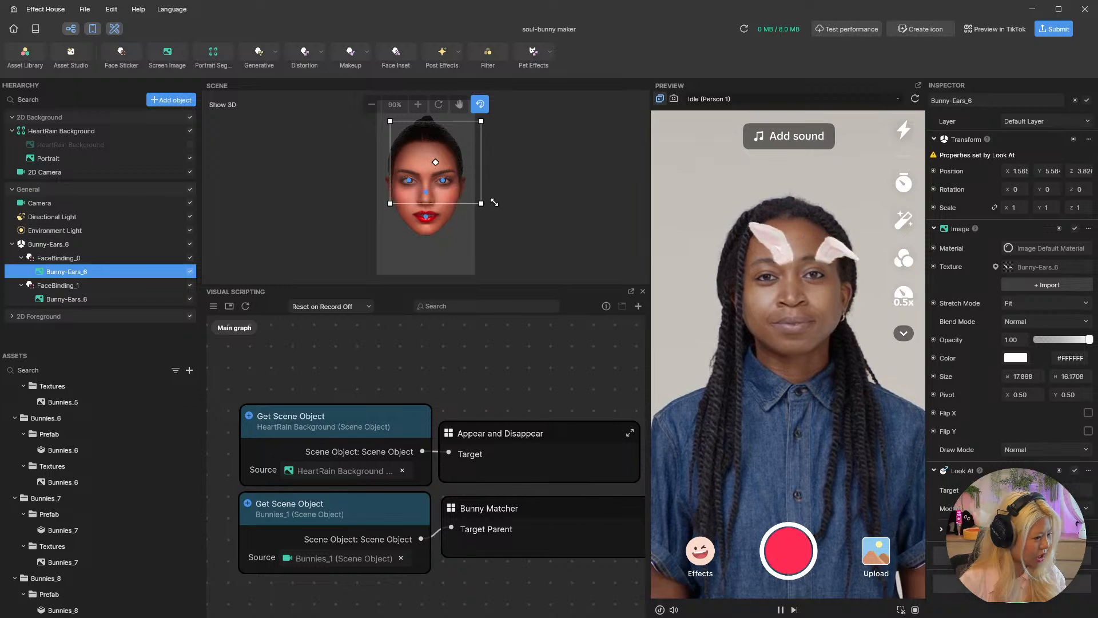
left_click_drag(494, 202, 467, 170)
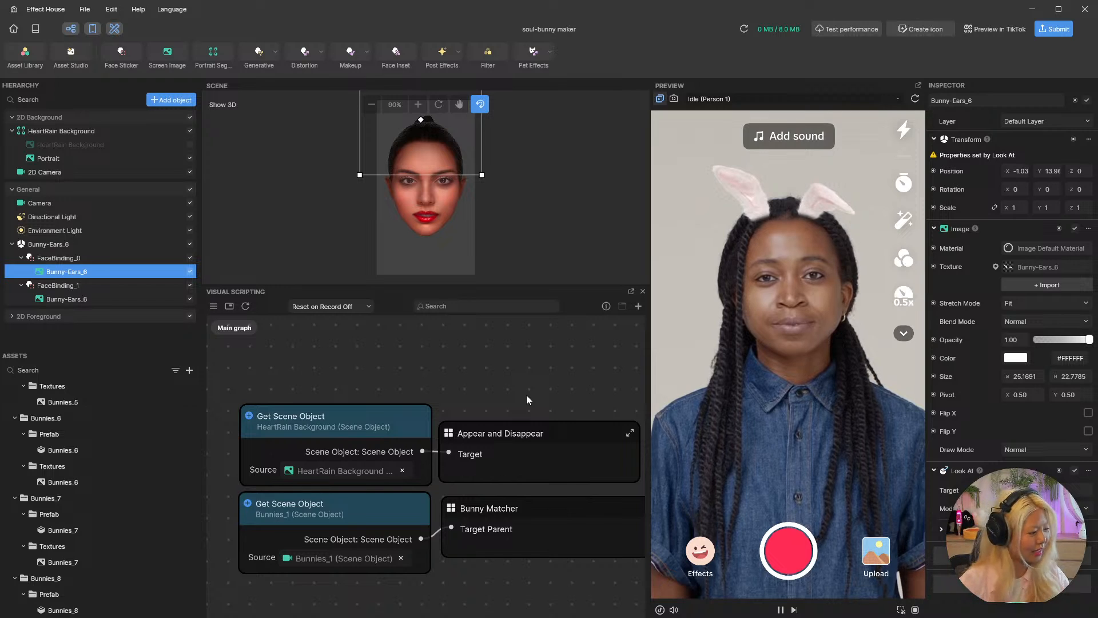
Add a Get Scene Object node for the parent Bunny-Ears_6 object to the graph, above the HeartRain Background node.
left_click(71, 243)
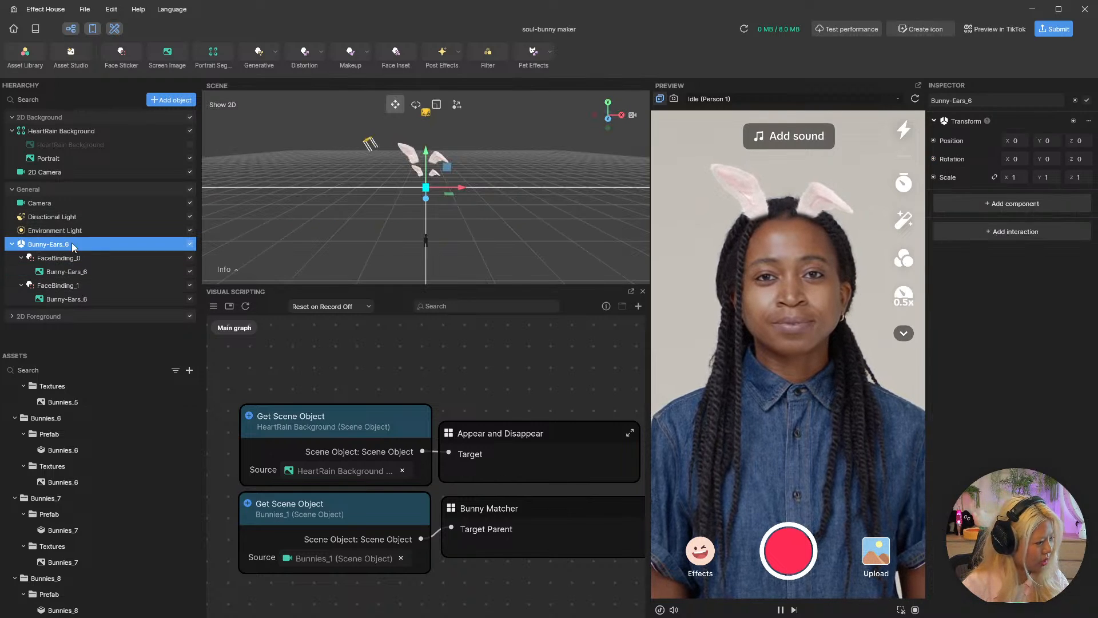
left_click_drag(71, 244, 313, 326)
middle_click_drag(512, 397, 500, 462)
Duplicate the Appear and Disappear subgraph node and connect the Bunny-Ears_6 scene object output to the copy's Target.
left_click(520, 499)
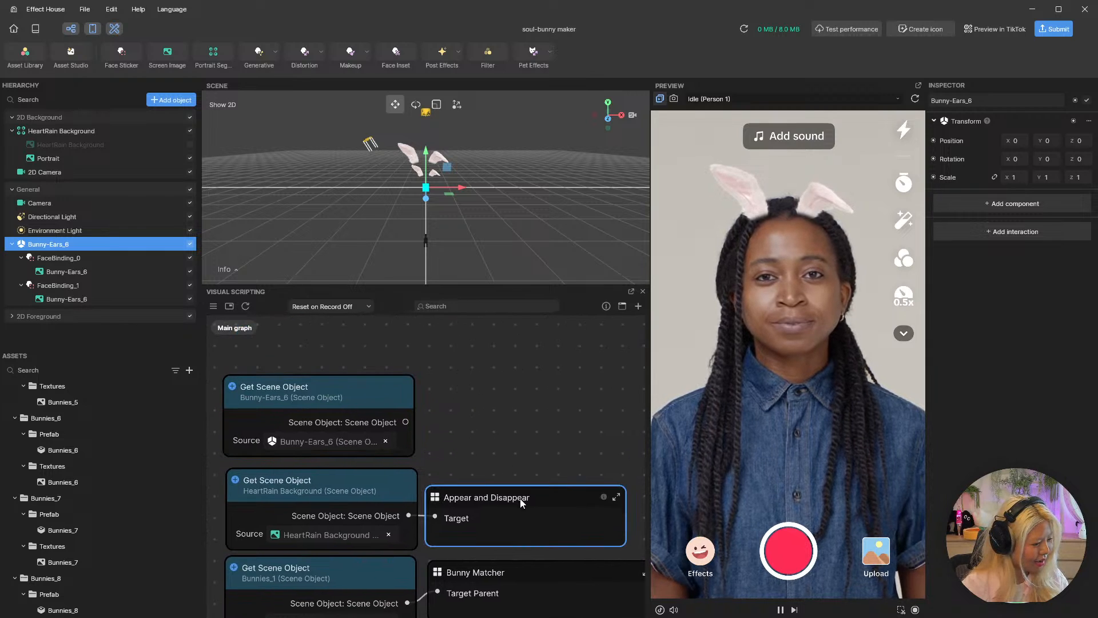
key("ctrl+c")
key("ctrl+v")
left_click_drag(598, 499, 494, 397)
left_click_drag(406, 421, 436, 422)
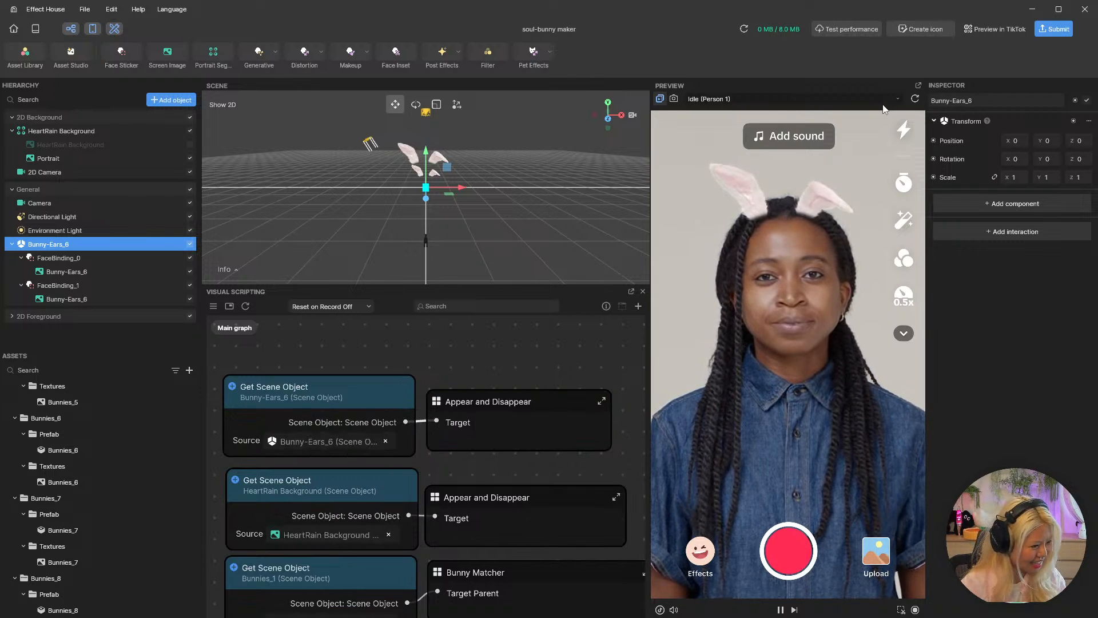
Make the parent Bunny-Ears_6 object hidden by default and test the tap interaction in the preview.
left_click(191, 247)
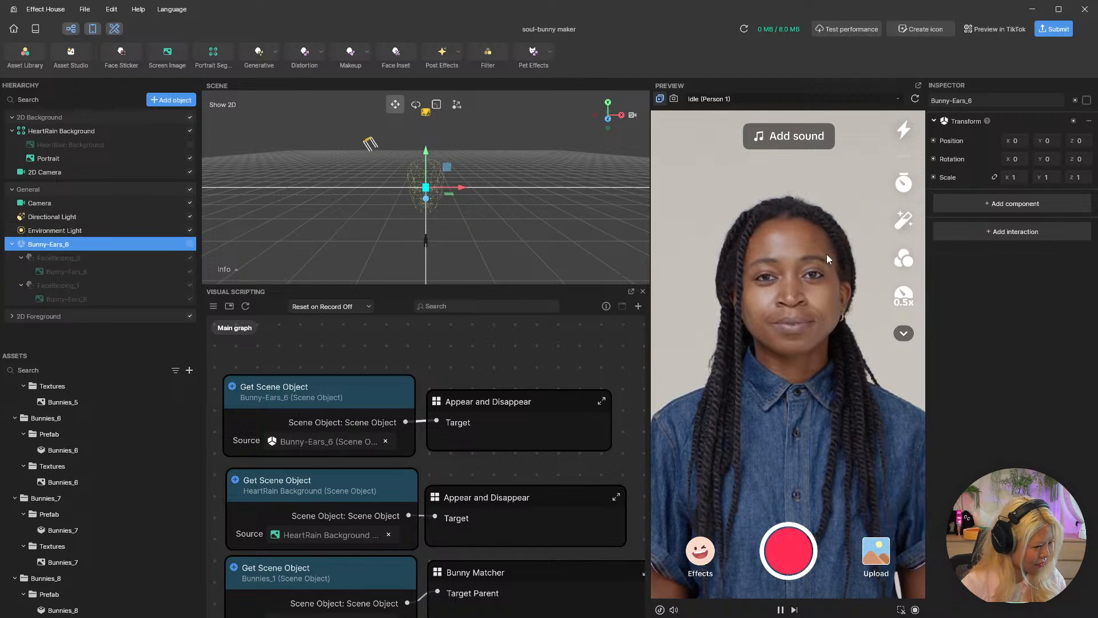
left_click(840, 303)
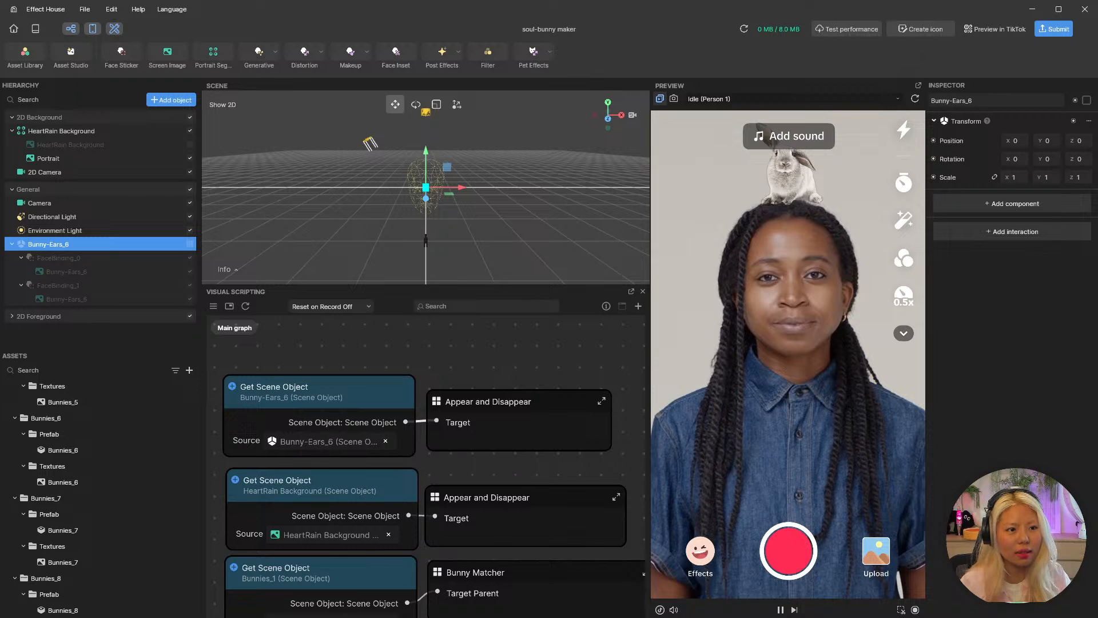
Switch to the Chrome browser and go to effecthouse.com.
left_click_drag(1097, 189, 635, 155)
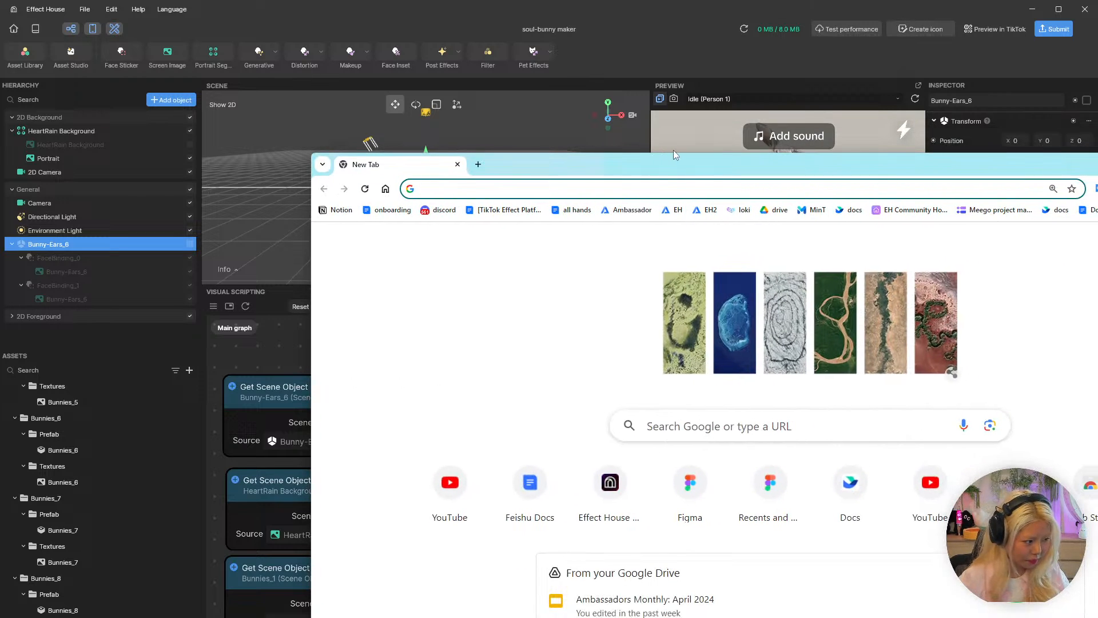
type("tiktok")
key("ctrl+BackSpace")
type("e")
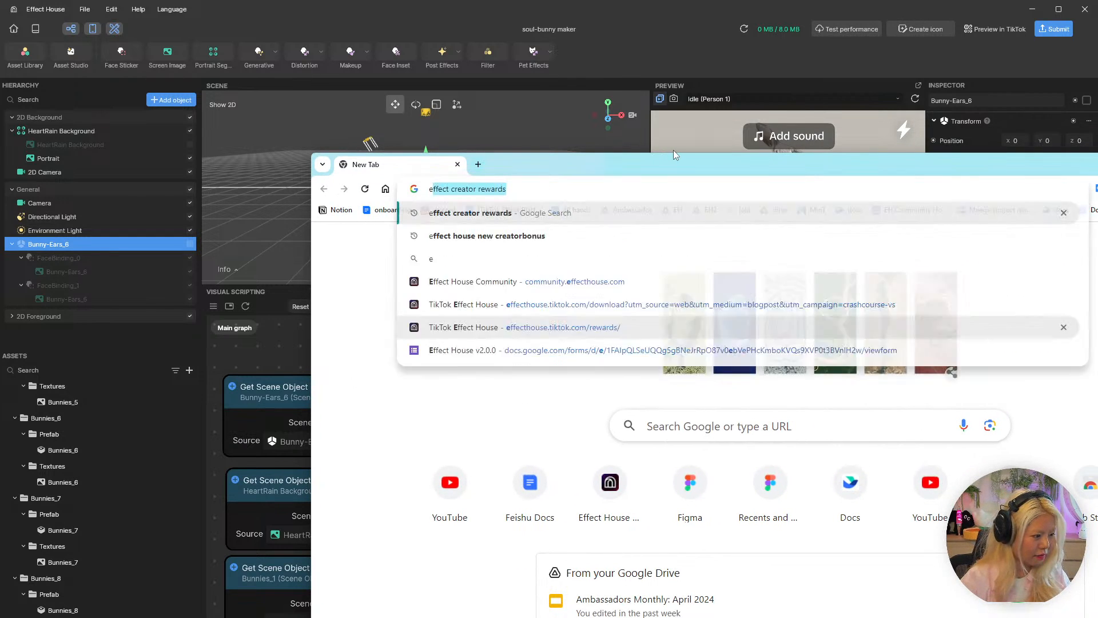
type("ffecthouse.com")
key("Return")
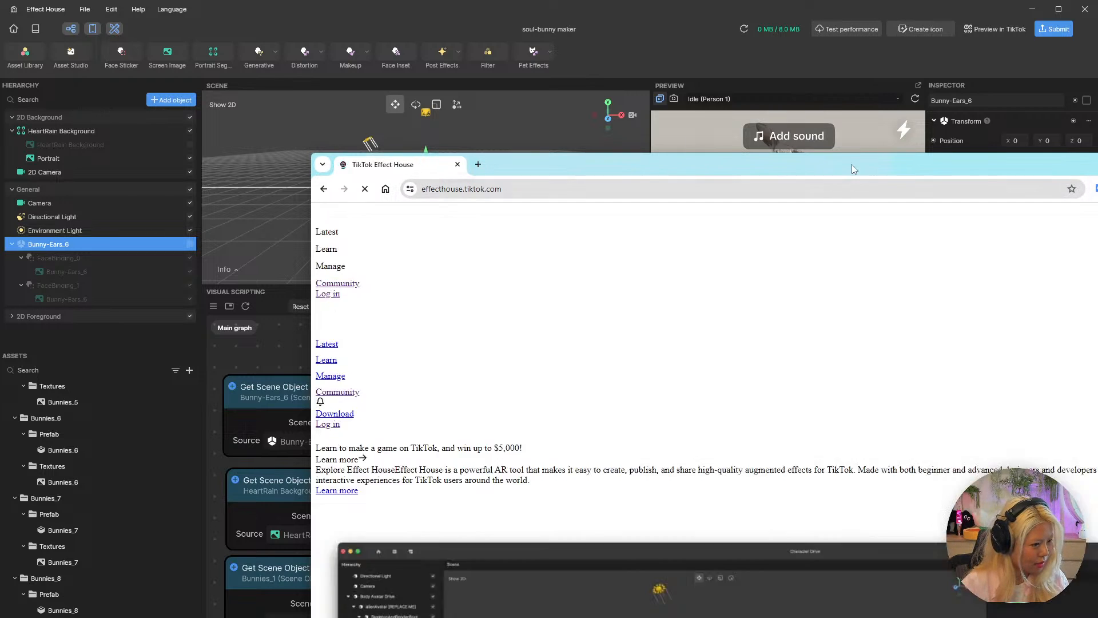
Maximize the browser, view the Crash Course: Visual Scripting topics in the Effect House Community forum, and minimize the browser.
left_click_drag(853, 164, 558, 124)
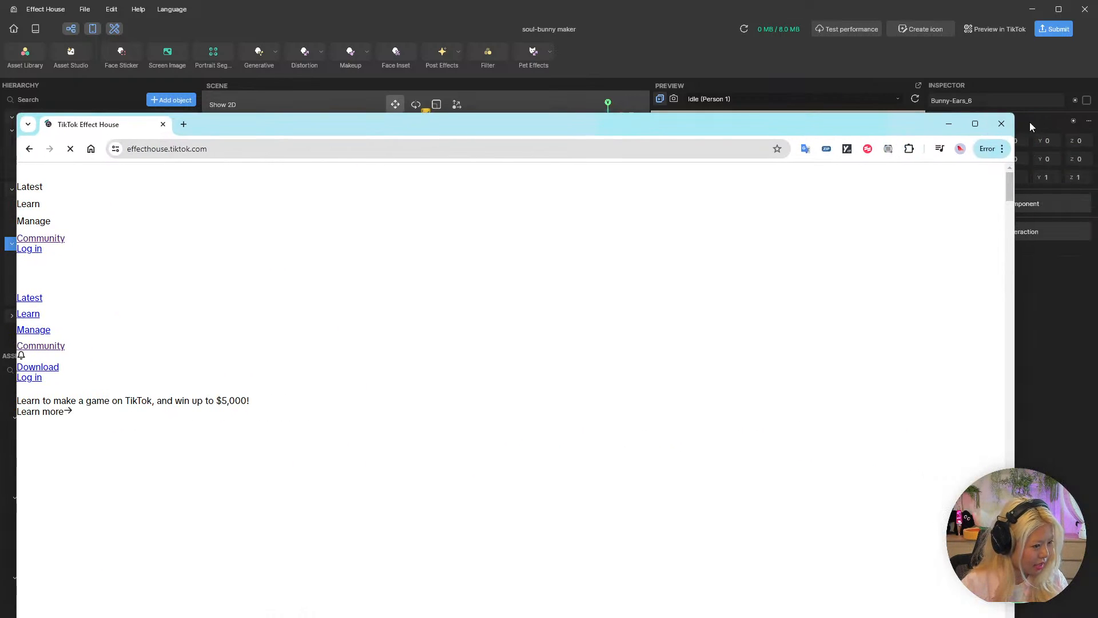
left_click(975, 124)
left_click(24, 126)
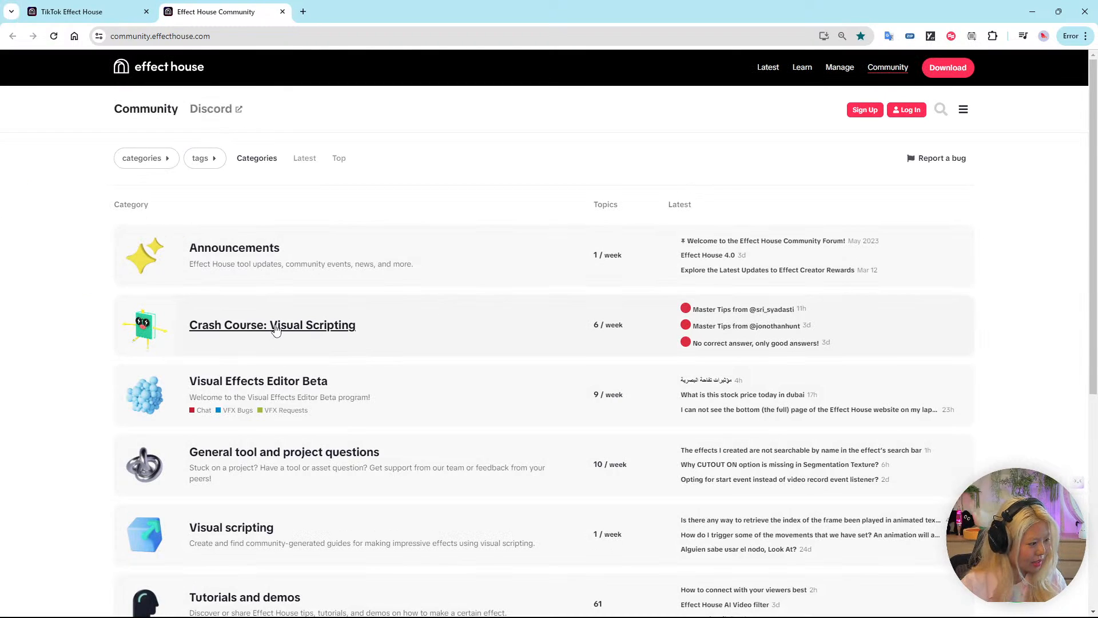
left_click(308, 326)
scroll(432, 310, "down", 2)
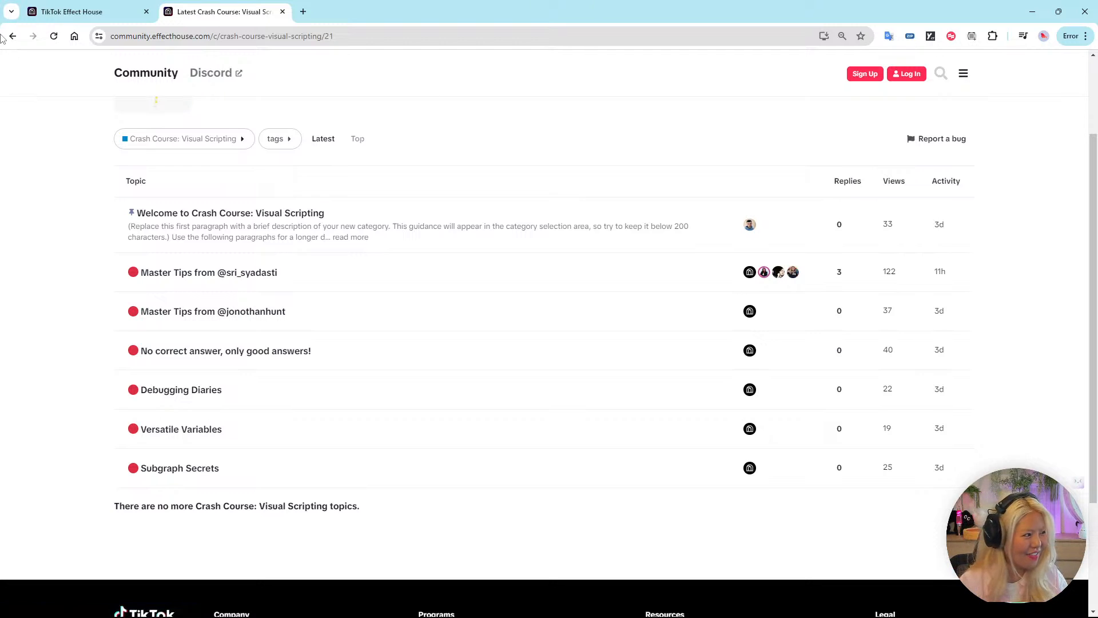
left_click(1032, 11)
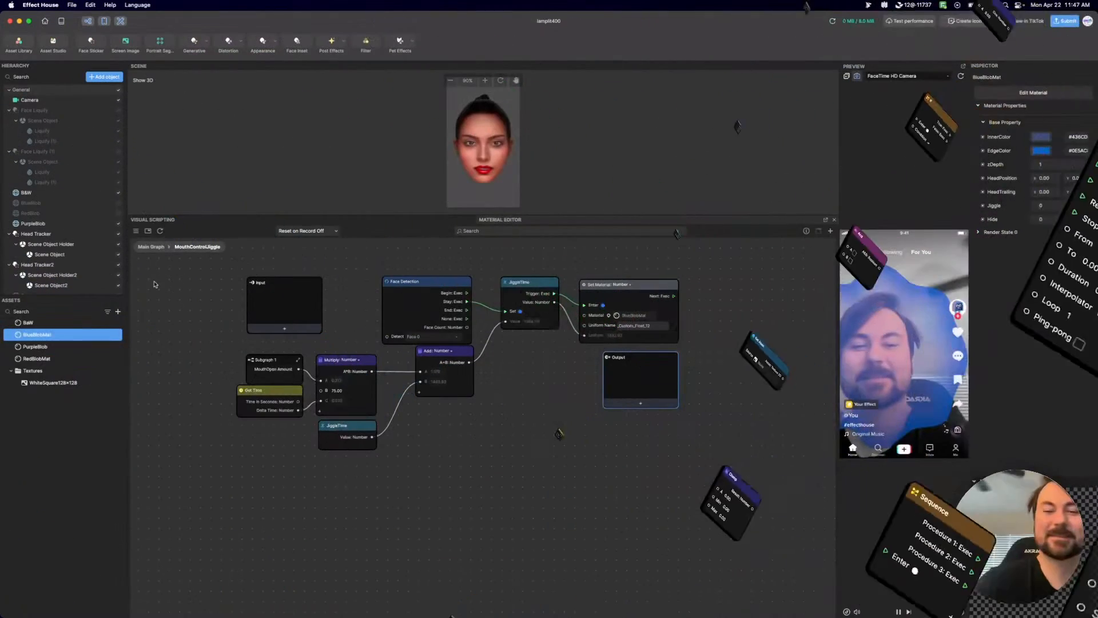
Return from the MouthControlJiggle subgraph to the main graph and examine its node layout around the Remap, BlueBlob and RedBlob nodes.
left_click(152, 249)
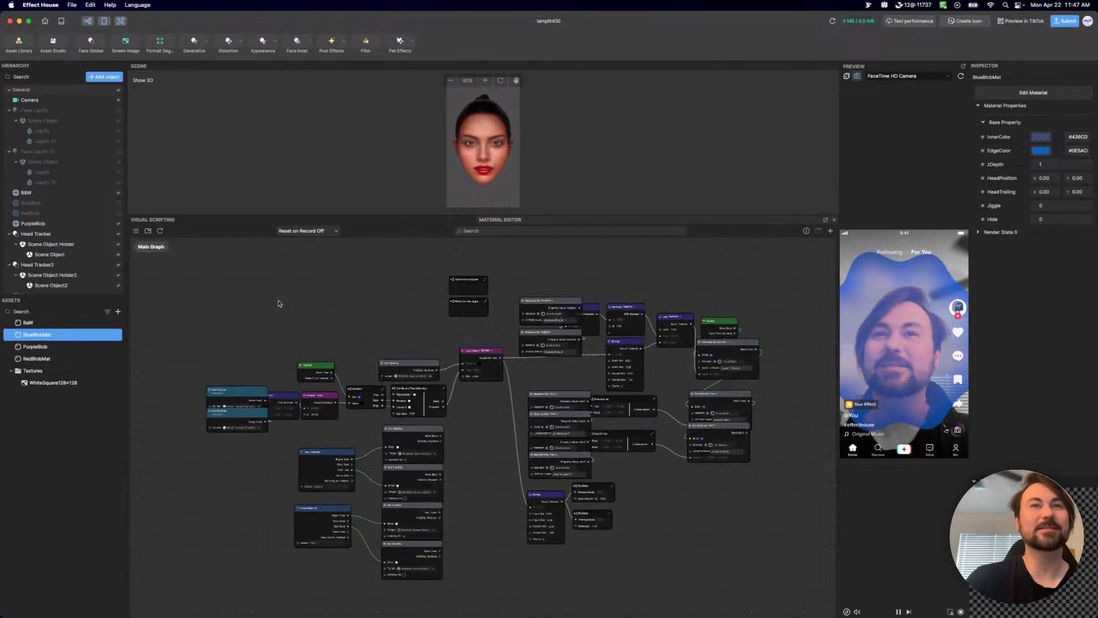
scroll(81, 212, "down", 2)
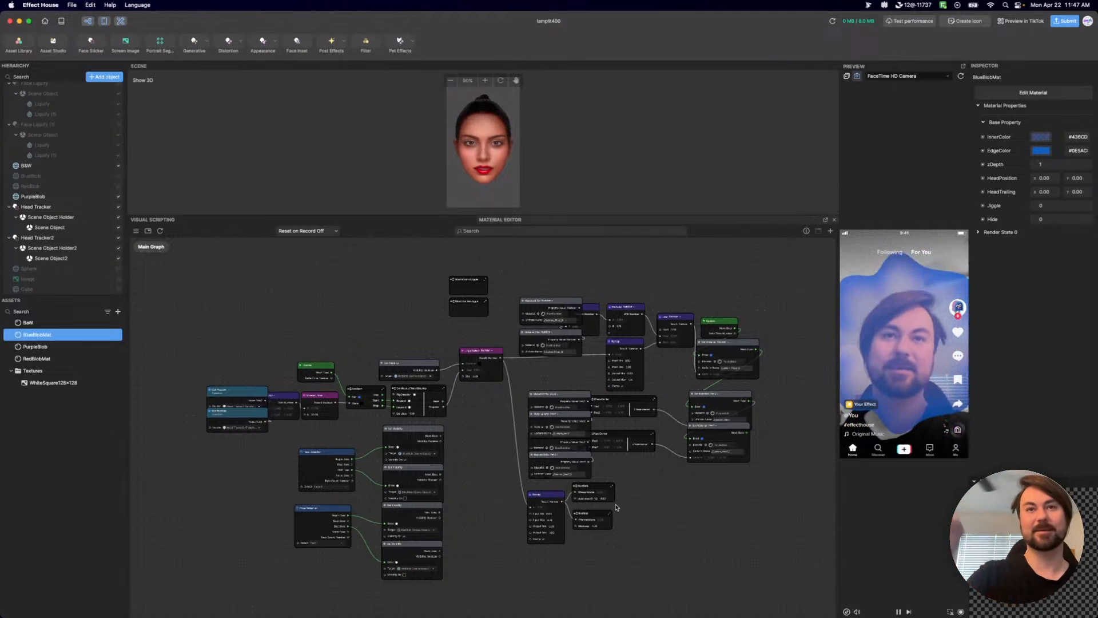
scroll(687, 485, "up", 5)
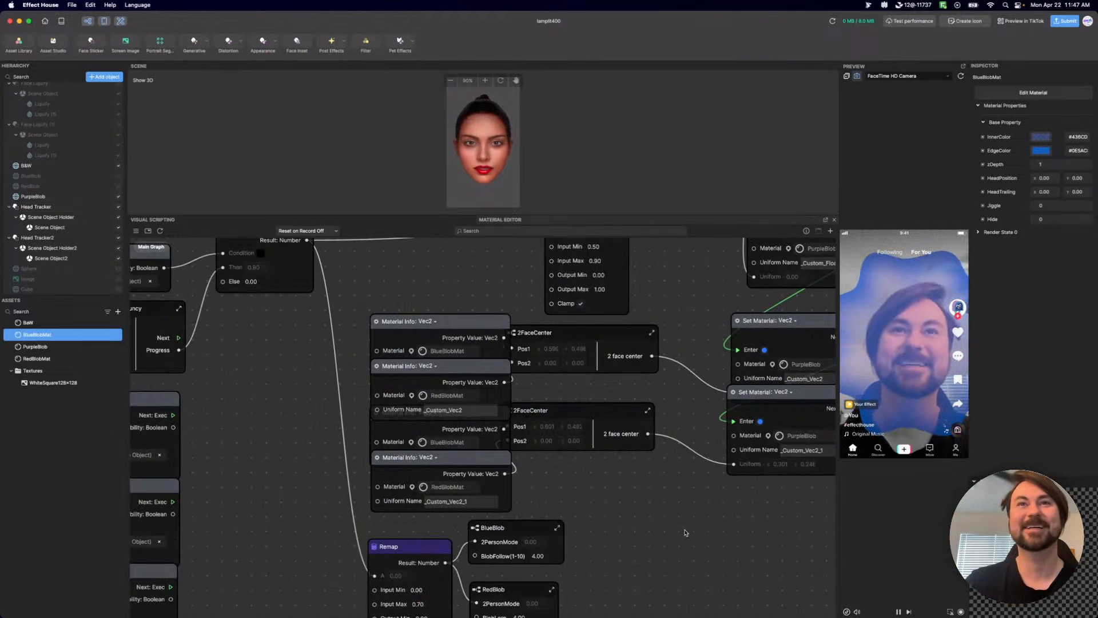
scroll(648, 510, "down", 10)
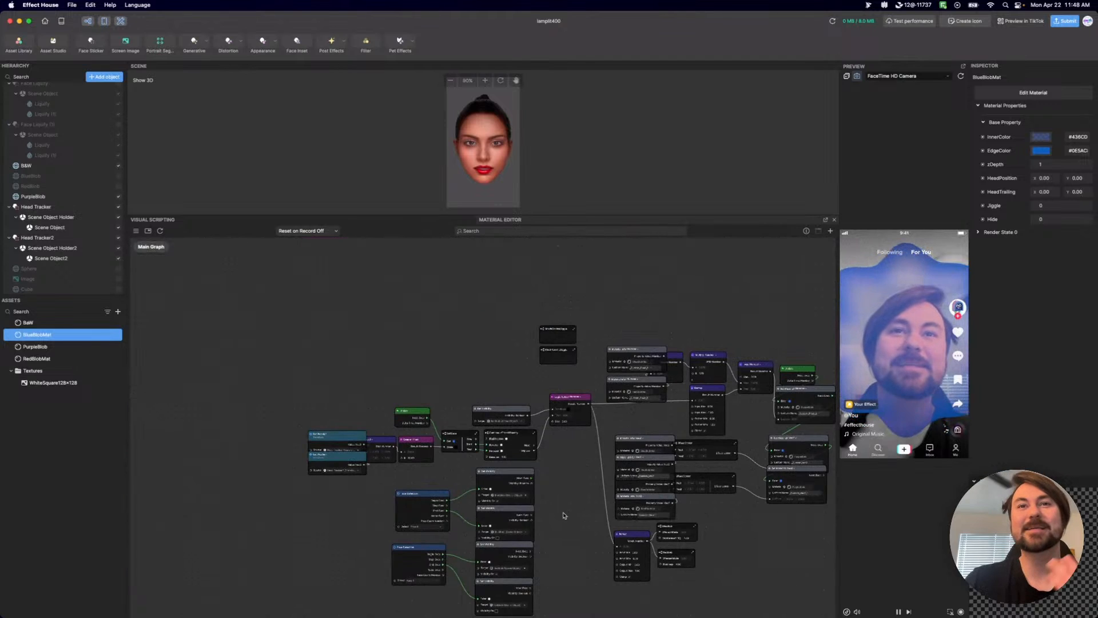
scroll(564, 516, "right", 5)
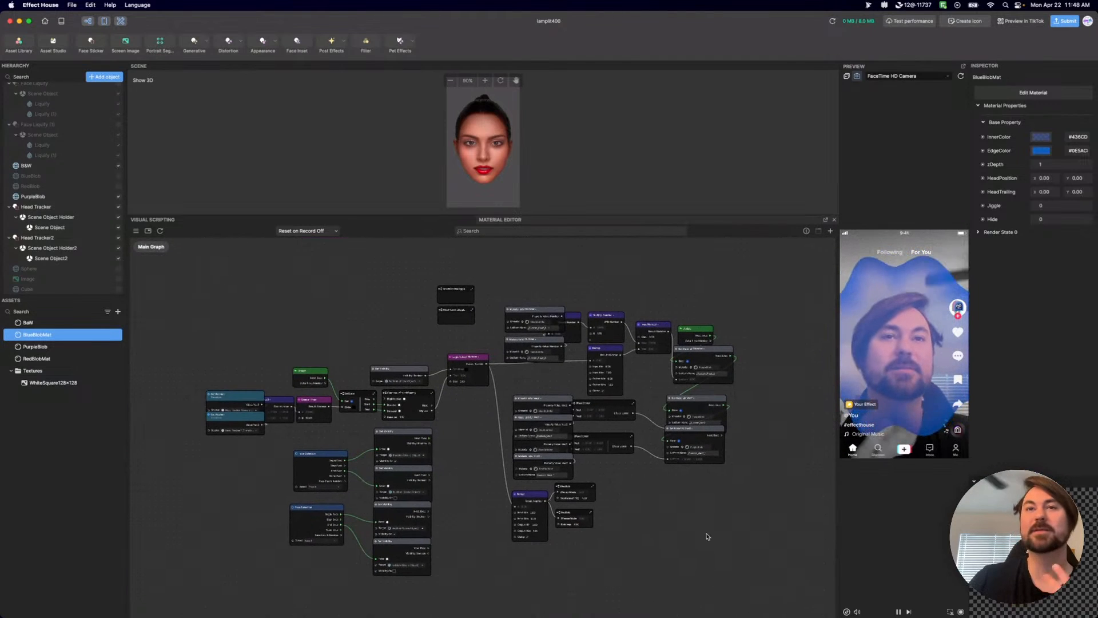
scroll(702, 527, "left", 3)
scroll(712, 512, "up", 10)
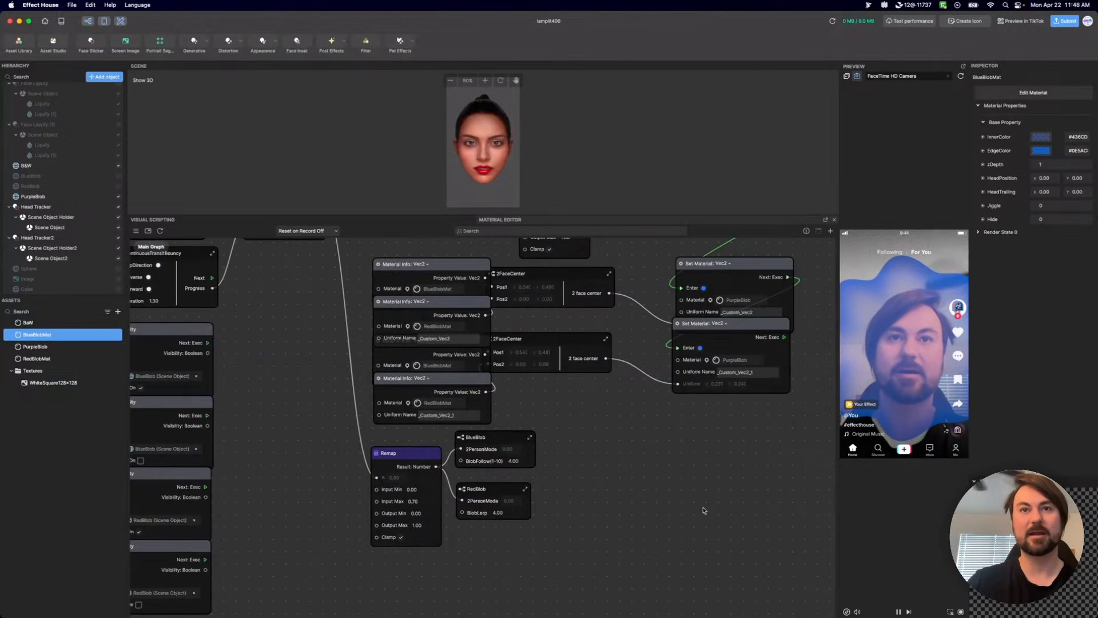
Reposition the BlueBlob subgraph node just above the RedBlob node, beside Remap.
mouse_move(497, 441)
left_mouse_down()
mouse_move(497, 431)
mouse_move(494, 442)
left_mouse_up()
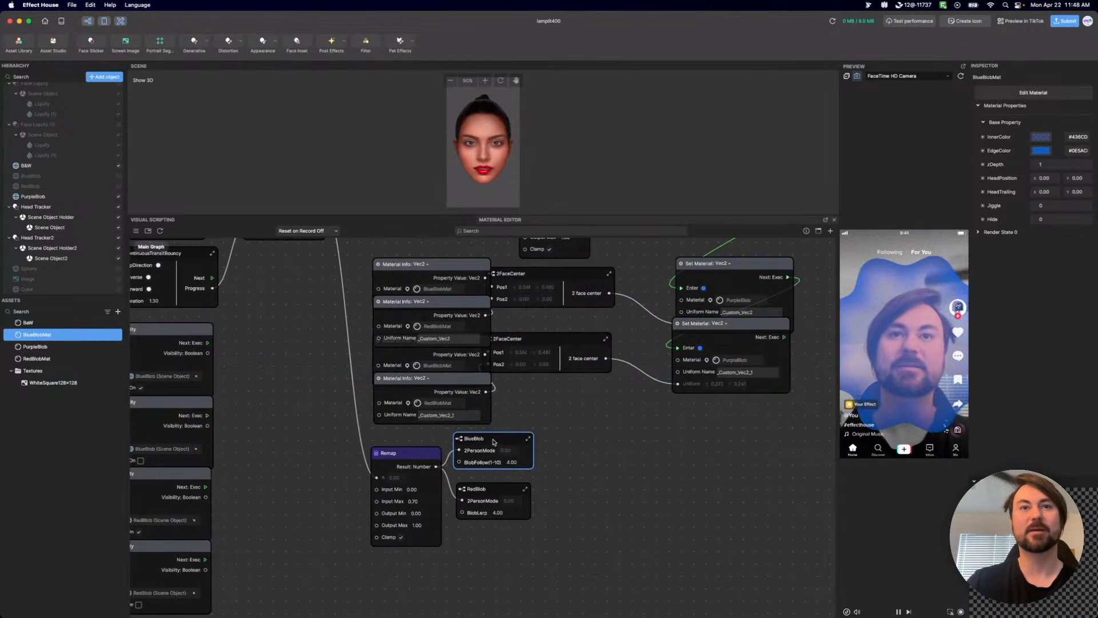
scroll(494, 442, "up", 5)
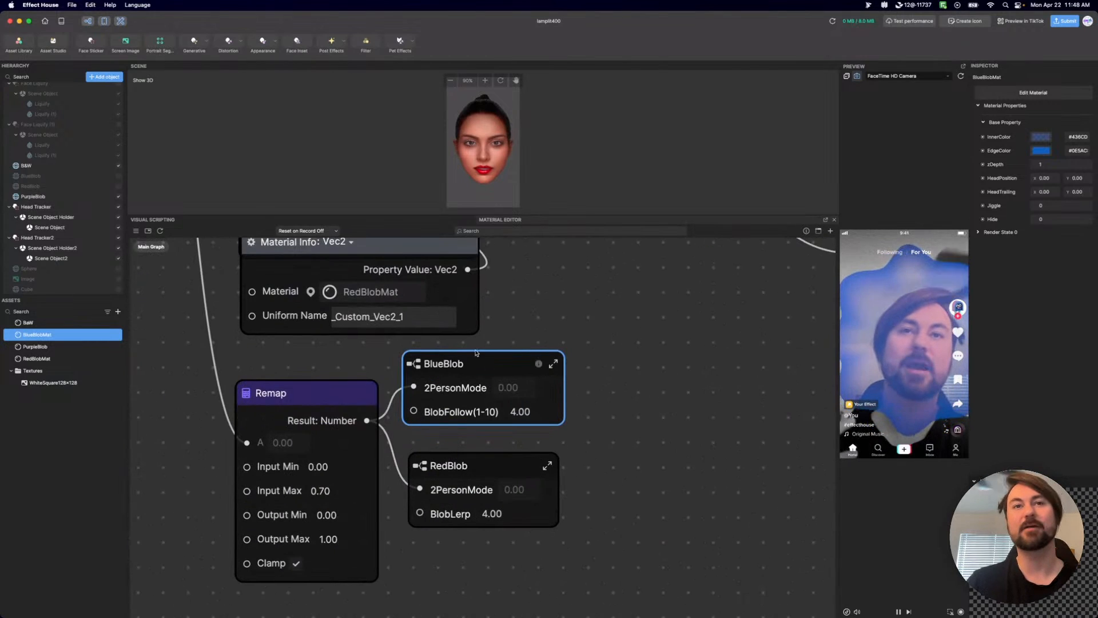
left_click_drag(455, 361, 464, 379)
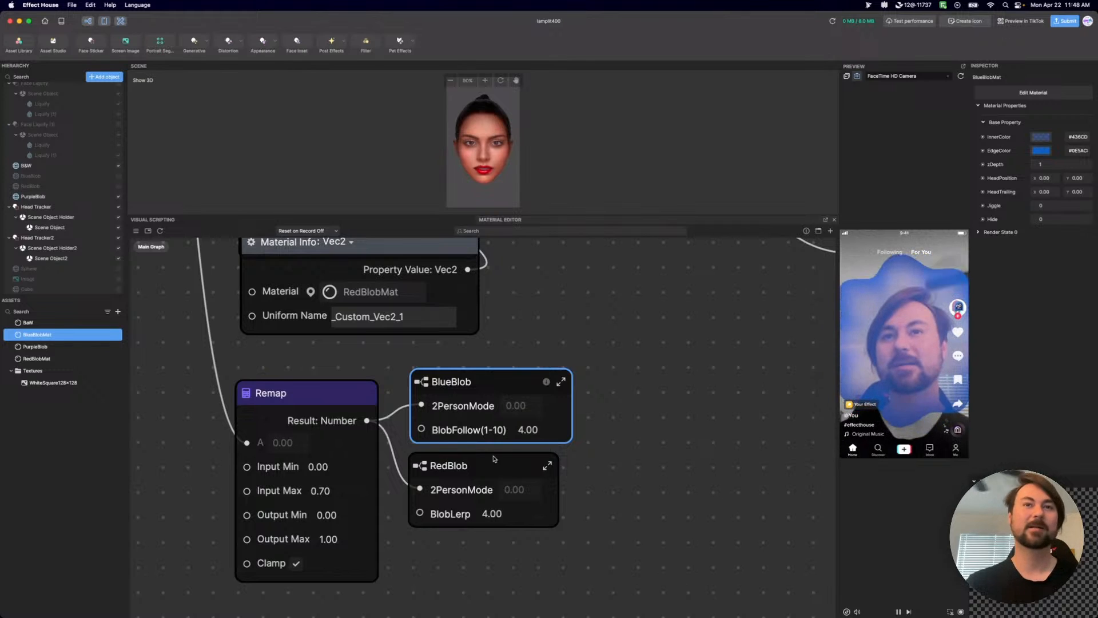
Move the two Get Position nodes away from the Distance node so that they no longer overlap it.
scroll(506, 483, "down", 3)
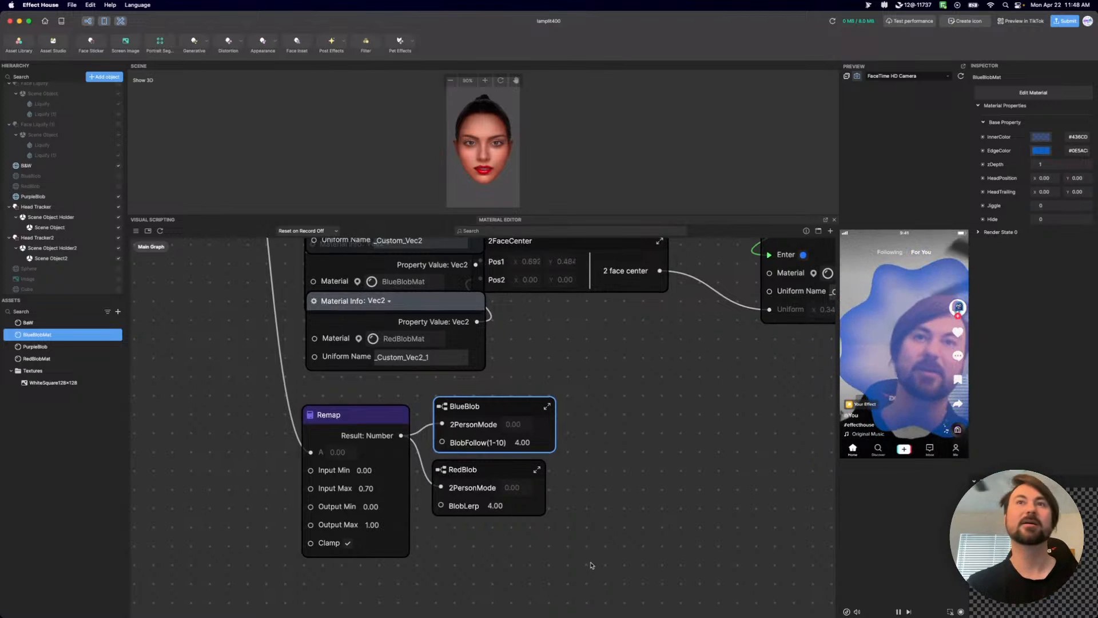
scroll(593, 563, "down", 3)
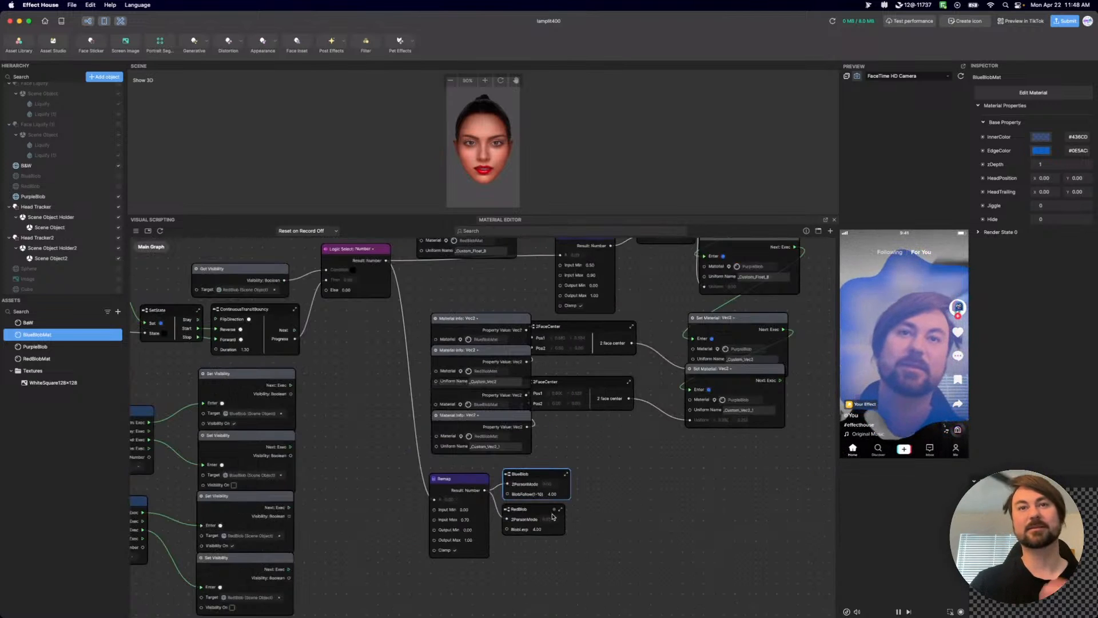
left_click_drag(323, 464, 616, 477)
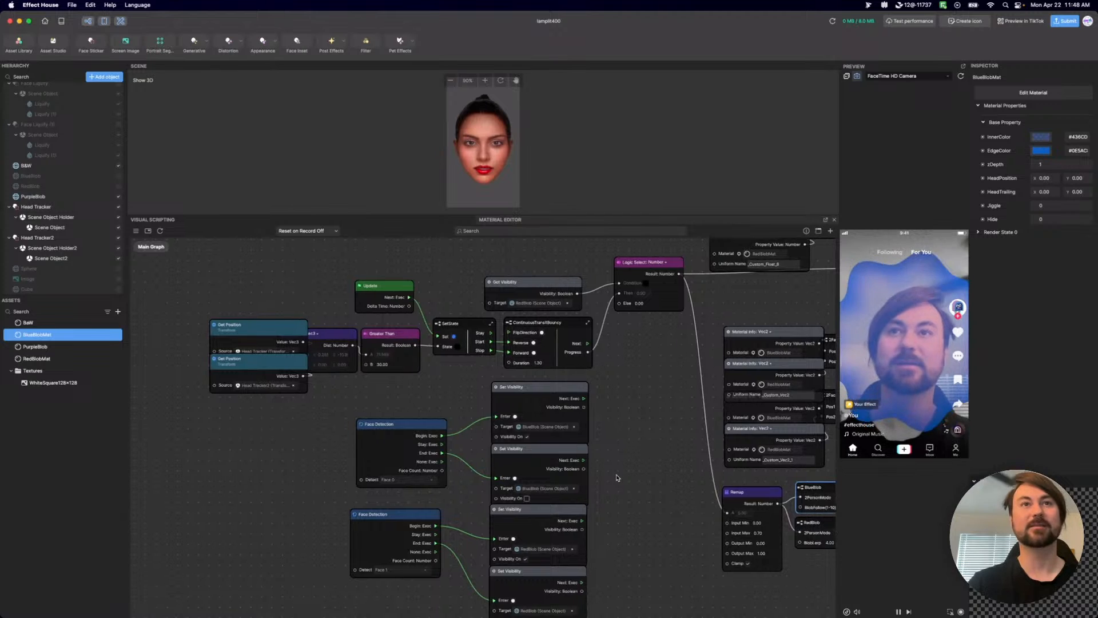
left_click_drag(250, 414, 194, 316)
left_click(260, 424)
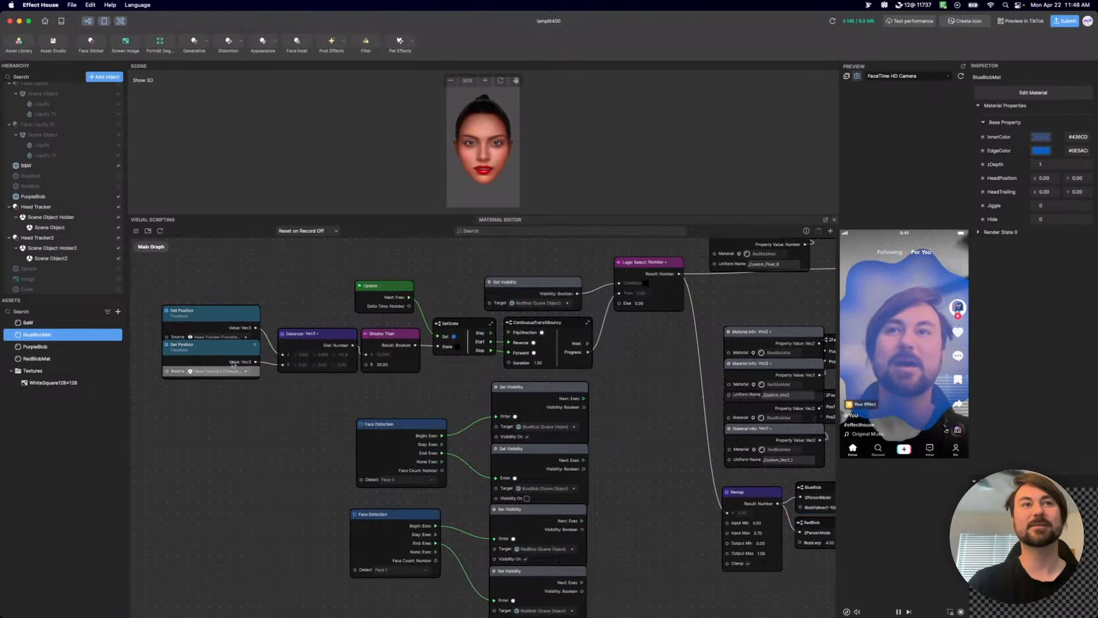
Move the second Get Position node down, clear of the first, so that the two no longer overlap.
left_click_drag(233, 349, 232, 358)
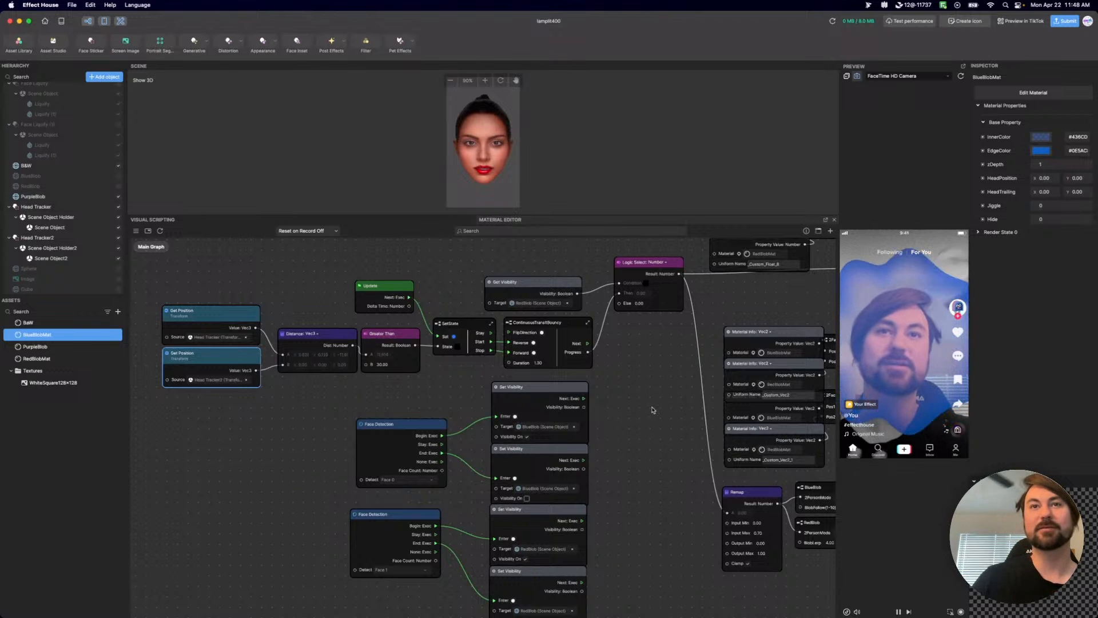
scroll(559, 458, "down", 6)
scroll(610, 418, "up", 6)
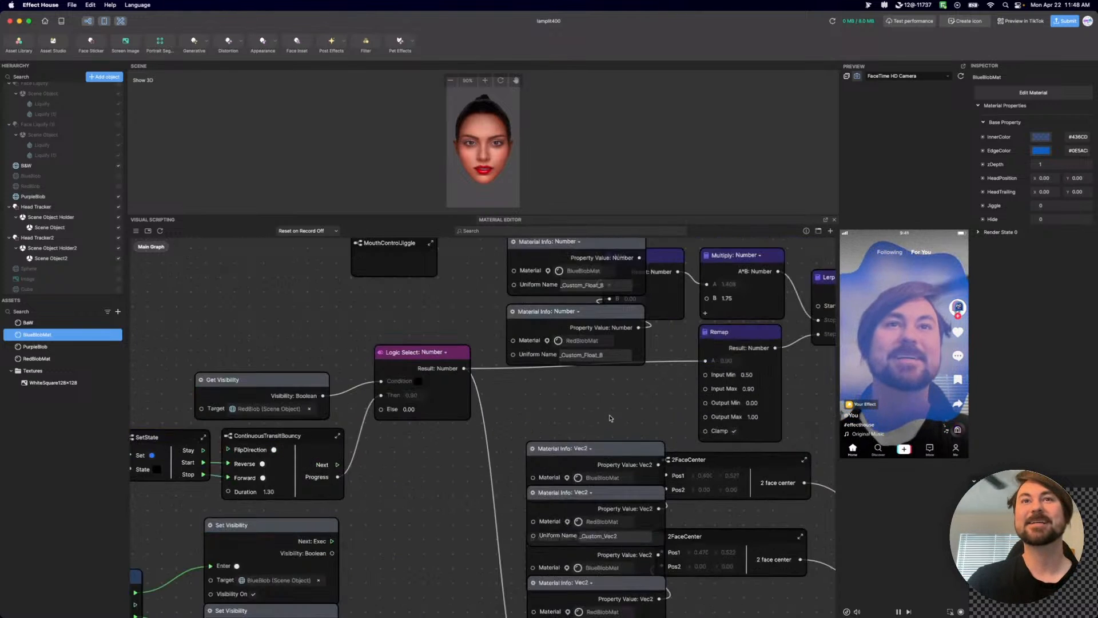
Move the two MouthControlJiggle nodes away from the Material Info: Number nodes, and shift those Material Info nodes clear of the Max node.
middle_click_drag(641, 401, 664, 463)
scroll(664, 463, "down", 2)
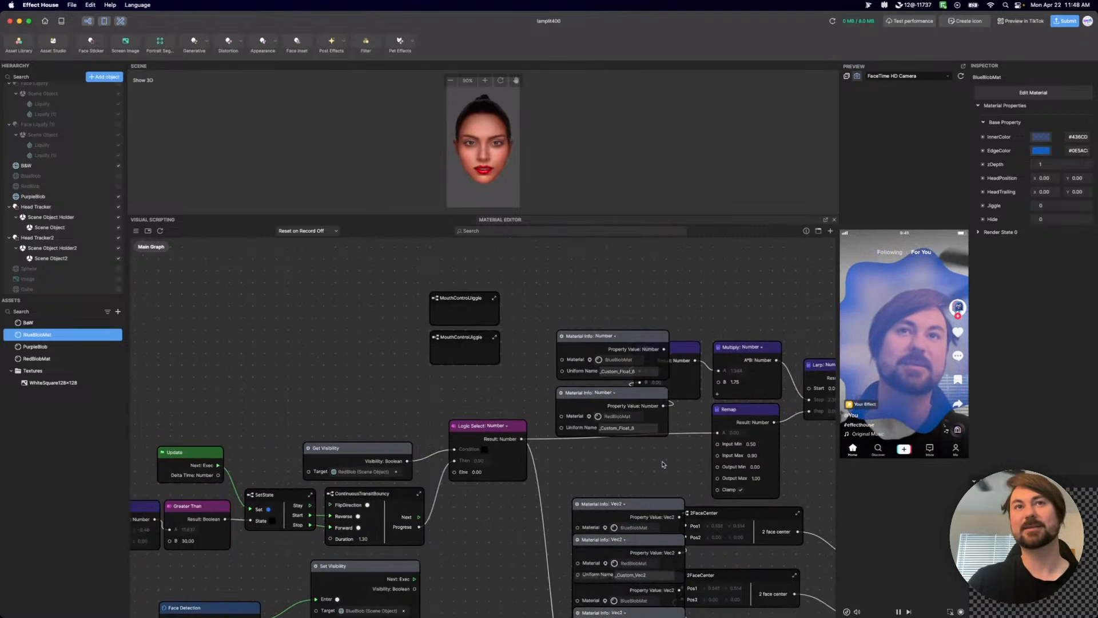
left_click_drag(512, 377, 272, 330)
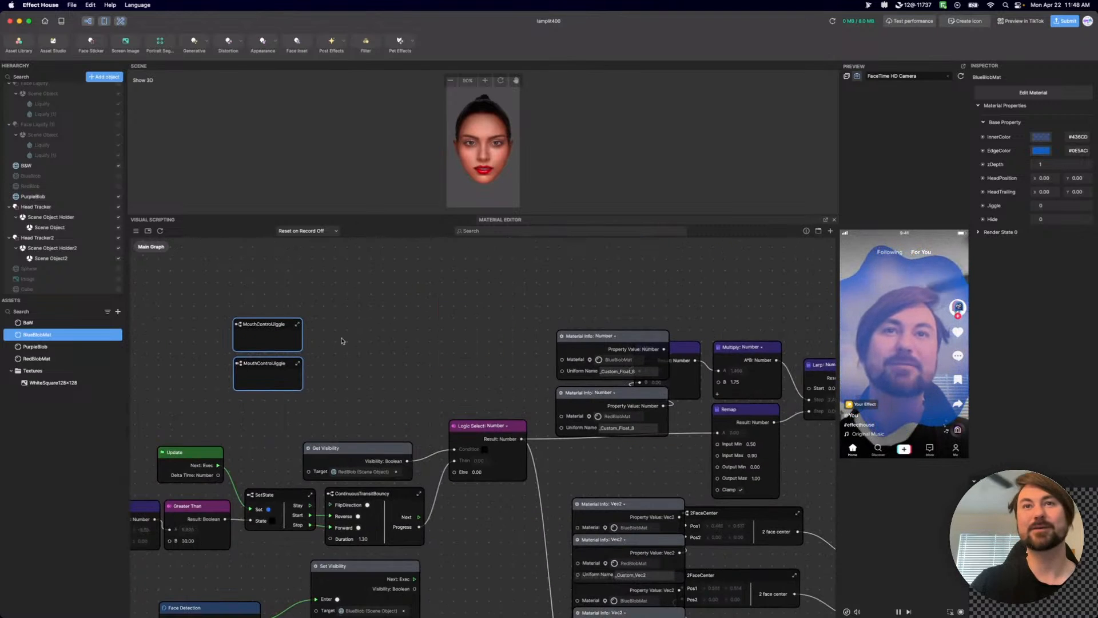
left_click_drag(581, 314, 564, 368)
left_click(637, 412)
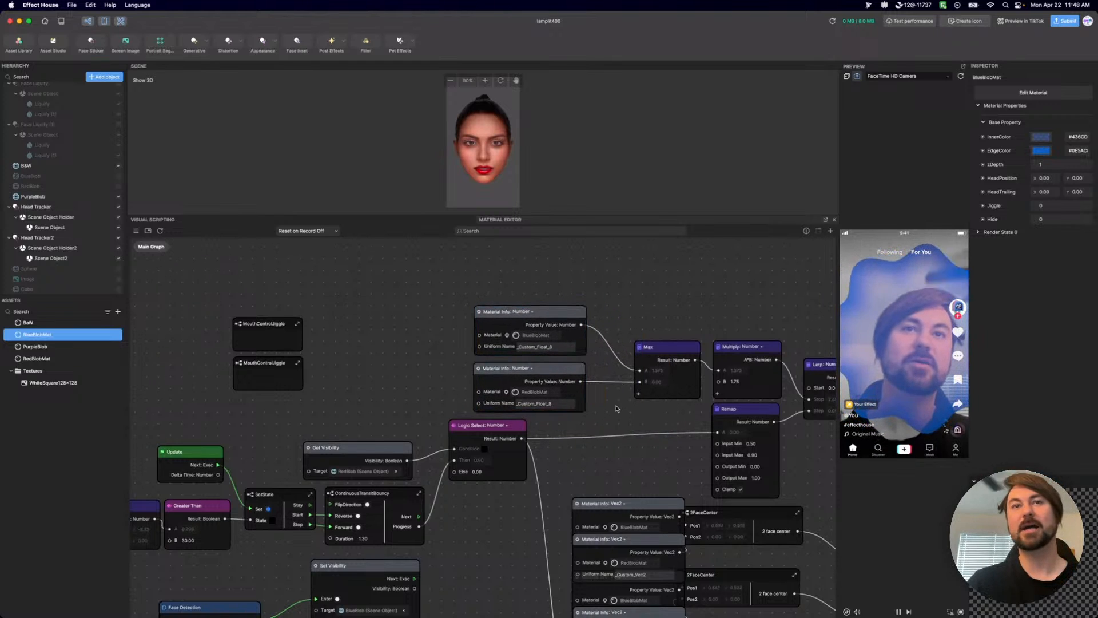
Examine the main graph from the PurpleBlob Set Material chain and 2FaceCenter nodes to the BlueBlob and RedBlob subgraphs and the overall layout.
scroll(607, 395, "right", 6)
scroll(606, 395, "down", 2)
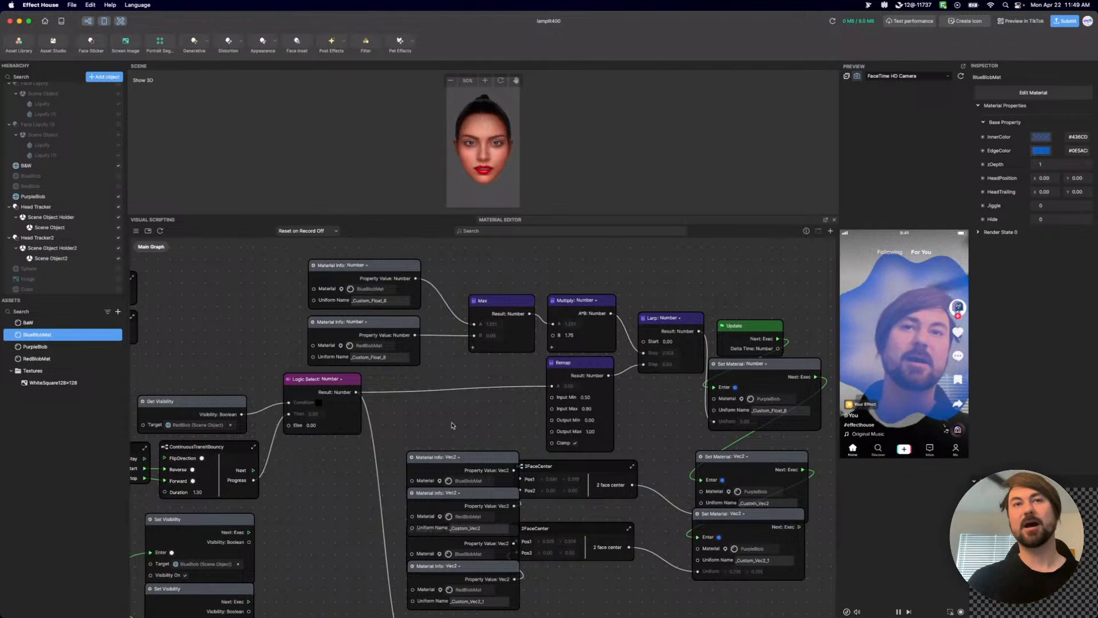
middle_click_drag(603, 586, 579, 555)
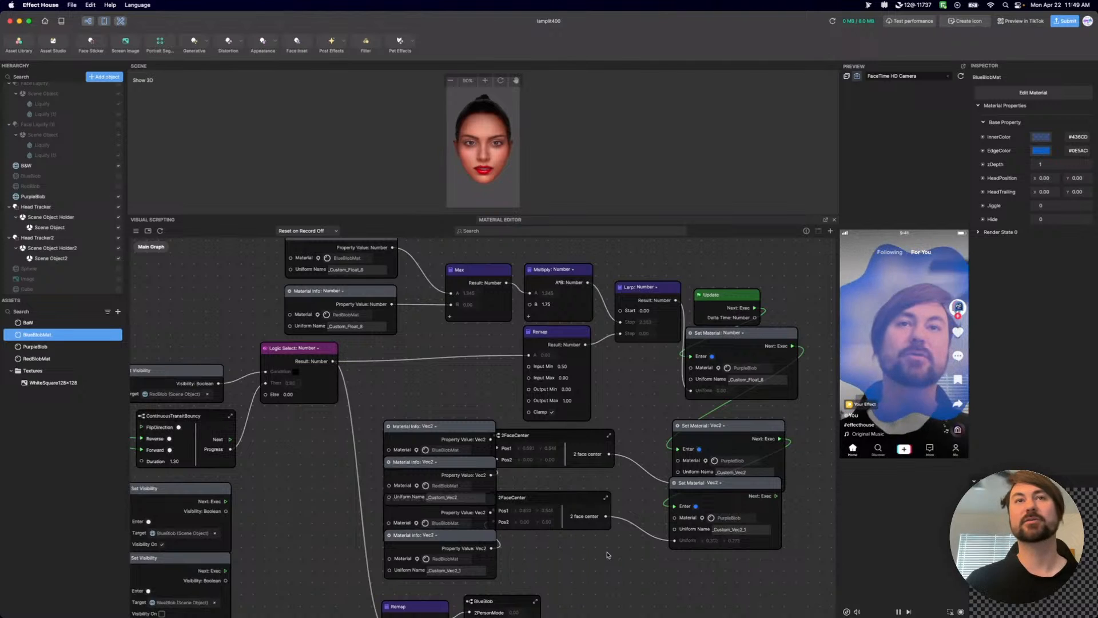
scroll(609, 555, "down", 3)
middle_click_drag(612, 595, 745, 521)
scroll(745, 522, "down", 2)
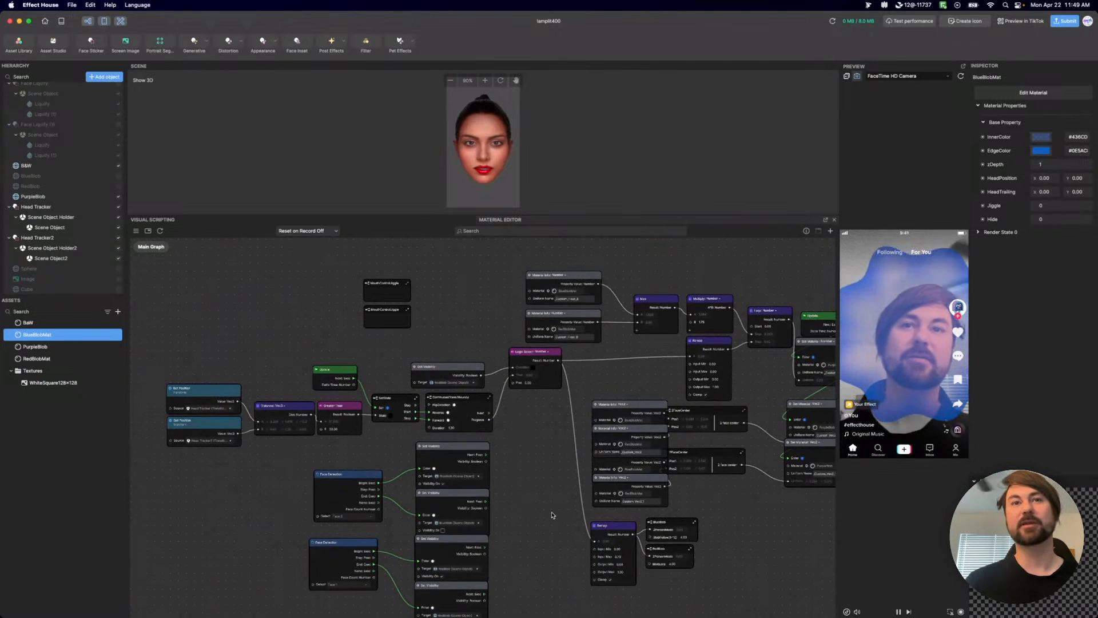
scroll(536, 517, "up", 3)
scroll(529, 510, "down", 4)
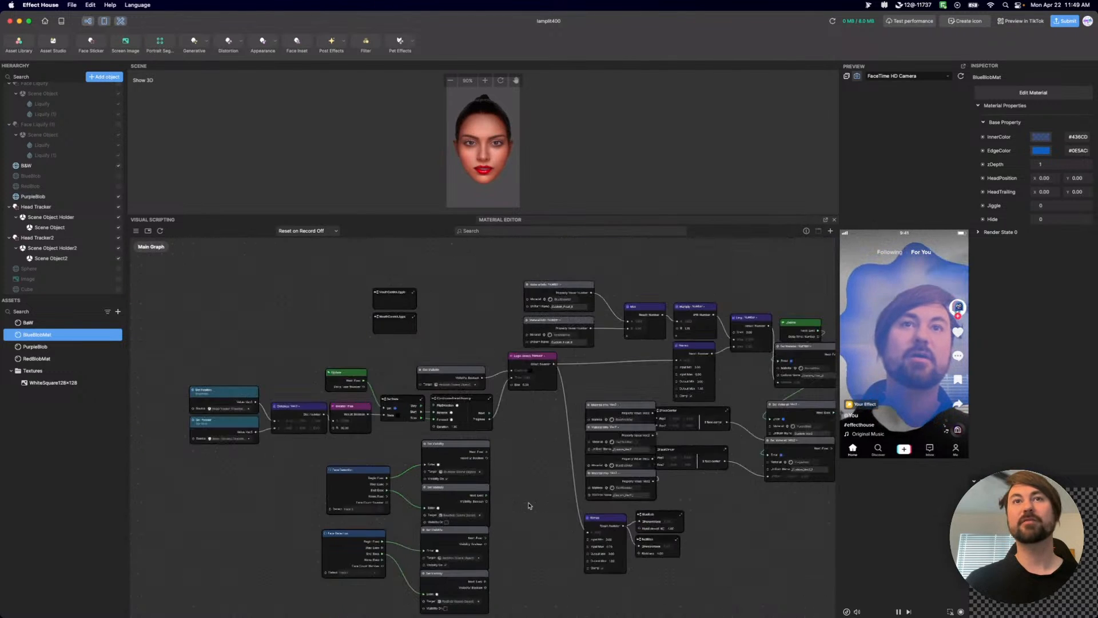
scroll(555, 496, "down", 3)
scroll(529, 500, "up", 3)
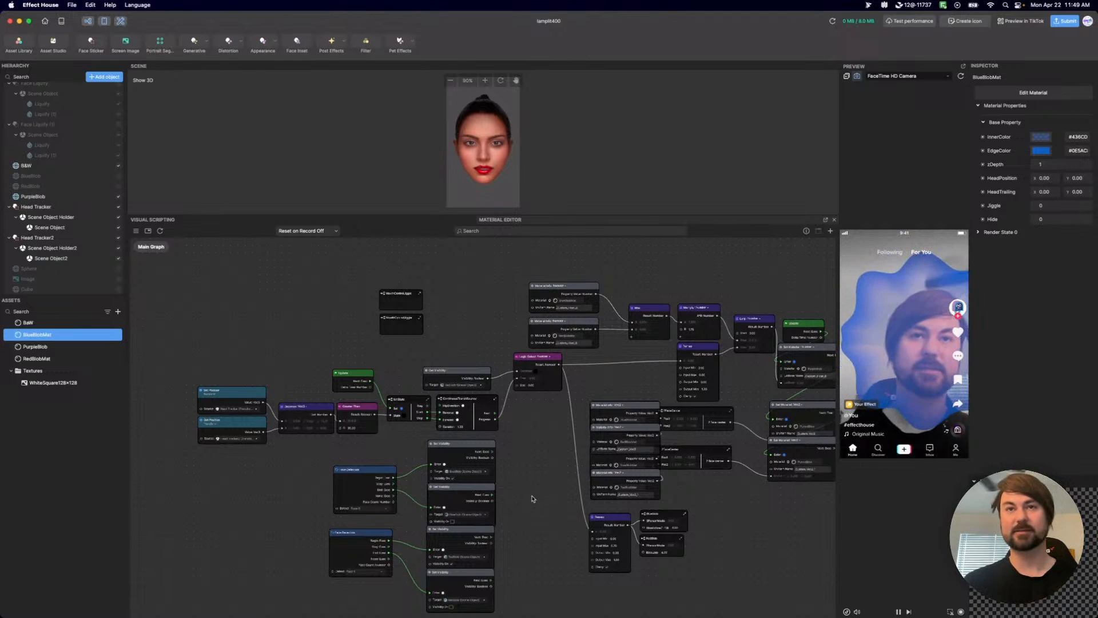
Select the Face 0 Face Detection node together with its two BlueBlob Set Visibility nodes.
scroll(531, 533, "up", 2)
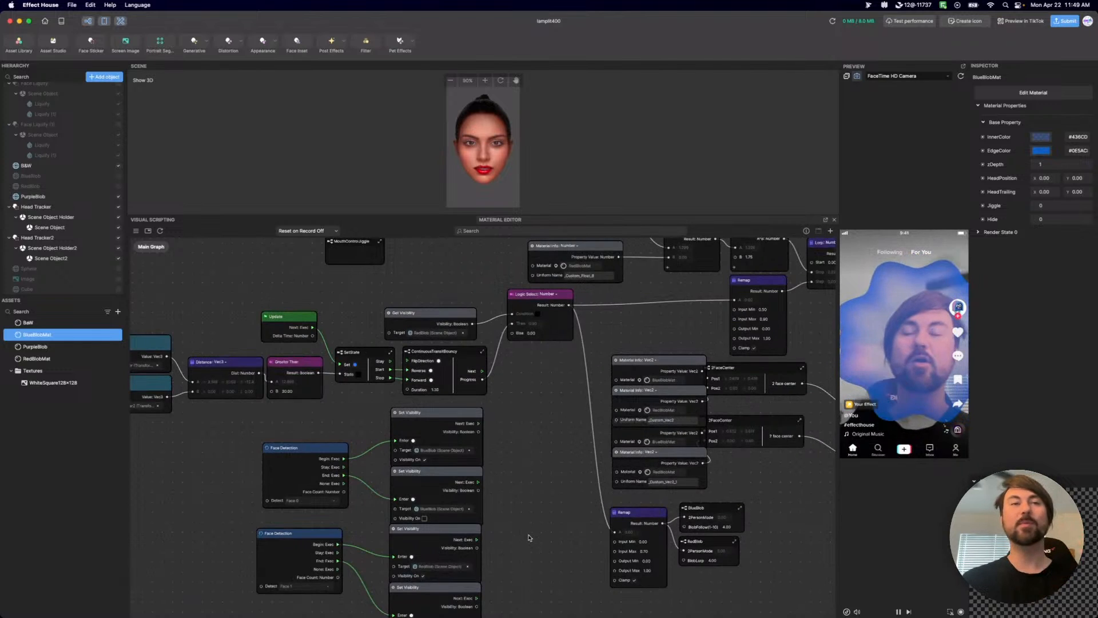
scroll(538, 442, "up", 3)
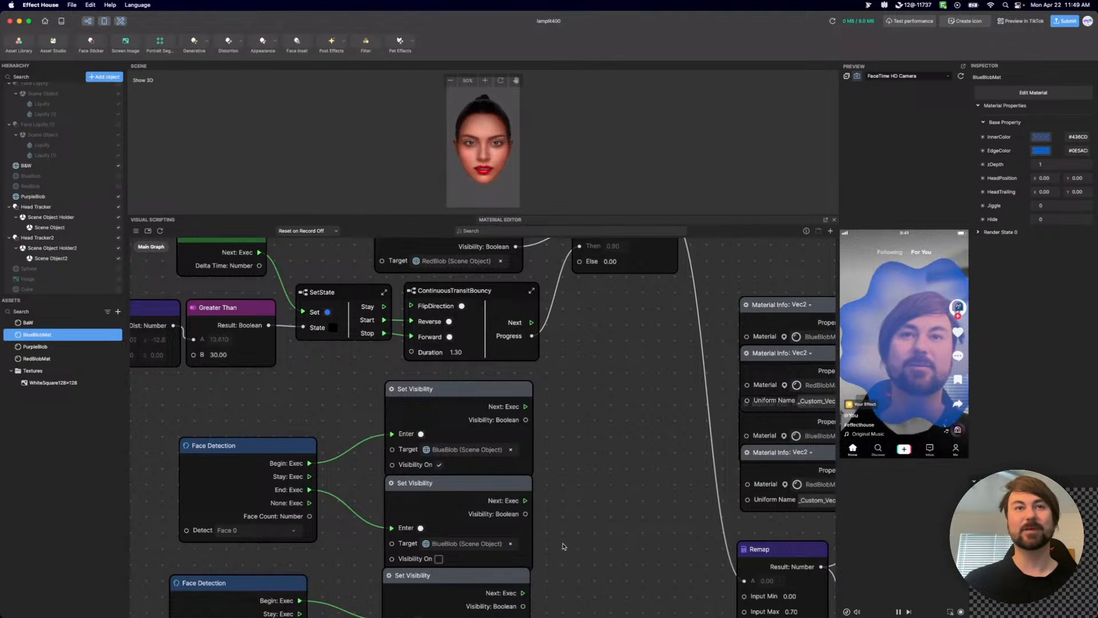
left_click_drag(564, 542, 159, 418)
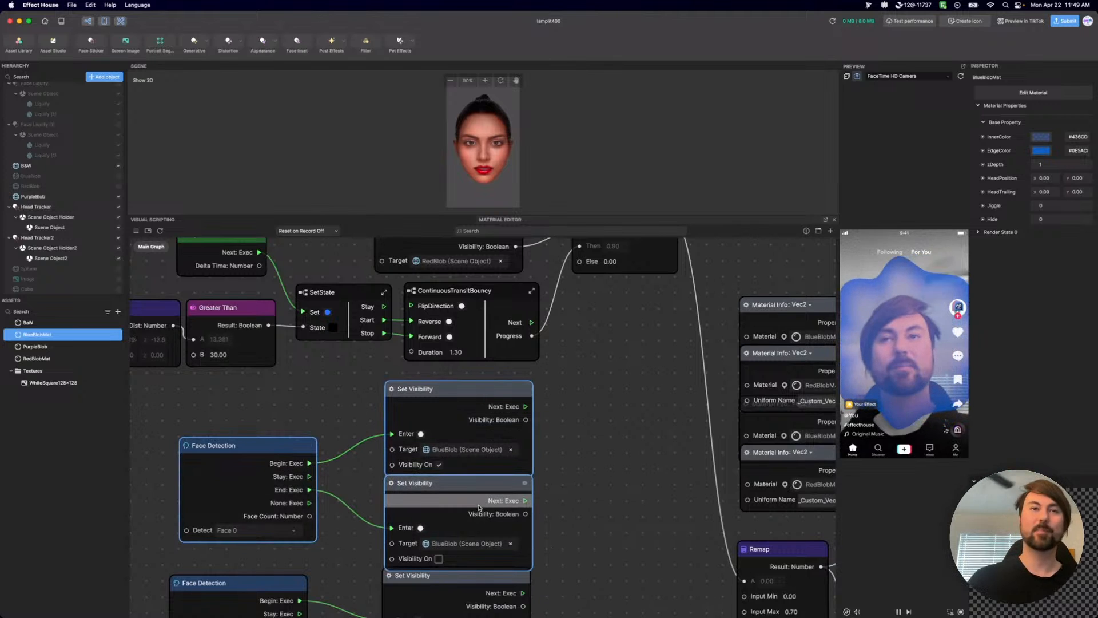
scroll(558, 511, "down", 5)
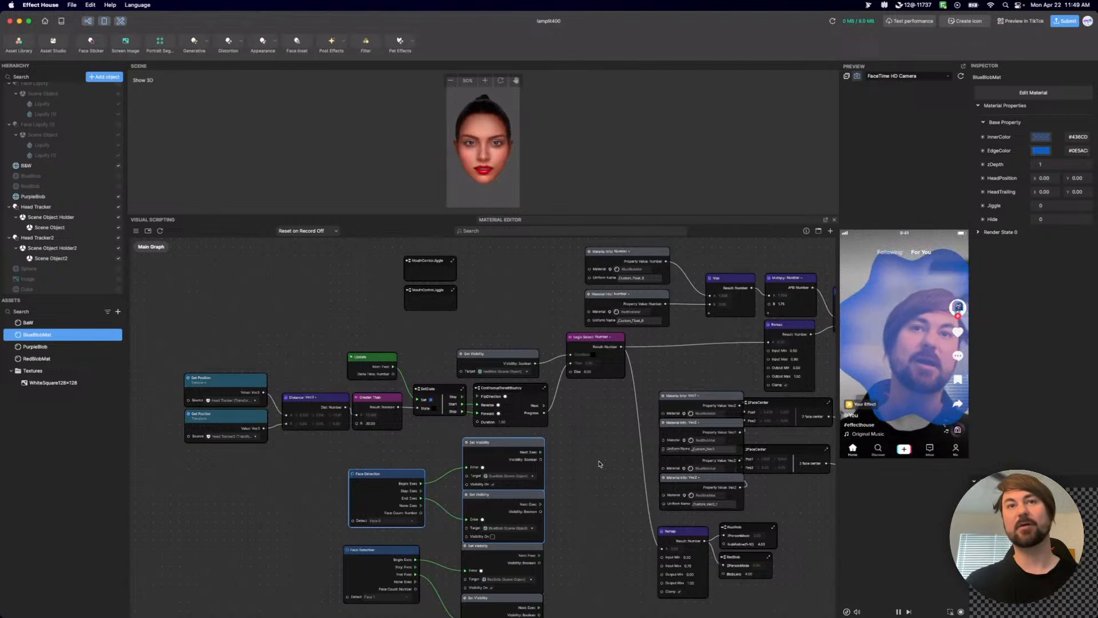
Open the upper MouthControlJiggle subgraph, its nested Subgraph 1 and InnerLipDistance, and inspect the first Get Item from Array index.
double_click(407, 265)
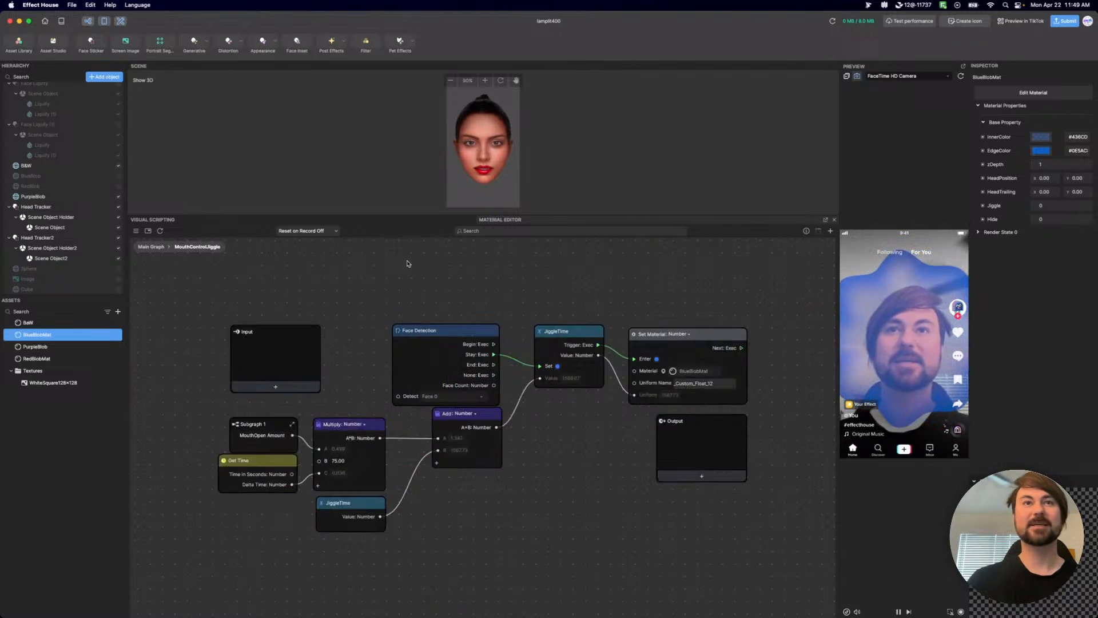
left_click(255, 428)
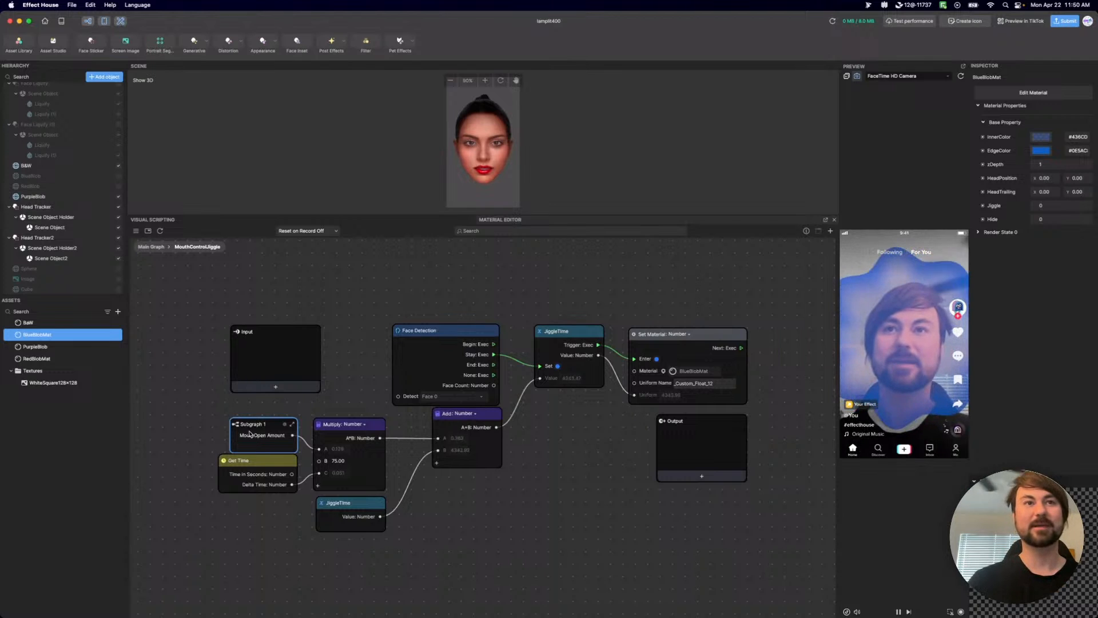
double_click(242, 426)
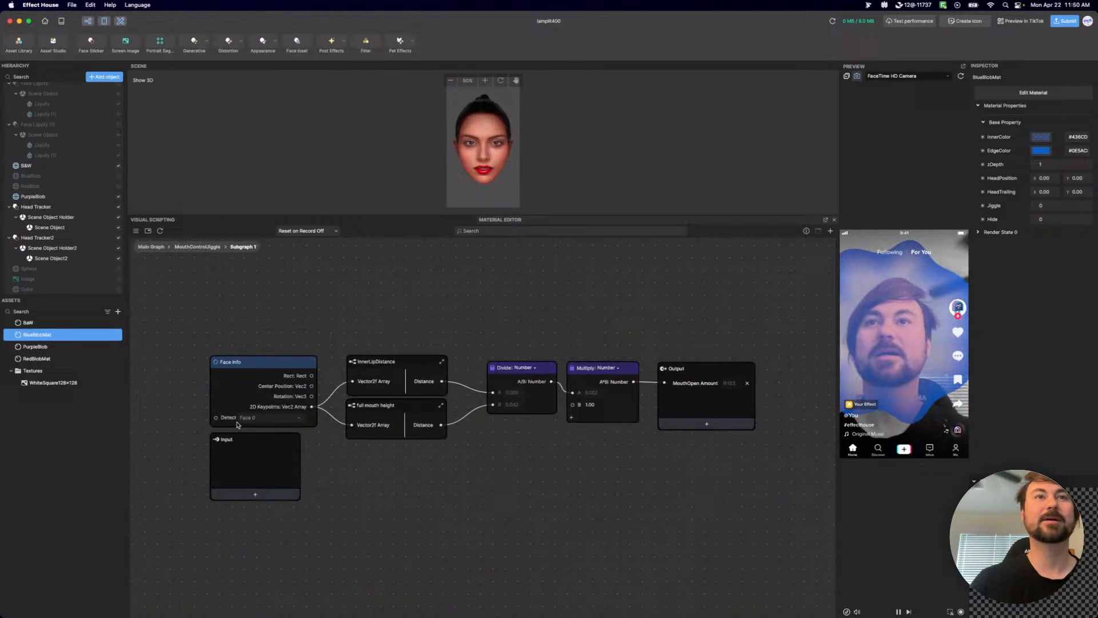
double_click(355, 364)
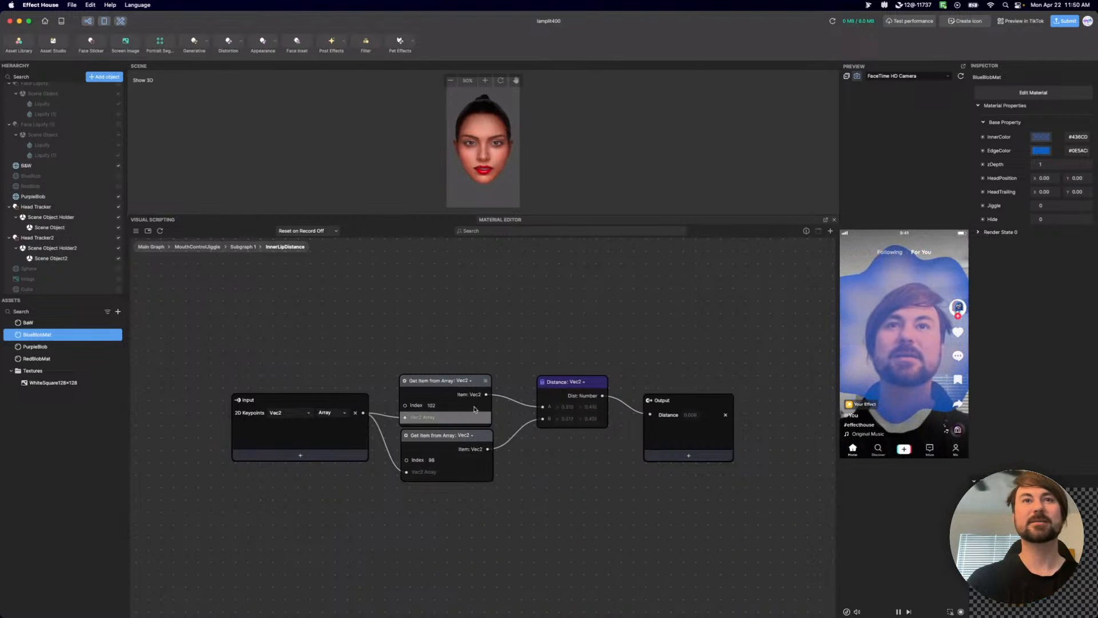
double_click(434, 406)
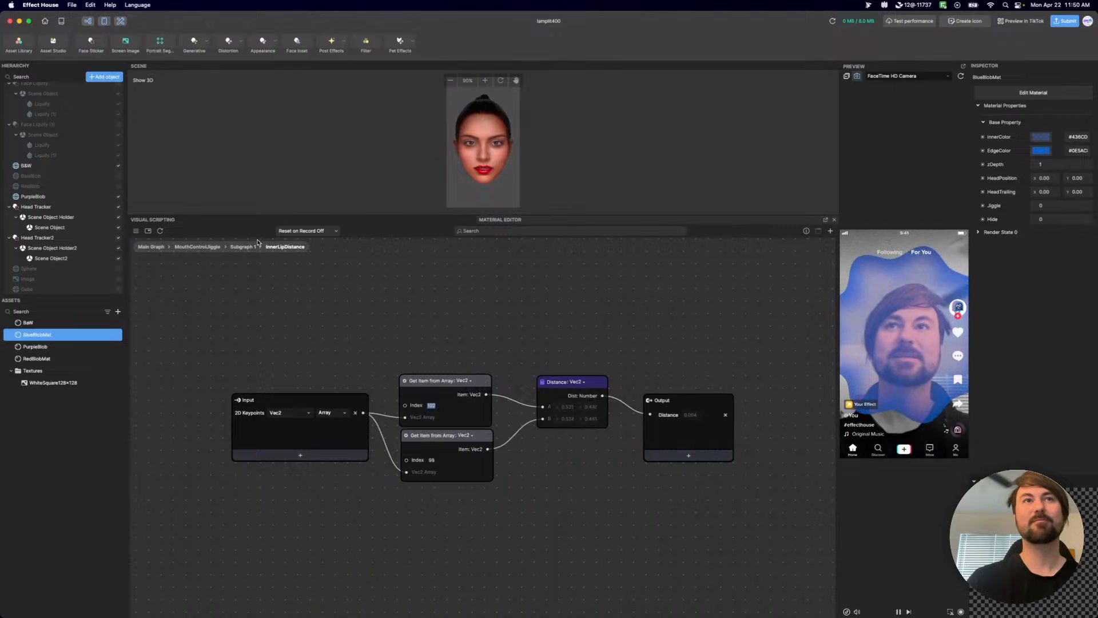
Return to Subgraph 1 and shift the Face Info node slightly farther from the InnerLipDistance node.
left_click(235, 250)
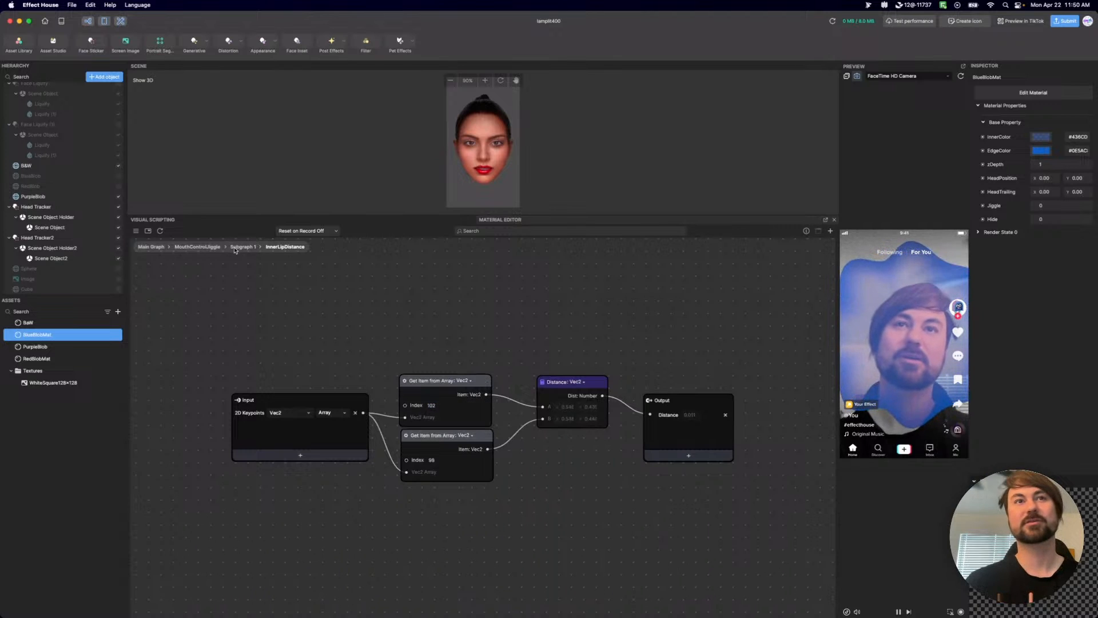
left_click(384, 341)
left_click_drag(384, 341, 388, 351)
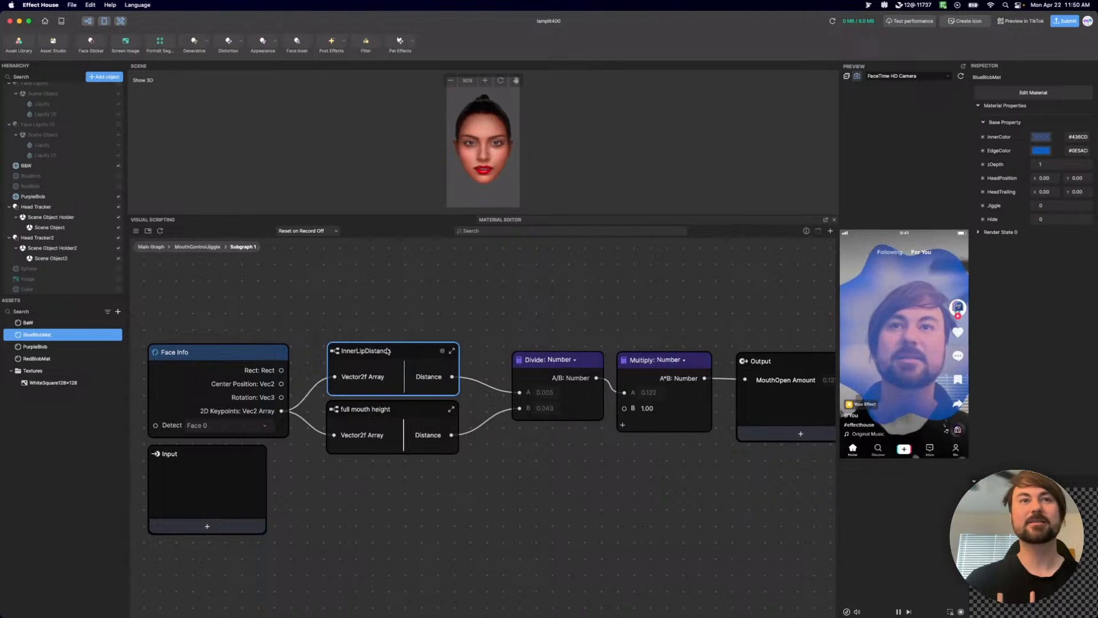
left_click_drag(234, 357, 222, 356)
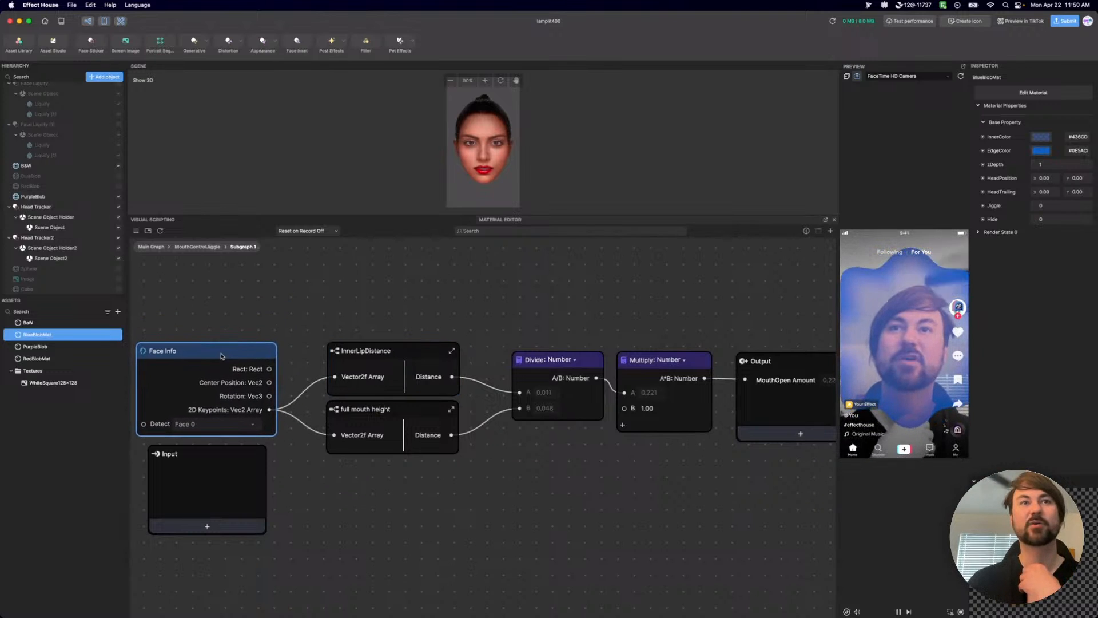
Reopen InnerLipDistance and examine how the two Get Item from Array nodes feed the Distance node and the output.
double_click(341, 347)
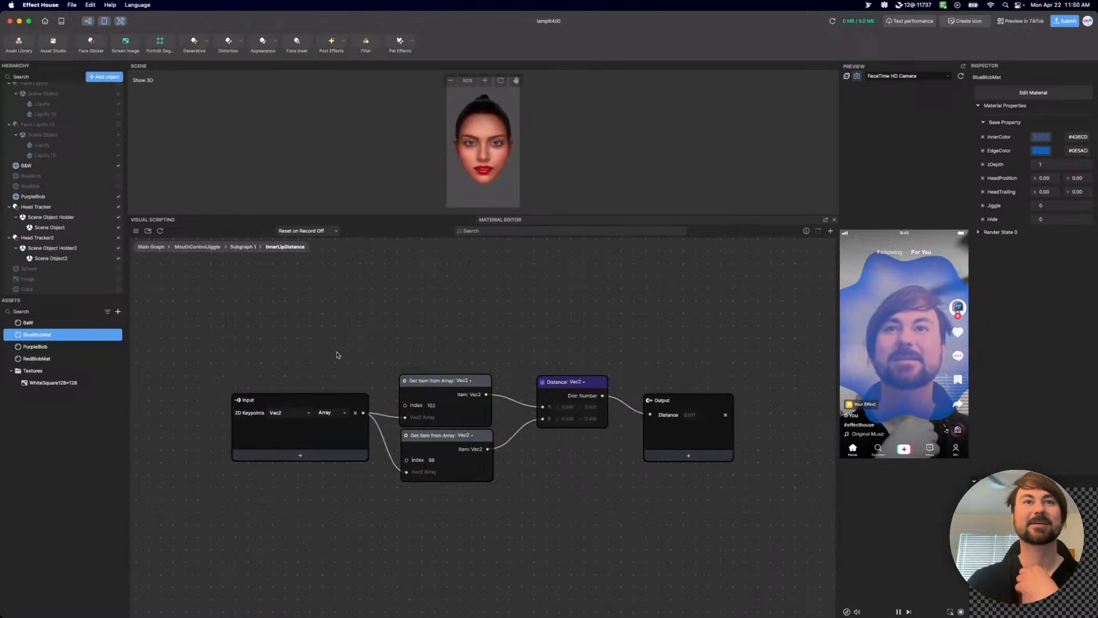
scroll(416, 413, "up", 3)
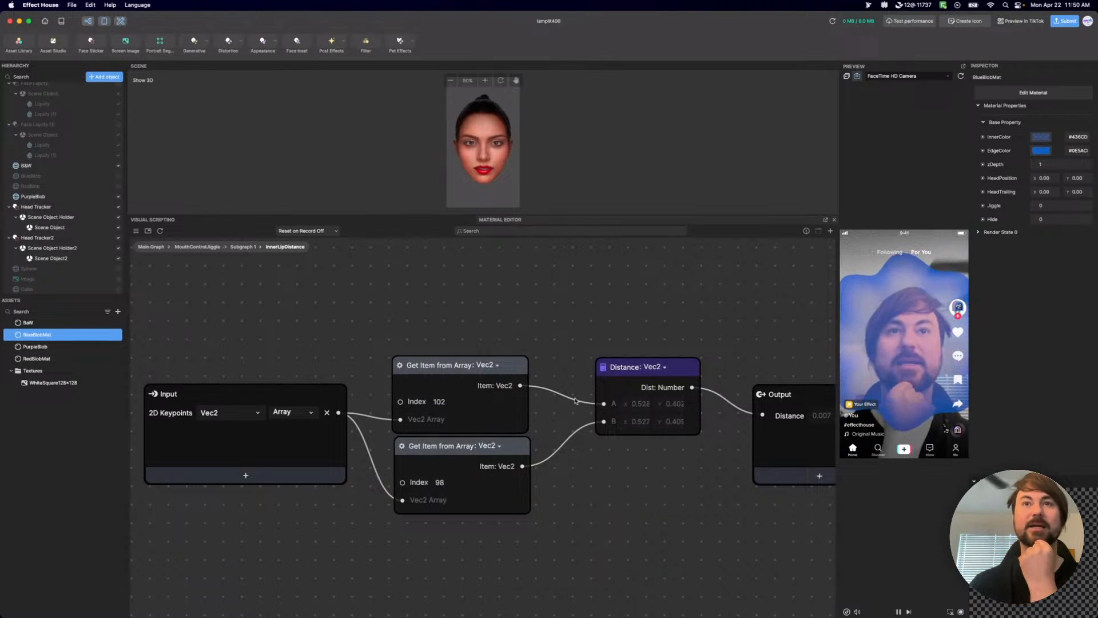
scroll(663, 416, "up", 3)
scroll(663, 416, "up", 3)
middle_click_drag(663, 417, 549, 428)
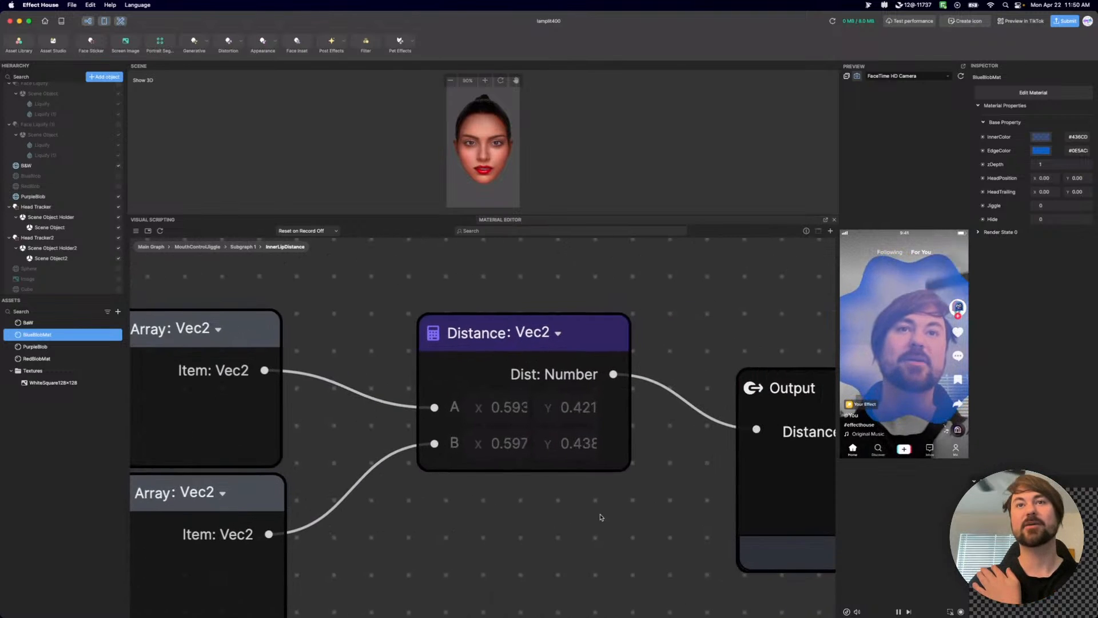
scroll(387, 427, "down", 5)
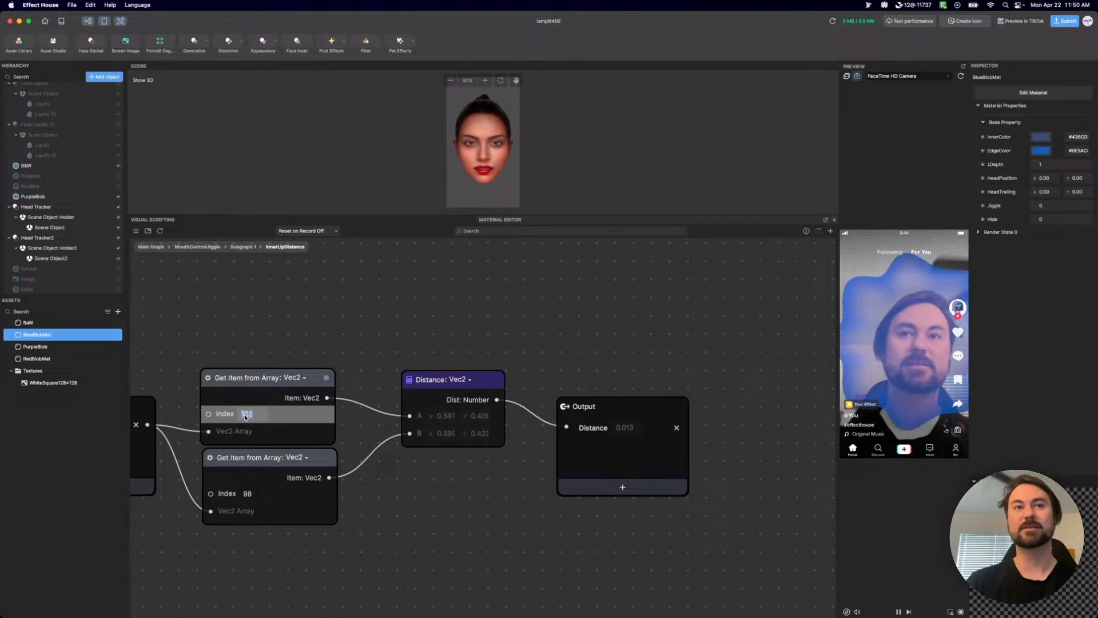
left_click_drag(277, 338, 595, 315)
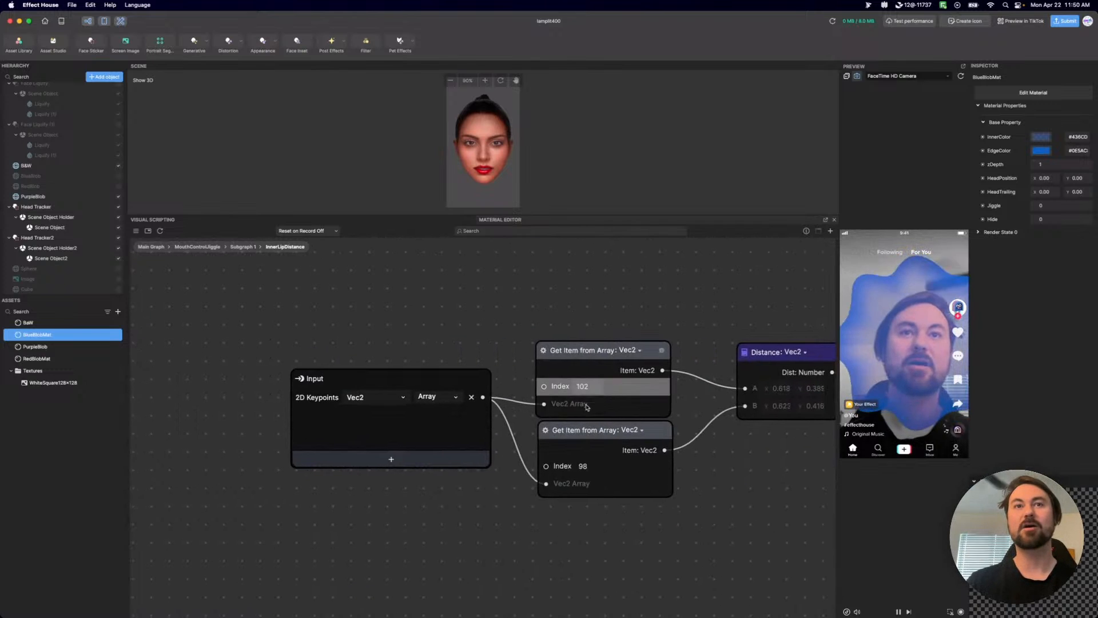
Go back to Subgraph 1, look inside InnerLipDistance once more, and return to Subgraph 1.
left_click(242, 246)
scroll(518, 424, "up", 3)
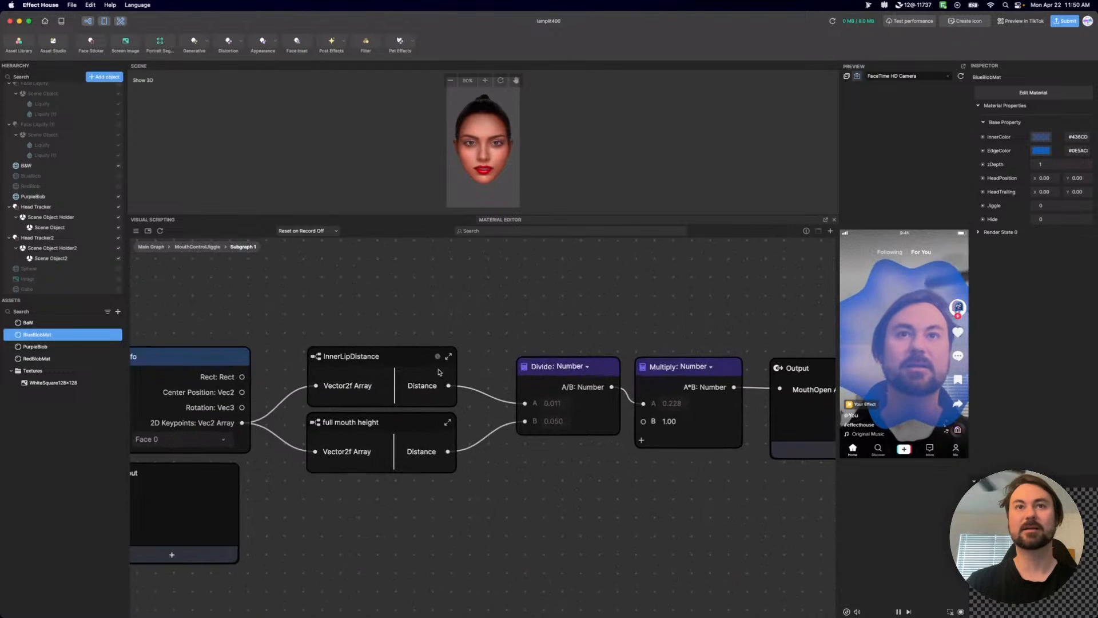
left_click_drag(375, 362, 380, 351)
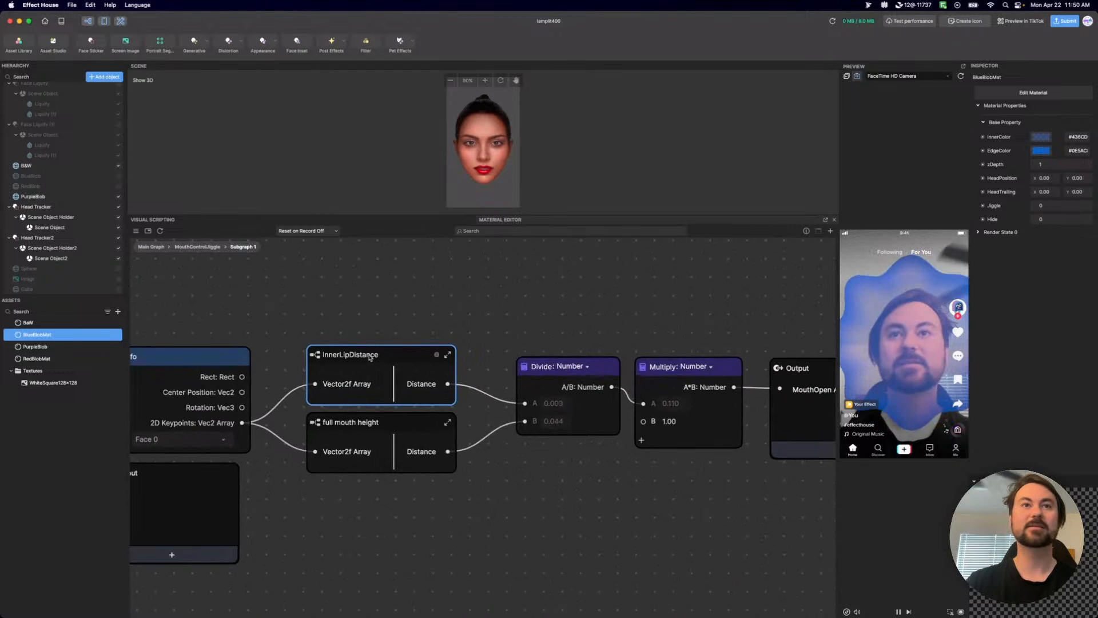
double_click(320, 357)
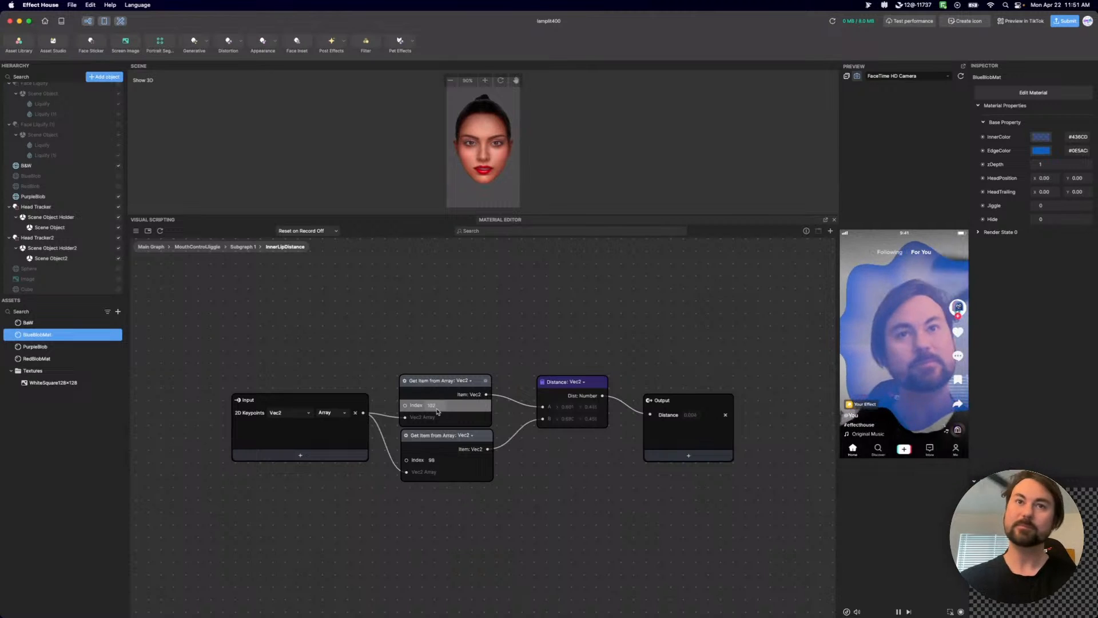
double_click(239, 250)
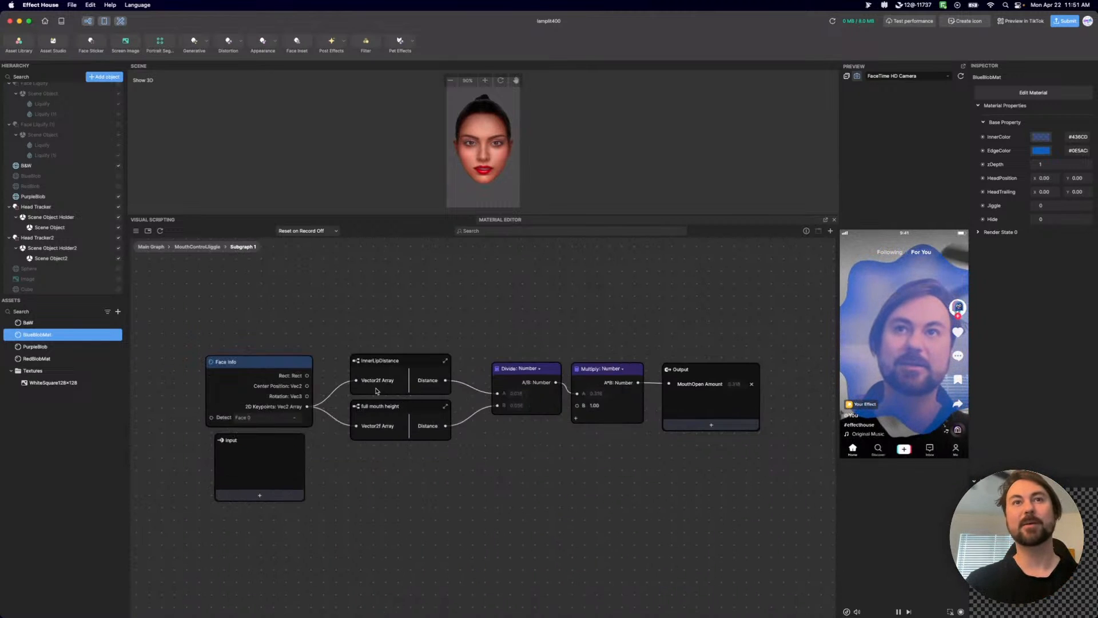
left_click(518, 497)
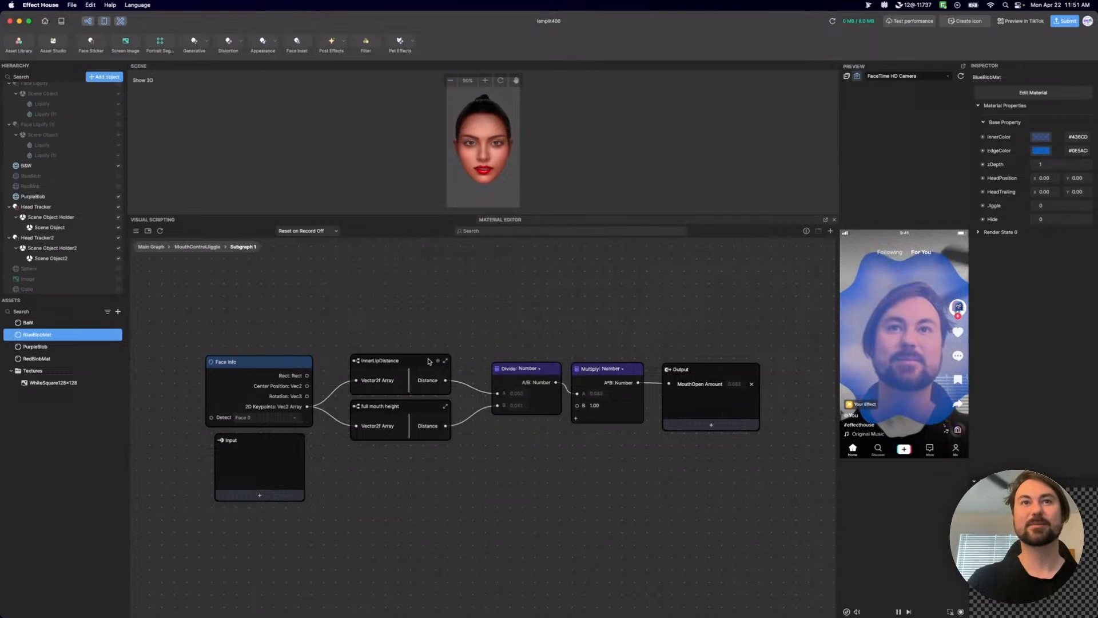
Space the InnerLipDistance and full mouth height nodes apart and farther from Divide, and return to the MouthControlJiggle subgraph.
left_click_drag(428, 361, 418, 327)
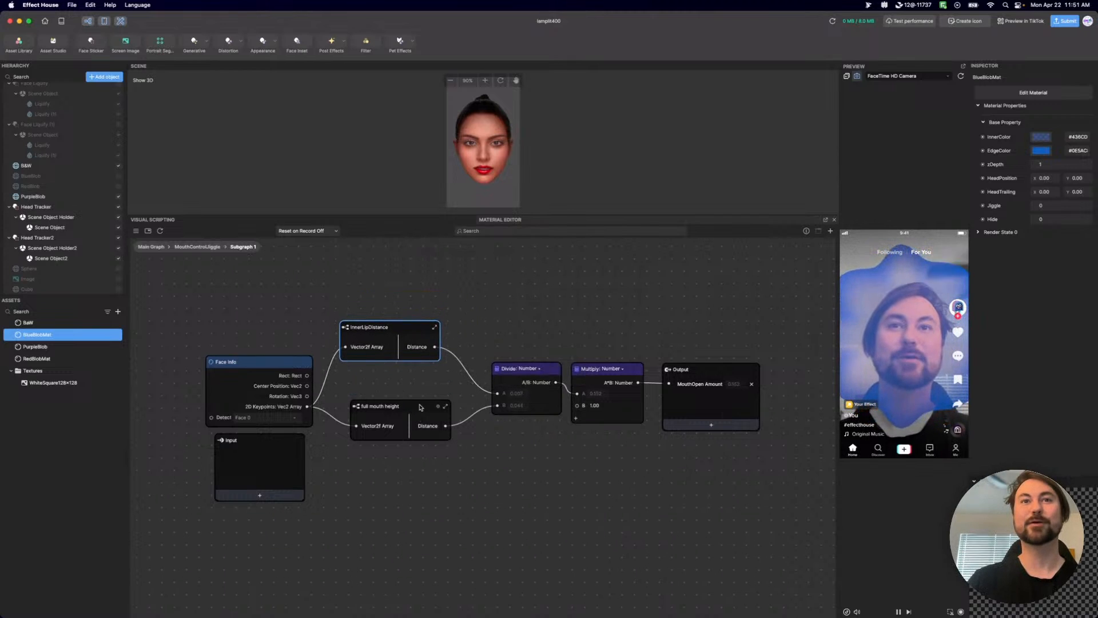
left_click_drag(423, 407, 405, 426)
left_click_drag(416, 330, 411, 366)
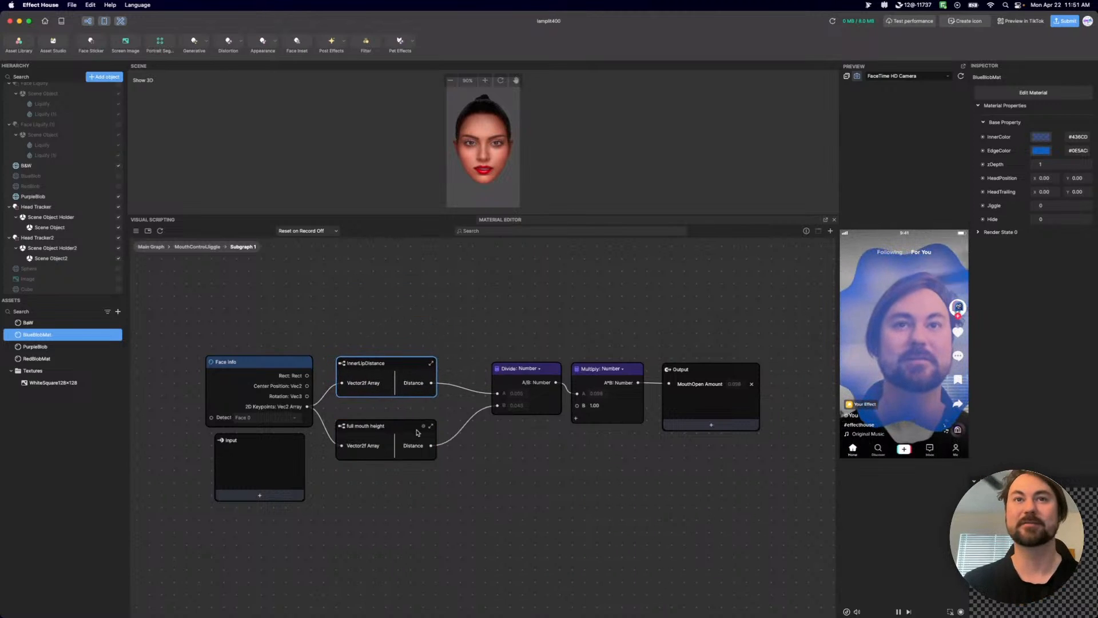
left_click(209, 247)
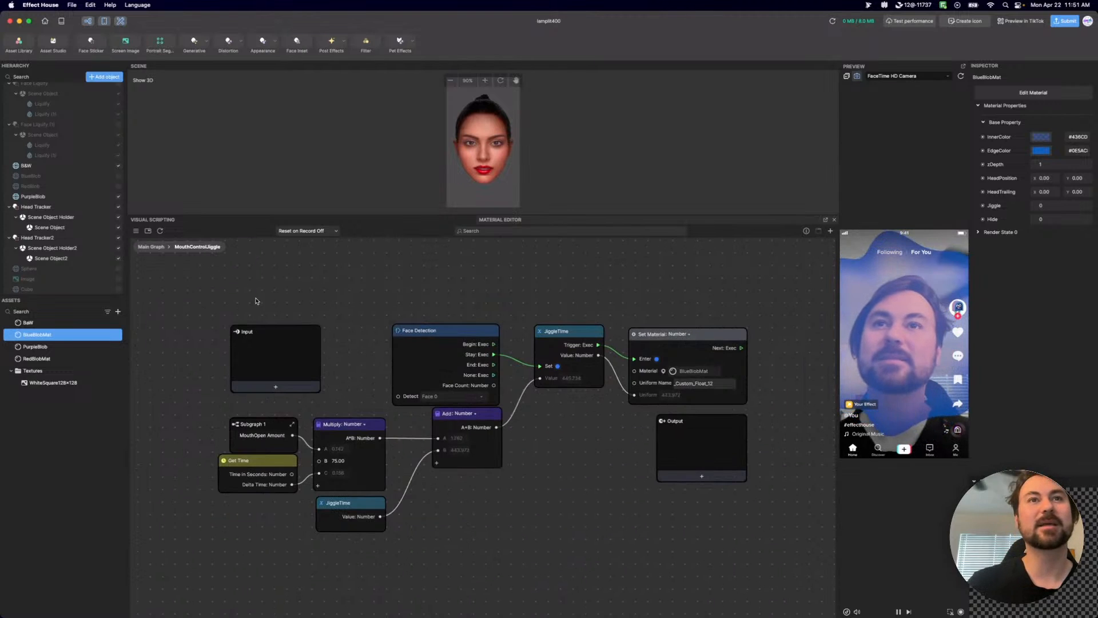
Return to the Main Graph and shift the two small subgraph nodes slightly right, clear of the four stacked property nodes feeding them.
left_click(161, 248)
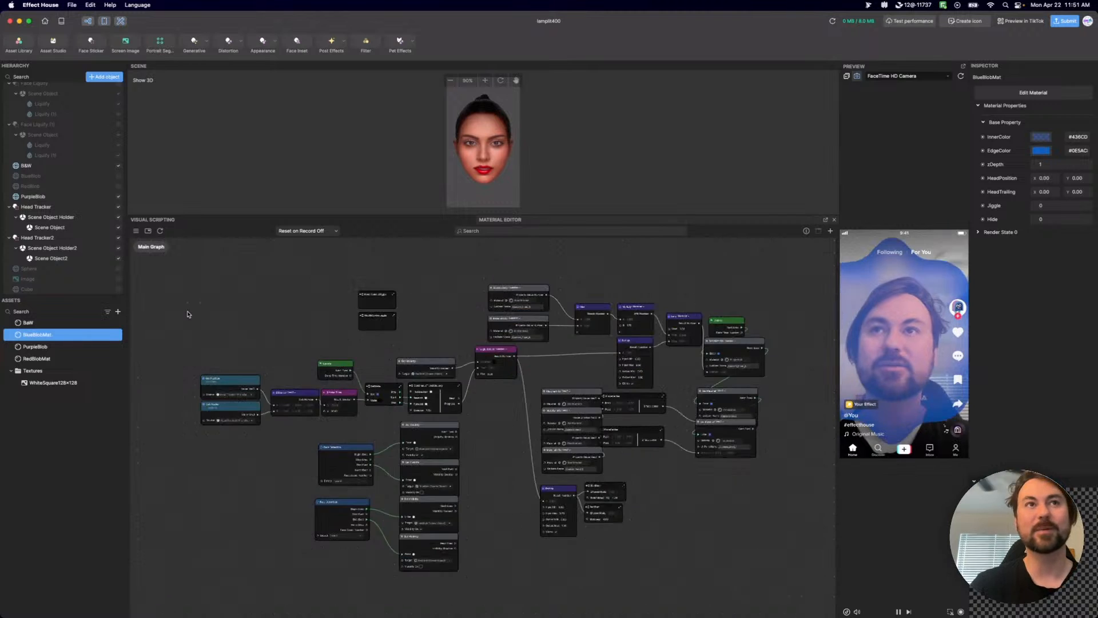
scroll(674, 503, "right", 5)
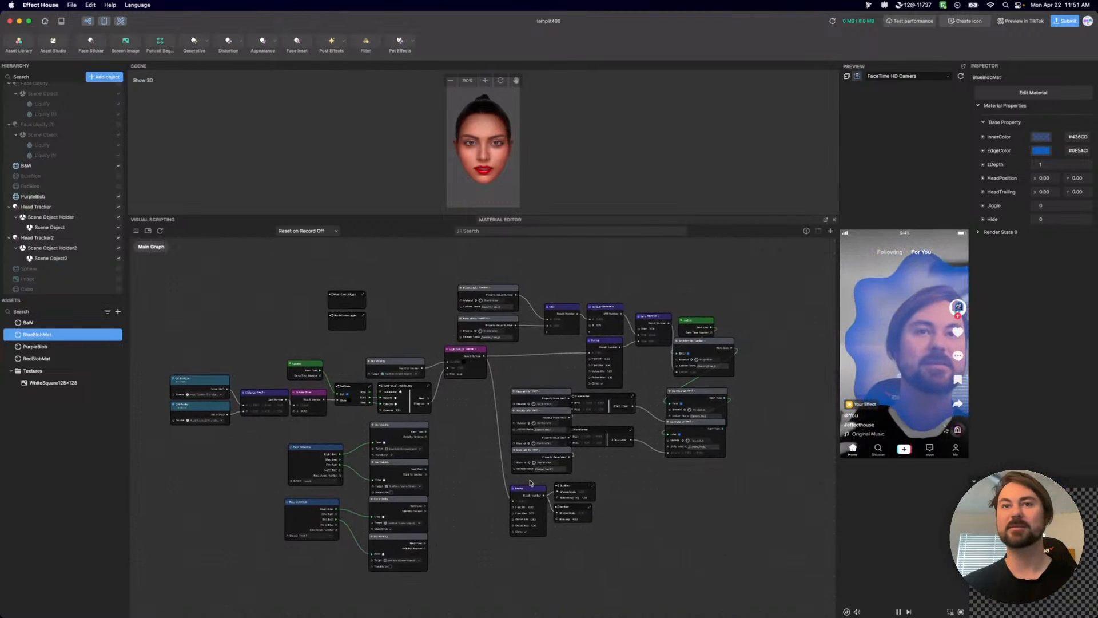
left_click_drag(642, 470, 625, 402)
left_click(691, 542)
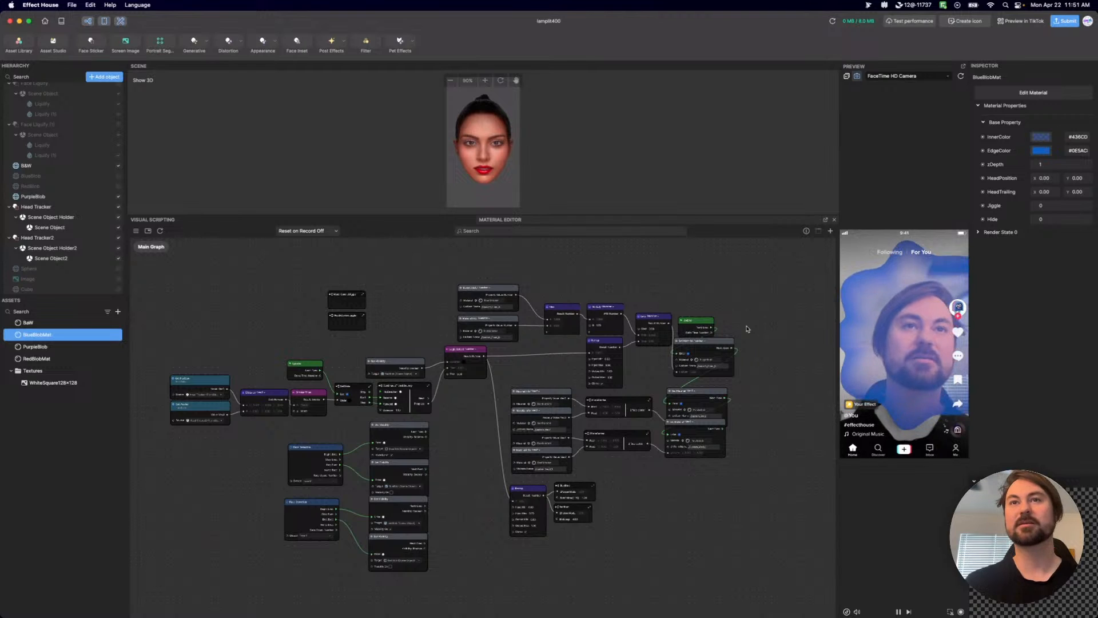
Shift the graph's rightmost column of nodes slightly right, away from their inputs, and space its three stacked material nodes apart vertically.
left_click_drag(747, 360, 719, 320)
left_click(798, 413)
left_click_drag(744, 494, 694, 391)
left_click_drag(695, 393, 712, 388)
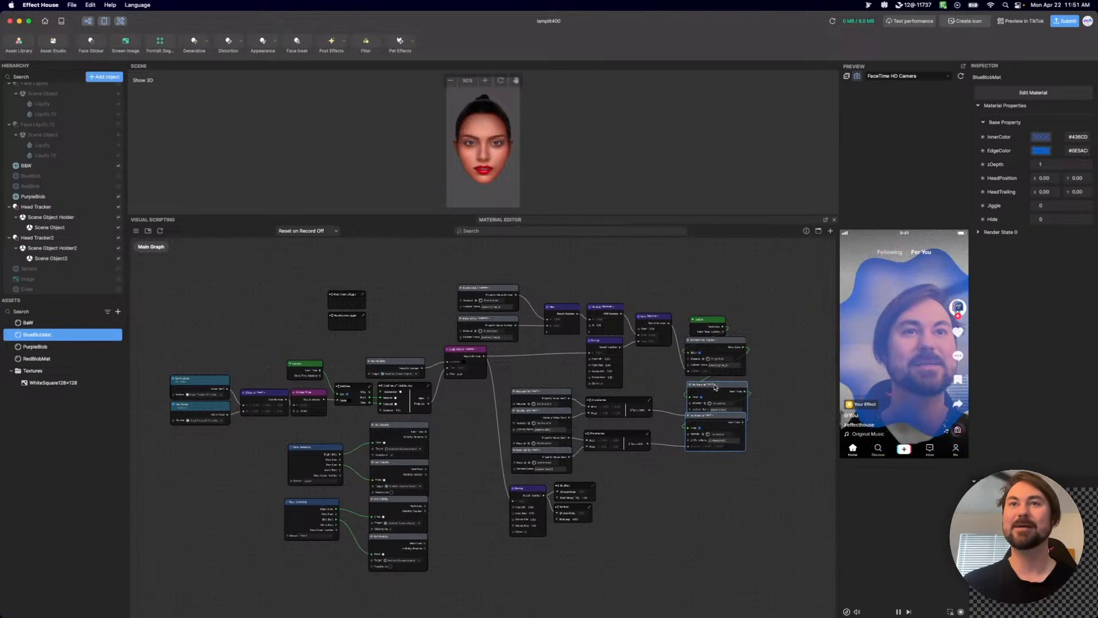
left_click(726, 462)
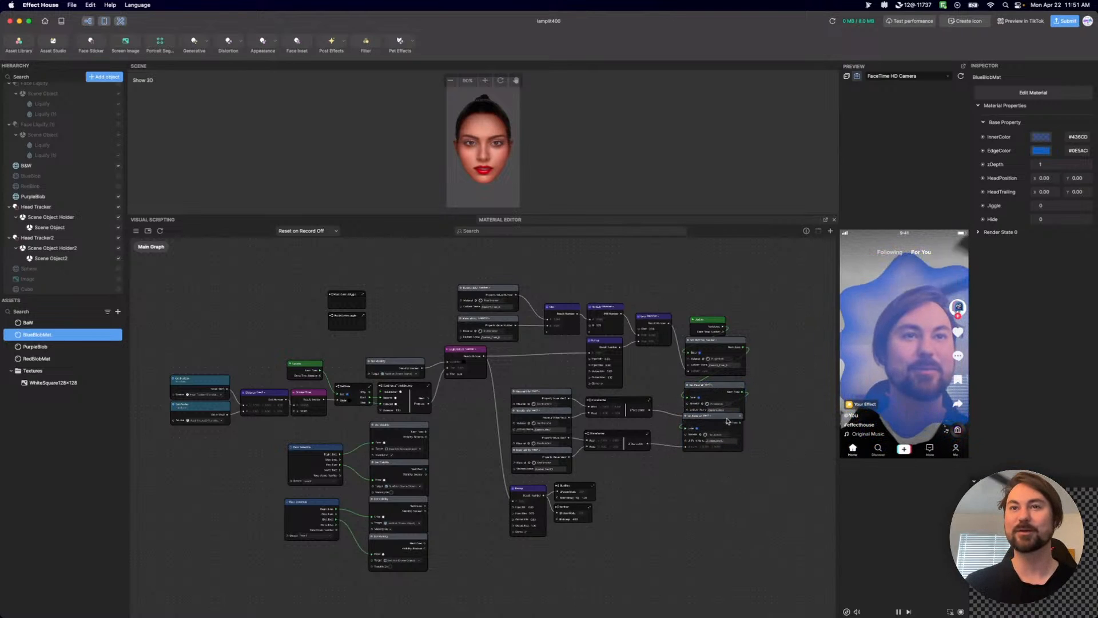
left_click_drag(728, 423, 730, 434)
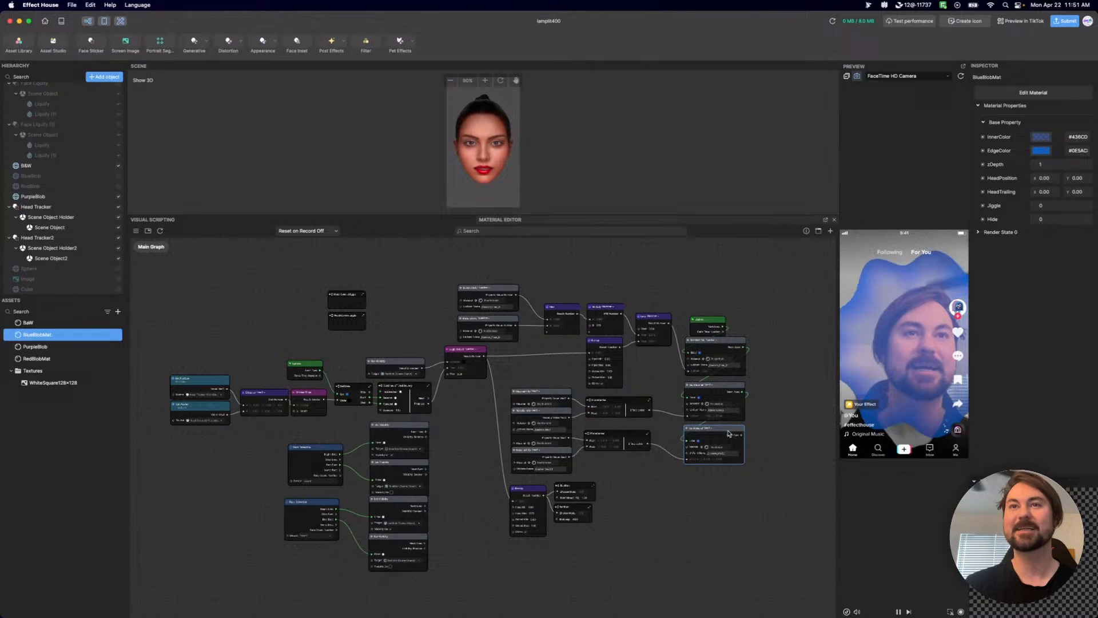
left_click(777, 457)
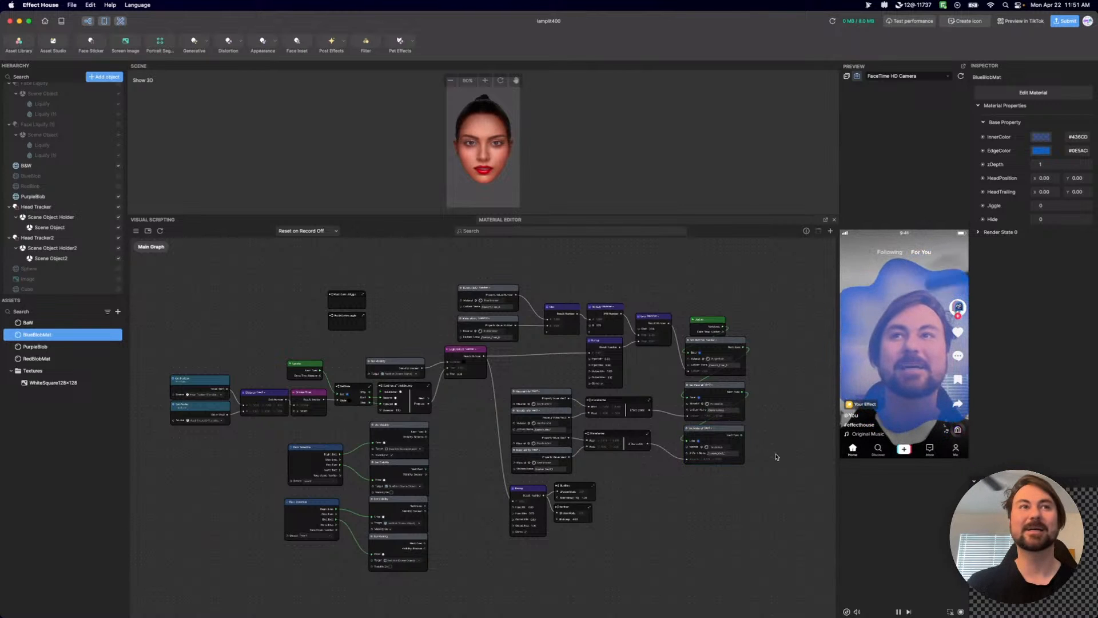